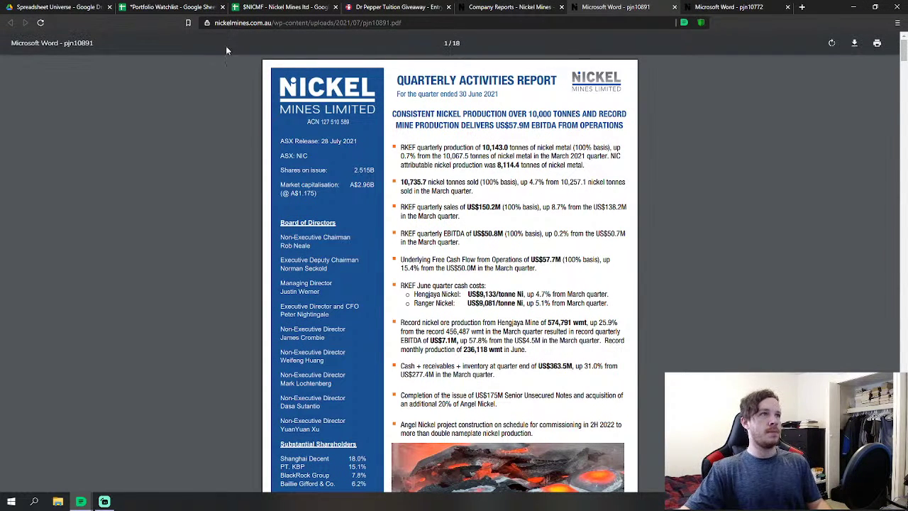
Review the Nickel Mines quarterly activities report for June 2021, including the Hengjaya Nickel results, and glance at the March 2021 report.
left_click(287, 7)
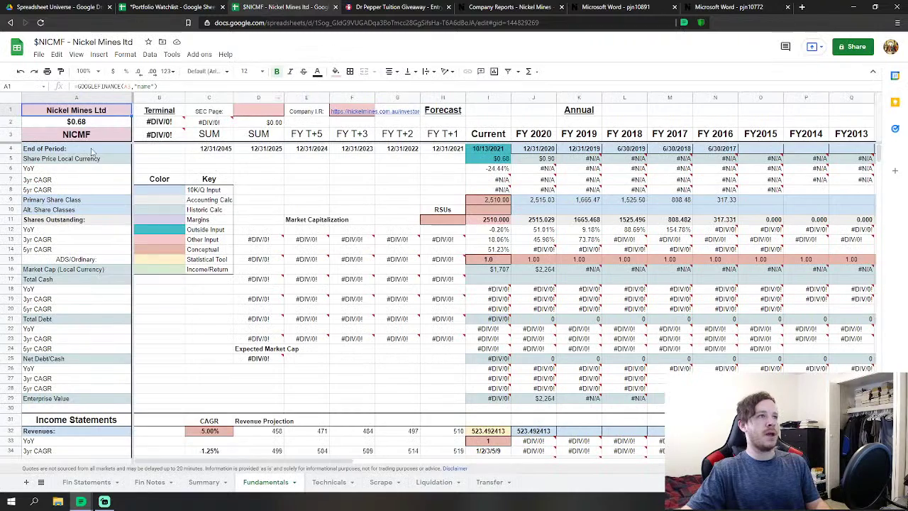
left_click(512, 7)
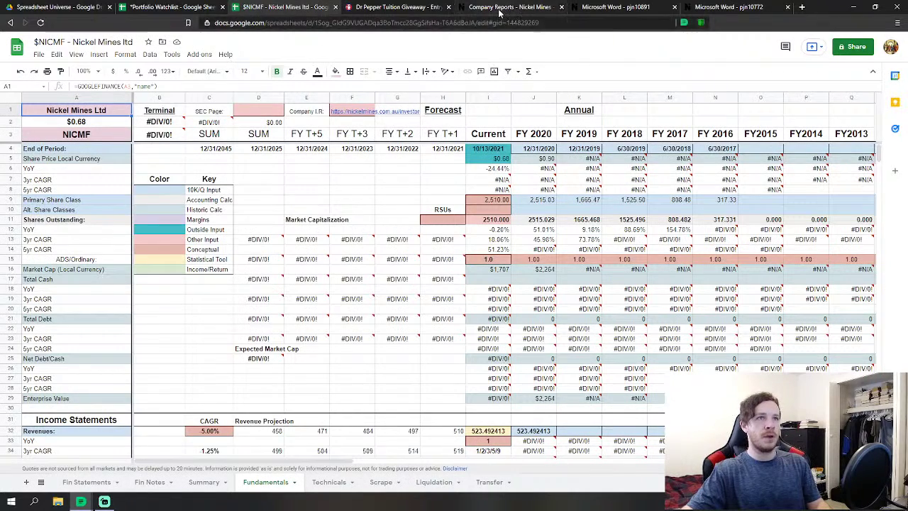
left_click(615, 7)
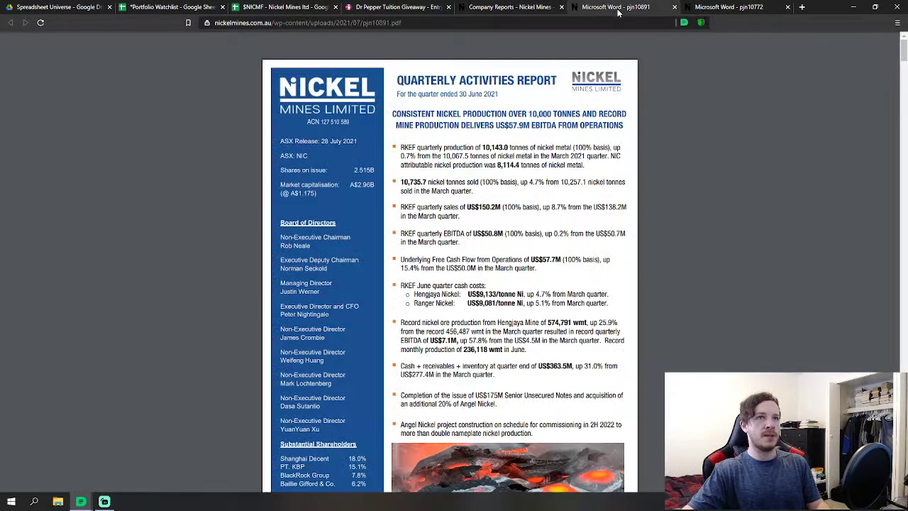
scroll(480, 276, "down", 2)
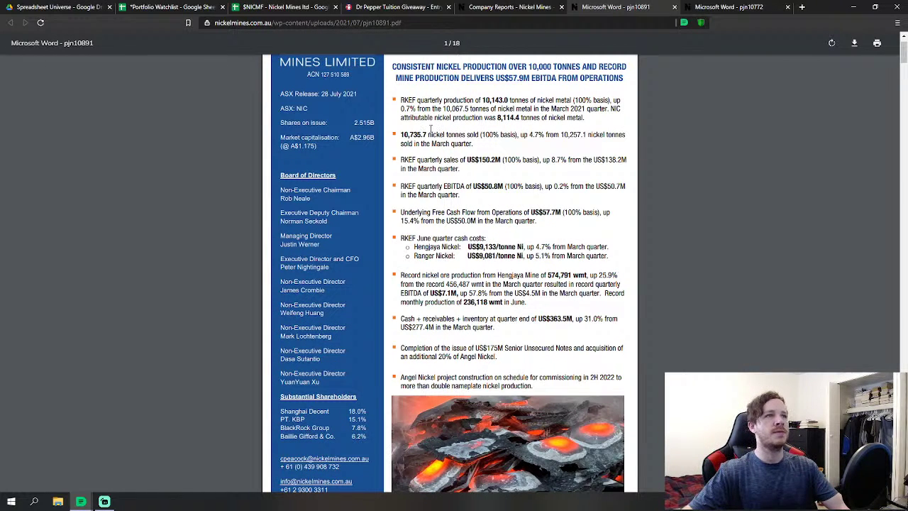
scroll(429, 129, "up", 1)
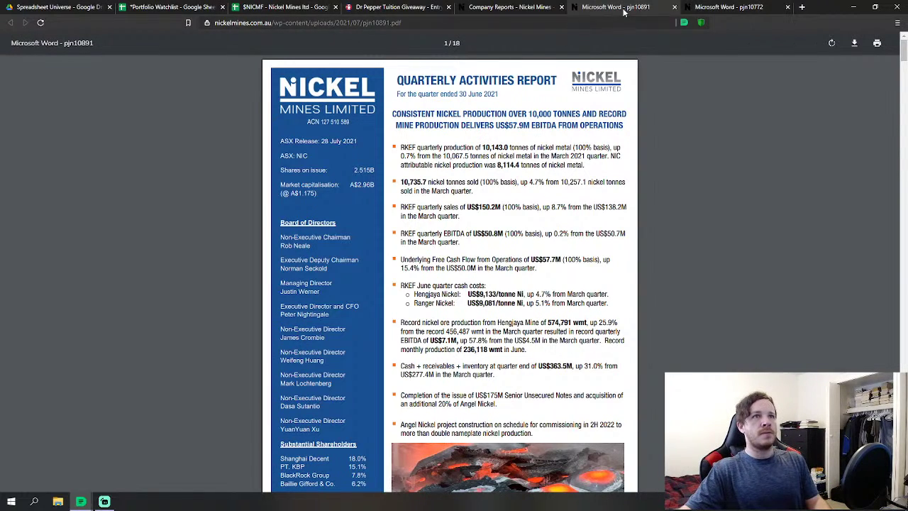
scroll(341, 276, "down", 10)
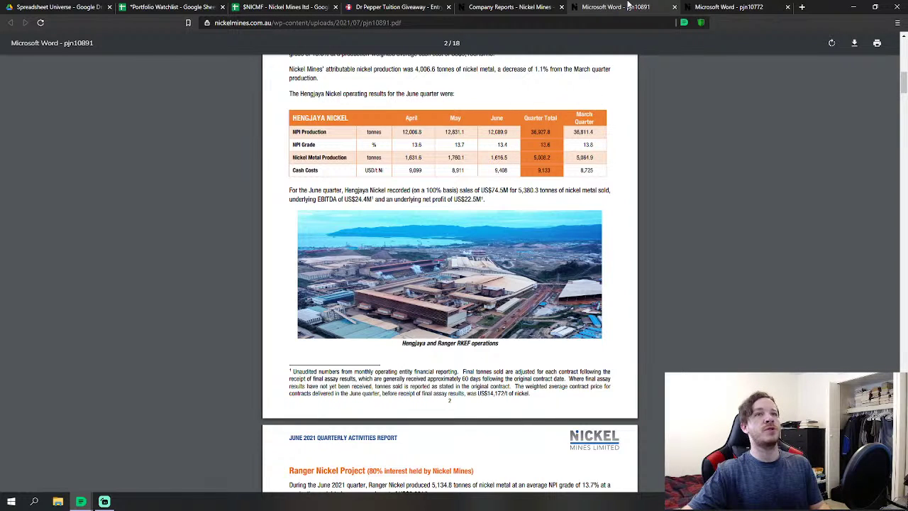
left_click(696, 8)
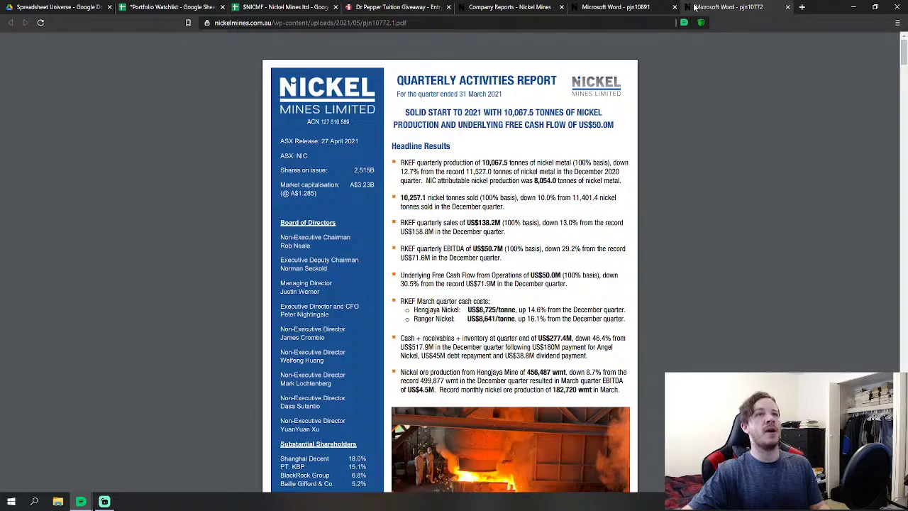
left_click(627, 7)
scroll(506, 202, "up", 3)
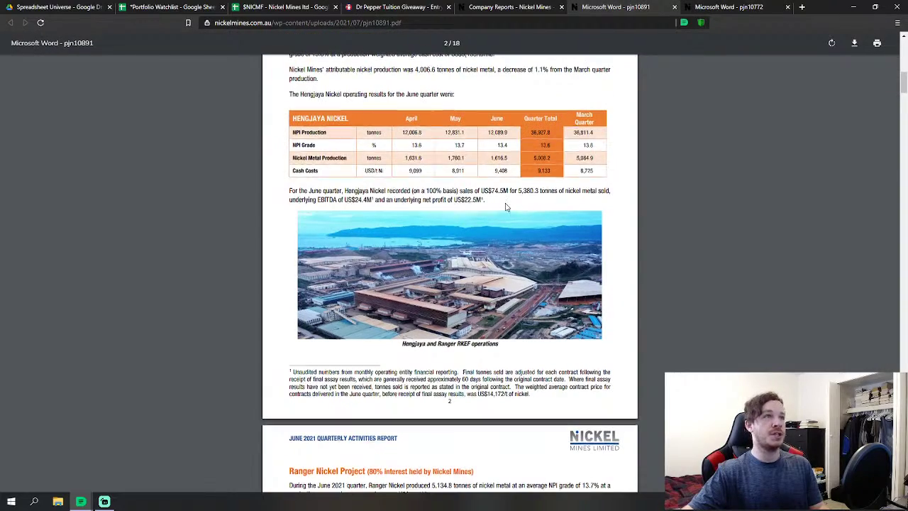
scroll(506, 202, "up", 3)
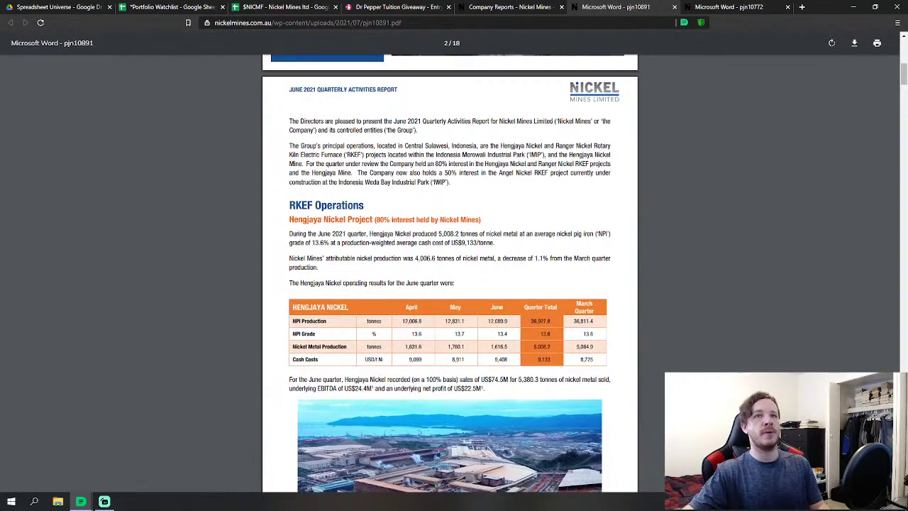
scroll(450, 284, "up", 15)
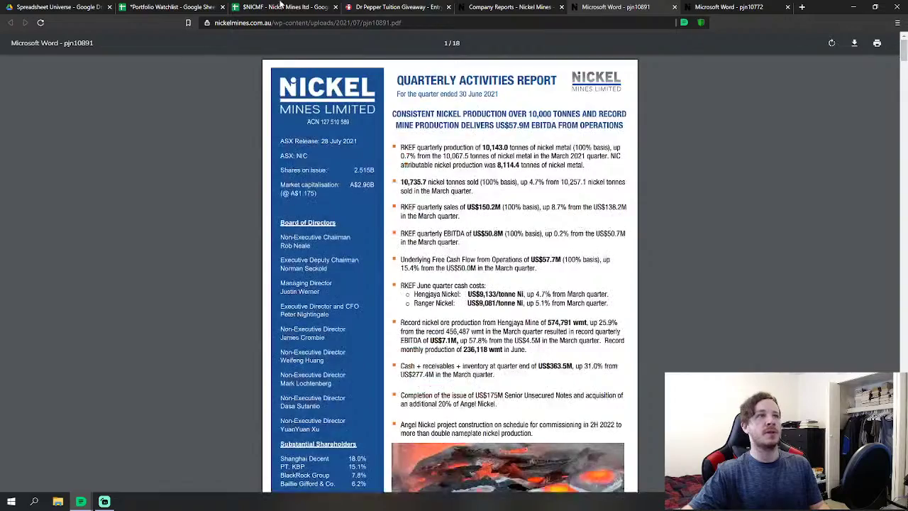
In the $NICMF spreadsheet's Segments & Beta section, inspect the Metals & Mining row's industry unlevered beta and sales-to-capital inputs.
left_click(281, 6)
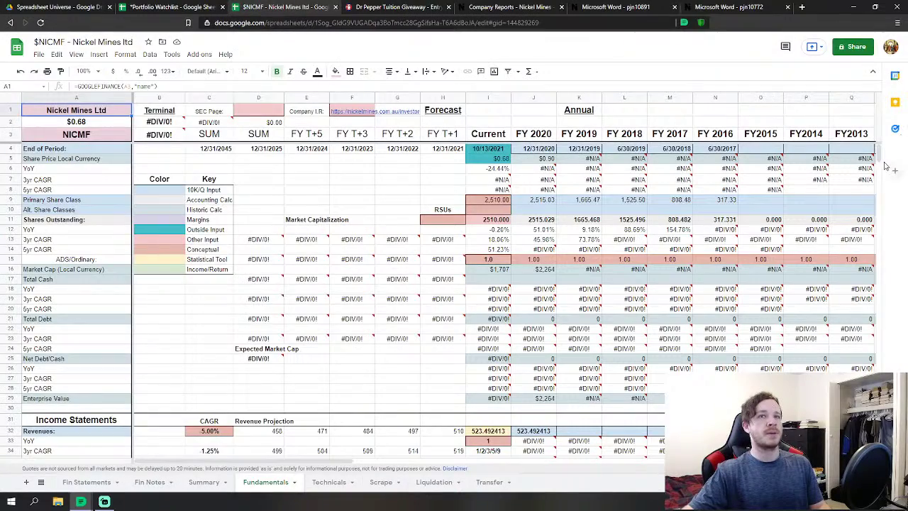
left_click_drag(885, 165, 878, 361)
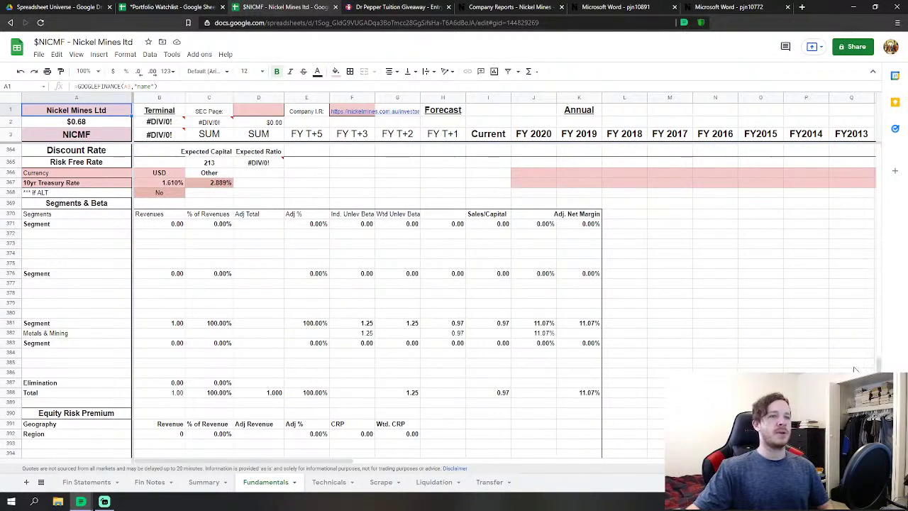
scroll(638, 319, "down", 1)
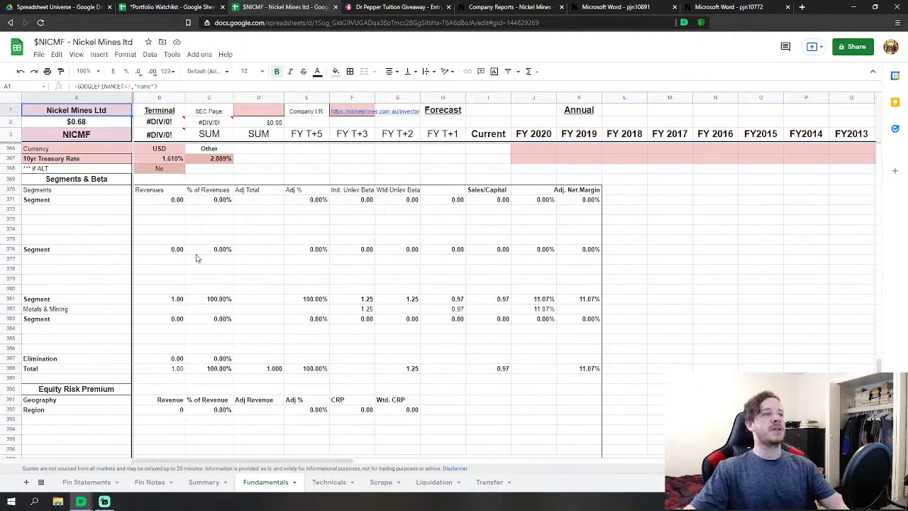
left_click(34, 309)
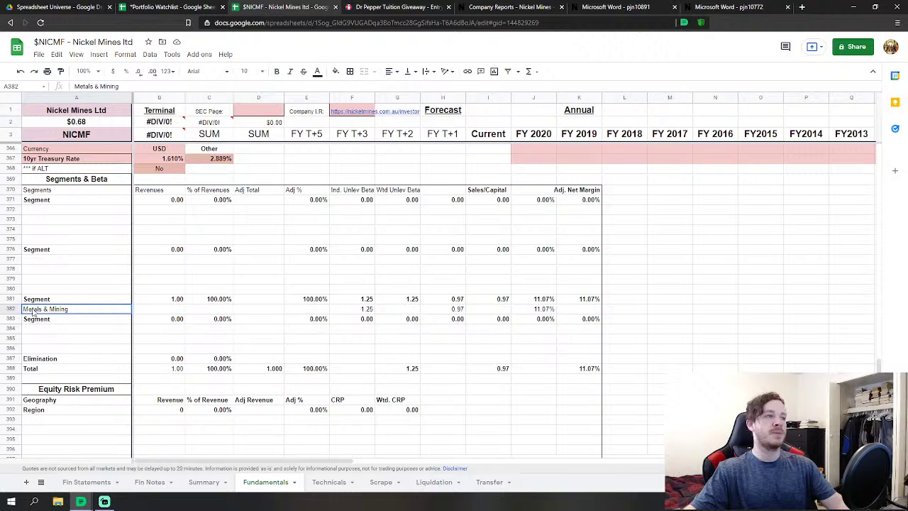
left_click(307, 348)
left_click(366, 310)
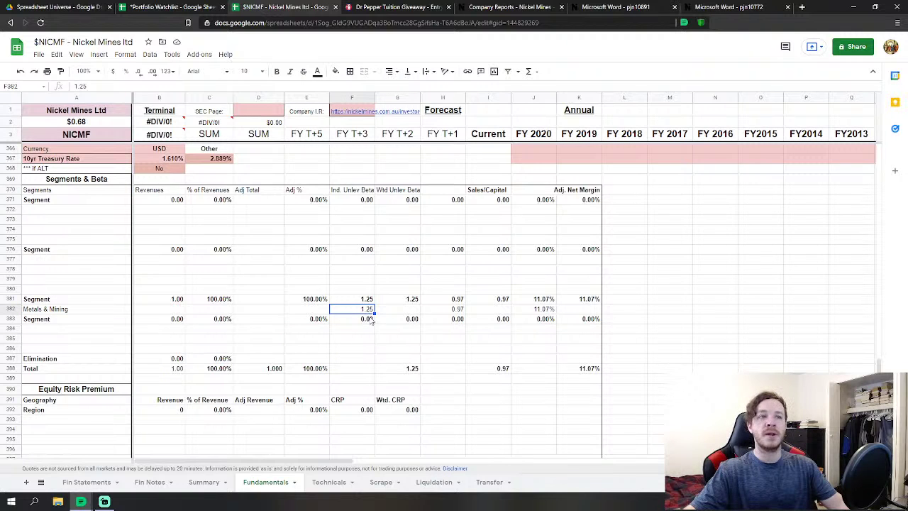
left_click(450, 311)
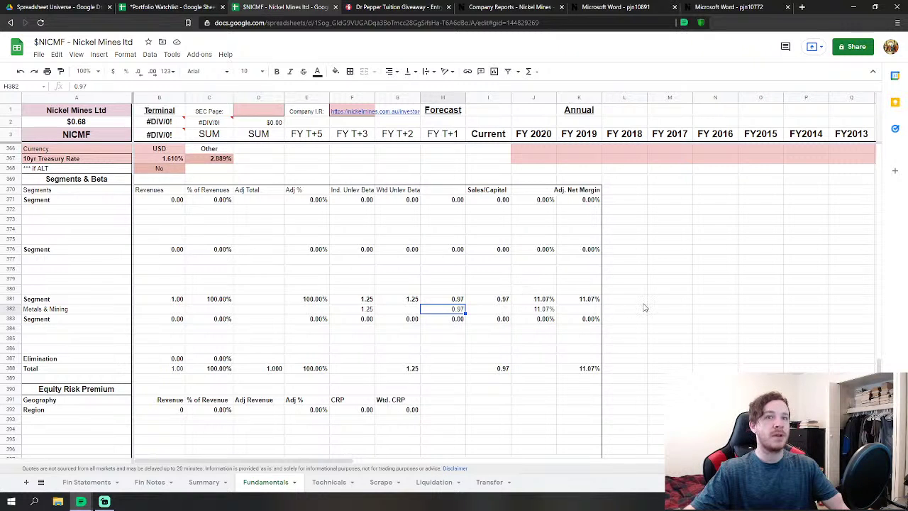
Examine the Debt table on the Fundamentals sheet, with its maturity years, book amounts, weights and rates.
scroll(642, 302, "down", 10)
scroll(638, 283, "down", 10)
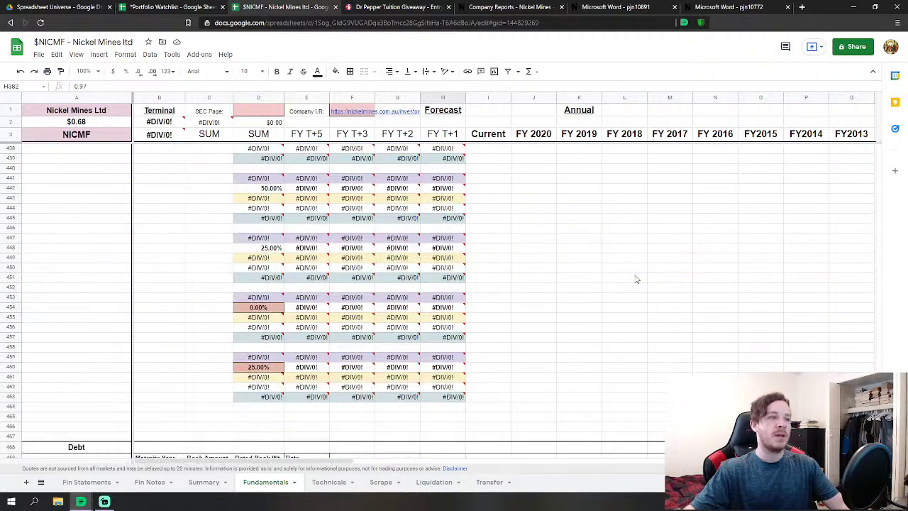
scroll(408, 246, "up", 1)
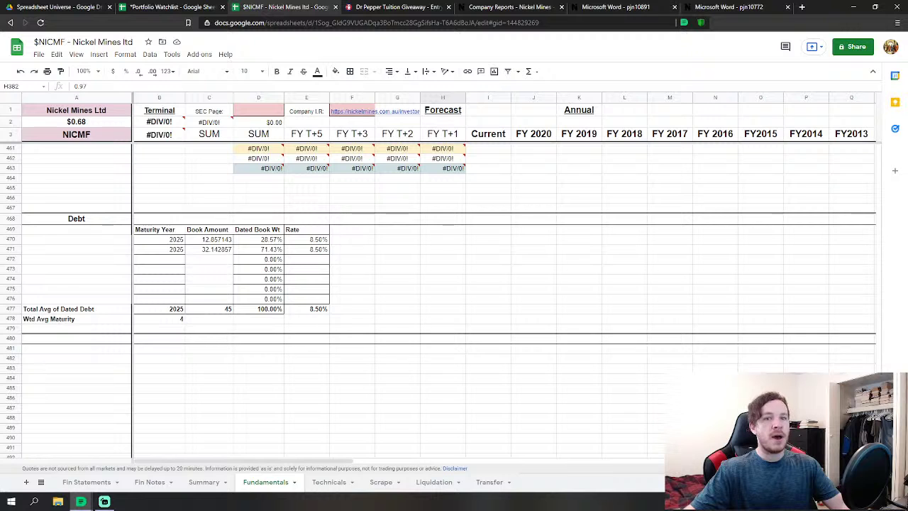
scroll(454, 298, "up", 6)
scroll(454, 297, "down", 4)
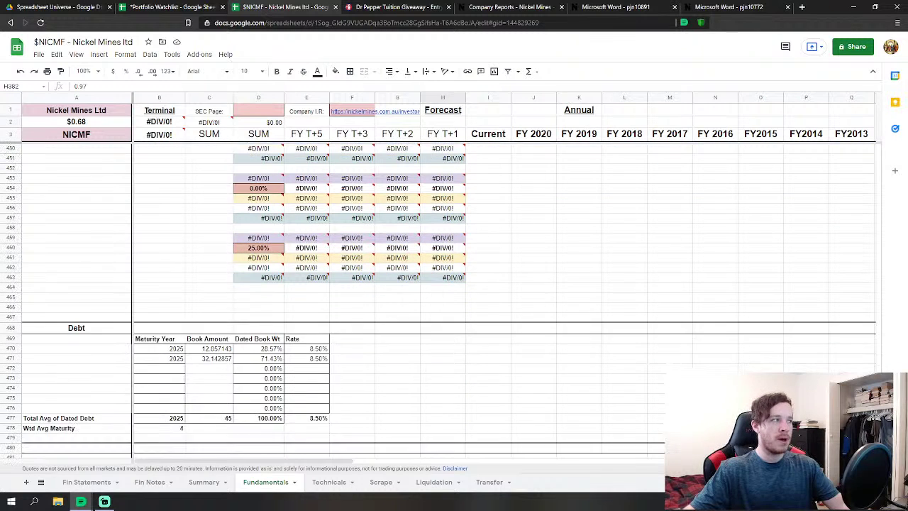
scroll(454, 298, "down", 1)
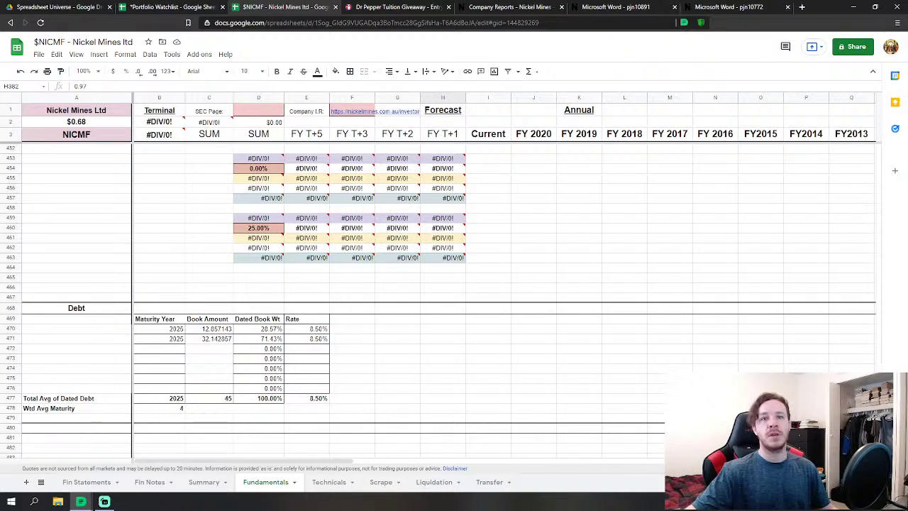
Inspect the share price under the company name and the current local-currency share price at the start of the Fundamentals sheet.
scroll(454, 298, "up", 20)
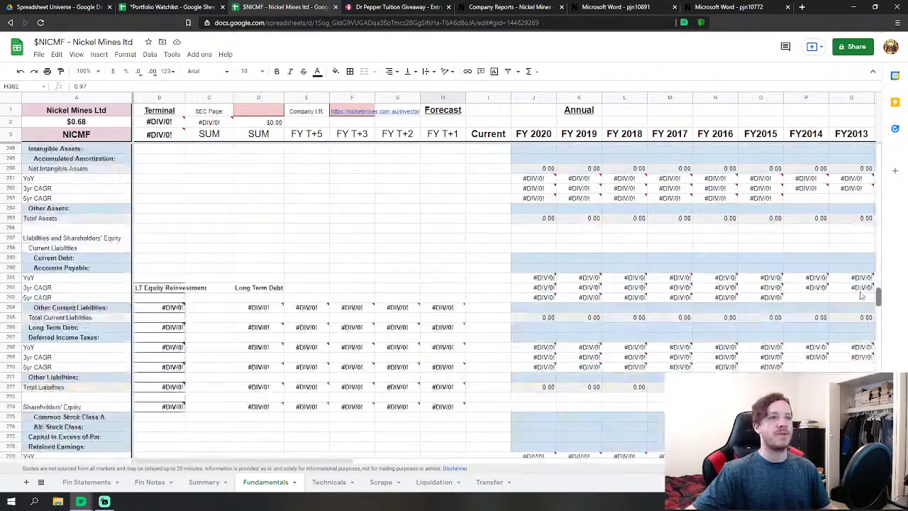
scroll(863, 223, "up", 15)
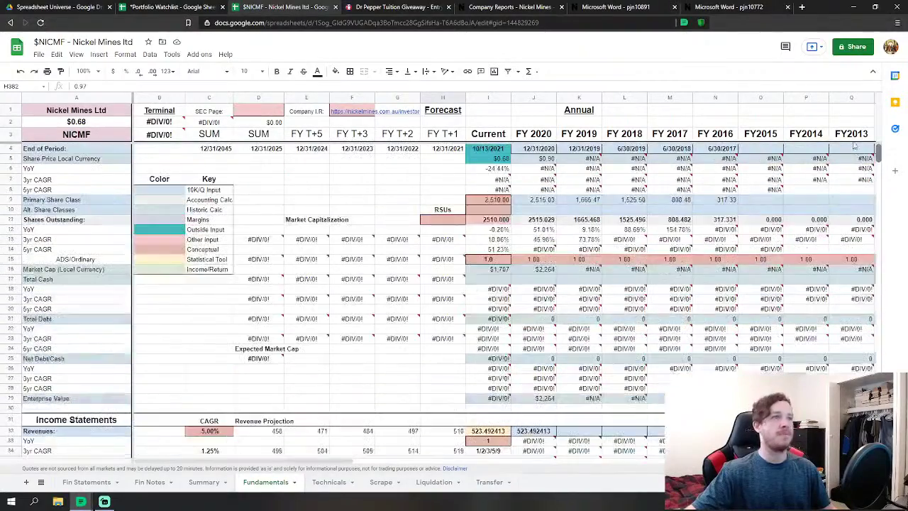
left_click(257, 183)
scroll(383, 200, "down", 3)
scroll(364, 168, "up", 3)
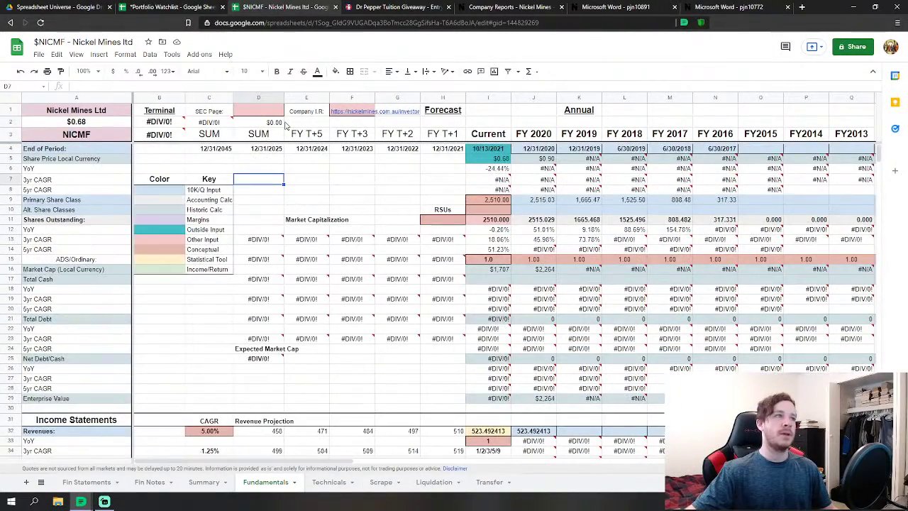
left_click(72, 123)
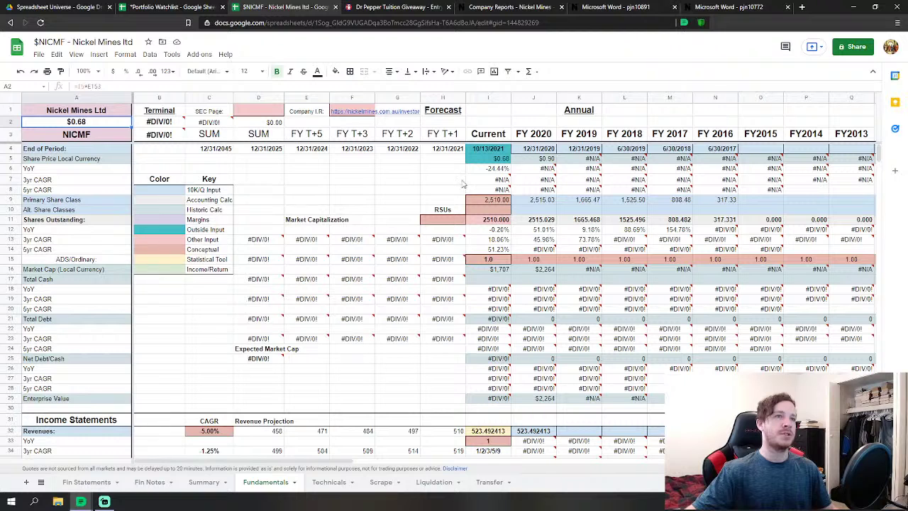
left_click(415, 179)
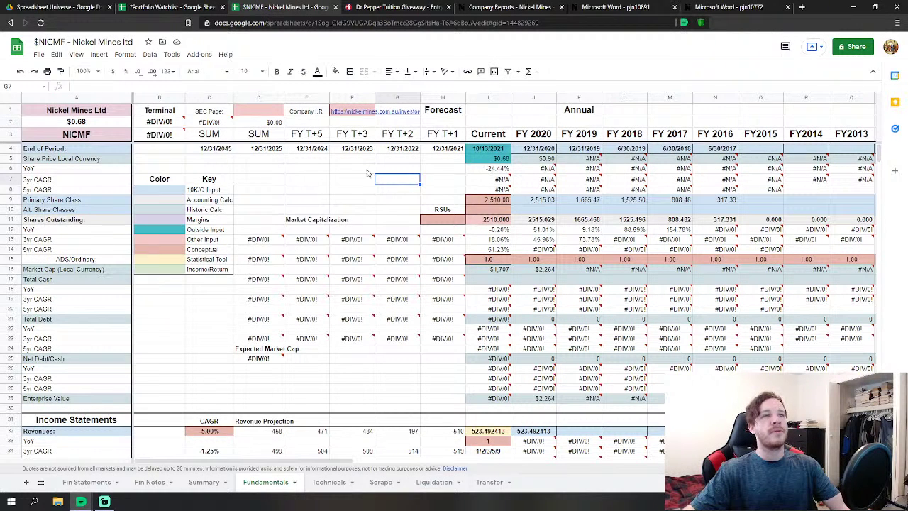
key("Left")
key("Up")
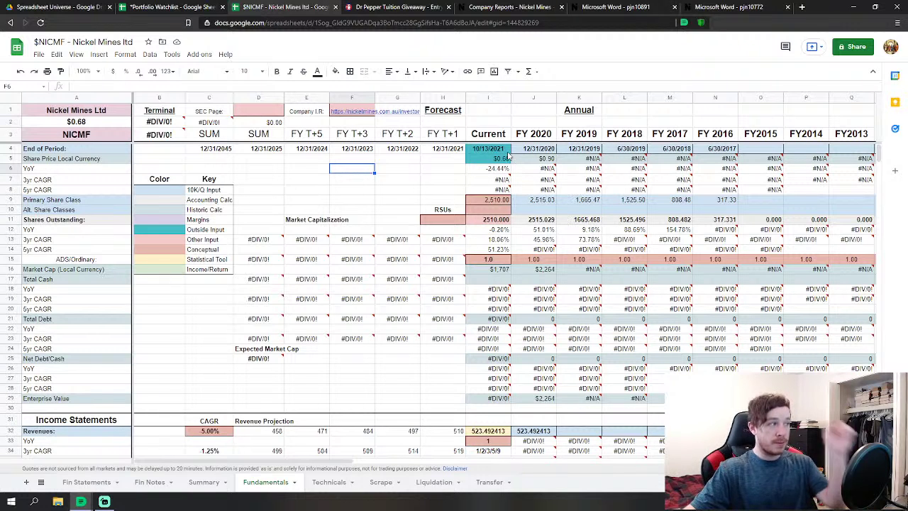
left_click(504, 158)
left_click(78, 124)
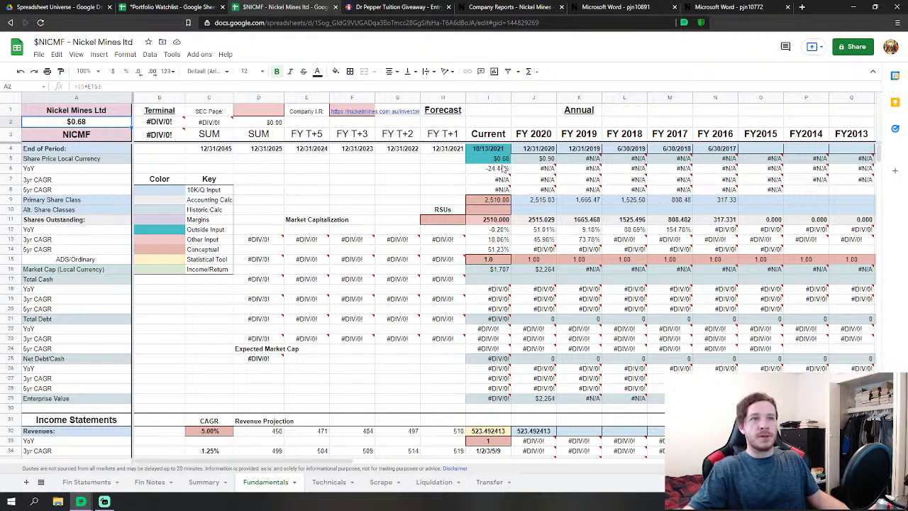
Look through the Fundamentals sheet from Income Statements to Analysts, Ratios, Pricing, and return to its first rows.
scroll(364, 227, "down", 9)
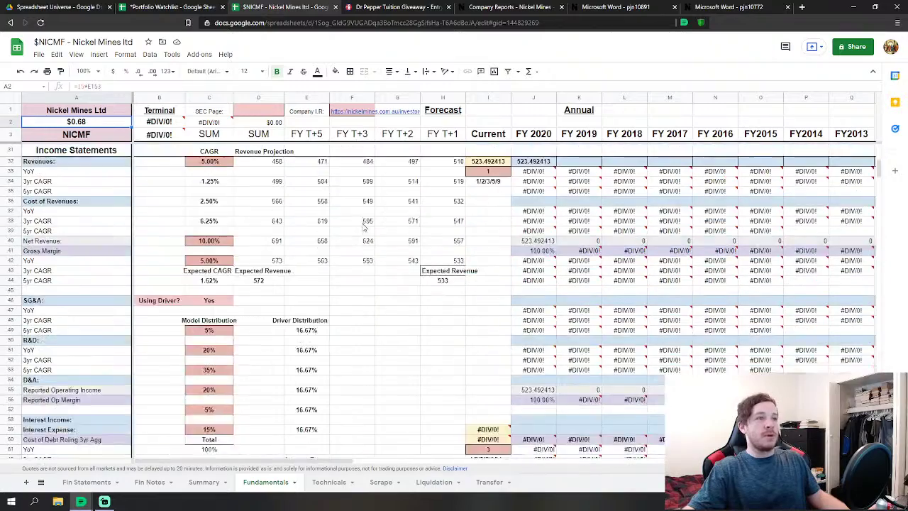
scroll(363, 227, "down", 18)
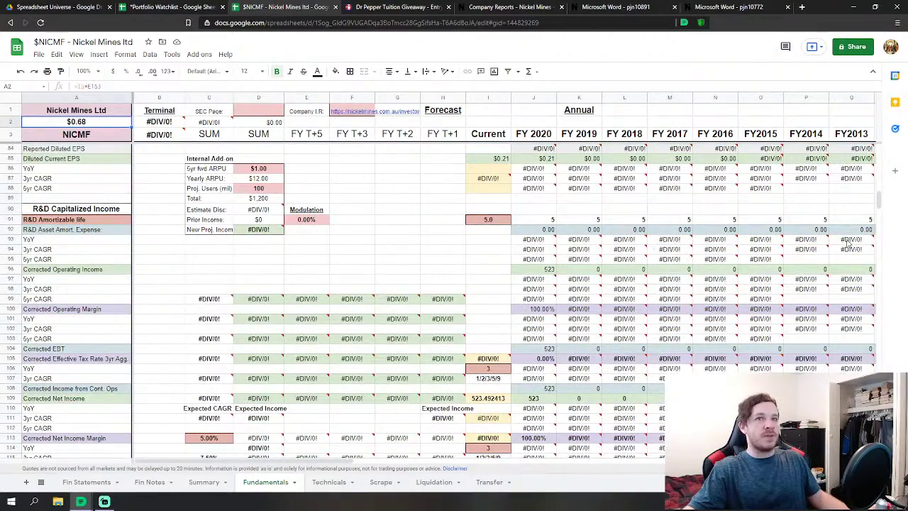
left_click_drag(878, 200, 882, 336)
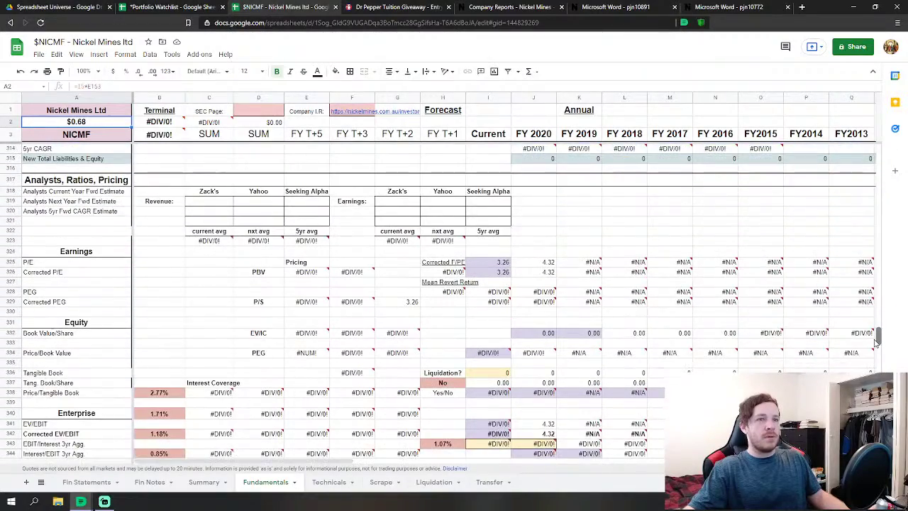
left_click_drag(877, 343, 878, 154)
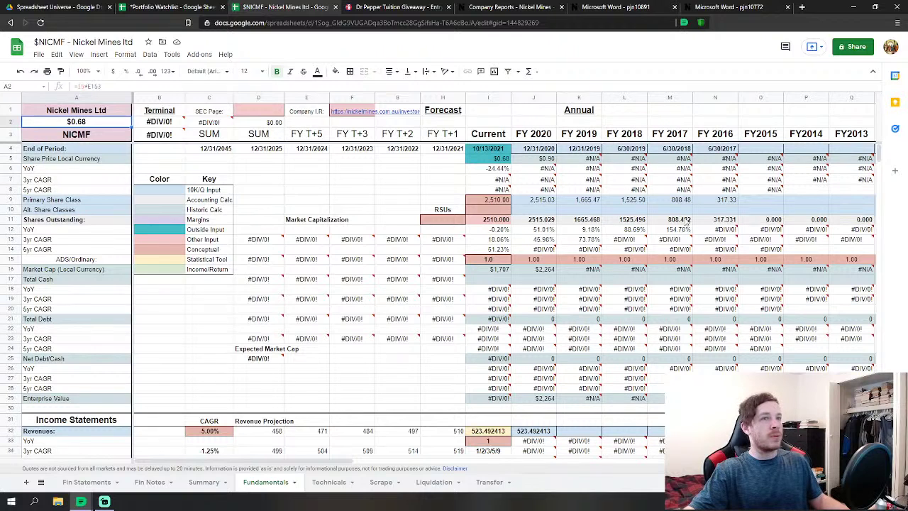
Check the historical share price lookup errors and select the FY 2016 end-of-period date.
left_click(369, 395)
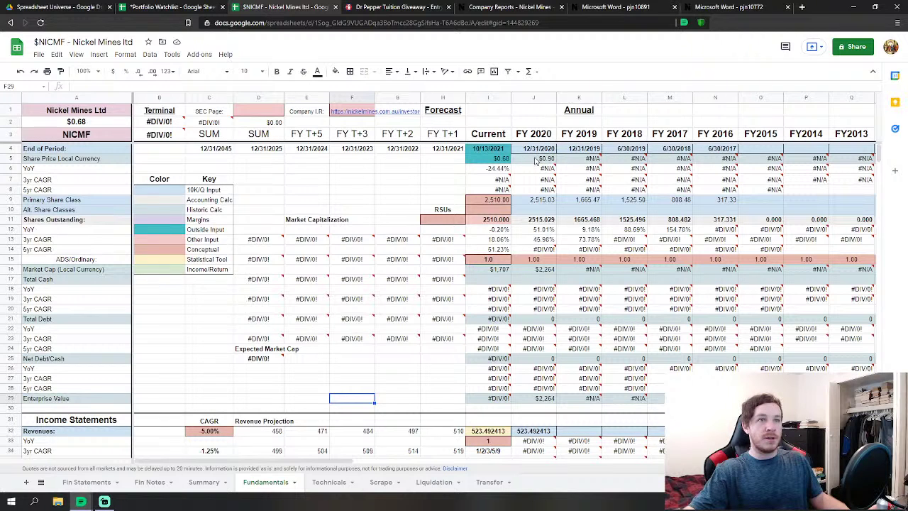
mouse_move(590, 160)
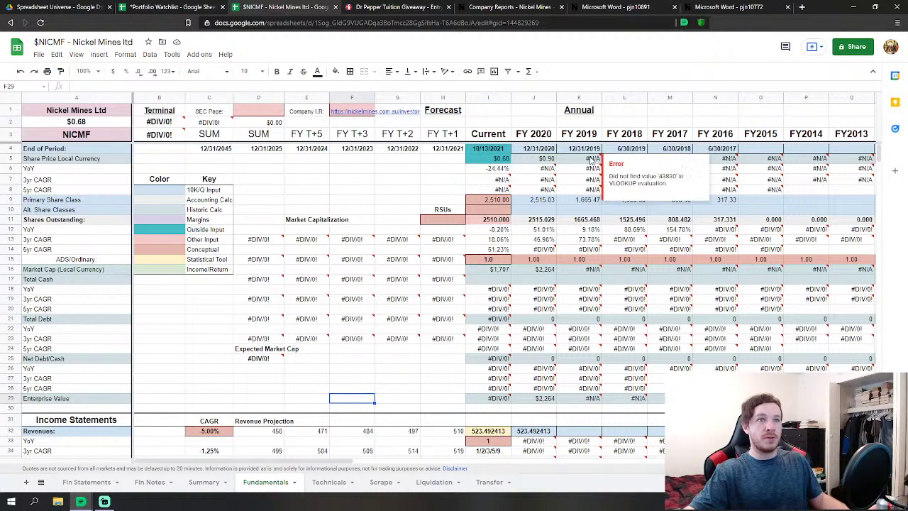
mouse_move(683, 192)
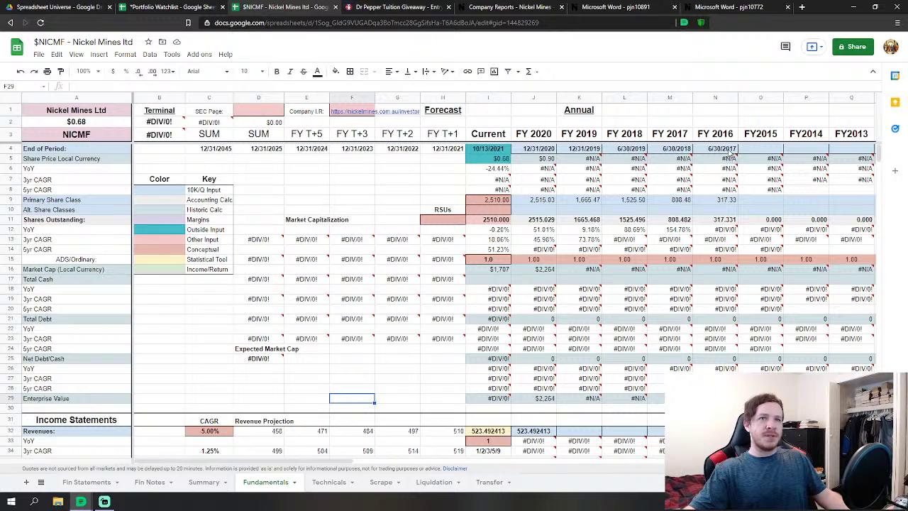
left_click(731, 152)
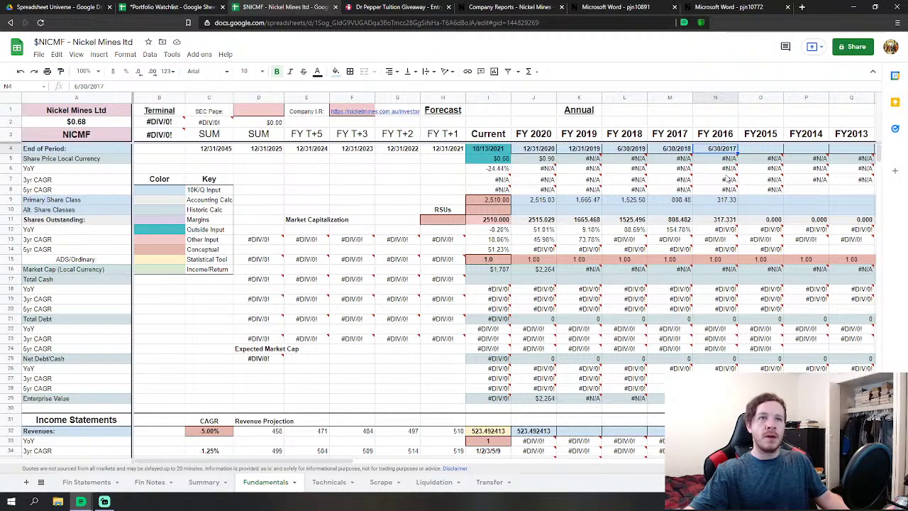
Open the Technicals sheet and inspect the nickel correlation statistics and the forecast formula behind NICMF's Current Output.
left_click(557, 211)
scroll(556, 211, "down", 2)
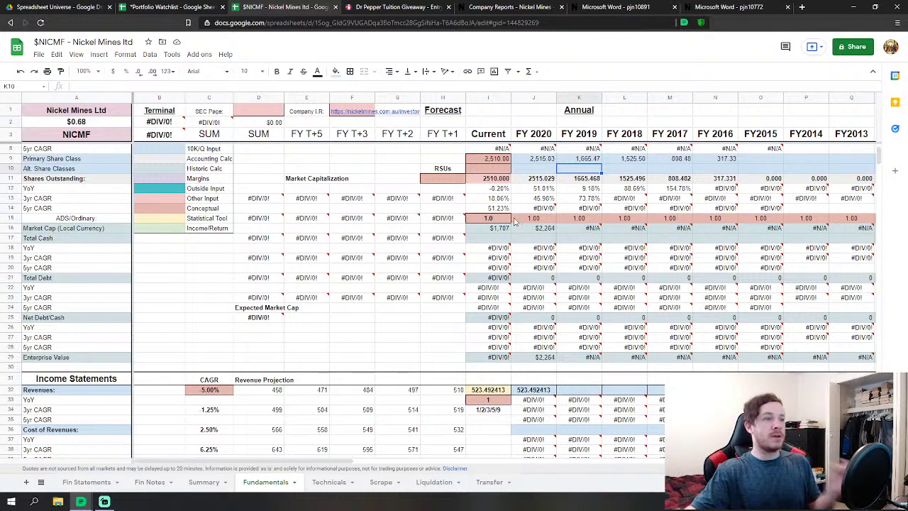
left_click(321, 484)
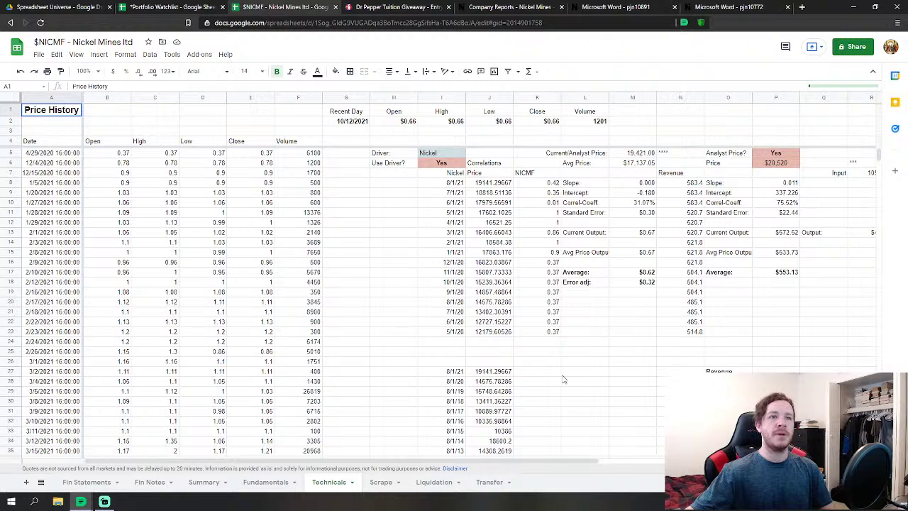
left_click(563, 373)
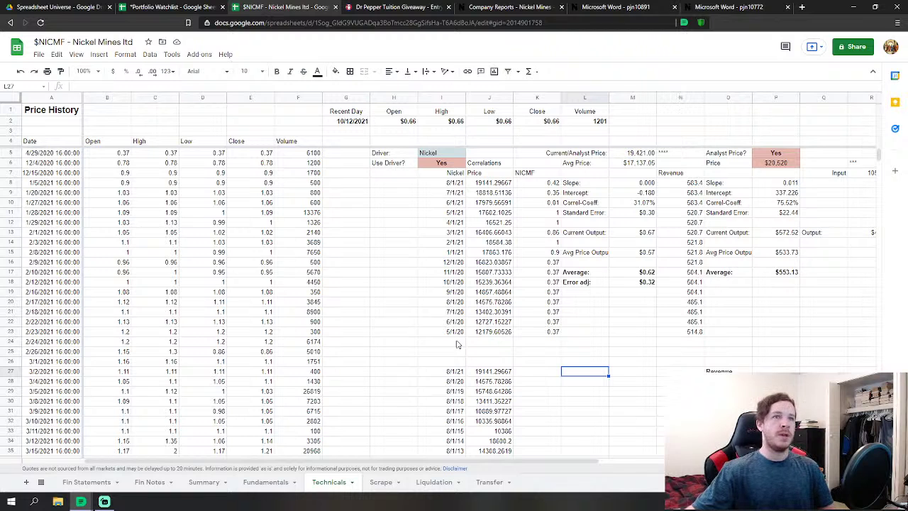
left_click_drag(375, 460, 436, 456)
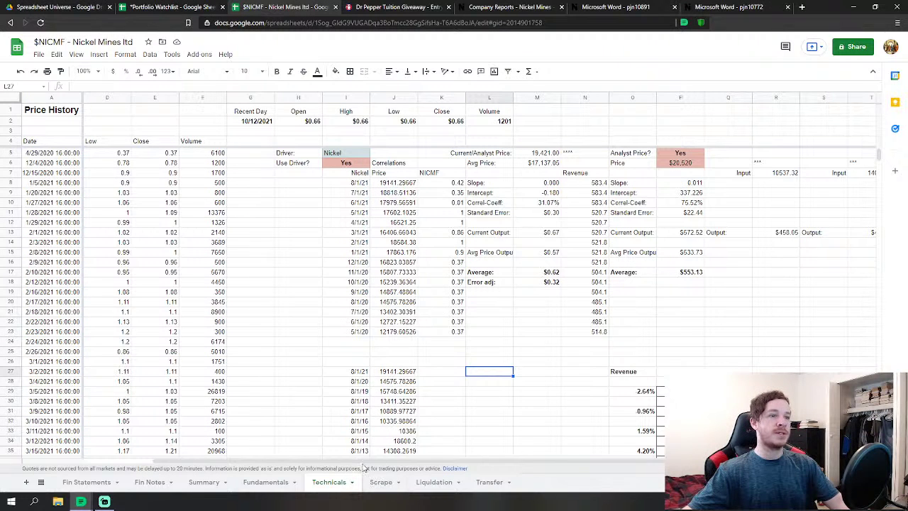
left_click_drag(362, 465, 295, 466)
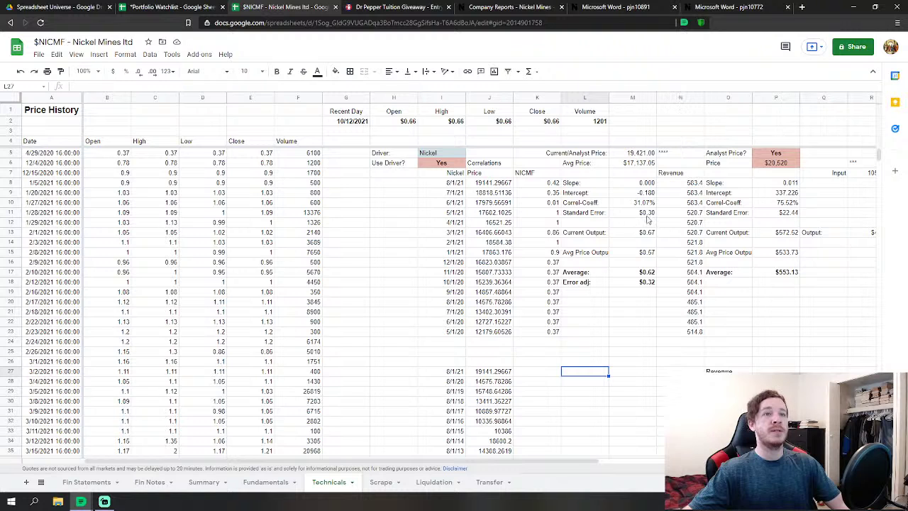
left_click(647, 236)
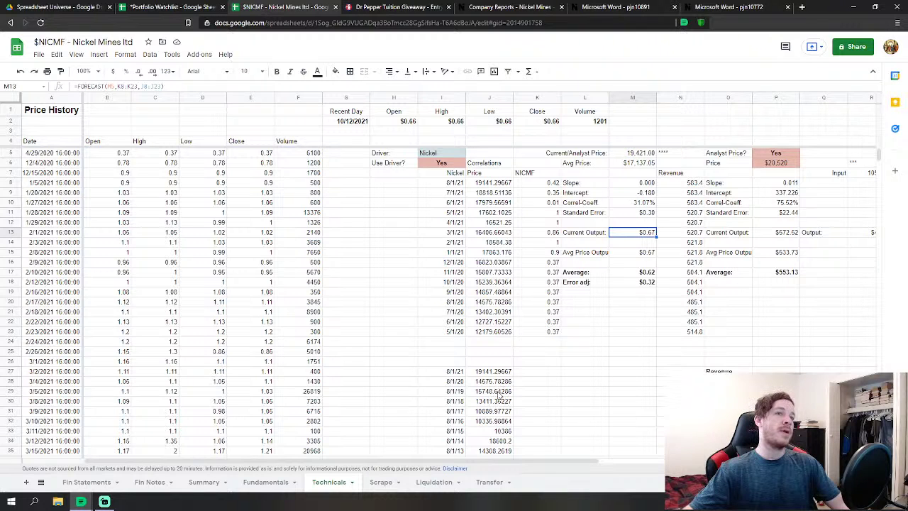
Revisit the Fundamentals sheet briefly, return to Technicals and check the Avg Price Output entry of the NICMF regression.
left_click(261, 482)
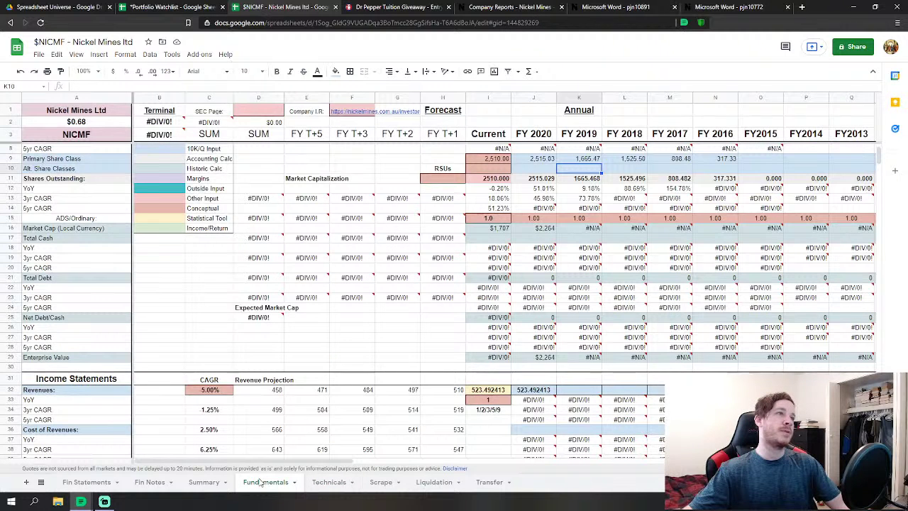
left_click(328, 482)
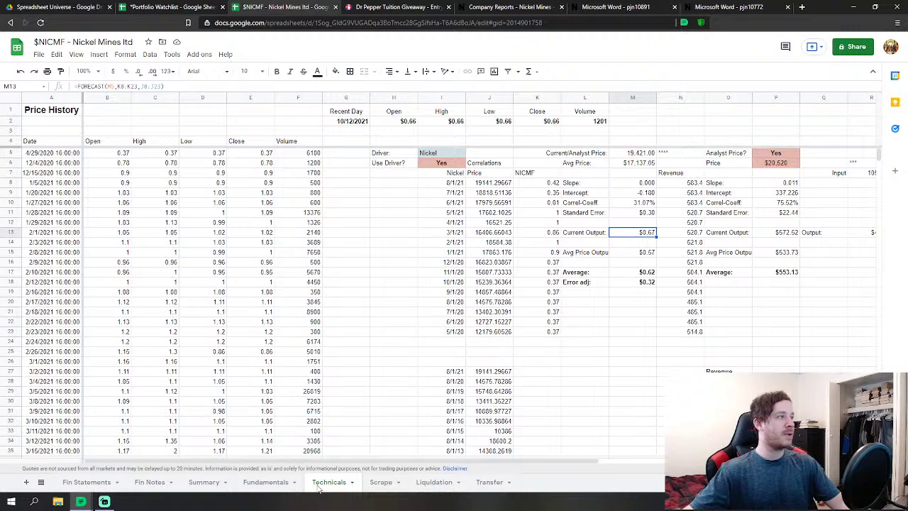
left_click(588, 252)
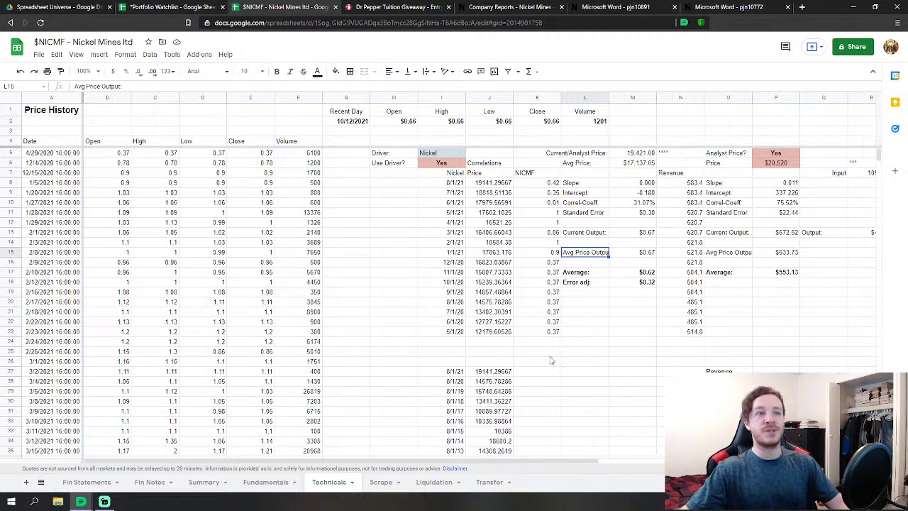
scroll(568, 319, "down", 3)
scroll(567, 283, "up", 3)
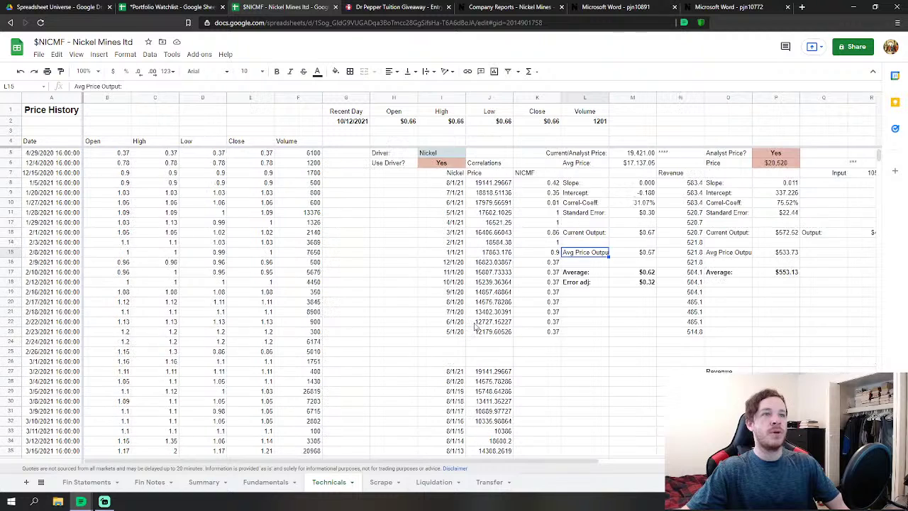
Highlight the yearly nickel prices from 8/1/21 to 8/1/15 on Technicals and follow the series to 8/1/06.
scroll(477, 327, "down", 1)
scroll(485, 303, "down", 1)
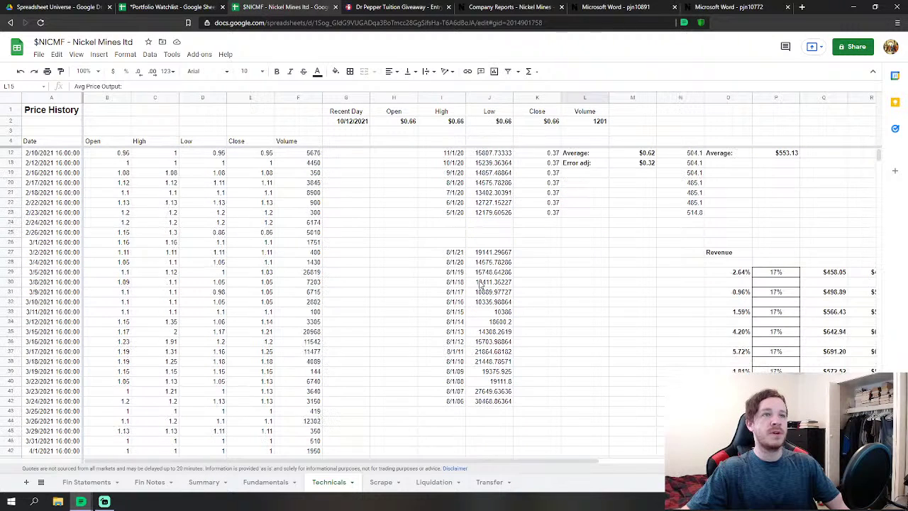
left_click(480, 254)
key("shift+Down")
key("shift+Down")
key("shift+Down")
key("shift+Down")
key("shift+Down")
key("shift+Down")
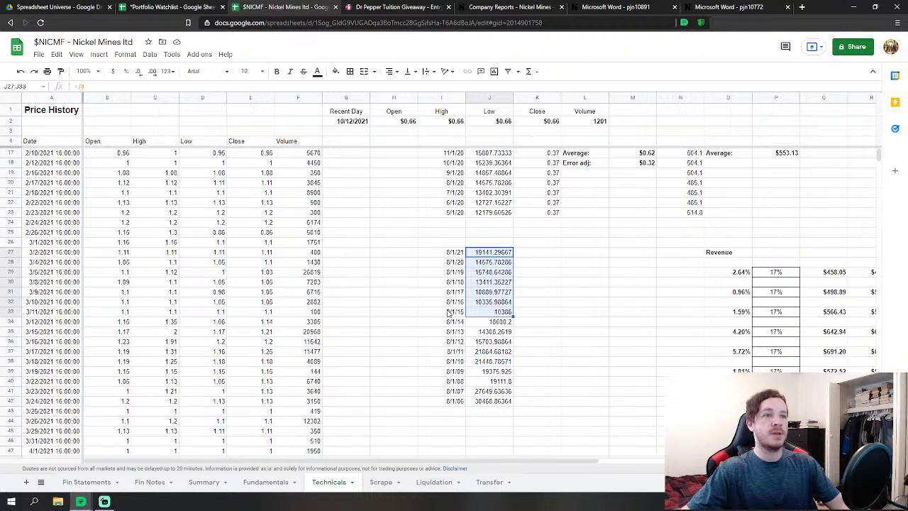
left_click(454, 402)
scroll(455, 402, "down", 2)
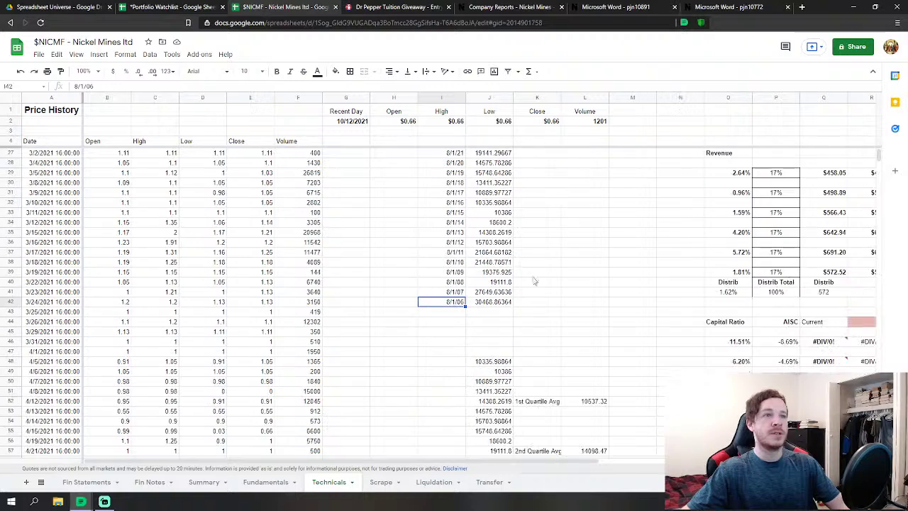
Highlight the monthly nickel and NICMF correlation table in I6:K23 and review the quartile averages of the sorted nickel prices.
scroll(447, 193, "up", 4)
scroll(471, 296, "up", 1)
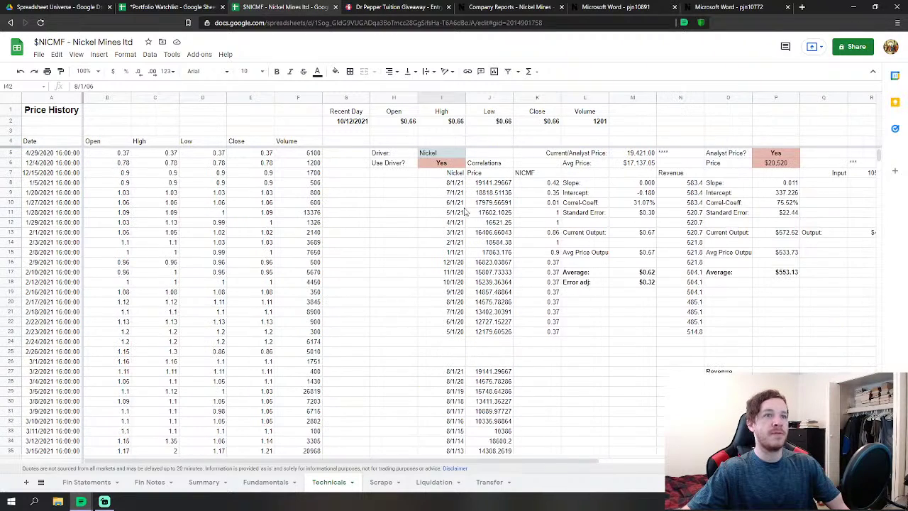
left_click(617, 301)
left_click_drag(469, 172, 535, 329)
scroll(534, 329, "down", 3)
scroll(535, 329, "down", 3)
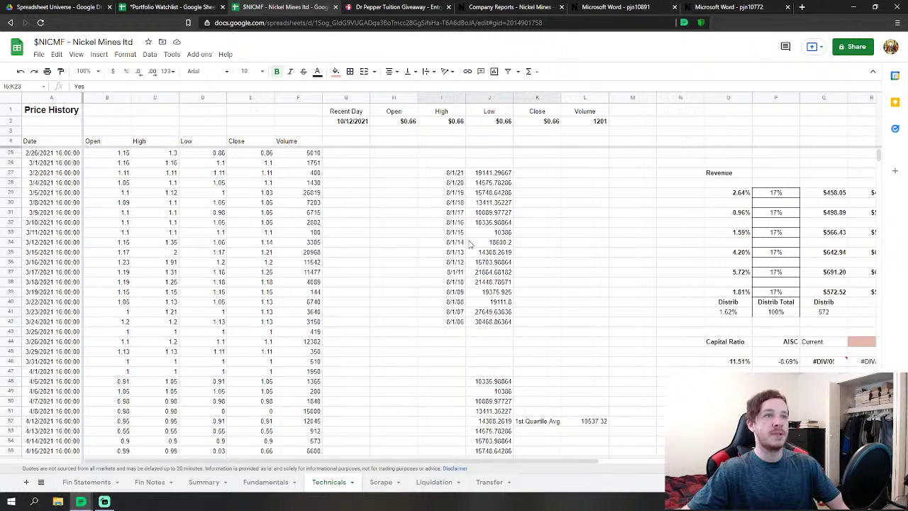
scroll(469, 244, "down", 7)
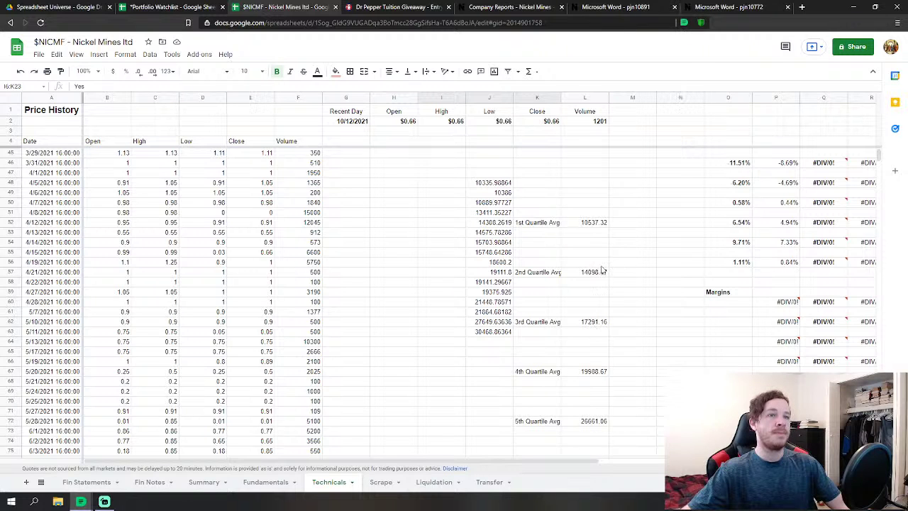
scroll(624, 273, "up", 12)
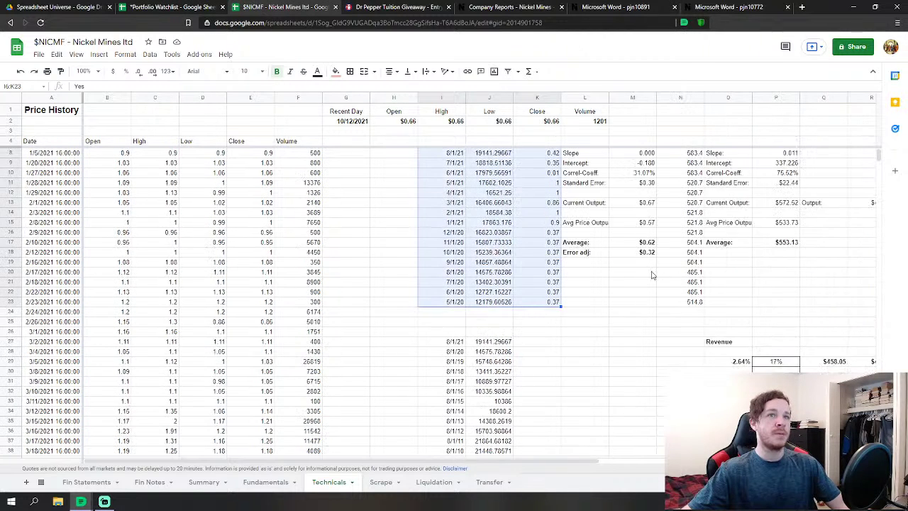
scroll(652, 275, "up", 1)
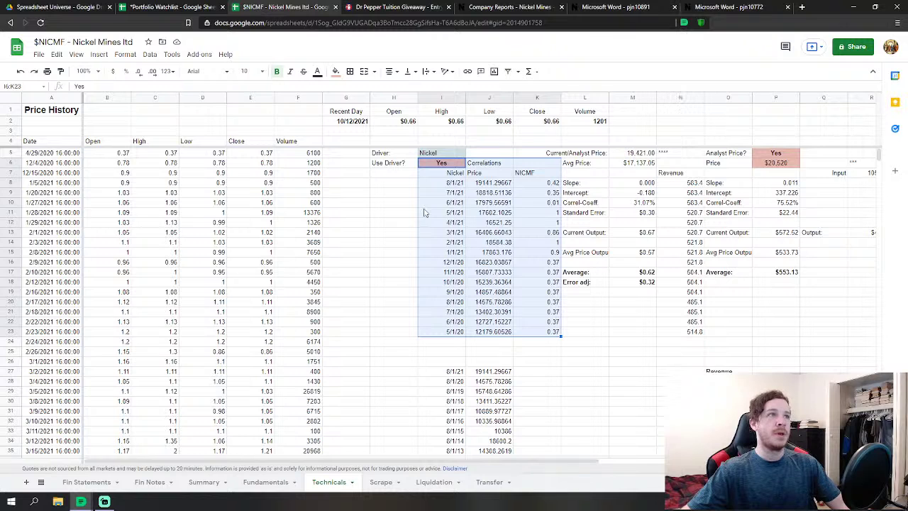
Look over the imported nickel driver prices and market rates on the Transfer sheet.
left_click(490, 482)
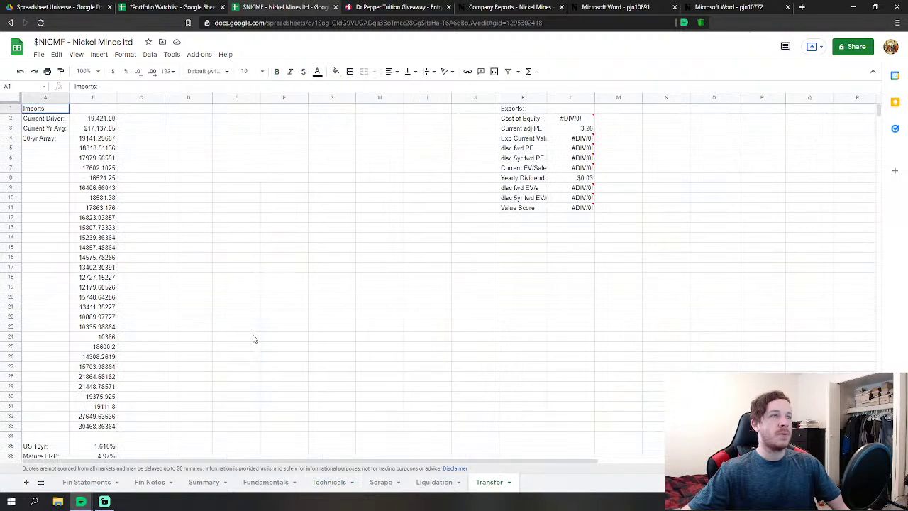
scroll(302, 298, "down", 3)
scroll(293, 278, "up", 4)
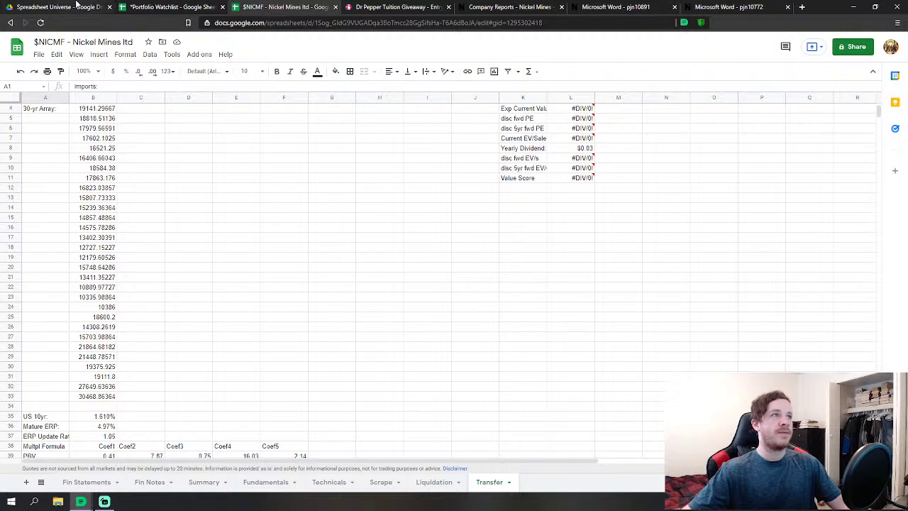
Open the Nickel spreadsheet from the Personal Tools Commodities folder in Google Drive and show its Special Import sheet.
key("ctrl+1")
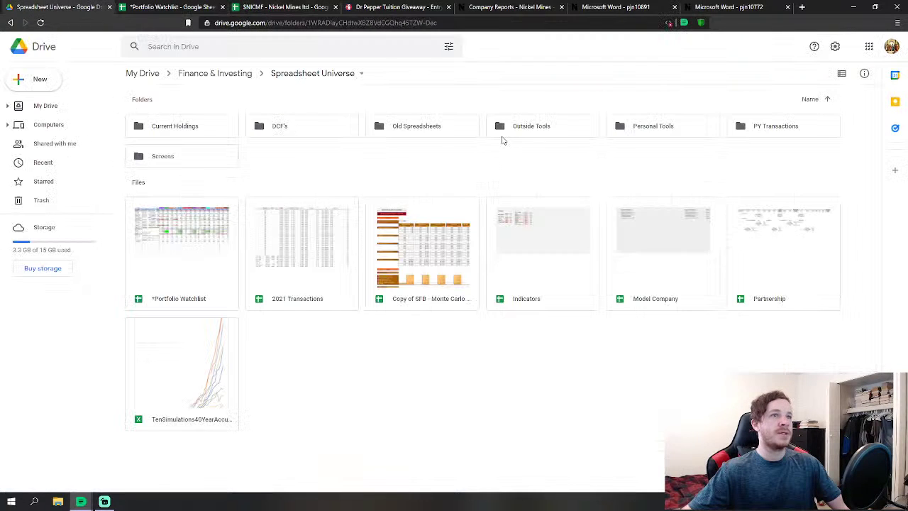
double_click(618, 132)
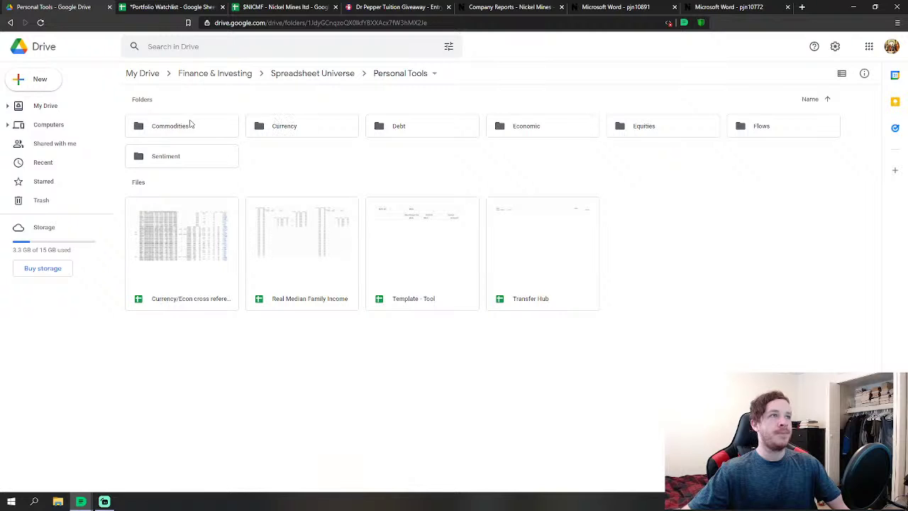
double_click(190, 125)
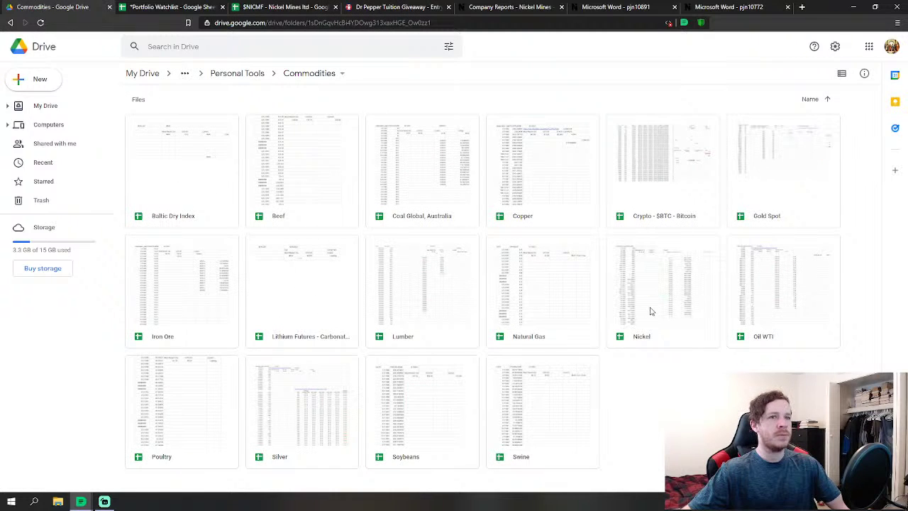
double_click(651, 305)
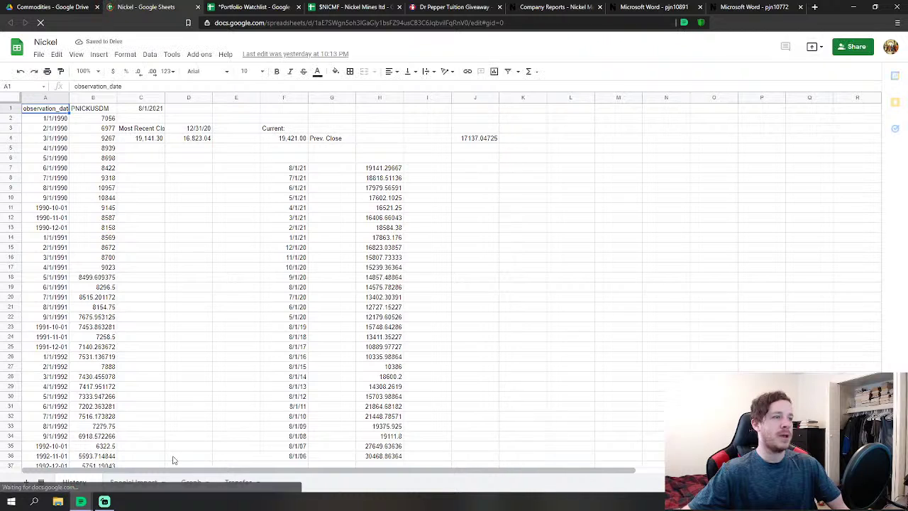
left_click(133, 481)
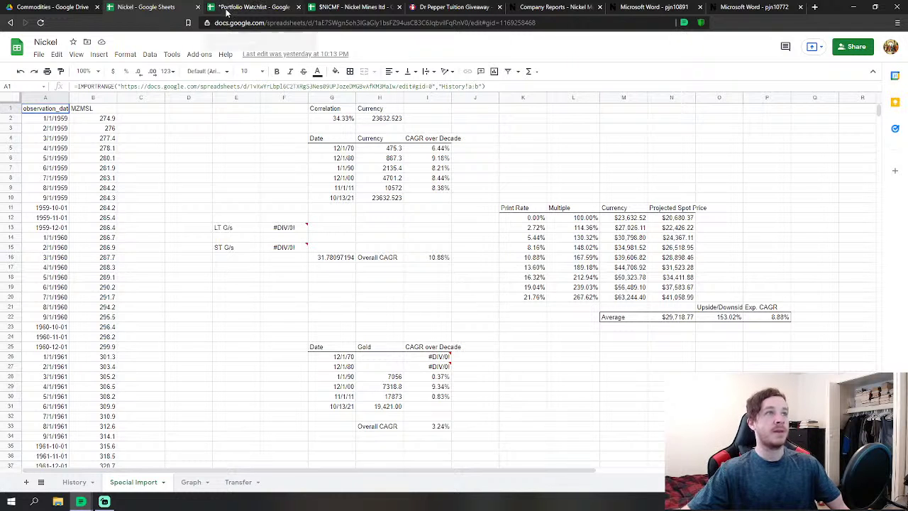
Highlight the Projected Spot Price values in the Nickel spreadsheet and check the nickel prices on its History sheet.
left_click(351, 7)
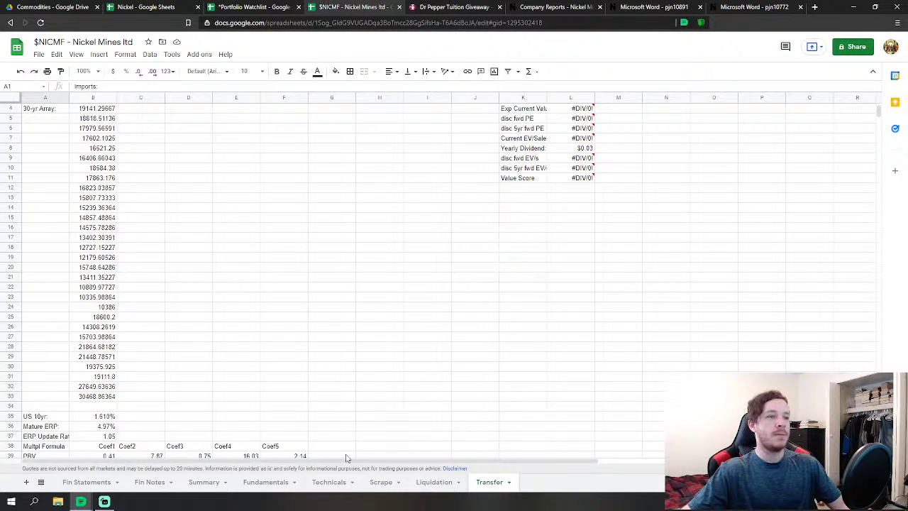
left_click(179, 6)
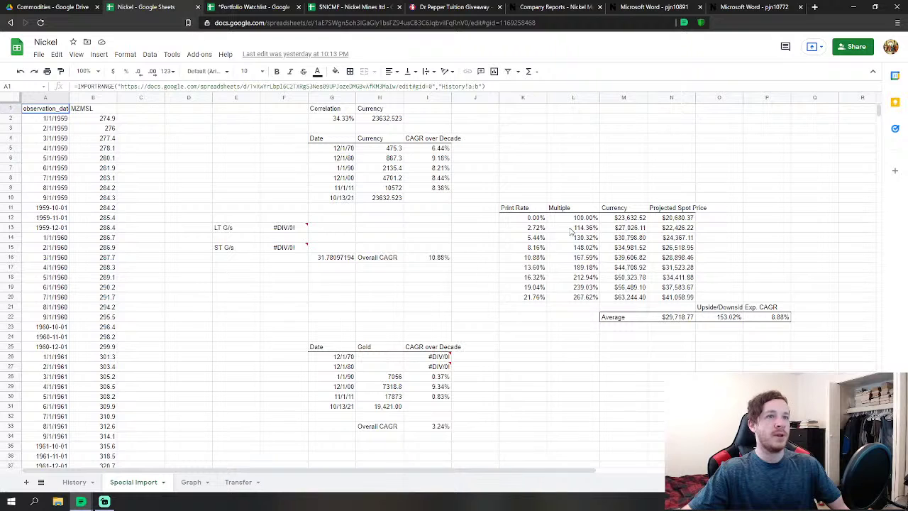
left_click_drag(674, 217, 686, 302)
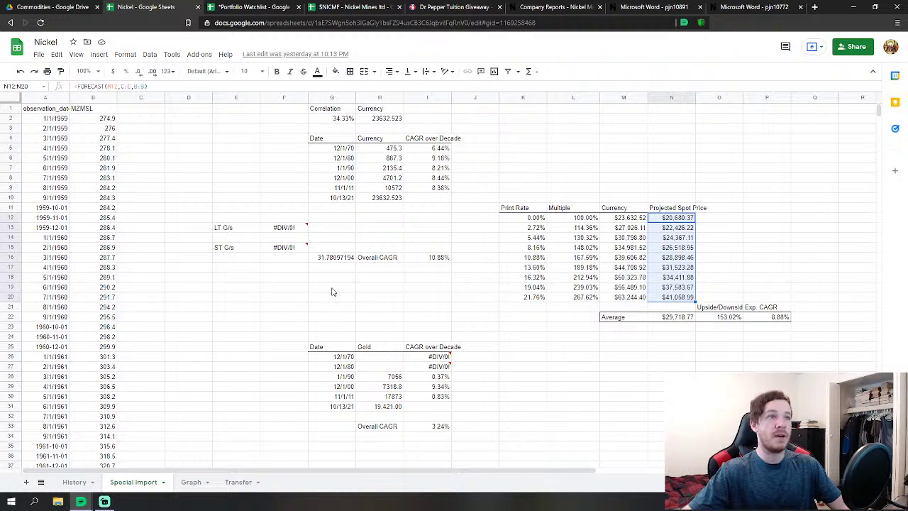
left_click(74, 482)
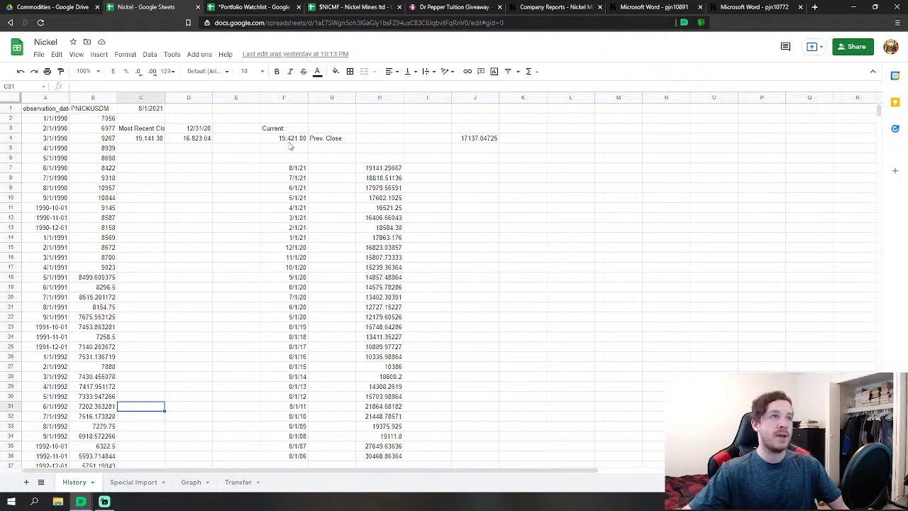
Return to the $NICMF spreadsheet's Technicals sheet and look through its yearly nickel prices and first quartile averages.
left_click(365, 7)
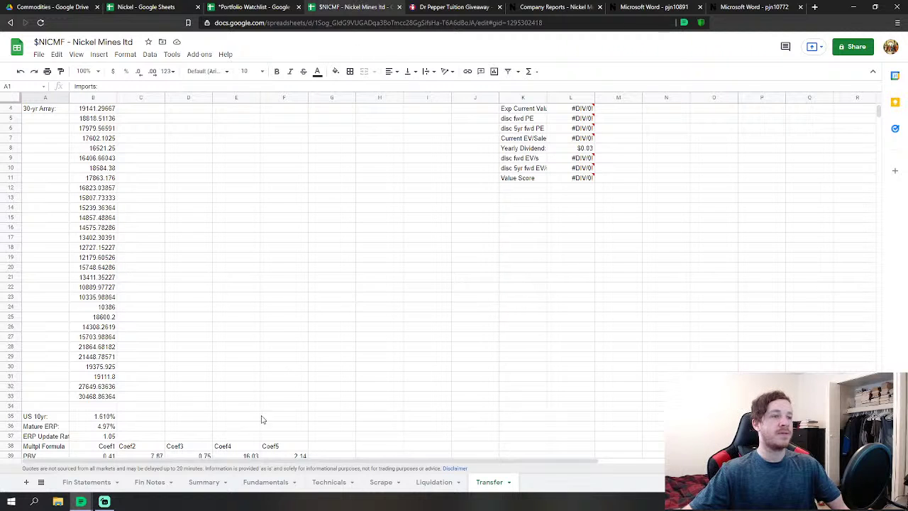
left_click(335, 487)
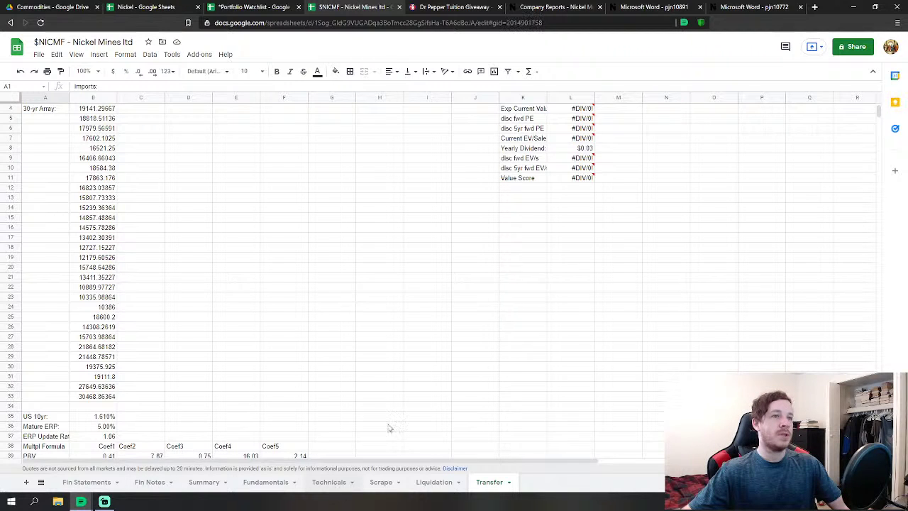
scroll(539, 362, "down", 5)
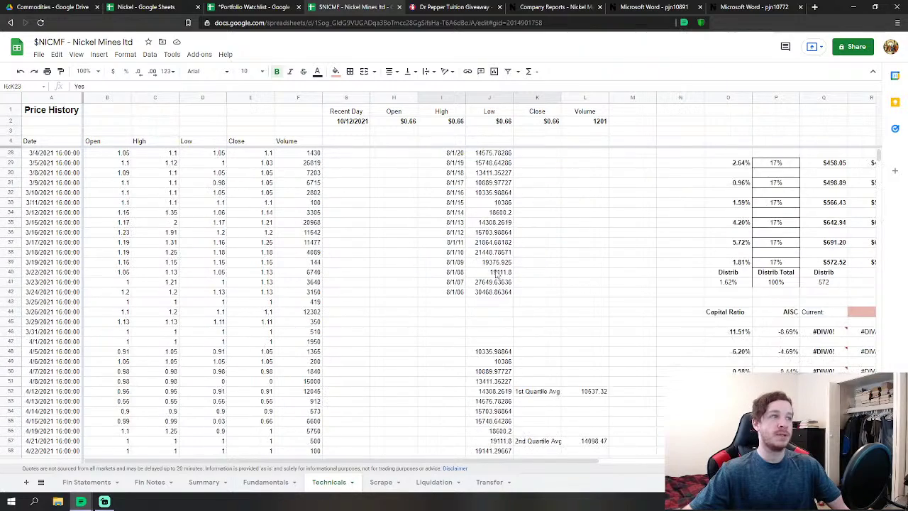
scroll(508, 249, "up", 5)
Inspect the revenue regression outputs and the analyst nickel price on Technicals, and open the Summary sheet.
left_click_drag(465, 461, 728, 461)
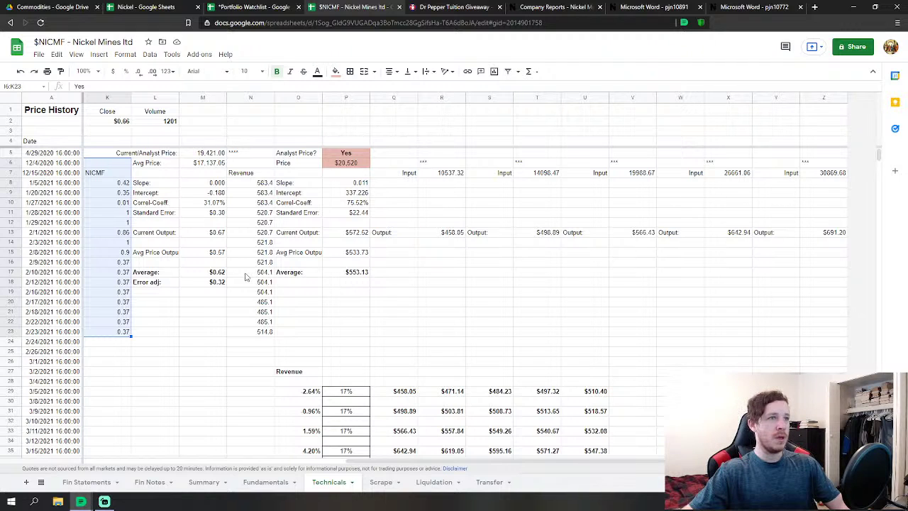
left_click(359, 164)
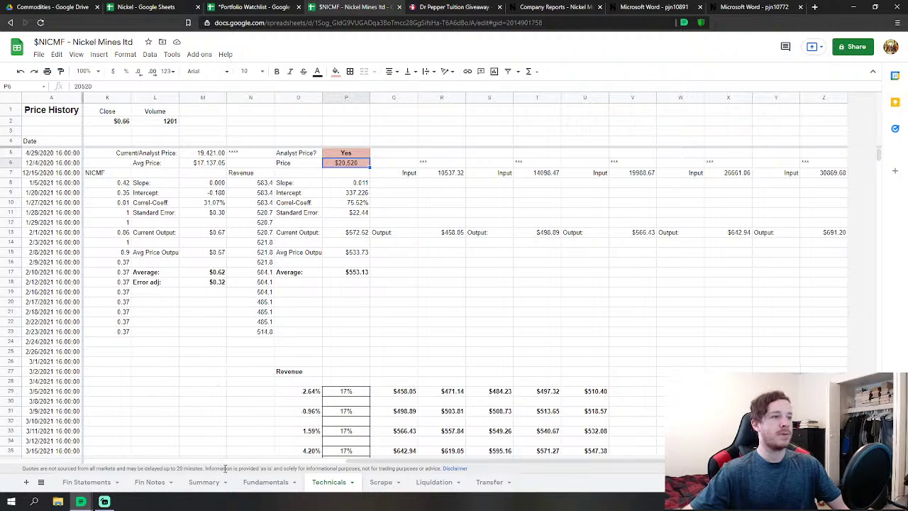
left_click(203, 483)
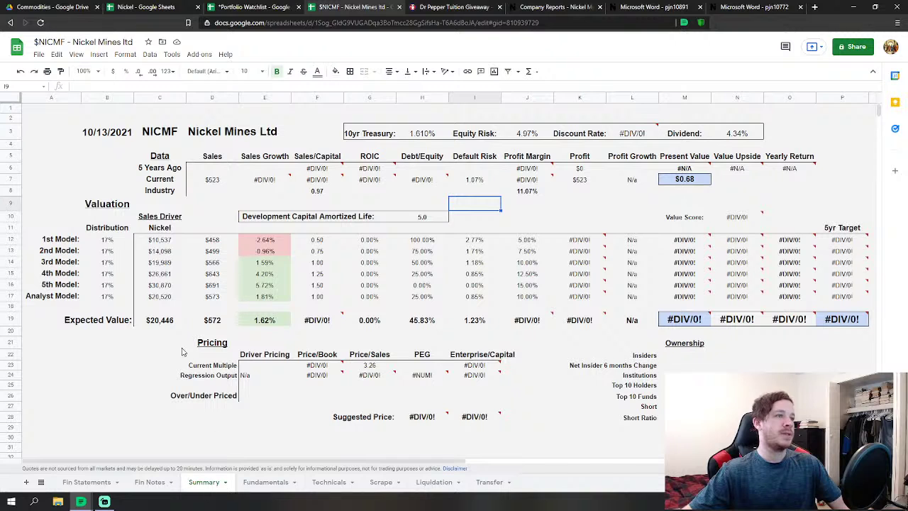
Inspect the expected nickel price on the Summary sheet and the FY 2020 revenue and revenue projections on Fundamentals.
left_click(162, 321)
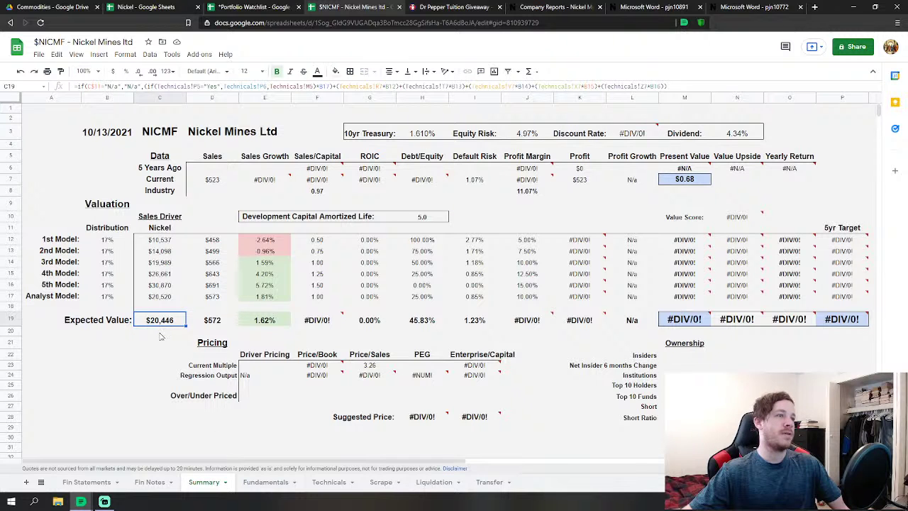
left_click(261, 486)
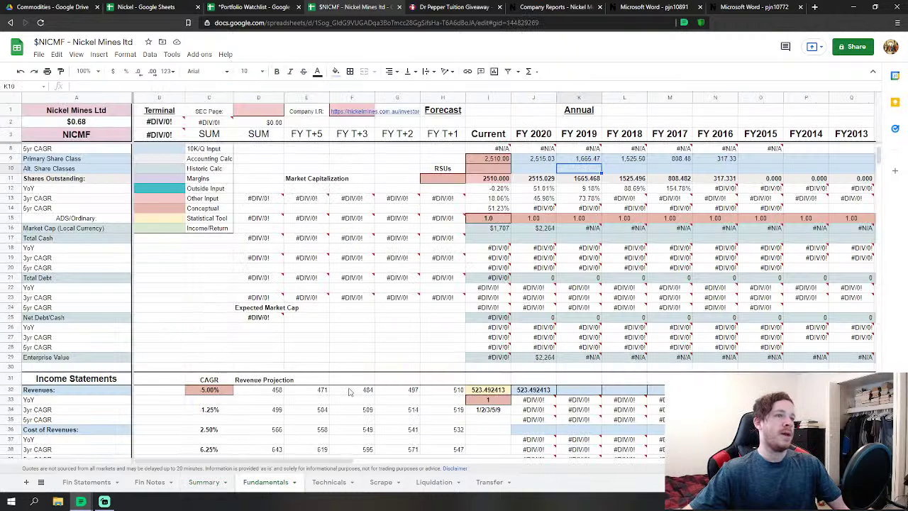
left_click(541, 391)
scroll(539, 343, "down", 2)
scroll(478, 356, "up", 2)
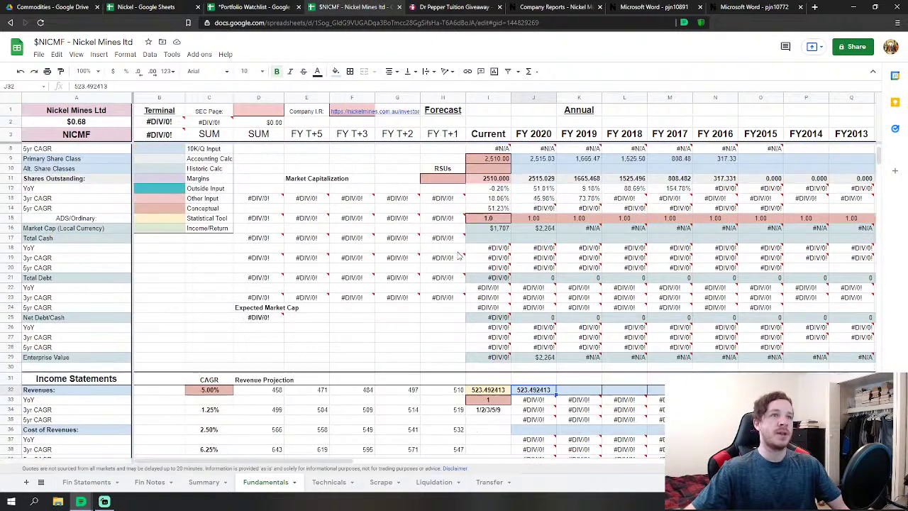
scroll(462, 369, "down", 3)
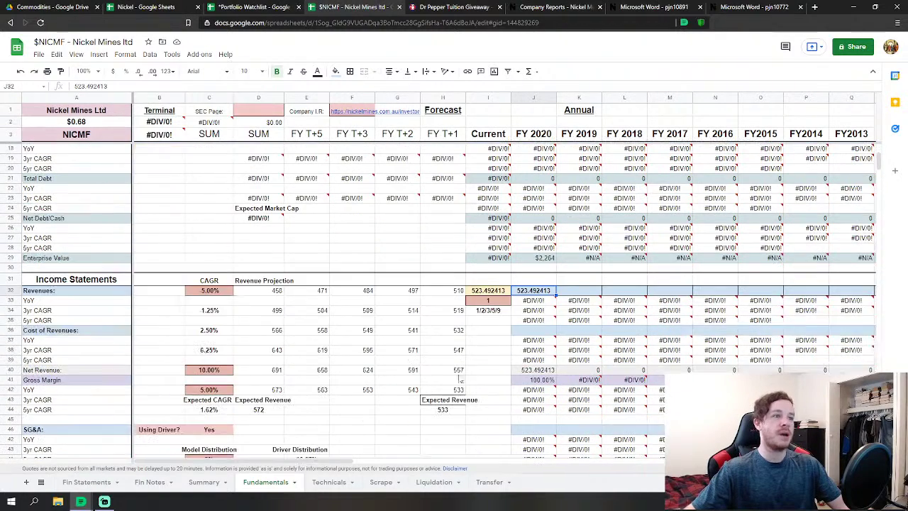
Examine the revenue outputs for each nickel price and the revenue distribution table on the Technicals sheet.
left_click(329, 487)
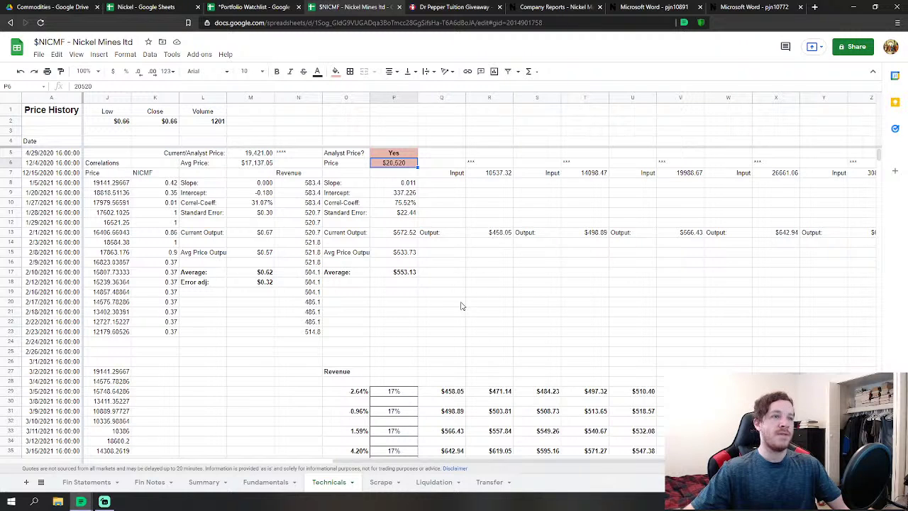
left_click_drag(342, 462, 356, 461)
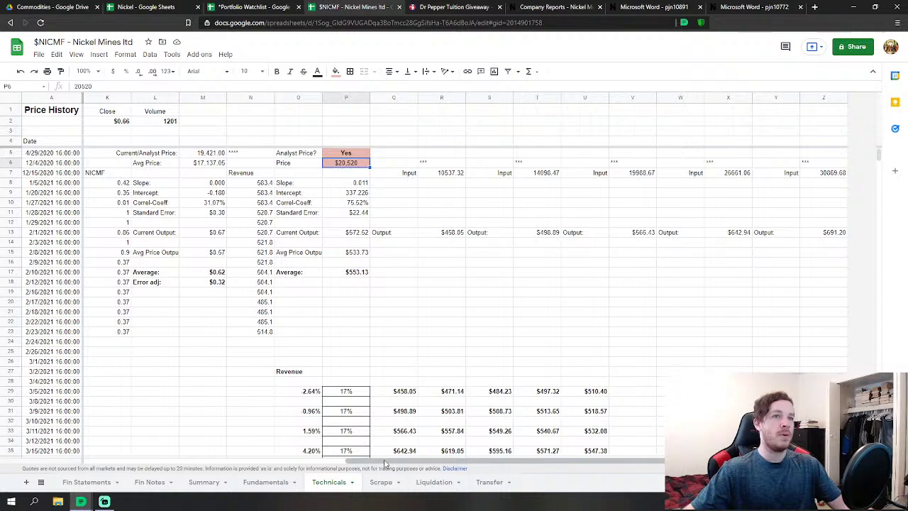
left_click(462, 324)
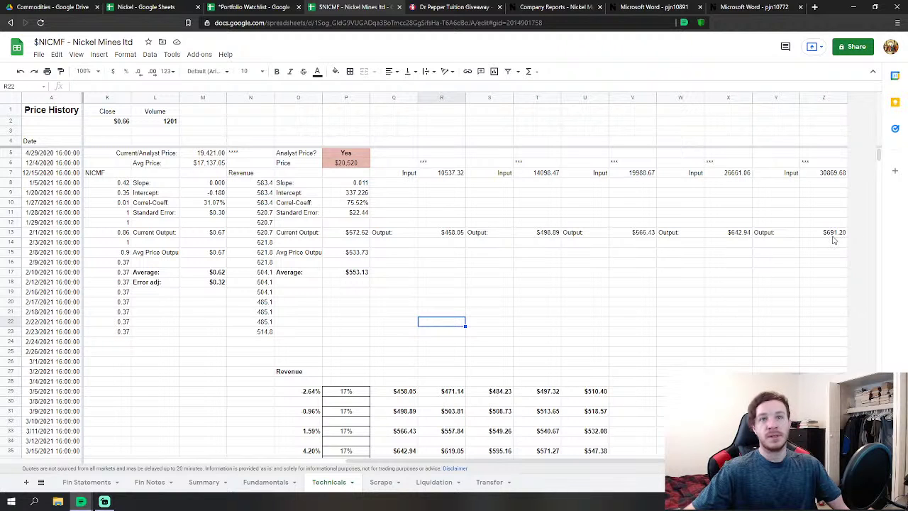
scroll(533, 215, "down", 5)
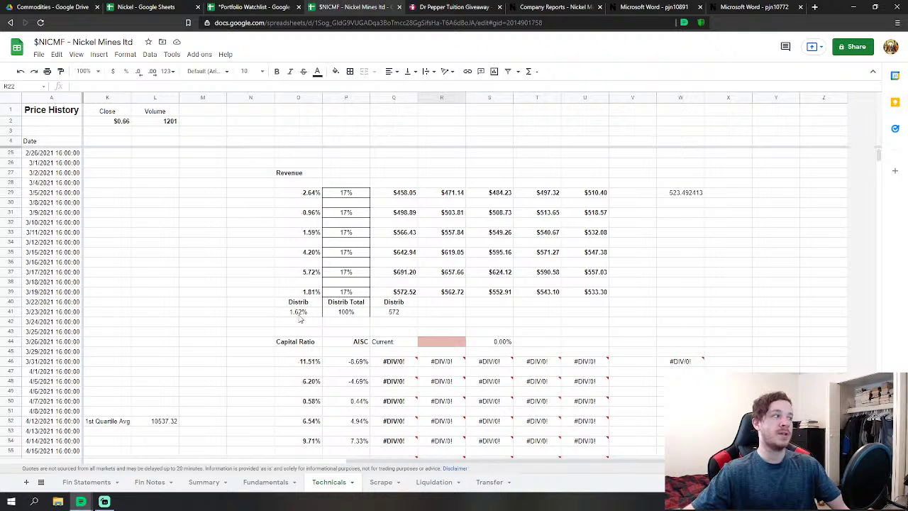
Compare the valuation models on Summary and the revenue projection on Fundamentals with the regression outputs on Technicals.
left_click(204, 482)
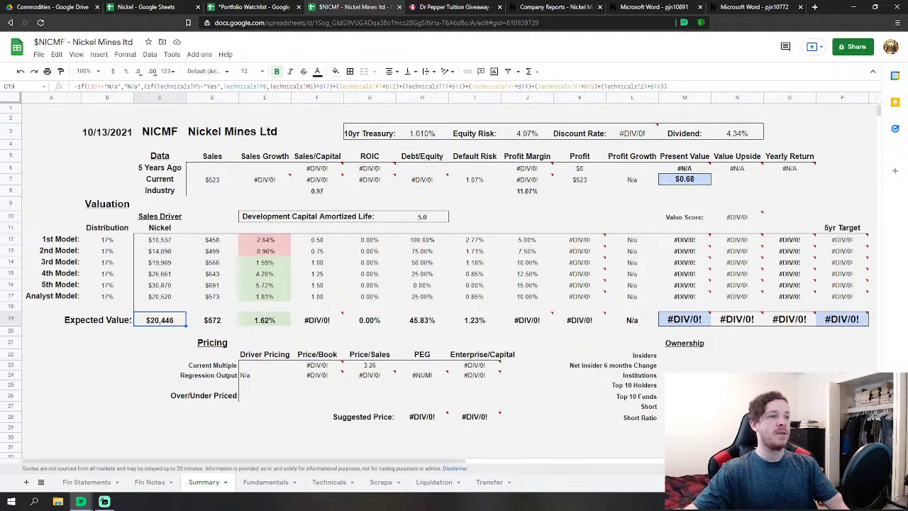
left_click(267, 482)
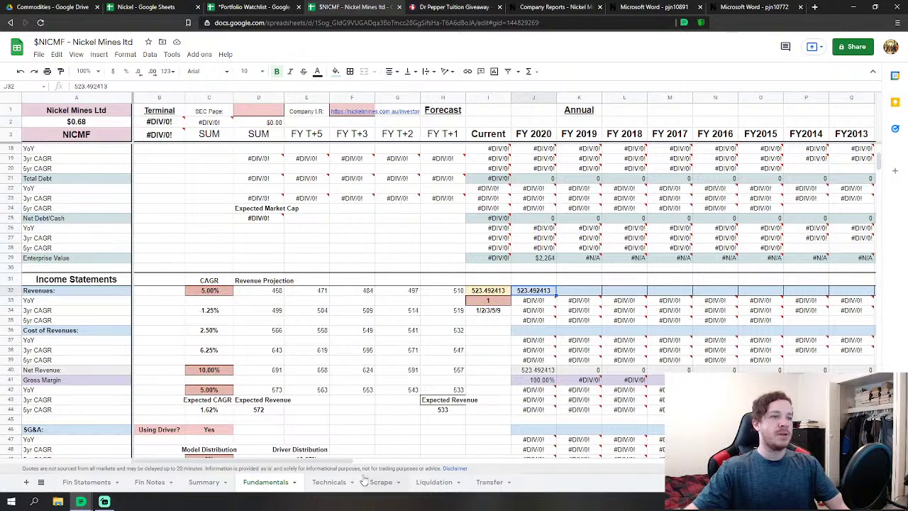
left_click(331, 481)
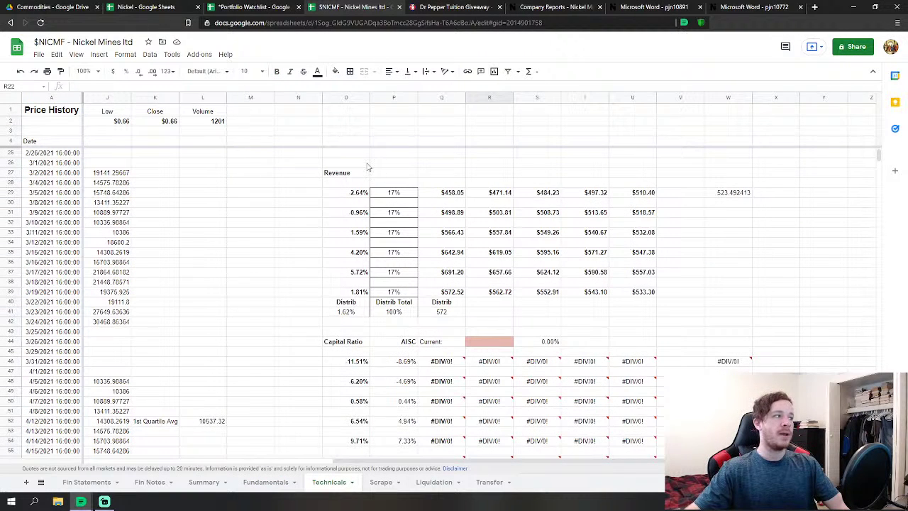
scroll(420, 283, "up", 3)
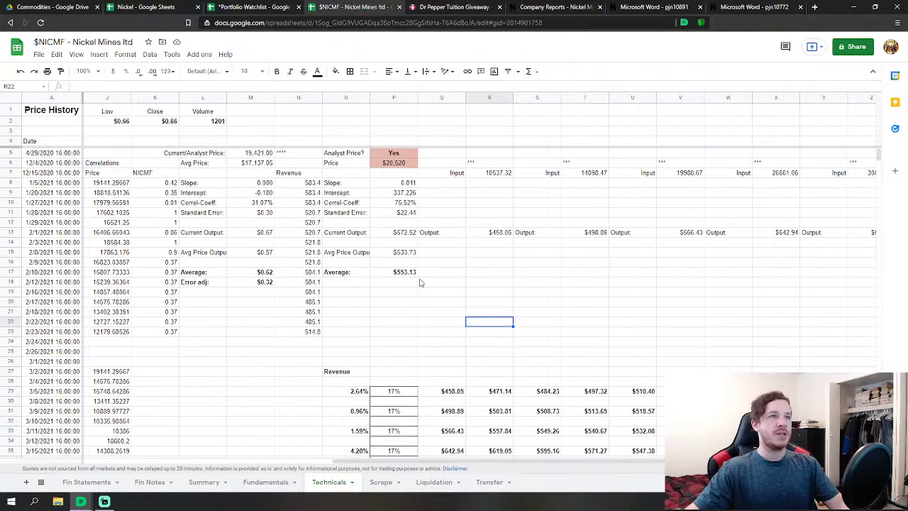
left_click(422, 224)
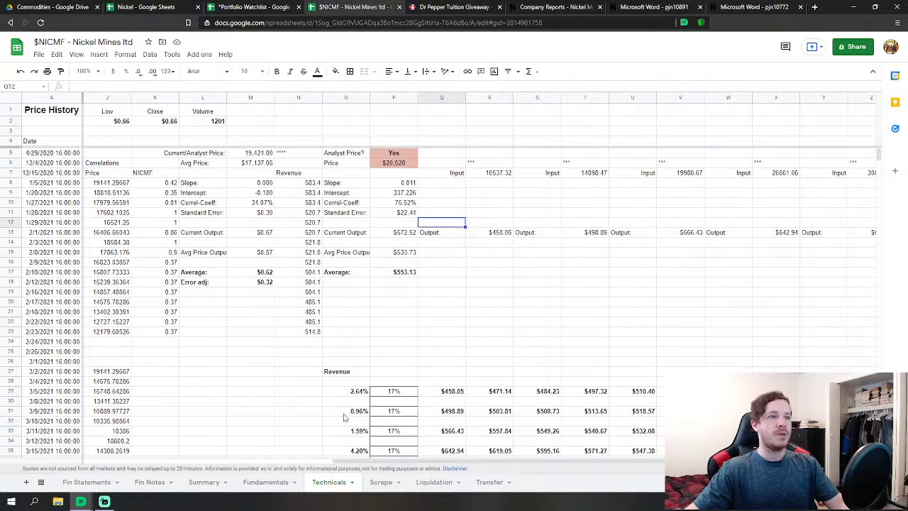
Look over the annual income statement rows on Fundamentals and check the Fin Notes and Fin Statements sheets, returning to Fundamentals.
left_click(262, 487)
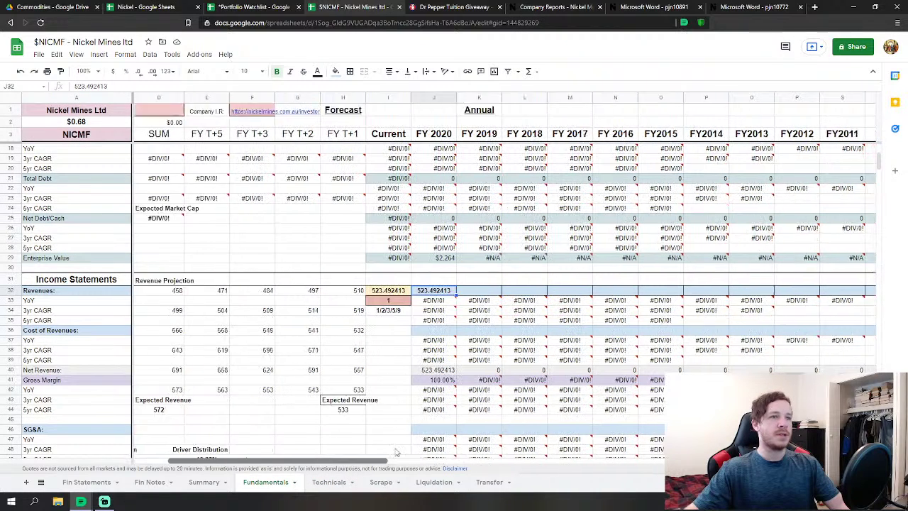
scroll(396, 452, "right", 2)
scroll(383, 341, "down", 4)
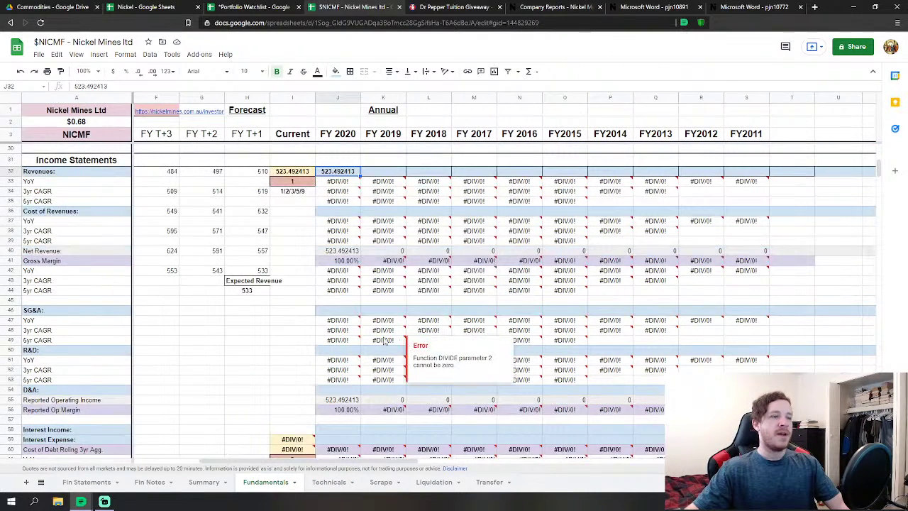
left_click(150, 483)
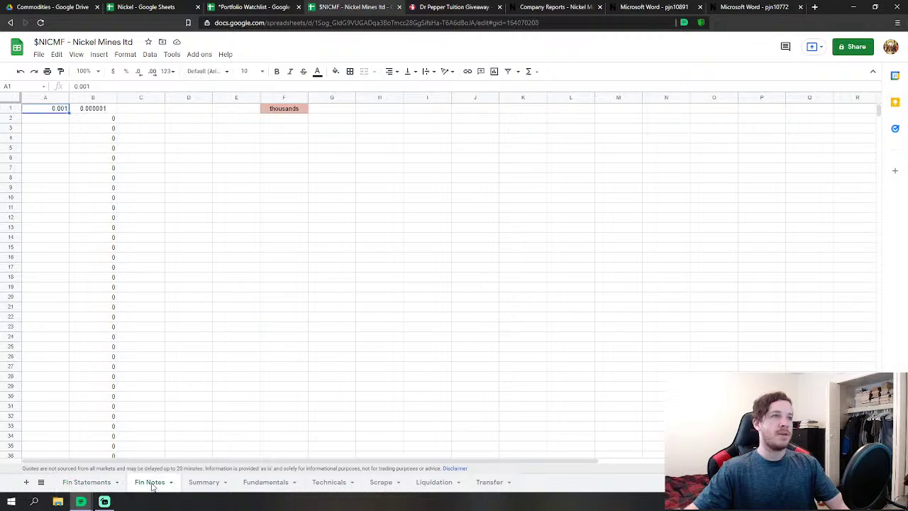
left_click(107, 485)
left_click(144, 486)
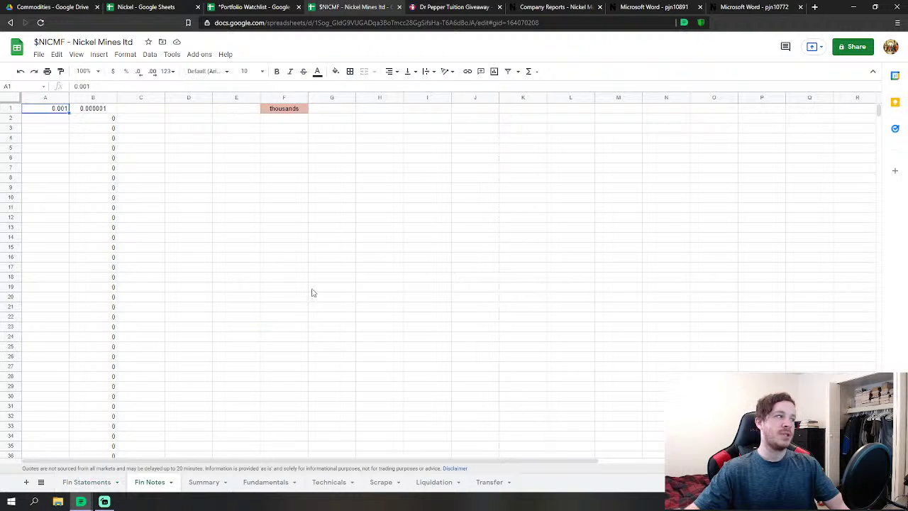
left_click(271, 481)
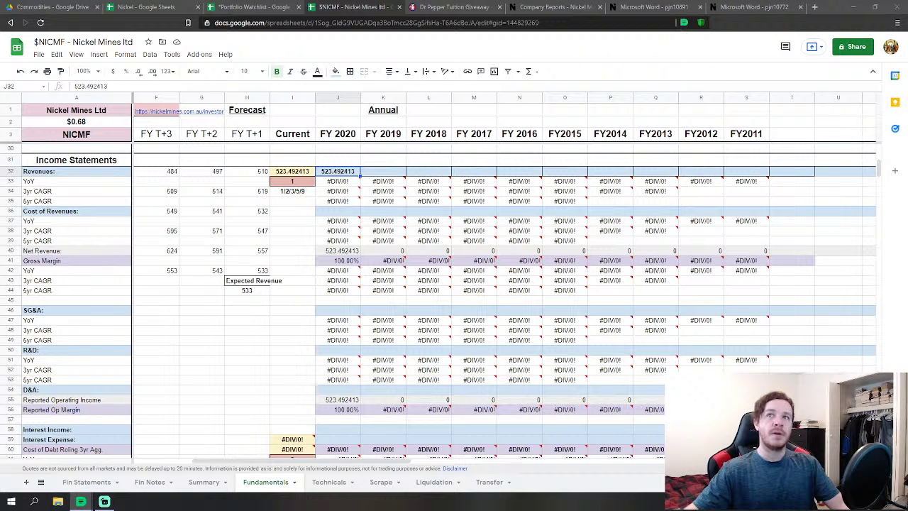
View the consolidated statement of profit or loss in the 2020 annual report PDF and return to the $NICMF spreadsheet.
left_click_drag(907, 47, 813, 9)
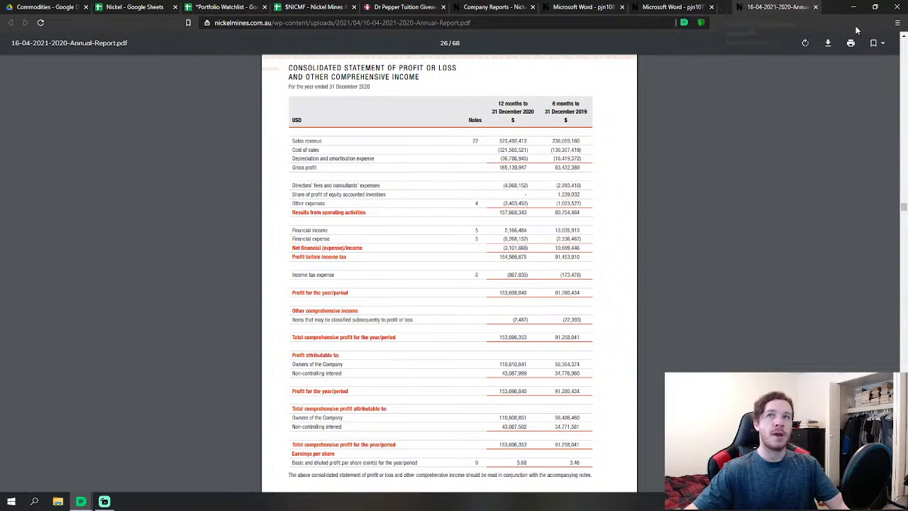
left_click(800, 7)
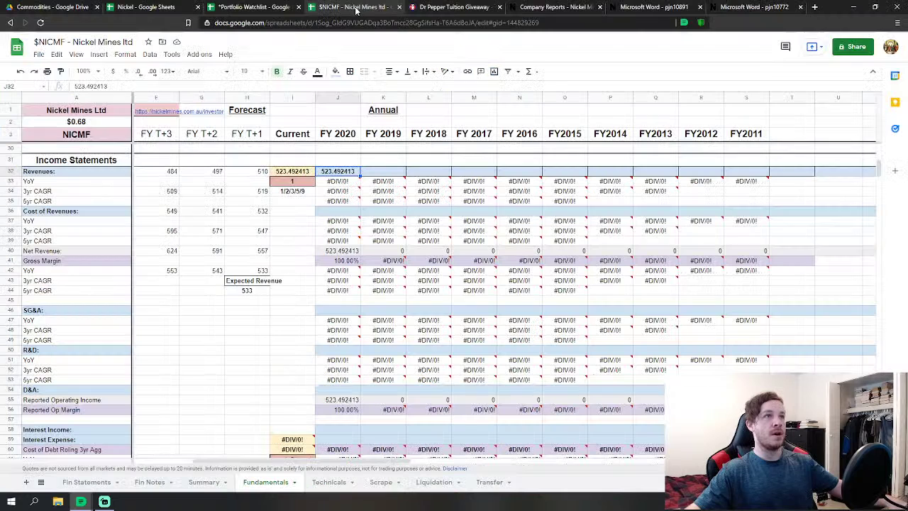
left_click(340, 7)
Enter 321.565521 as the FY 2020 Cost of Revenues on the Fundamentals sheet.
left_click(354, 211)
scroll(376, 206, "down", 1)
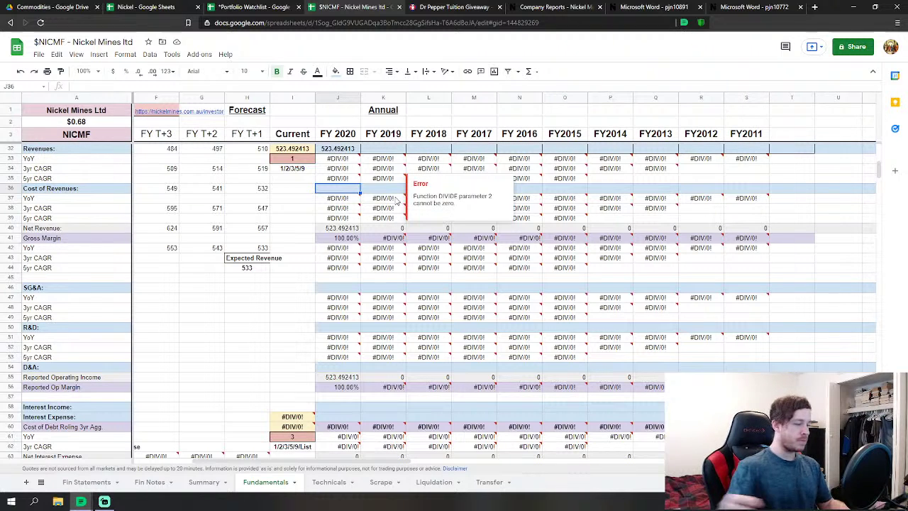
left_click(238, 375)
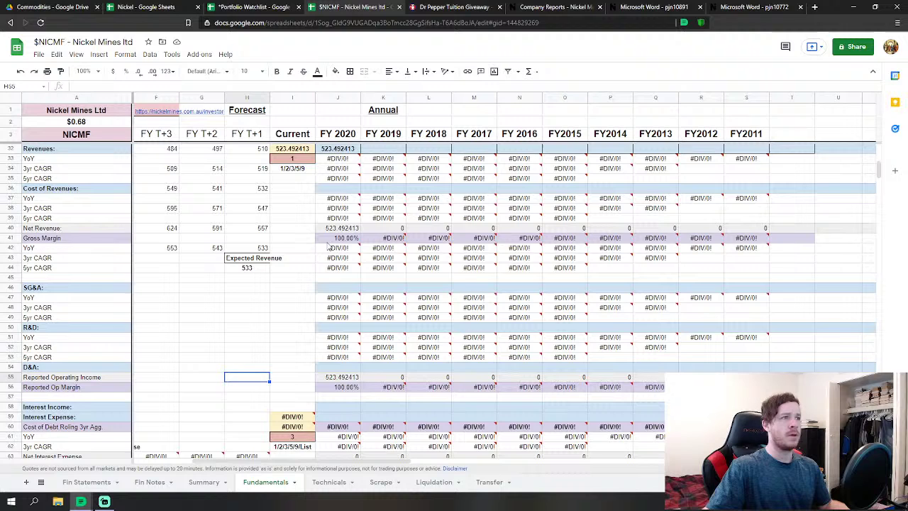
left_click(450, 260)
scroll(450, 262, "up", 2)
left_click(344, 237)
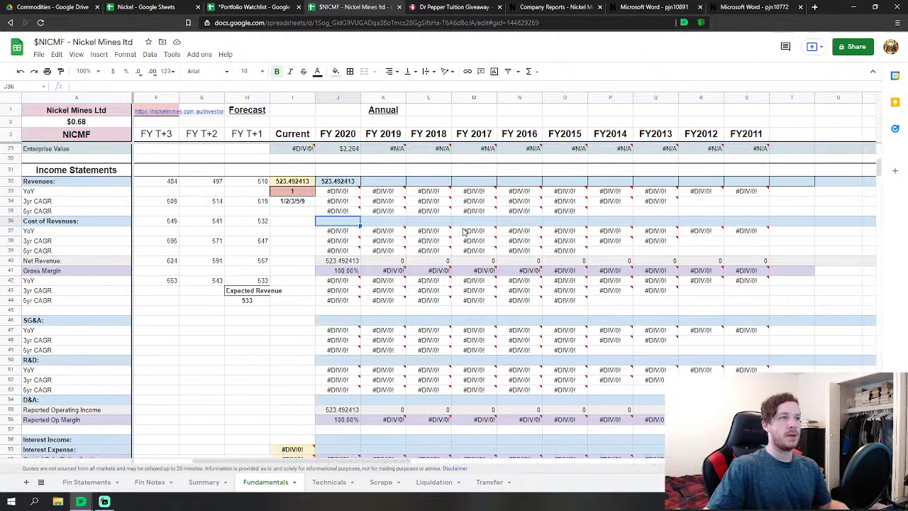
scroll(464, 232, "down", 1)
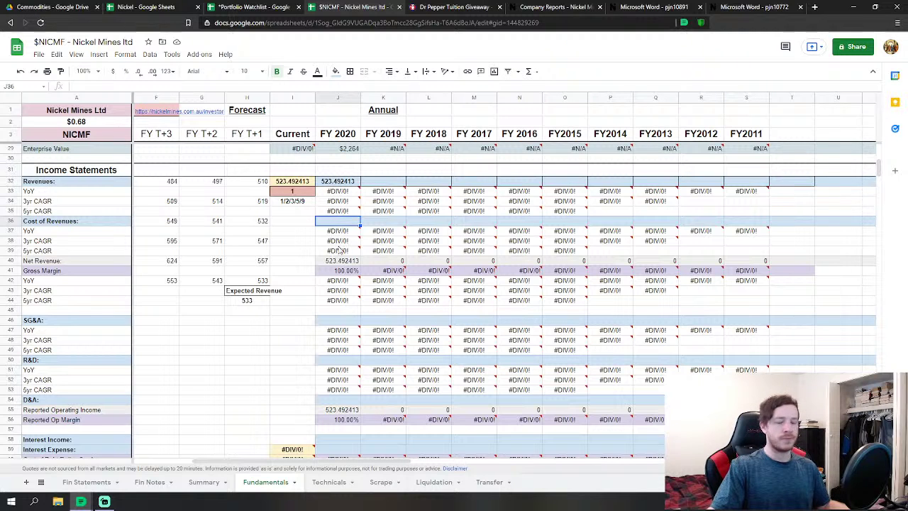
type("321")
type(".56")
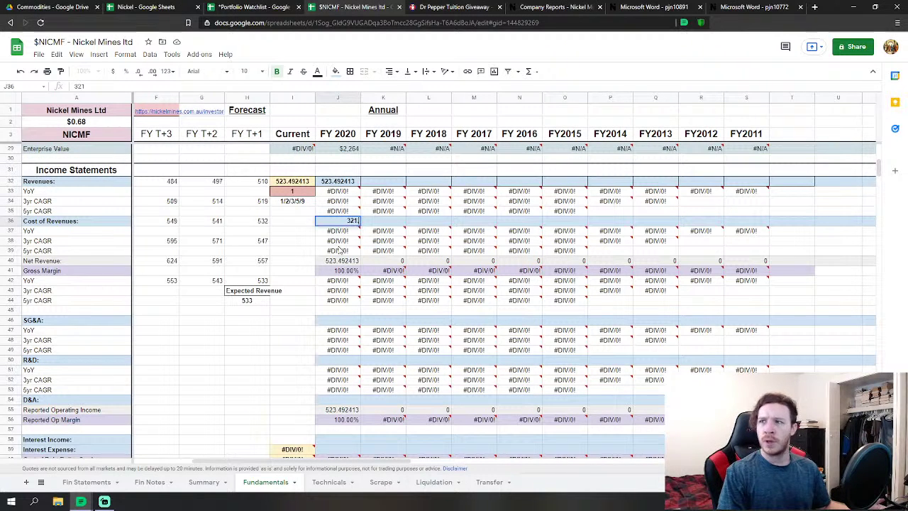
type("5521")
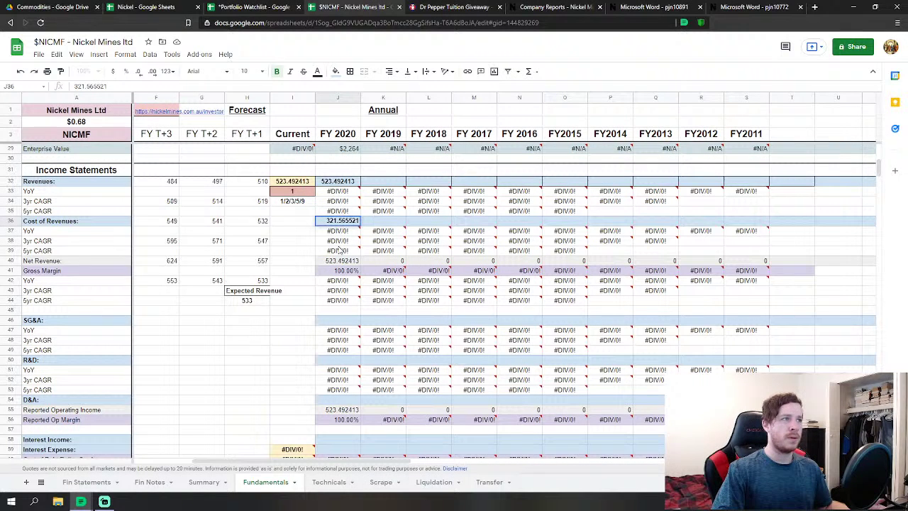
key("Return")
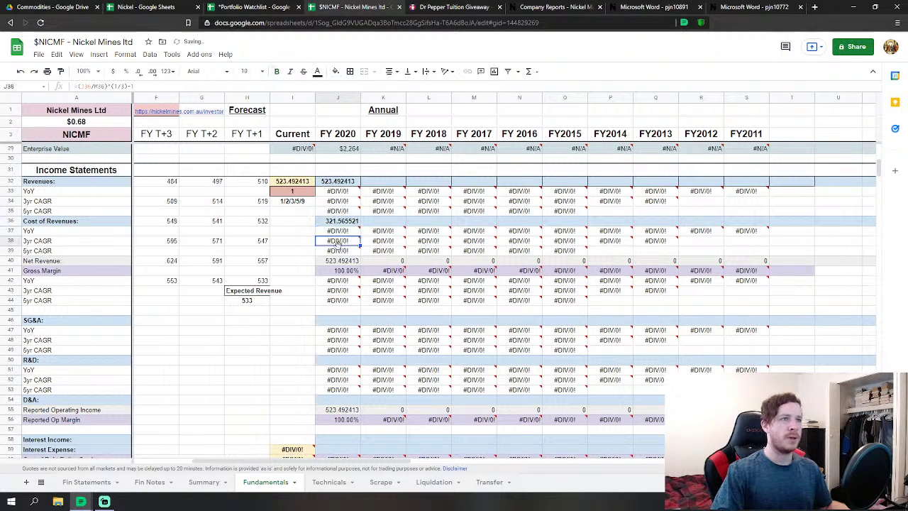
Enter 36.786945 as the FY 2020 D&A in the income statement.
key("Down")
key("Down")
key("Down")
key("Down")
key("Down")
key("Down")
key("Down")
key("Down")
key("Down")
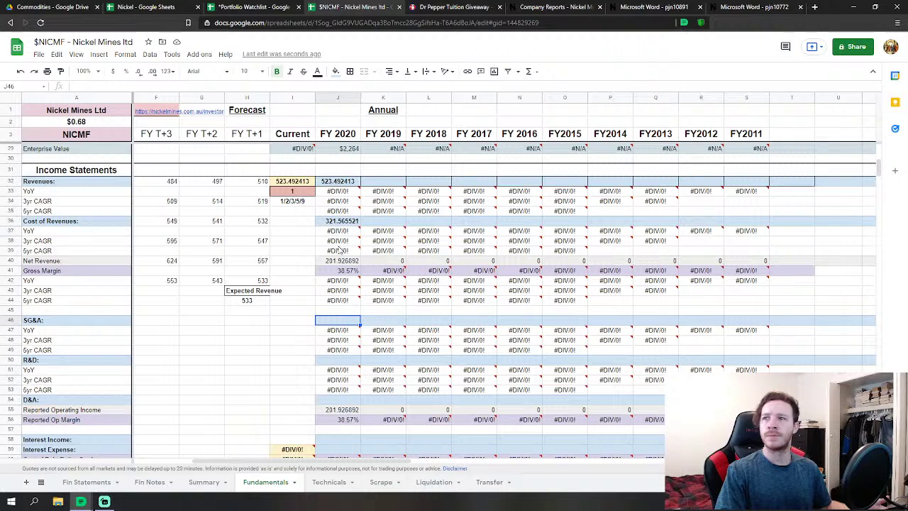
key("Down")
key("Down")
key("Down")
key("Down")
key("Down")
key("Down")
key("Down")
key("Down")
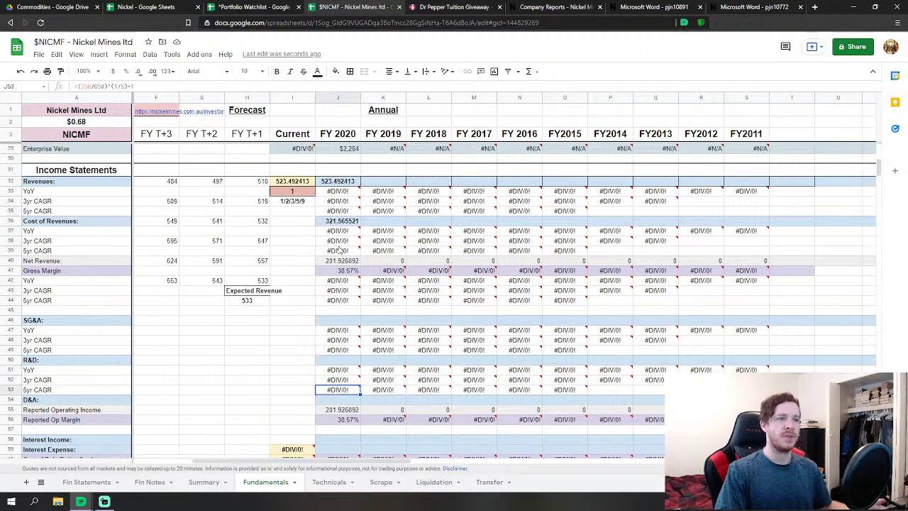
type("36")
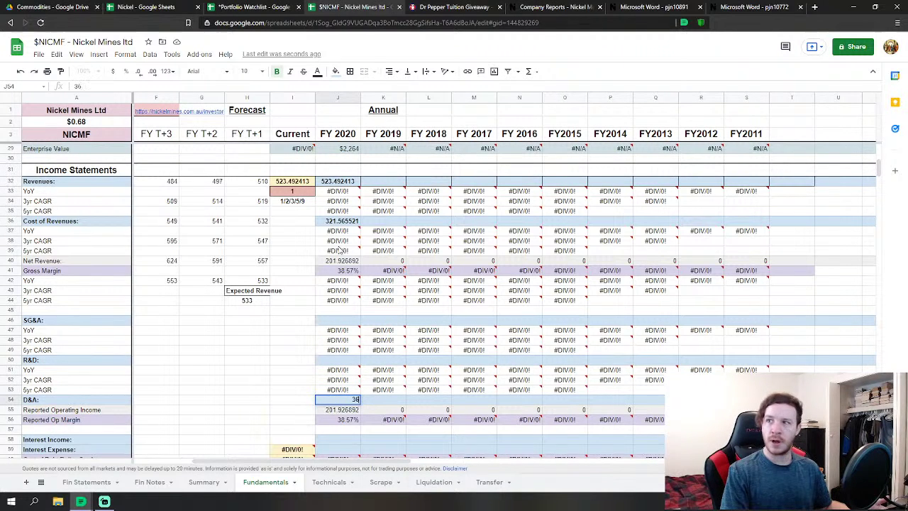
type(".786945")
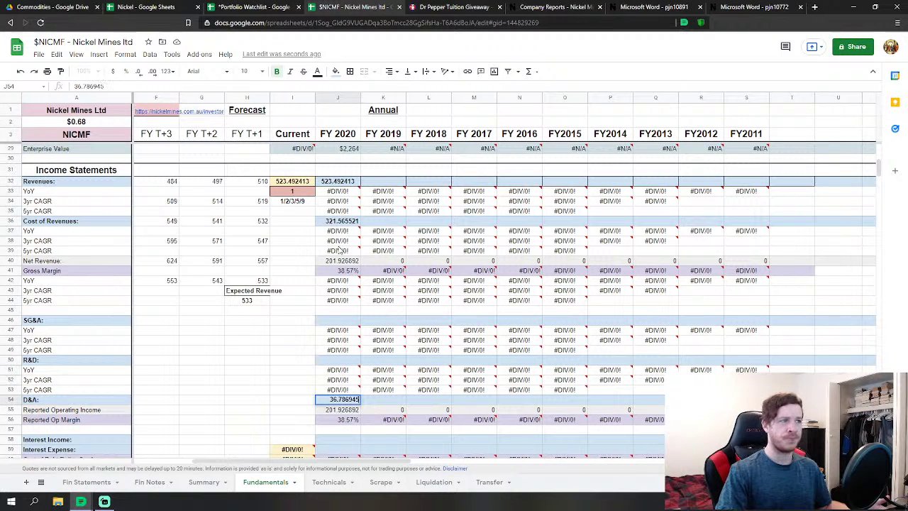
key("Return")
Enter 7471.604 as the FY 2020 SG&A and move down to the D&A rows of the same column.
key("Up")
key("Up")
key("Up")
key("Up")
key("Up")
key("Up")
key("Up")
key("Up")
key("Up")
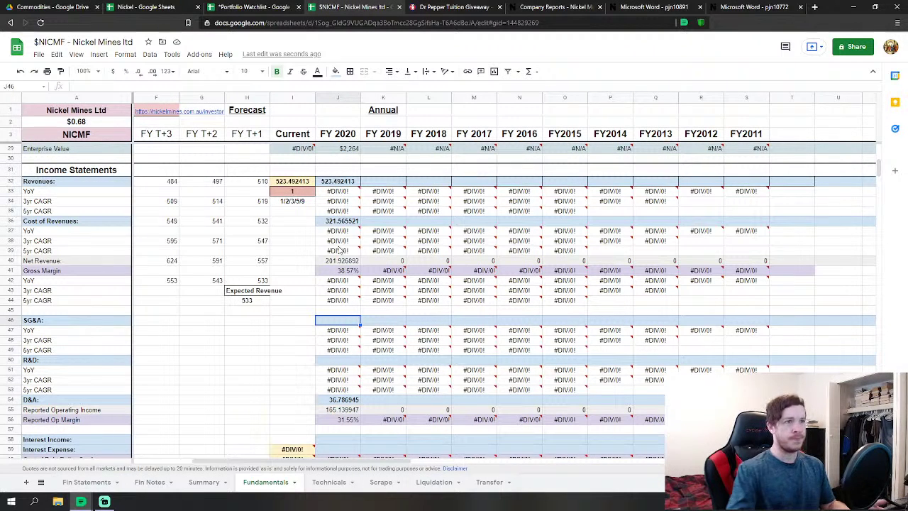
type("7471")
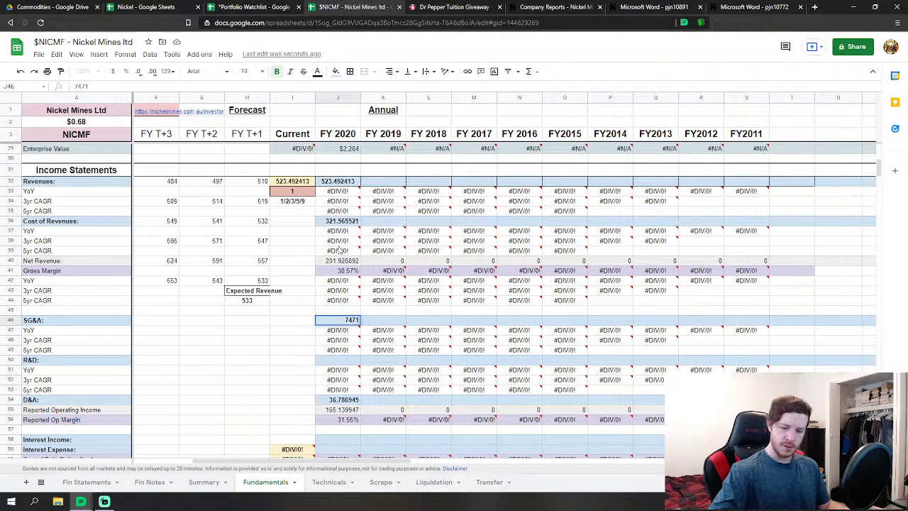
type(".604")
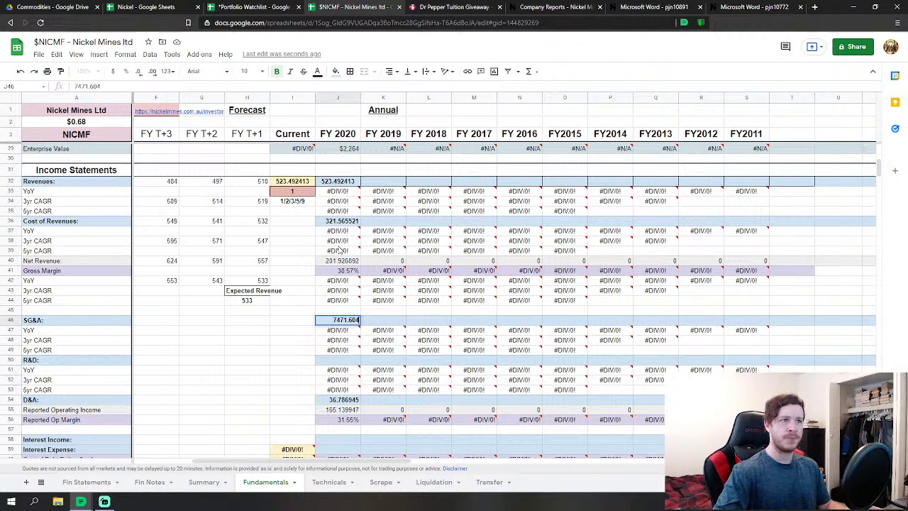
key("Return")
key("Down")
key("Down")
key("Down")
key("Down")
key("Down")
key("Down")
key("Down")
key("Down")
key("Down")
key("Down")
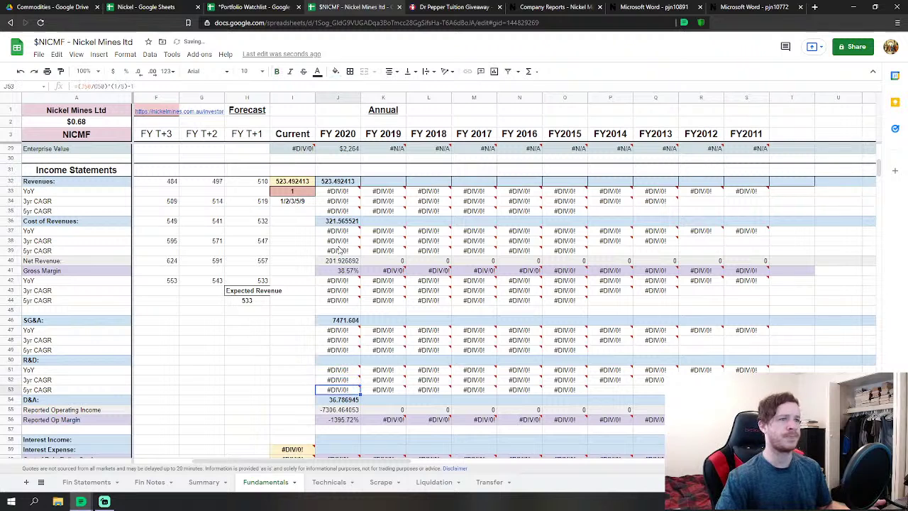
Correct the FY 2020 SG&A value on the Fundamentals sheet to 7.471604.
key("Down")
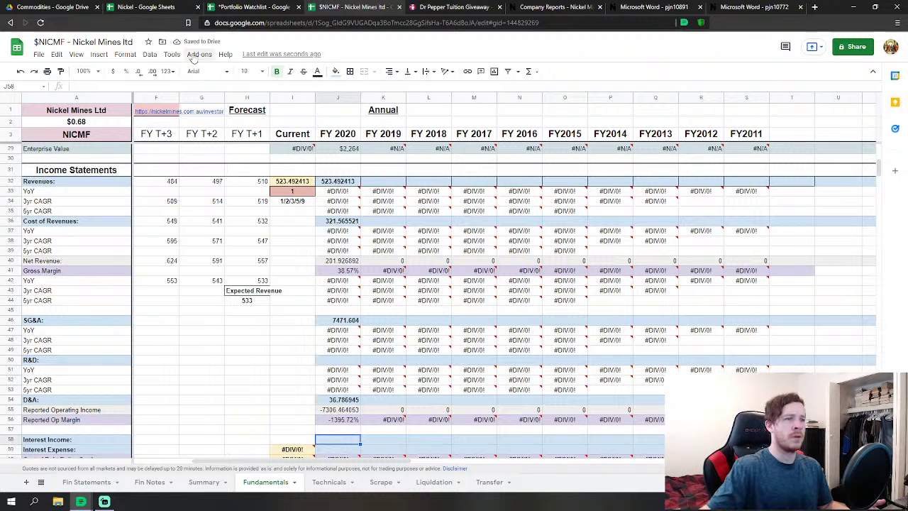
scroll(401, 328, "down", 2)
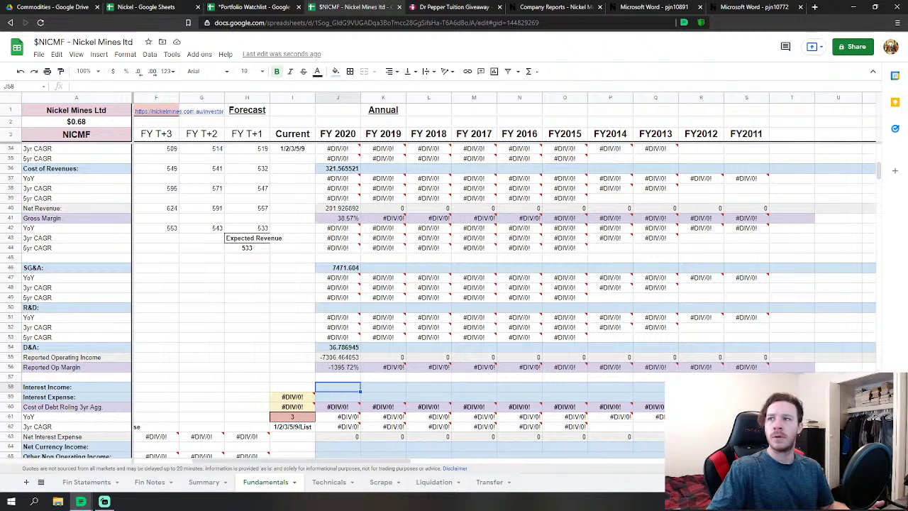
left_click(347, 269)
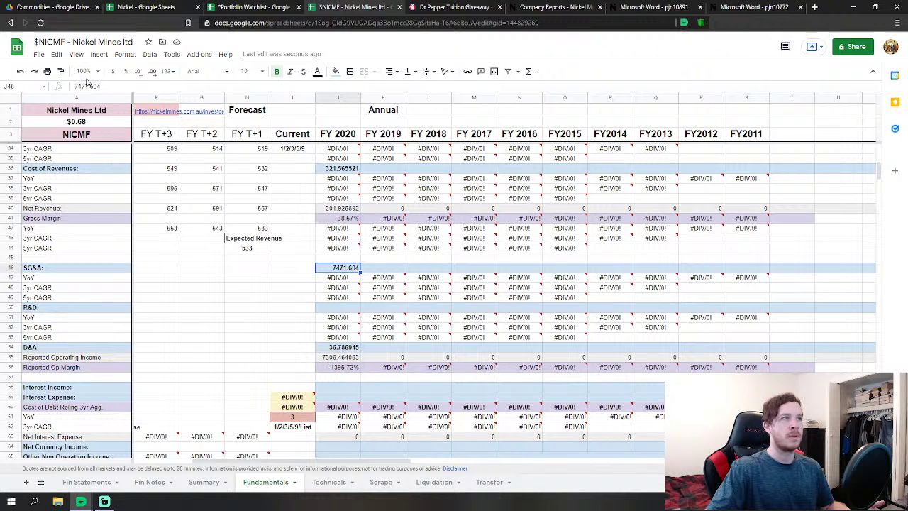
key("ctrl+z")
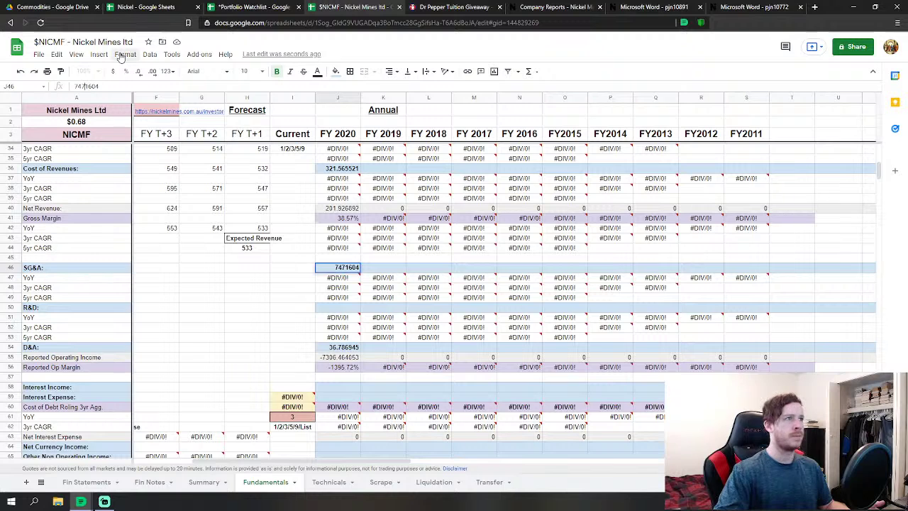
type(".")
key("Return")
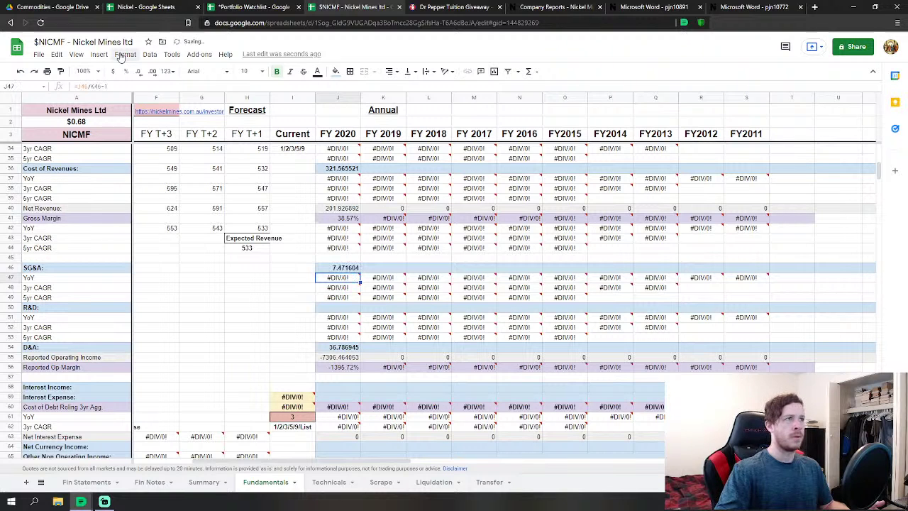
Enter 2.166484 as the FY 2020 Interest Income in the income statement.
left_click(344, 389)
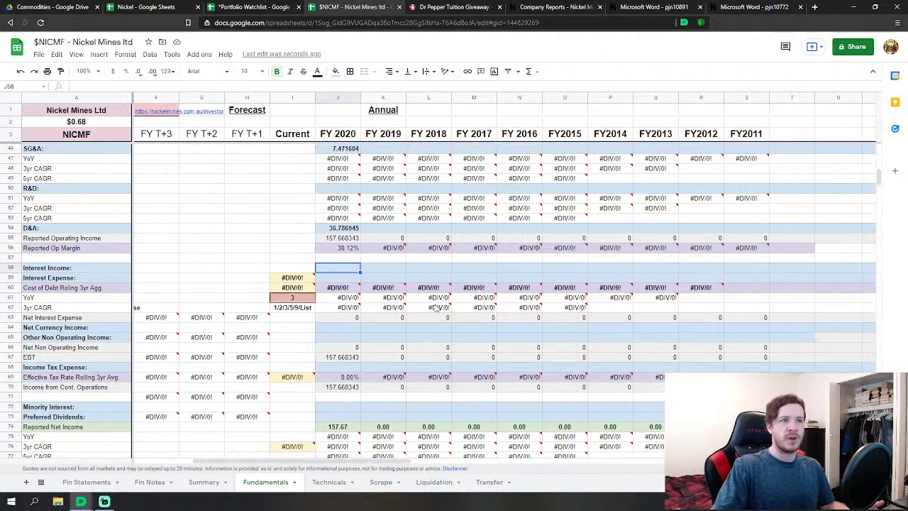
scroll(436, 309, "down", 4)
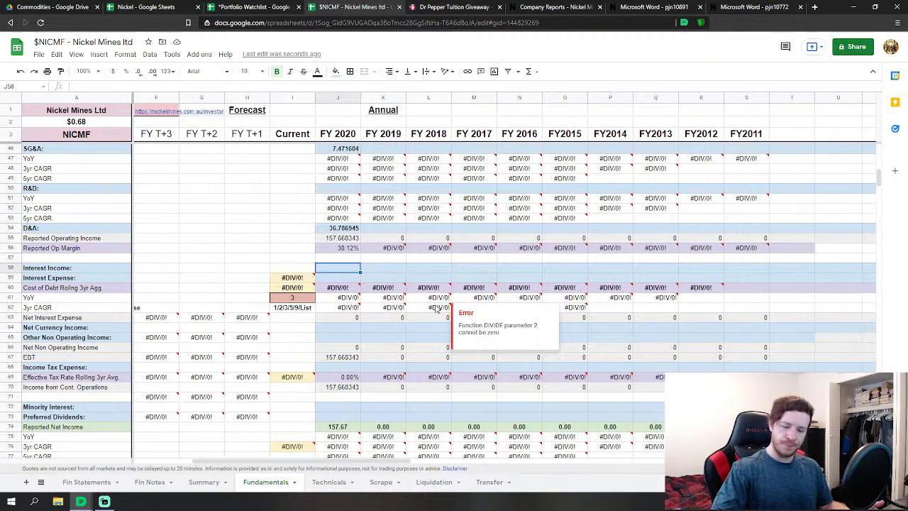
type("2.1")
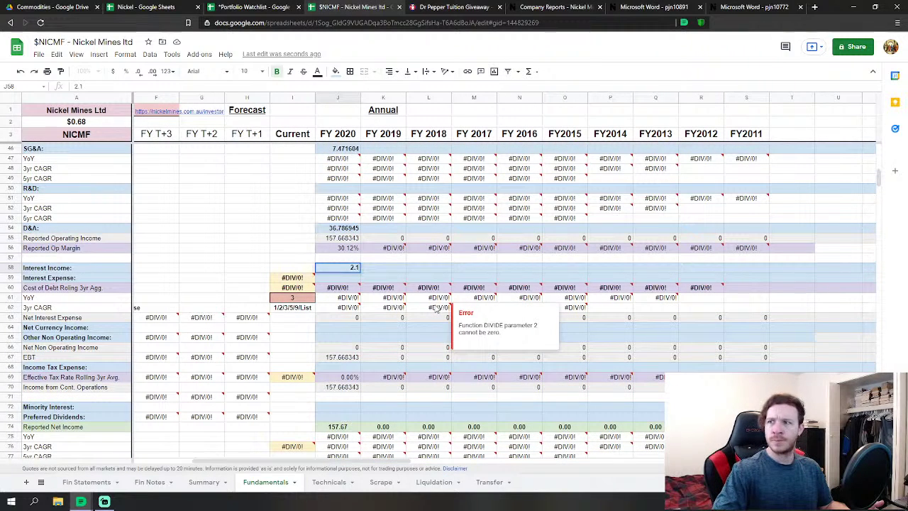
type("66484")
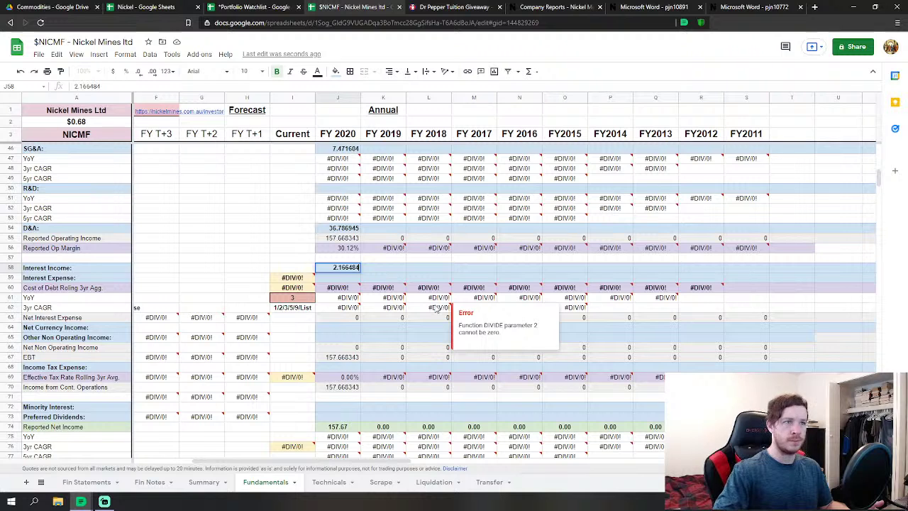
key("Return")
Enter 5.268152 as the FY 2020 Interest Expense and move down to the Net Currency Income row.
type("5")
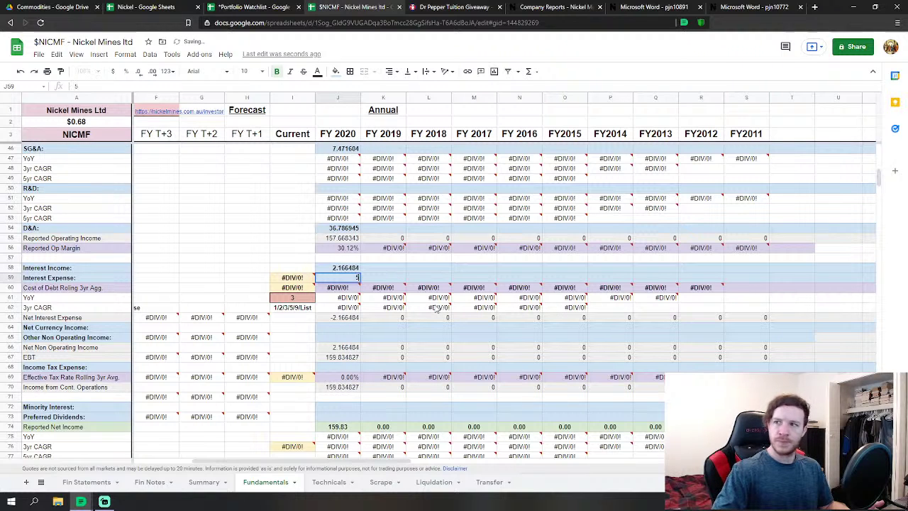
type(".26")
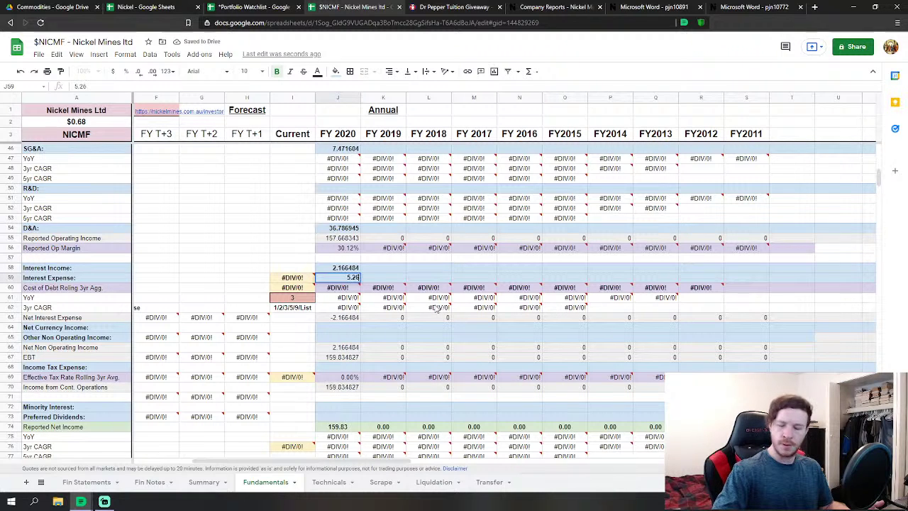
type("8152")
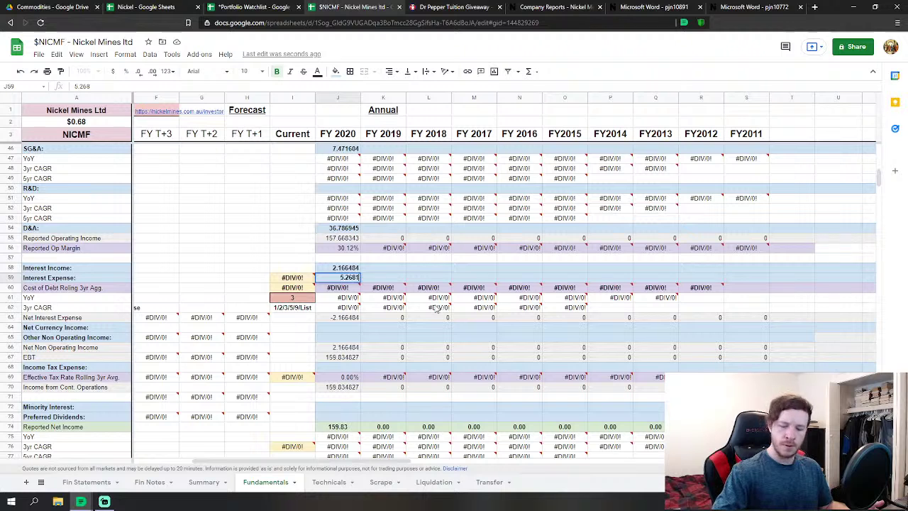
key("Return")
key("Down")
key("Down")
key("Down")
key("Down")
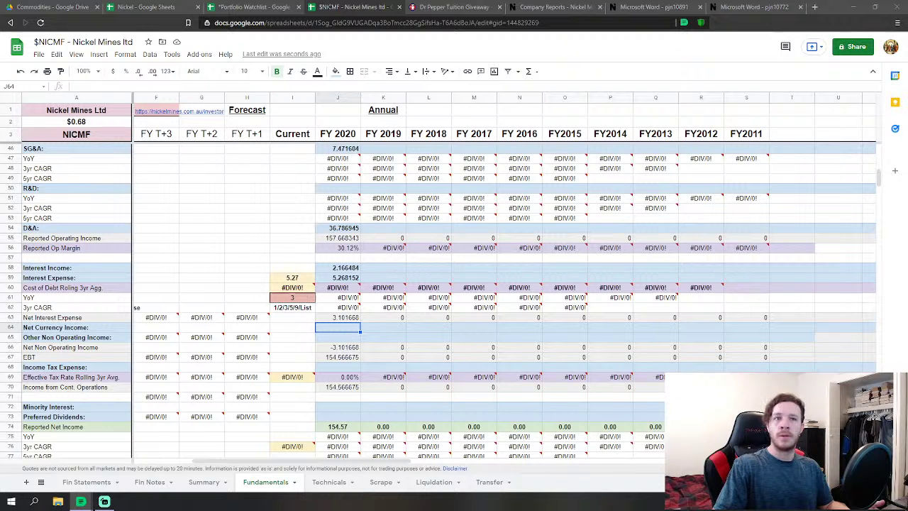
Enter .867.835 as the FY 2020 Income Tax Expense and move down to the Preferred Dividends row.
left_click_drag(907, 227, 0, 173)
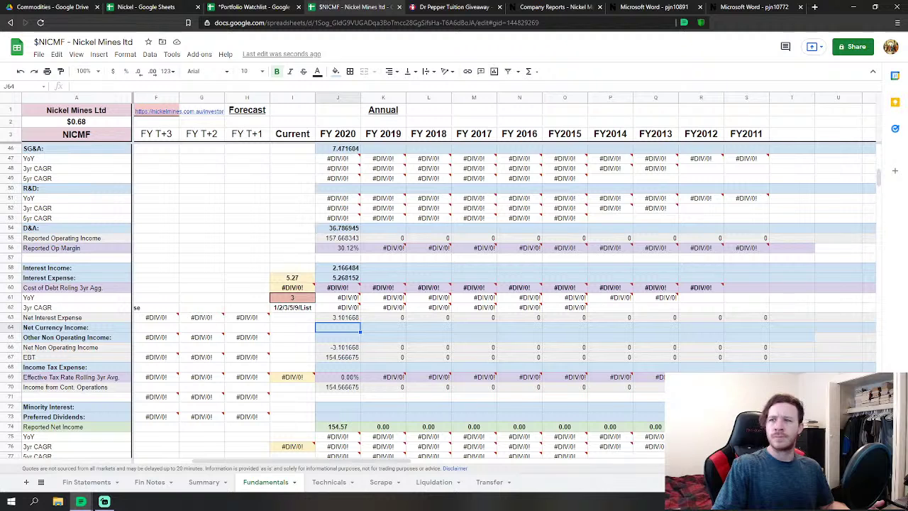
left_click(347, 368)
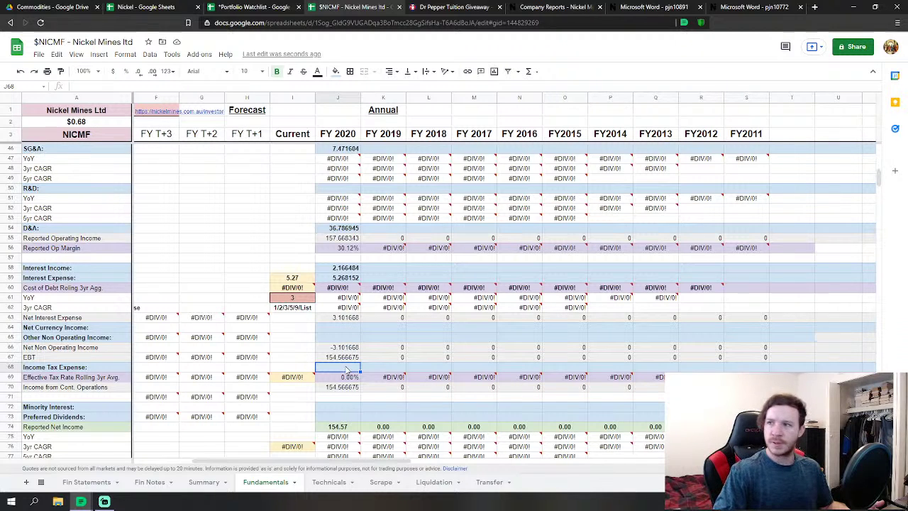
double_click(347, 368)
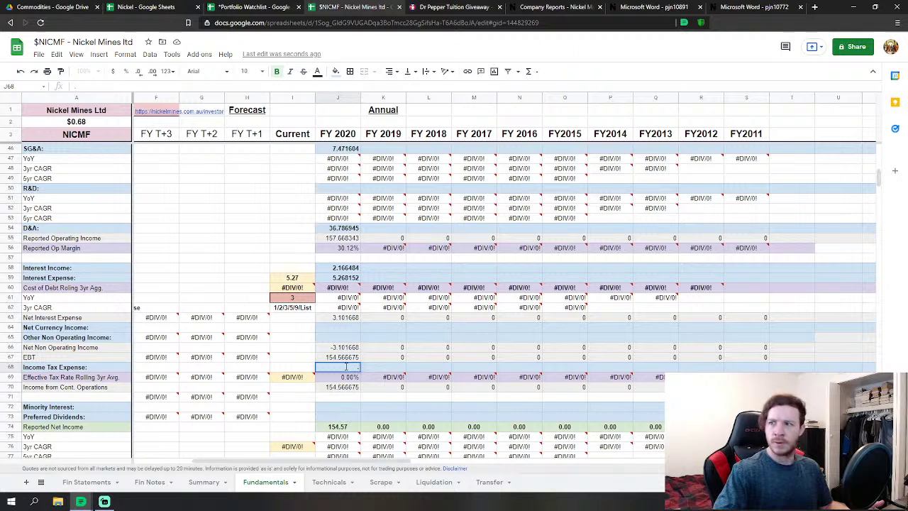
type(".867.825")
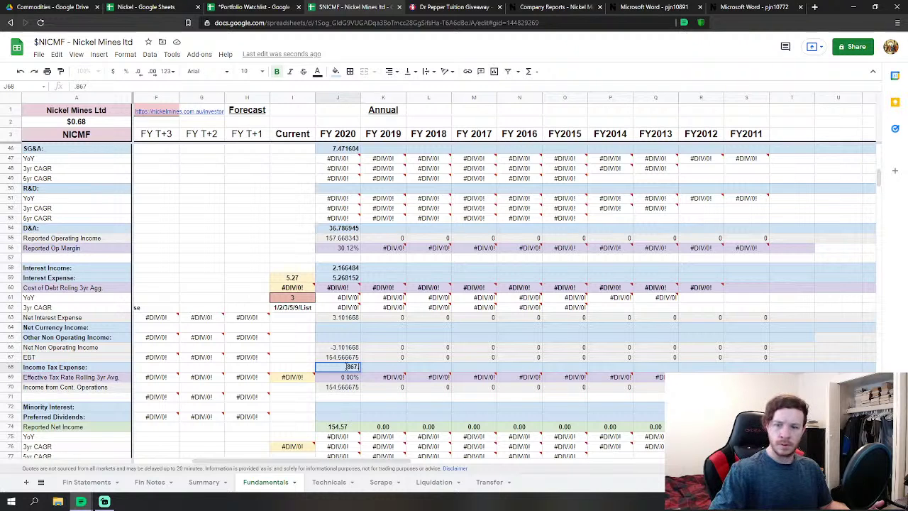
key("BackSpace")
key("BackSpace")
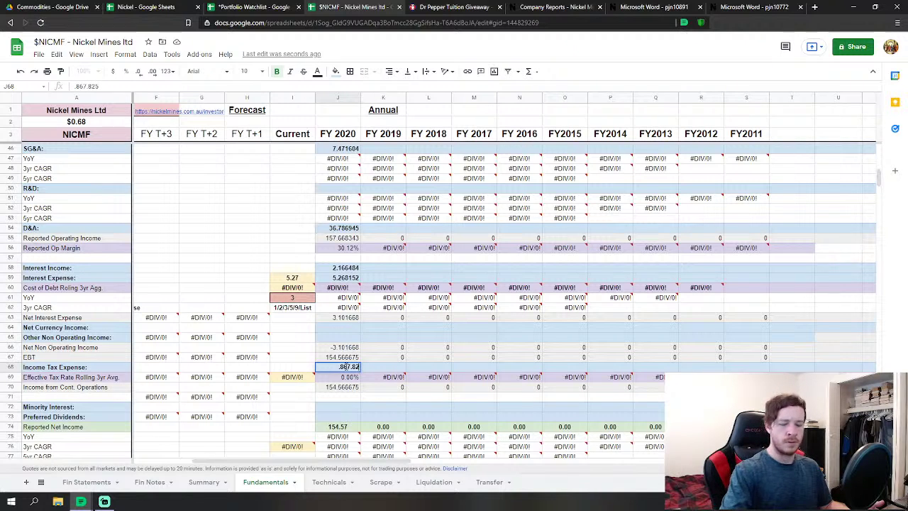
type("35")
key("Return")
key("Down")
key("Down")
key("Down")
key("Down")
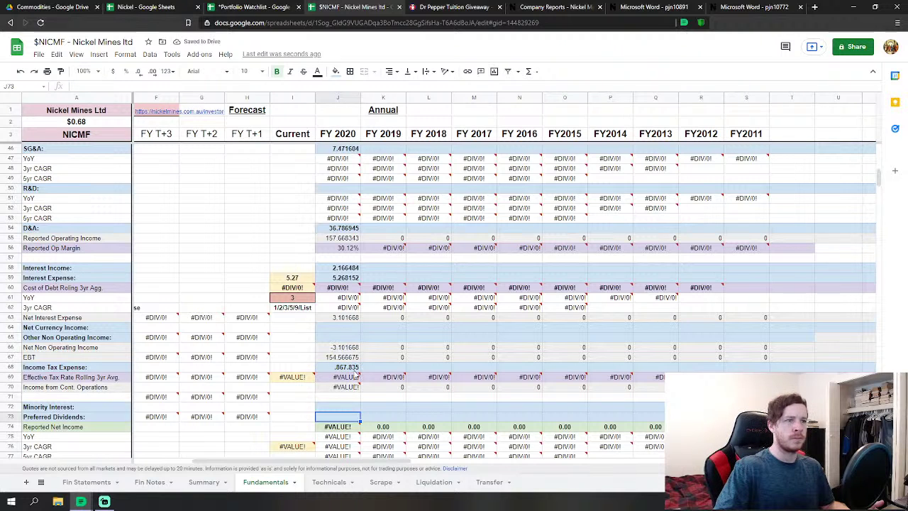
Remove the extra decimal point from the FY 2020 Income Tax Expense so it reads .867835.
left_click(346, 365)
left_click(91, 85)
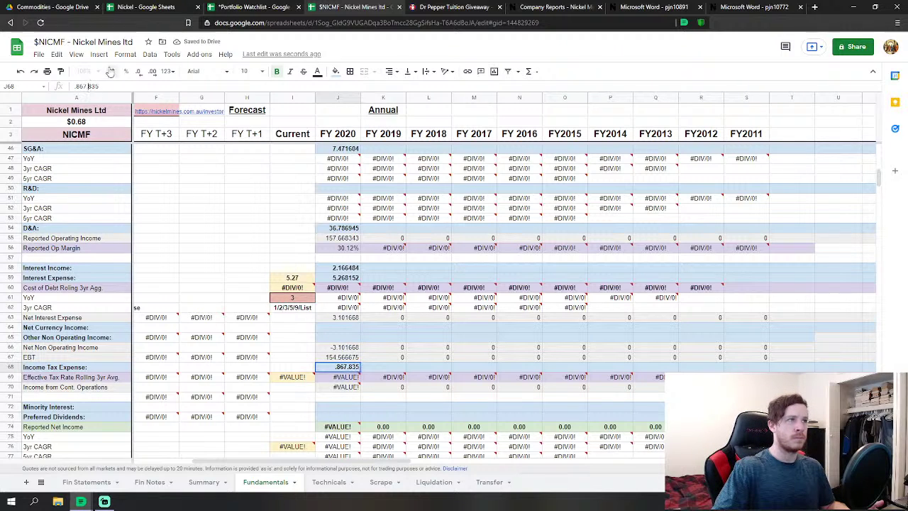
key("BackSpace")
key("Return")
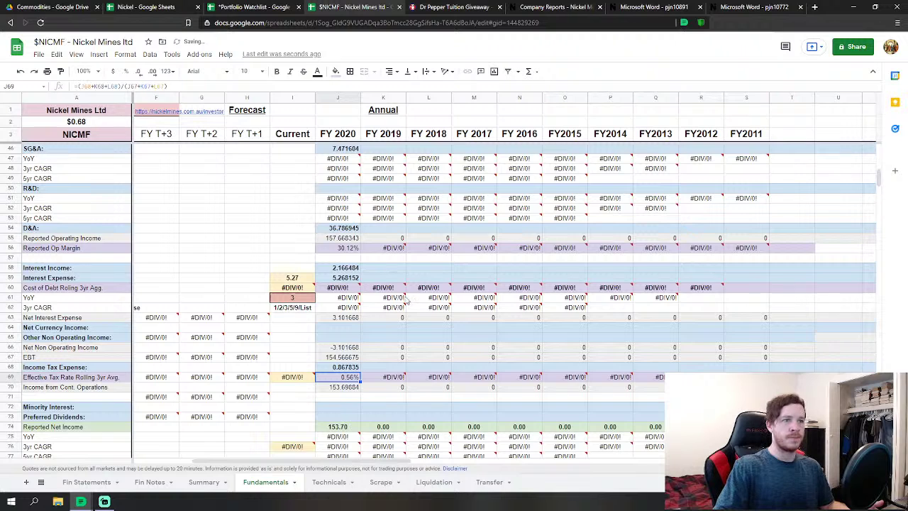
Enter 43.087999 as the FY 2020 Minority Interest in the income statement.
scroll(362, 292, "down", 2)
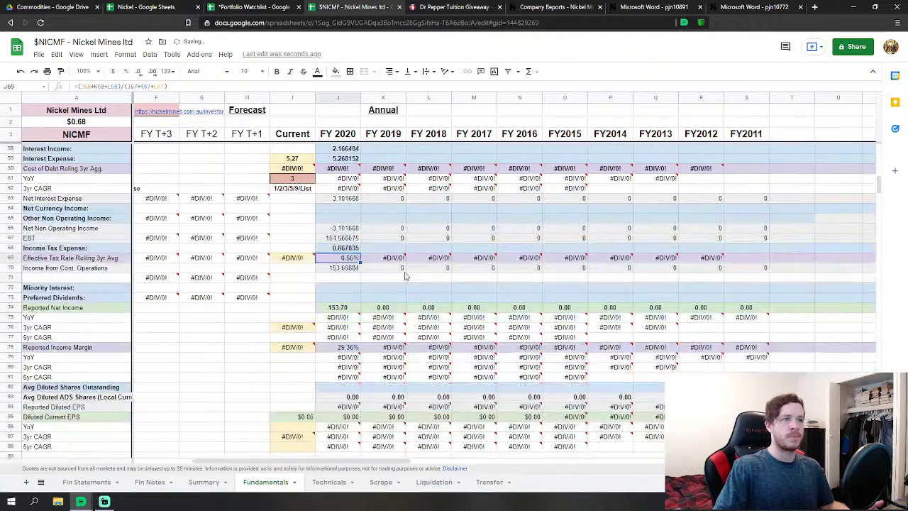
left_click(356, 288)
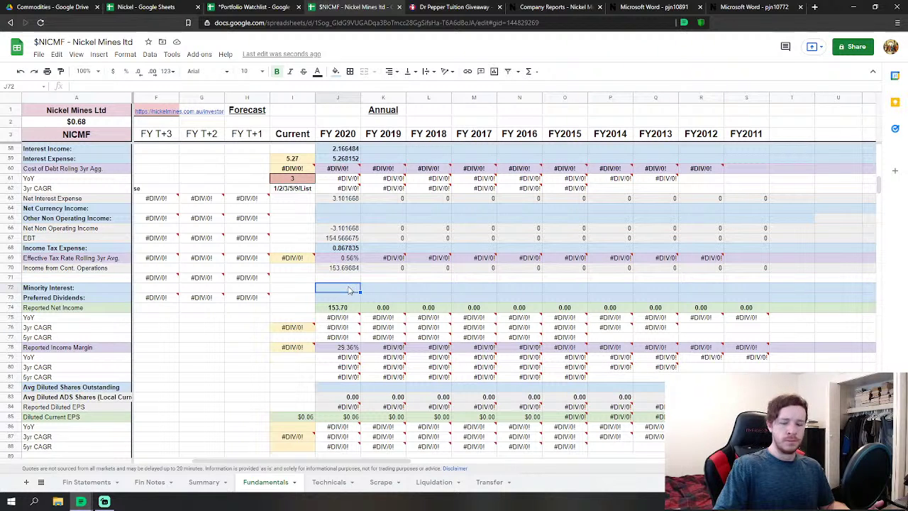
type("43.0")
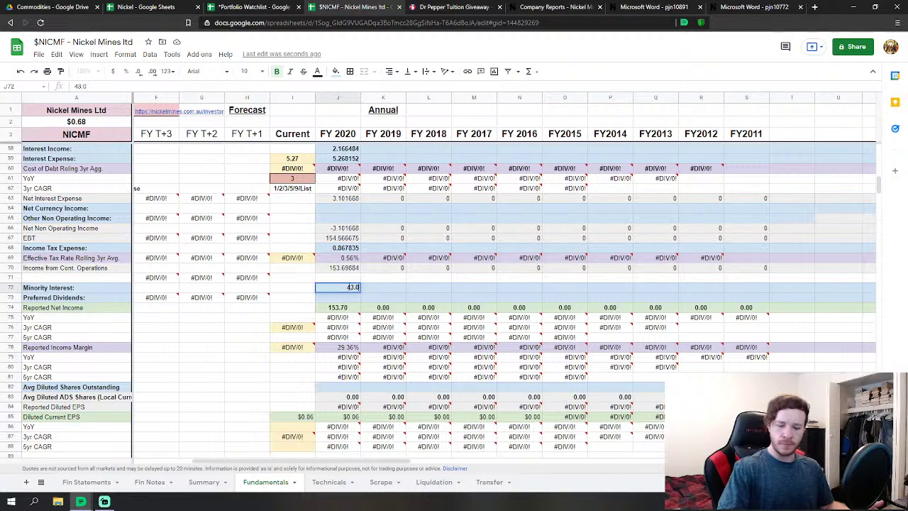
type("87999")
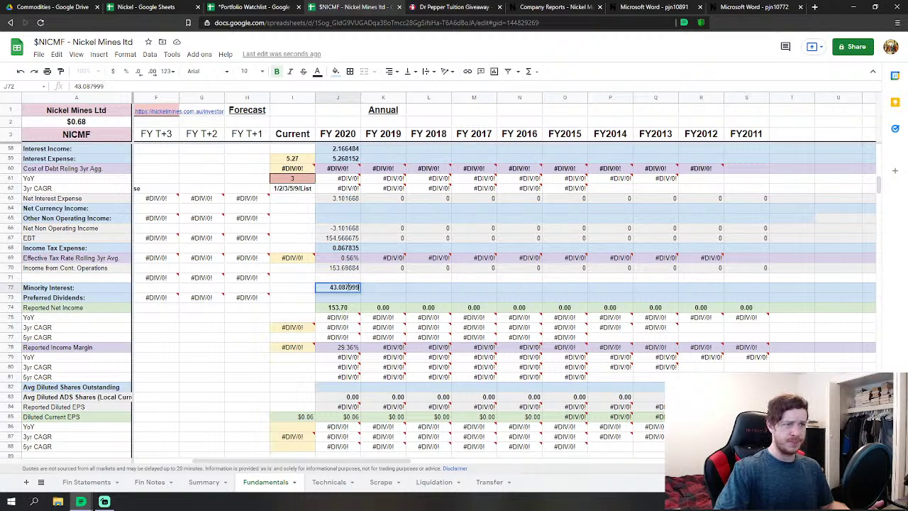
key("Return")
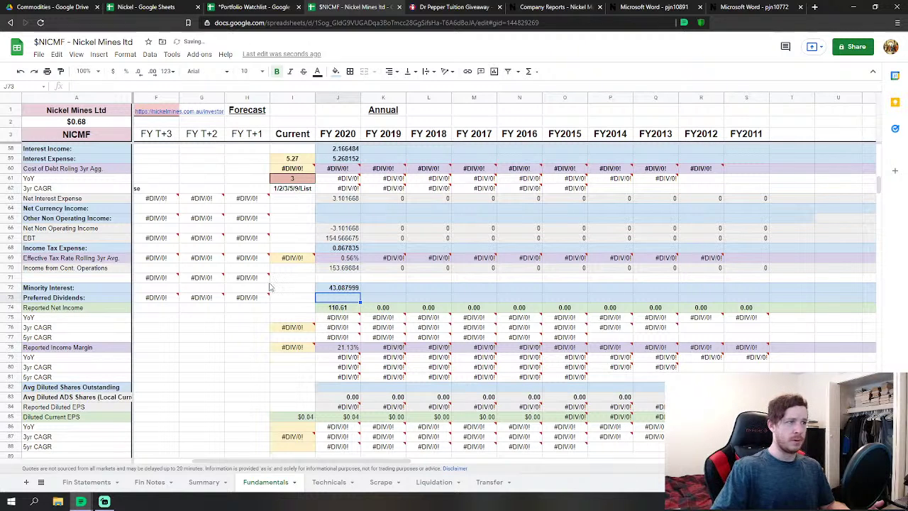
Format the whole Reported Net Income row to show six decimal places.
left_click(10, 308)
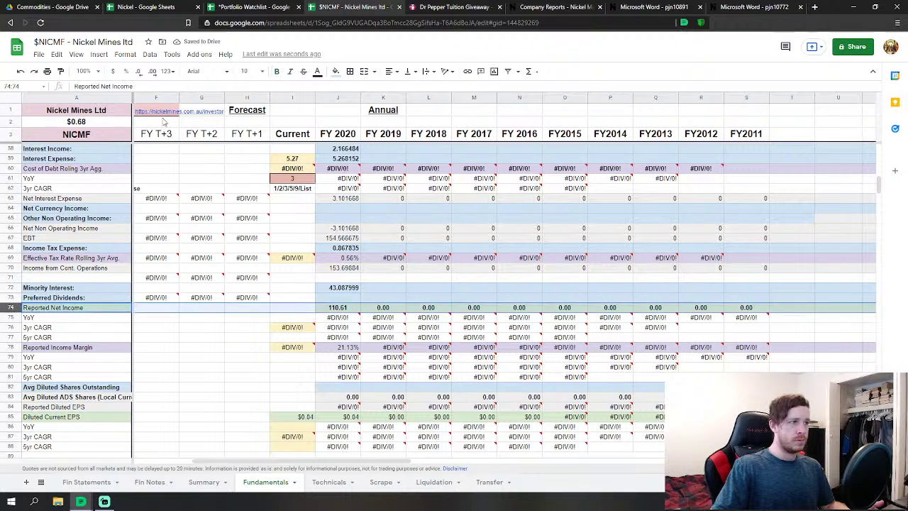
left_click(151, 72)
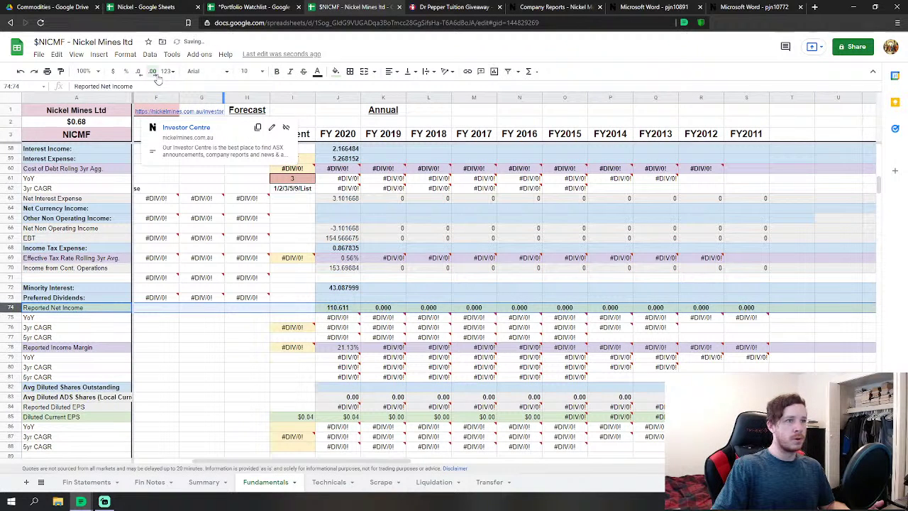
left_click(152, 71)
left_click(151, 72)
left_click(152, 71)
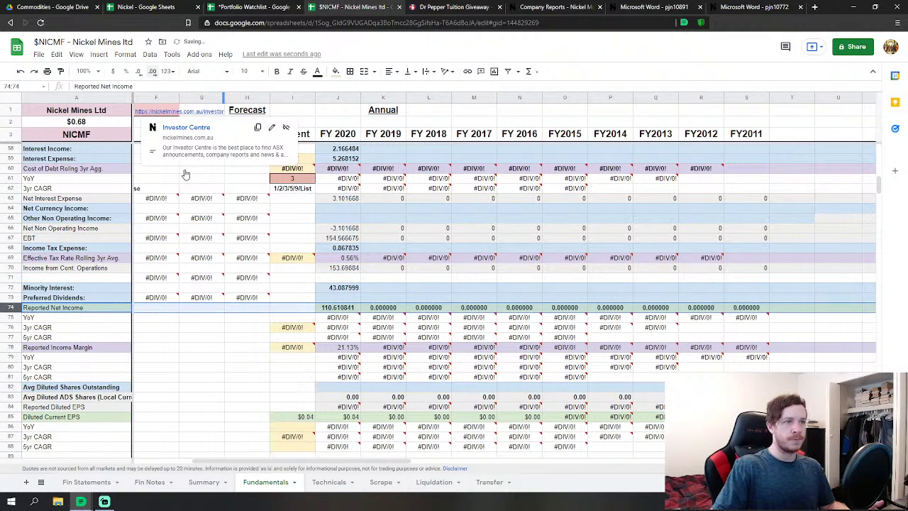
left_click(250, 376)
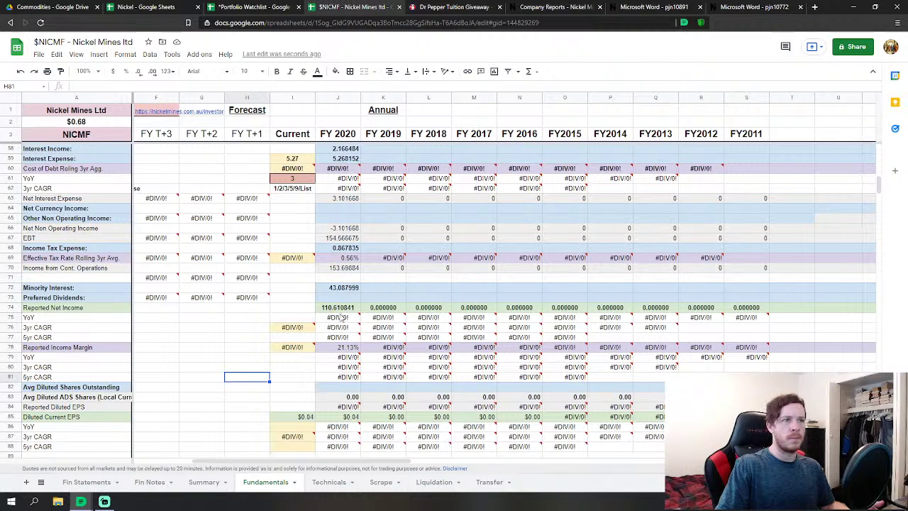
Check the FY 2020 Minority Interest and Reported Net Income cells.
left_click(347, 289)
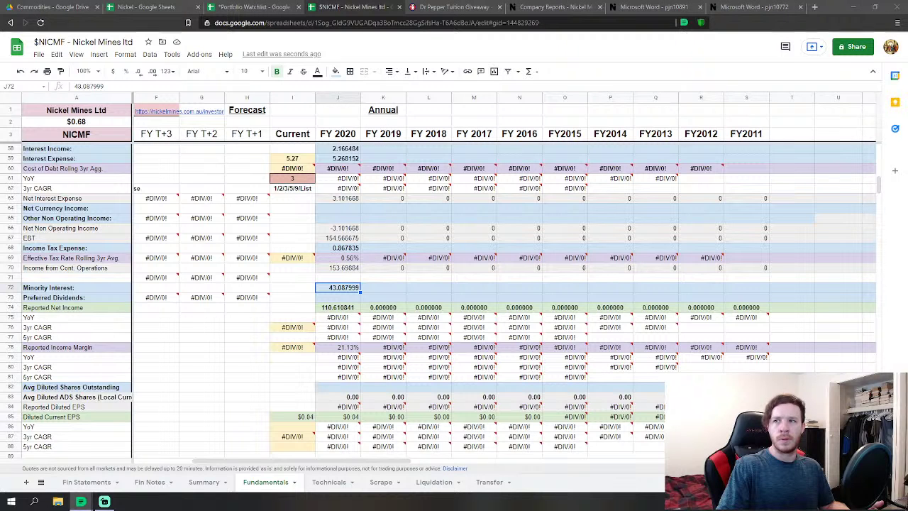
left_click(310, 311)
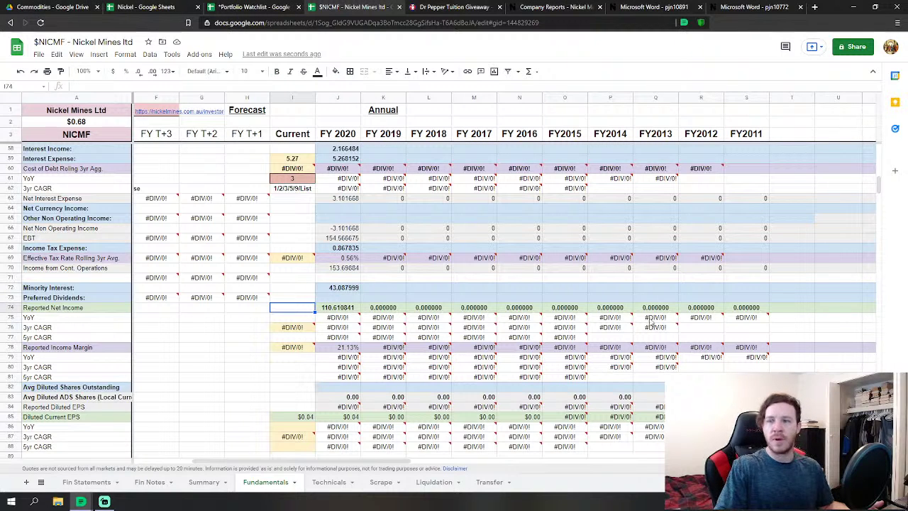
left_click(339, 308)
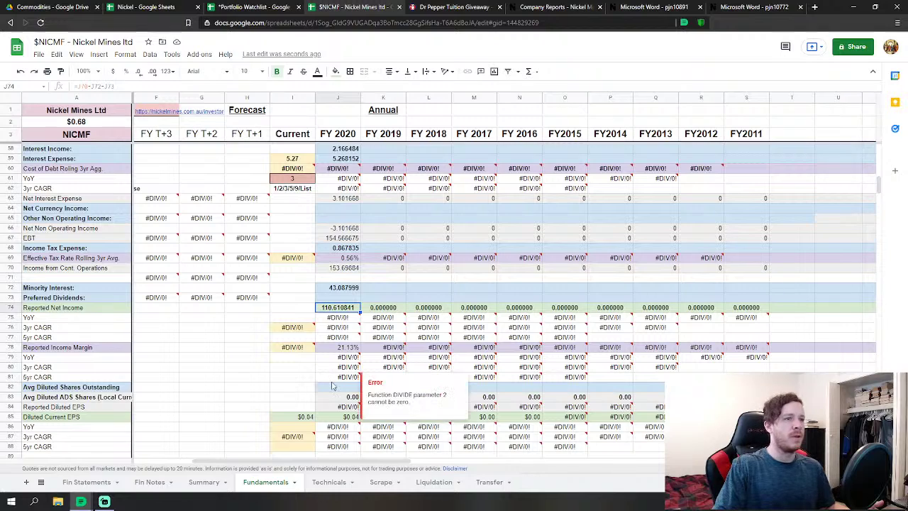
Examine the FY 2020 Depreciation & Amortization, Selective Non-Cash Adjustments and Change in WC cells in the Cashflow & Growth section.
left_click(338, 387)
scroll(350, 329, "down", 3)
scroll(349, 329, "down", 13)
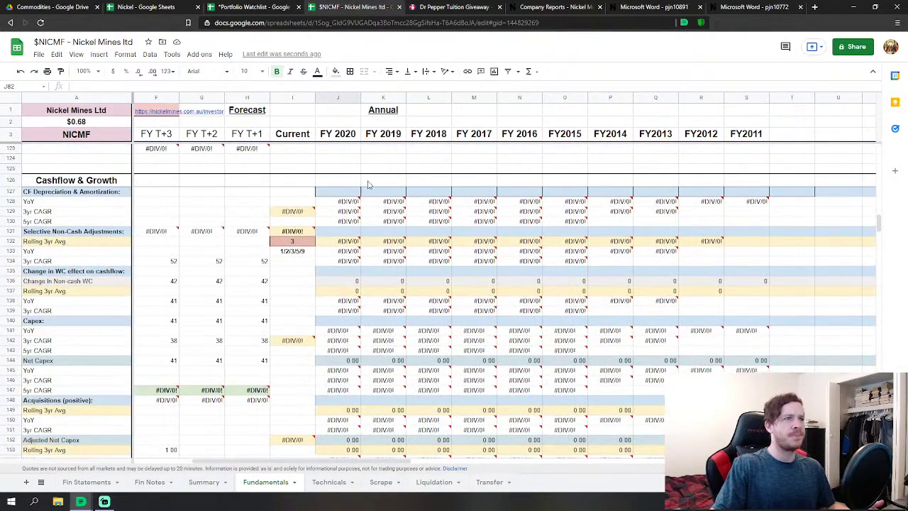
left_click(352, 192)
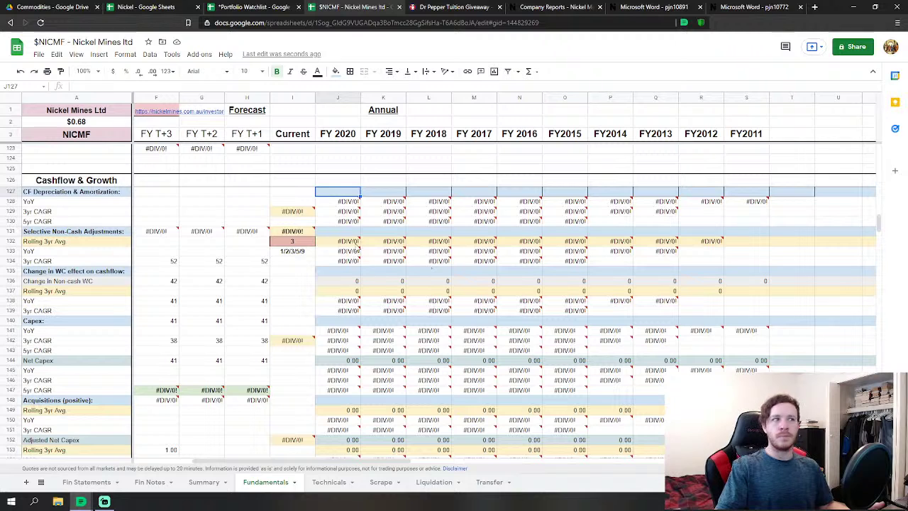
left_click(356, 273)
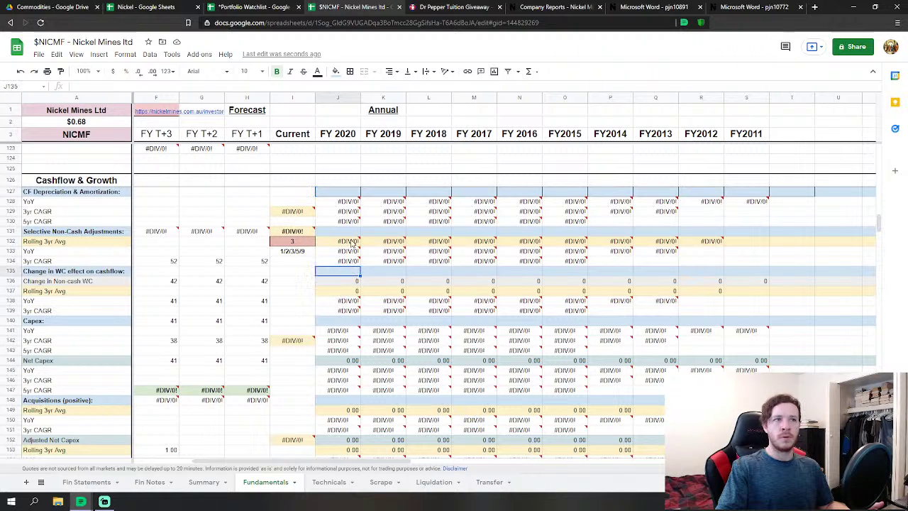
left_click(351, 231)
left_click(340, 273)
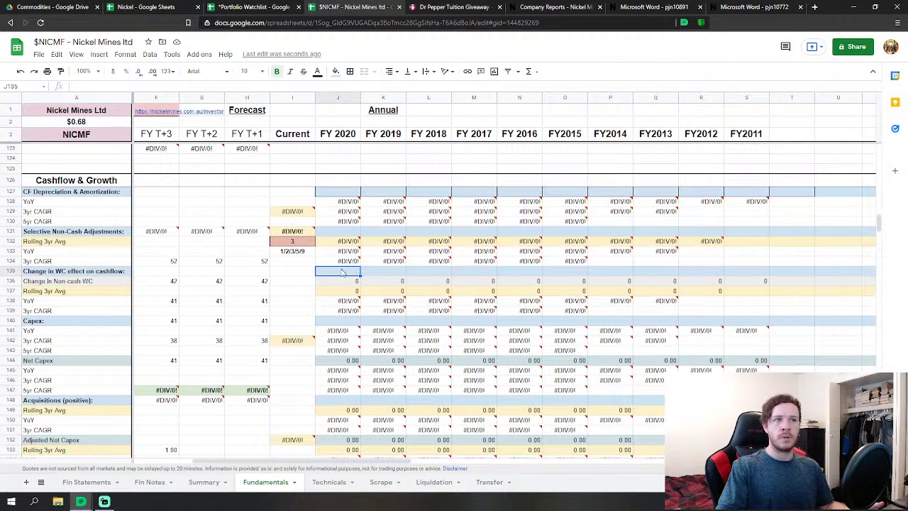
left_click(348, 194)
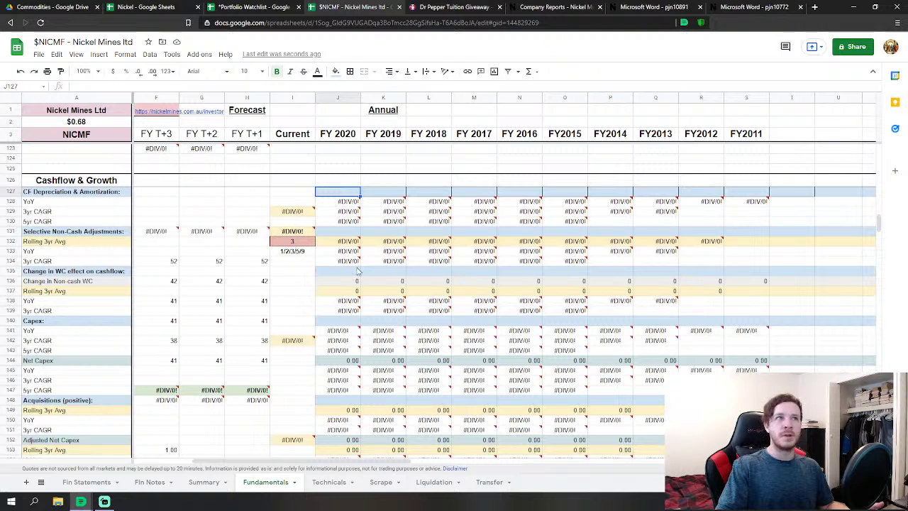
mouse_move(360, 264)
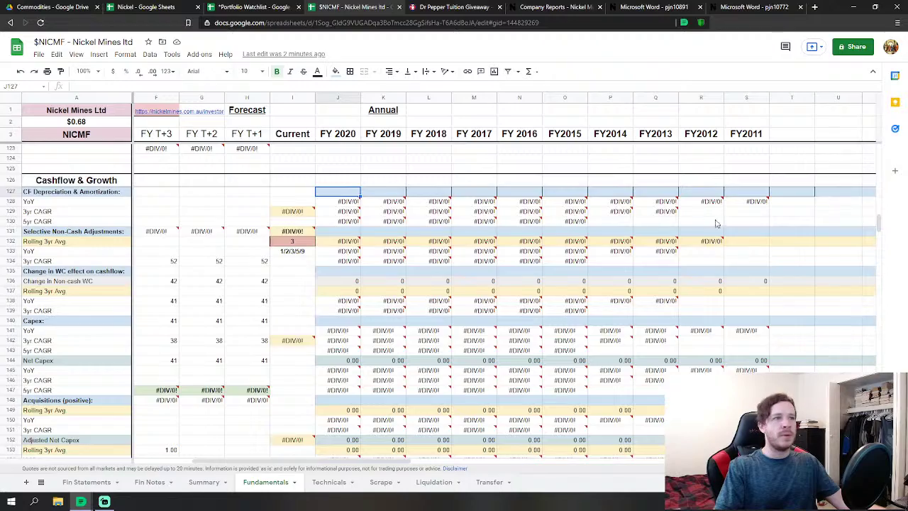
Review the FY 2020 income statement rows against the Non-Cash Adjustments, Change in WC and Capex rows of the cash flow section.
scroll(574, 225, "up", 10)
scroll(574, 225, "up", 6)
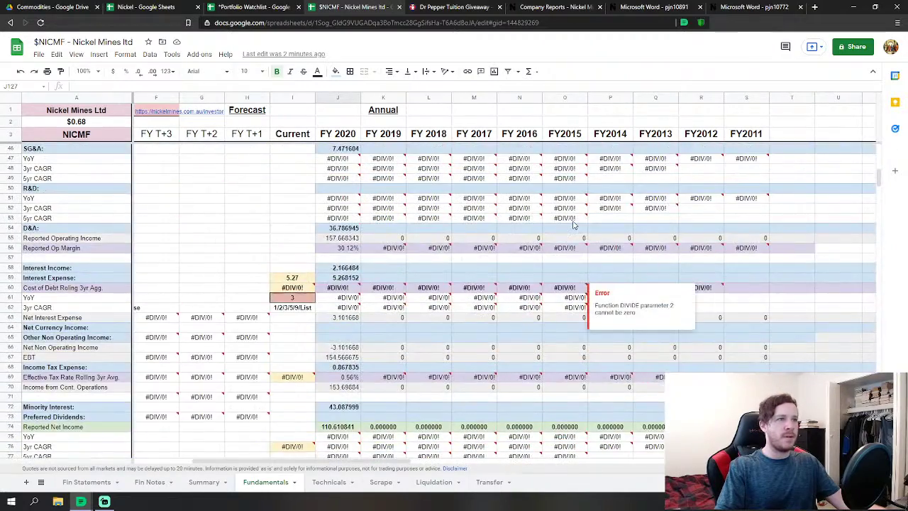
scroll(573, 225, "down", 10)
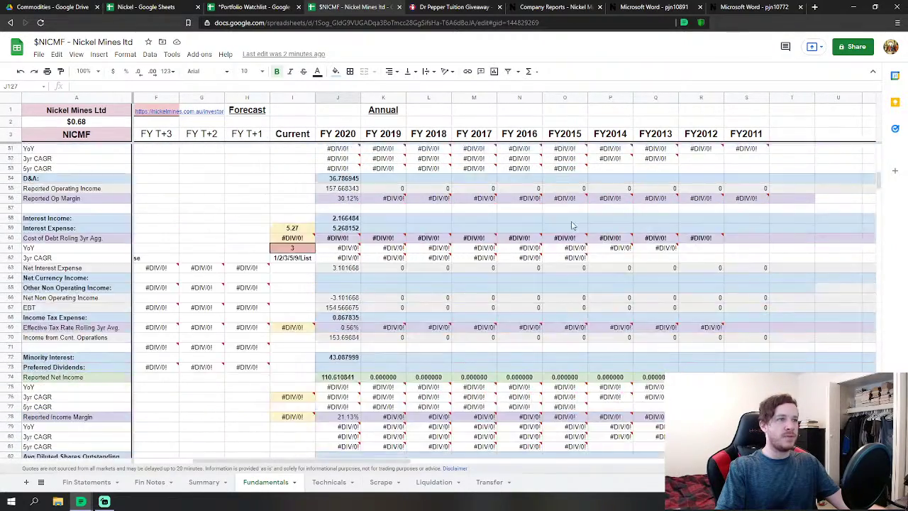
scroll(565, 220, "down", 5)
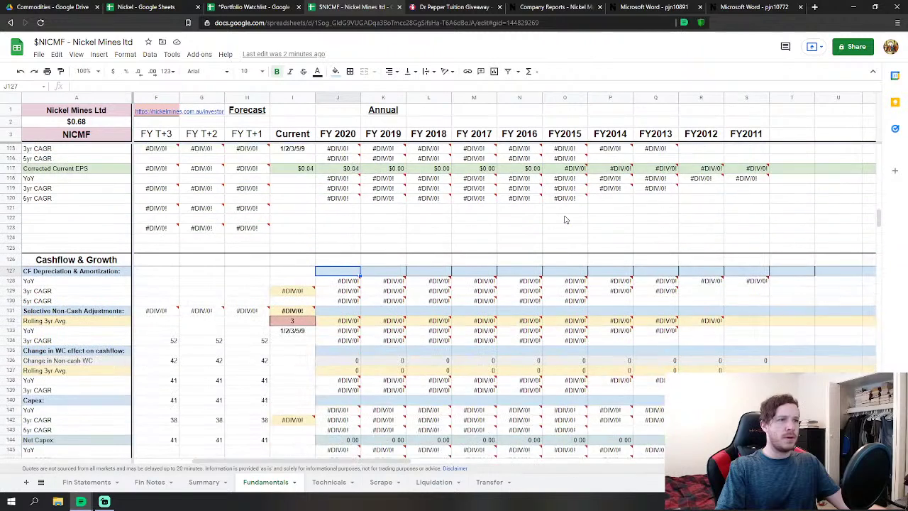
left_click(341, 262)
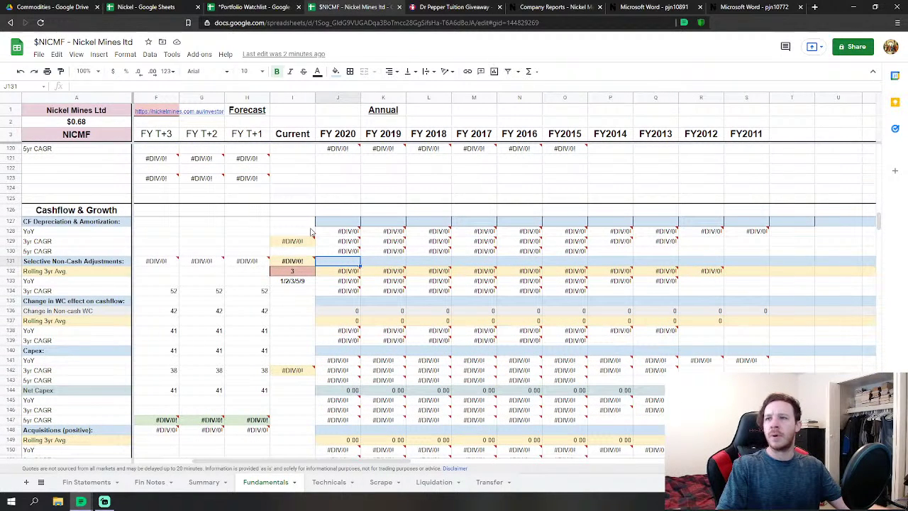
scroll(312, 234, "down", 1)
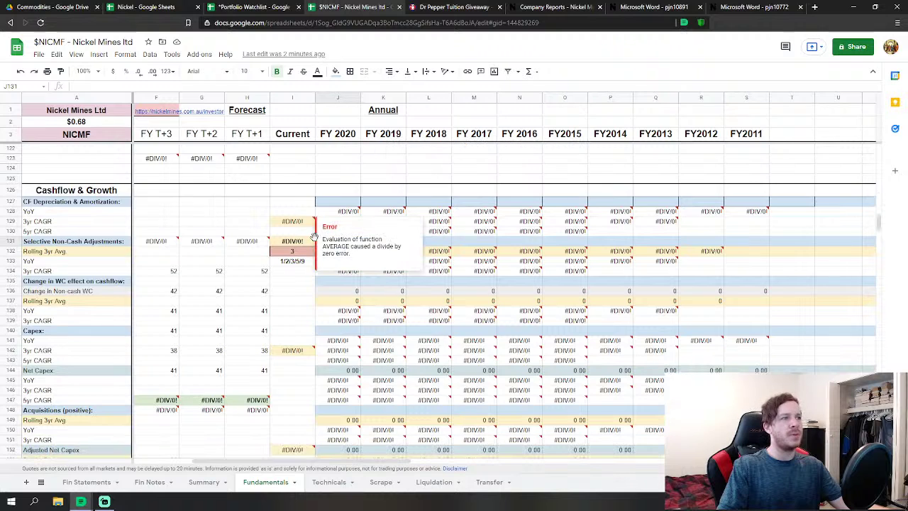
left_click(357, 282)
scroll(355, 282, "down", 1)
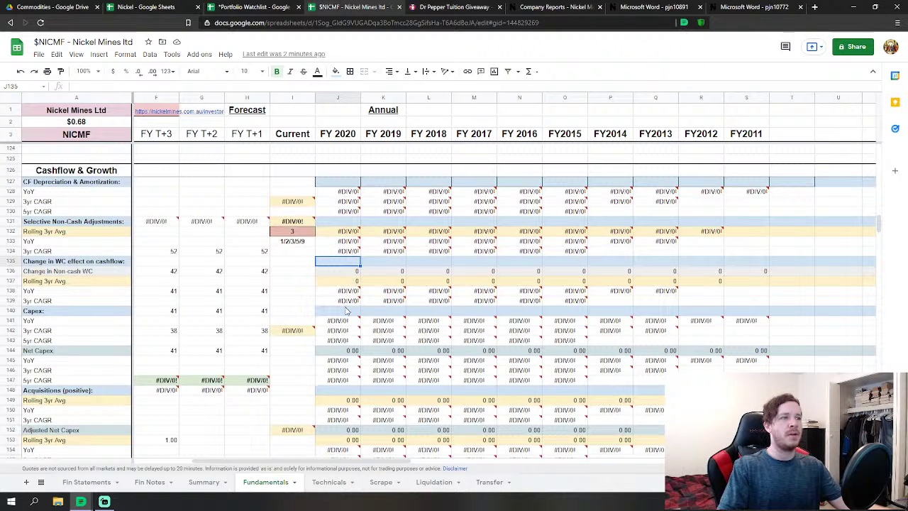
left_click(348, 312)
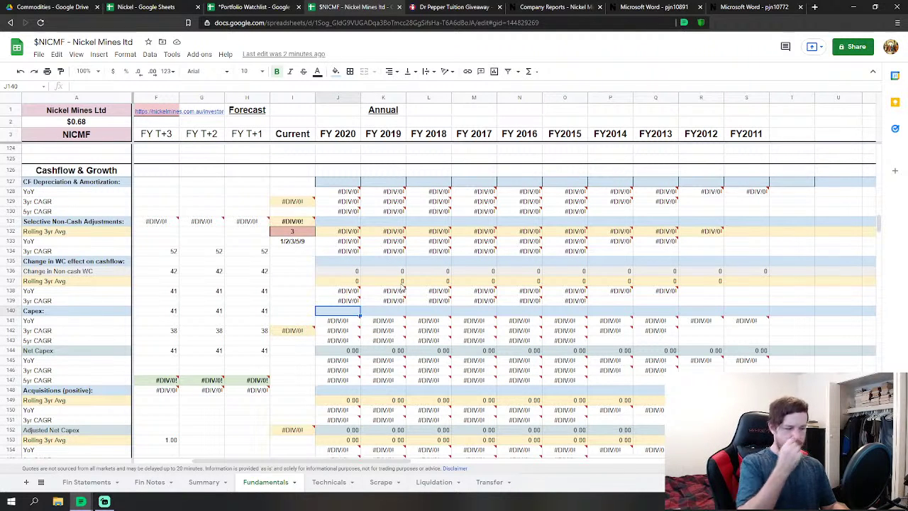
Link FY 2020 CF Depreciation & Amortization to the income statement D&A with =J54 and extend the formula across to FY 2016.
left_click(350, 182)
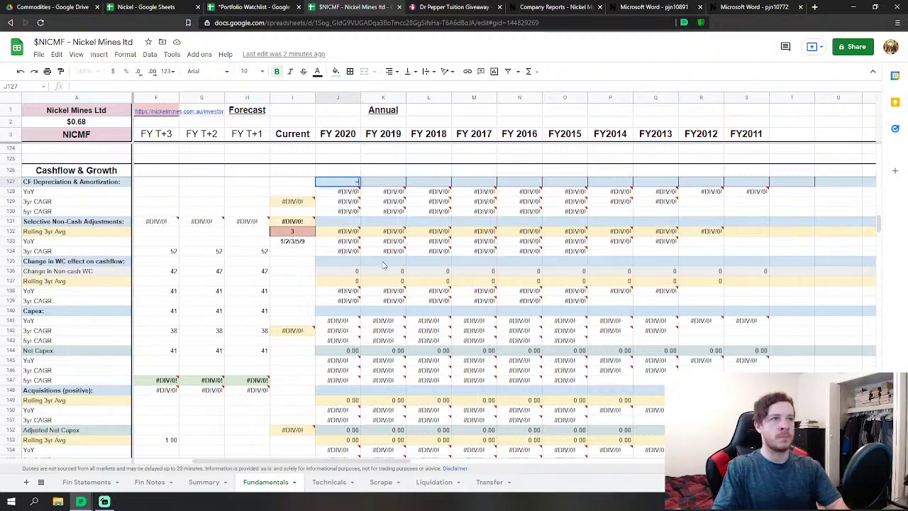
scroll(397, 263, "up", 15)
scroll(399, 263, "up", 5)
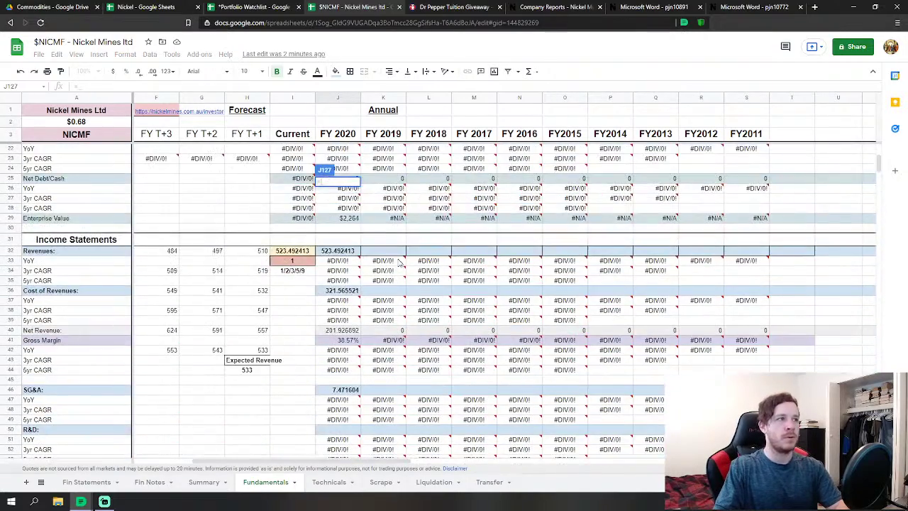
scroll(314, 327, "down", 2)
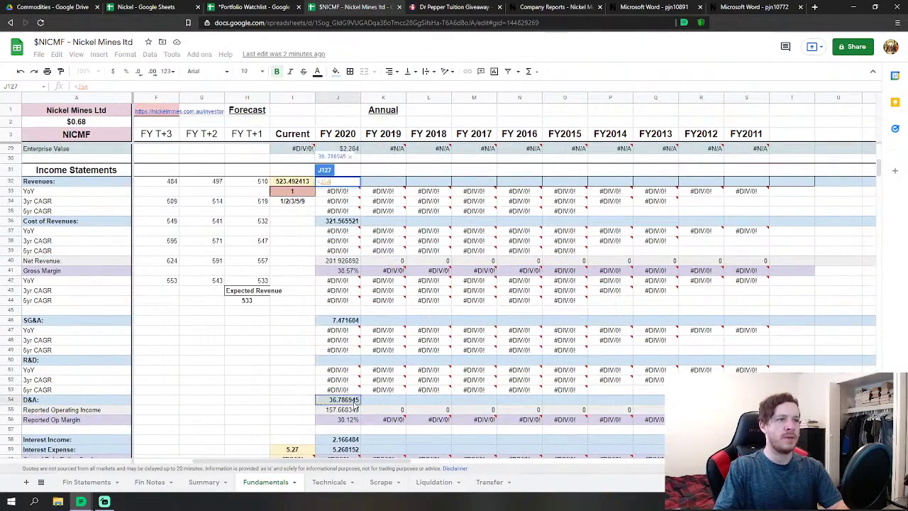
key("Return")
scroll(387, 412, "down", 2)
left_click(359, 390)
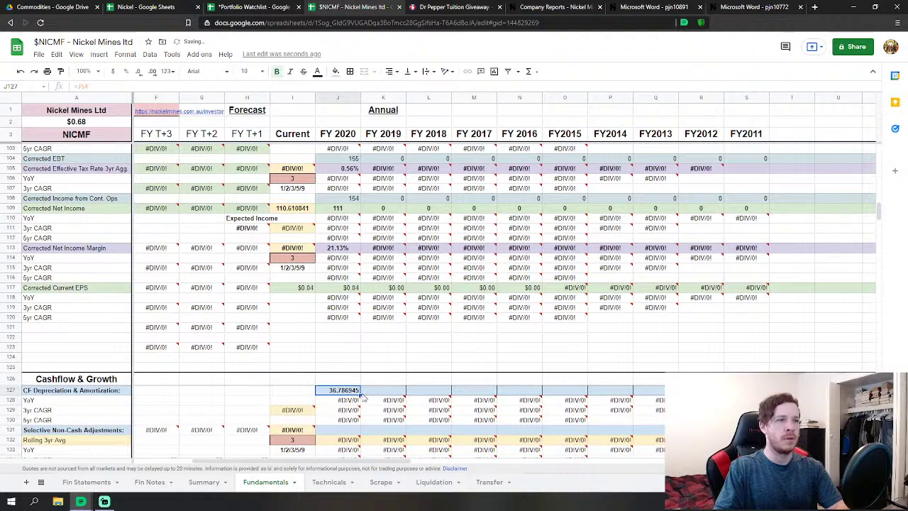
left_click_drag(359, 391, 534, 393)
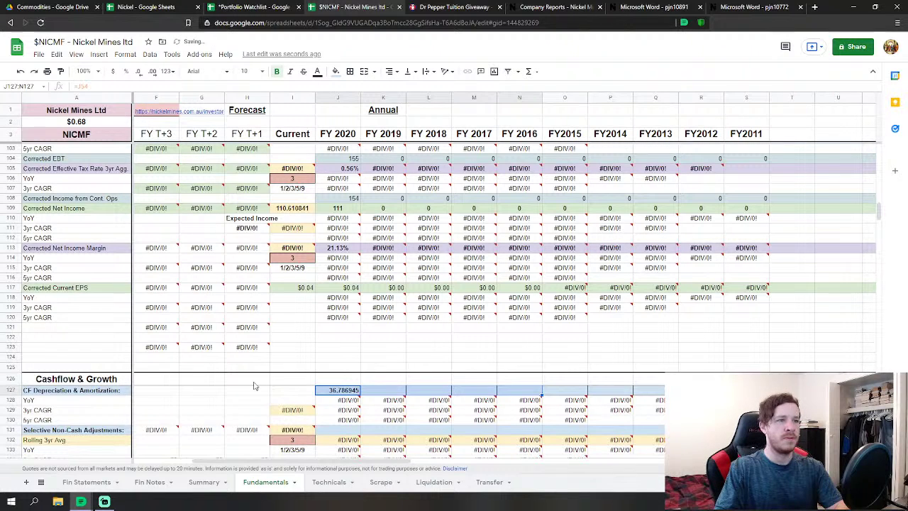
Mark the Current cell of the CF Depreciation & Amortization row with "*****".
left_click(255, 382)
left_click(291, 390)
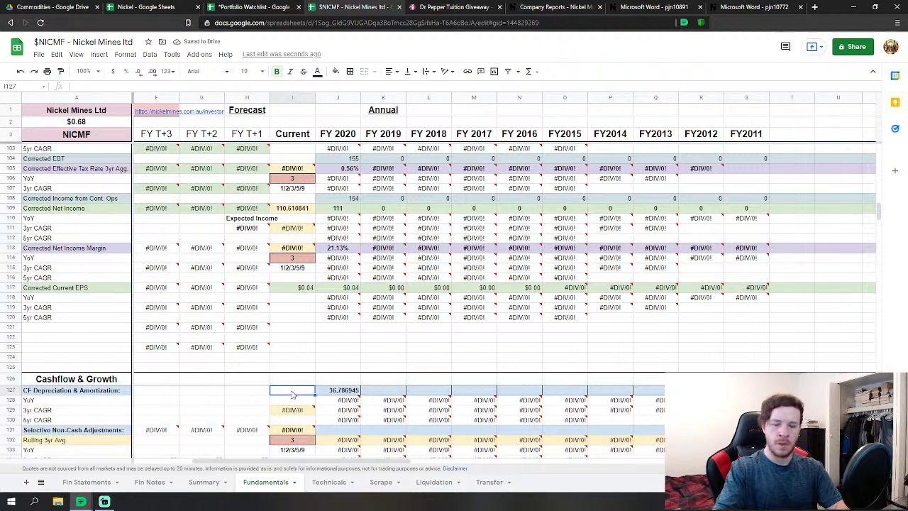
type("=")
key("Return")
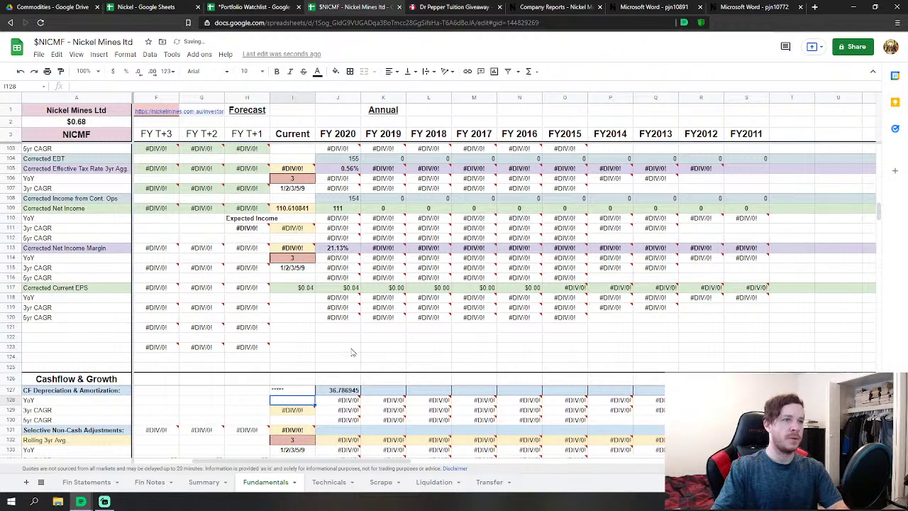
Enter 0 as the FY 2020 Selective Non-Cash Adjustments in the Cashflow & Growth section.
scroll(309, 243, "down", 5)
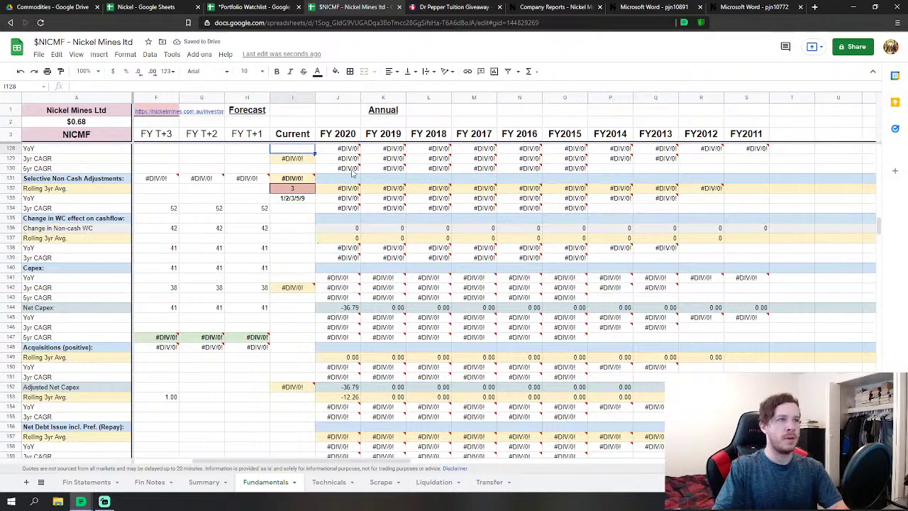
left_click(349, 178)
scroll(466, 270, "up", 1)
type("0")
key("Return")
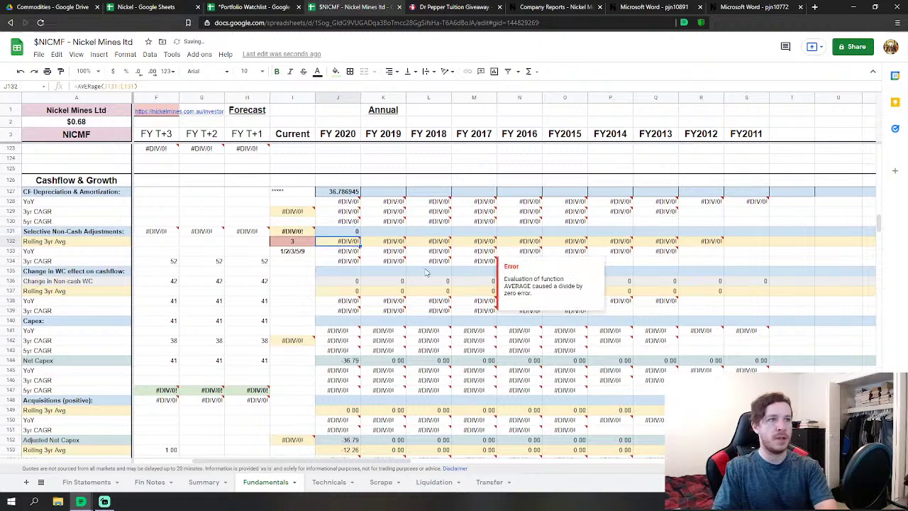
Enter 7.387864 as the FY 2020 Capex in the Cashflow & Growth section.
scroll(468, 269, "down", 1)
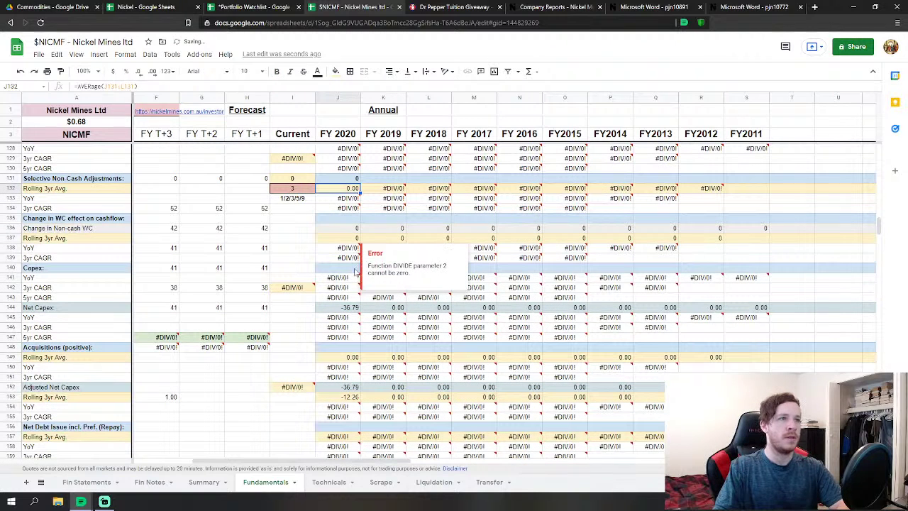
left_click(353, 269)
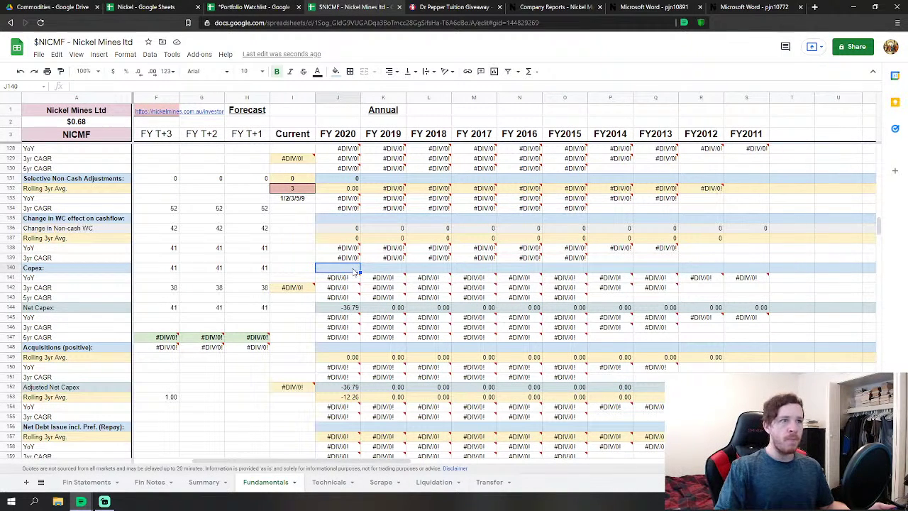
type("7.3")
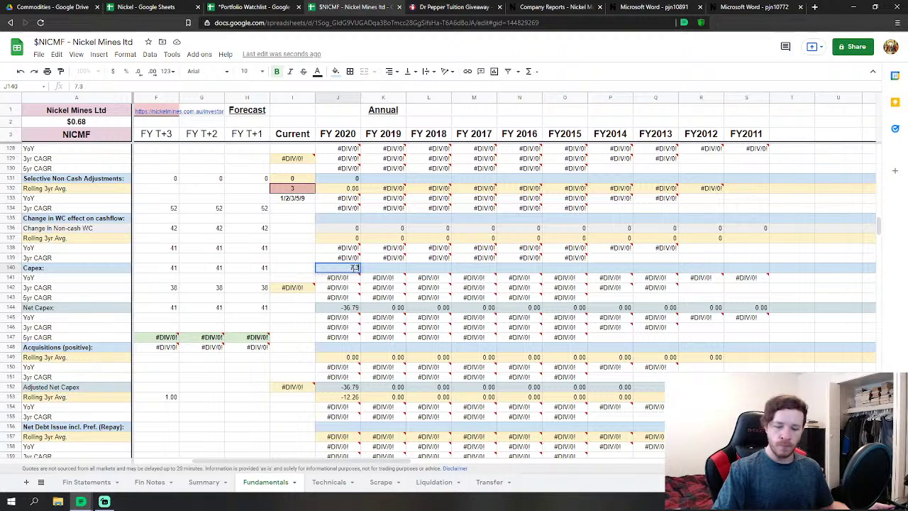
type("87864")
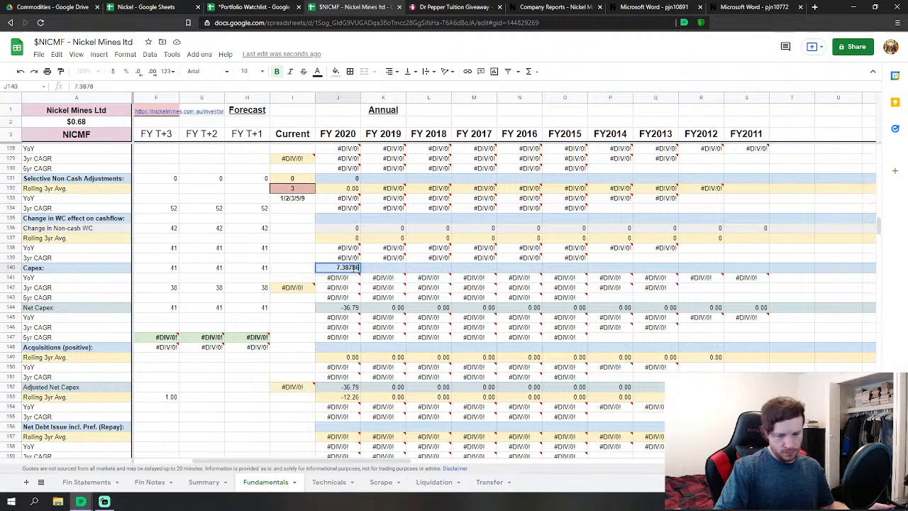
key("Return")
Leave FY 2020 Acquisitions blank and enter 392.406052 as the FY 2020 Net Debt Issue incl. Pref.
key("Down")
key("Down")
key("Down")
key("Down")
key("Down")
key("Down")
key("Down")
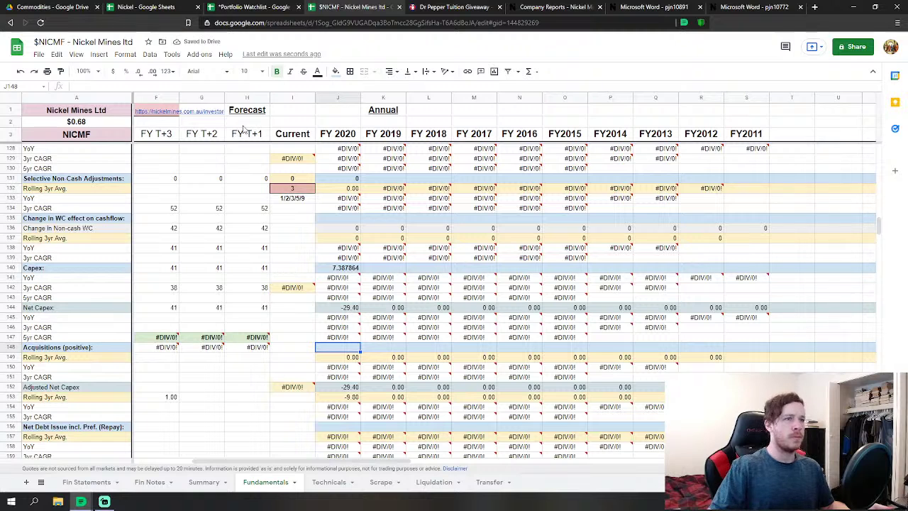
scroll(500, 249, "down", 5)
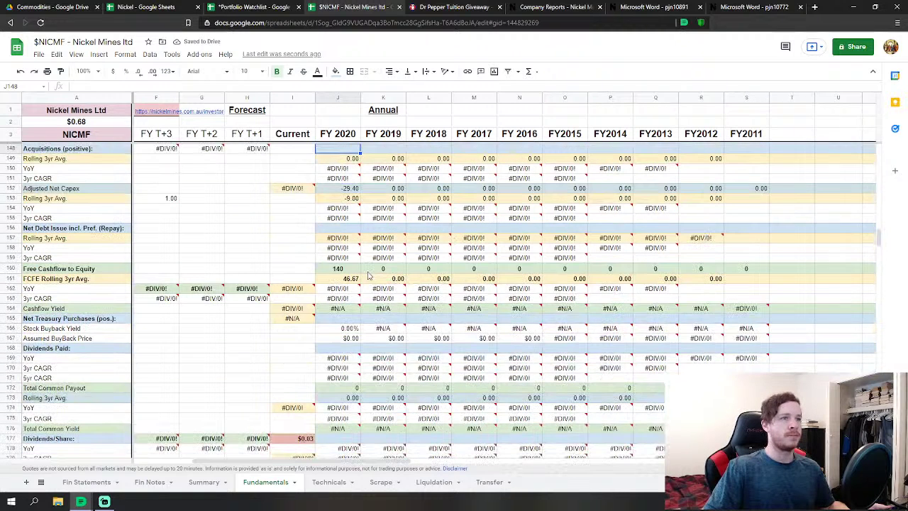
left_click(355, 229)
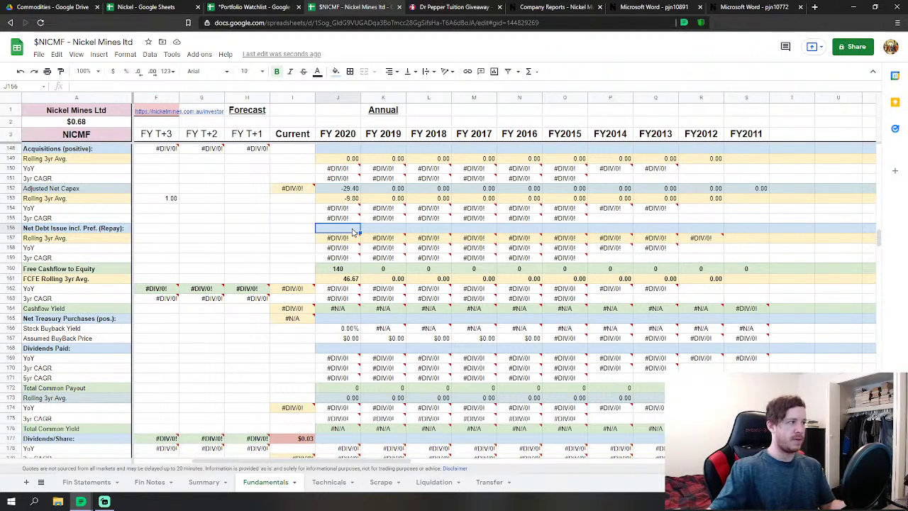
left_click(292, 231)
left_click(341, 230)
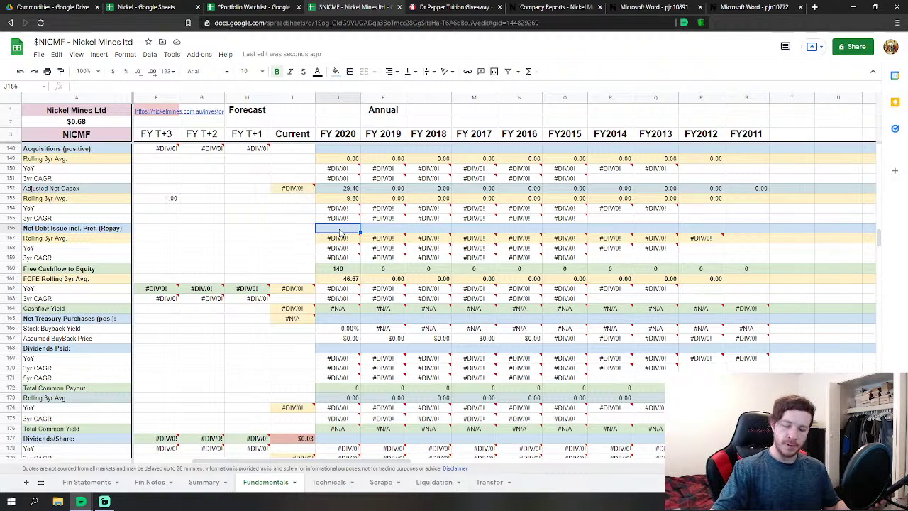
type("392.406052")
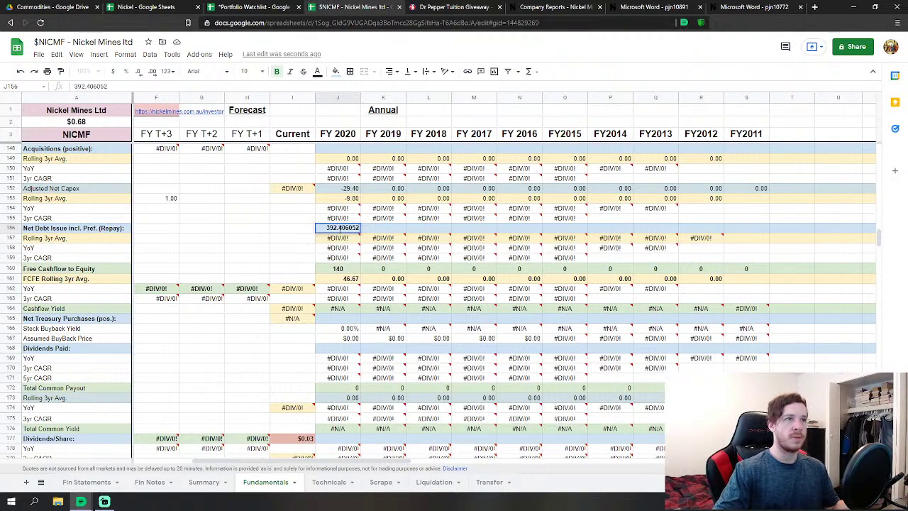
key("Return")
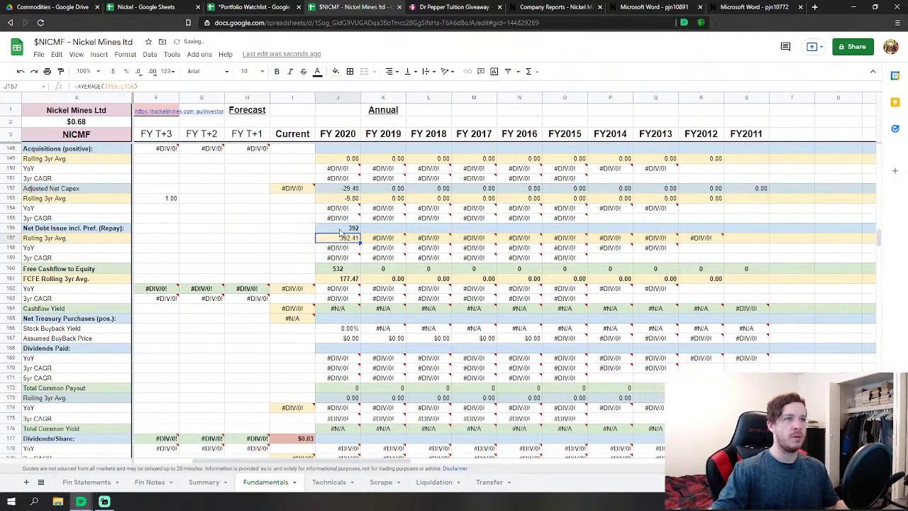
Enter -430.033781 as the FY 2020 Net Treasury Purchases in the Cashflow & Growth section.
left_click(344, 319)
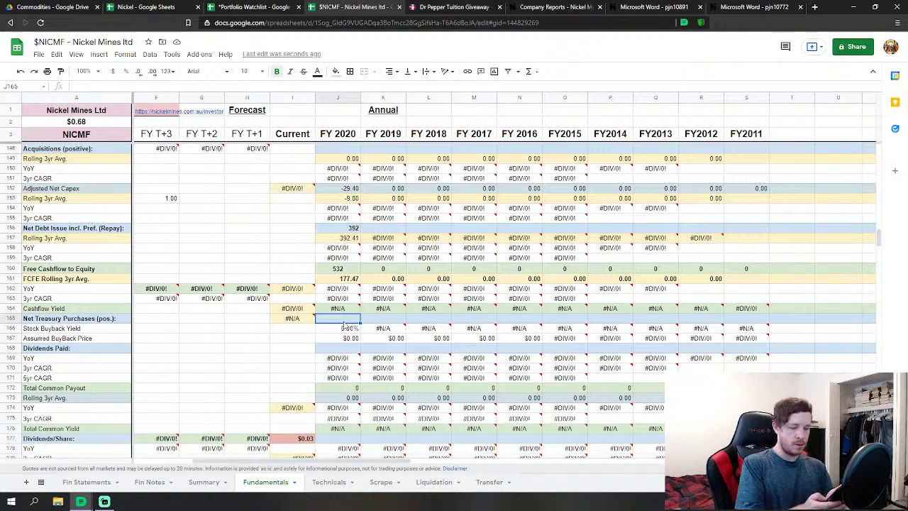
type("-4")
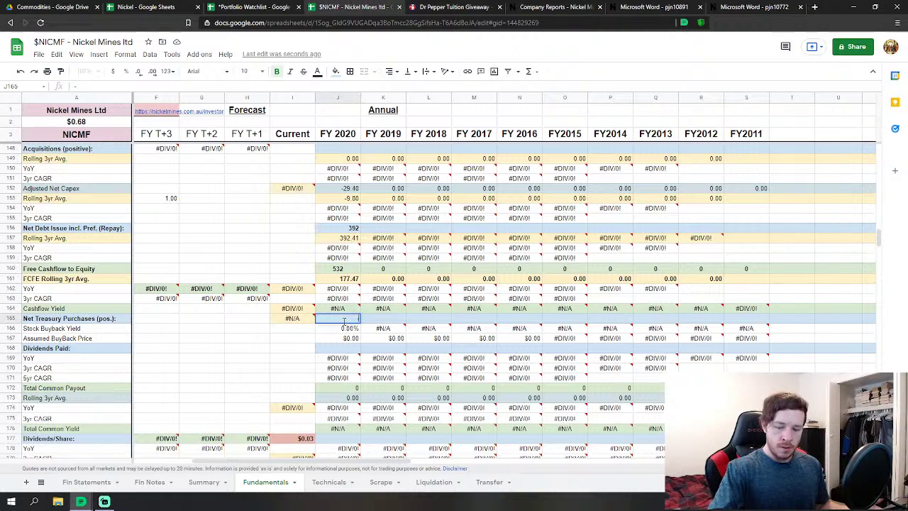
type("30.033781")
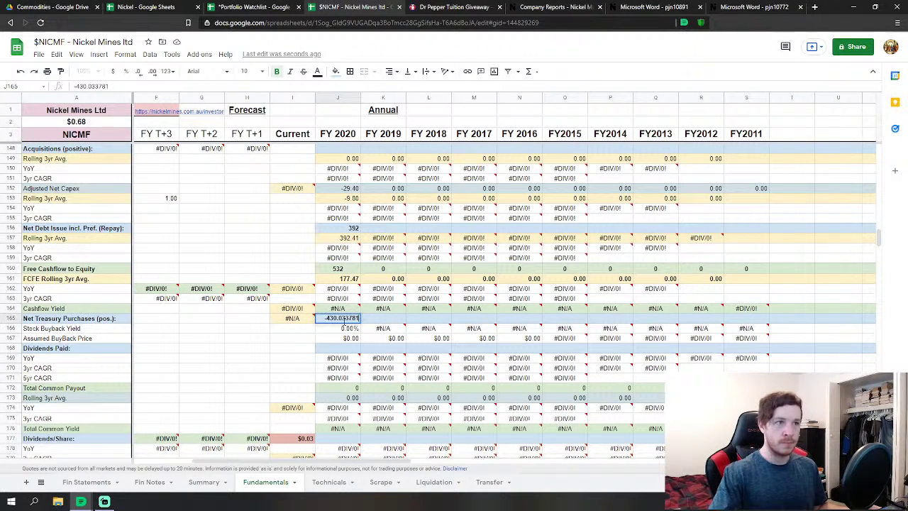
key("Return")
Enter 15.441648 as the FY 2020 Dividends Paid.
key("Down")
key("Down")
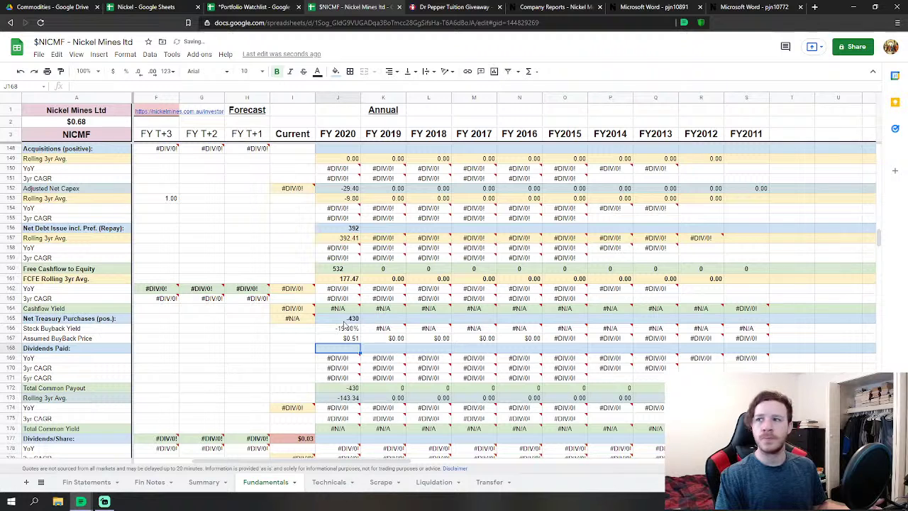
type("15")
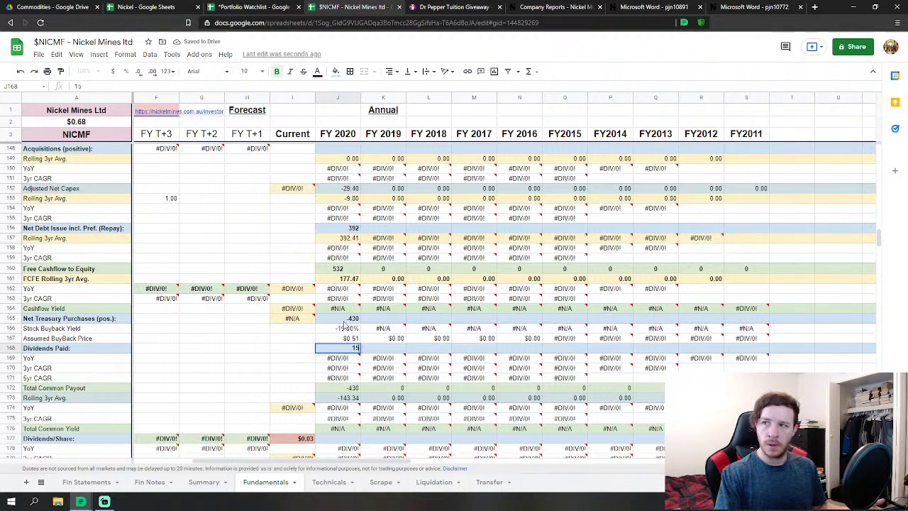
type(".441648")
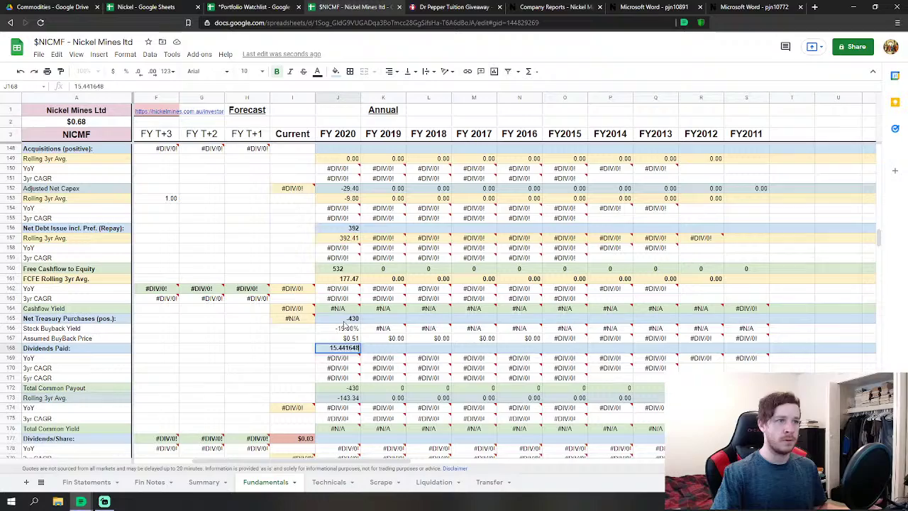
key("Return")
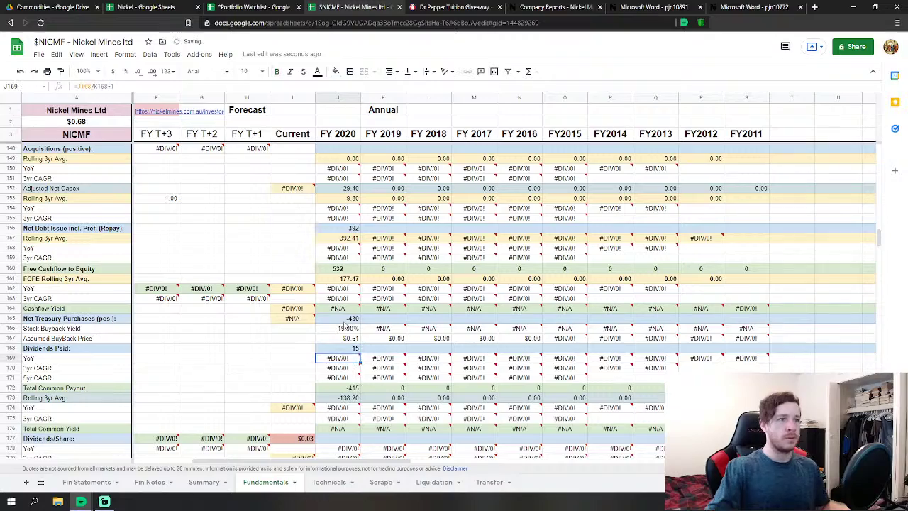
Enter 351.445322 as the FY 2020 Cash & Equivalents in the Balance Sheets section.
scroll(437, 320, "down", 2)
scroll(436, 319, "down", 20)
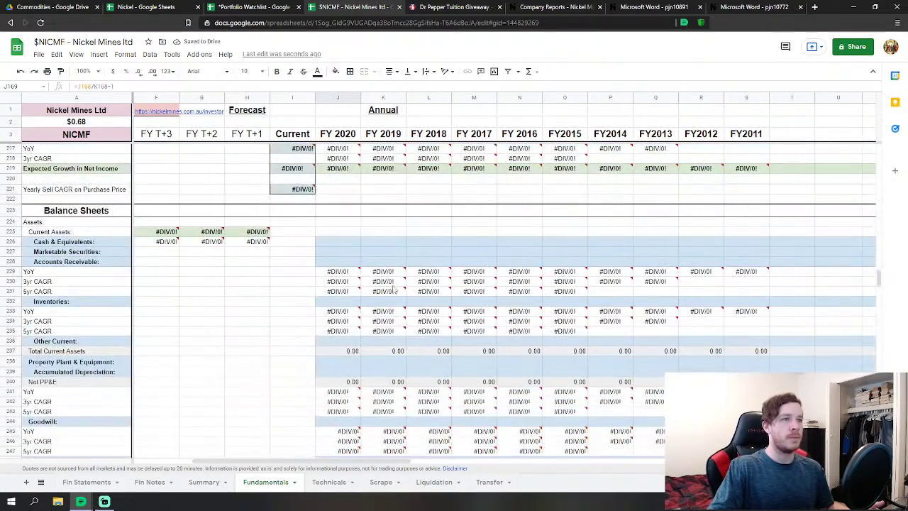
left_click(347, 243)
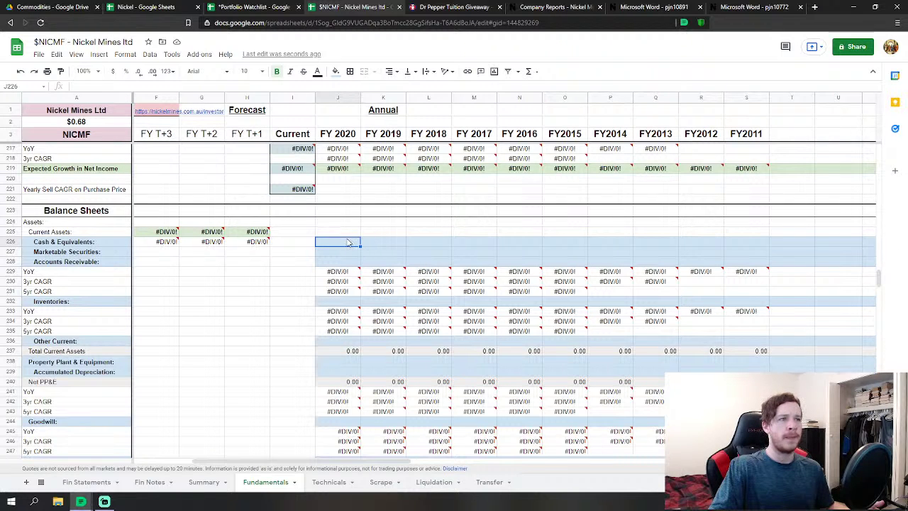
scroll(408, 231, "down", 1)
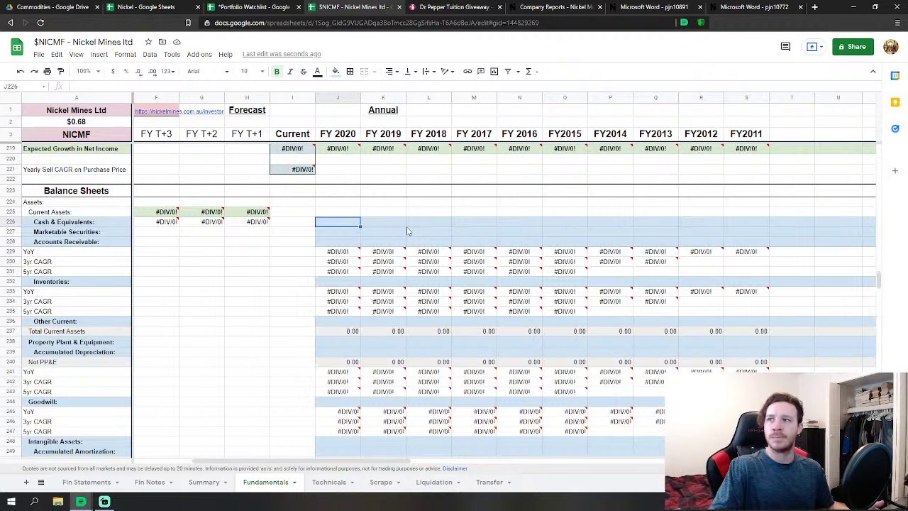
type("351.4")
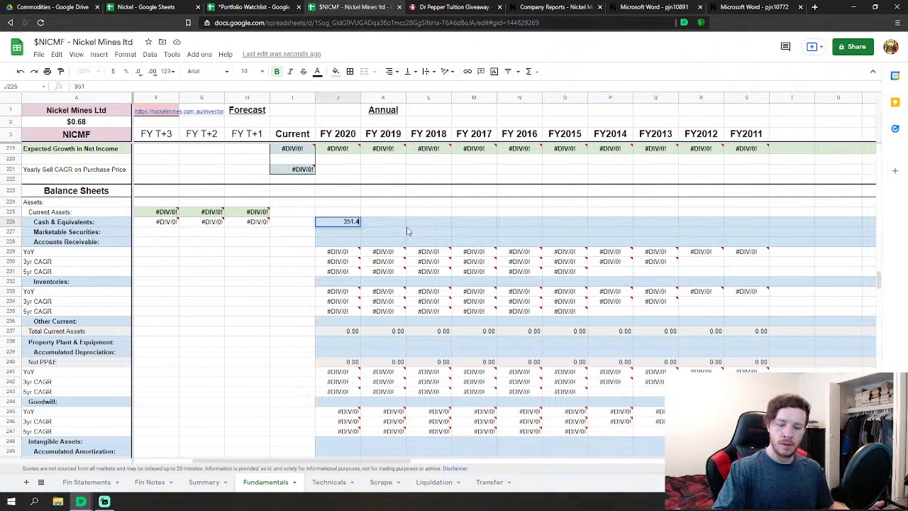
type("45322")
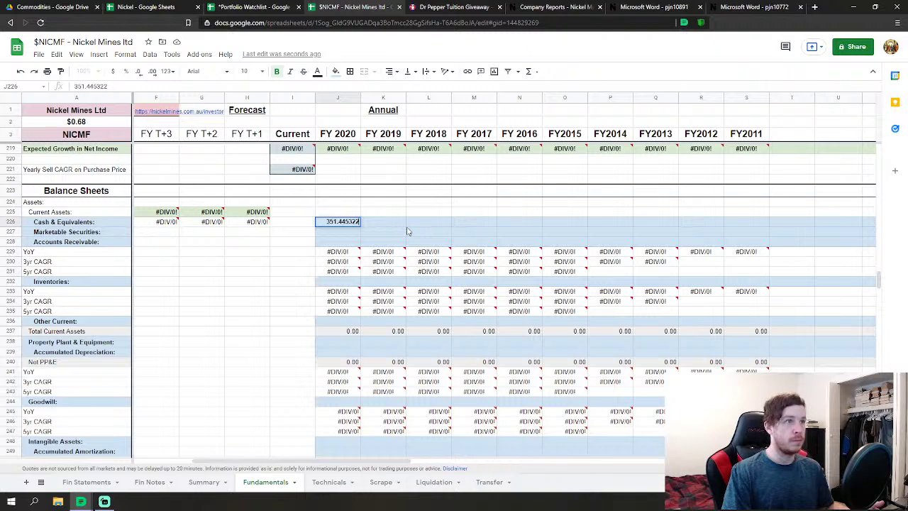
key("Return")
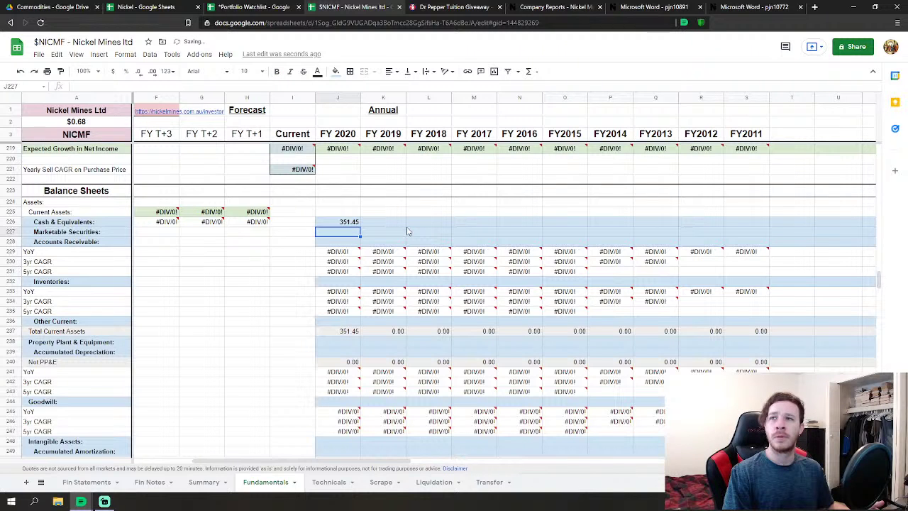
Leave FY 2020 Marketable Securities blank and enter 117.758937 as the FY 2020 Accounts Receivable.
key("Down")
type("11")
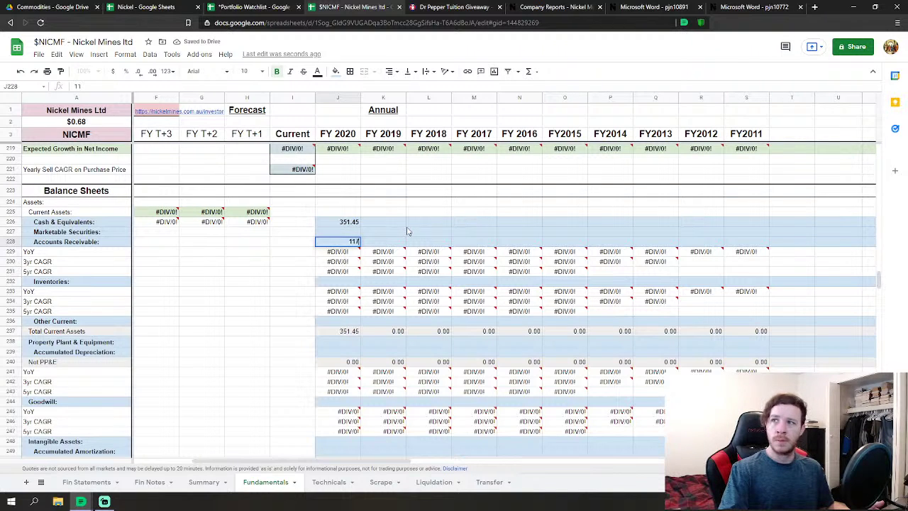
type("7.758937")
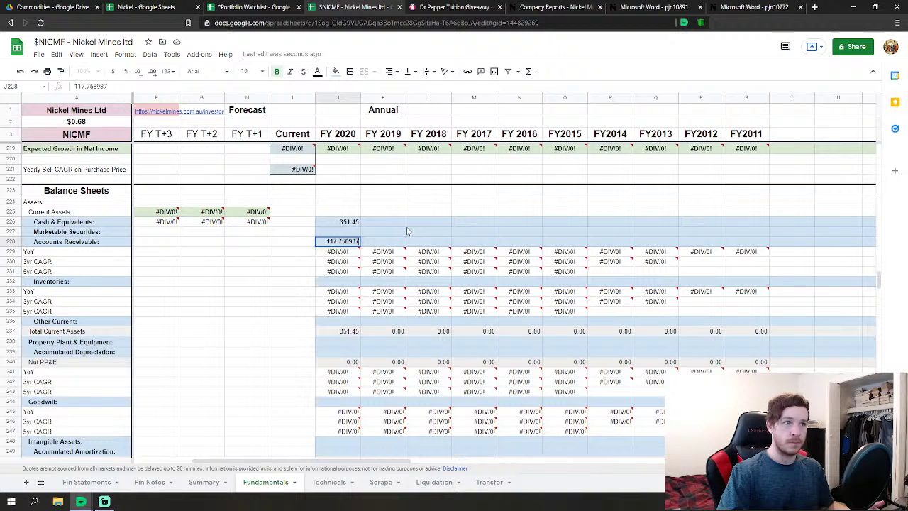
key("Return")
Enter 61.285 as the FY 2020 Inventories under current assets.
key("Down")
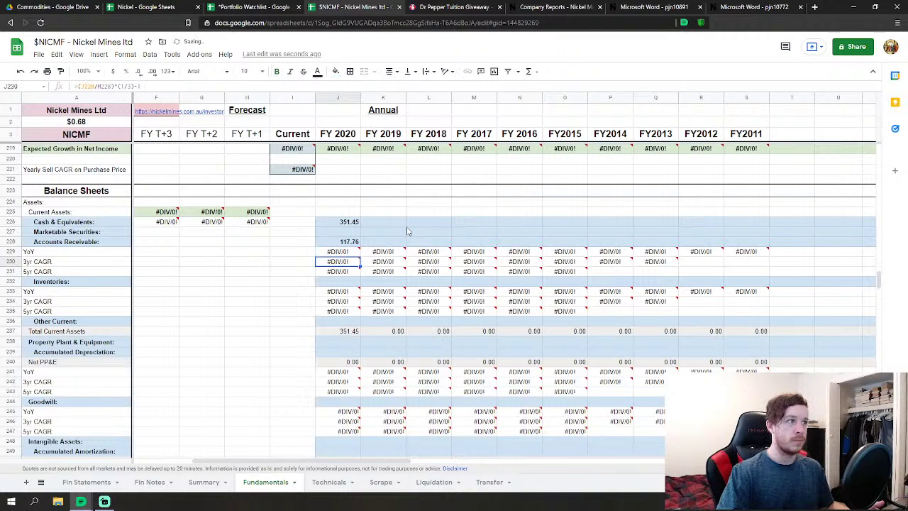
key("Down")
key("Down")
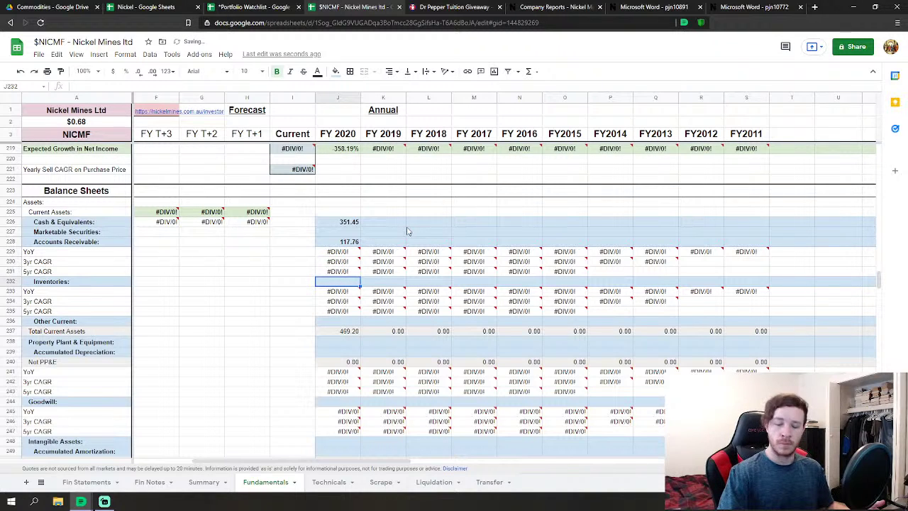
type("61.285")
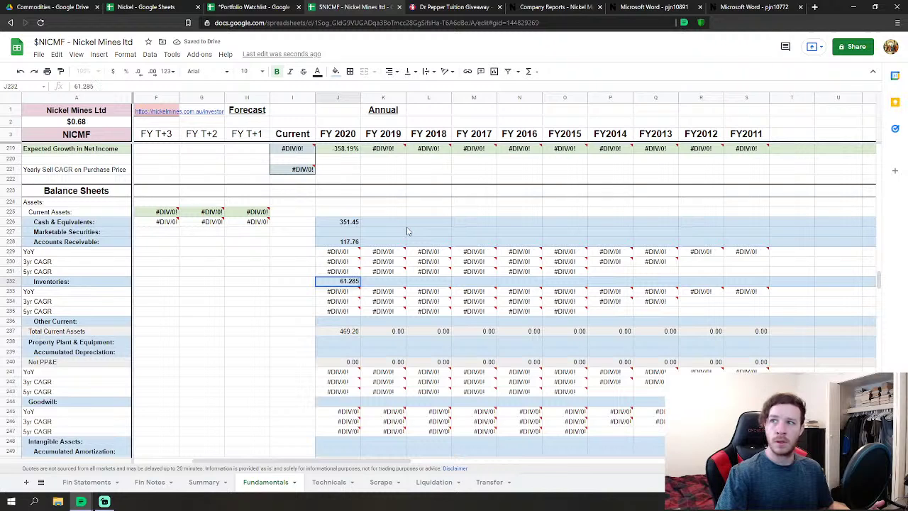
key("Return")
Enter 8.150977 as the FY 2020 Other Current assets in the Balance Sheets section.
key("Down")
key("Down")
key("Down")
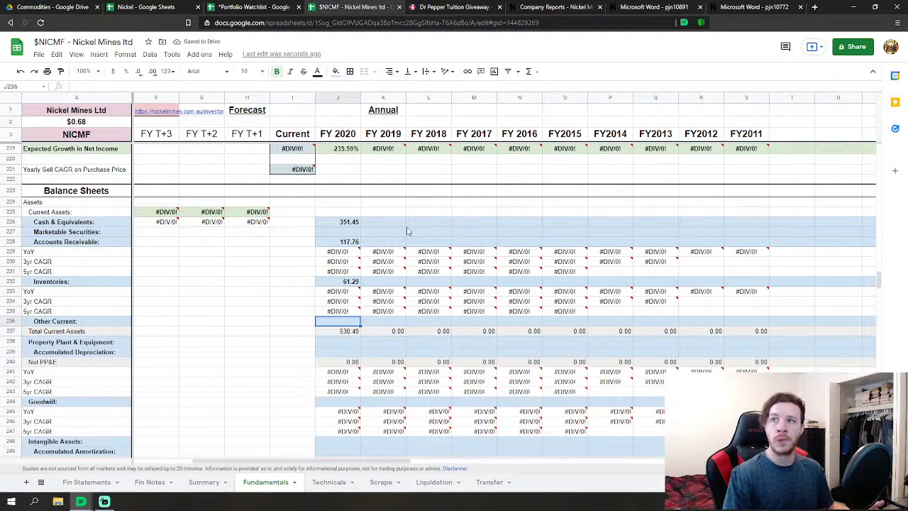
type("8.1")
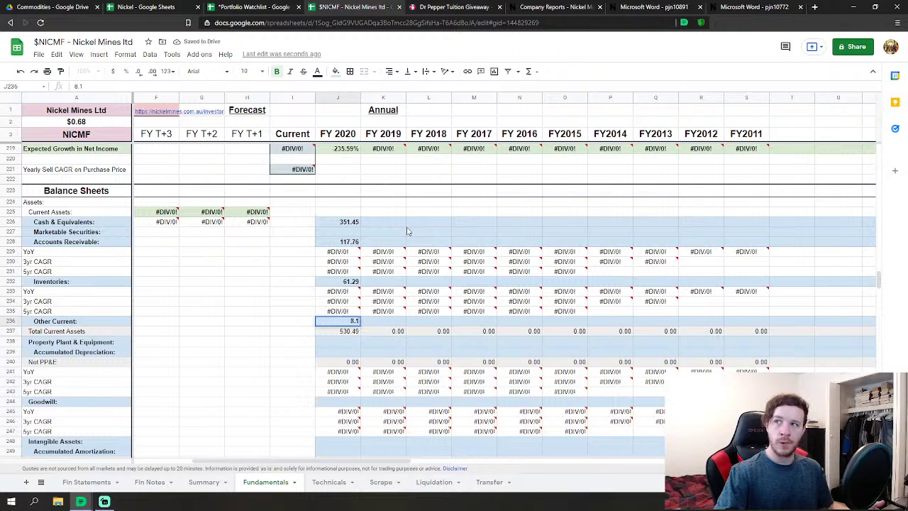
type("509")
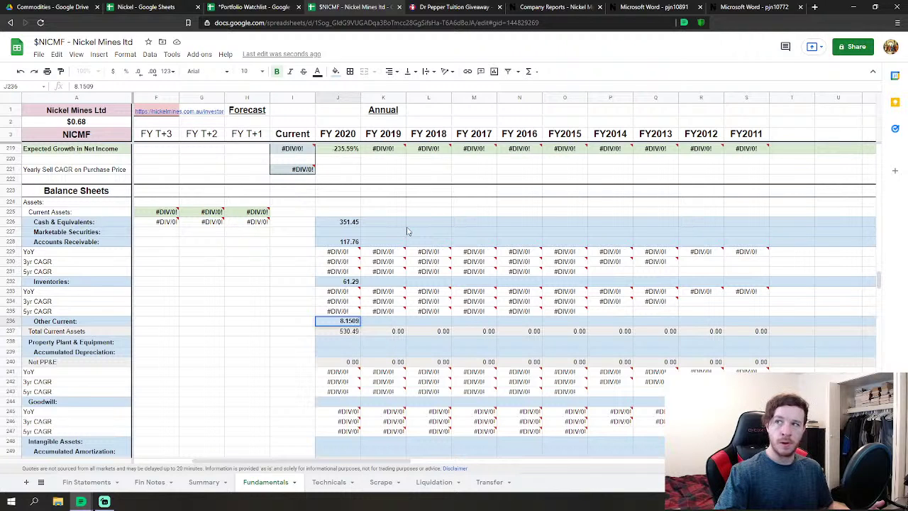
type("77")
key("Return")
Enter 600.763595 as the FY 2020 Property Plant & Equipment.
key("Return")
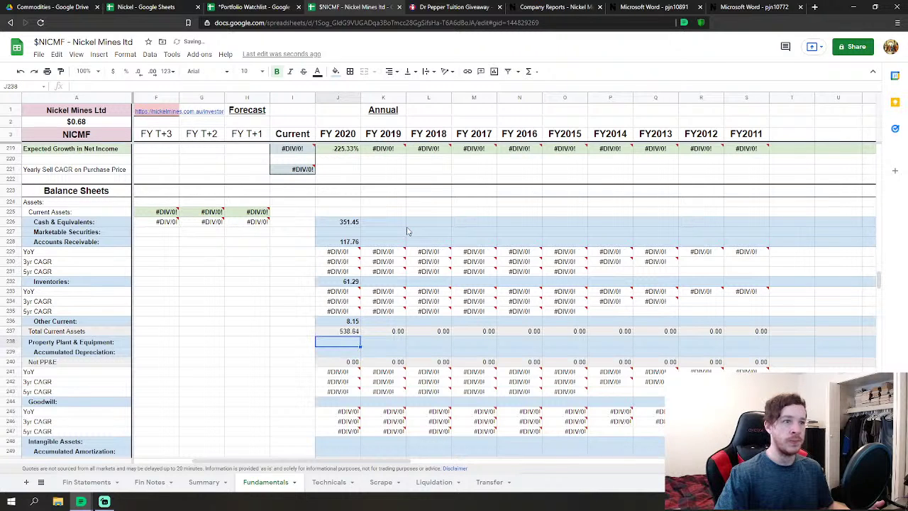
type("6")
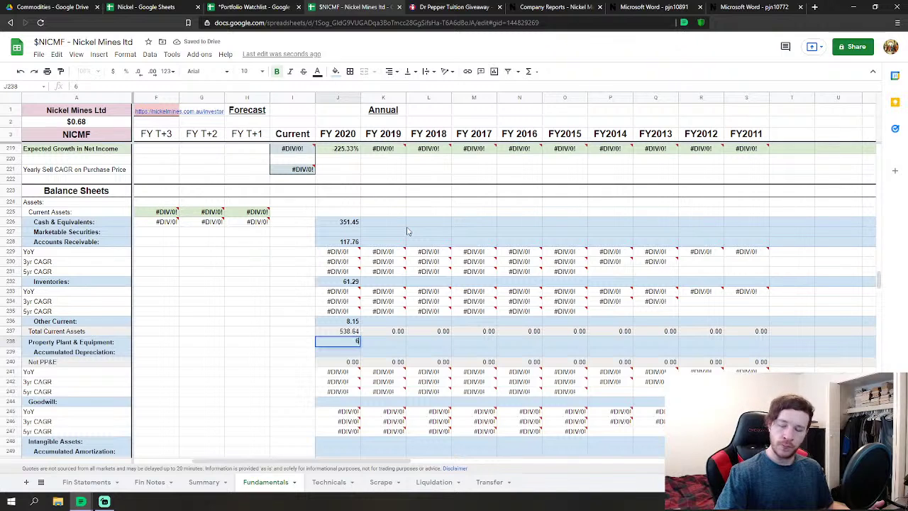
type("00.763")
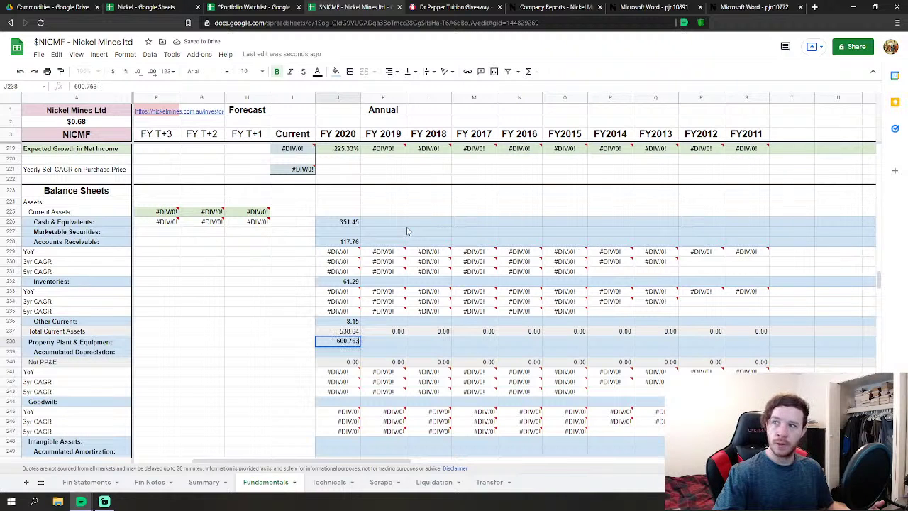
type("595")
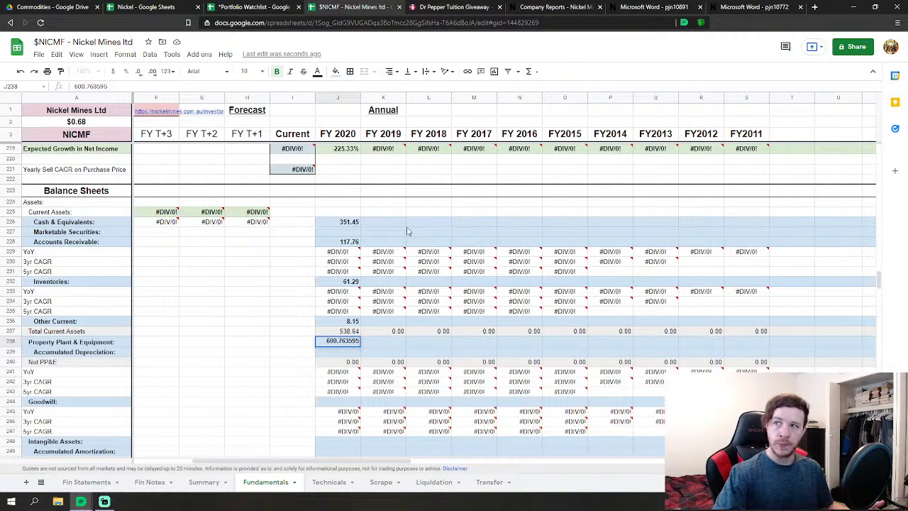
key("Return")
Leave FY 2020 Accumulated Depreciation blank and enter 55.404895 as the FY 2020 Goodwill.
key("Down")
key("Down")
key("Down")
key("Down")
key("Down")
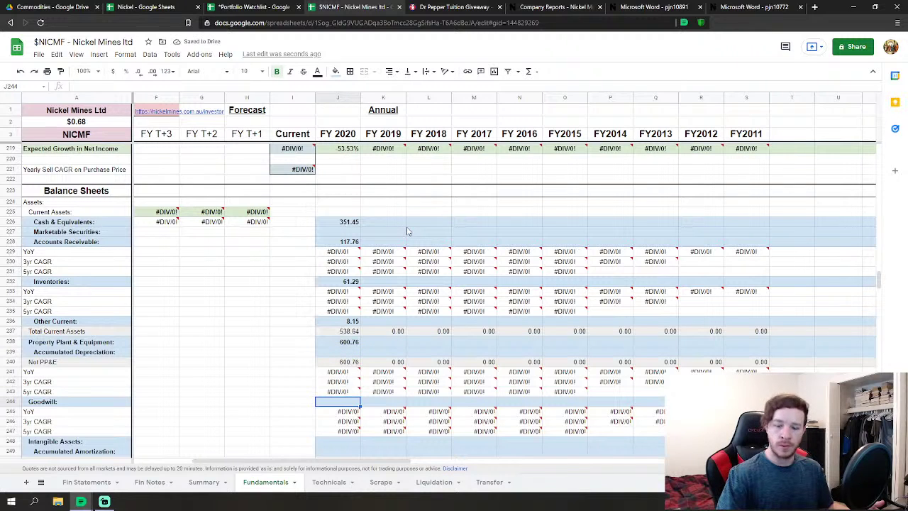
type("55.404")
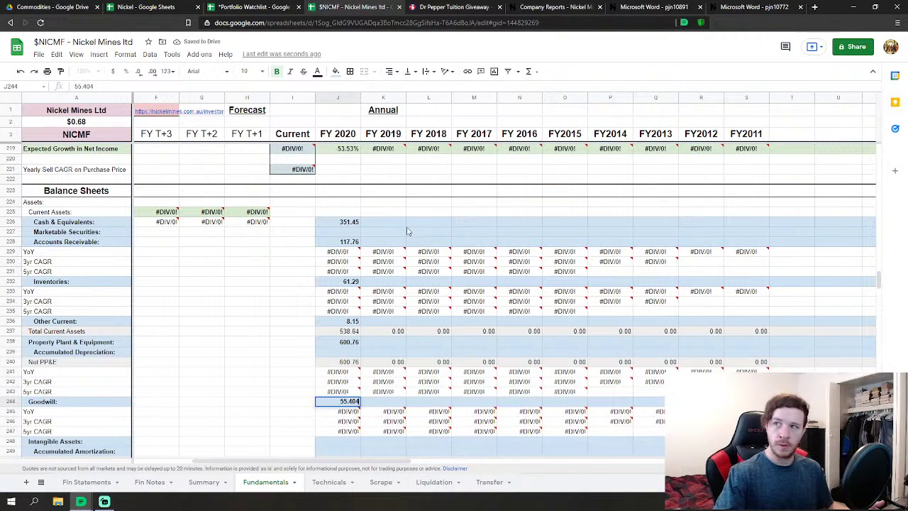
type("895")
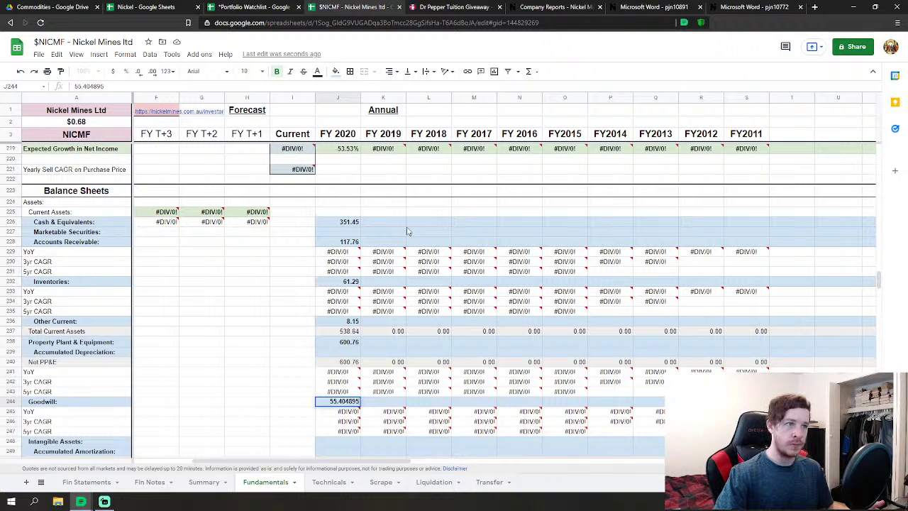
key("Return")
Leave the FY 2020 intangible asset rows blank and enter 30 as the FY 2020 Other Assets.
key("Down")
key("Down")
key("Down")
key("Down")
key("Down")
key("Down")
key("Down")
key("Down")
key("Down")
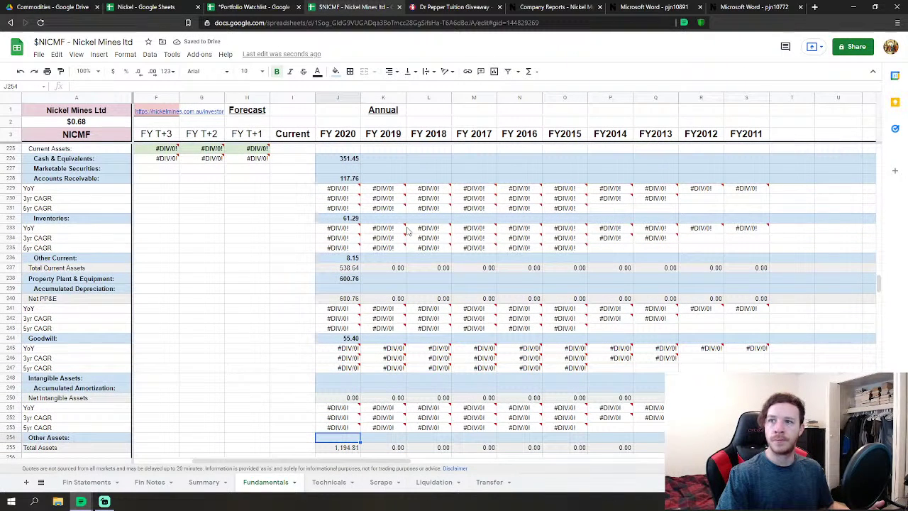
type("30")
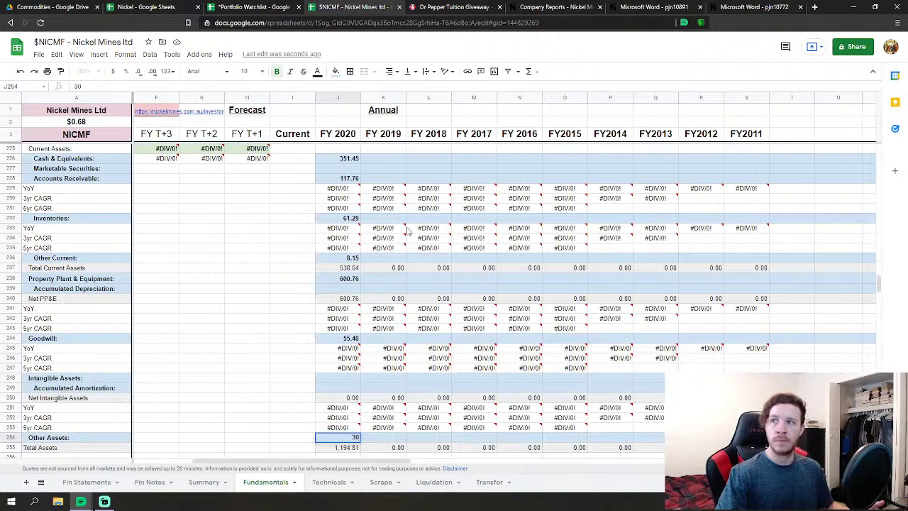
key("Return")
Format the entire Total Assets row to show six decimal places.
scroll(408, 227, "down", 2)
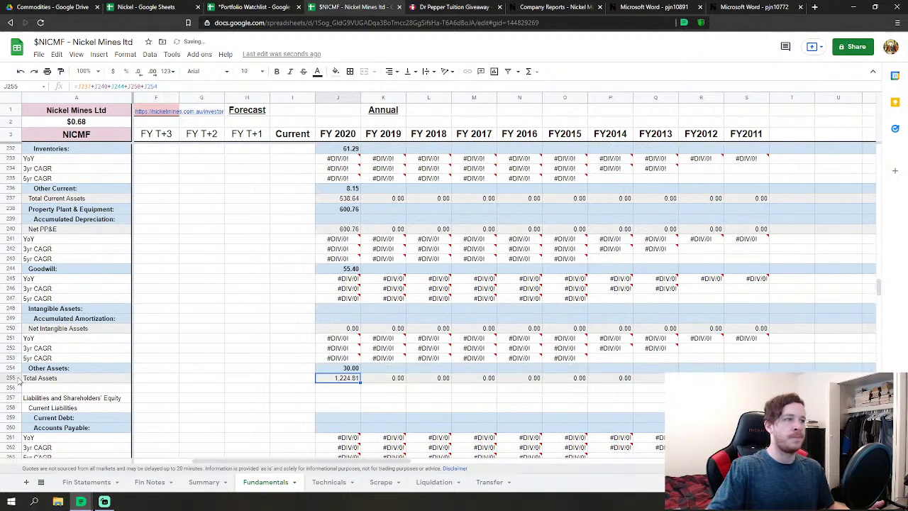
left_click(11, 377)
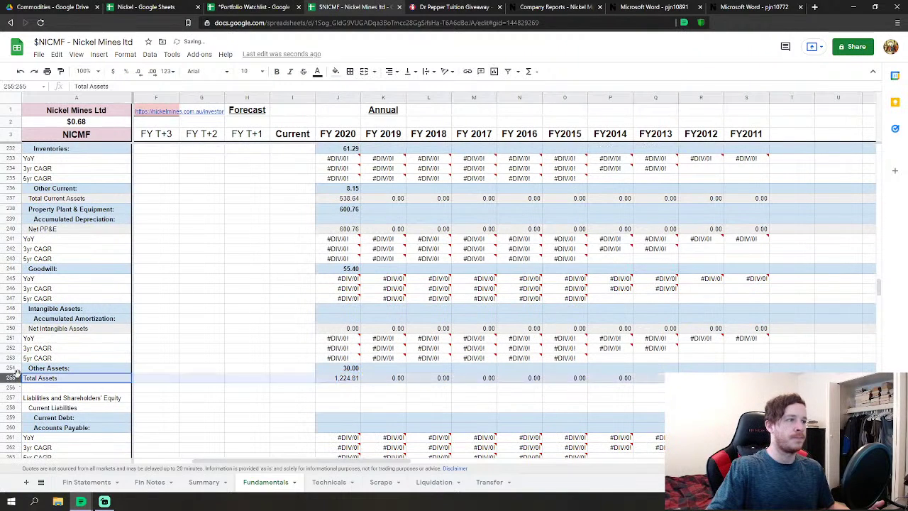
left_click(153, 72)
left_click(152, 72)
left_click(153, 71)
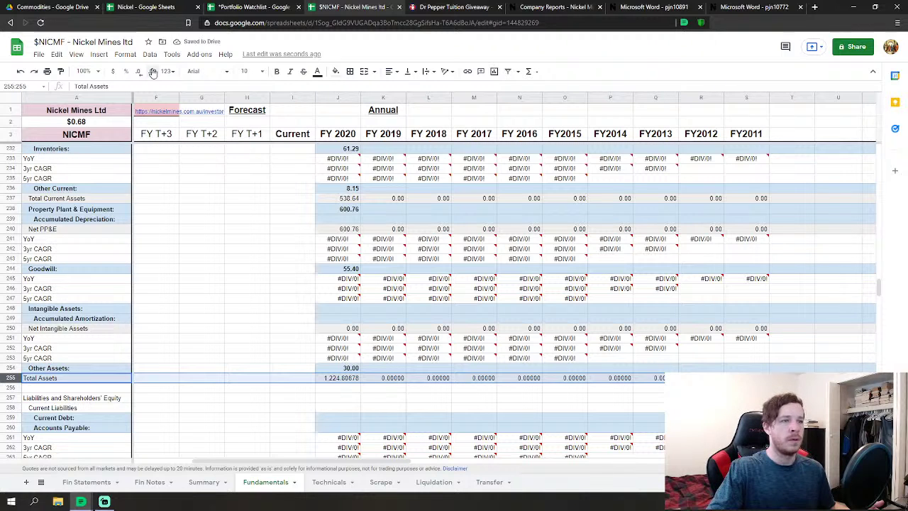
left_click(153, 72)
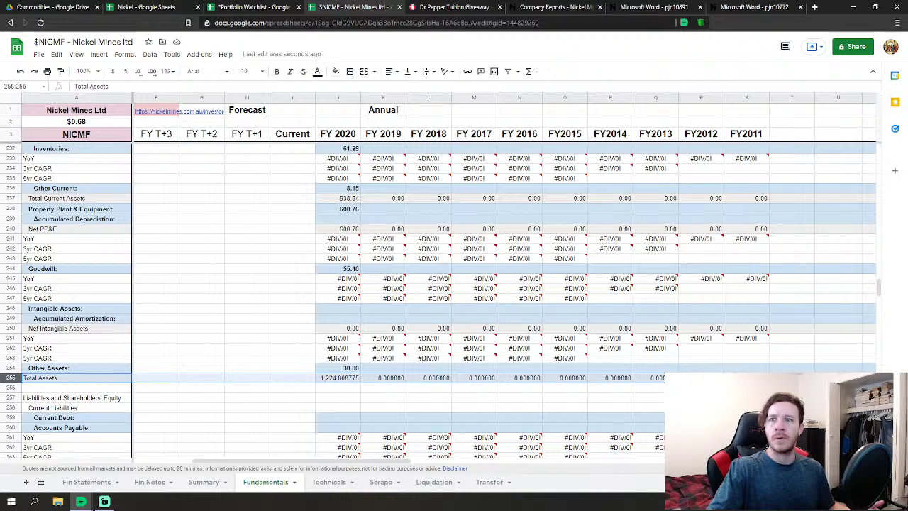
Correct the FY 2020 Other Assets to 39.868209.
left_click(339, 368)
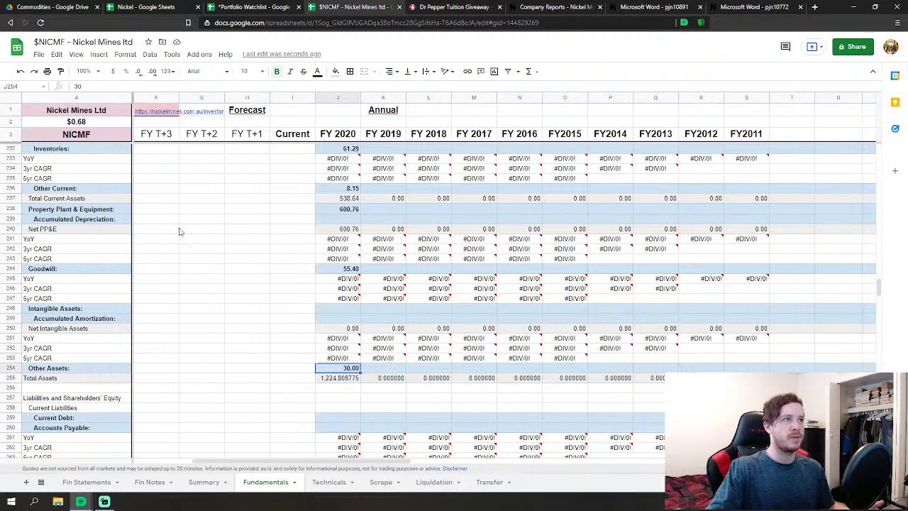
left_click(90, 84)
key("BackSpace")
type("9")
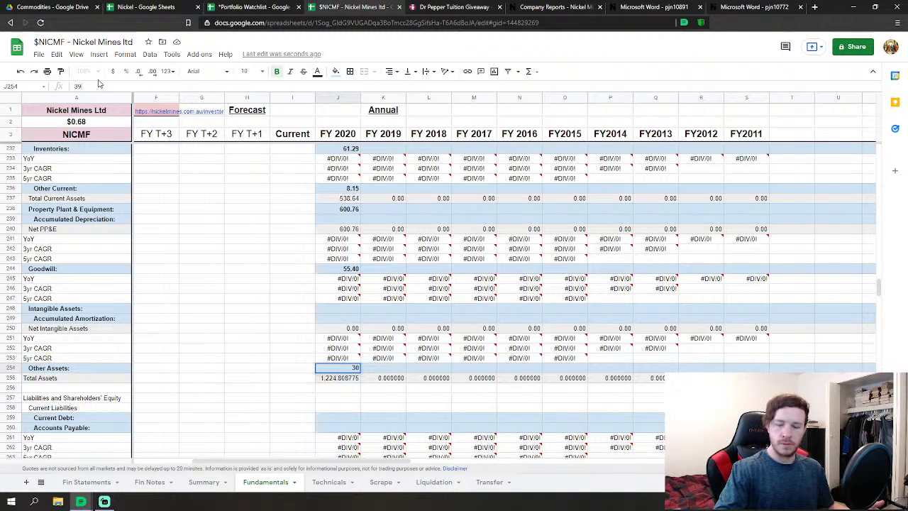
type(".868")
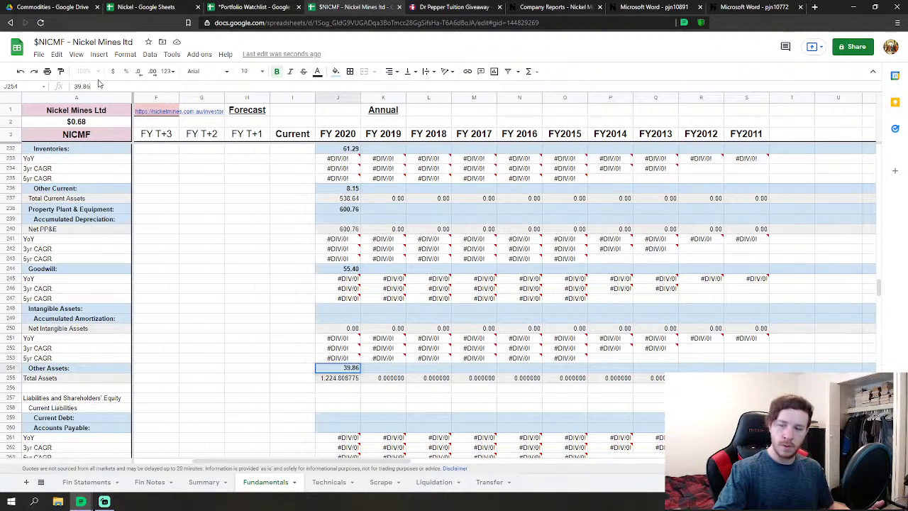
type("209")
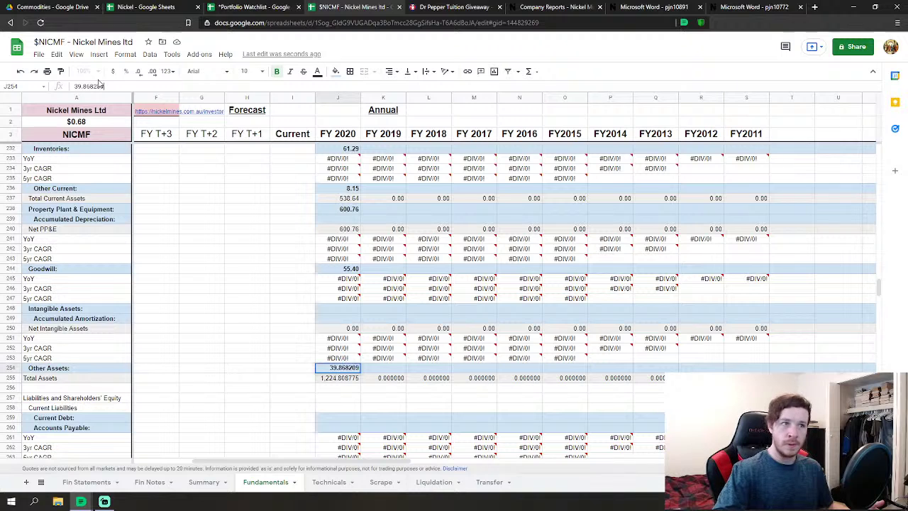
key("Return")
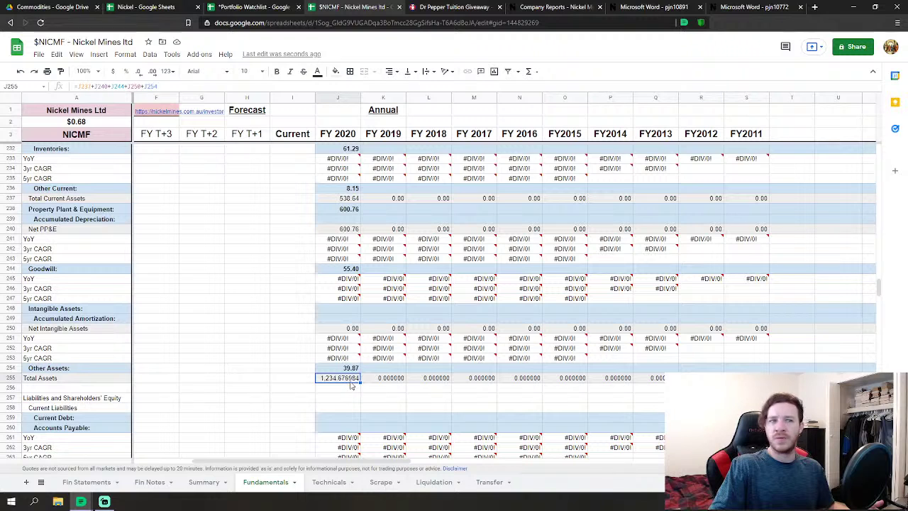
Enter 12.857143 as the FY 2020 Current Debt and 44.011105 as the Accounts Payable.
left_click(348, 387)
scroll(333, 392, "down", 2)
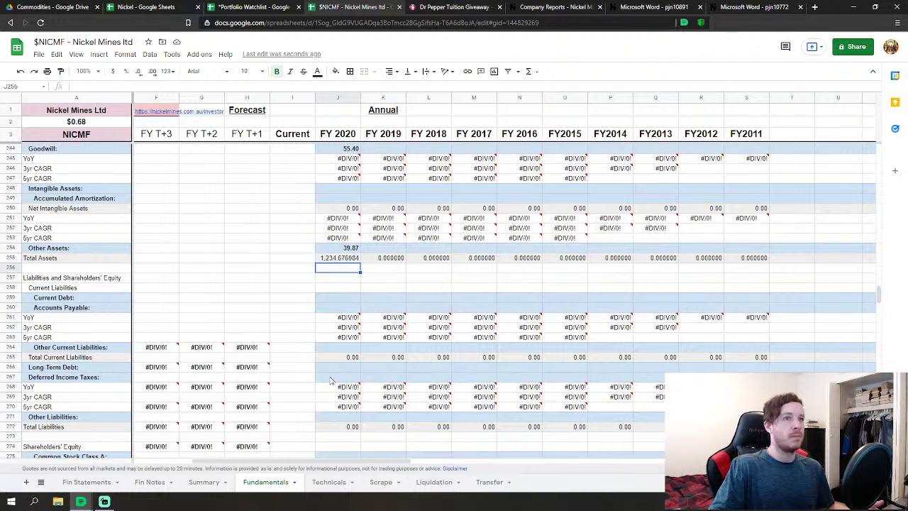
scroll(333, 390, "down", 2)
left_click(357, 249)
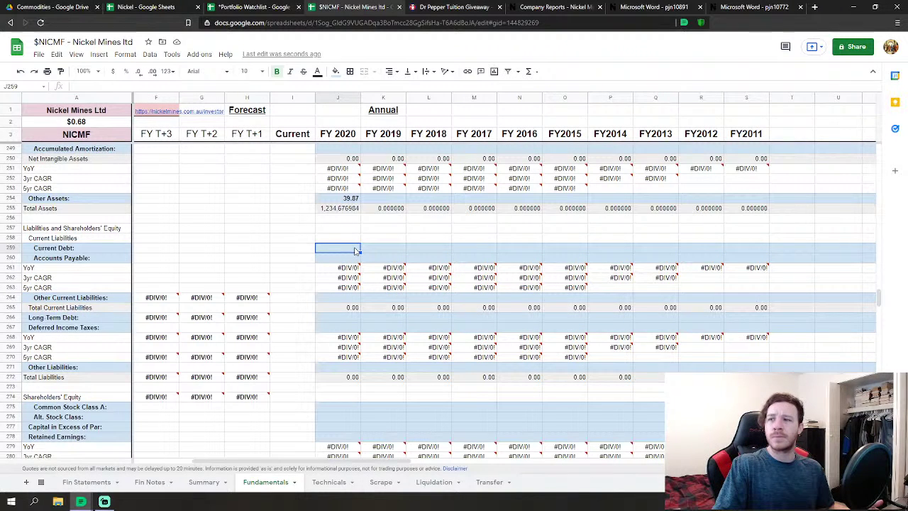
type("12")
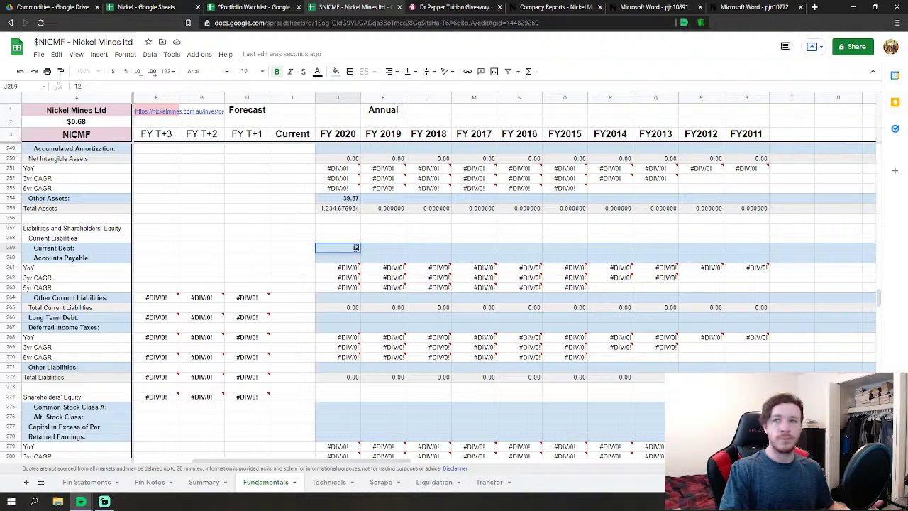
type(".857143")
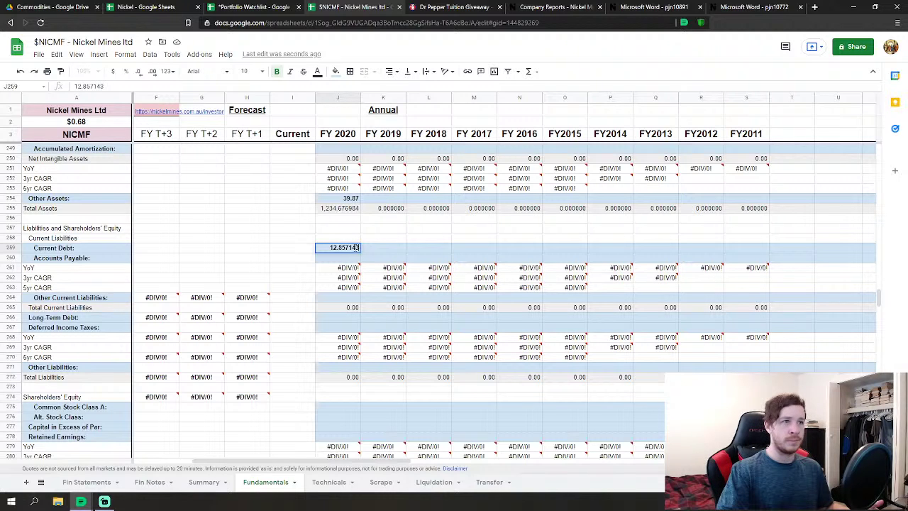
key("Return")
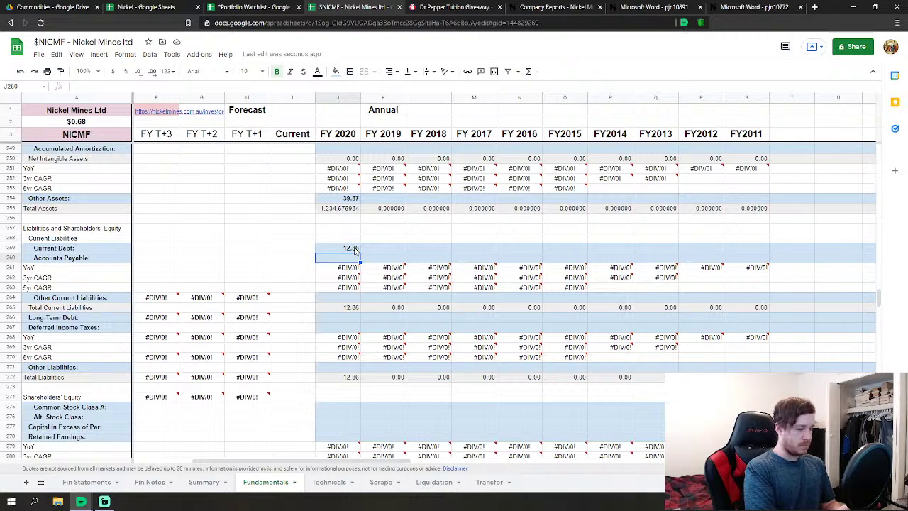
type("44.011105")
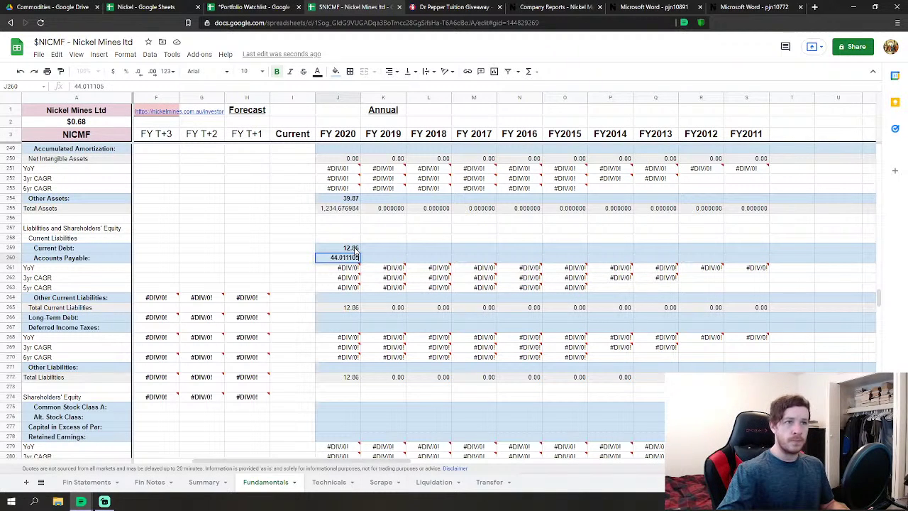
key("Return")
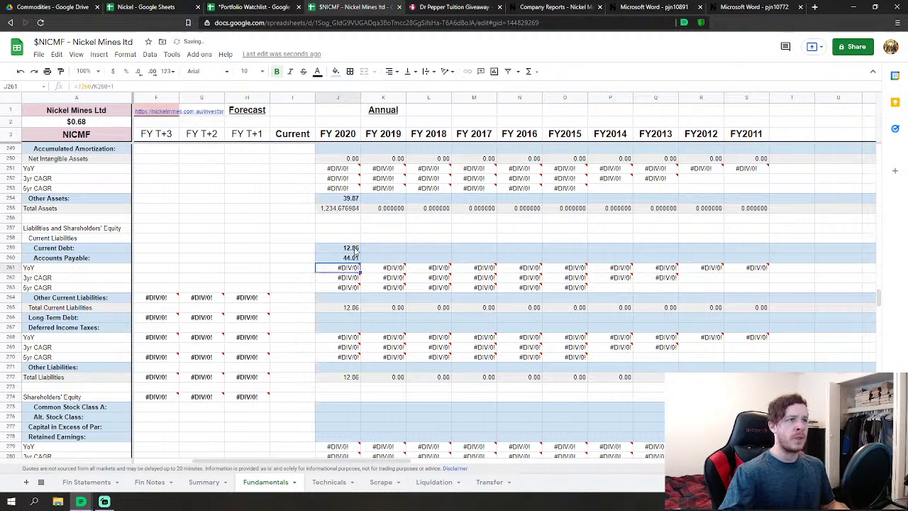
Enter 0.841 as the FY 2020 Other Current Liabilities.
key("Down")
key("Down")
key("Down")
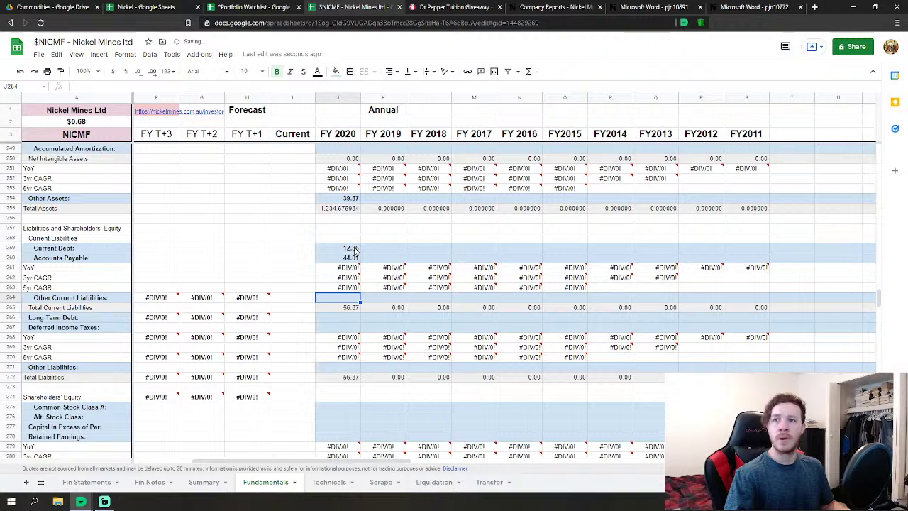
type("841")
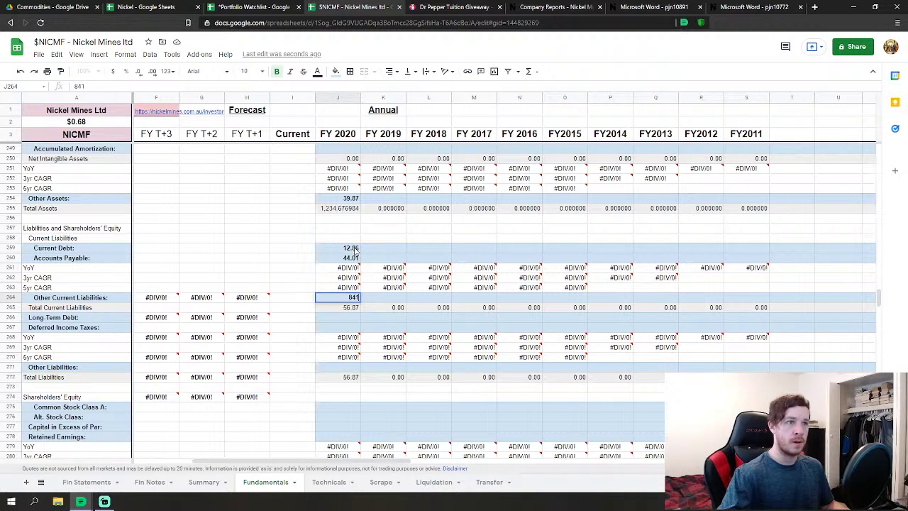
key("Return")
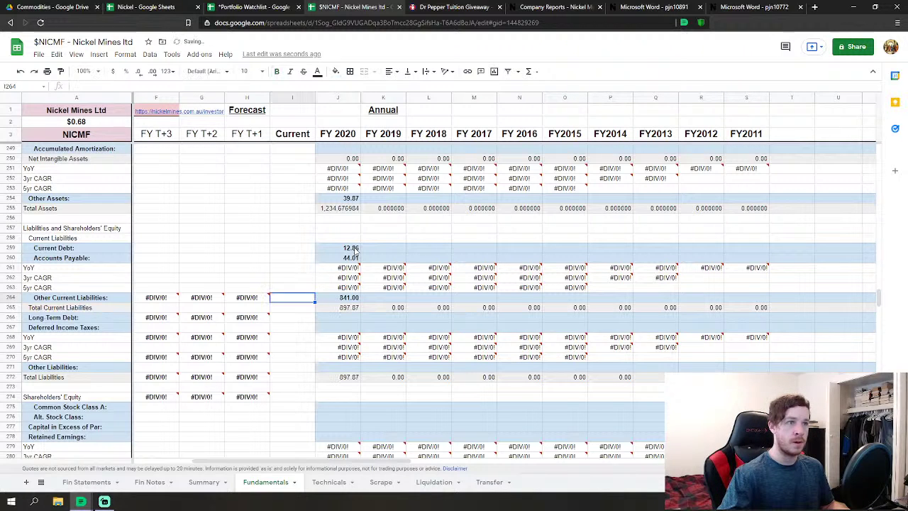
key("Up")
type(".841")
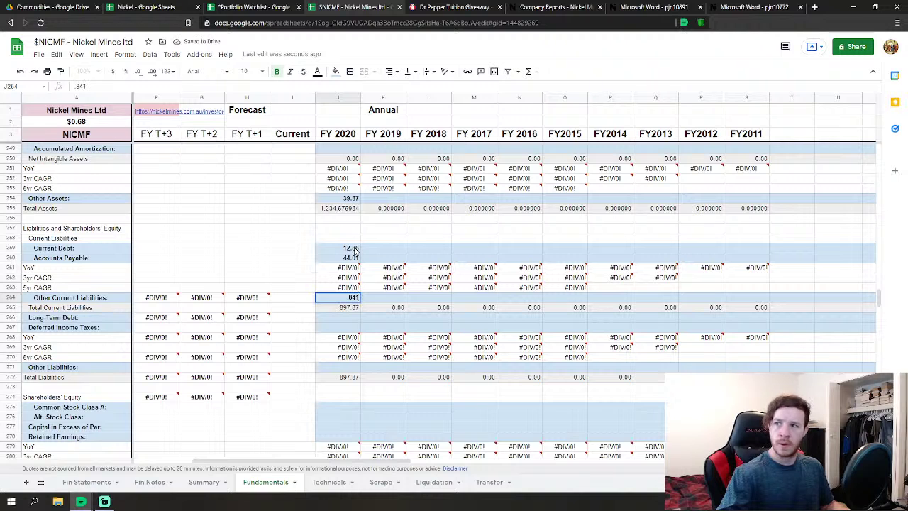
key("Return")
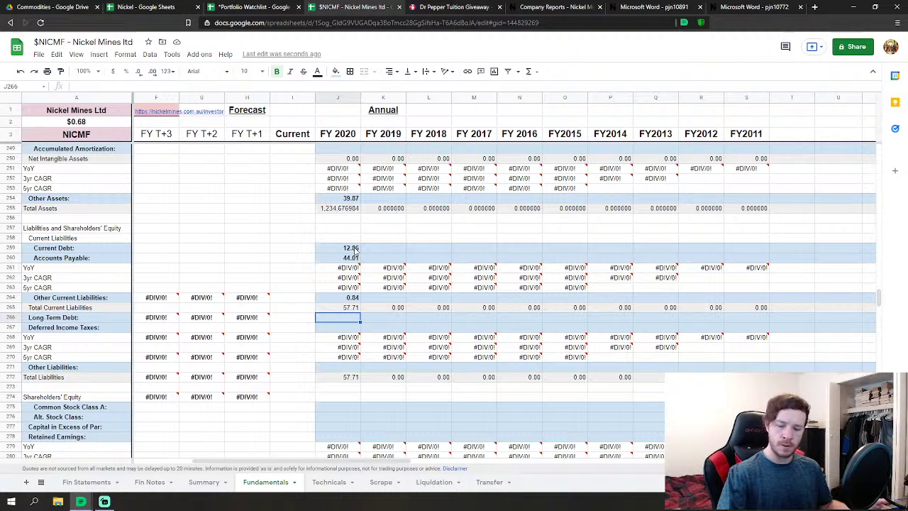
Enter 32.142857 as the FY 2020 Long Term Debt and 55.404895 as the Deferred Income Taxes.
type("32.")
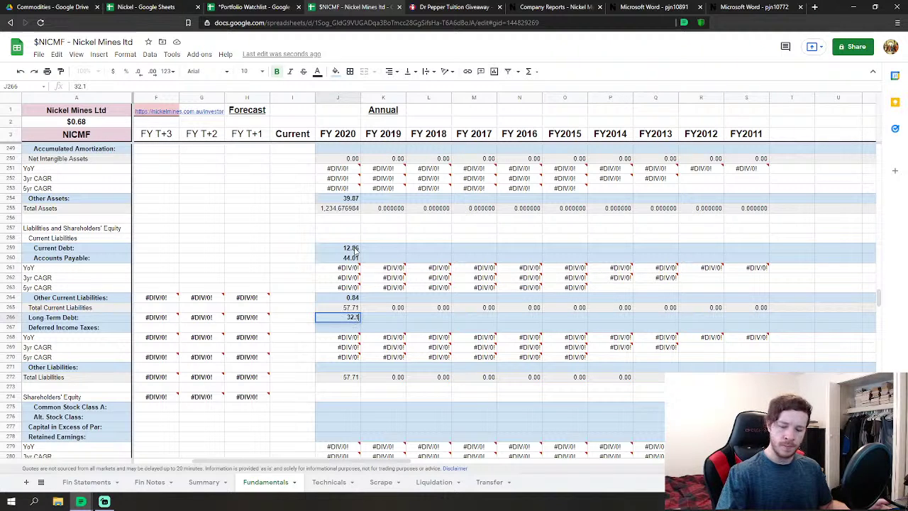
type("142857")
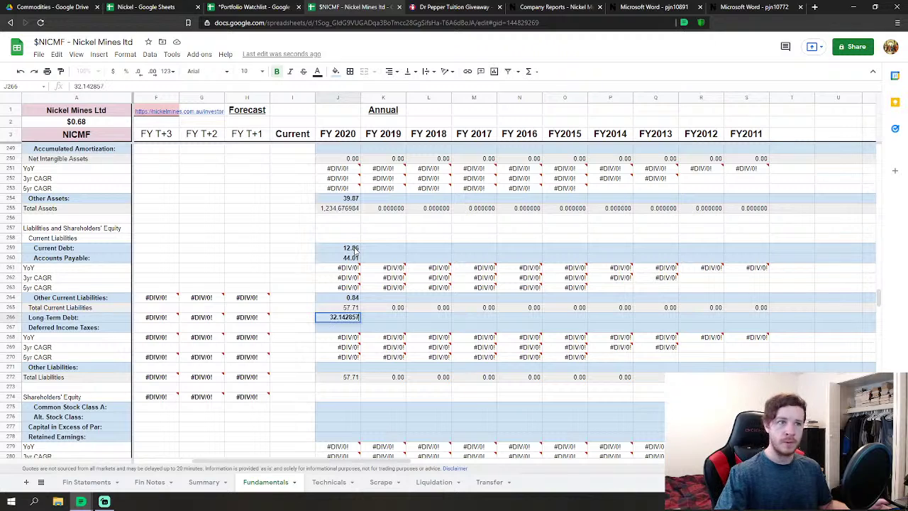
key("Return")
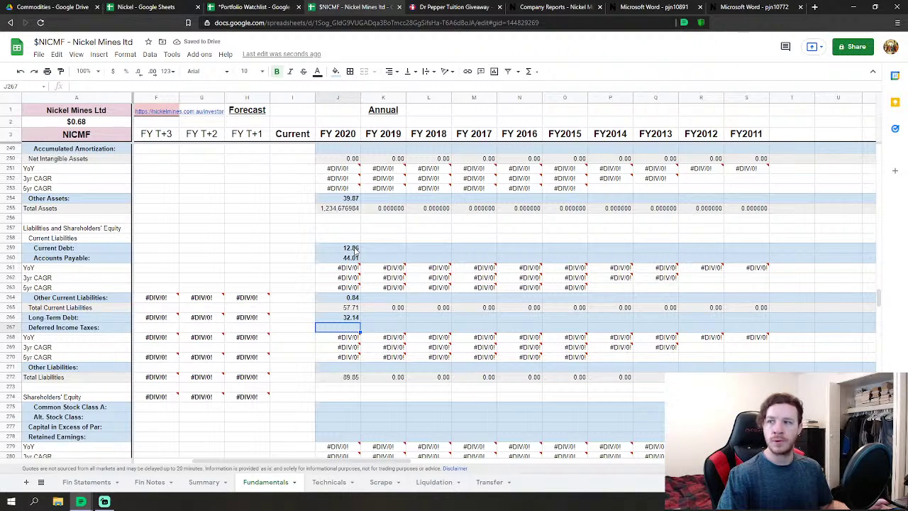
type("55")
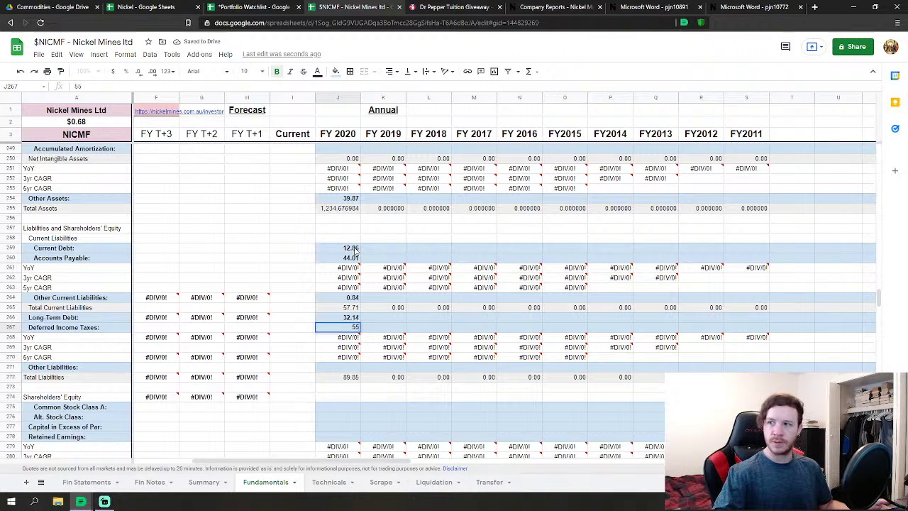
type(".404895")
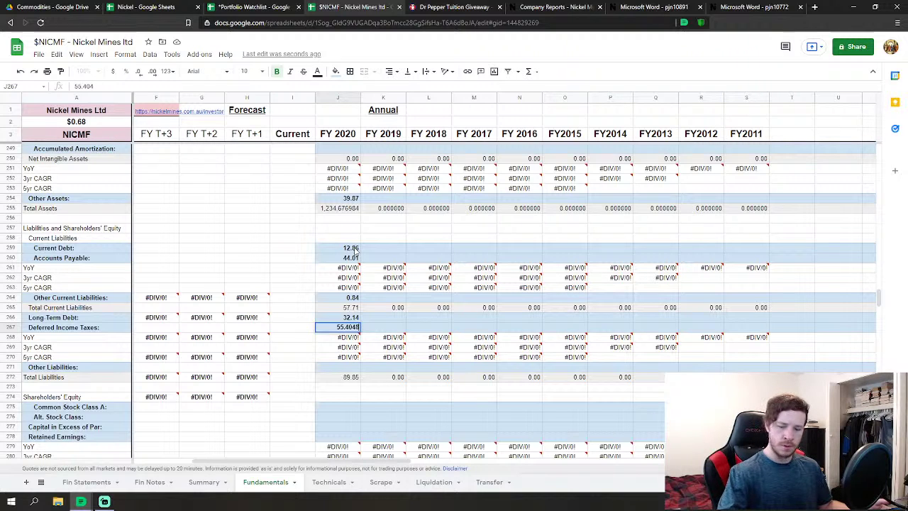
key("Return")
Enter 3.190833 as the FY 2020 Other Liabilities.
key("Down")
key("Down")
key("Down")
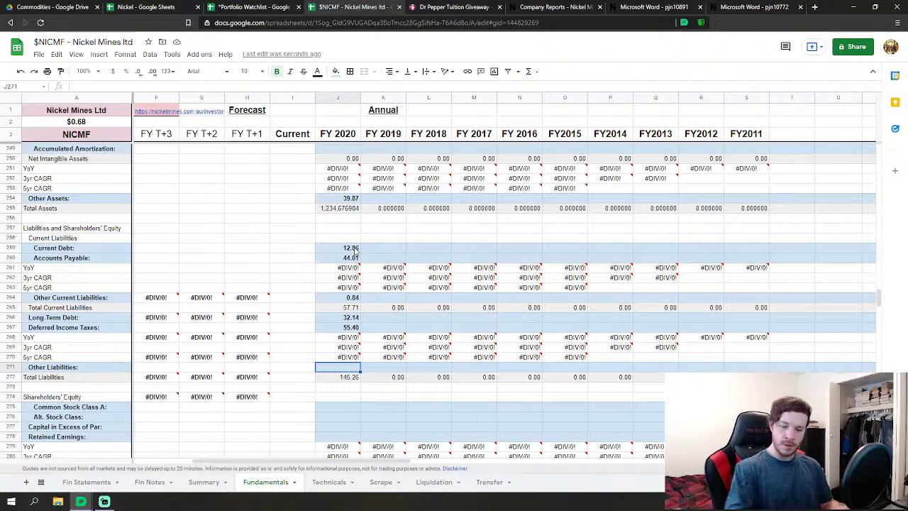
type("3190")
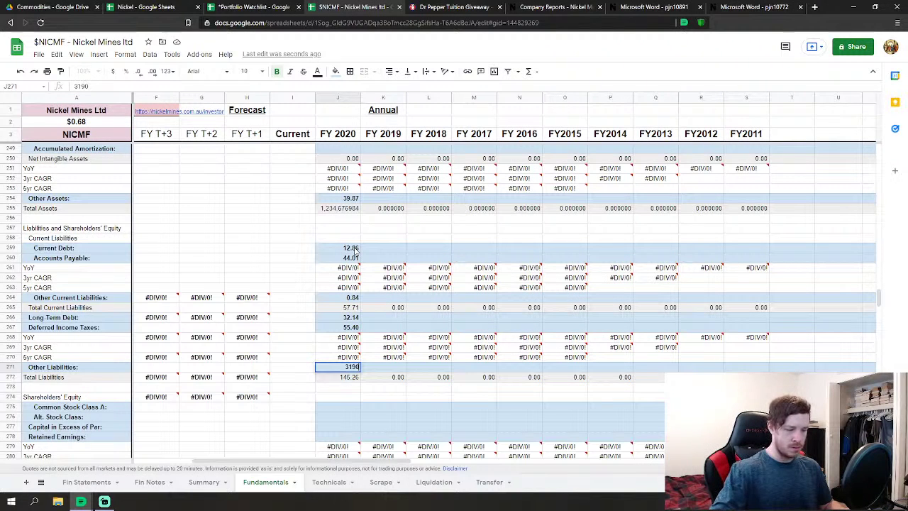
type("833")
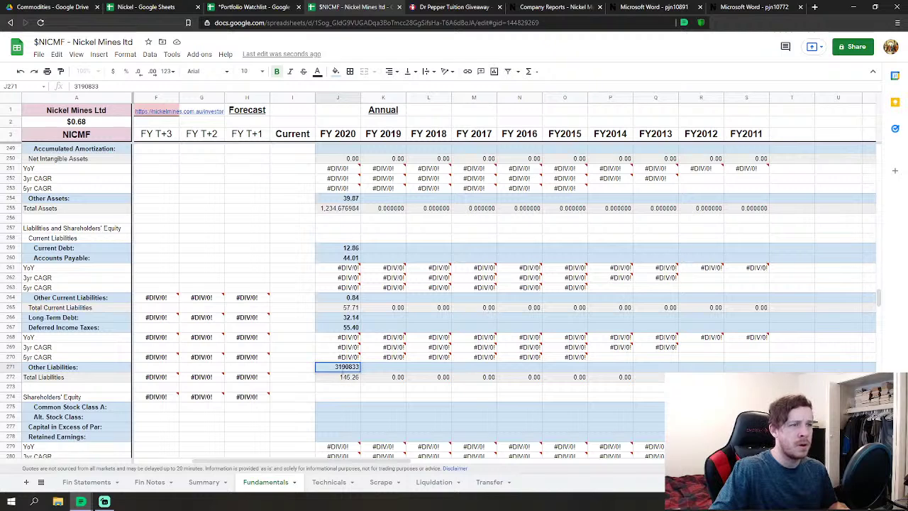
left_click(340, 366)
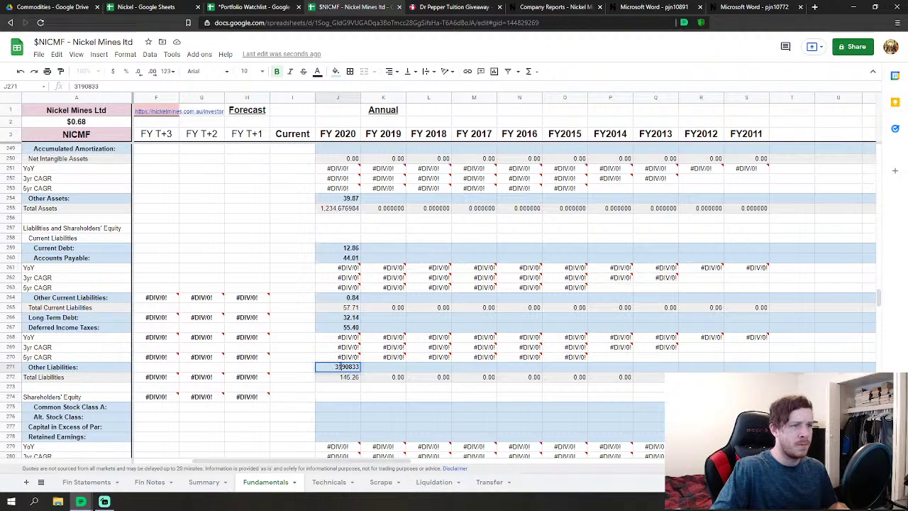
type(".")
key("Return")
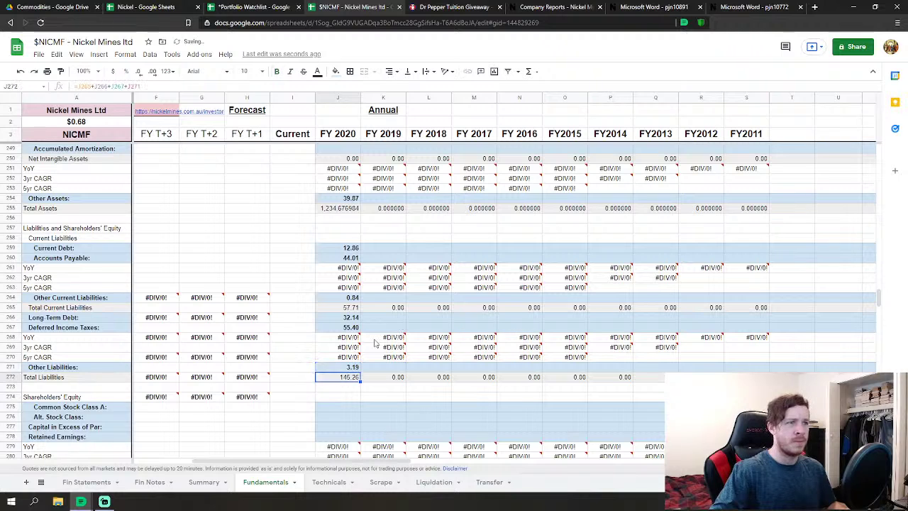
Format the entire Total Liabilities row to show six decimal places.
left_click(14, 377)
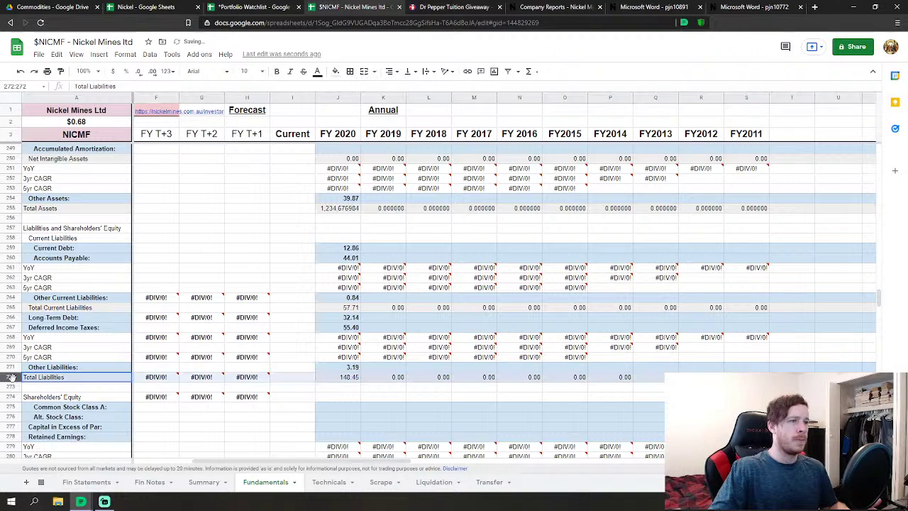
left_click(152, 74)
left_click(153, 75)
left_click(153, 74)
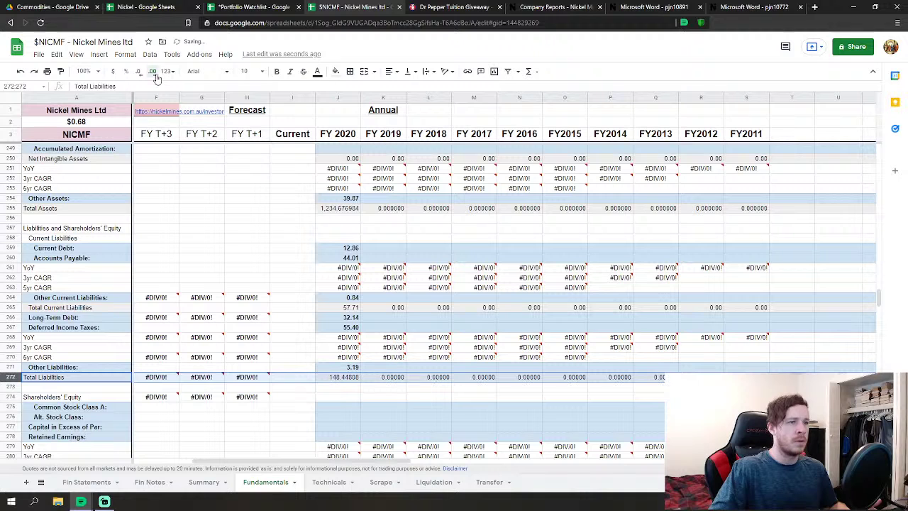
left_click(152, 74)
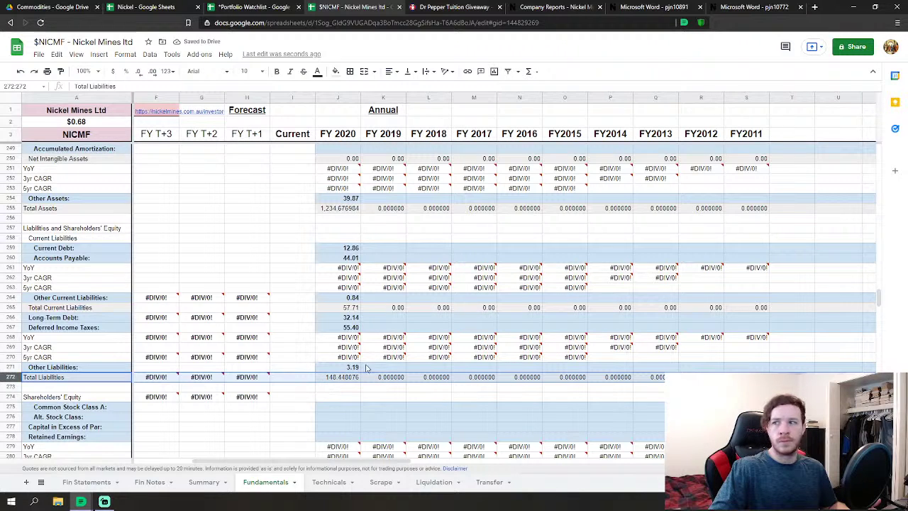
Enter 732.929135 as the FY 2020 Common Stock Class A under Shareholders' Equity.
scroll(397, 347, "down", 3)
left_click(339, 308)
scroll(339, 308, "down", 1)
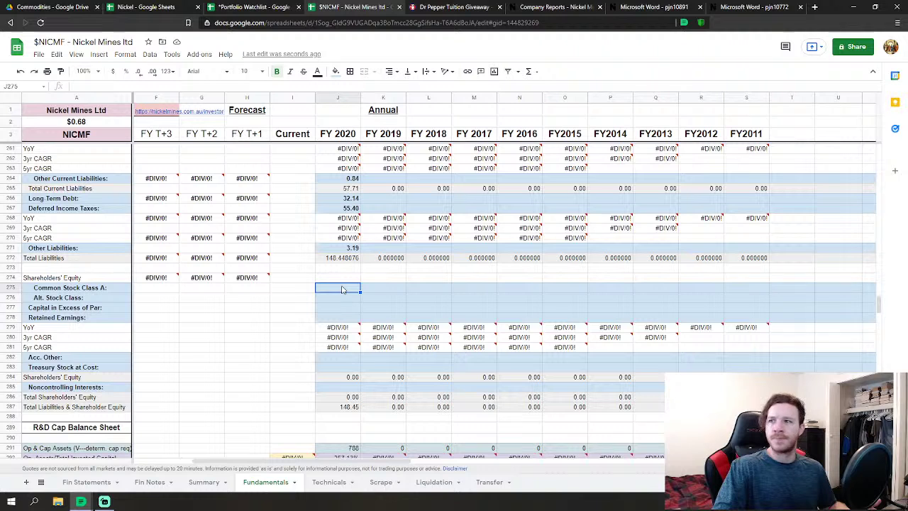
type("7")
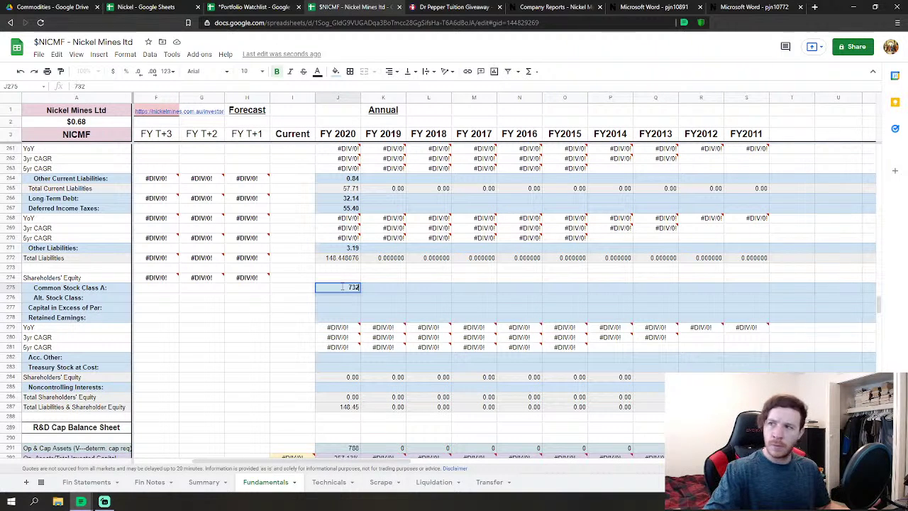
type("32.929135")
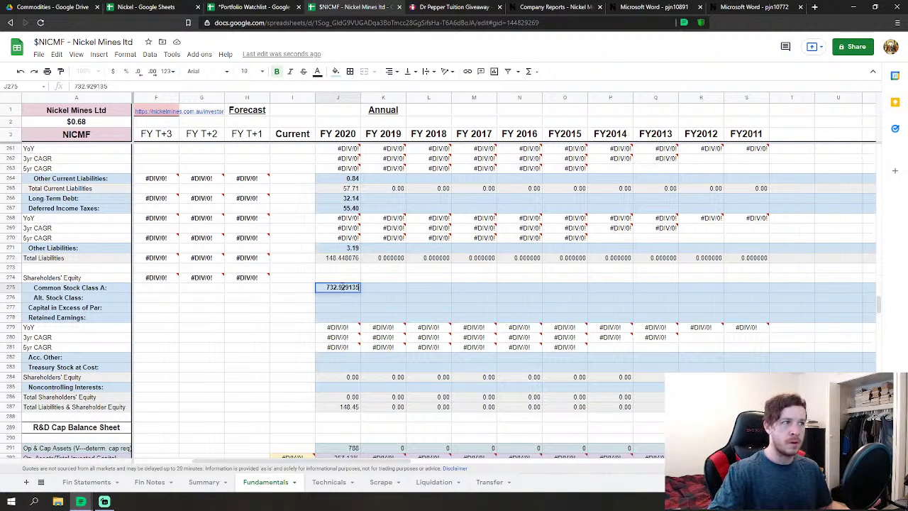
key("Return")
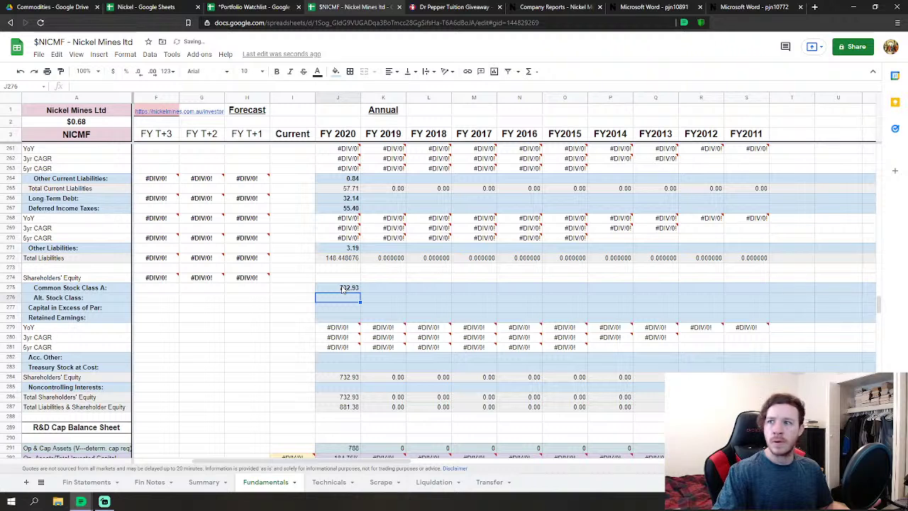
Enter 19.204534 as the FY 2020 Capital in Excess of Par under Shareholders' Equity.
key("Down")
type("19.")
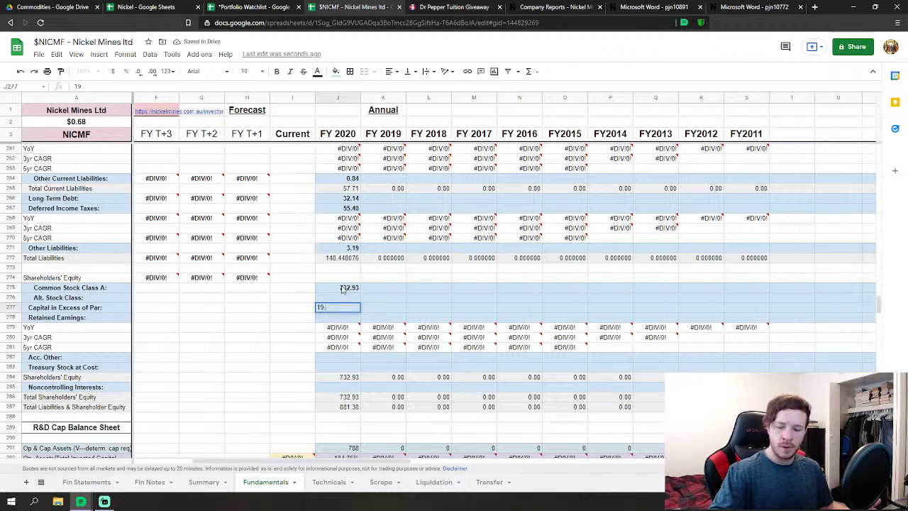
type("204534")
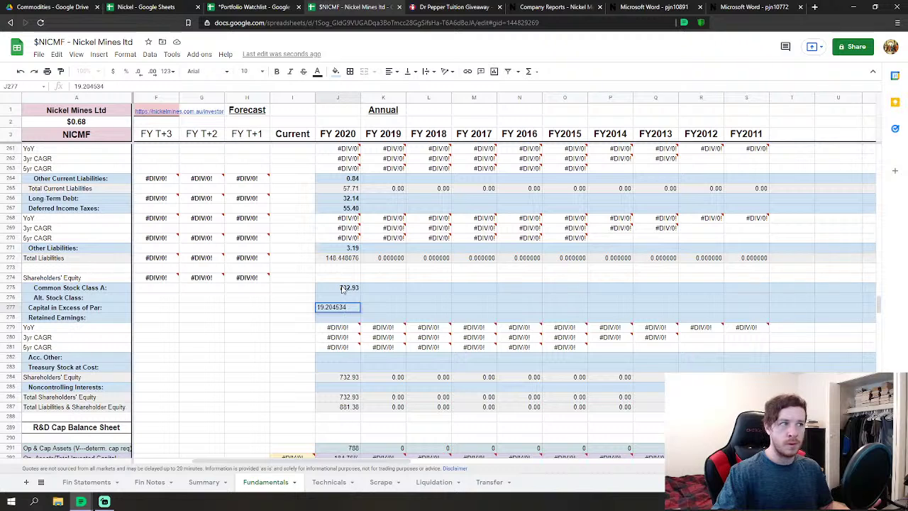
key("Return")
Enter 187.927099 as the FY 2020 Retained Earnings.
type("194")
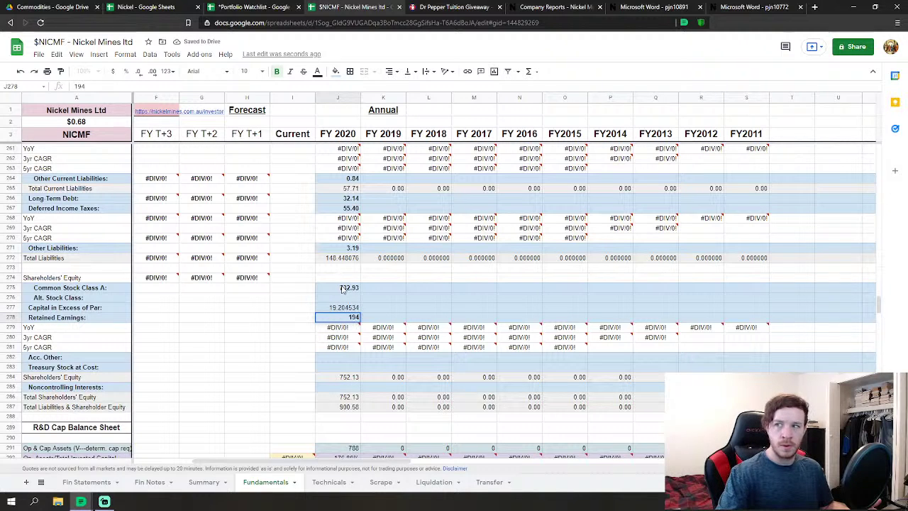
key("BackSpace")
type("87")
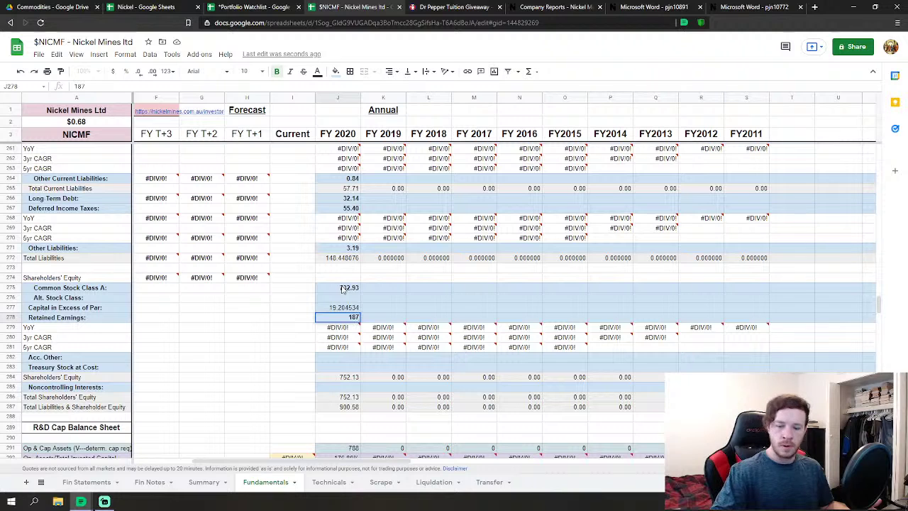
type(".927")
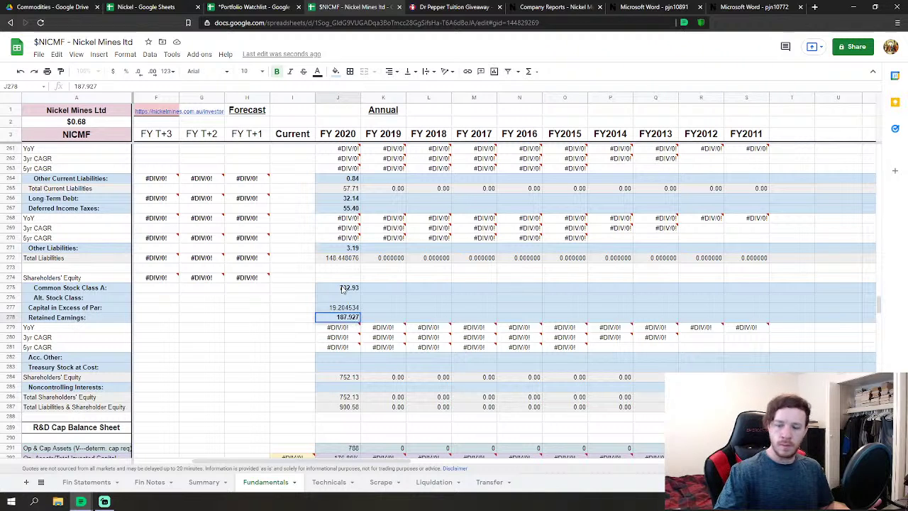
type("099")
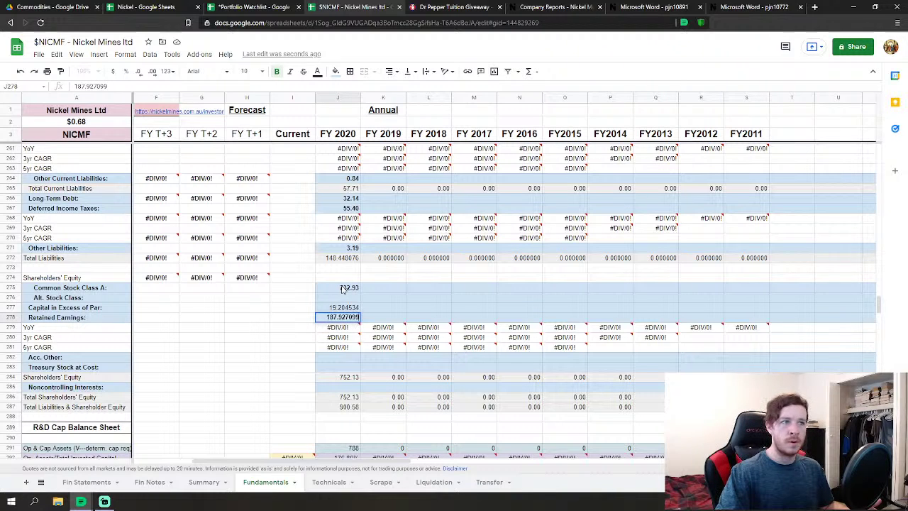
key("Return")
Enter 146.168140 as the FY 2020 Noncontrolling Interests.
key("Down")
key("Down")
key("Down")
key("Down")
key("Down")
key("Down")
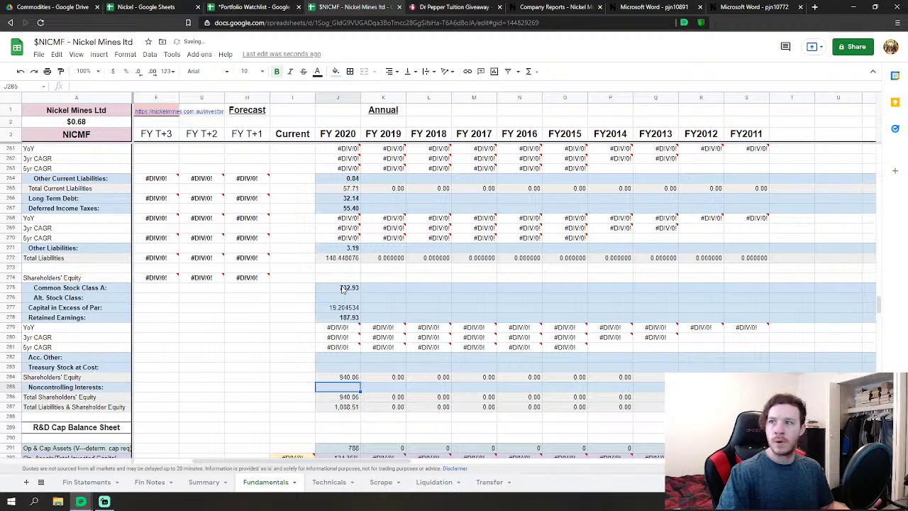
type("146")
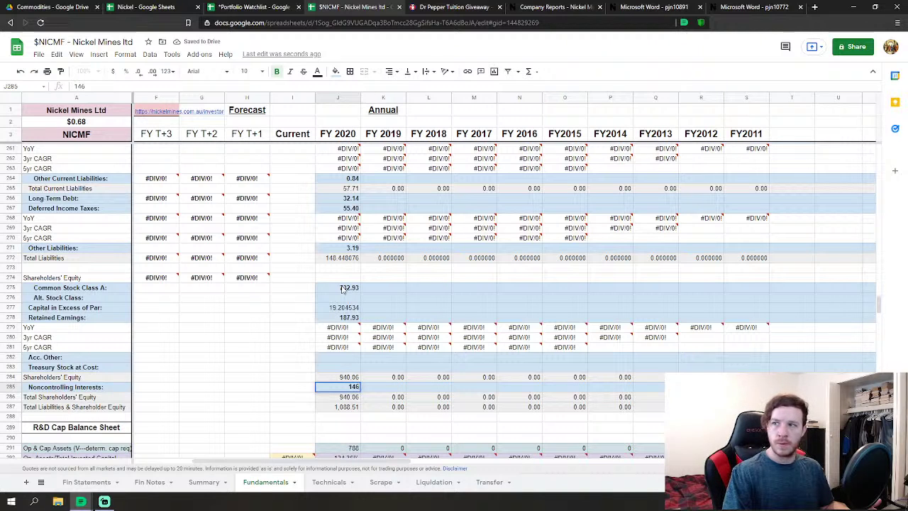
type(".168140")
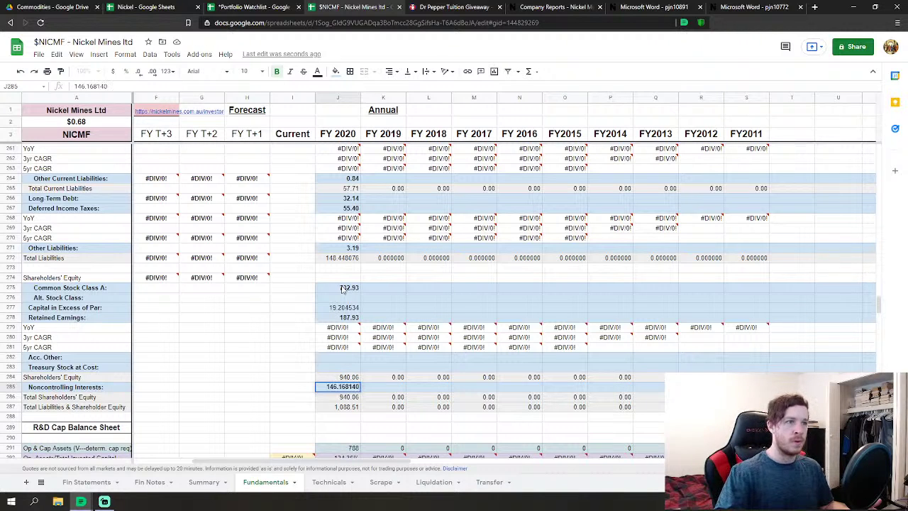
key("Return")
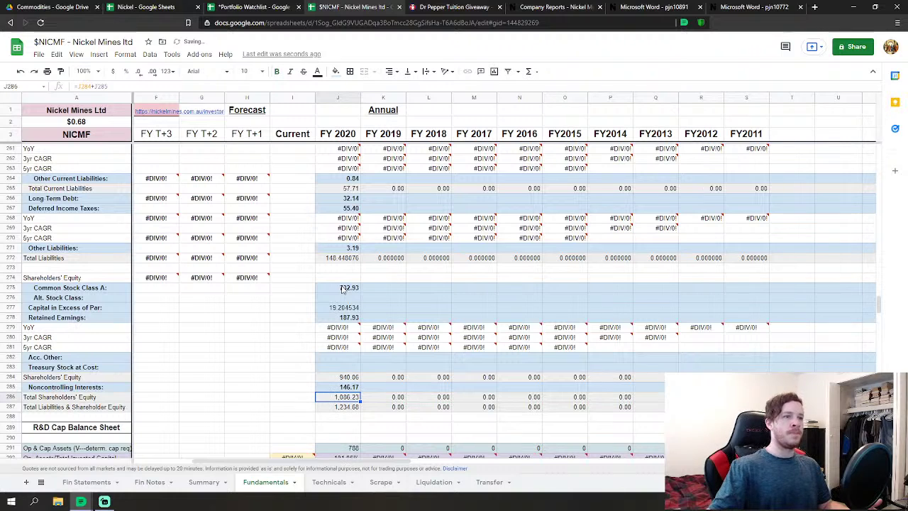
Format the entire Shareholders' Equity subtotal row to show six decimal places.
left_click(11, 378)
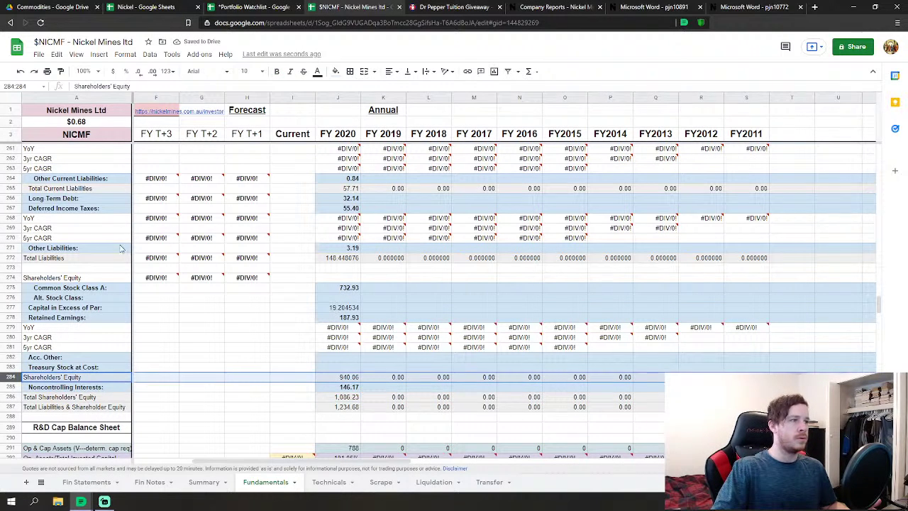
left_click(152, 72)
left_click(152, 71)
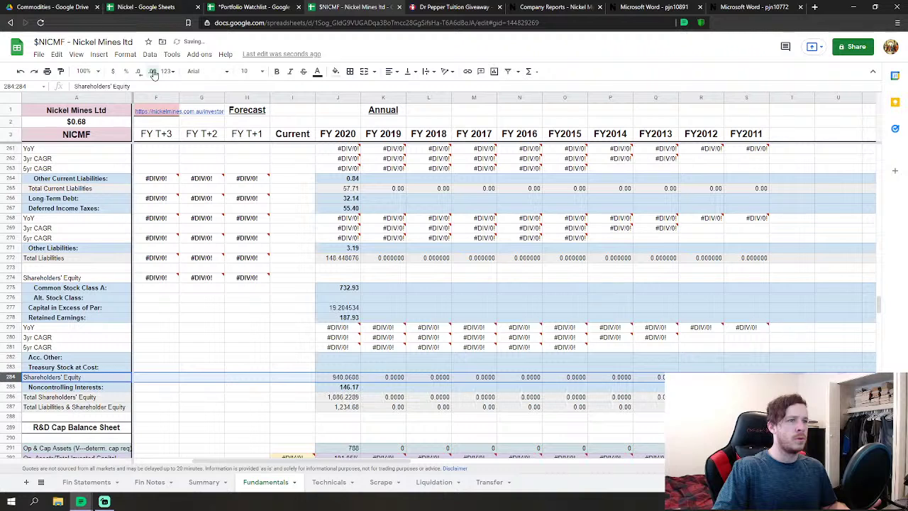
left_click(152, 71)
left_click(153, 72)
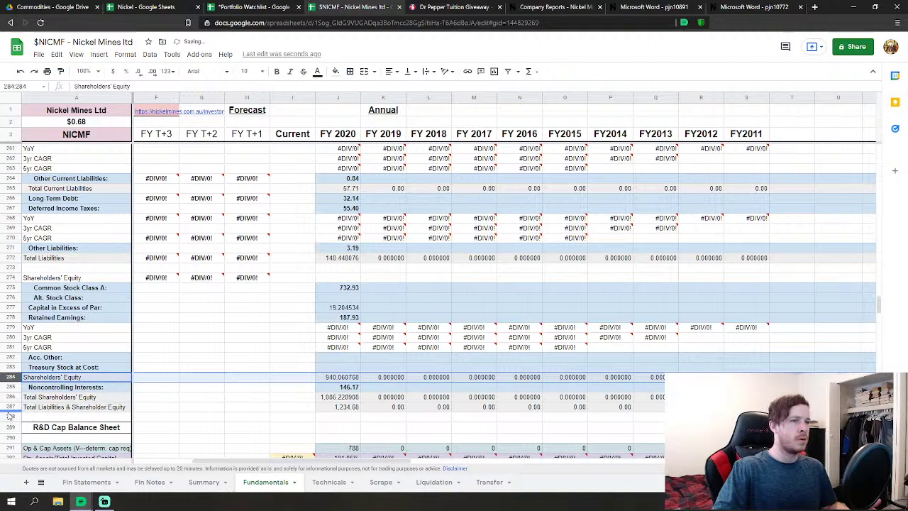
Format the entire Total Liabilities & Shareholder Equity row to show six decimal places.
left_click(9, 407)
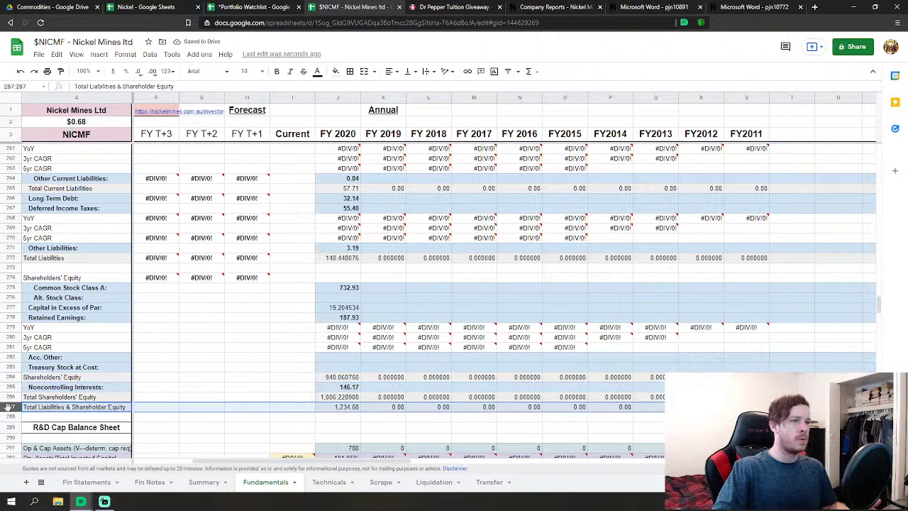
left_click(153, 72)
left_click(152, 72)
left_click(153, 72)
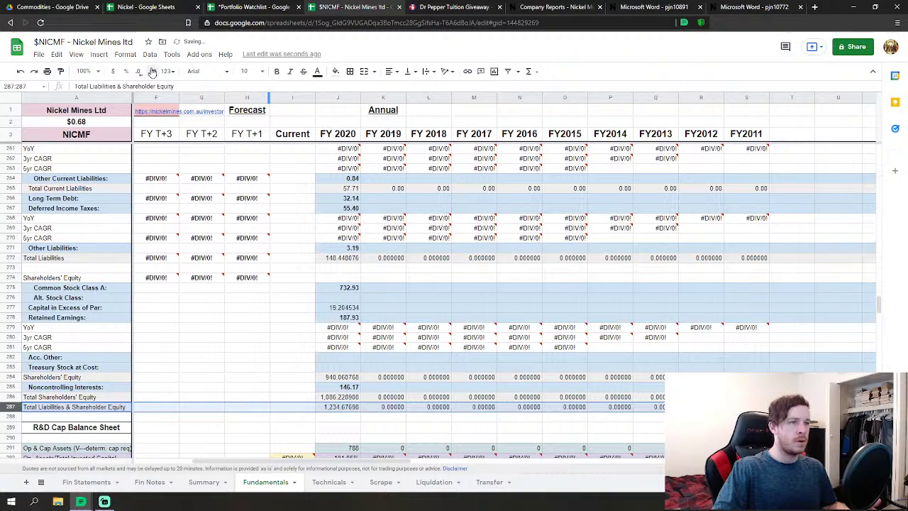
left_click(152, 72)
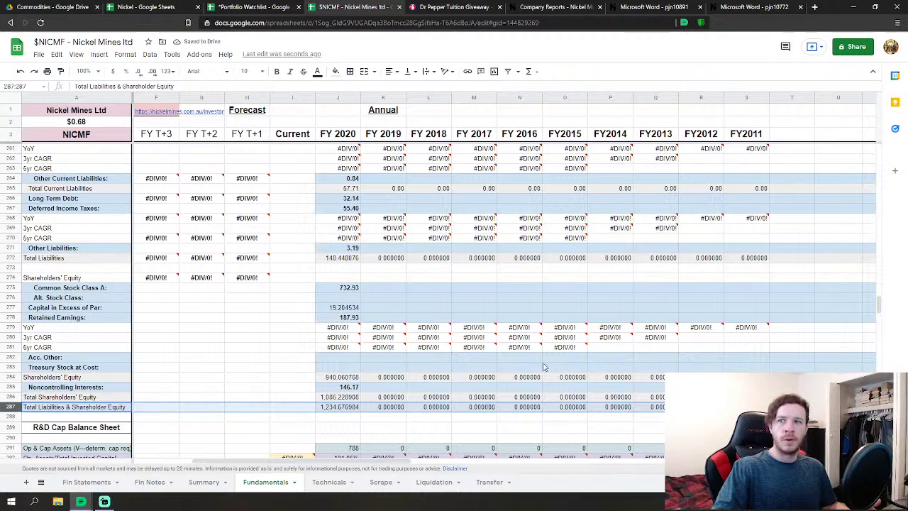
left_click(418, 419)
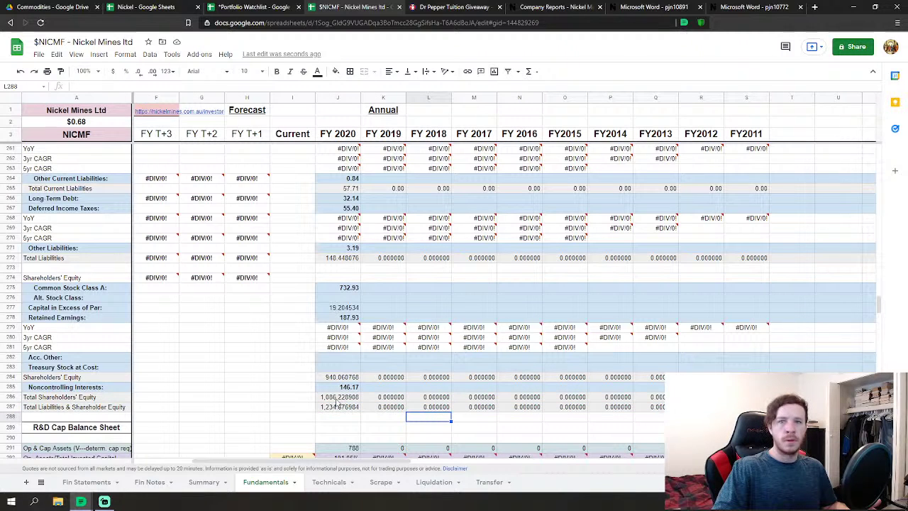
Enter 236.05916 as the FY 2019 Revenues in the Income Statements section.
scroll(438, 389, "up", 4)
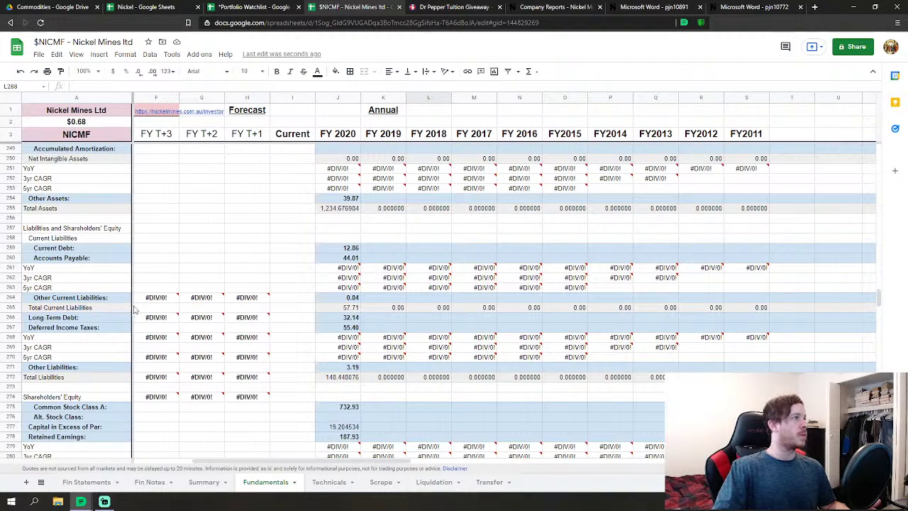
left_click(254, 248)
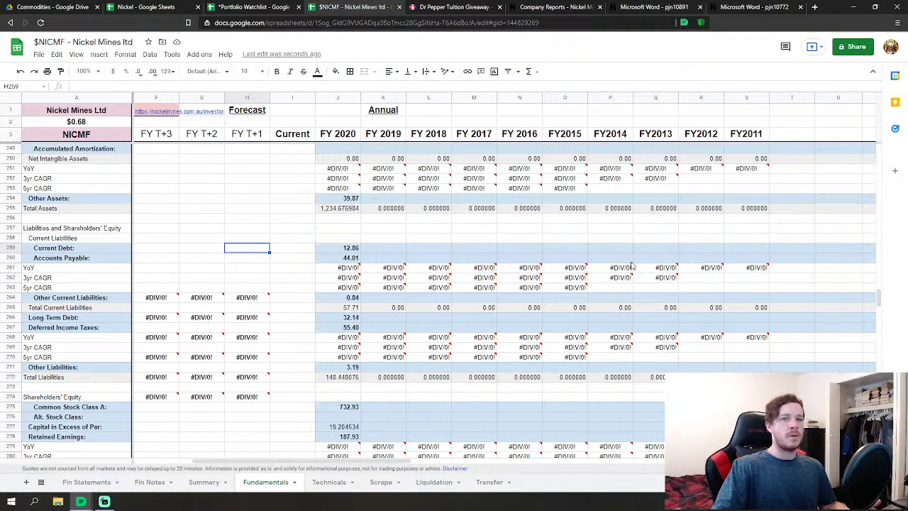
left_click_drag(878, 302, 844, 167)
left_click(384, 192)
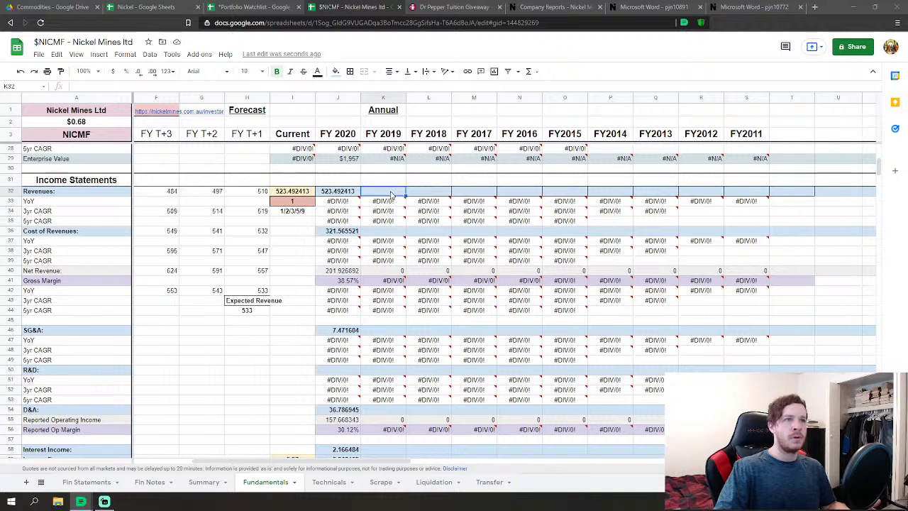
type("236")
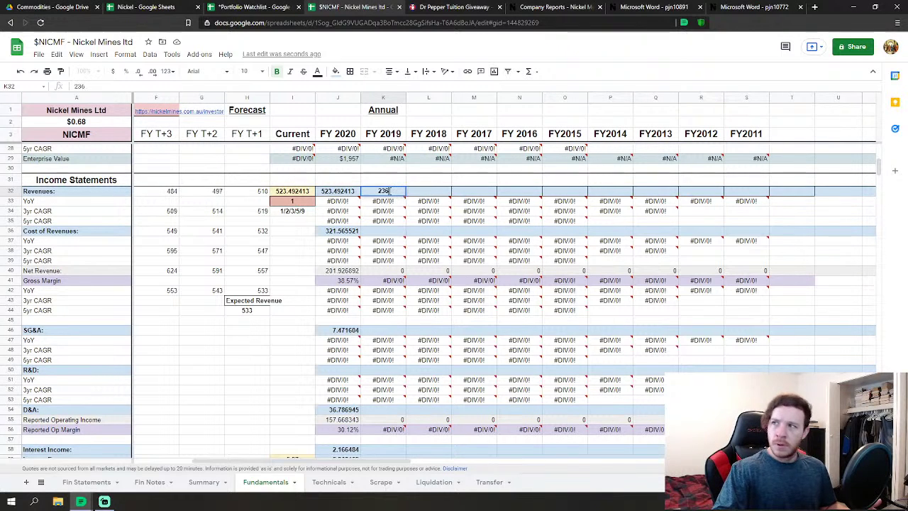
type(".059")
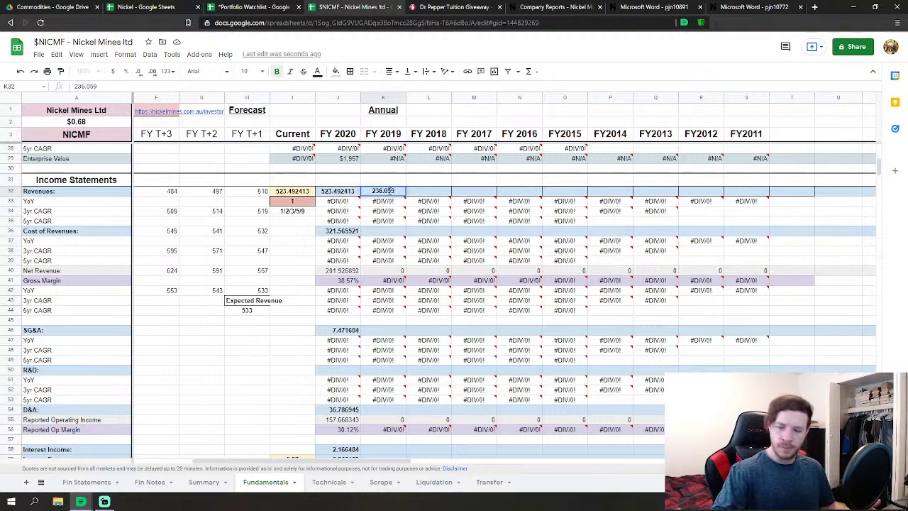
type("16")
key("Return")
Enter 136.207419 as the FY 2019 Cost of Revenues.
key("Down")
key("Down")
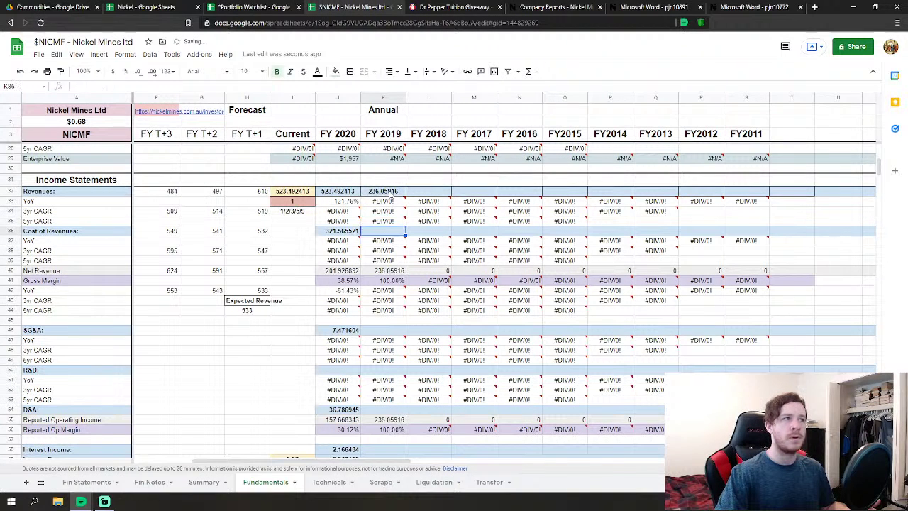
type("136")
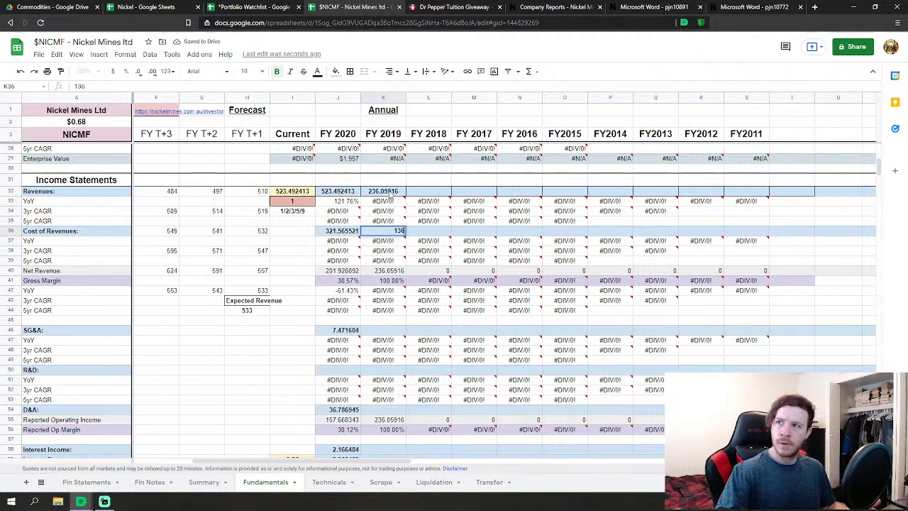
type(".207419")
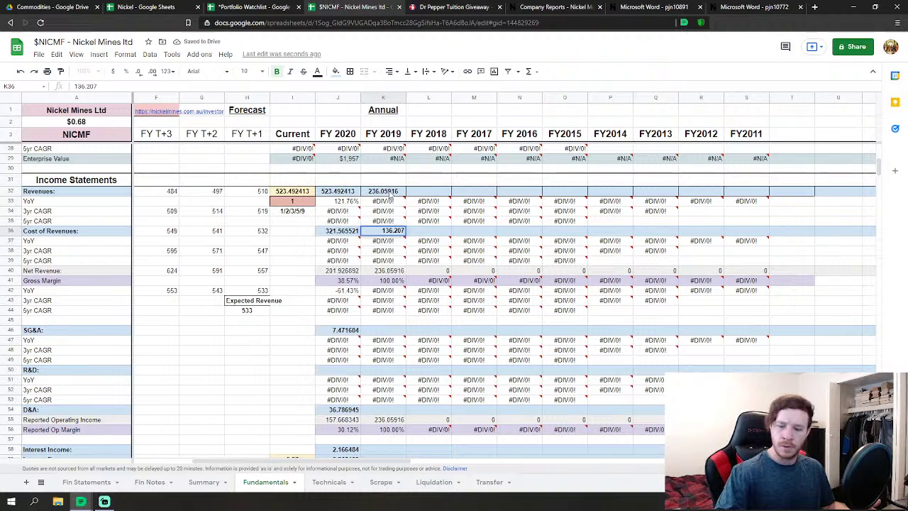
key("Return")
Enter 2.677905 as the FY 2019 SG&A expense.
key("Down")
key("Down")
key("Down")
key("Down")
key("Down")
key("Down")
key("Down")
key("Down")
key("Down")
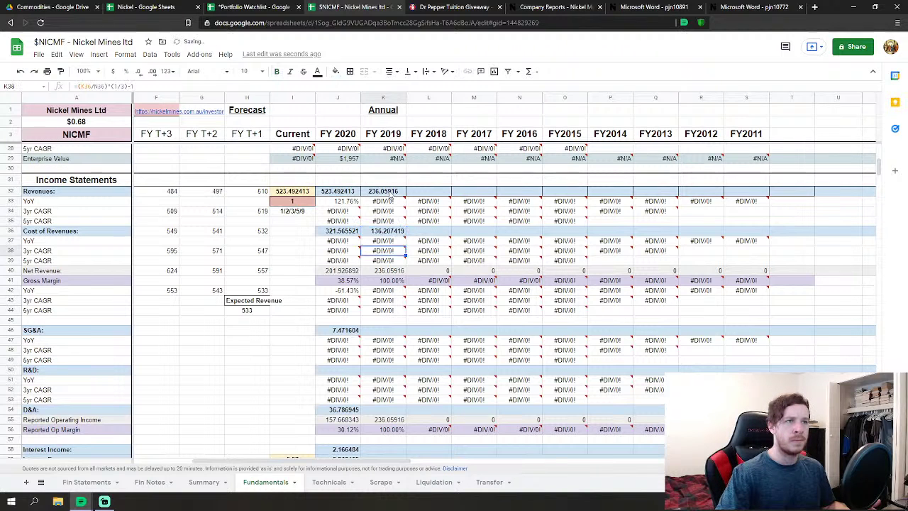
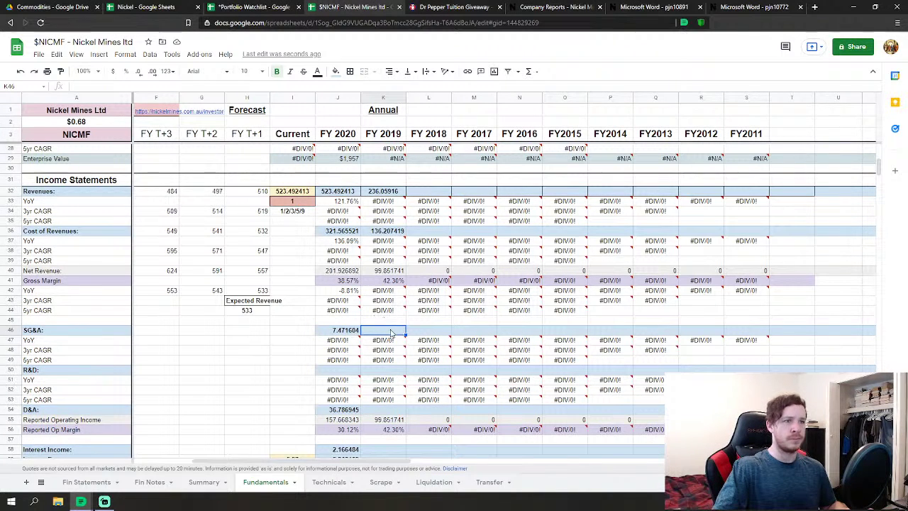
type("2")
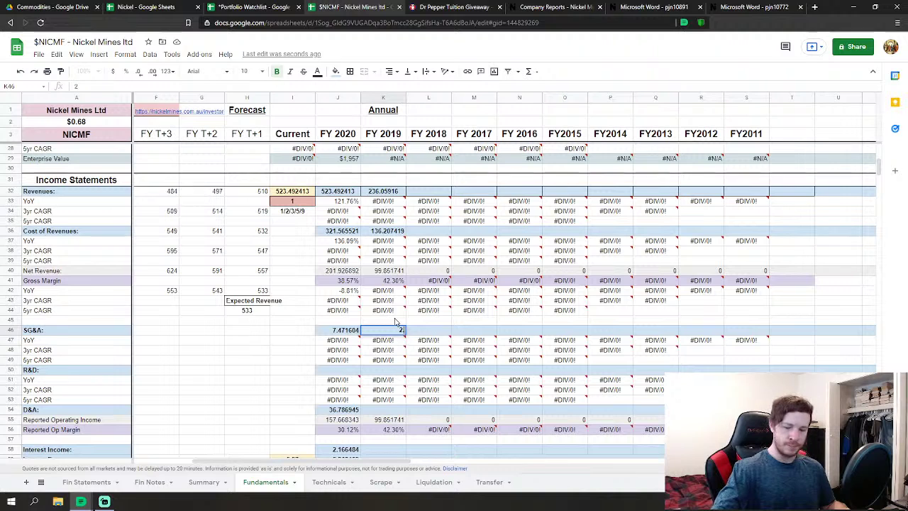
type(".877905")
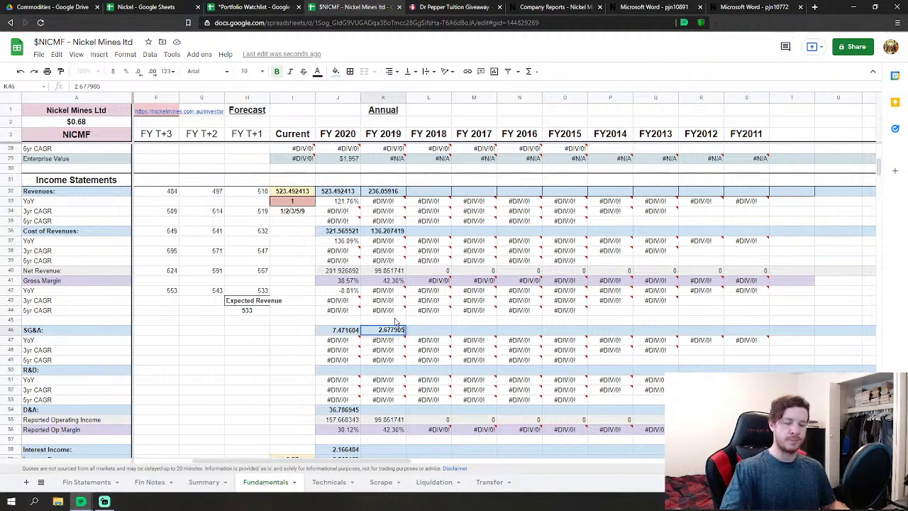
key("Return")
Enter 16.419372 as the FY 2019 D&A expense.
key("Down")
key("Down")
key("Down")
key("Down")
key("Down")
key("Down")
key("Down")
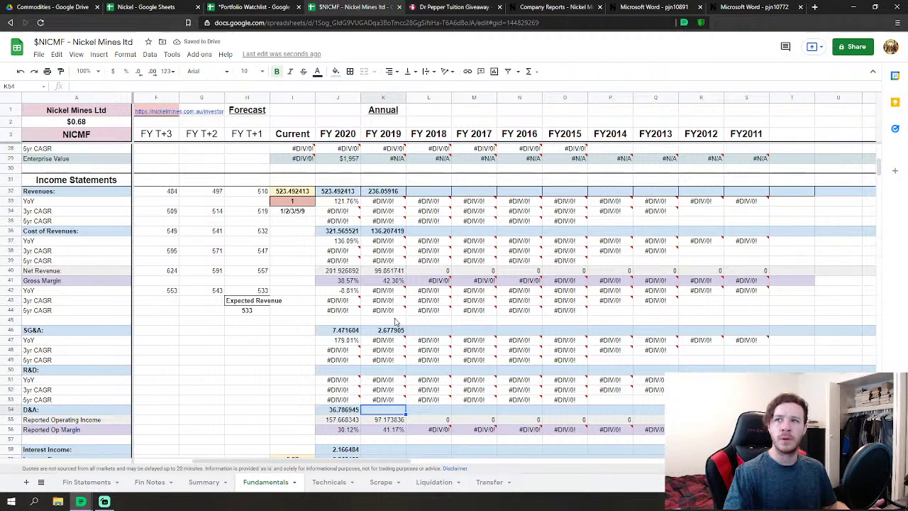
type("16")
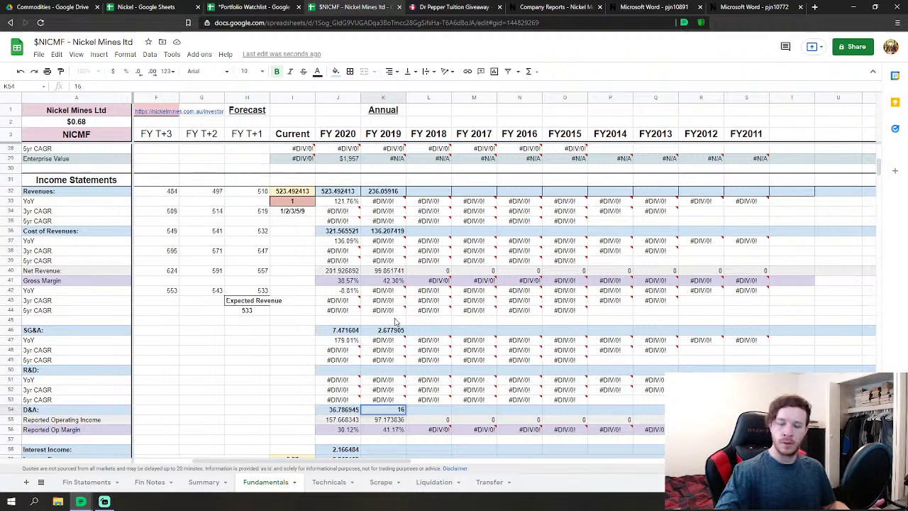
type(".419")
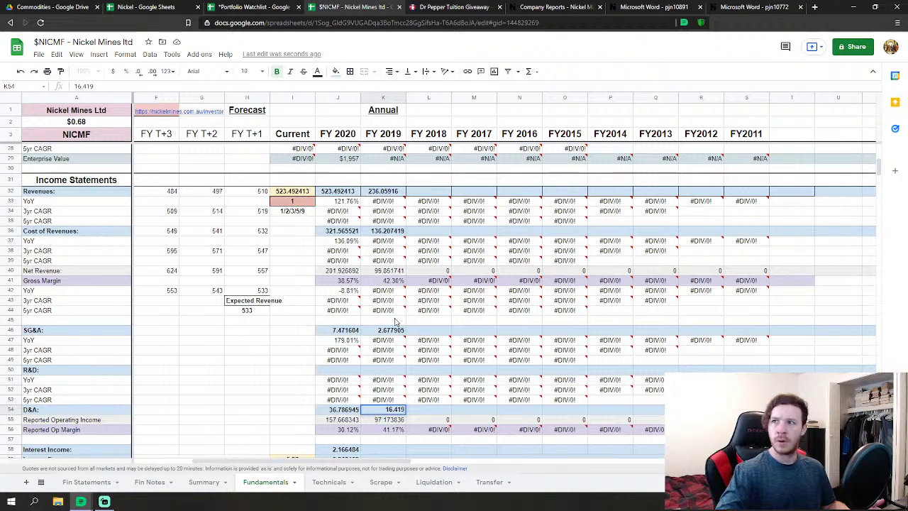
type("372")
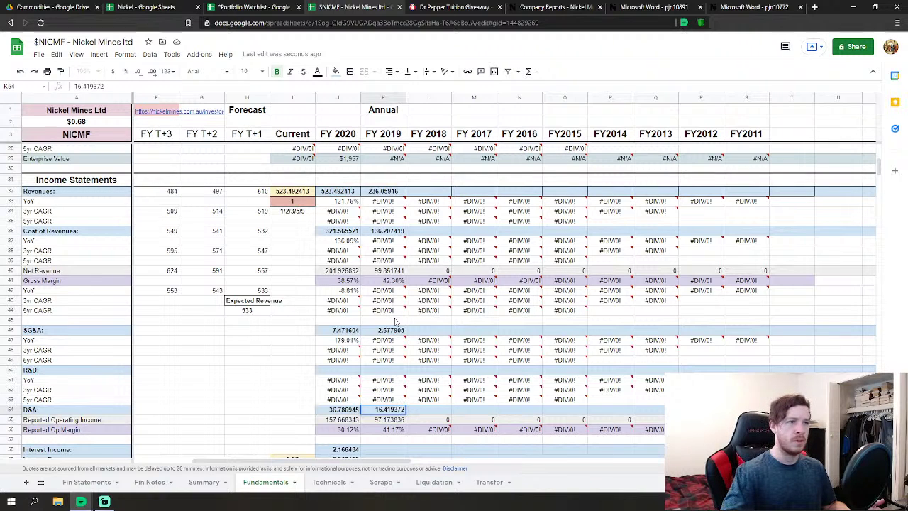
key("Return")
Enter 13.035913 as the FY 2019 Interest Income and 2.336467 as the FY 2019 Interest Expense.
scroll(395, 334, "down", 4)
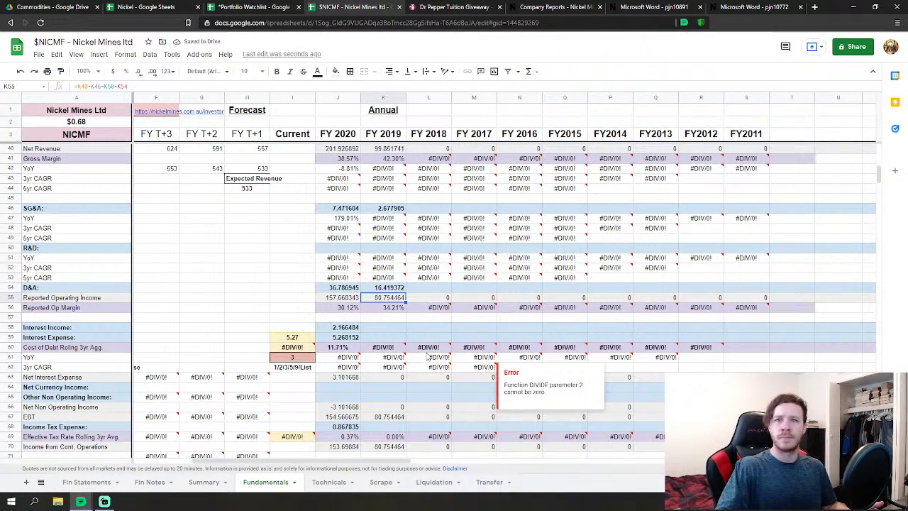
left_click(394, 329)
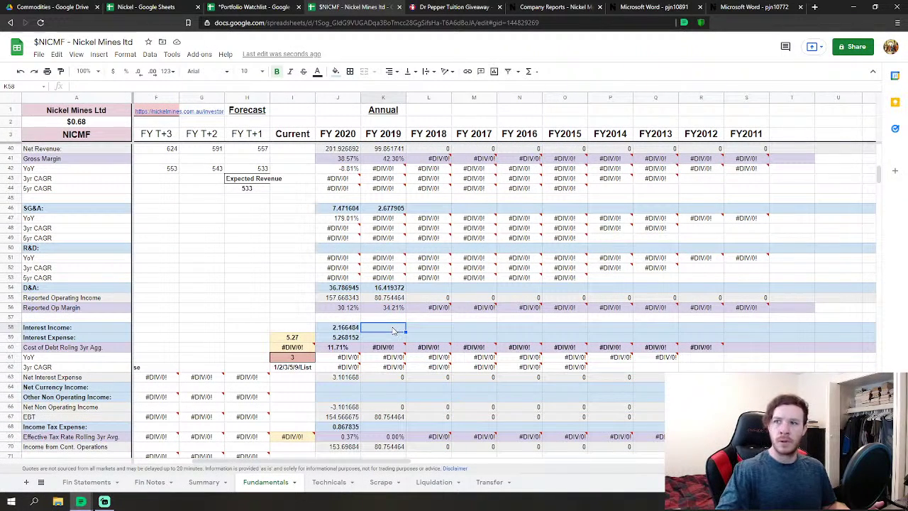
type("13.03")
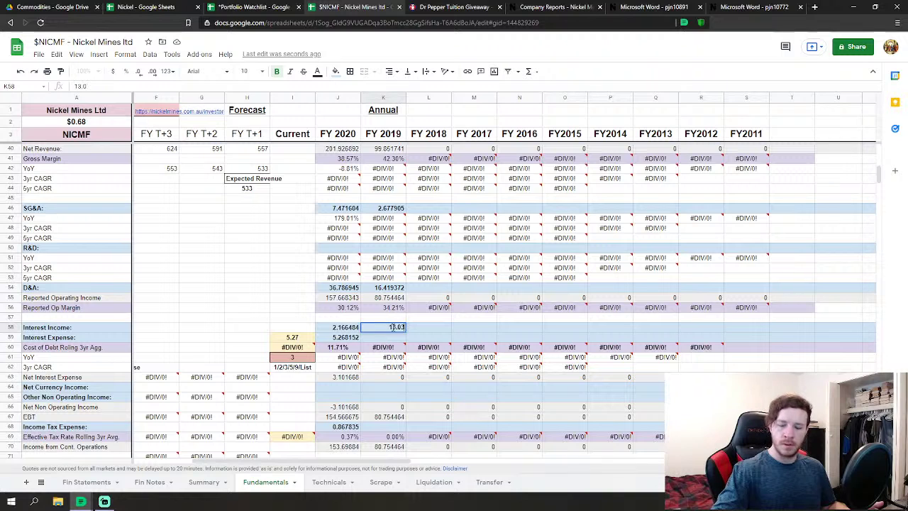
type("5913")
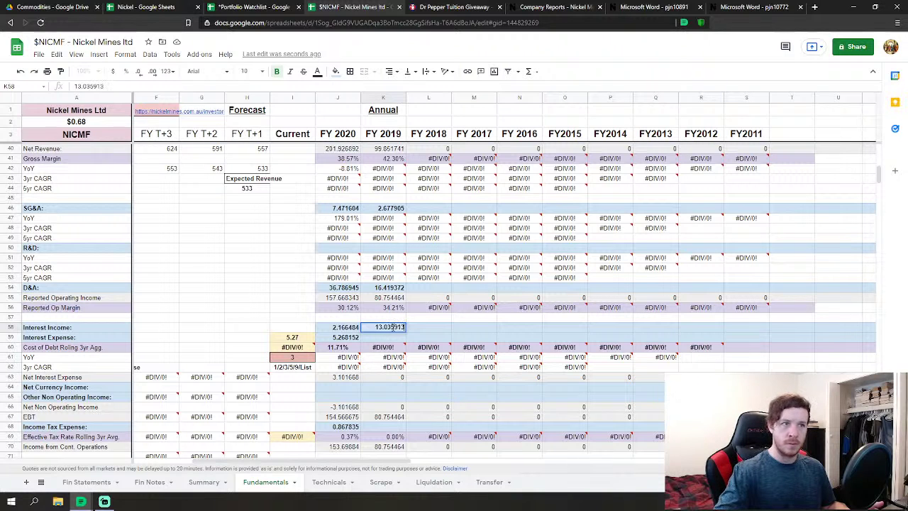
key("Return")
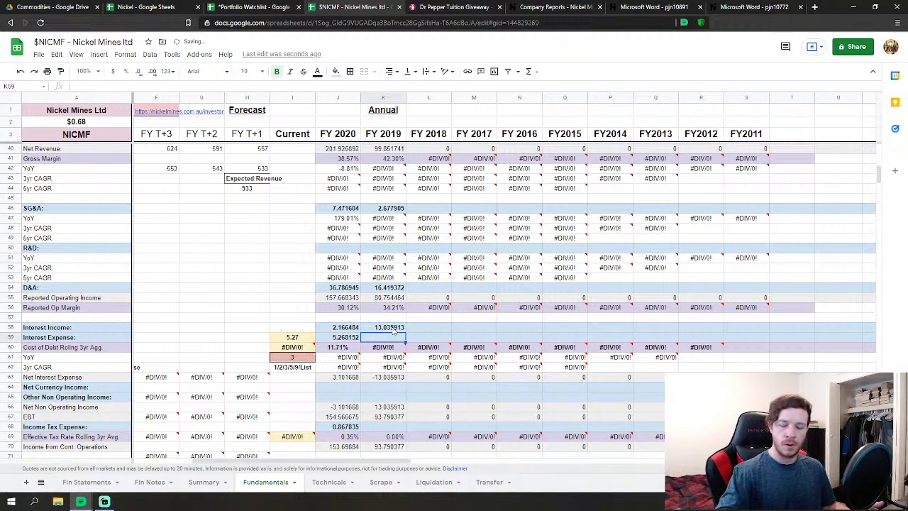
type("2.336467")
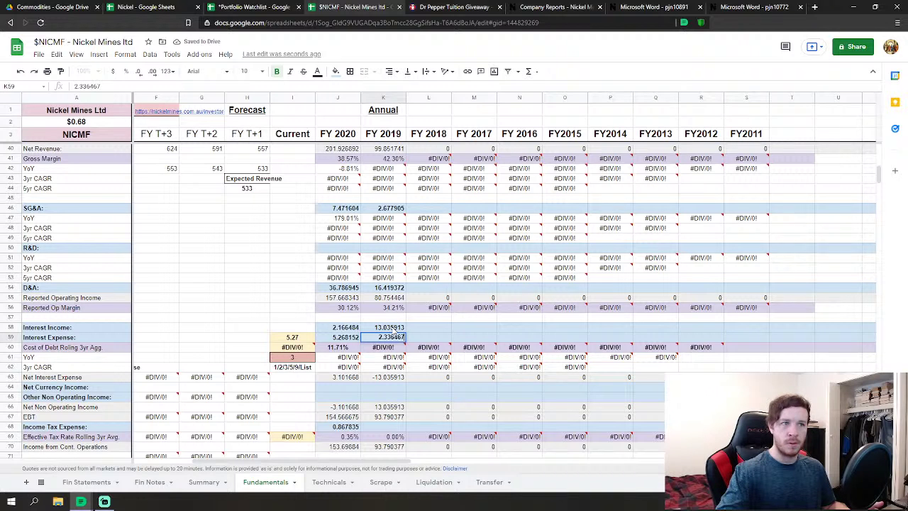
key("Return")
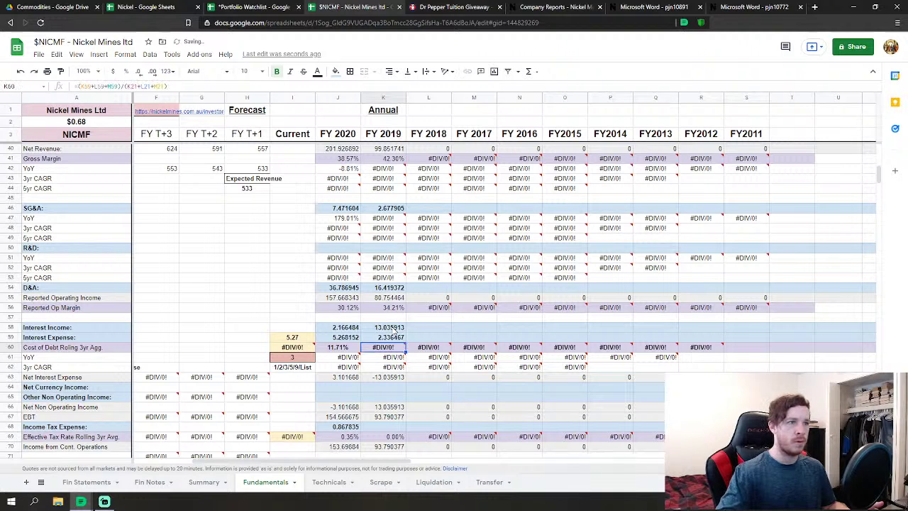
Enter .173476 as the FY 2019 Income Tax Expense.
key("Down")
key("Down")
scroll(396, 332, "down", 3)
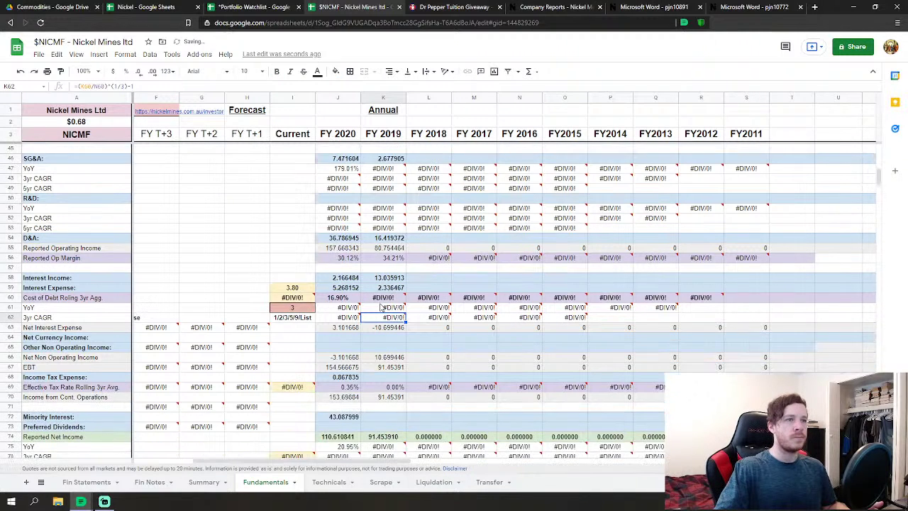
left_click(399, 308)
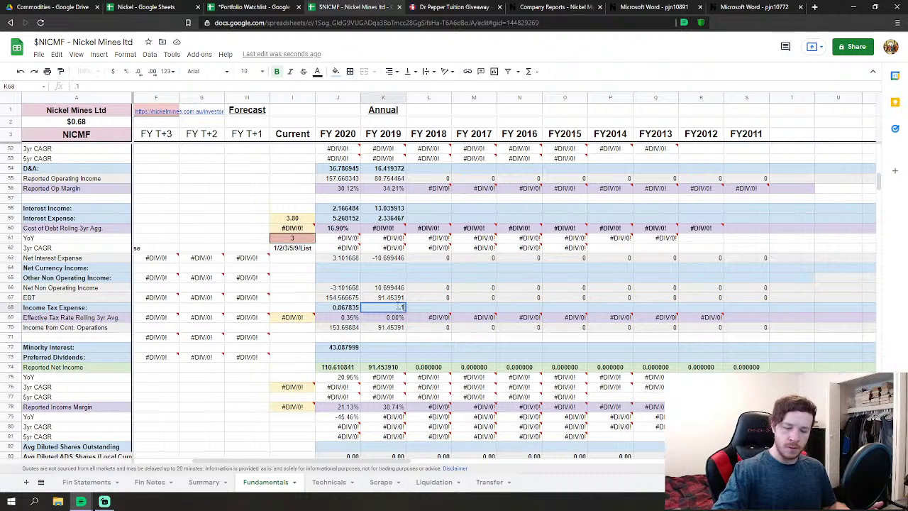
type(".173476")
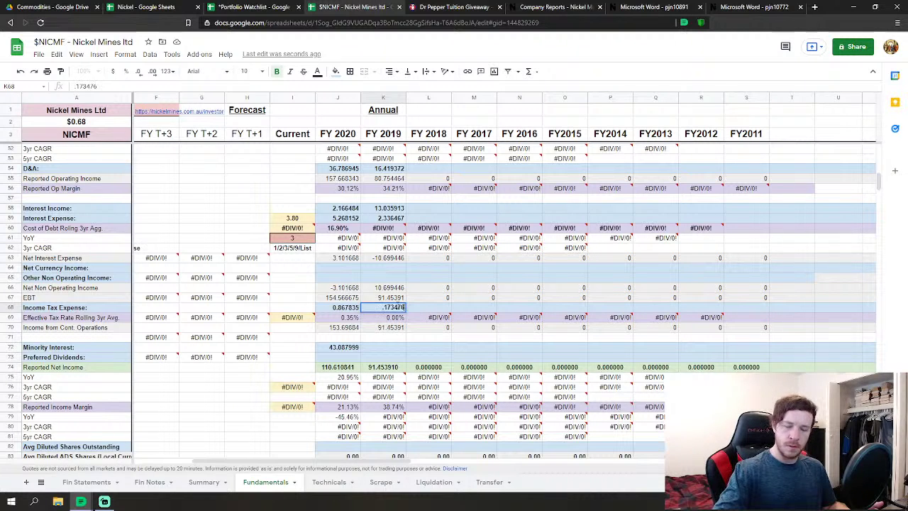
key("Down")
Enter 34.77606 as the FY 2019 Minority Interest.
key("Down")
key("Down")
key("Down")
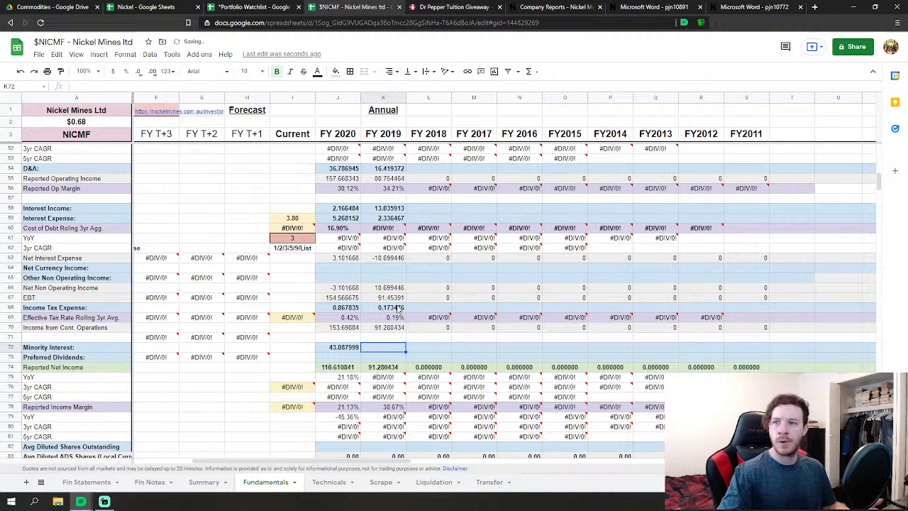
type("3")
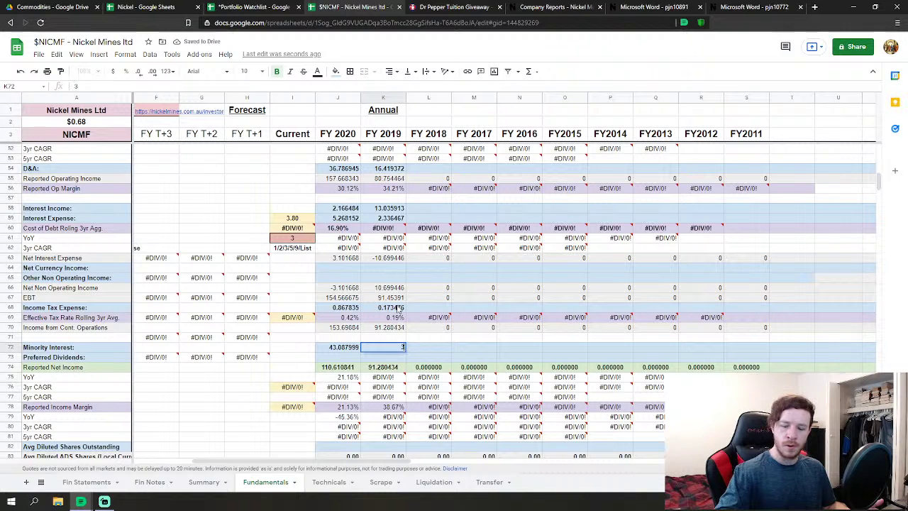
type("4.77606")
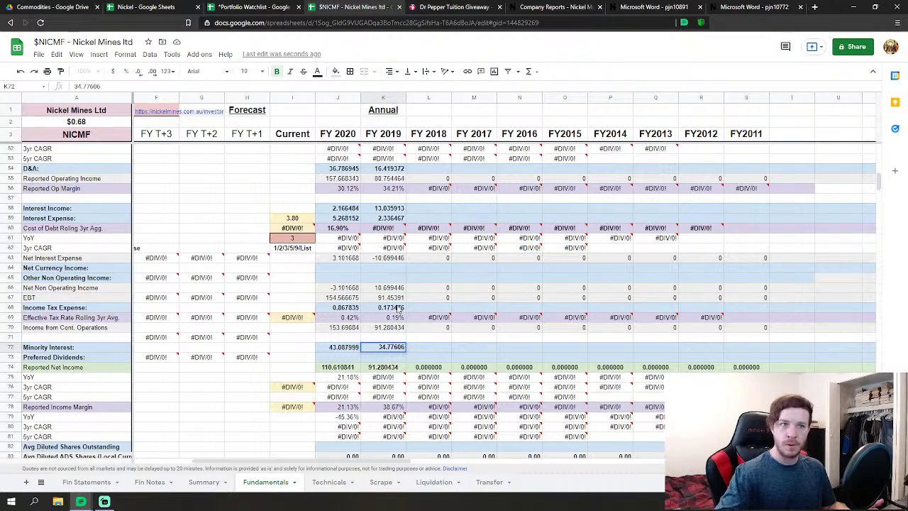
key("Return")
Enter 29.617317 as the FY 2019 Capex in the Cashflow & Growth section.
scroll(426, 348, "down", 8)
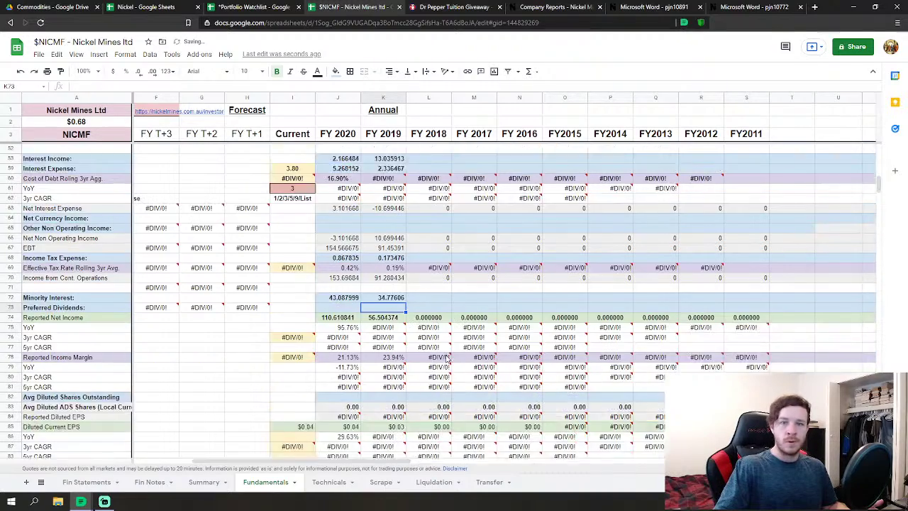
scroll(446, 358, "down", 3)
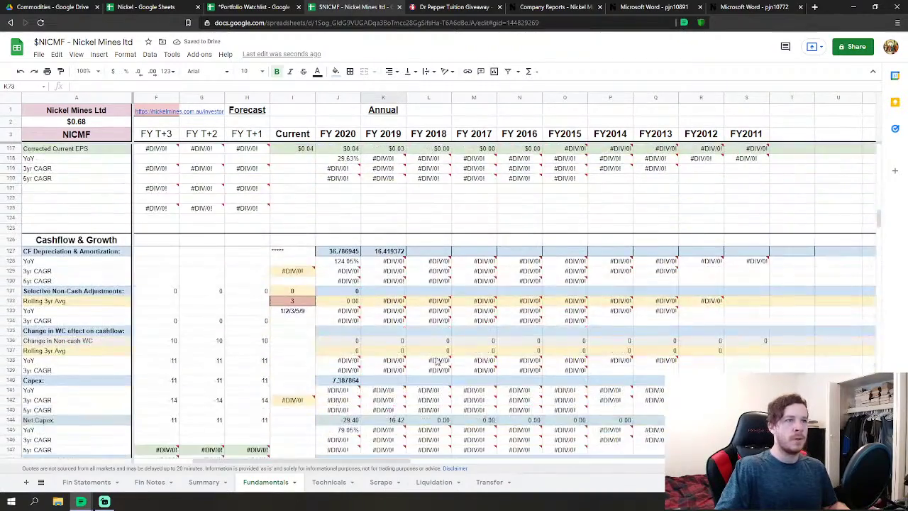
left_click(393, 311)
scroll(445, 281, "down", 1)
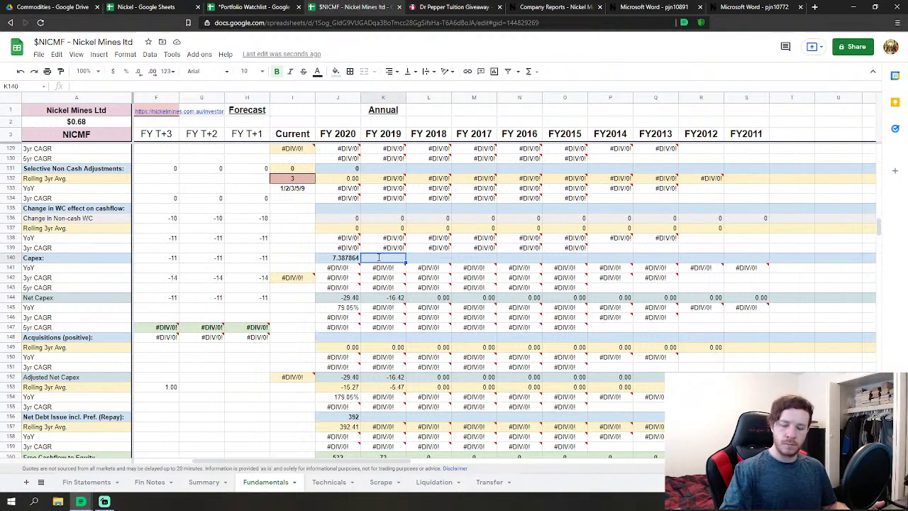
type("29.617")
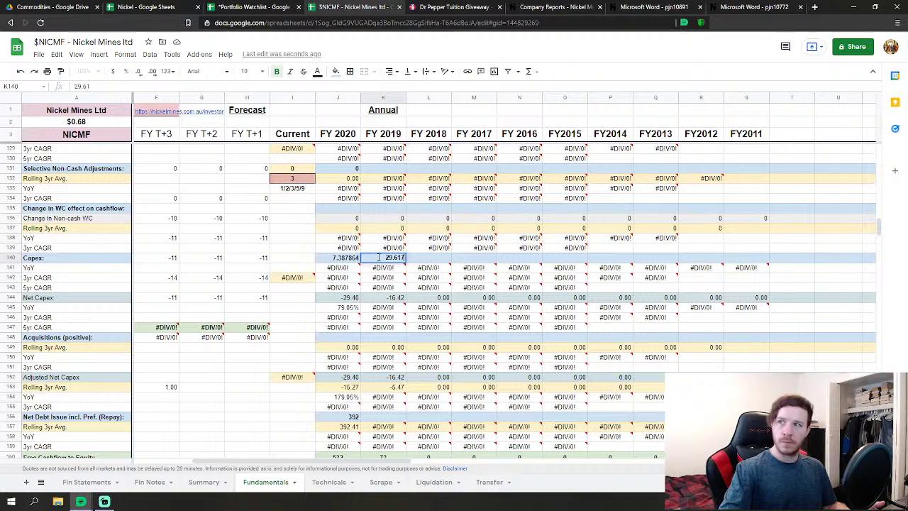
type("317")
key("Return")
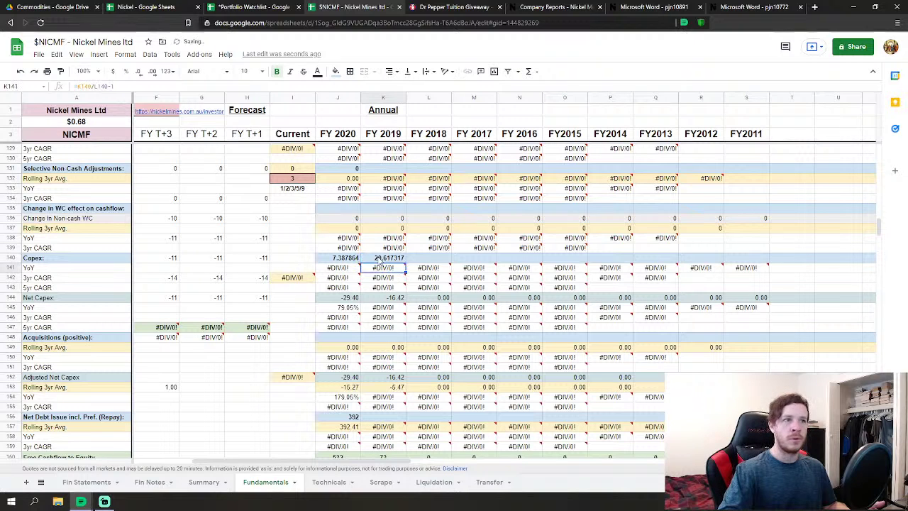
Enter 5.844743 as the FY 2019 Acquisitions figure and change it to the negative value -5.844743.
key("Down")
key("Down")
key("Down")
key("Down")
key("Down")
key("Down")
key("Down")
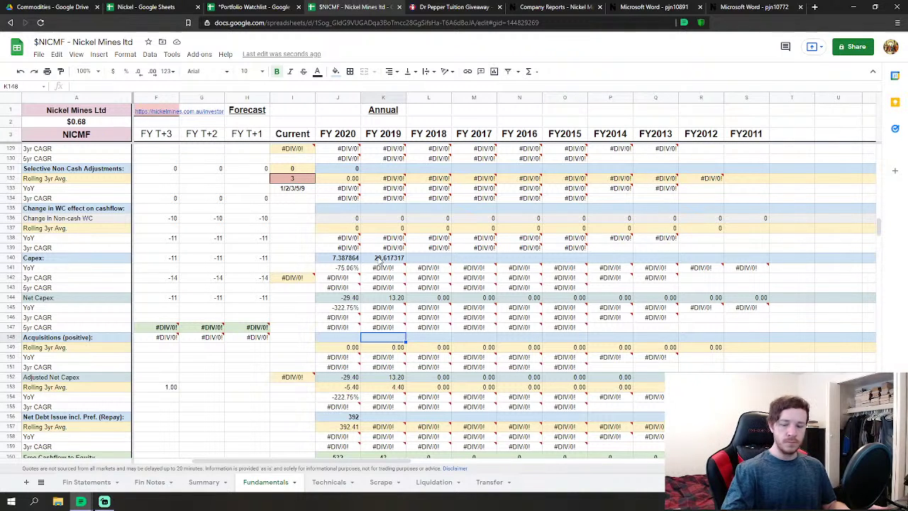
type("5.844743")
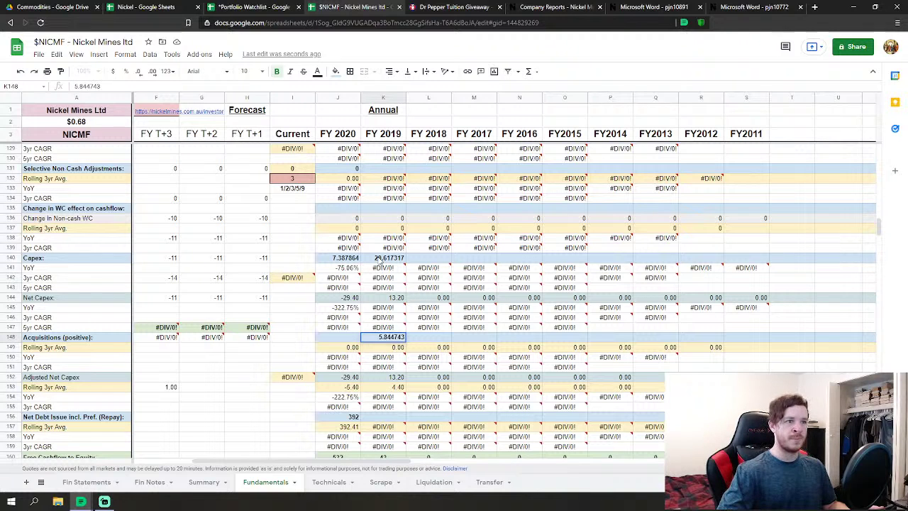
key("Return")
left_click(387, 338)
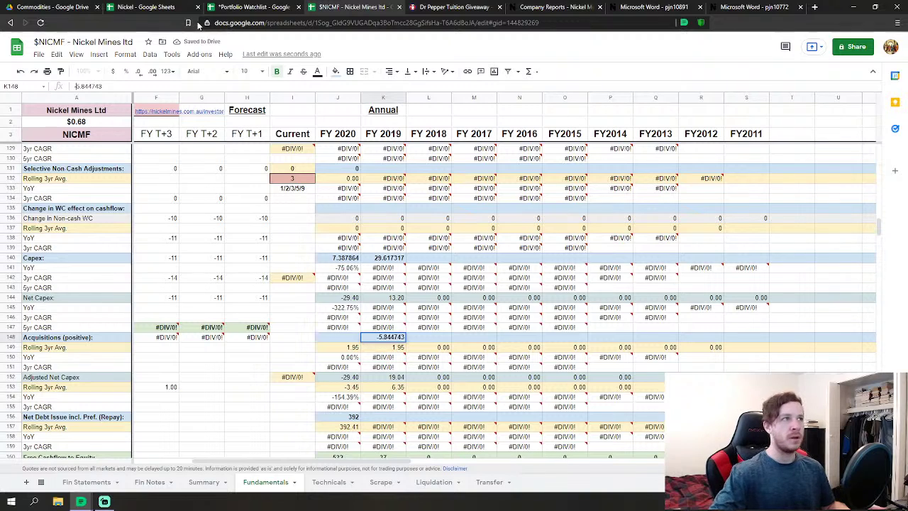
key("Return")
Enter -30.331846 as the FY 2019 Net Debt Issue incl. Pref. (Repay).
scroll(404, 355, "down", 3)
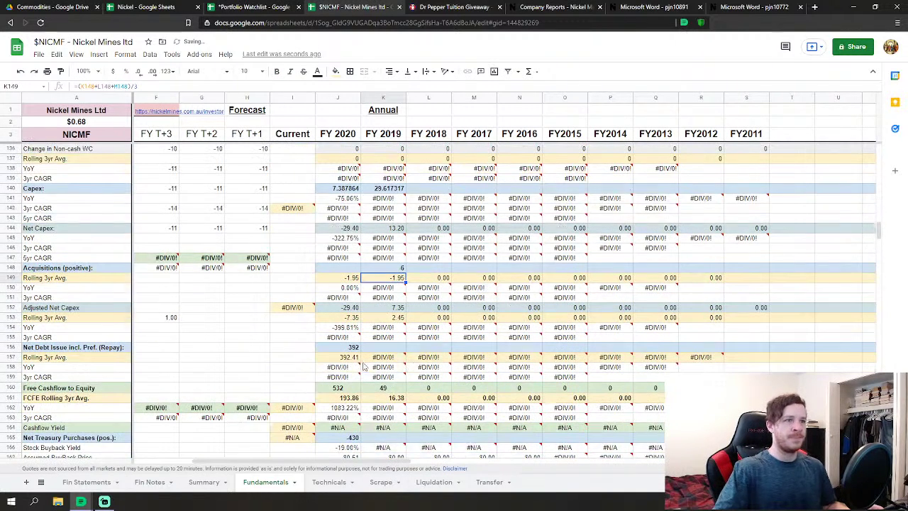
left_click(396, 349)
scroll(494, 300, "down", 2)
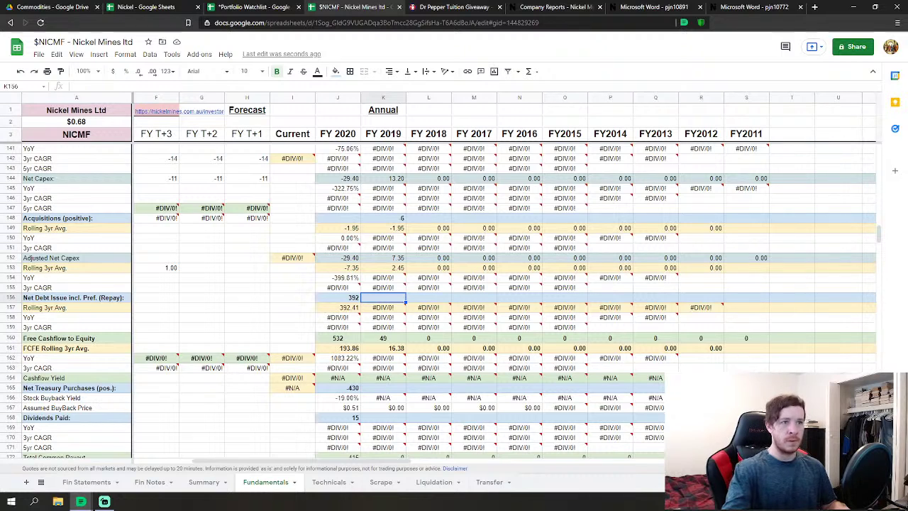
type("-30")
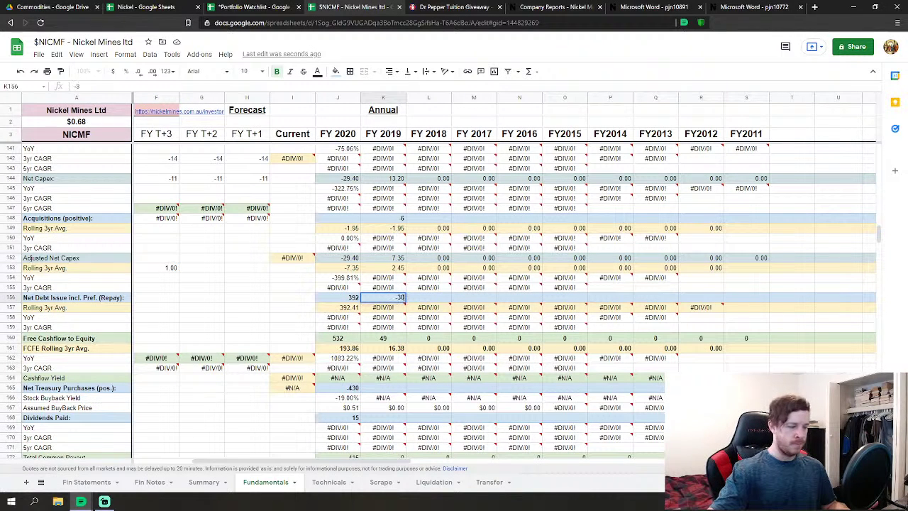
type(".331846")
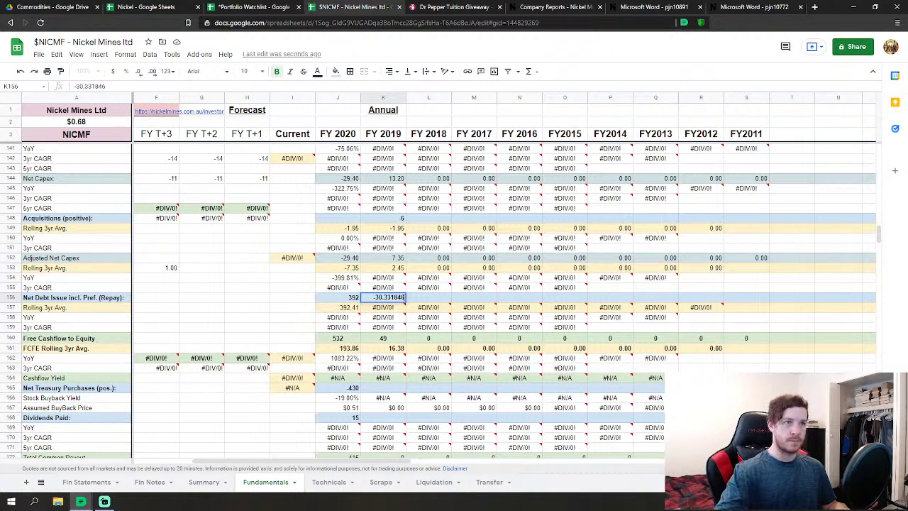
Commit -30.331846 as the FY 2019 Net Debt Issue, and enter the negative Net Treasury Purchases figure for the same year.
key("Return")
key("Down")
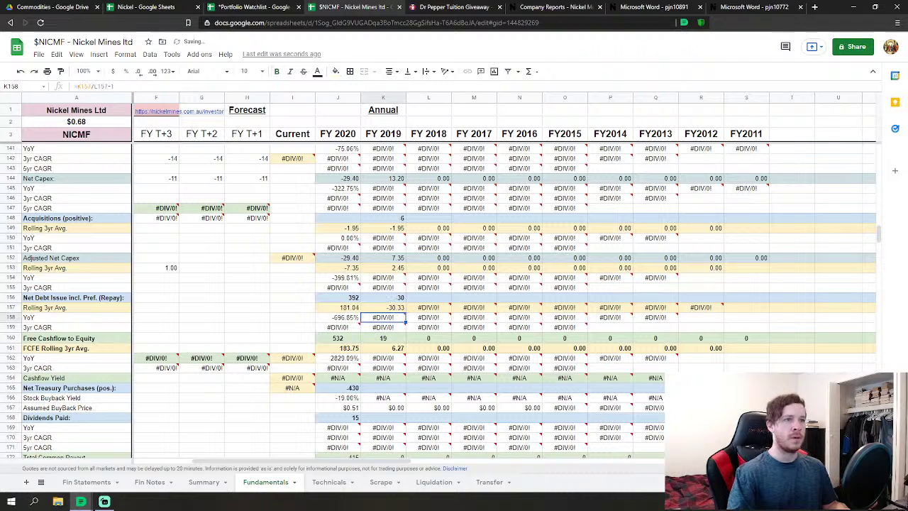
scroll(486, 295, "down", 1)
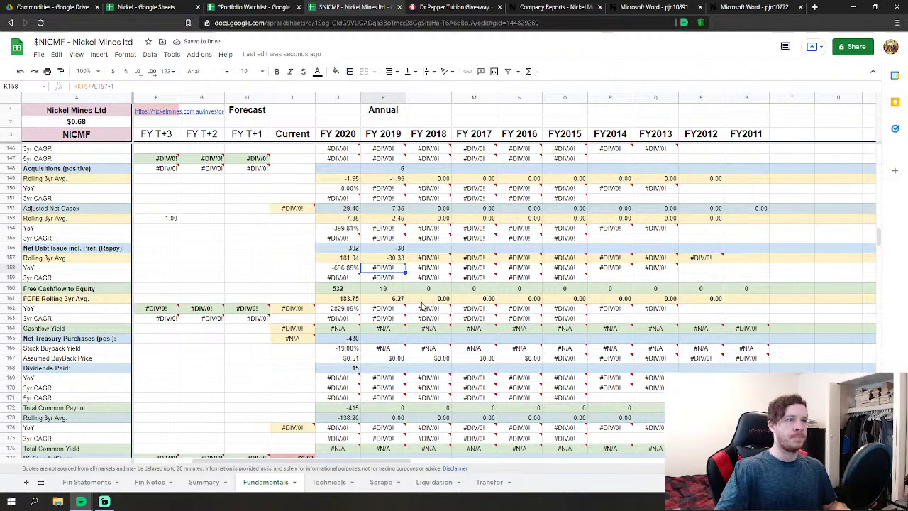
left_click(392, 339)
scroll(429, 302, "down", 1)
mouse_move(444, 291)
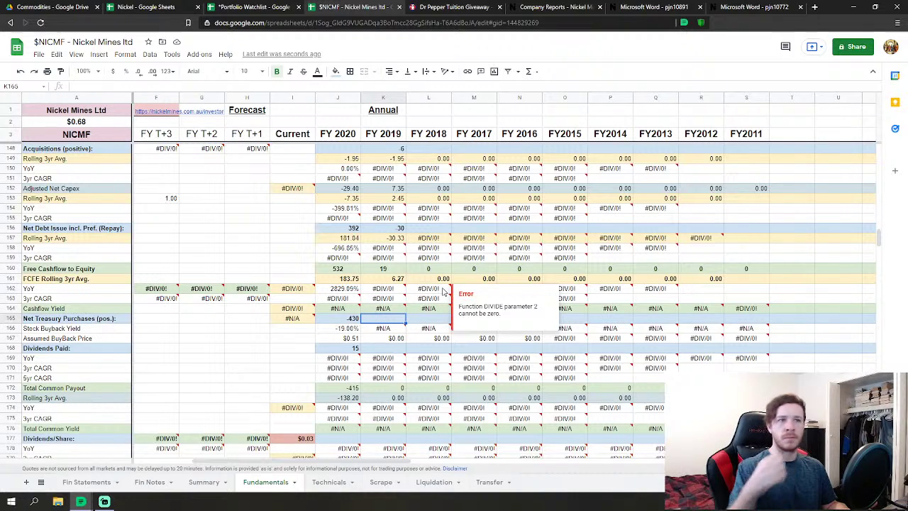
scroll(443, 290, "down", 2)
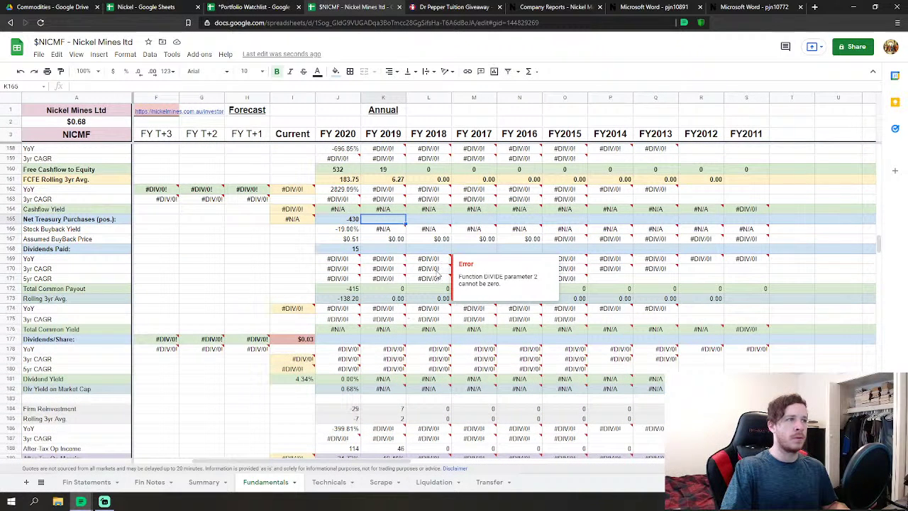
mouse_move(436, 271)
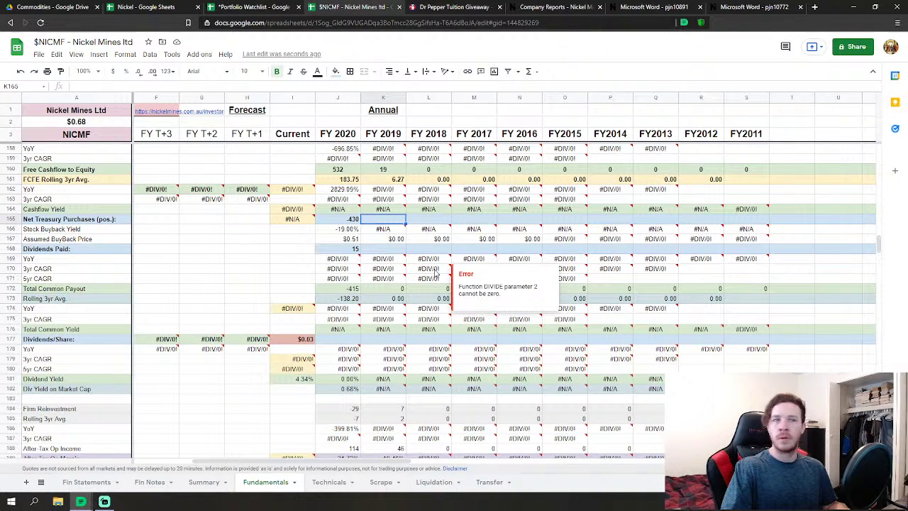
scroll(434, 271, "up", 1)
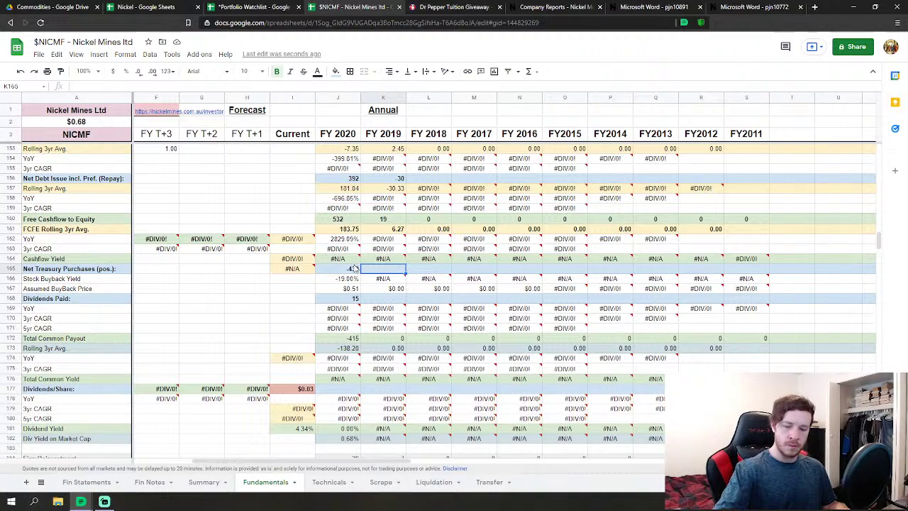
type("-4")
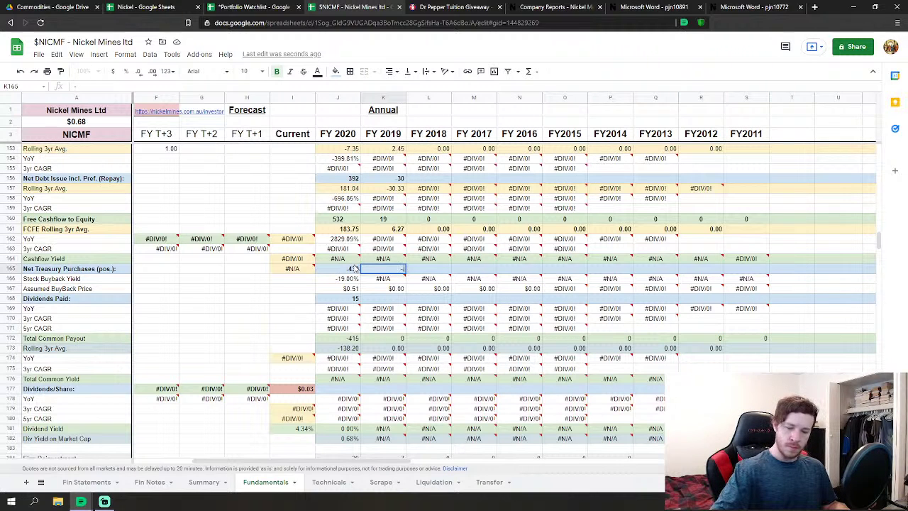
type("44")
key("Return")
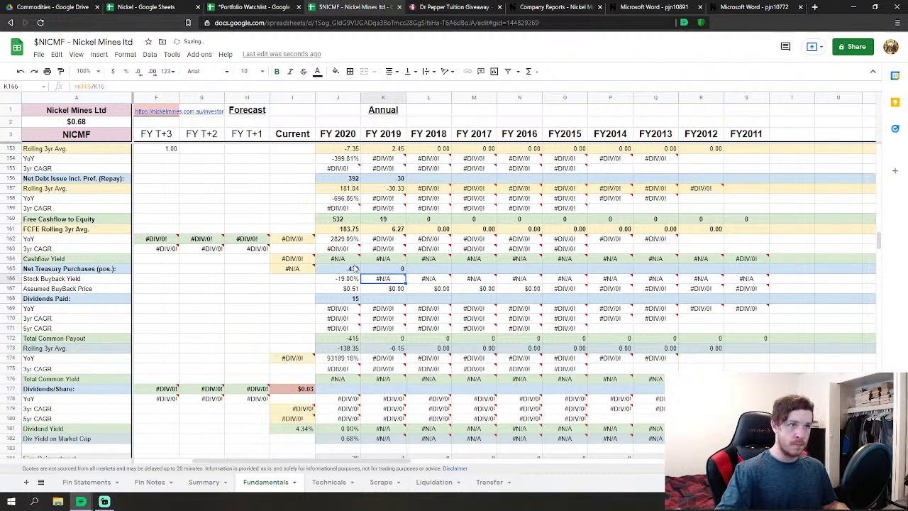
In the Balance Sheets section, enter FY 2019 Cash & Equivalents of 49.820013 and Accounts Receivable of 97.208882.
scroll(399, 267, "down", 2)
scroll(399, 266, "down", 9)
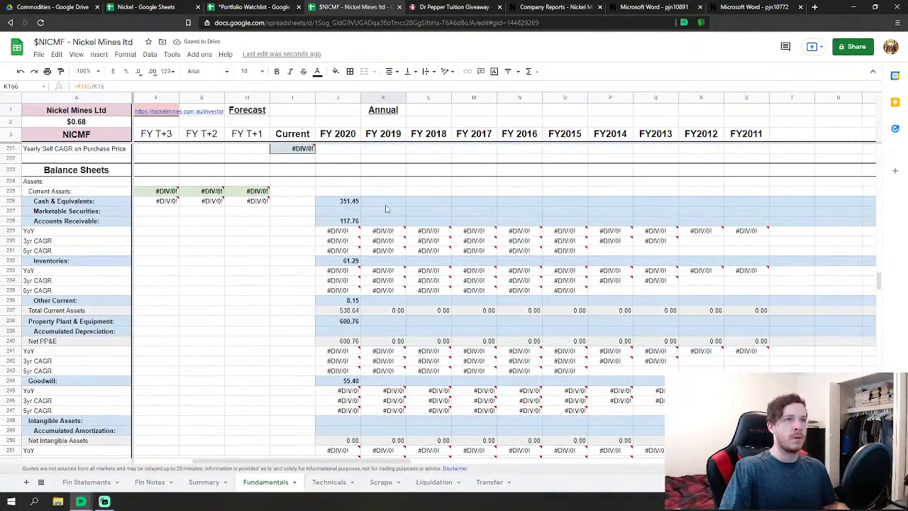
left_click(386, 202)
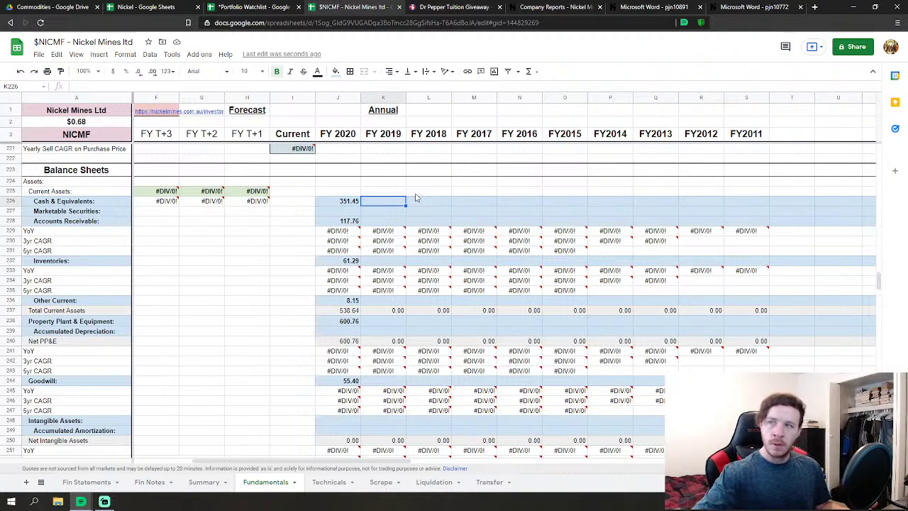
type("49.820013")
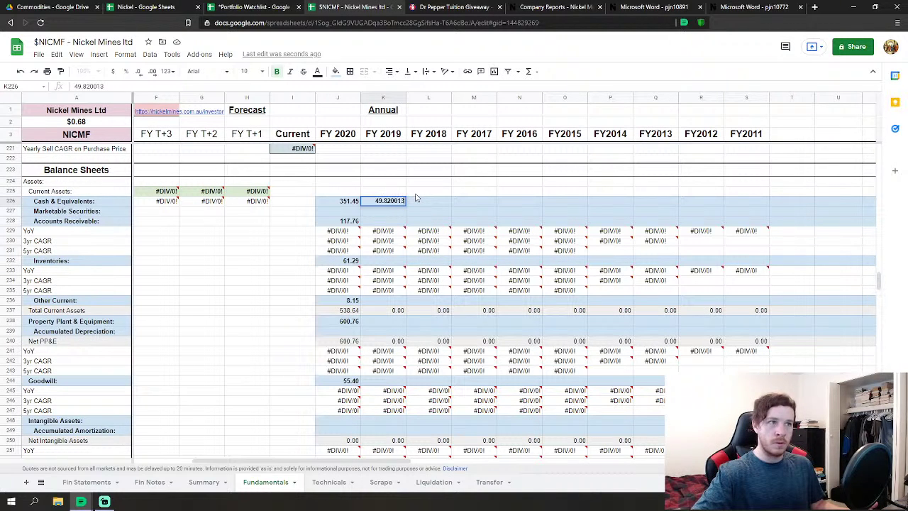
key("Return")
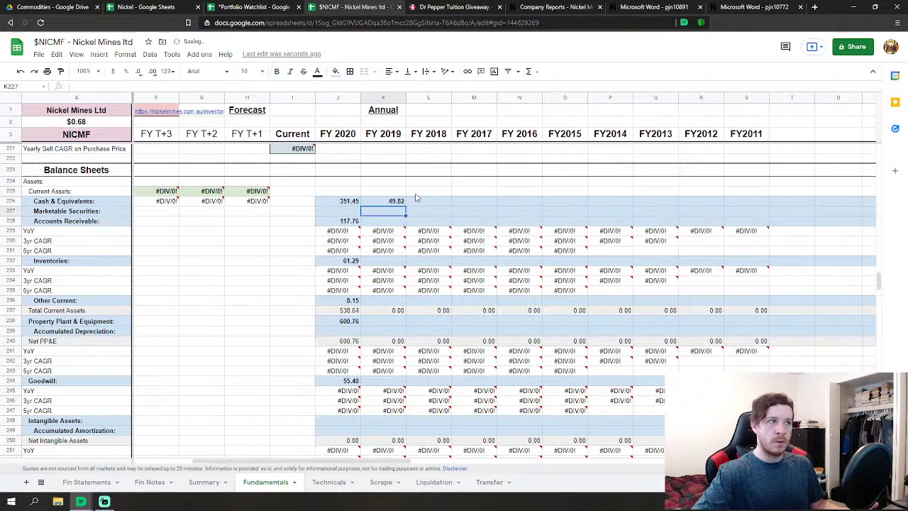
key("Down")
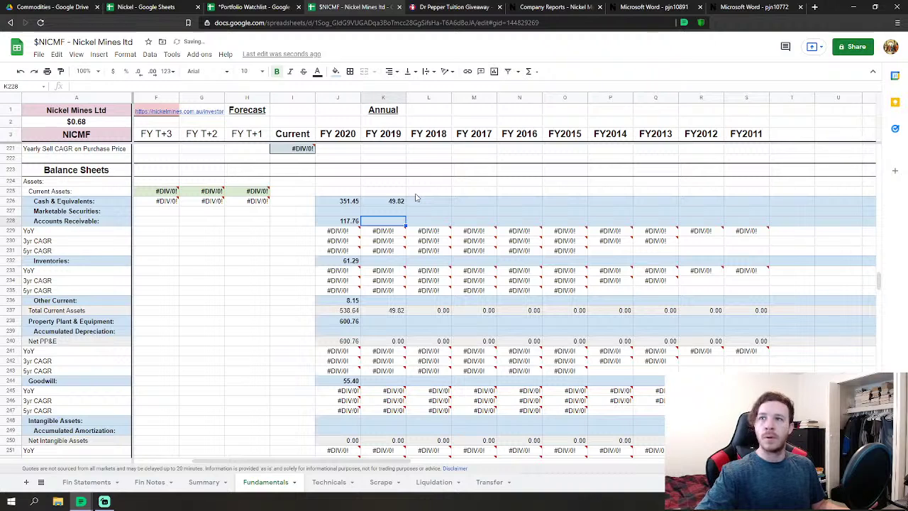
type("97")
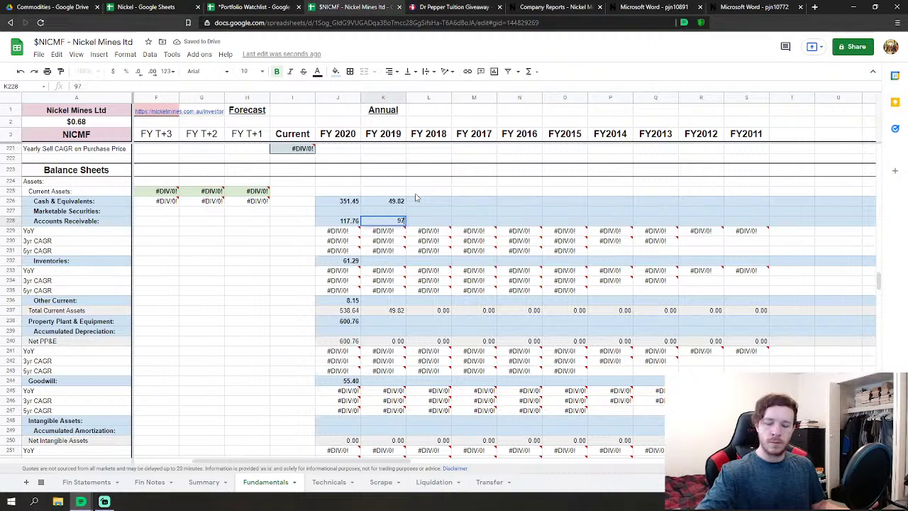
type(".208882")
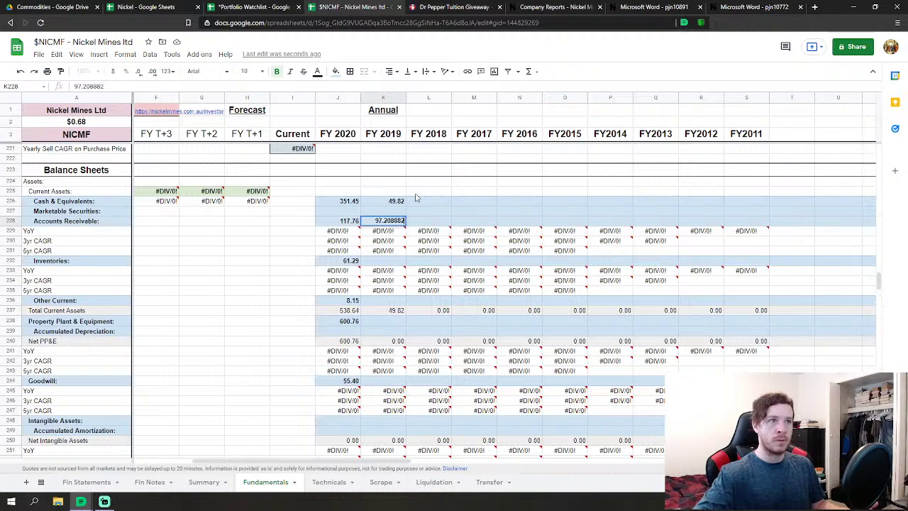
key("Return")
Enter FY 2019 Inventories of 56.238558 and Other Current assets of 1.293301.
key("Down")
key("Down")
key("Down")
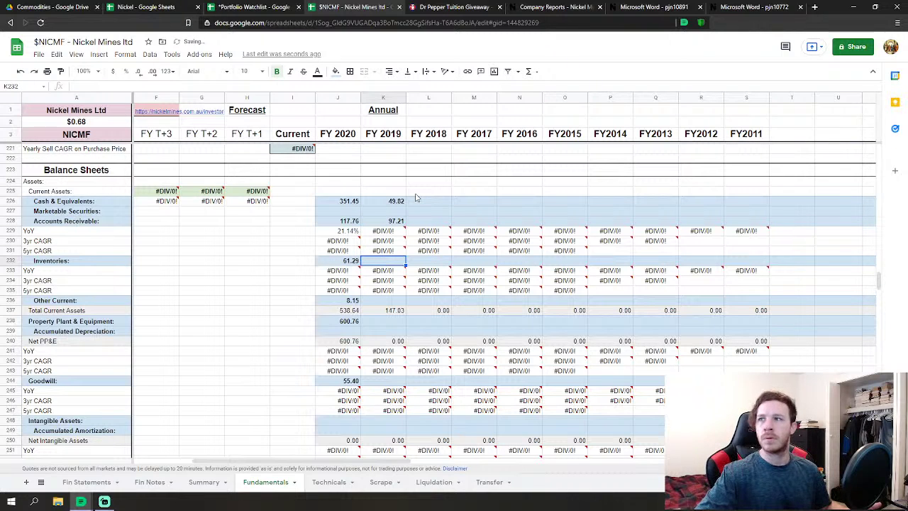
type("56")
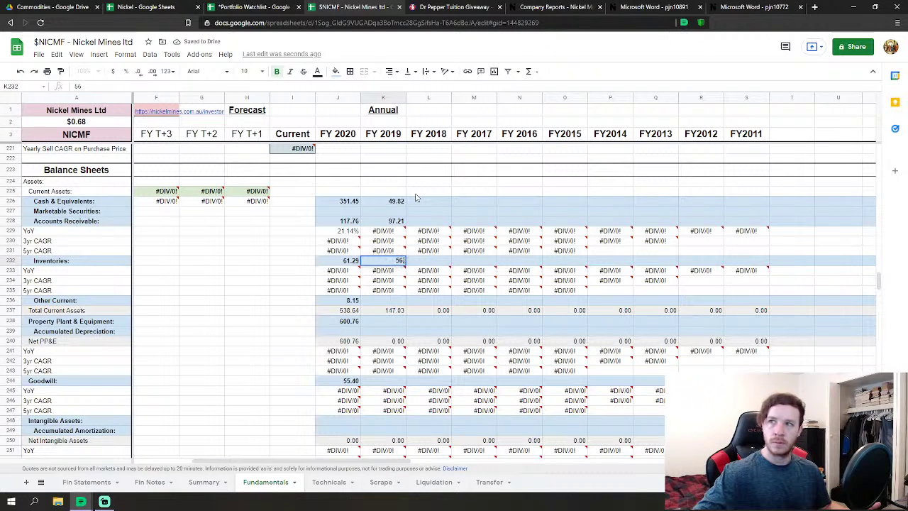
type(".238558")
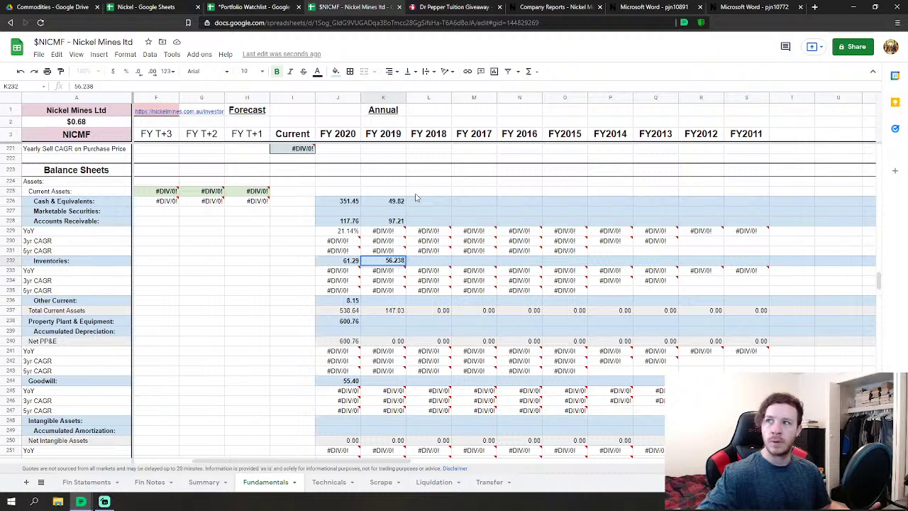
key("Return")
key("Down")
key("Down")
key("Down")
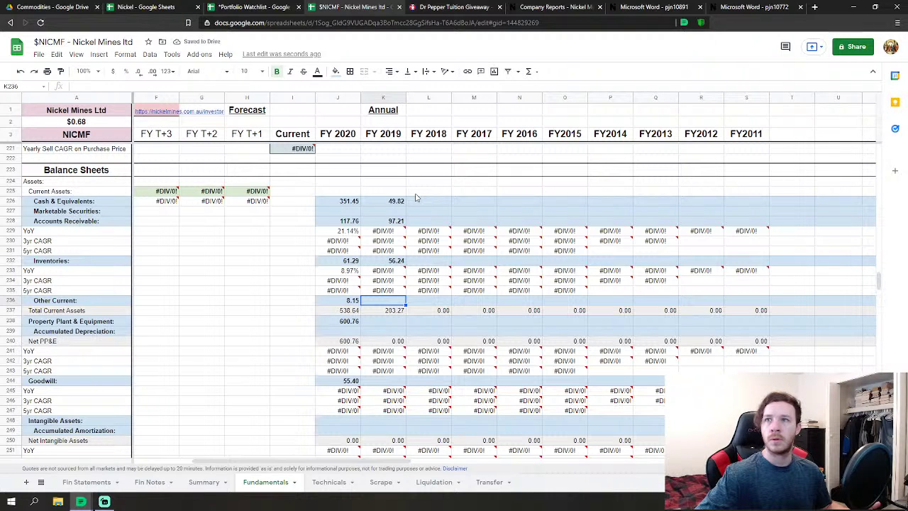
type("1.293301")
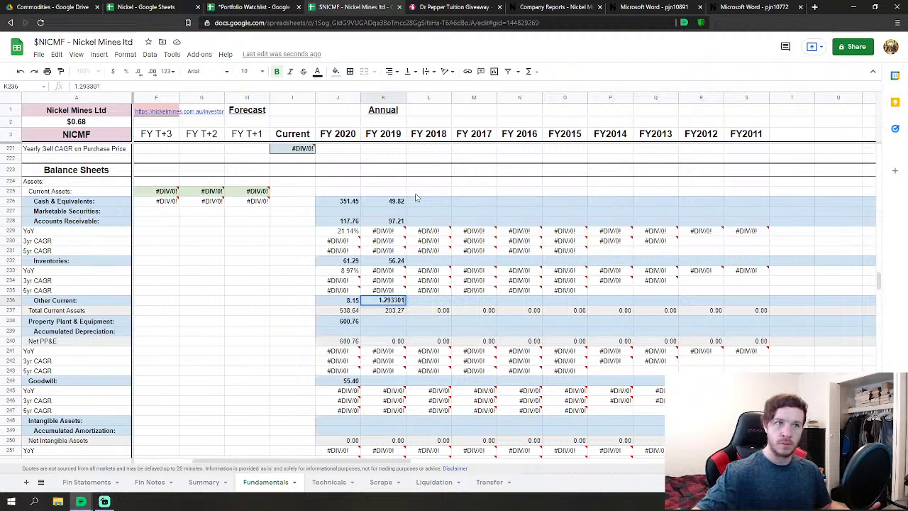
key("Return")
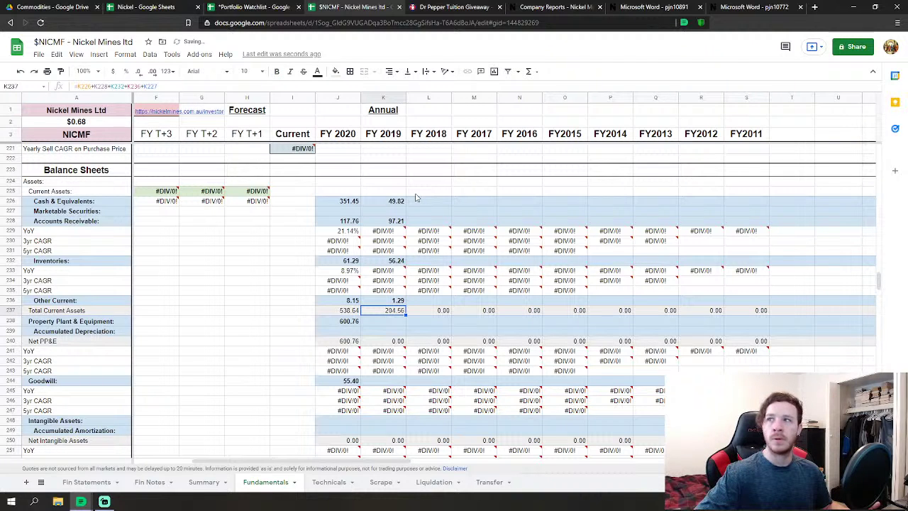
Enter 628.516578 as the FY 2019 Property Plant & Equipment value.
key("Up")
key("Down")
key("Down")
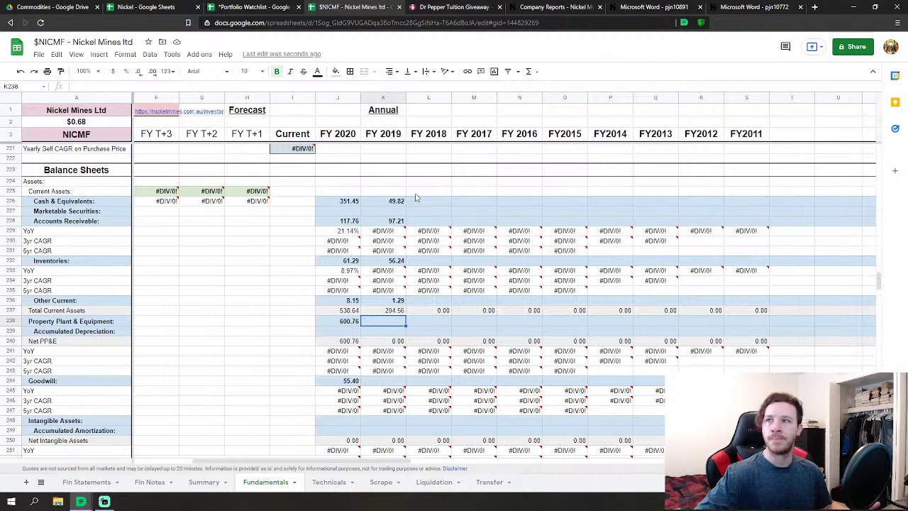
type("628")
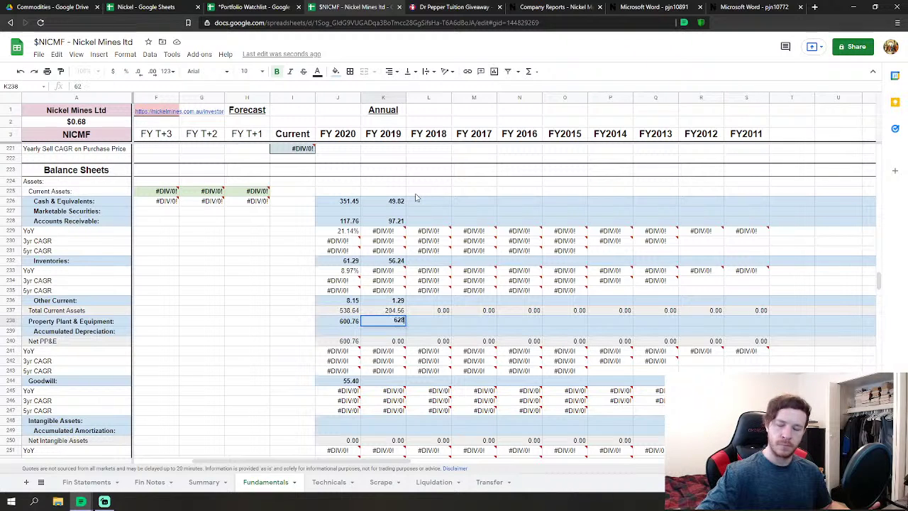
type(".516")
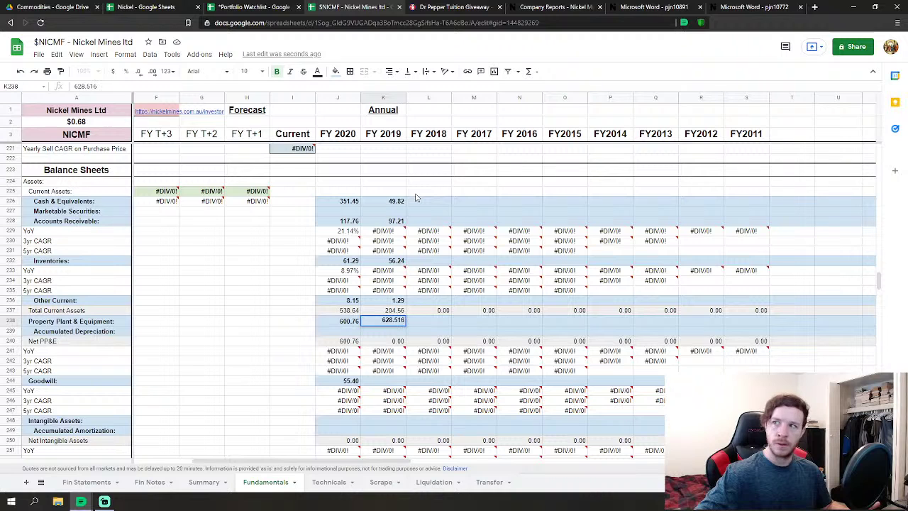
type("578")
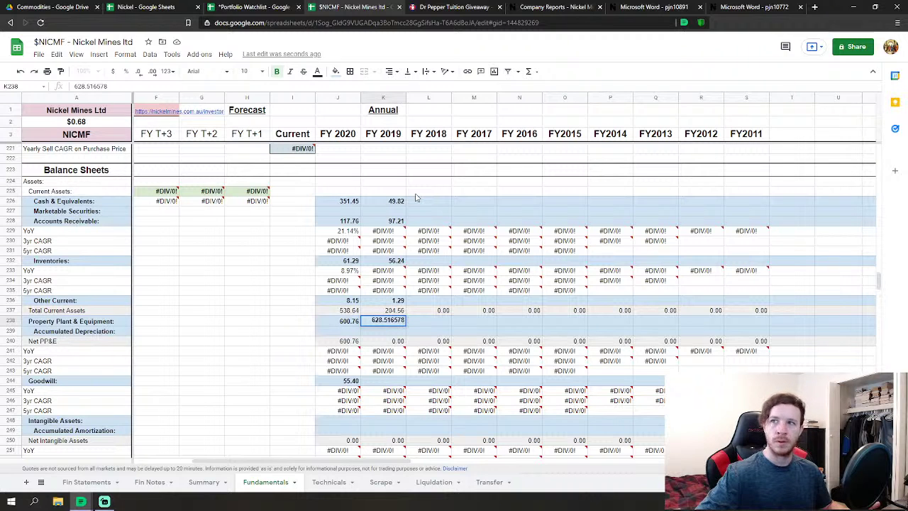
key("Return")
Enter the FY 2019 Goodwill value of 55.40 on the balance sheet.
key("Down")
key("Down")
key("Down")
key("Down")
key("Down")
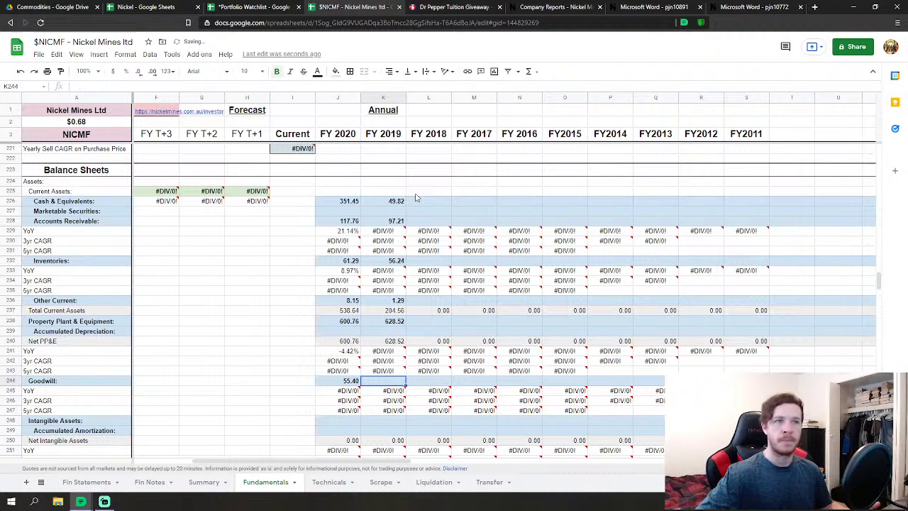
type("55.740")
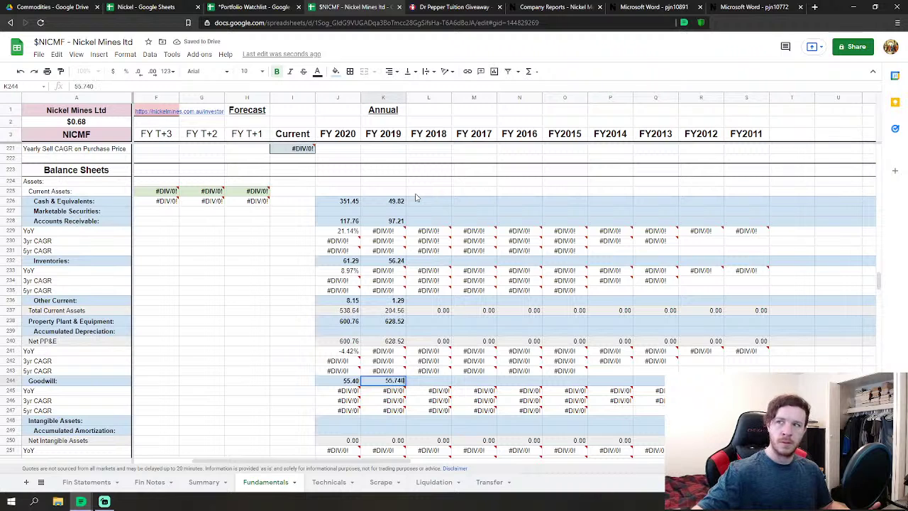
key("BackSpace")
key("BackSpace")
key("BackSpace")
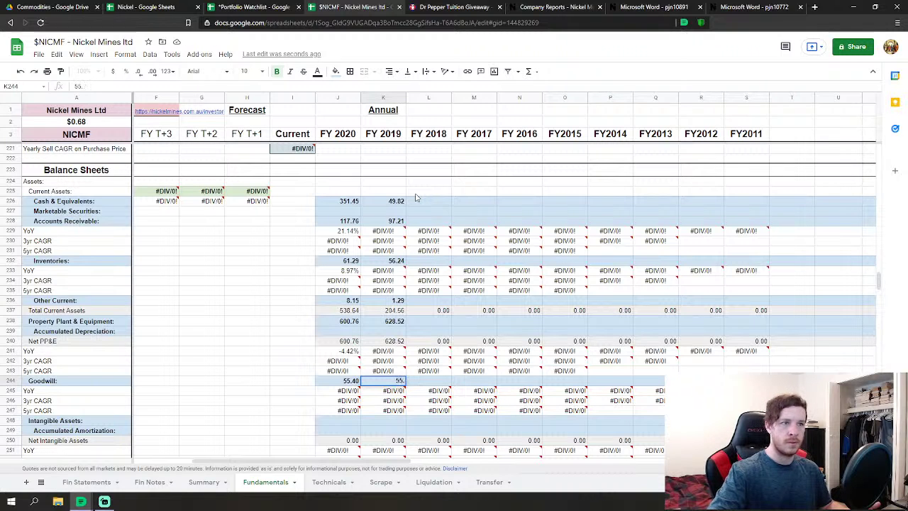
type("4")
type("0000")
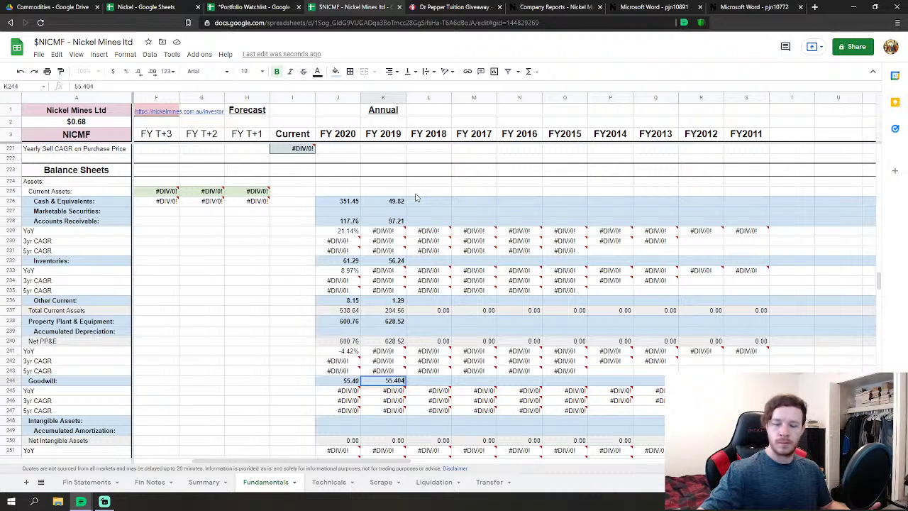
key("Down")
Leave the FY 2019 intangible asset rows blank and enter 9.014394 for Other Assets.
key("Down")
key("Down")
key("Down")
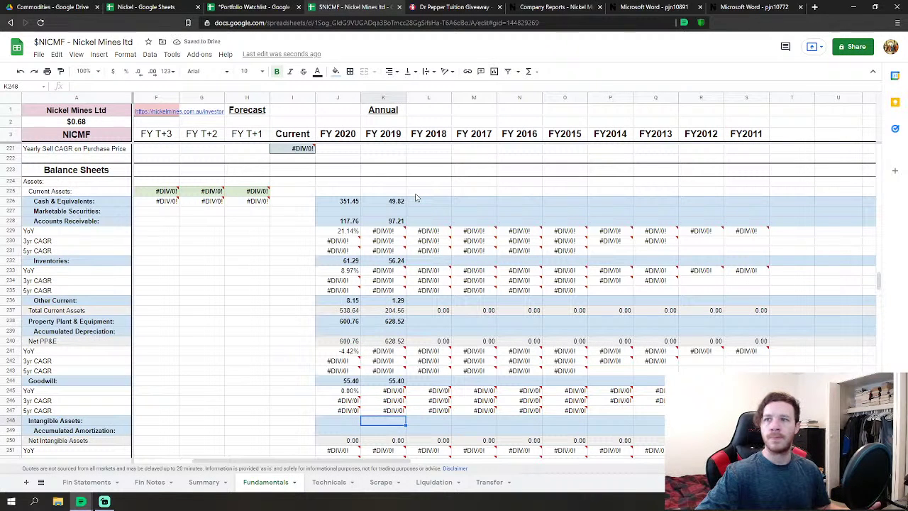
key("Down")
key("Down")
key("Down")
key("Down")
key("Down")
key("Down")
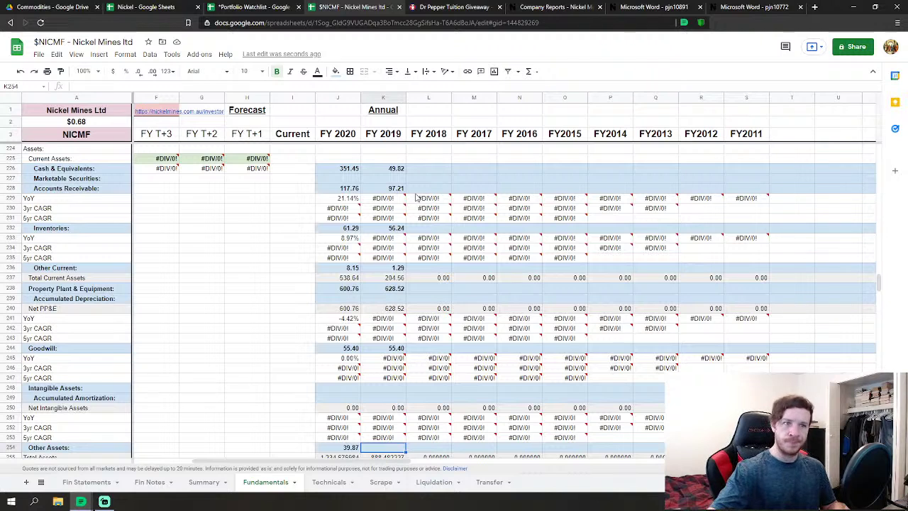
type("9.014394")
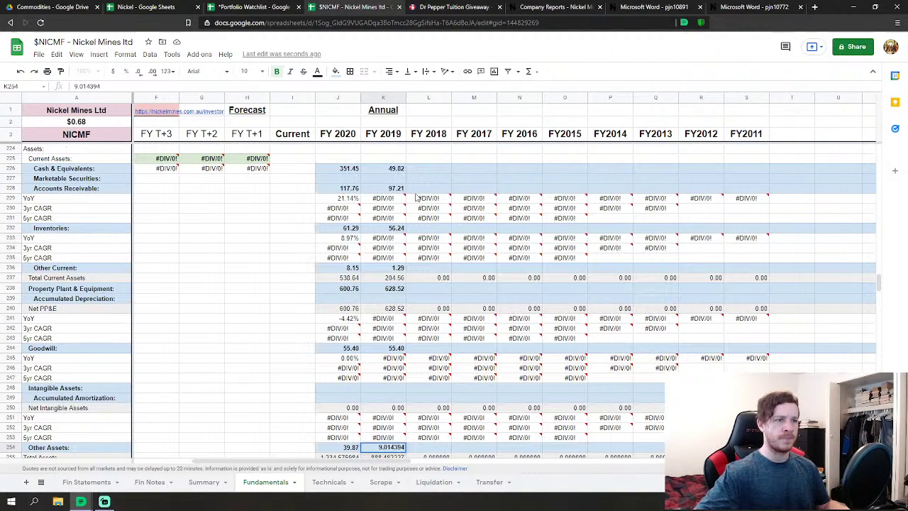
key("Return")
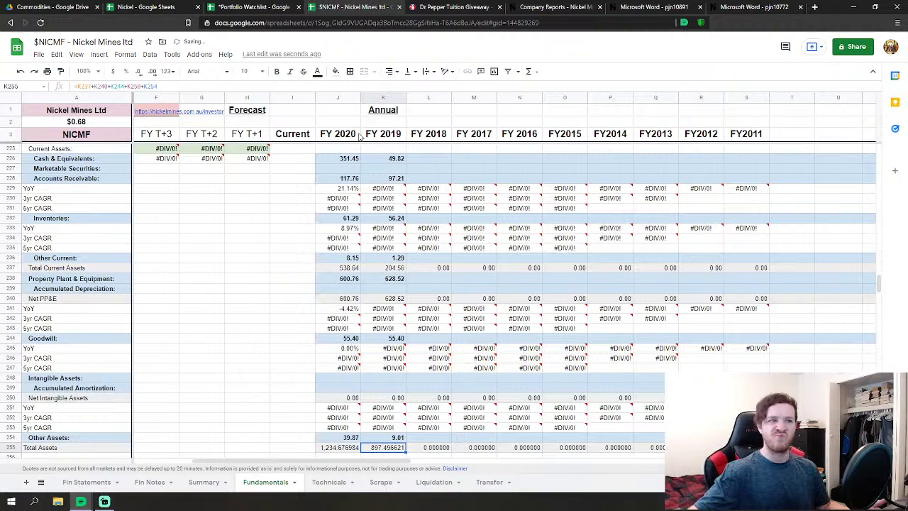
Enter FY 2019 Current Debt of 4.333333 and Accounts Payable of 53.141966 under Current Liabilities.
scroll(397, 294, "down", 7)
left_click(380, 288)
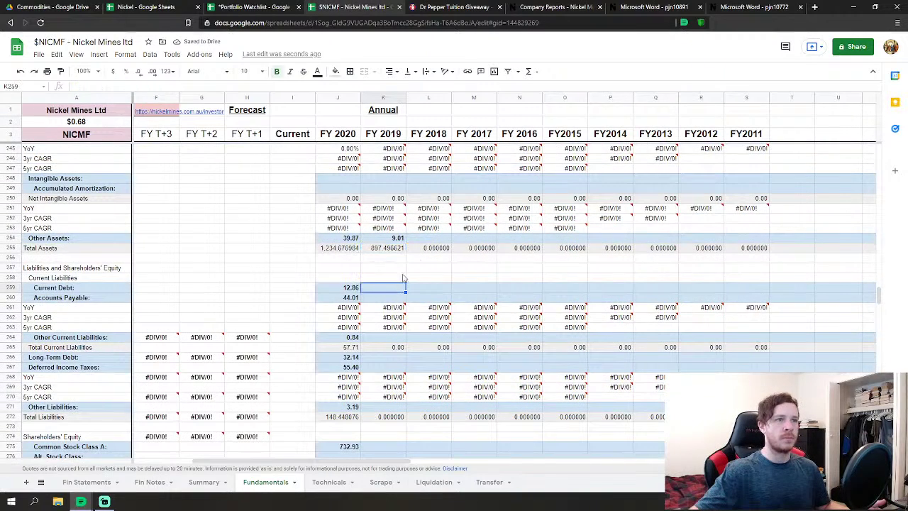
scroll(424, 261, "down", 1)
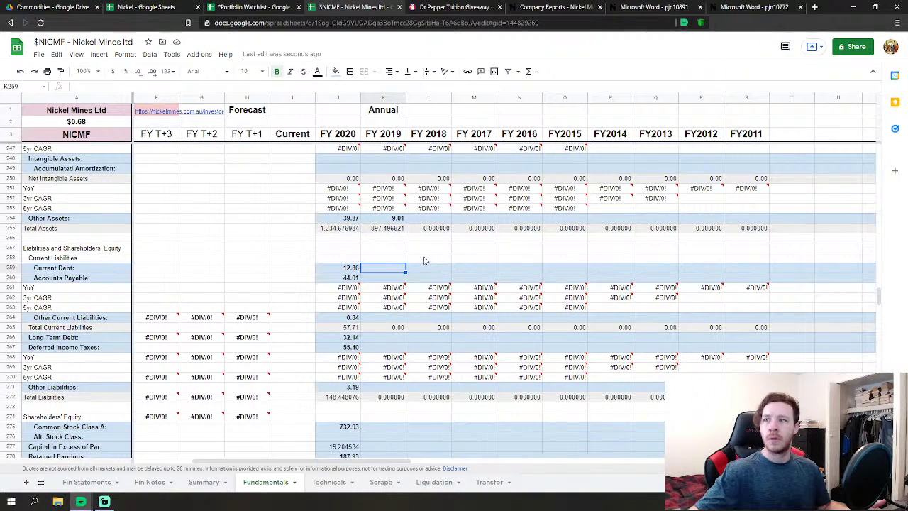
type("4.3333")
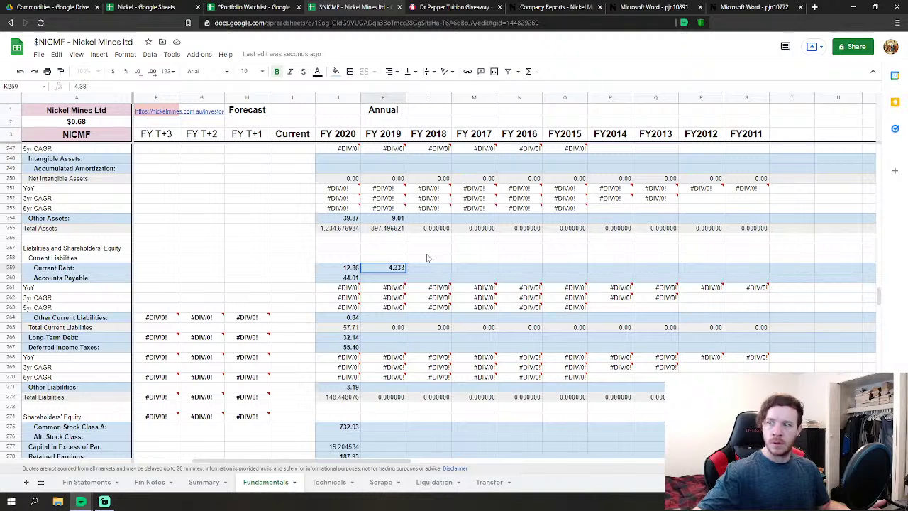
type("33")
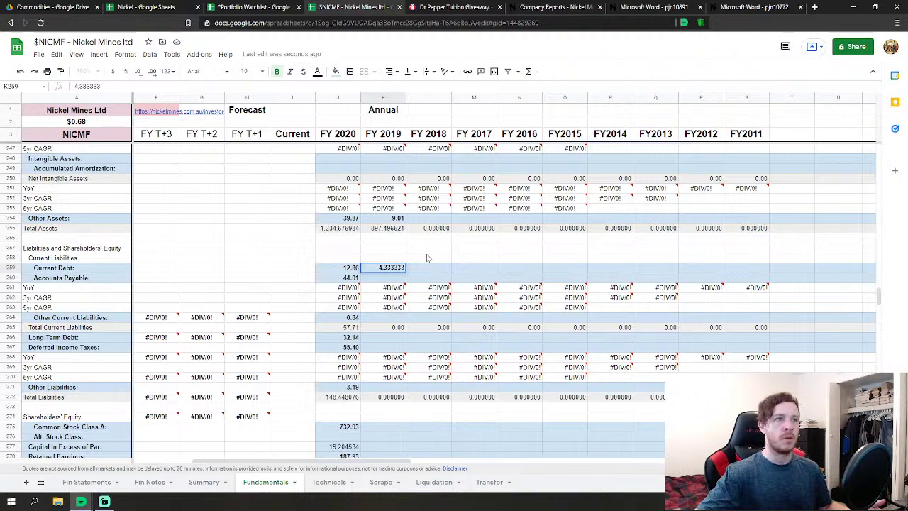
key("Return")
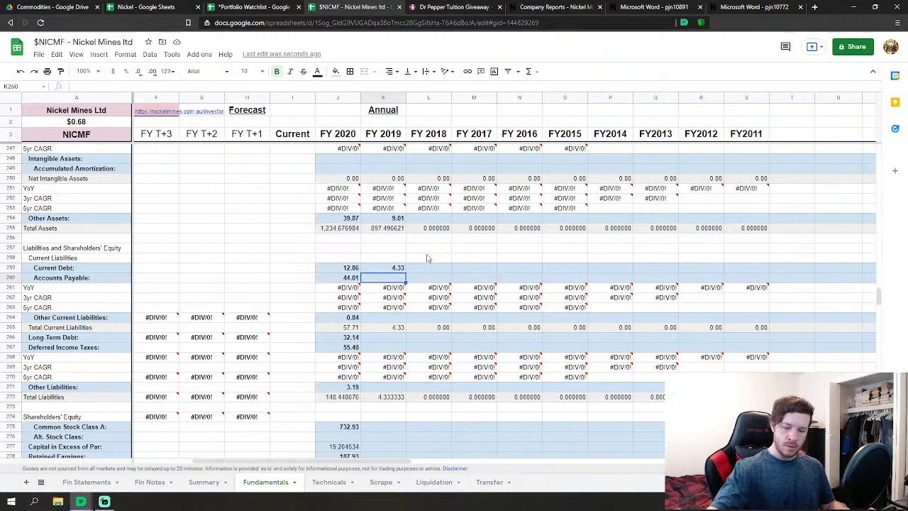
type("53.141966")
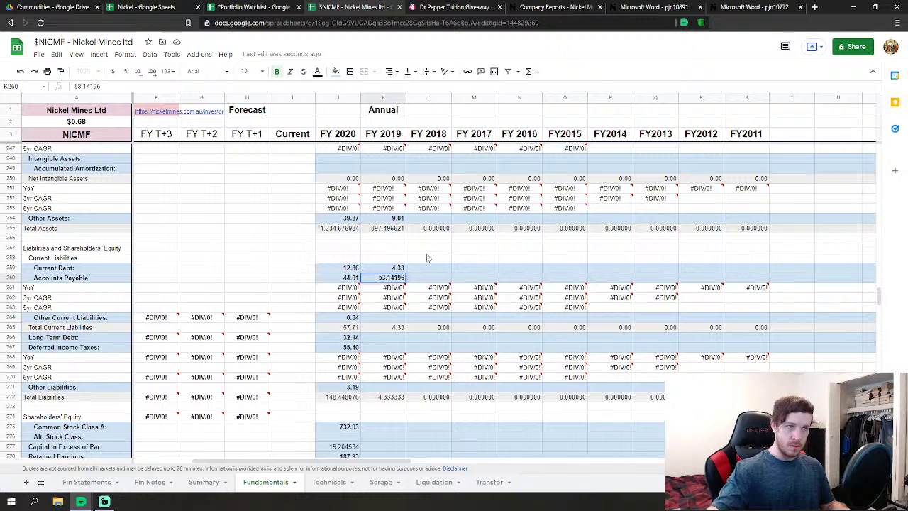
key("Return")
Enter 0.662427 as the FY 2019 Other Current Liabilities value.
key("Down")
key("Down")
key("Down")
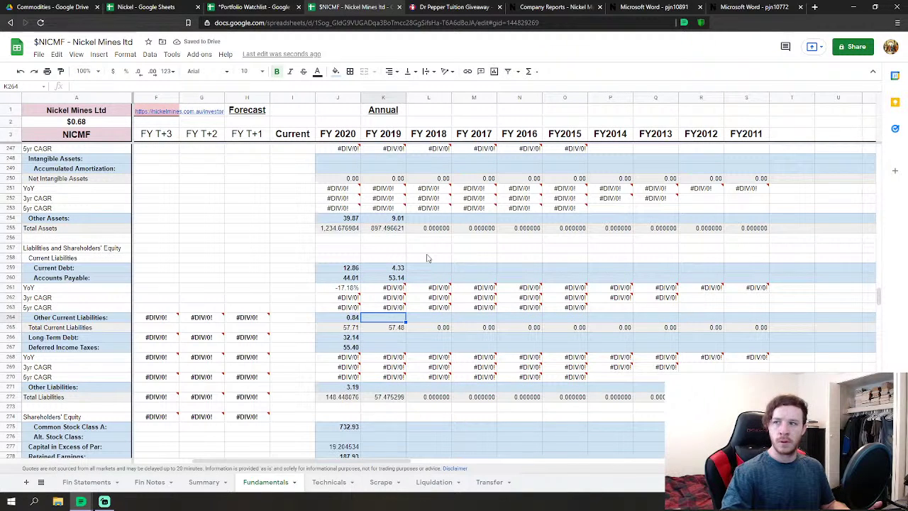
type("66")
key("BackSpace")
key("BackSpace")
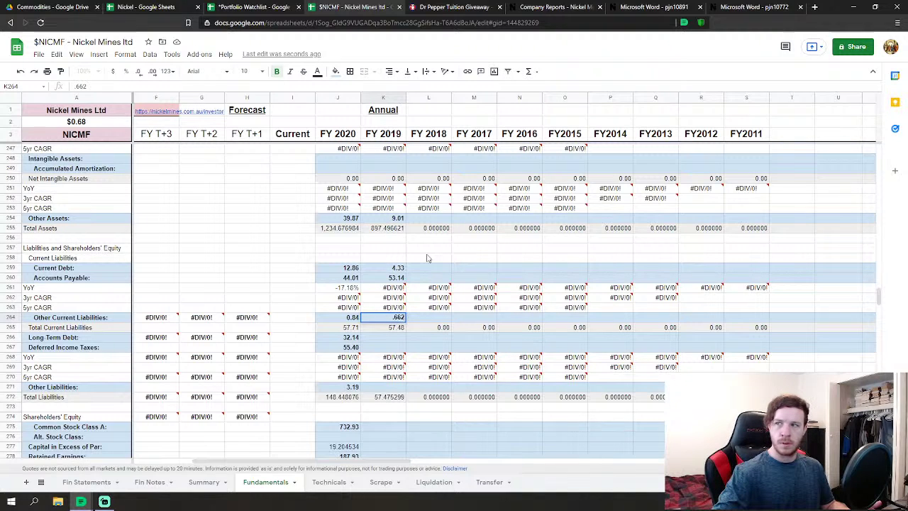
type(".662427")
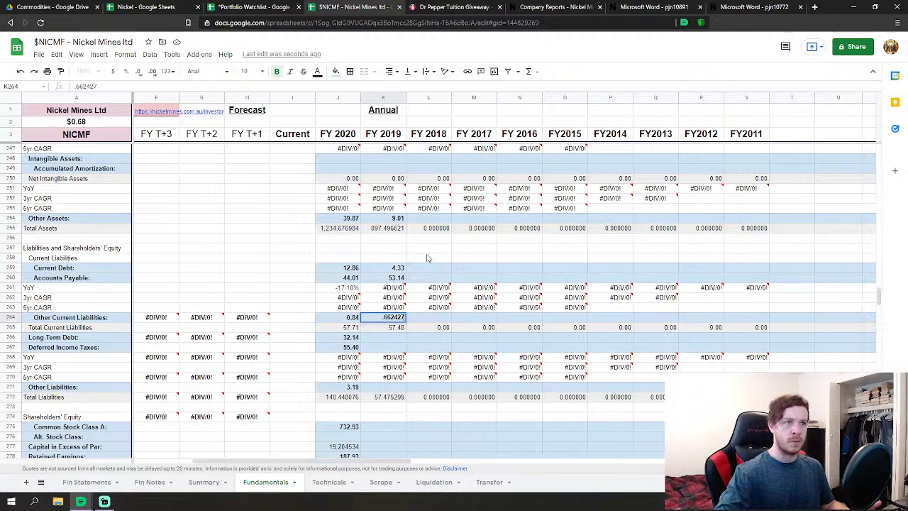
key("Return")
Enter the FY 2019 Long-Term Debt value of 60.666667.
key("Return")
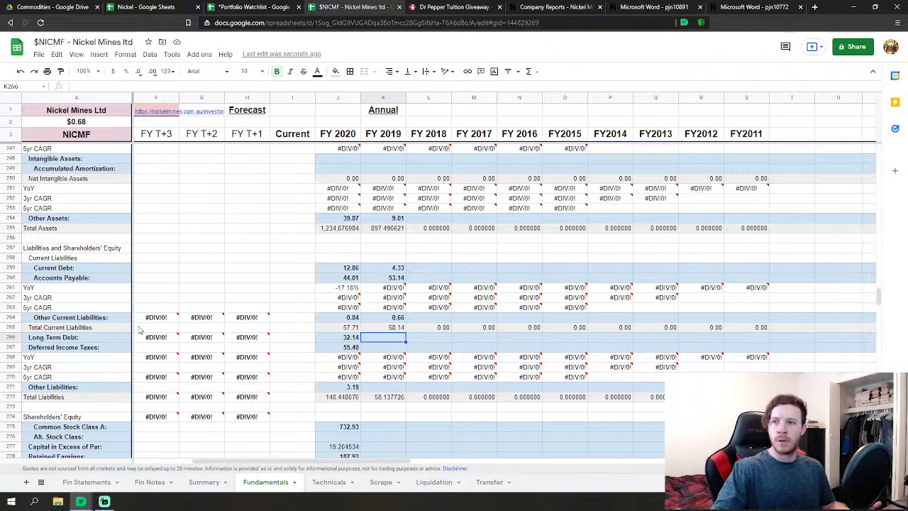
type("6")
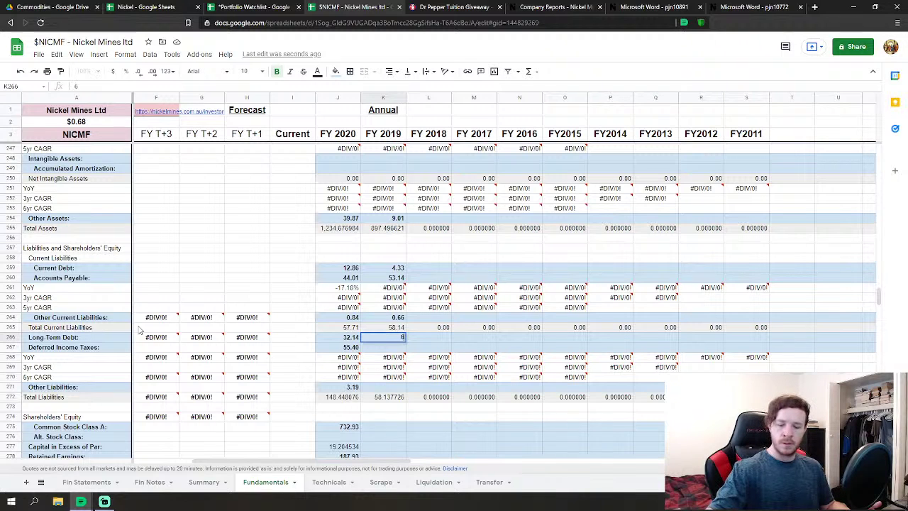
type("0.66666")
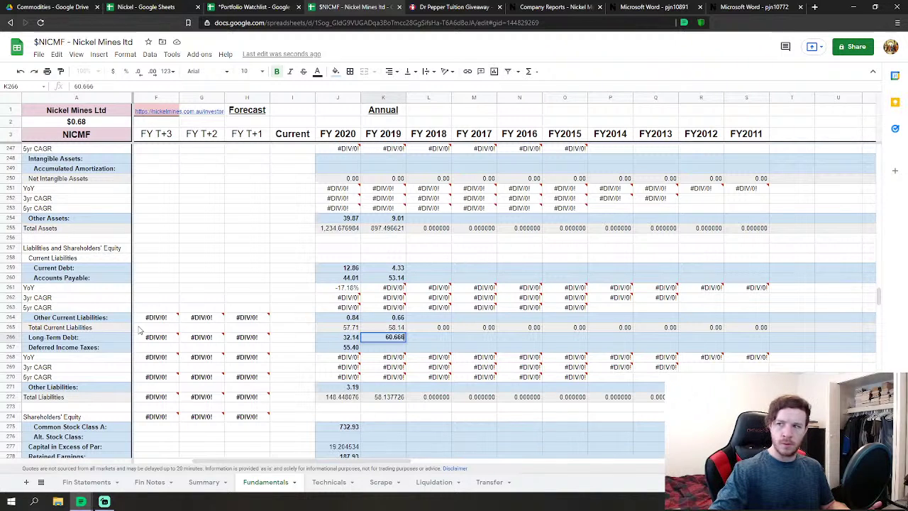
type("7")
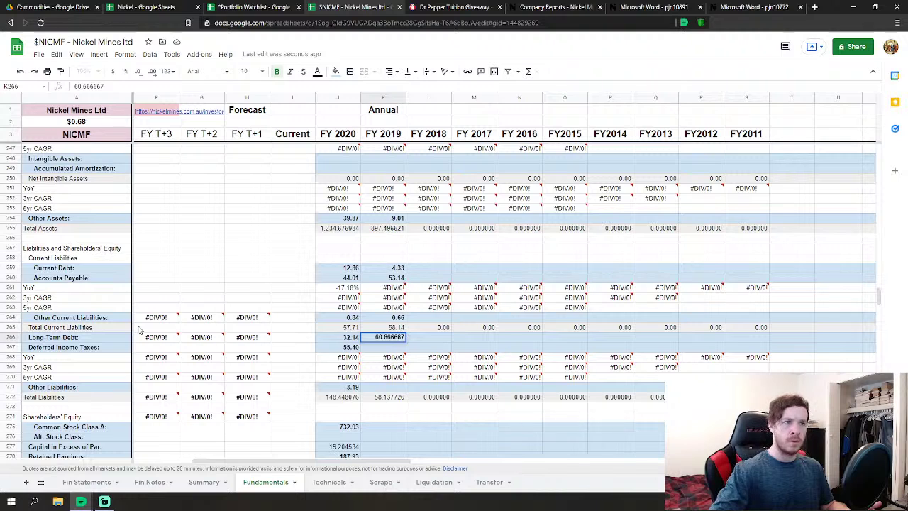
key("Return")
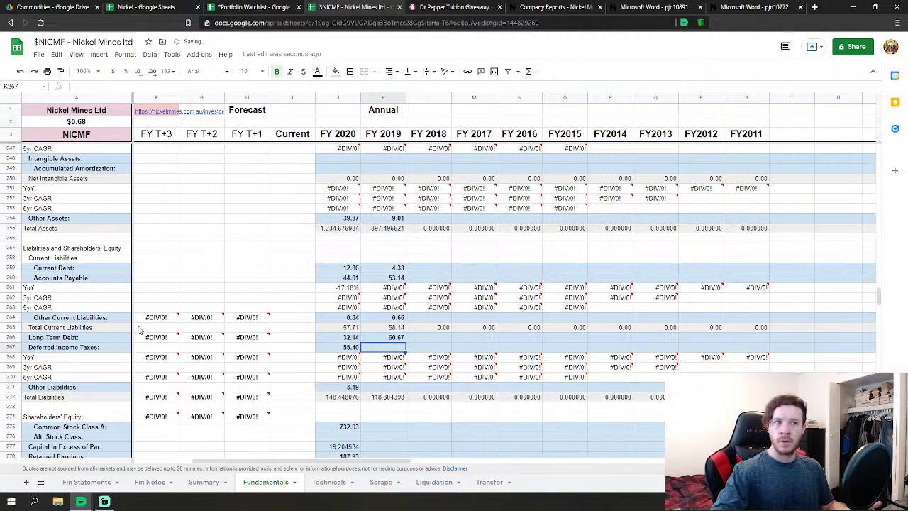
Enter 55.404895 for FY 2019 Deferred Income Taxes.
type("5")
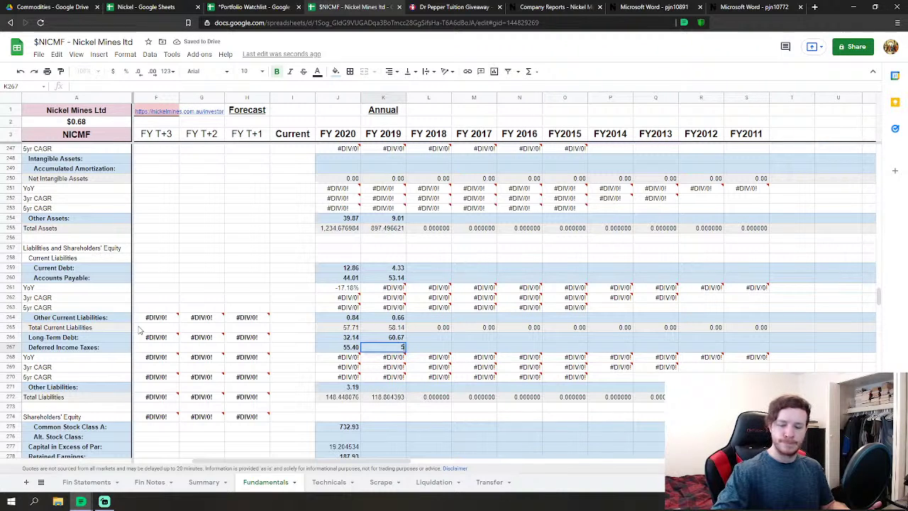
type("5.404")
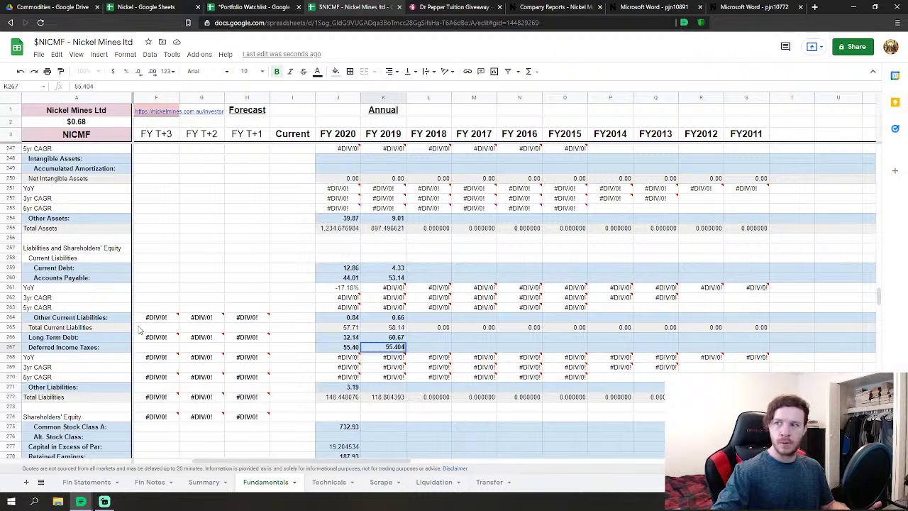
type("895")
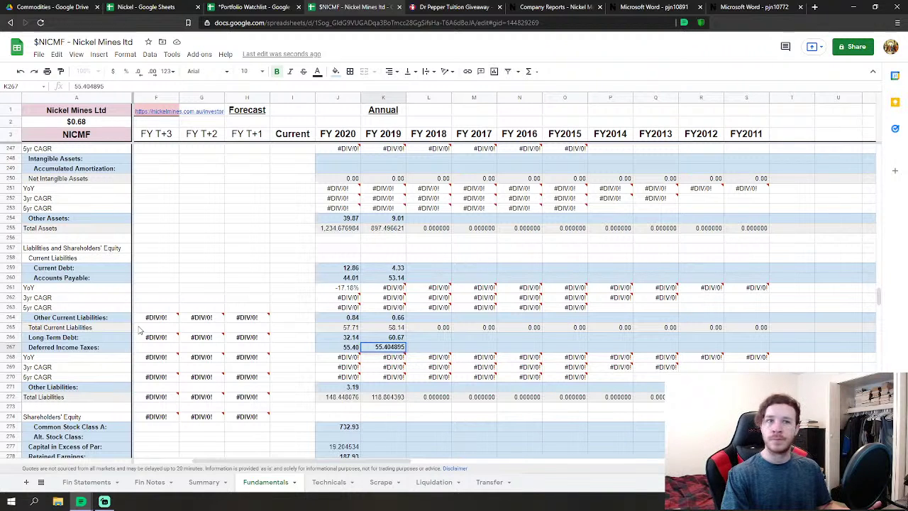
key("Return")
Enter the FY 2019 Other Liabilities value of 1.168228.
key("Down")
key("Down")
key("Down")
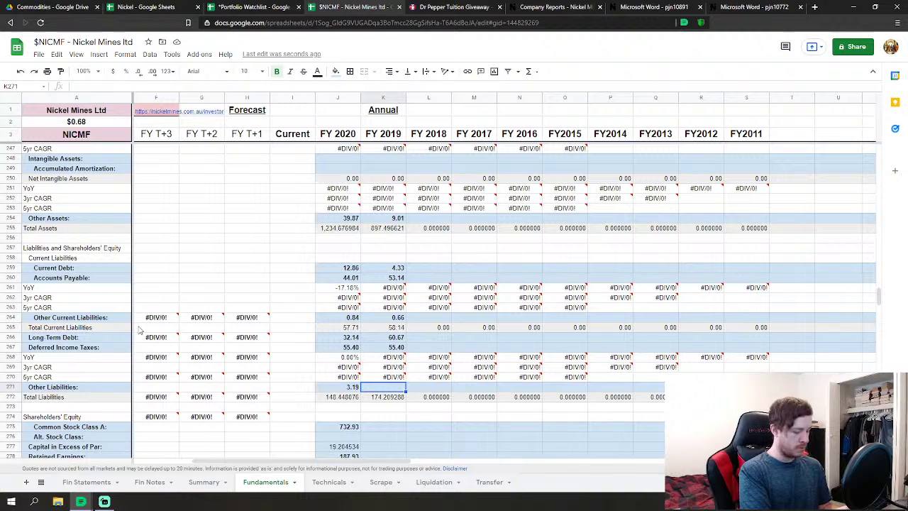
type("1")
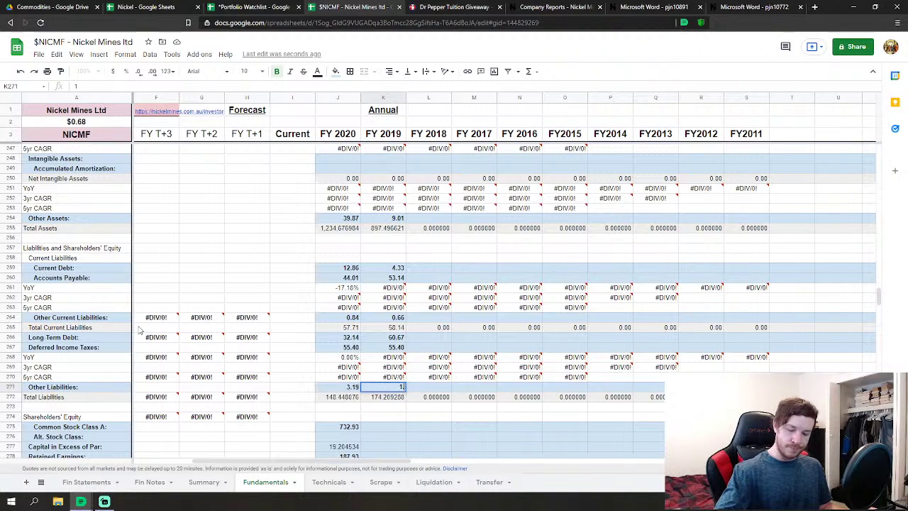
type(".168228")
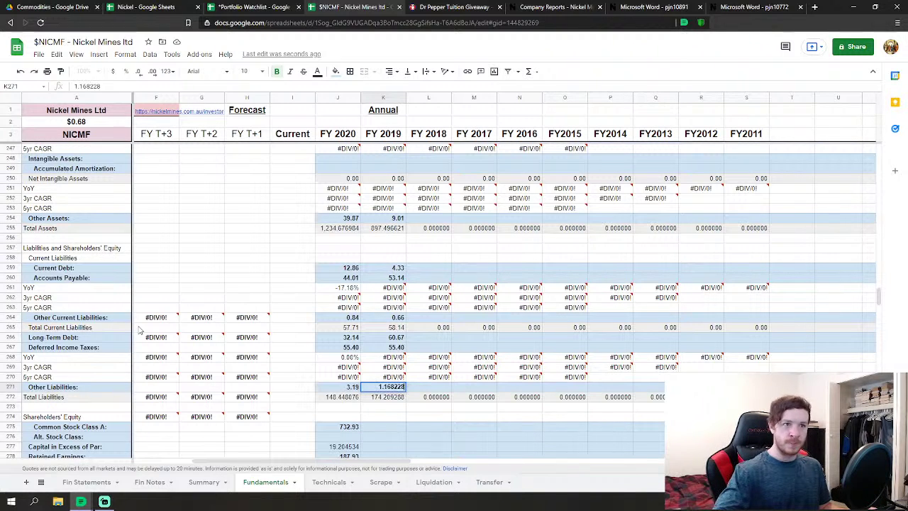
key("Return")
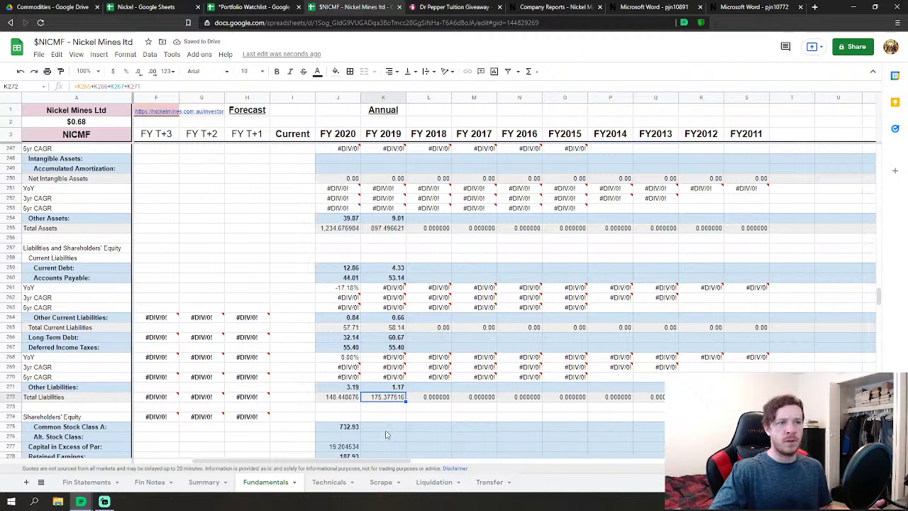
Enter 315.501048 as FY 2019 Common Stock Class A in the Shareholders' Equity section.
left_click(386, 427)
scroll(474, 370, "down", 2)
scroll(476, 370, "down", 1)
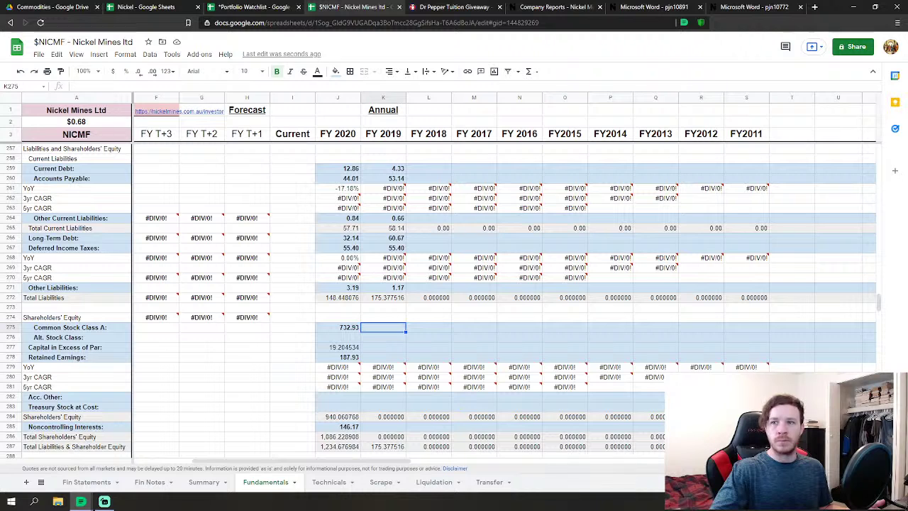
type("315")
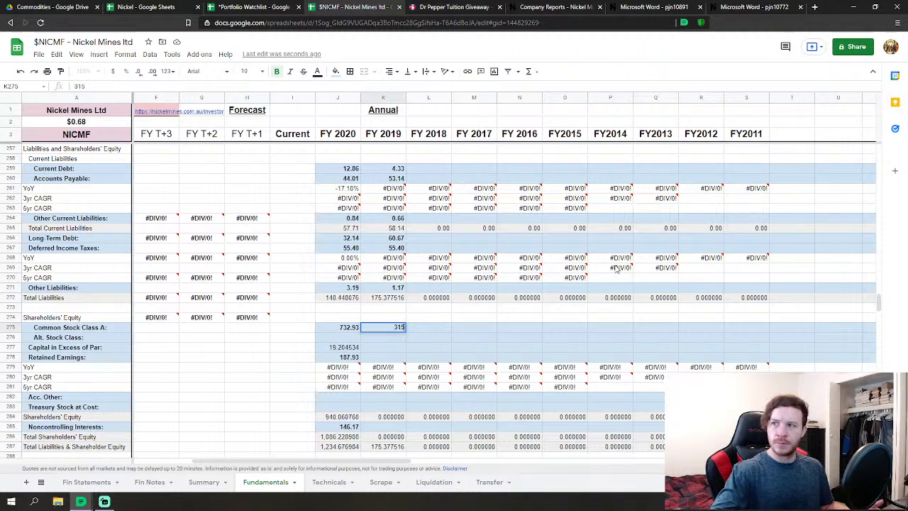
type(".501048")
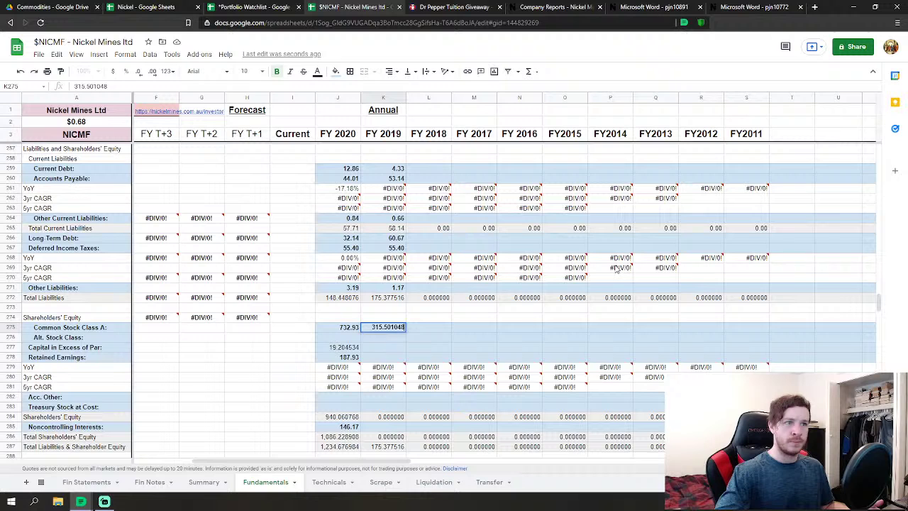
key("Return")
Leave FY 2019 Alt. Stock Class blank and enter 19.206524 for Capital in Excess of Par.
key("Down")
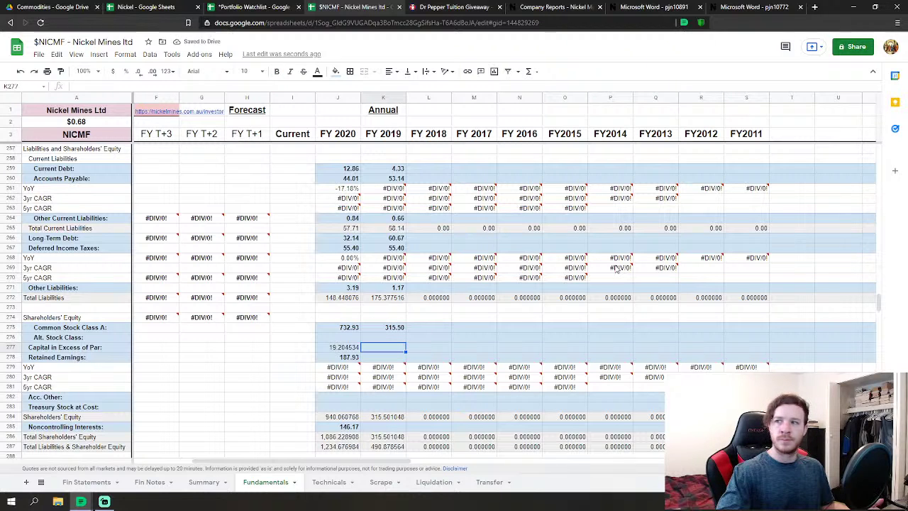
type("19.2")
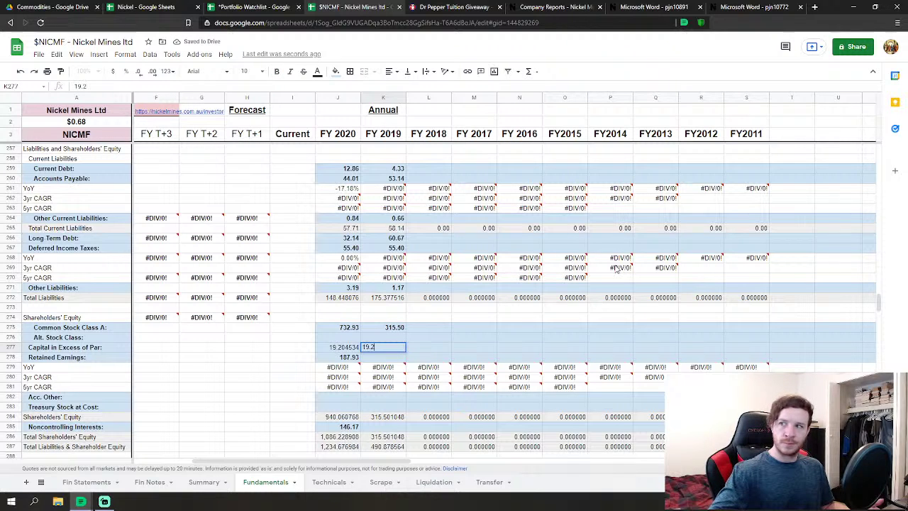
type("06524")
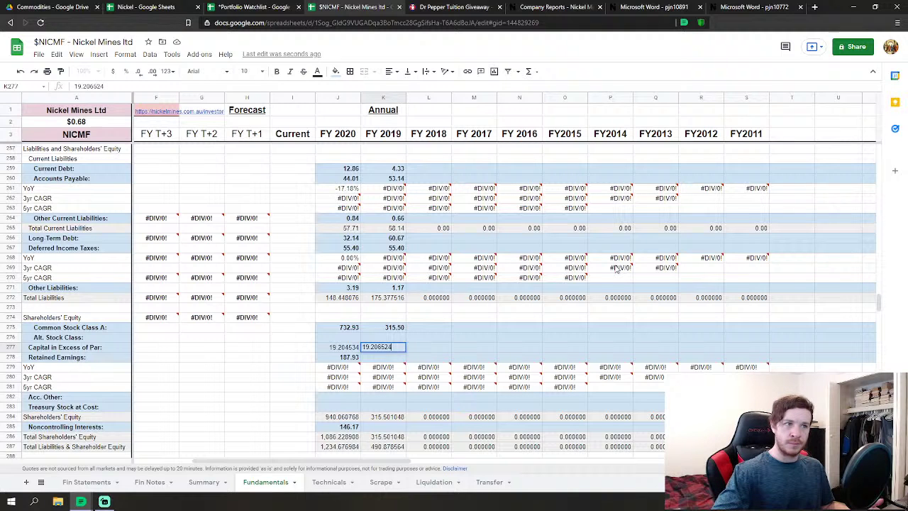
key("Return")
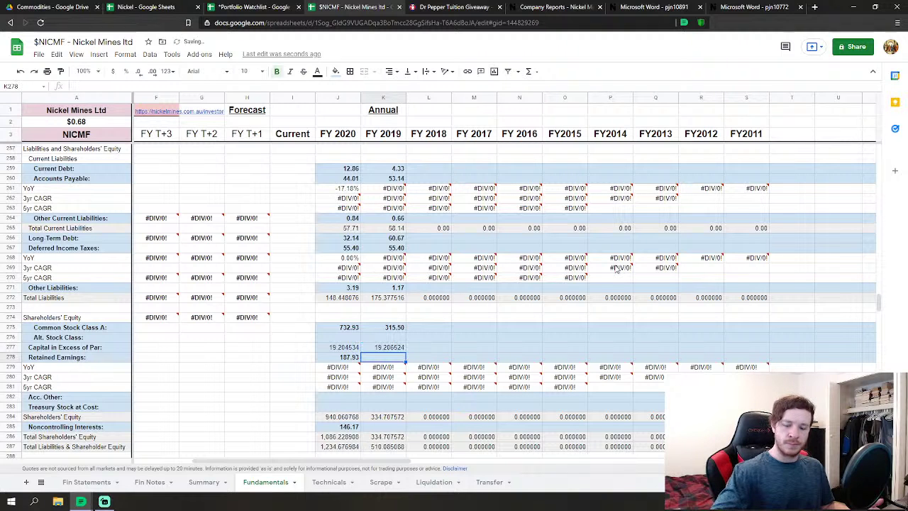
type("9")
key("Page_Down")
type("7")
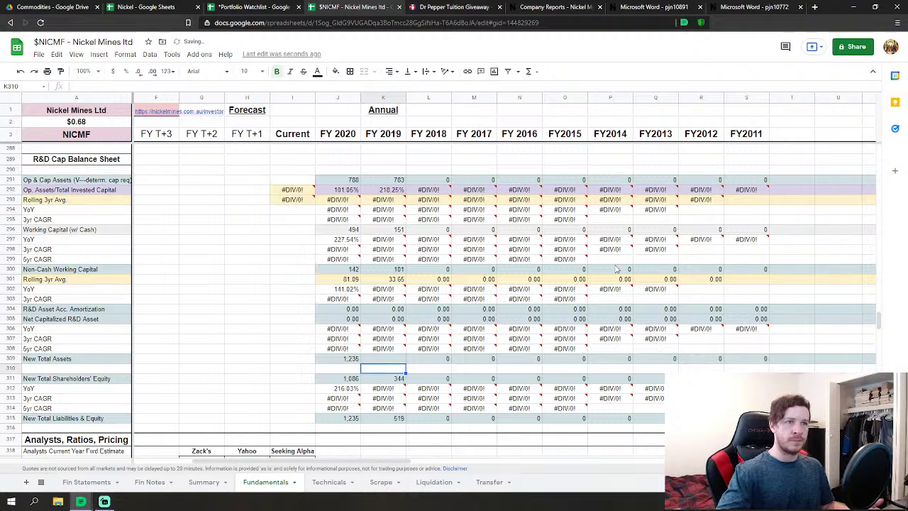
key("Return")
left_click(21, 71)
left_click(21, 71)
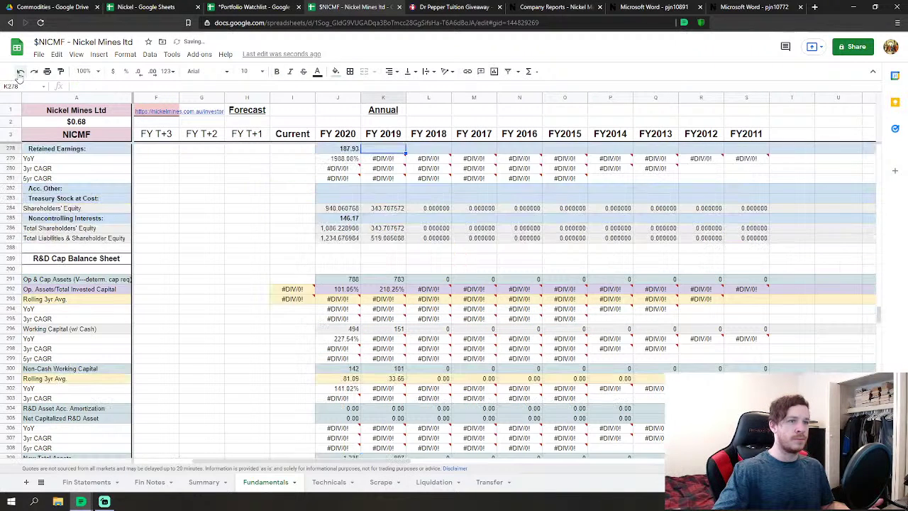
Enter the FY 2019 Retained Earnings value of 92.757906.
scroll(405, 263, "up", 3)
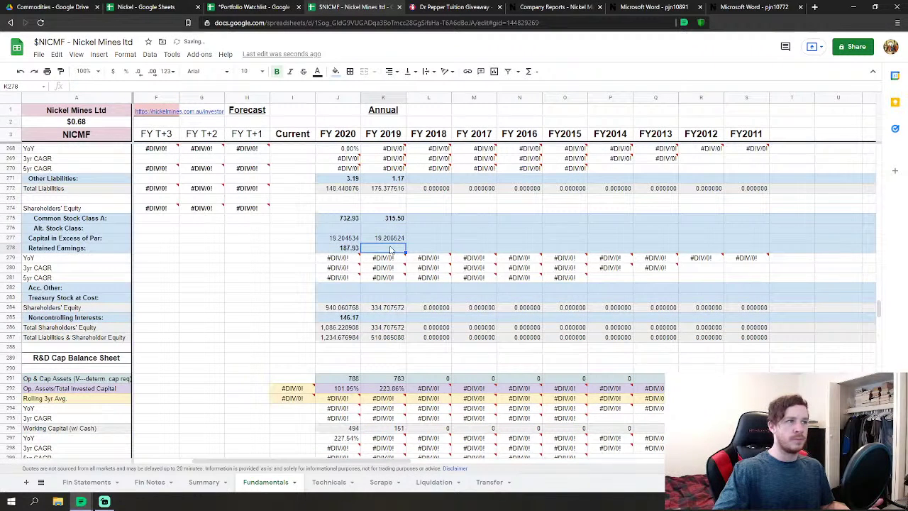
type("92")
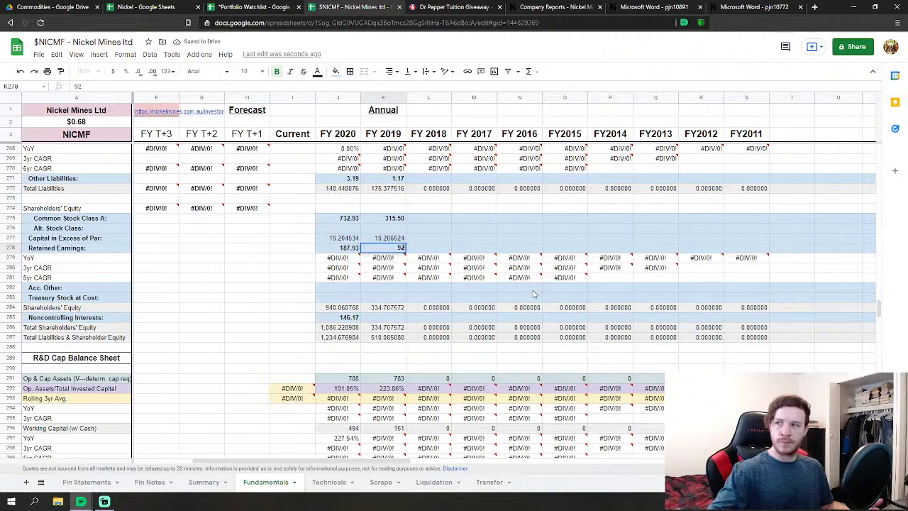
type(".75")
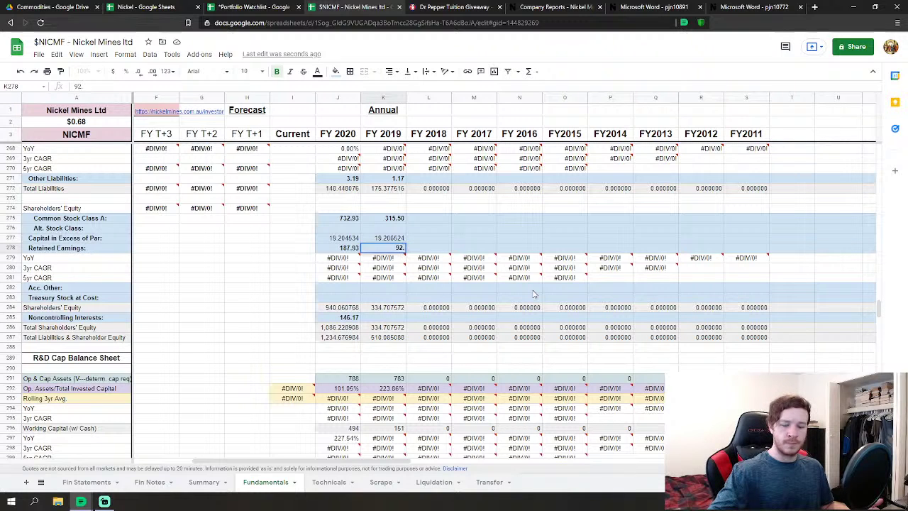
type("7906")
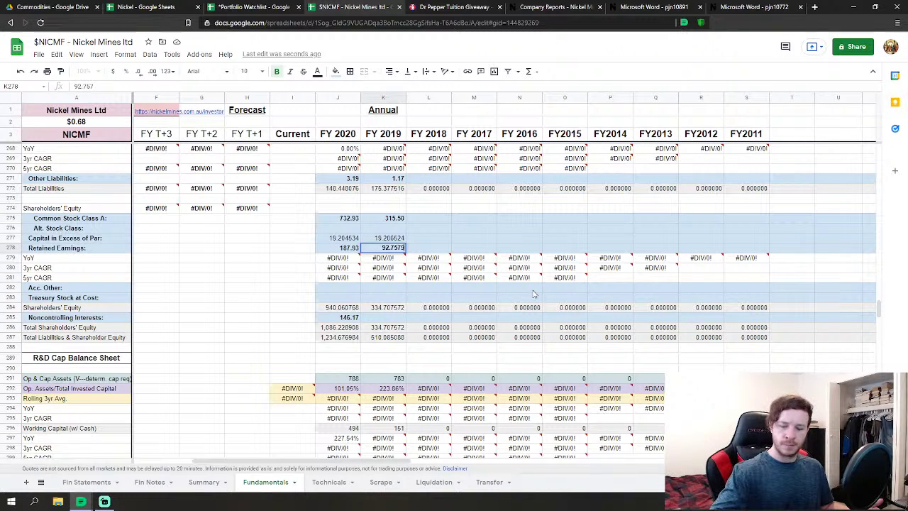
key("Return")
Enter 294.653627 as the FY 2019 Noncontrolling Interests in the Shareholders' Equity section.
key("Down")
key("Down")
key("Down")
key("Down")
key("Down")
key("Down")
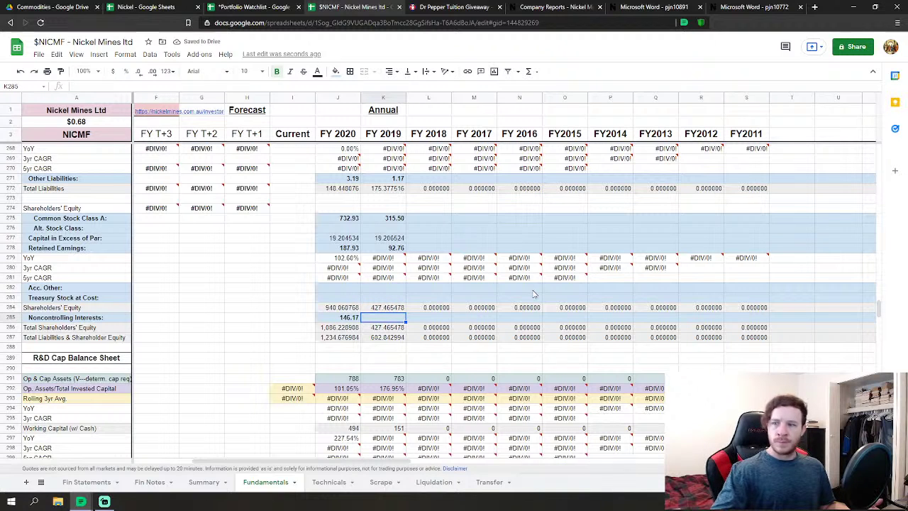
type("294")
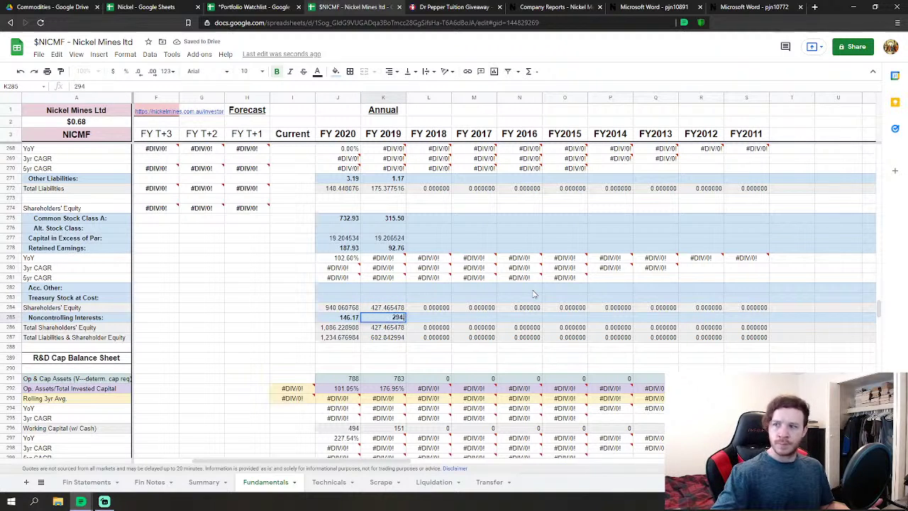
type(".653627")
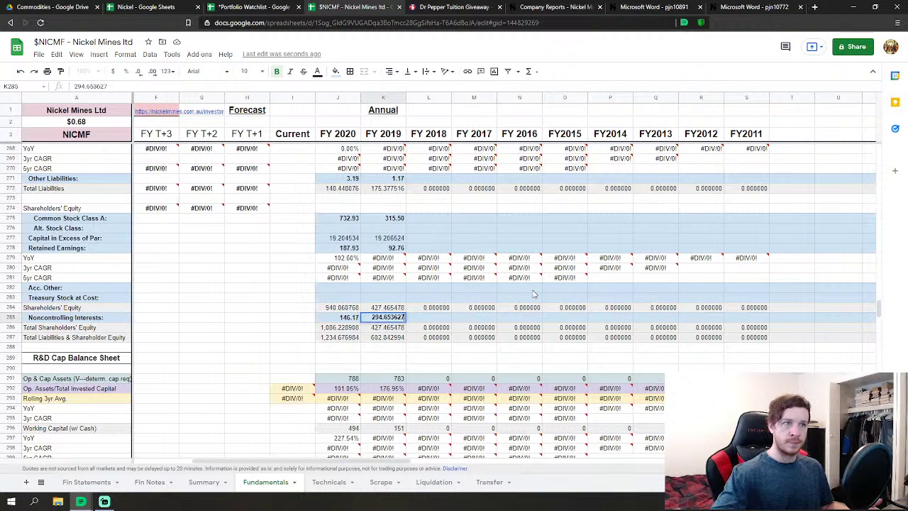
key("Return")
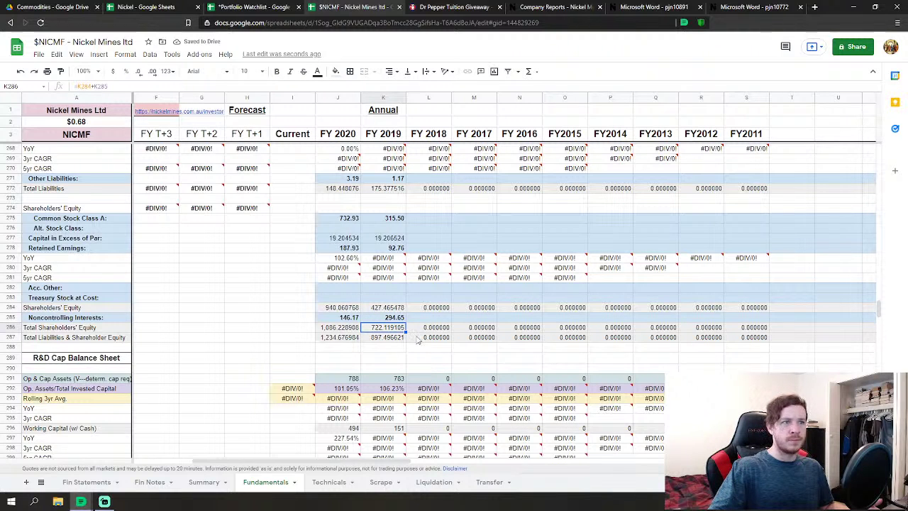
Enter the FY 2018 Revenues value of 64.937347 in the Income Statements section.
scroll(517, 310, "up", 5)
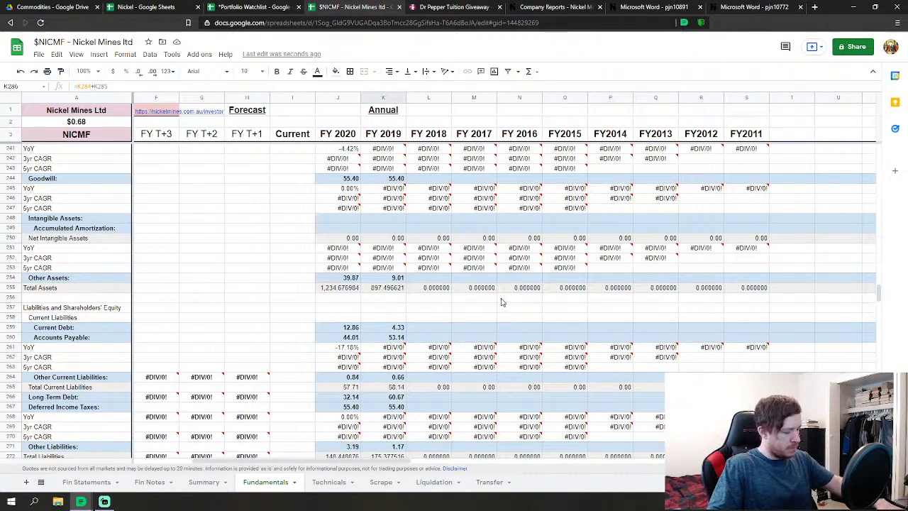
left_click_drag(878, 297, 875, 183)
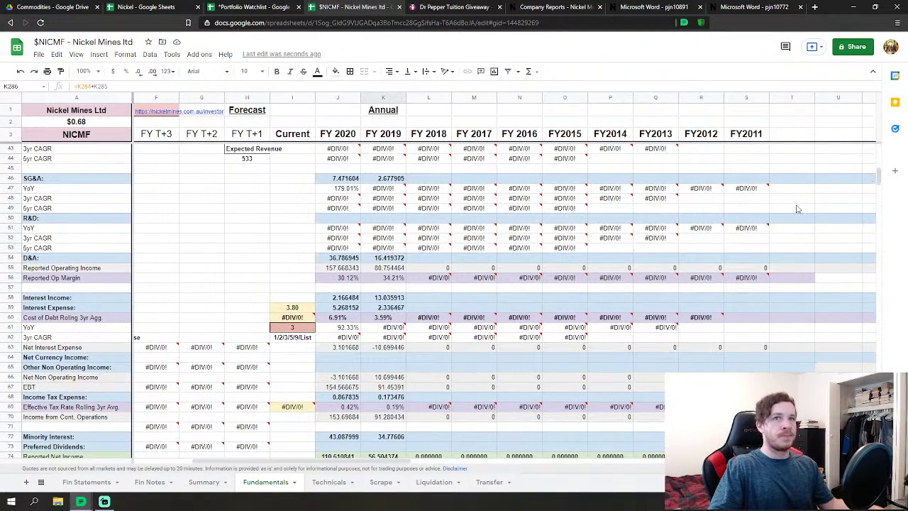
scroll(798, 210, "up", 5)
left_click(449, 213)
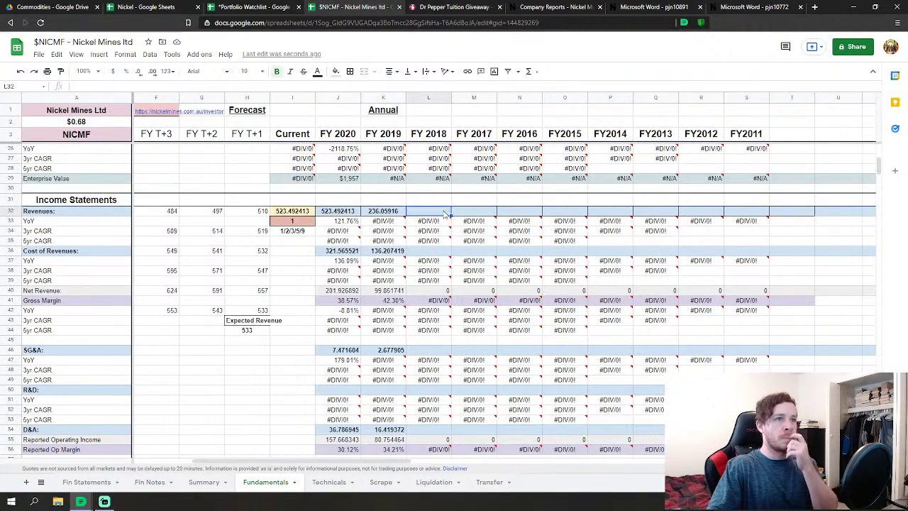
scroll(448, 213, "down", 1)
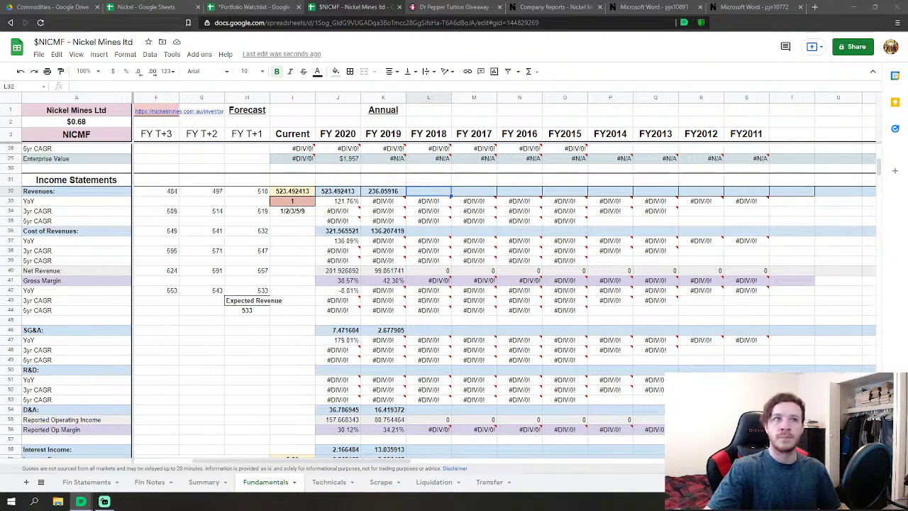
scroll(494, 251, "up", 8)
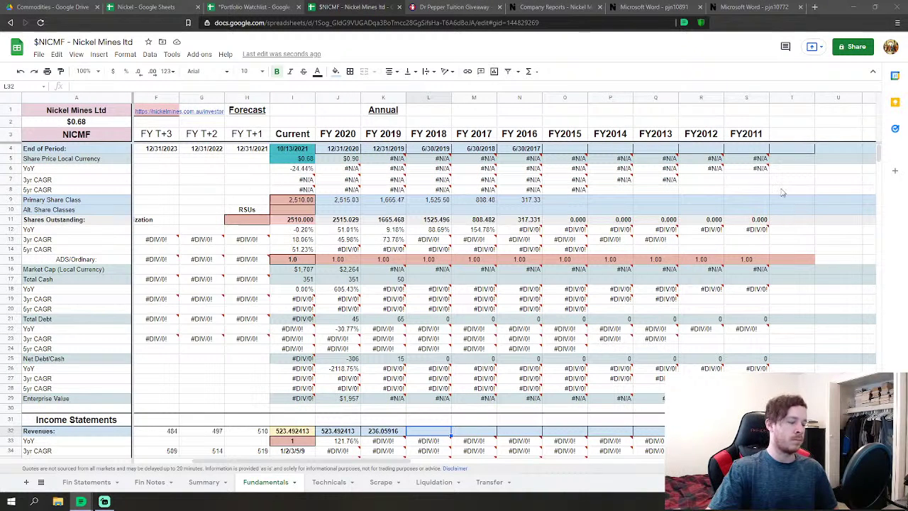
mouse_move(431, 207)
left_click(429, 241)
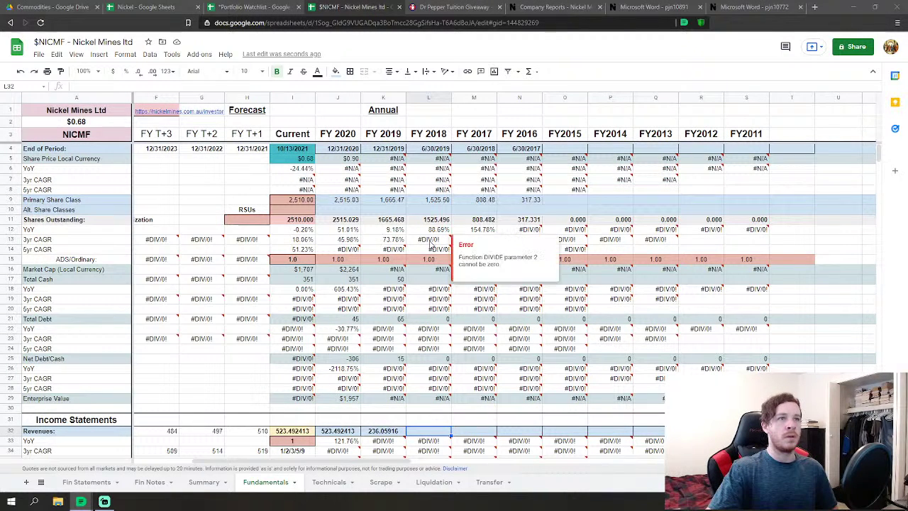
scroll(431, 341, "down", 5)
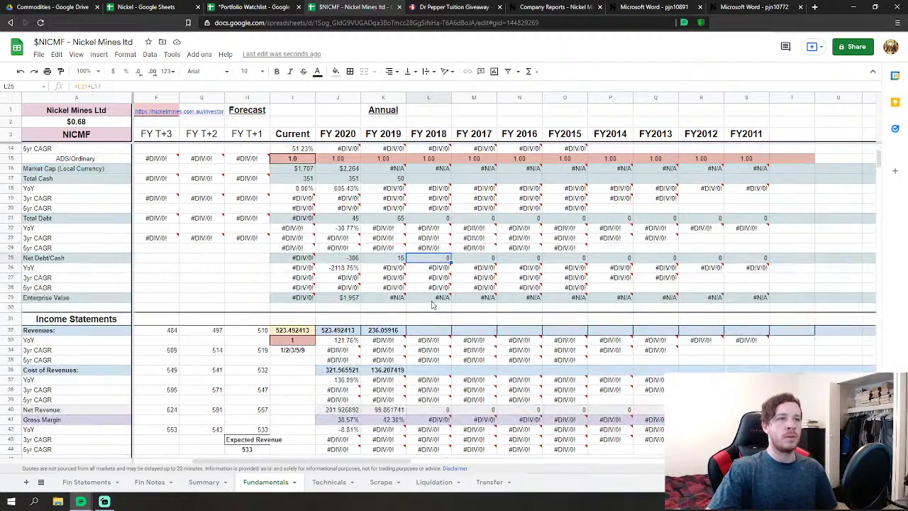
left_click(445, 264)
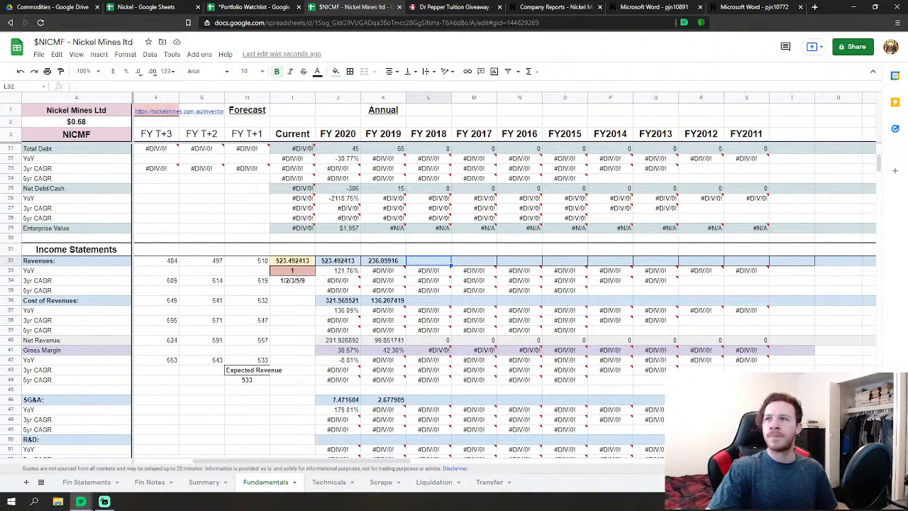
type("64")
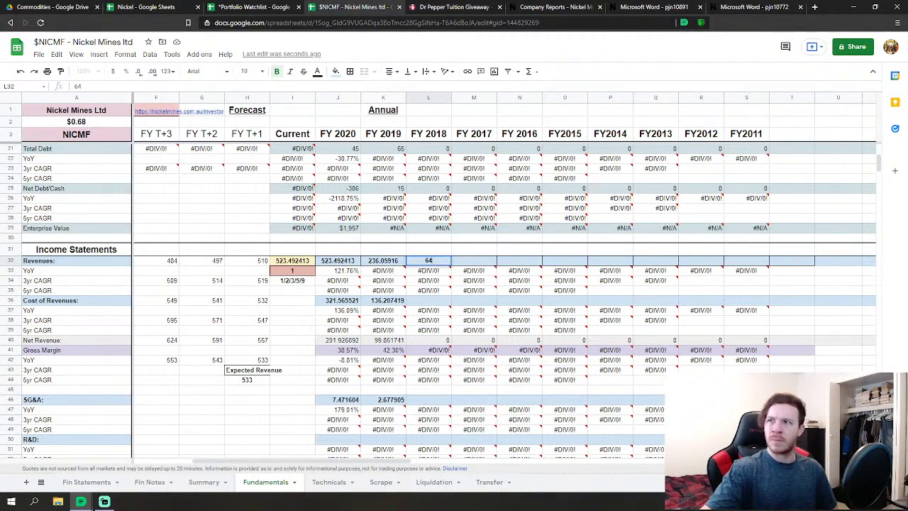
type(".937")
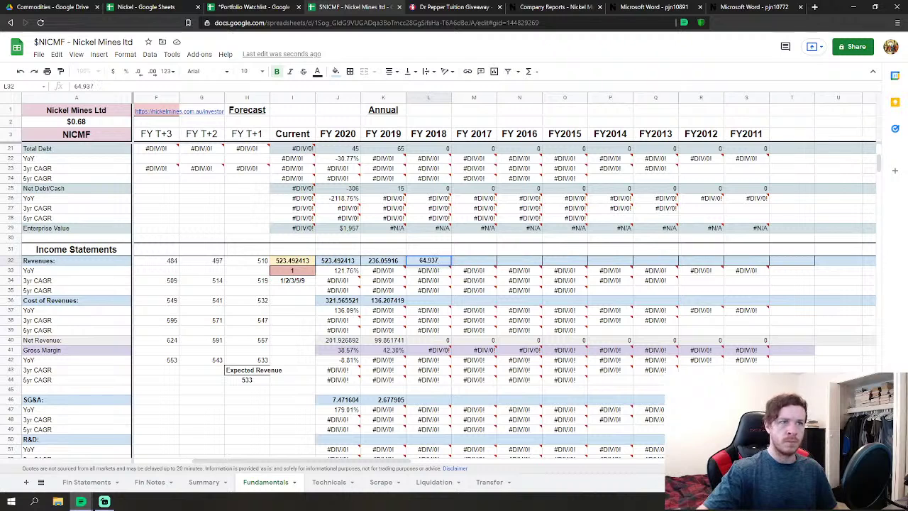
type("347")
key("Return")
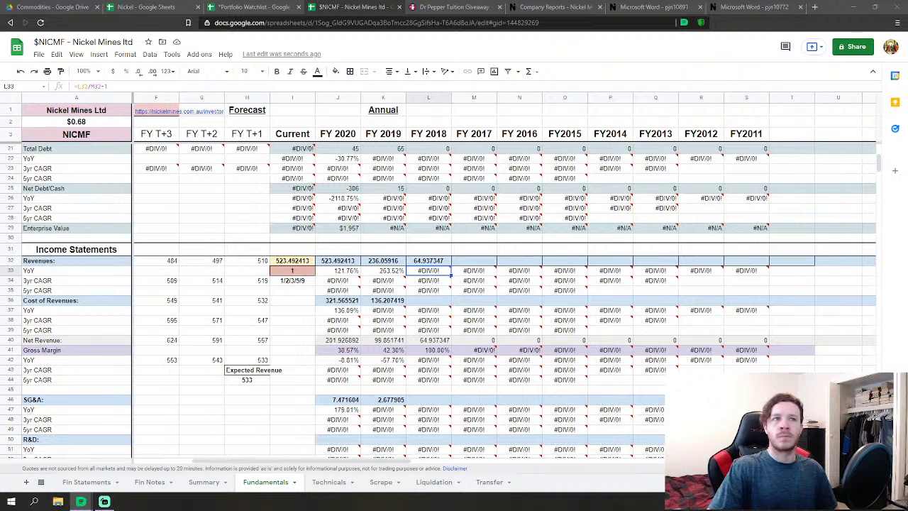
Enter 43.346515 as the FY 2018 Cost of Revenues.
left_click(428, 302)
scroll(496, 287, "down", 1)
mouse_move(525, 278)
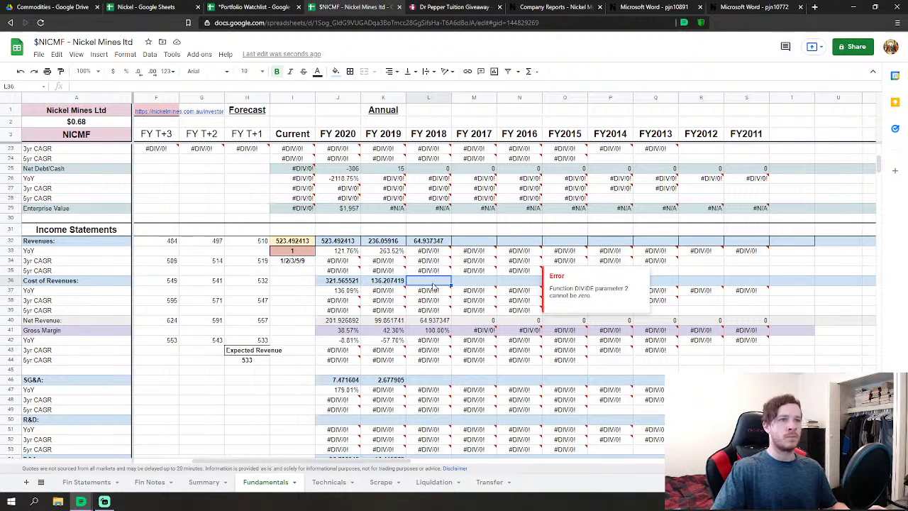
mouse_move(427, 274)
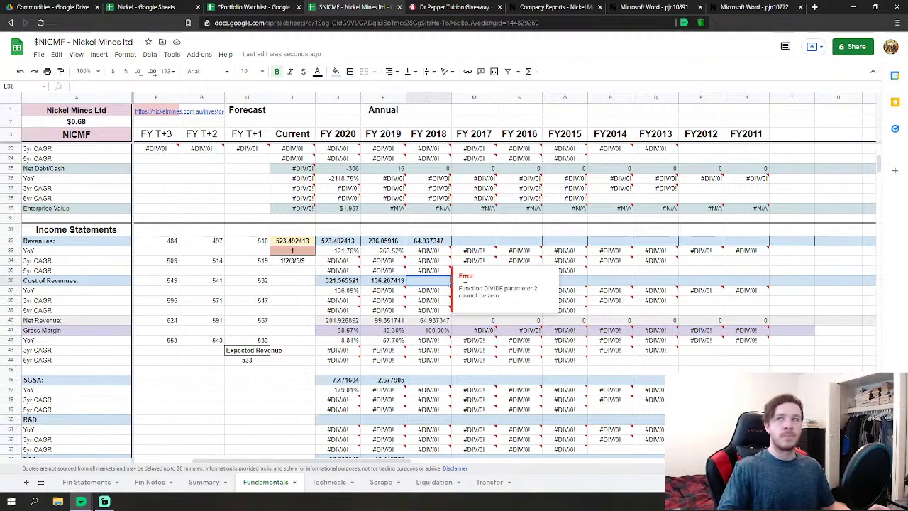
type("43")
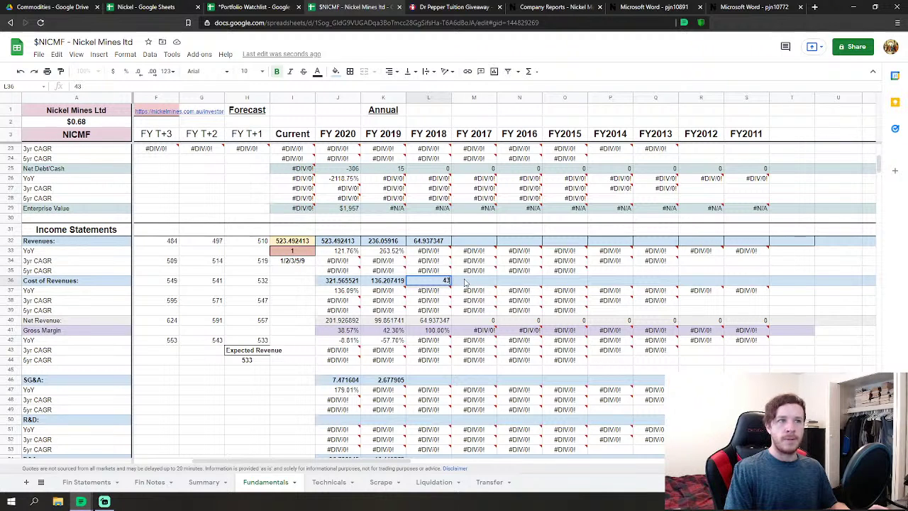
type(".346")
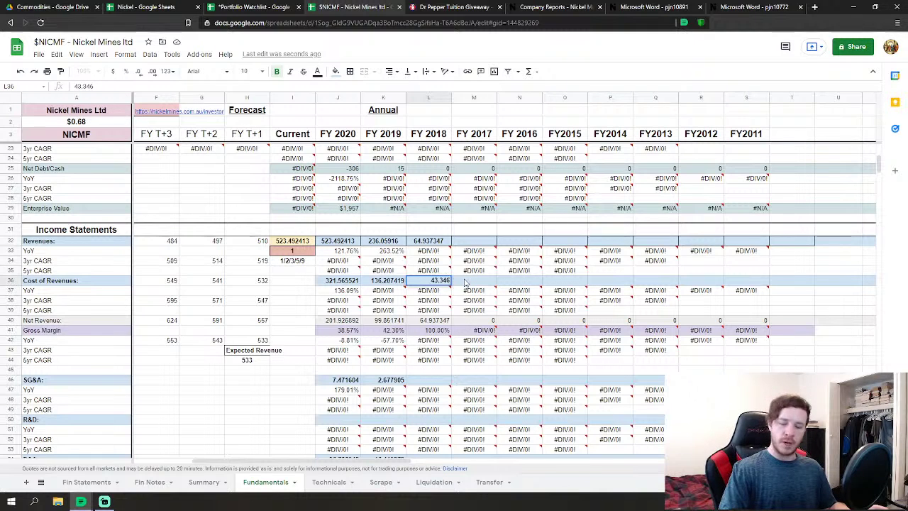
type("515")
key("Return")
key("Down")
key("Down")
key("Down")
key("Down")
key("Down")
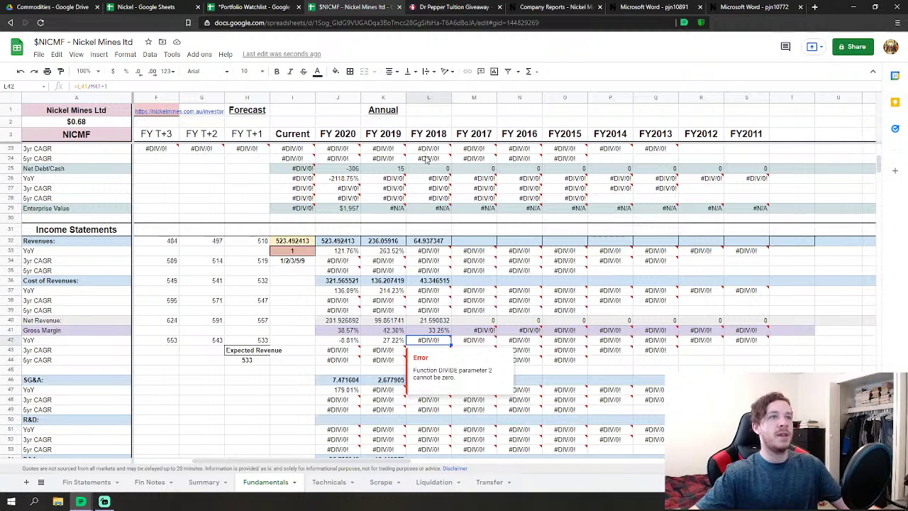
Examine the fiscal-year headings and end-of-period dates, and check the FY 2019 column against the neighbouring years.
left_click(440, 134)
left_click_drag(440, 133, 524, 137)
left_click(395, 139)
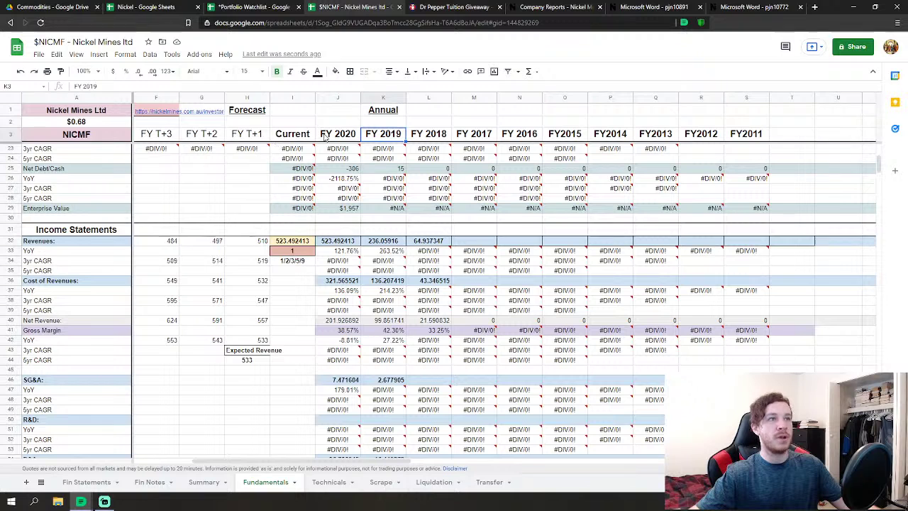
scroll(163, 170, "up", 5)
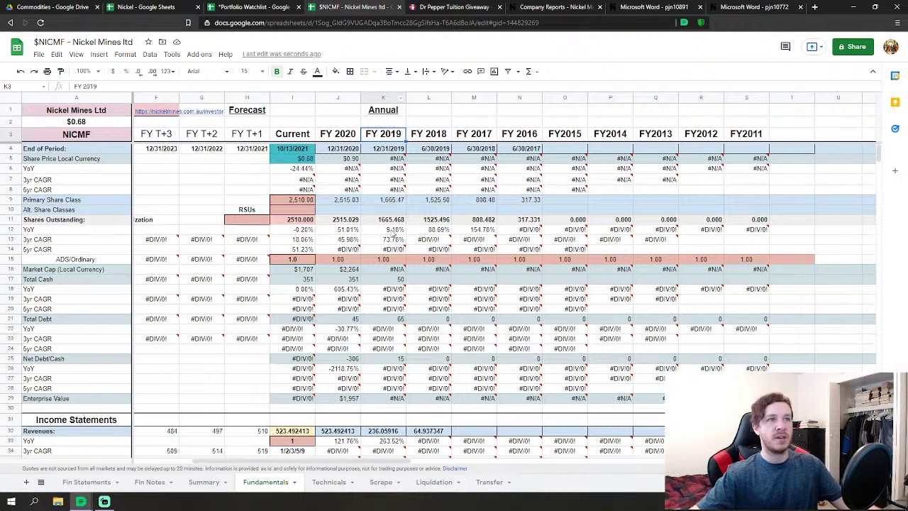
mouse_move(435, 158)
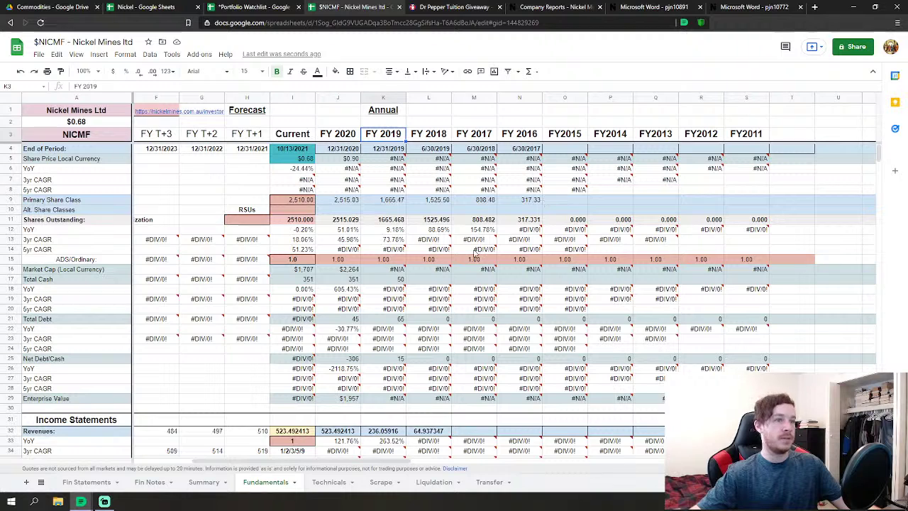
scroll(410, 249, "down", 5)
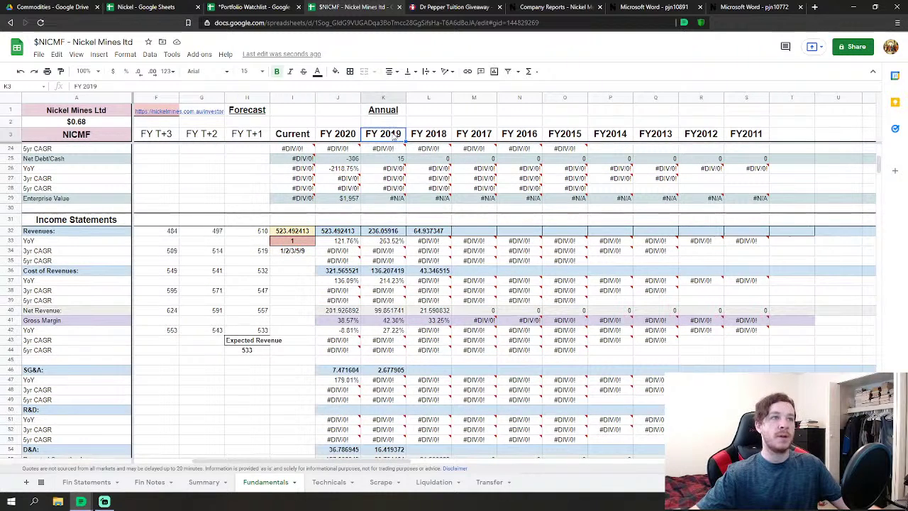
left_click(385, 97)
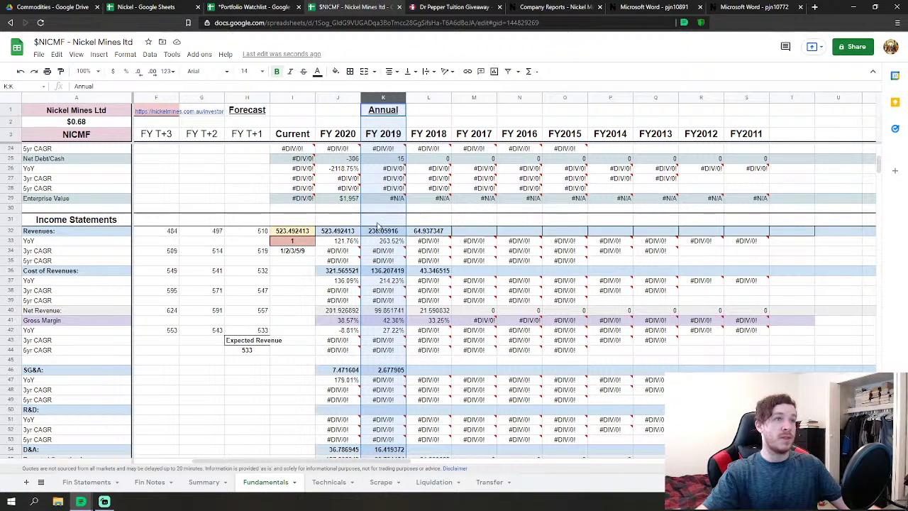
scroll(389, 374, "down", 3)
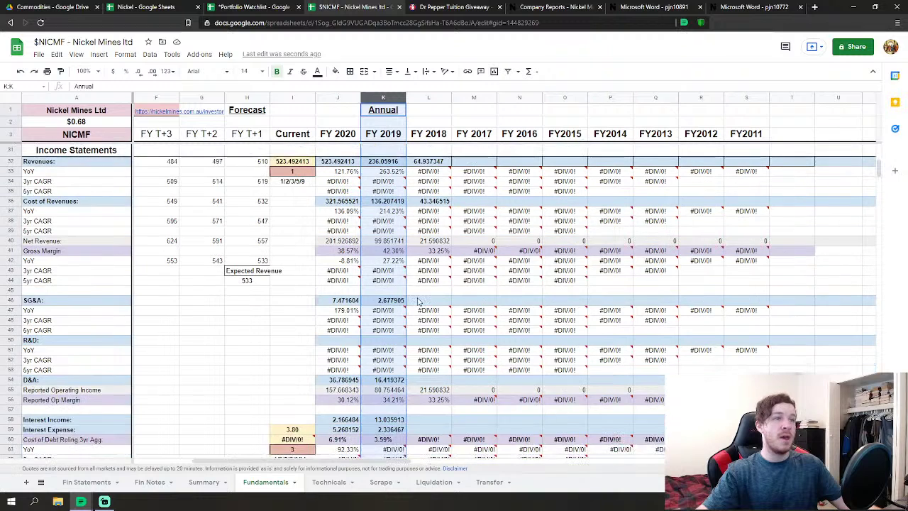
left_click(434, 305)
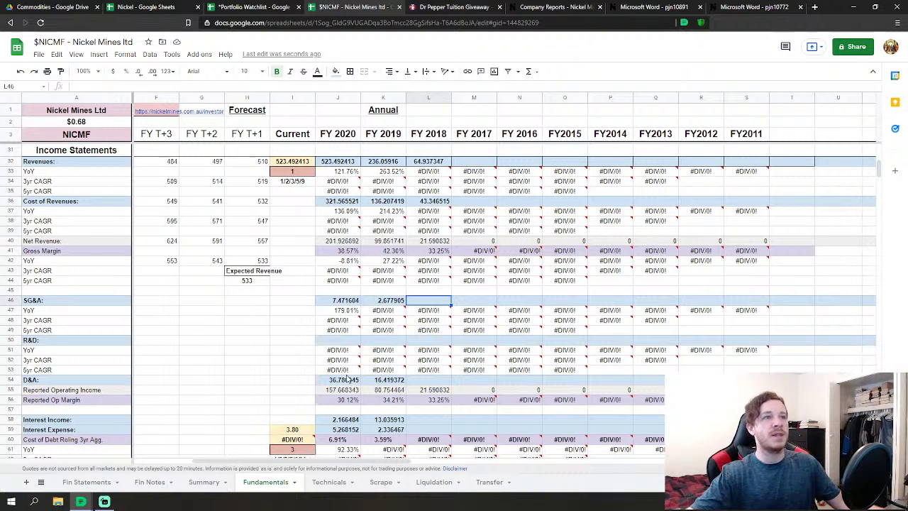
mouse_move(345, 350)
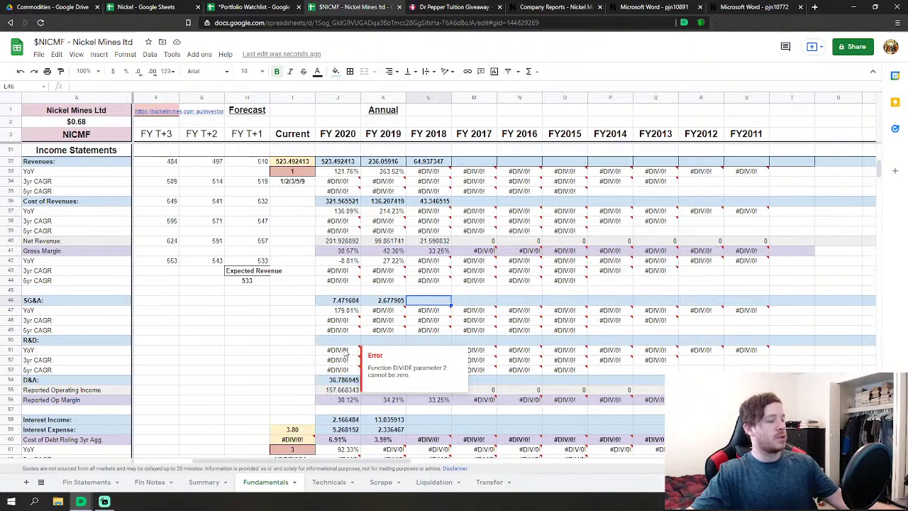
left_click(509, 274)
left_click(438, 302)
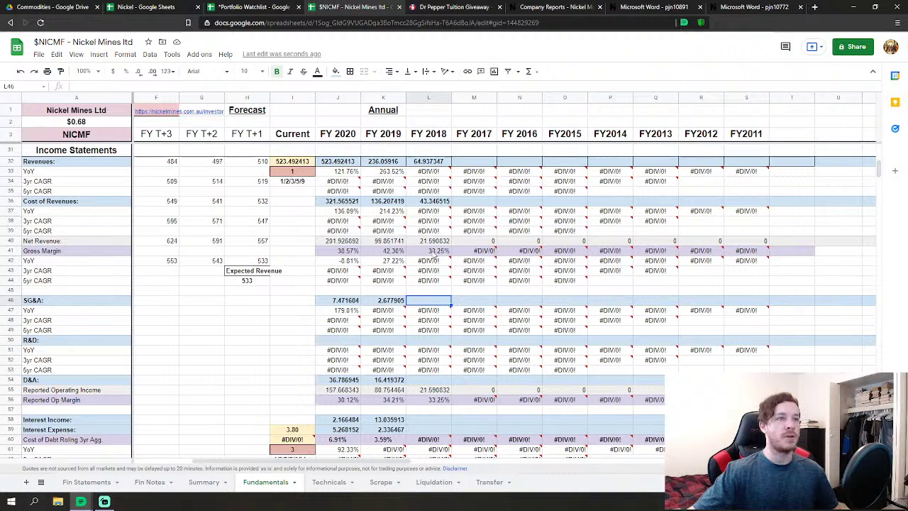
scroll(517, 290, "down", 1)
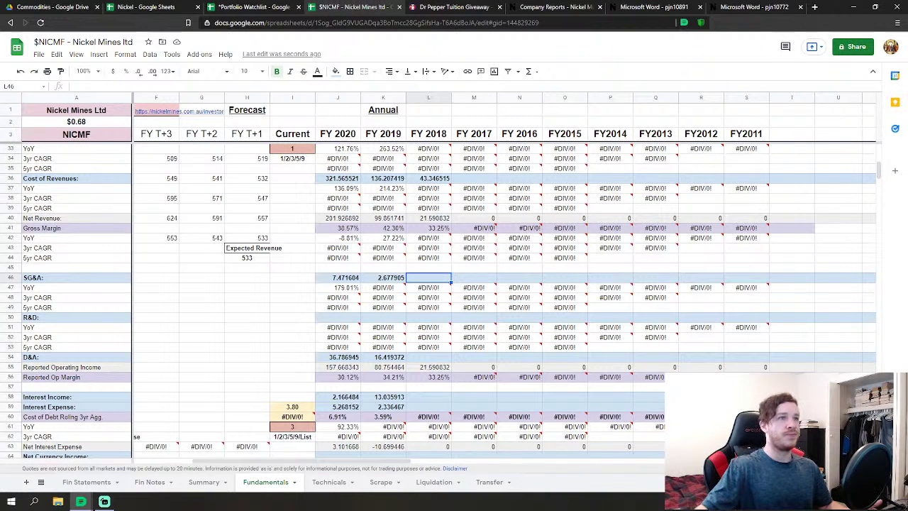
left_click(373, 99)
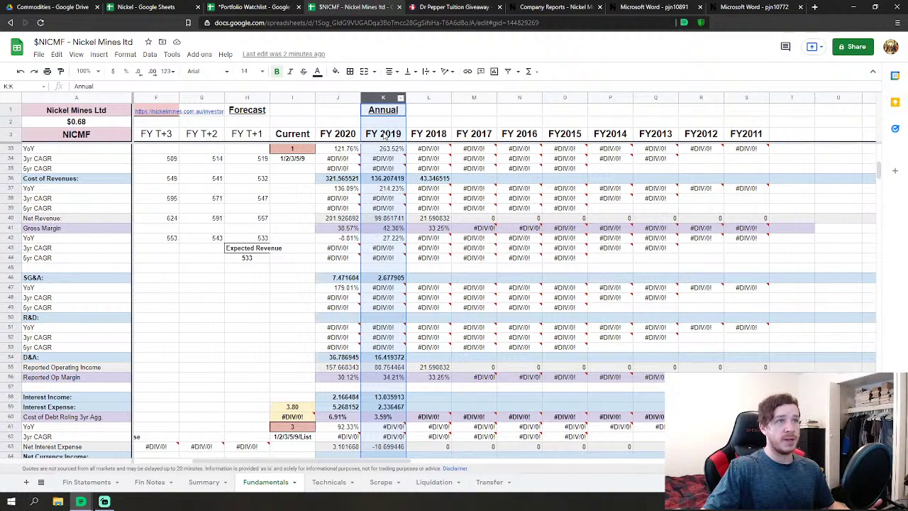
left_click(436, 279)
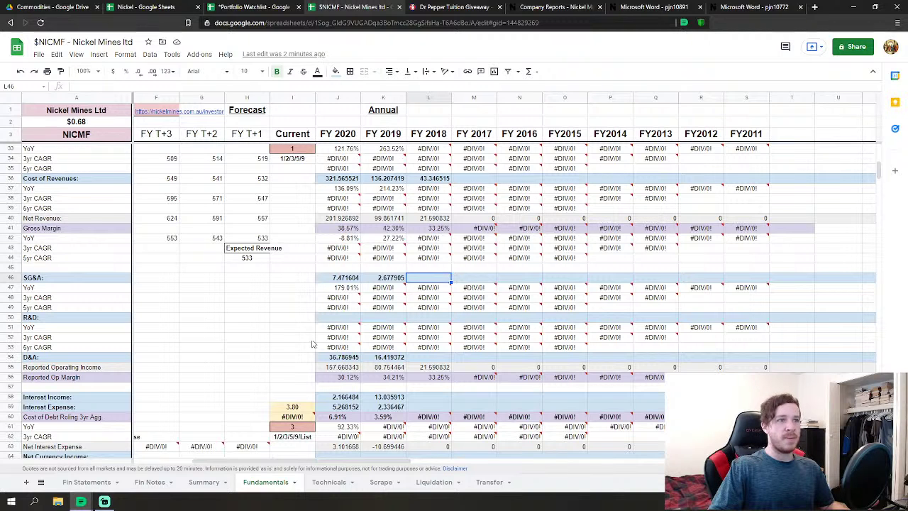
left_click(570, 288)
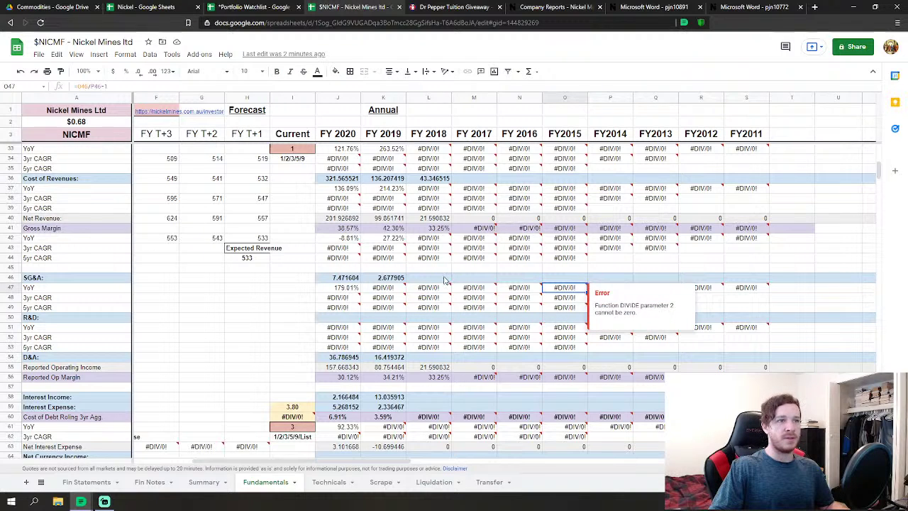
left_click(444, 279)
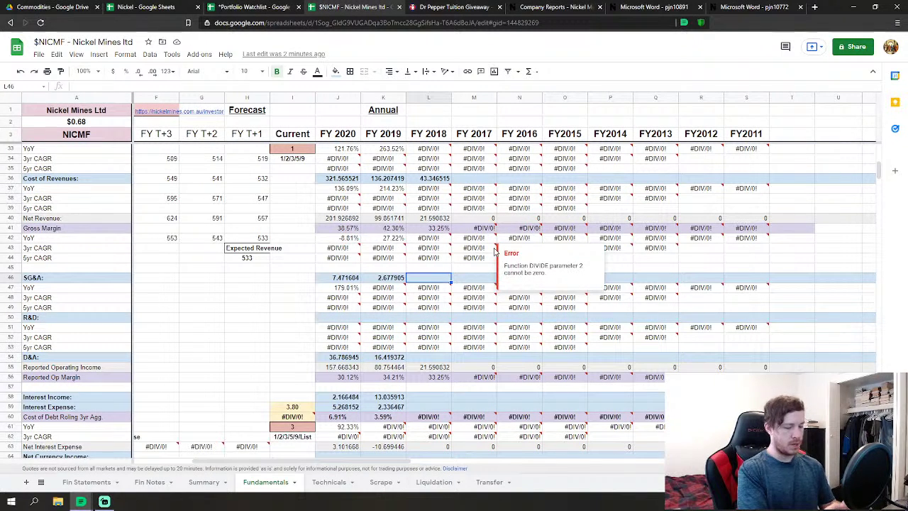
left_click(474, 347)
Enter 1.141187 as the FY 2018 SG&A value in the Income Statements section.
left_click(432, 275)
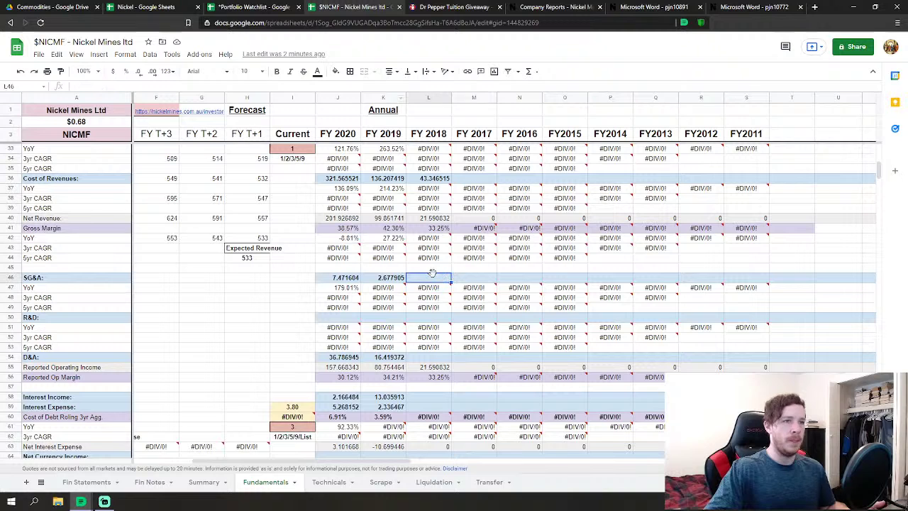
type("1")
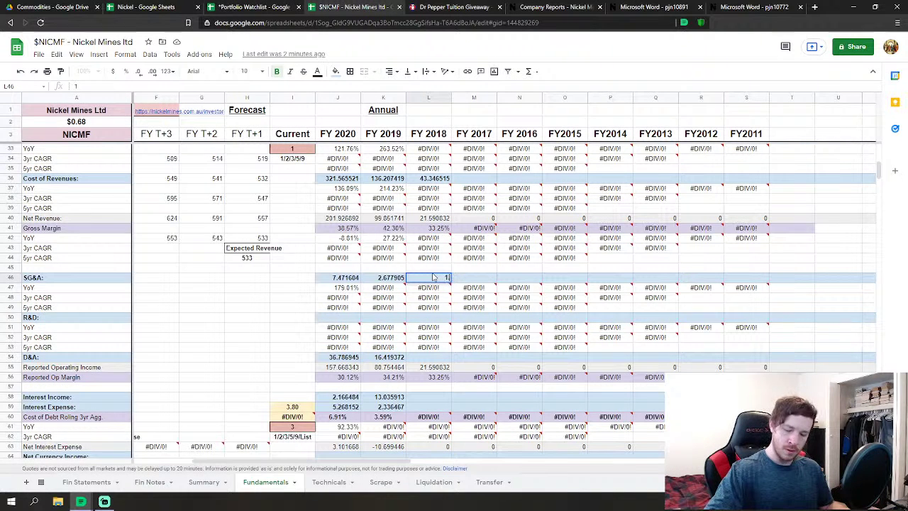
type(".141187")
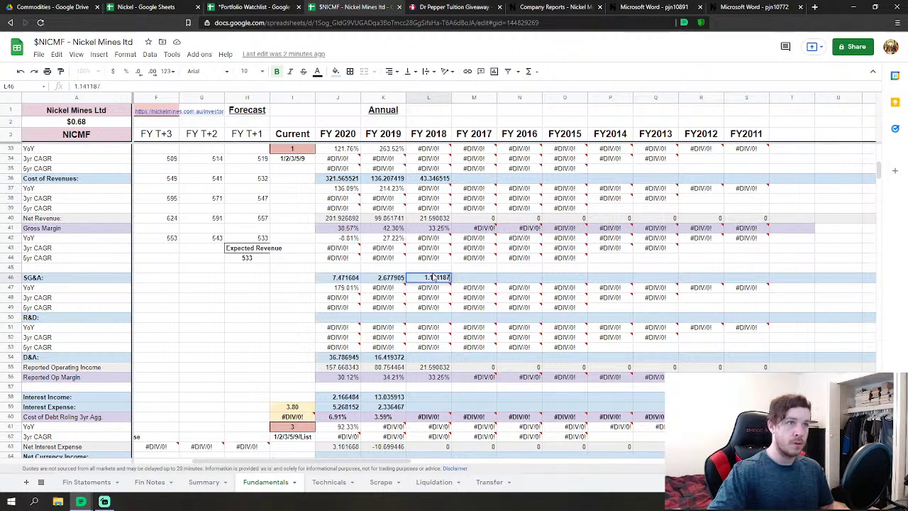
key("Return")
Enter 6.83642 as the FY 2018 D&A value in the Income Statements section.
key("Down")
key("Down")
key("Down")
key("Down")
key("Down")
key("Down")
key("Down")
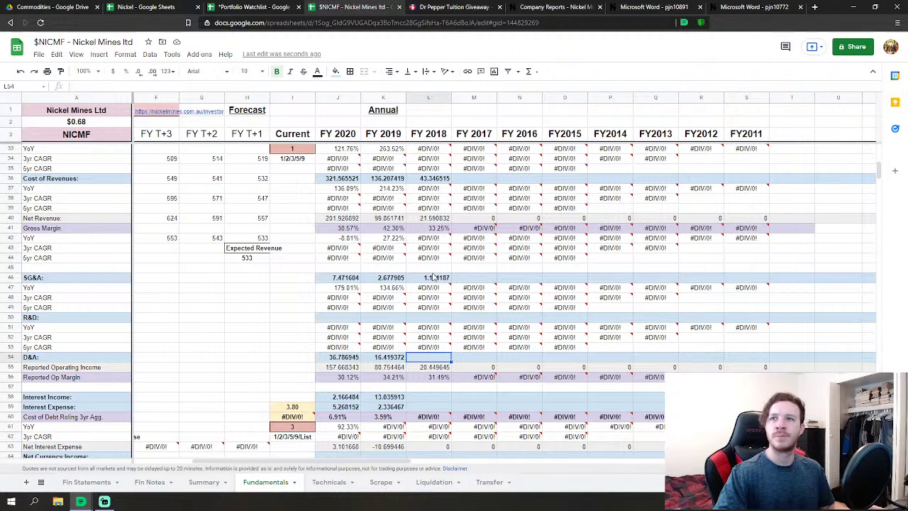
type("6")
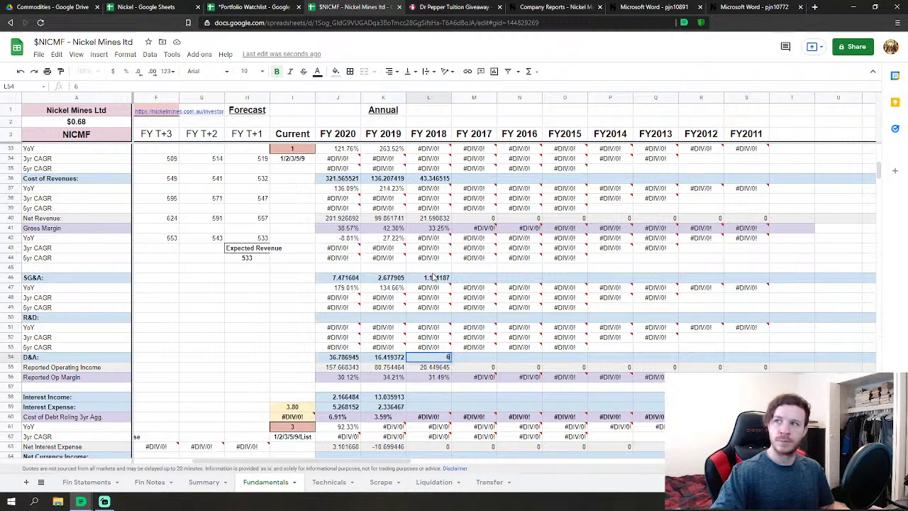
type(".83")
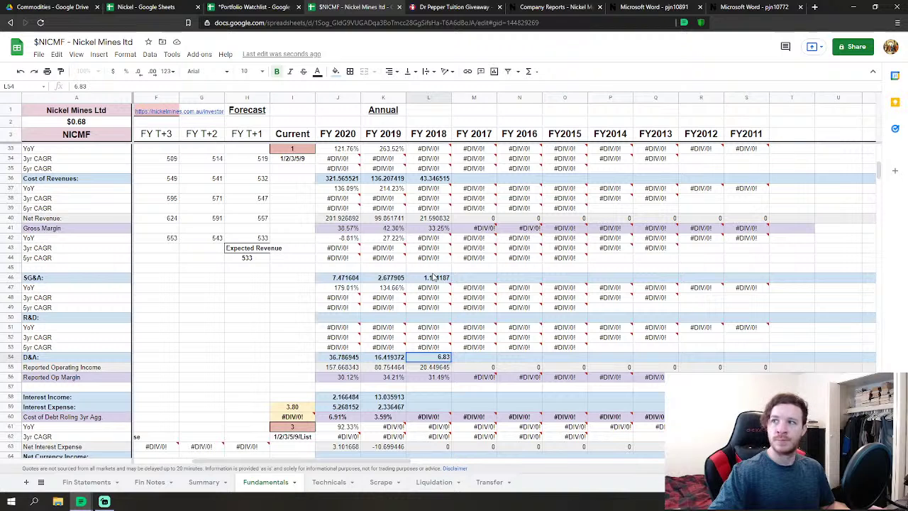
type("4")
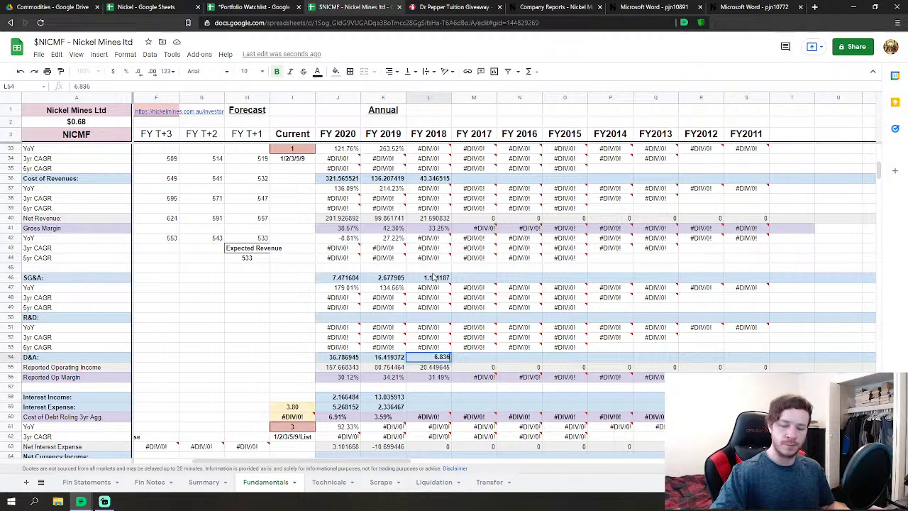
type("42")
key("Return")
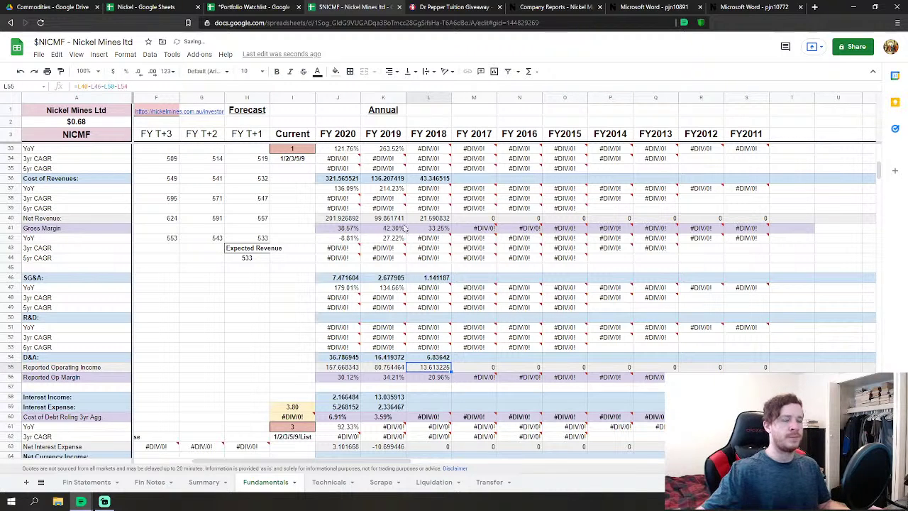
Enter 58.315916 as the FY 2018 Interest Income in the Income Statements section.
scroll(439, 298, "down", 2)
scroll(445, 319, "down", 1)
mouse_move(528, 252)
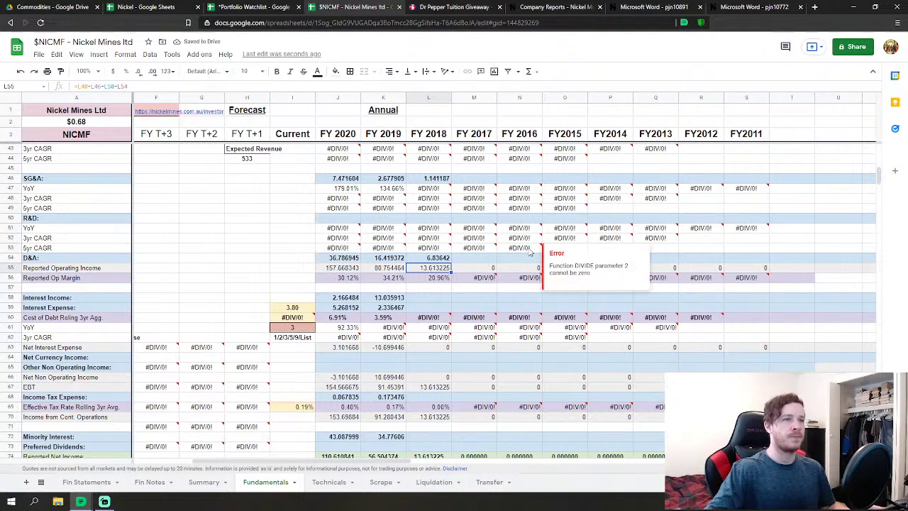
left_click(431, 298)
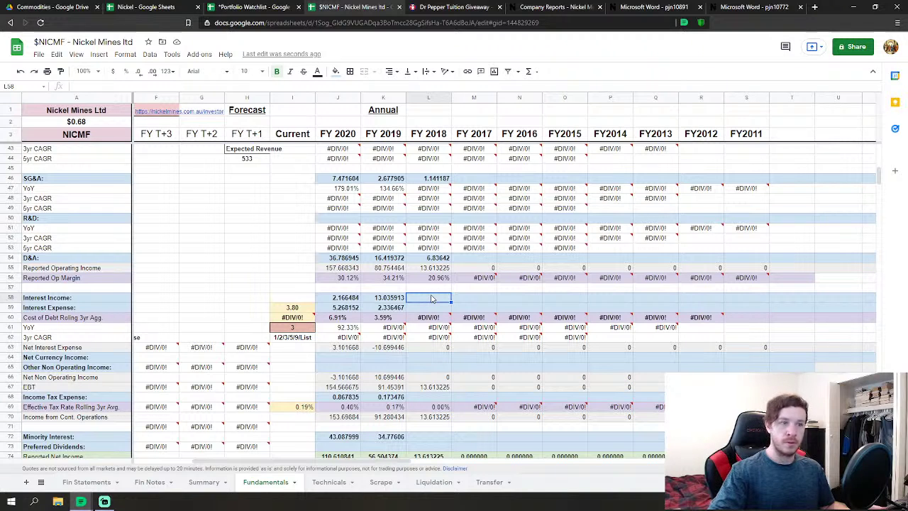
type("58.315")
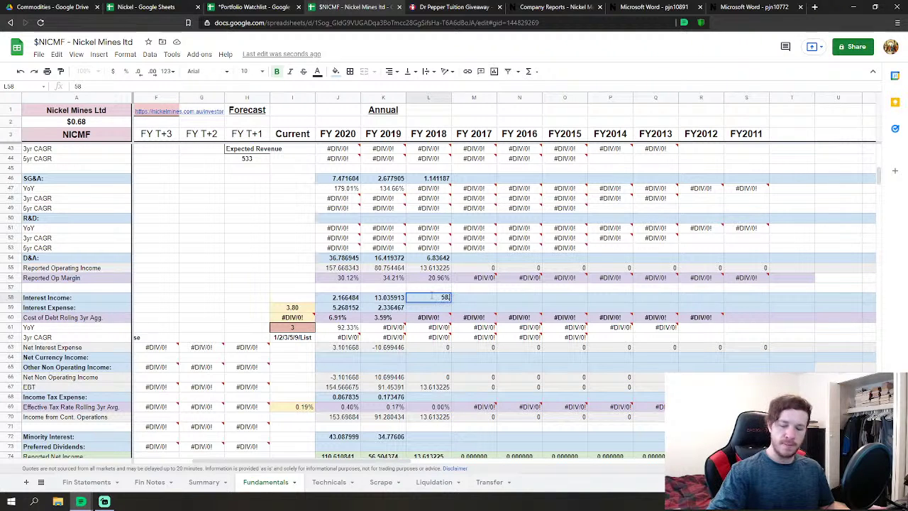
type("916")
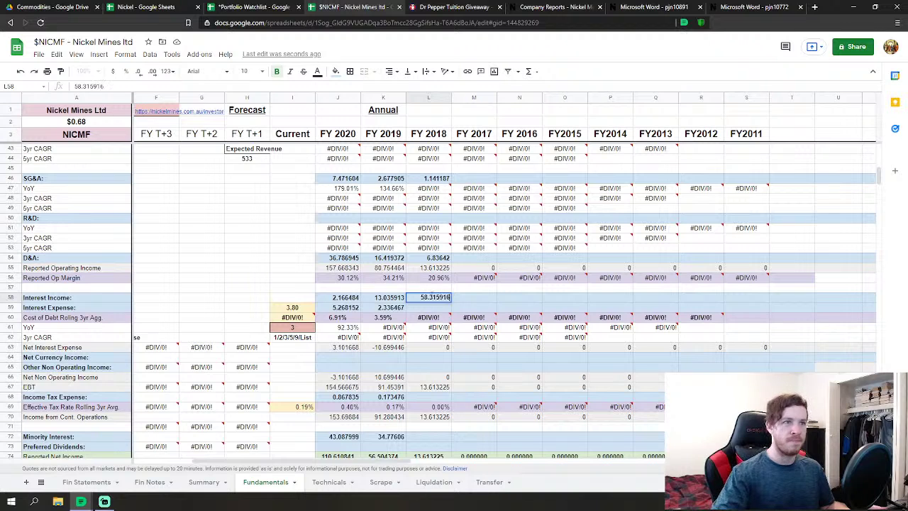
key("Return")
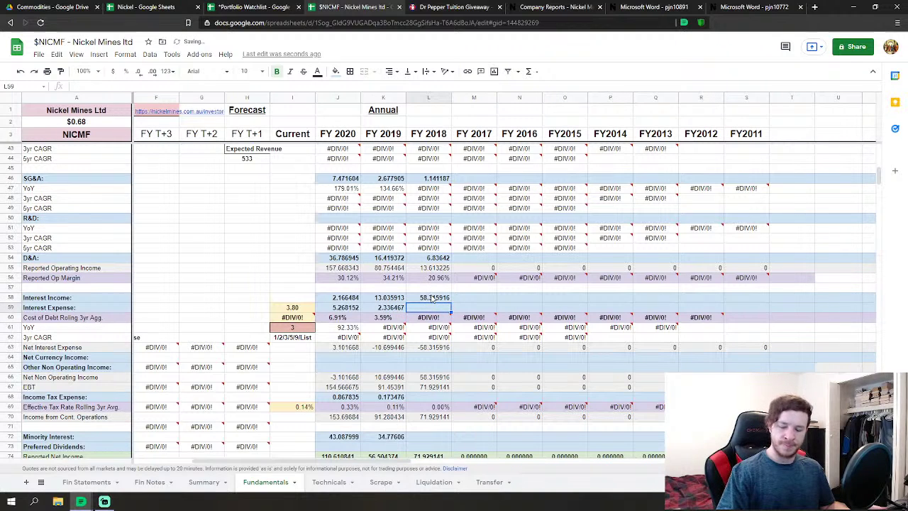
Enter .035925 as the FY 2018 Interest Expense directly below the Interest Income figure.
type(".03")
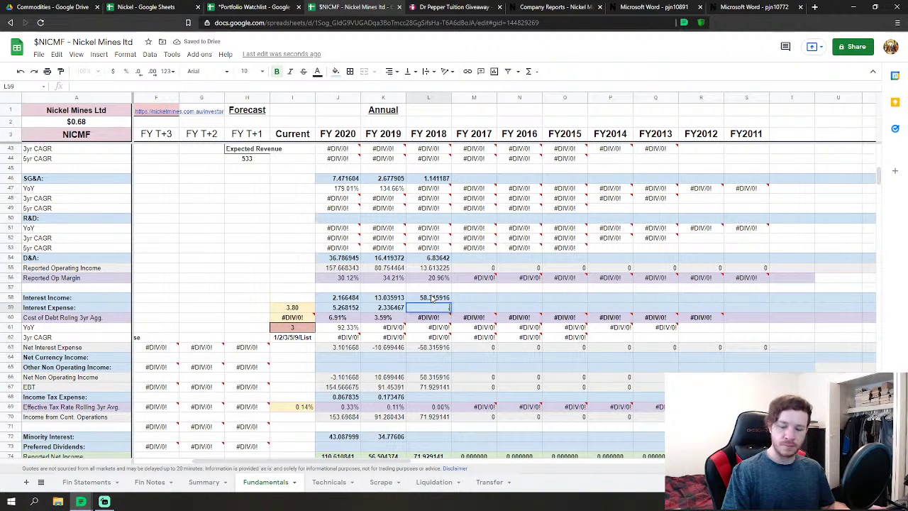
type("5")
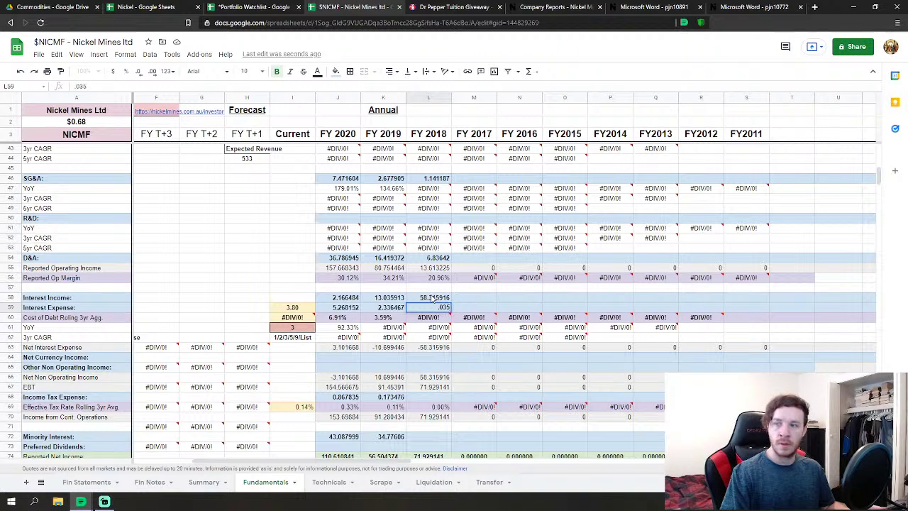
type("925")
key("Return")
Enter .066788 as the FY 2018 Income Tax Expense in the Income Statements section.
key("Down")
key("Down")
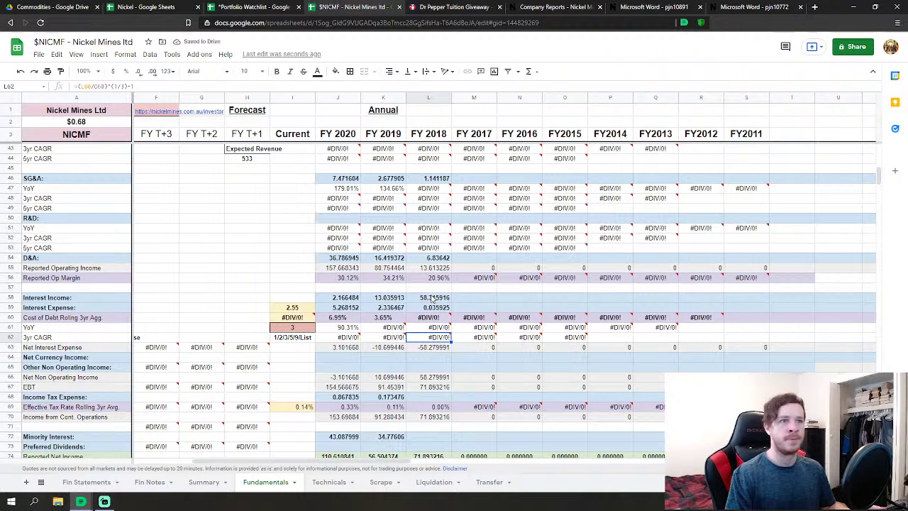
key("Down")
key("Down")
key("Down")
key("Down")
key("Down")
key("Down")
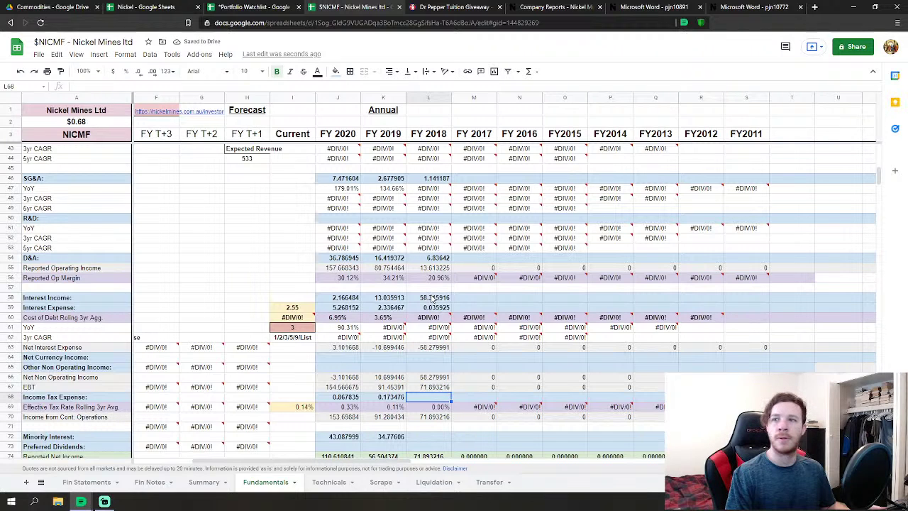
type(".0")
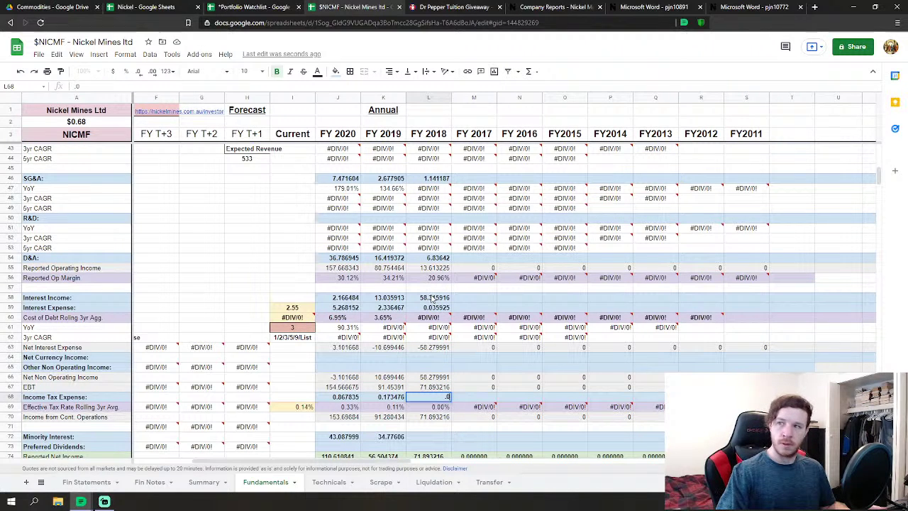
type("66788")
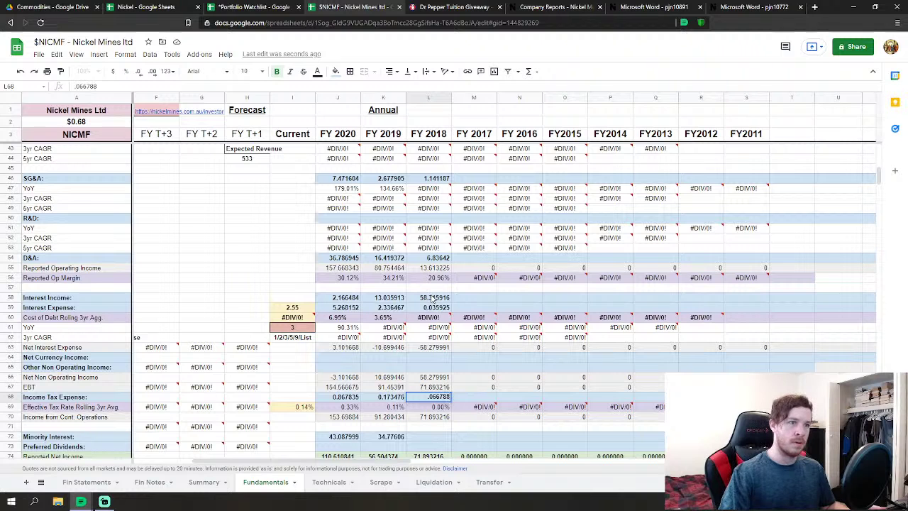
key("Down")
key("Down")
Enter 6.30044 as the FY 2018 Minority Interest, above Preferred Dividends in the Income Statements section.
scroll(430, 298, "down", 2)
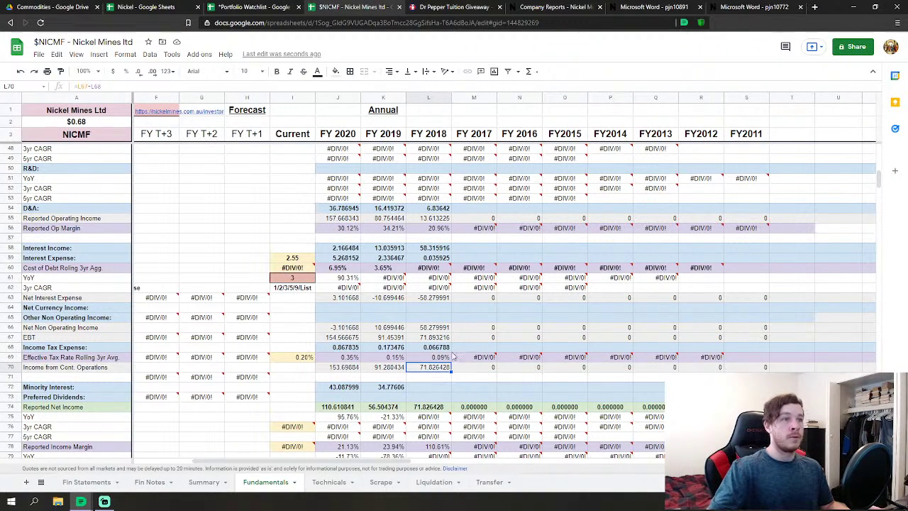
left_click(433, 389)
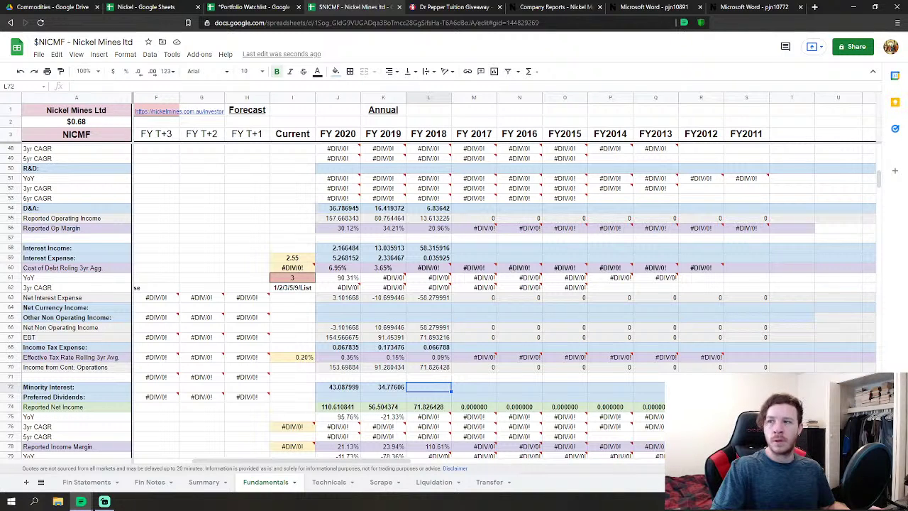
type("6.30044")
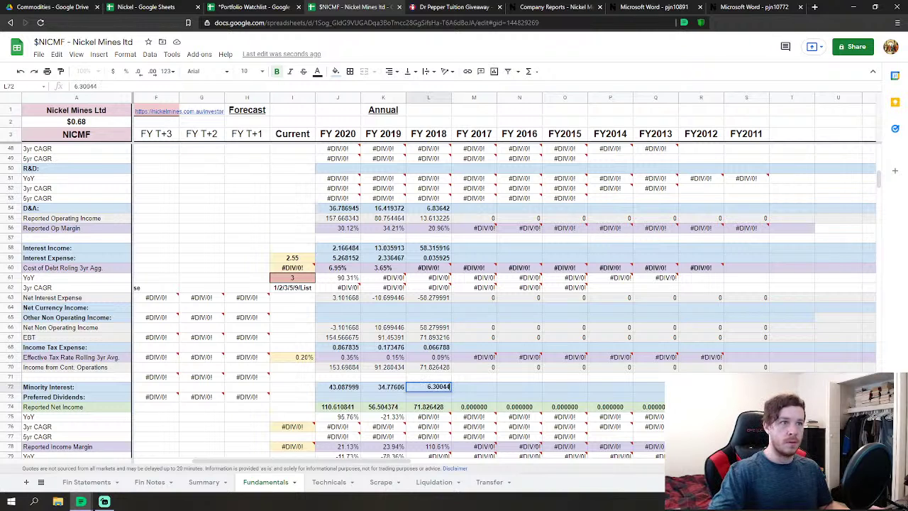
key("Return")
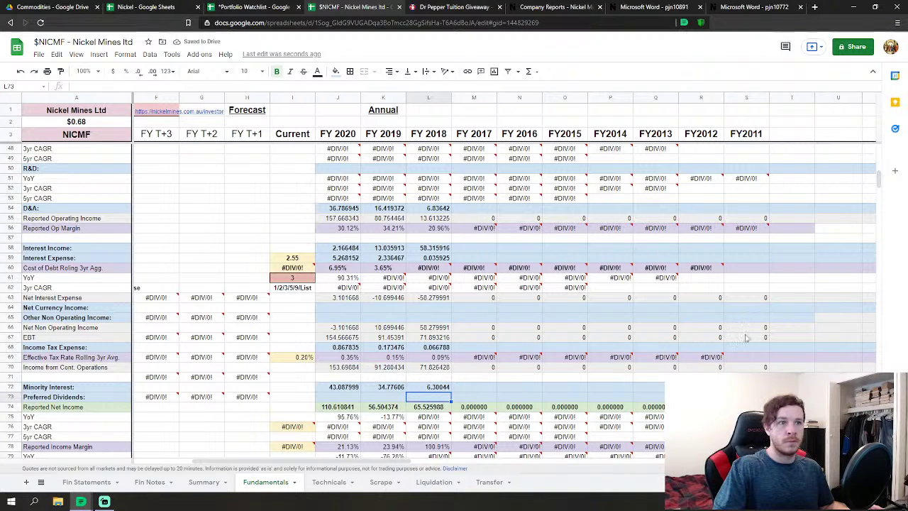
Enter 19.501434 as the FY 2018 Capex in the Cashflow & Growth section.
scroll(428, 353, "down", 10)
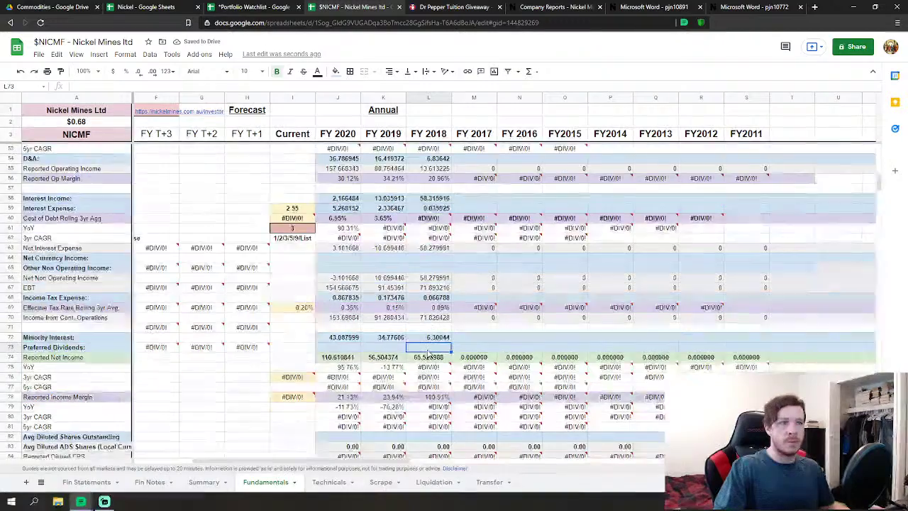
scroll(429, 353, "down", 5)
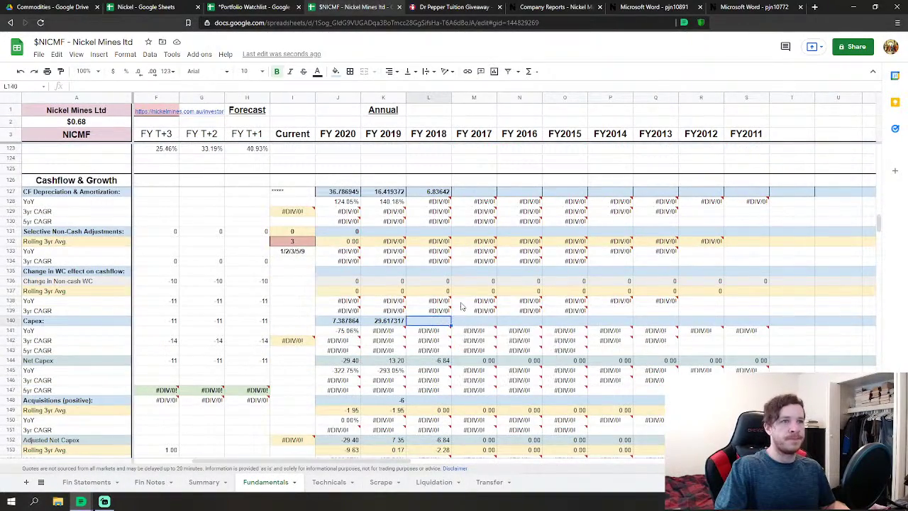
left_click(429, 320)
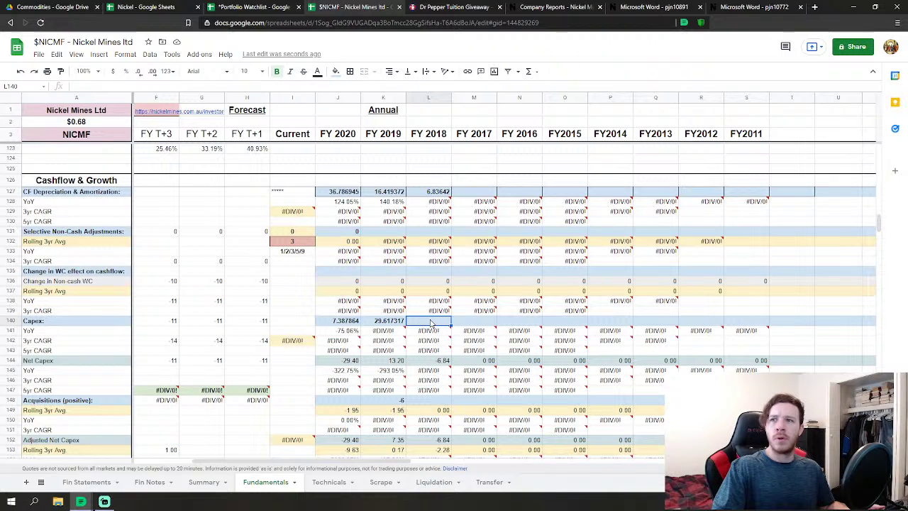
type("1")
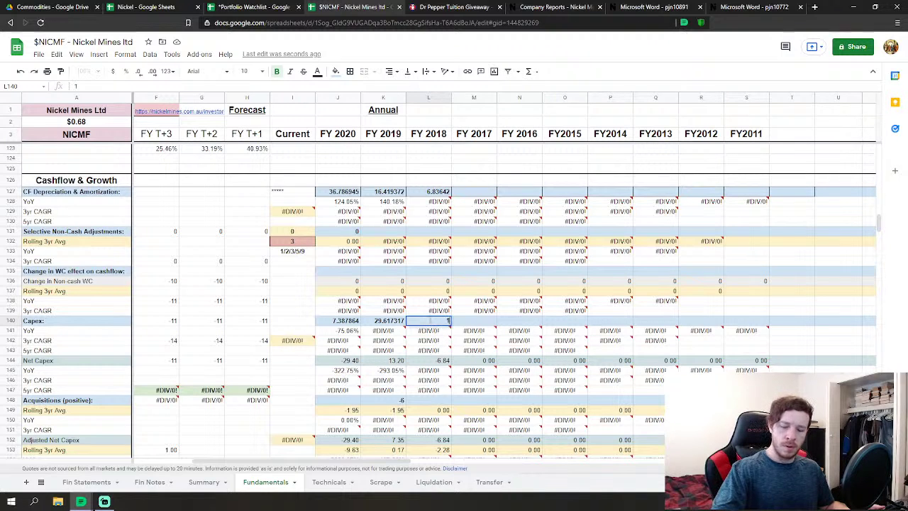
type("9.501434")
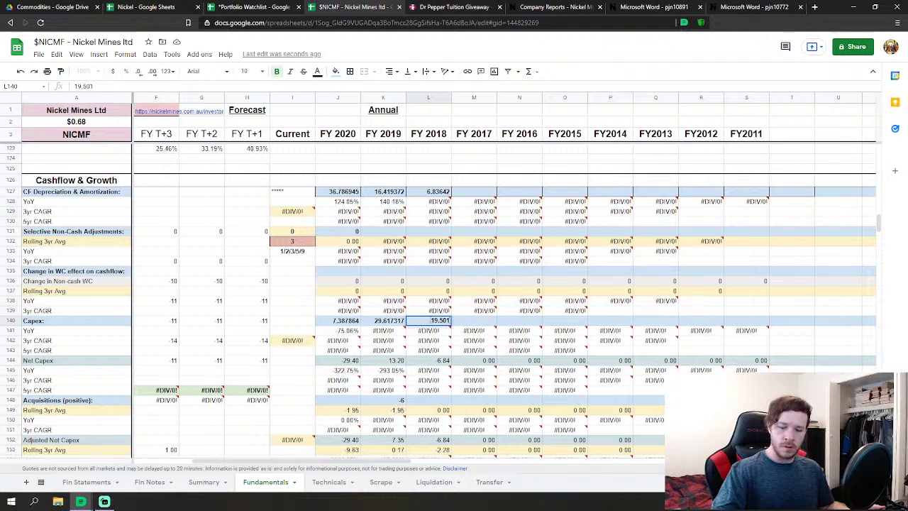
key("Return")
Enter -9.576857 as the FY 2018 Acquisitions figure in the Cashflow & Growth section.
key("Down")
key("Down")
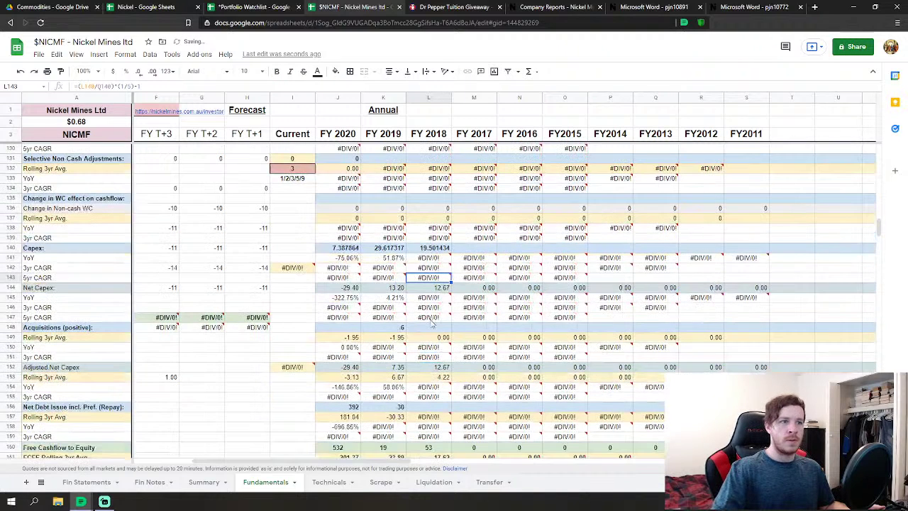
scroll(431, 324, "down", 2)
left_click(434, 329)
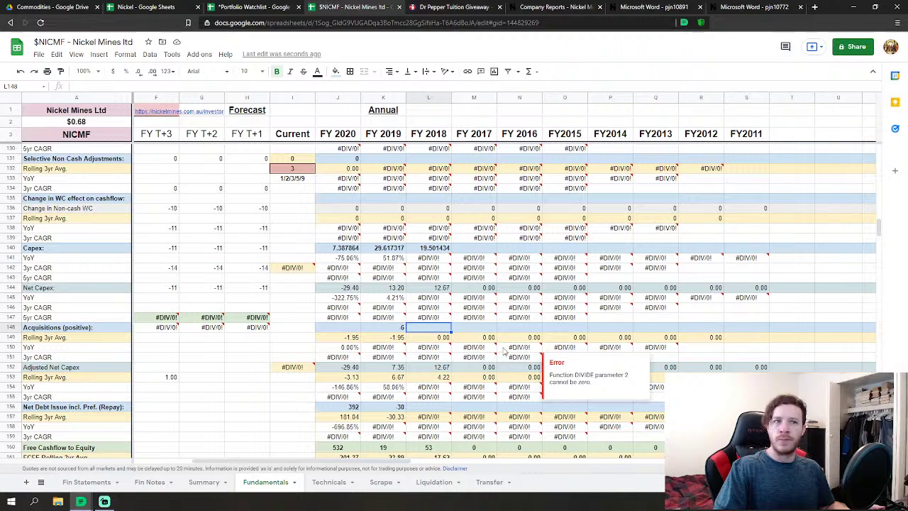
type("-9")
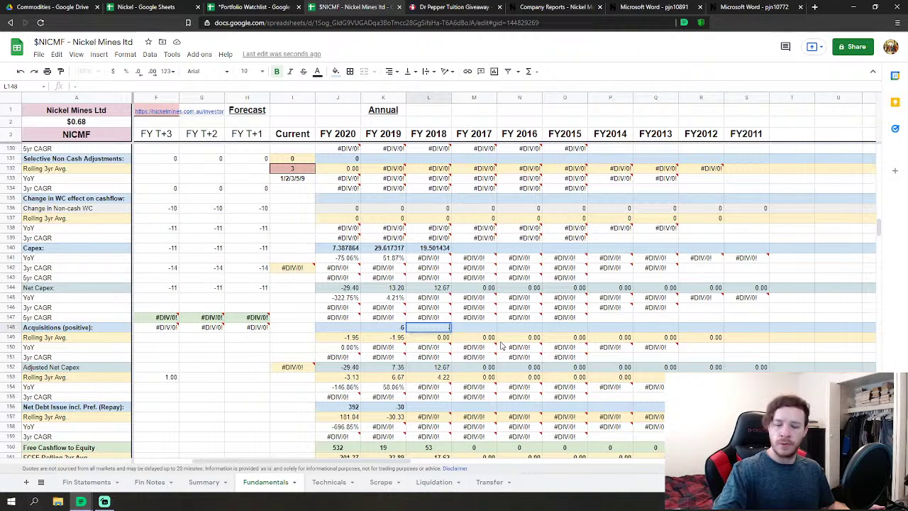
type(".576857")
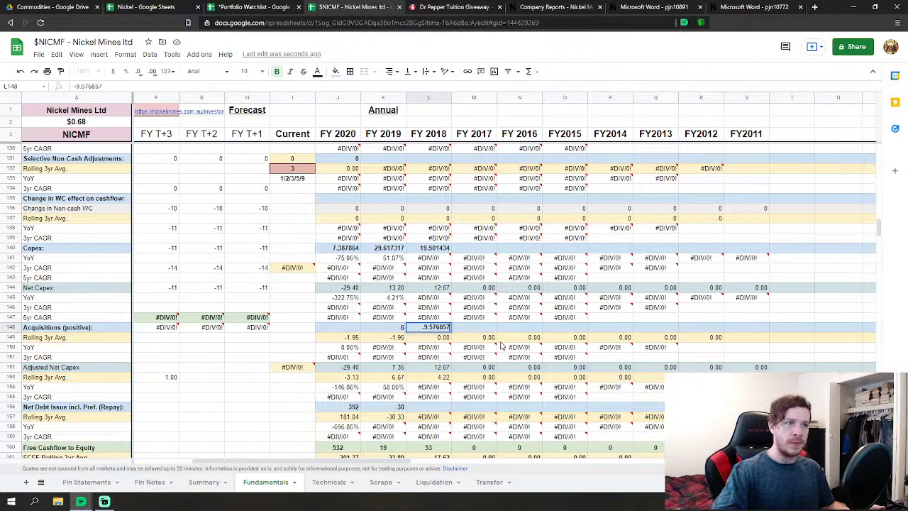
key("Return")
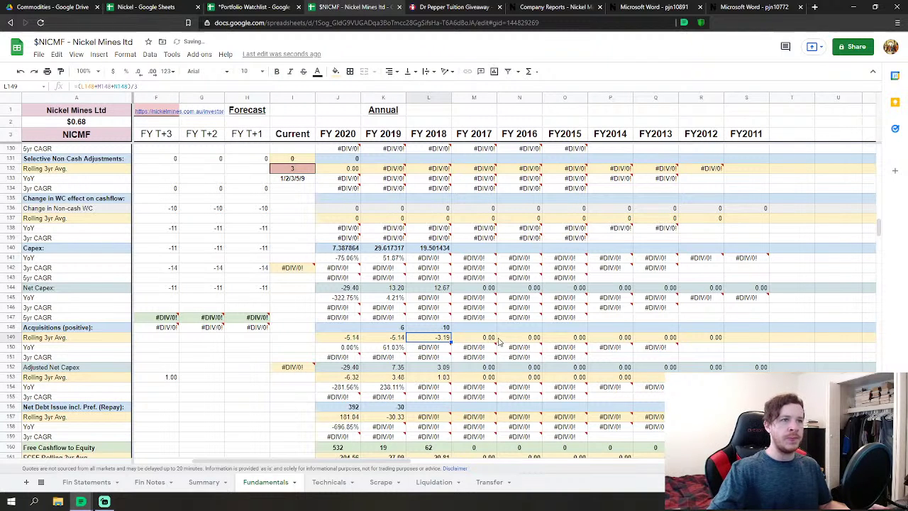
Enter 170.833176 as the FY 2018 Net Debt Issue incl. Pref. (Repay) in the Cashflow & Growth section.
scroll(504, 363, "down", 2)
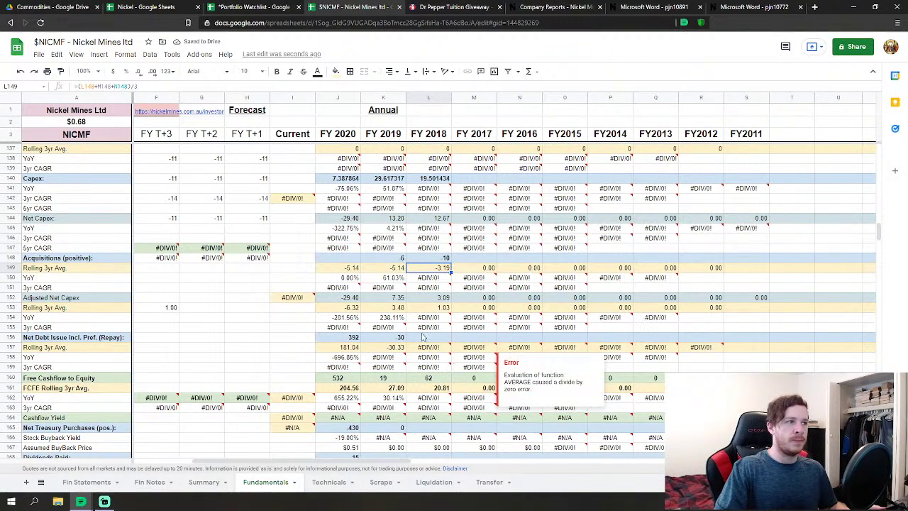
scroll(447, 319, "down", 2)
left_click(441, 290)
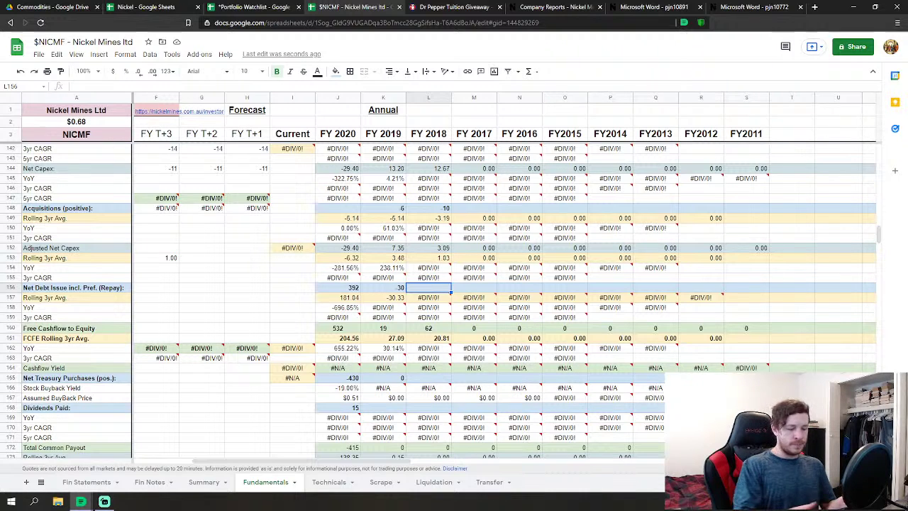
type("170.833176")
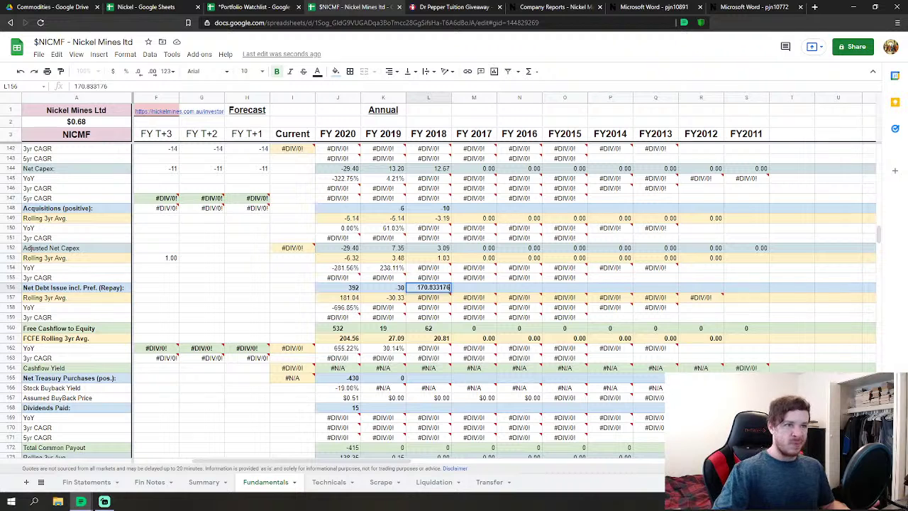
key("Return")
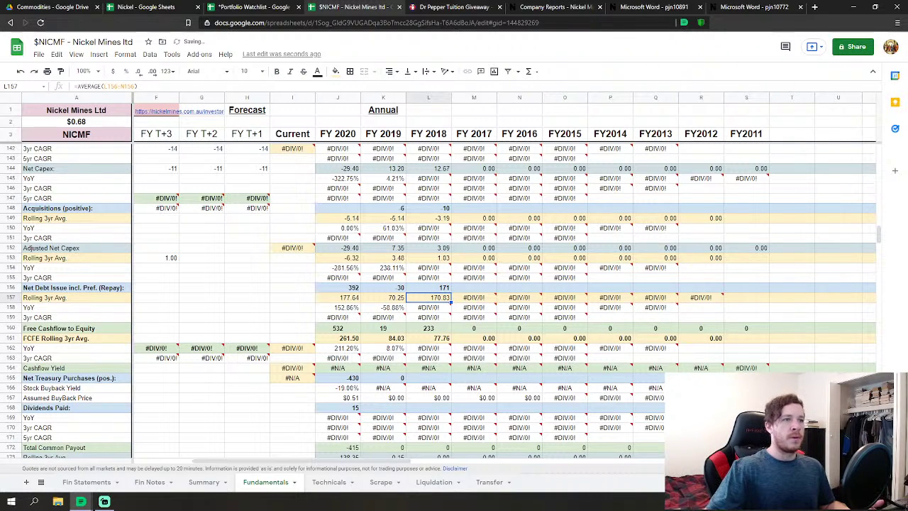
Enter -183.633648 as the FY 2018 Net Treasury Purchases in the Cashflow & Growth section.
scroll(454, 272, "down", 3)
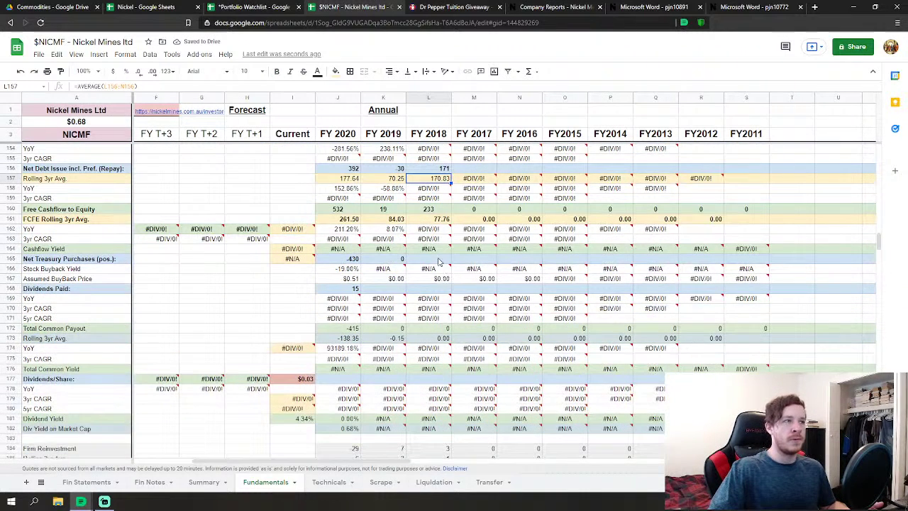
left_click(439, 261)
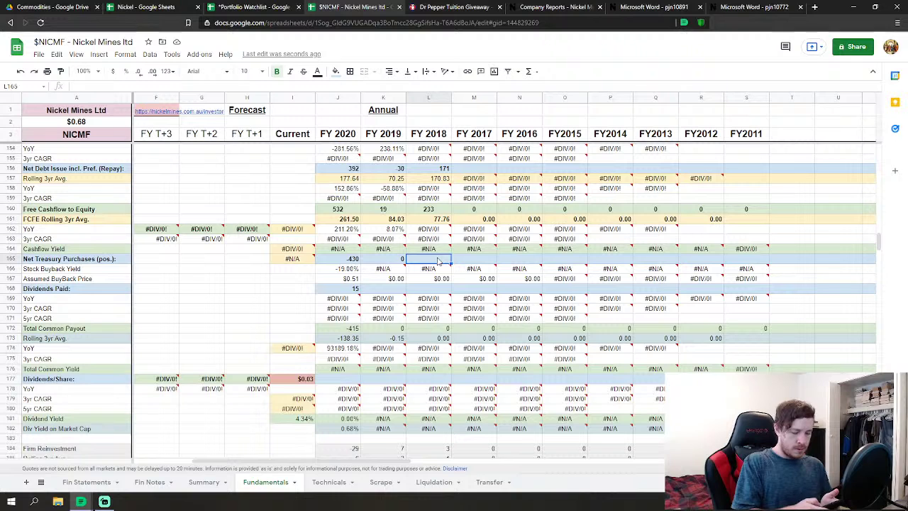
type("-")
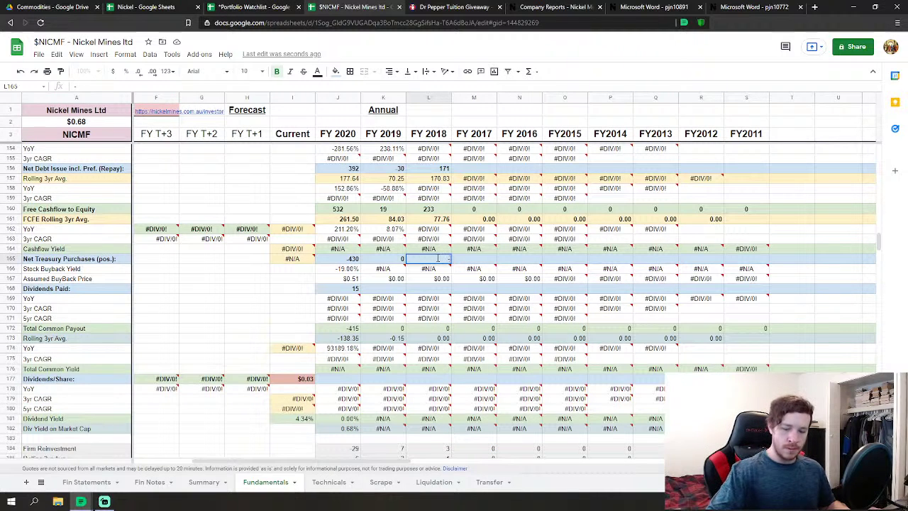
type("183.633")
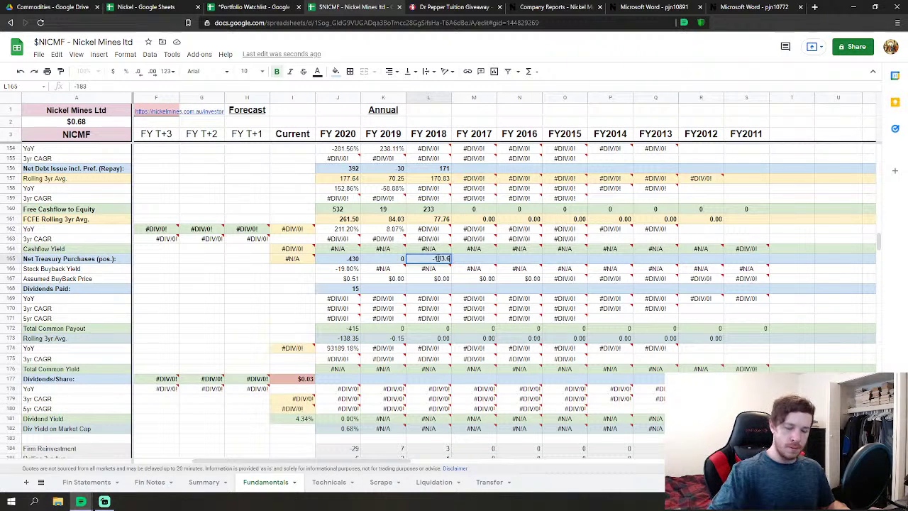
type("648")
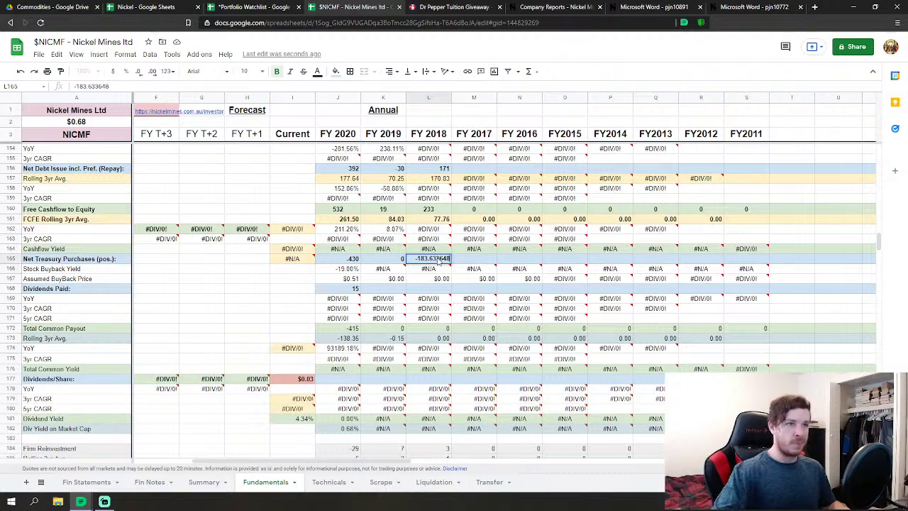
key("Return")
Enter 49.002977 as the FY 2018 Cash & Equivalents under Current Assets in the Balance Sheets section.
scroll(437, 268, "down", 5)
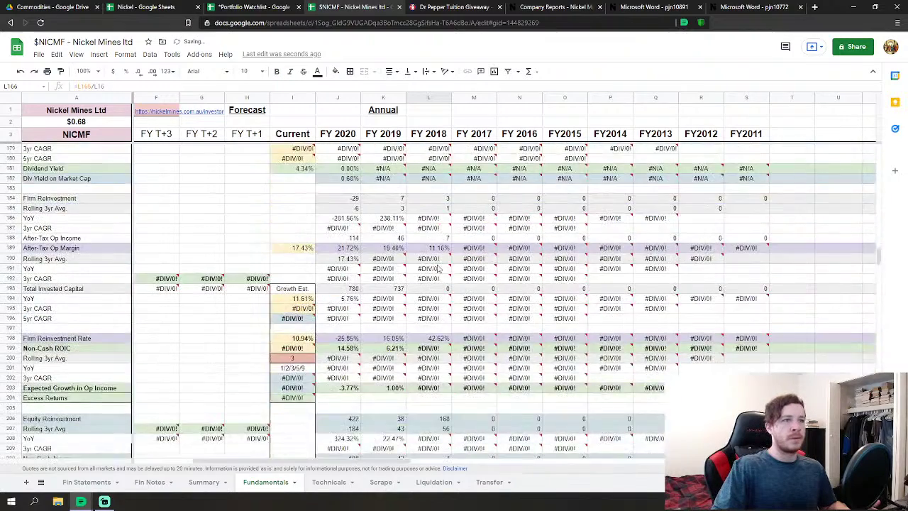
scroll(438, 268, "down", 2)
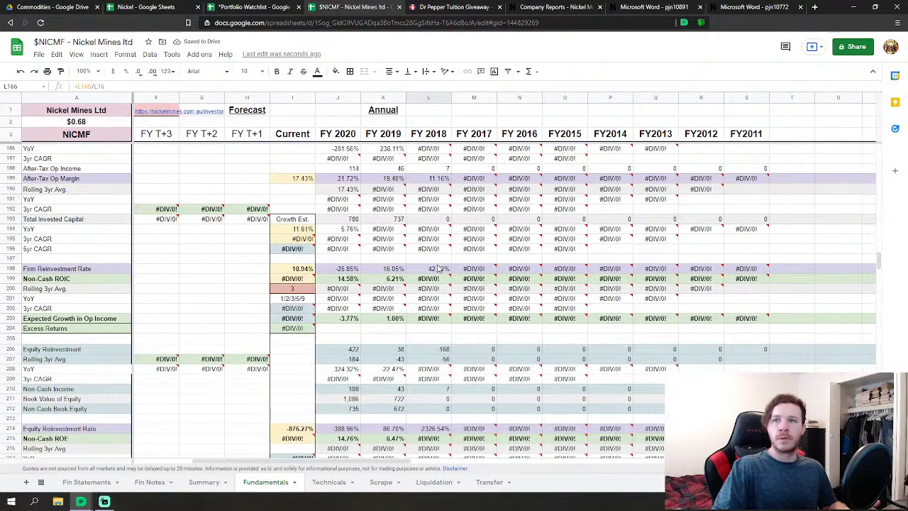
scroll(437, 268, "down", 10)
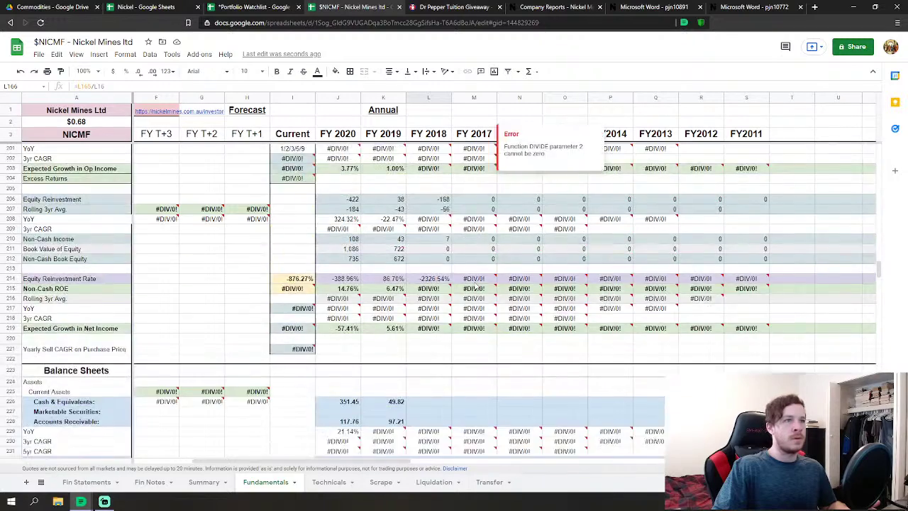
left_click(428, 234)
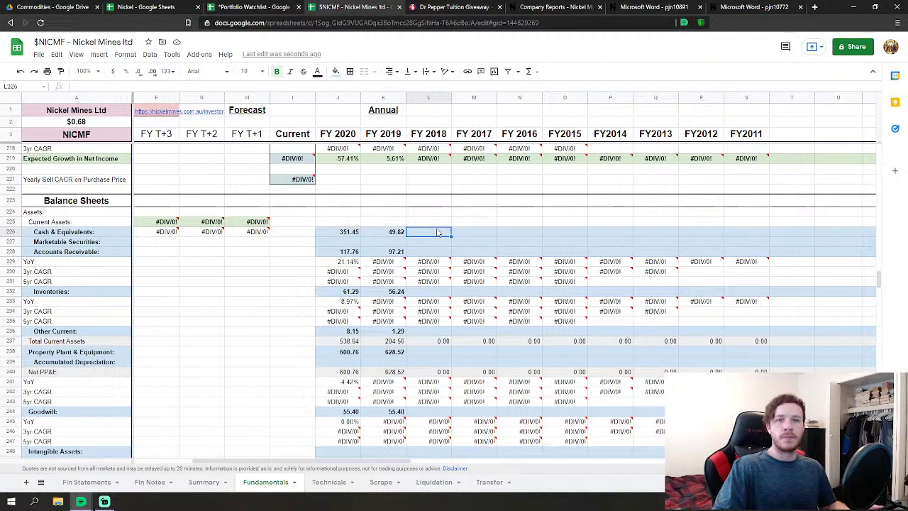
type("4")
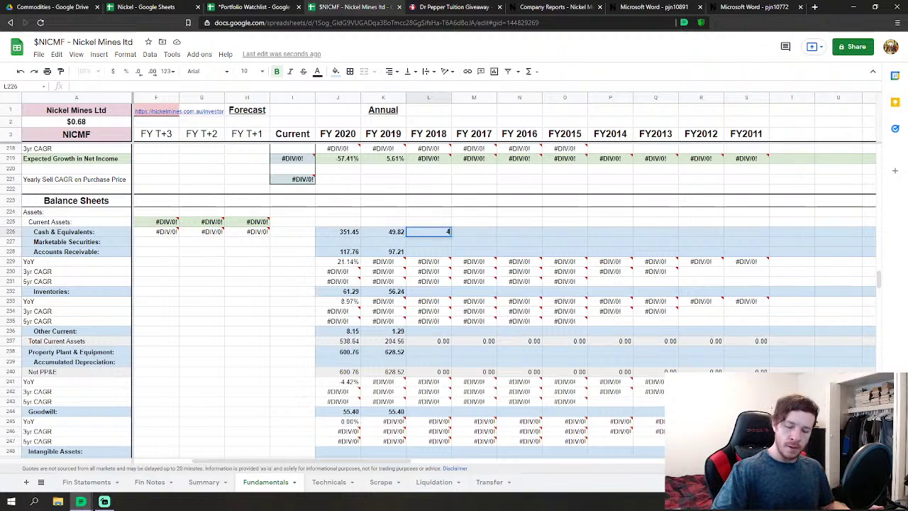
type("9.002")
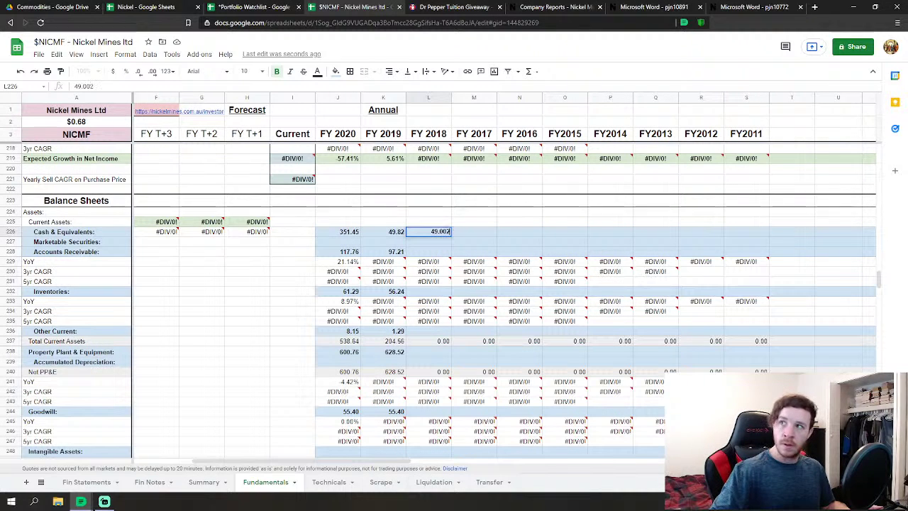
type("977")
key("Down")
Enter 43.666416 as the FY 2018 Accounts Receivable in the Balance Sheets section.
key("Down")
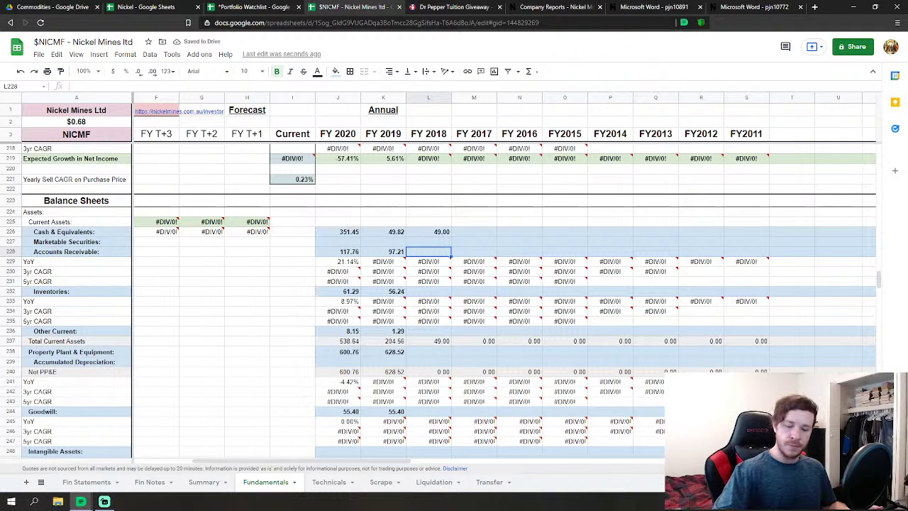
type("43")
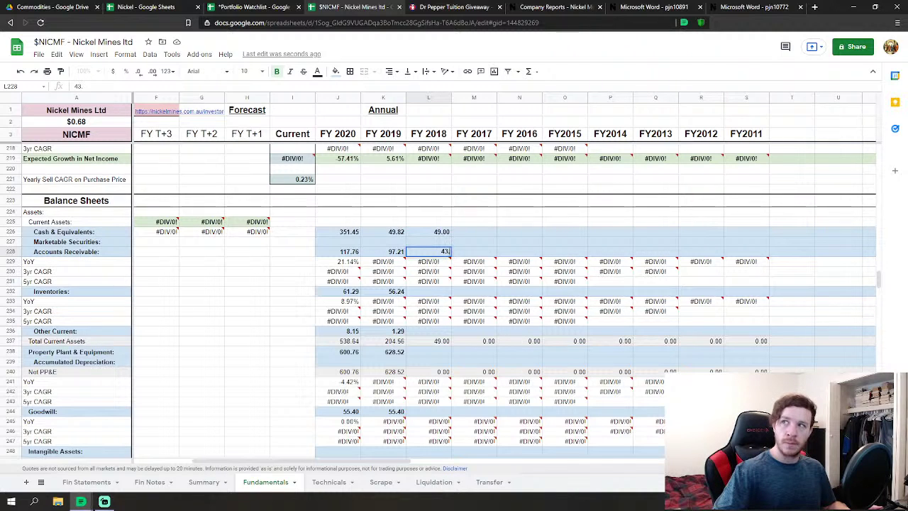
type(".666416")
key("Return")
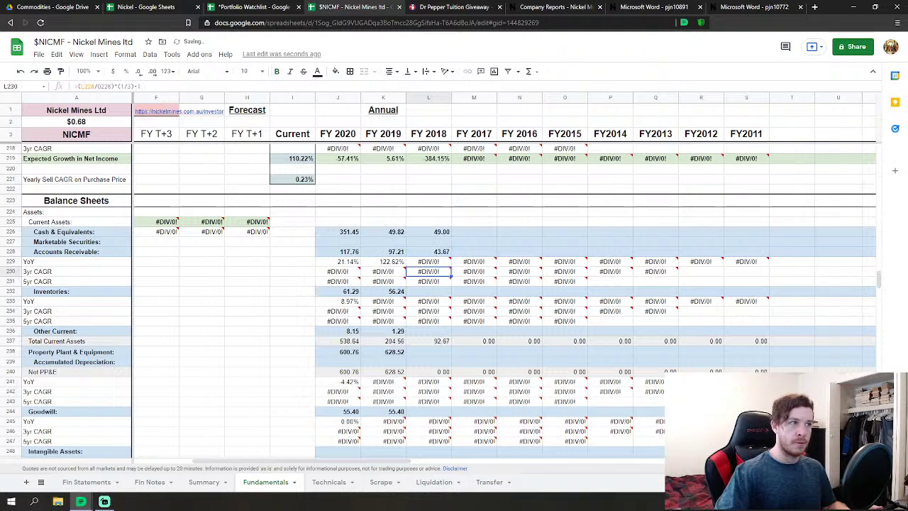
Enter 8.917474 as the FY 2018 Inventories under Current Assets in the Balance Sheets section.
key("Down")
key("Down")
key("Down")
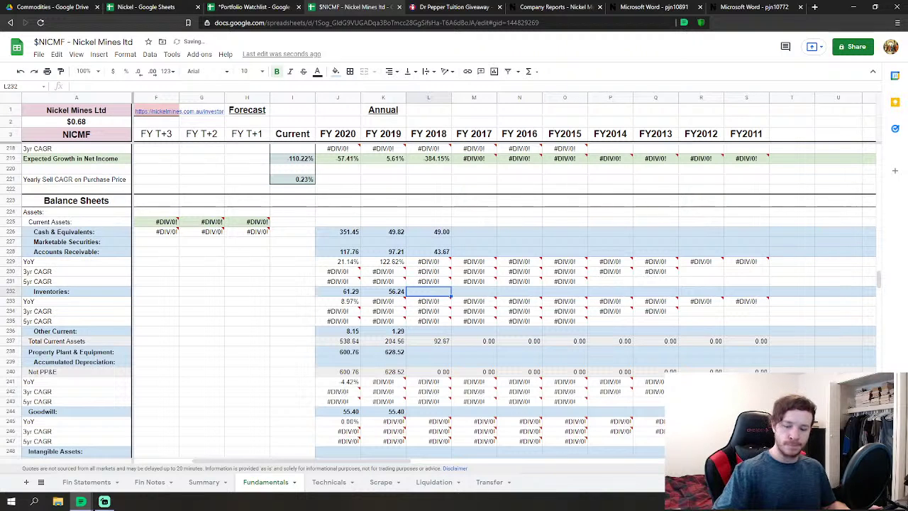
type("8.917474")
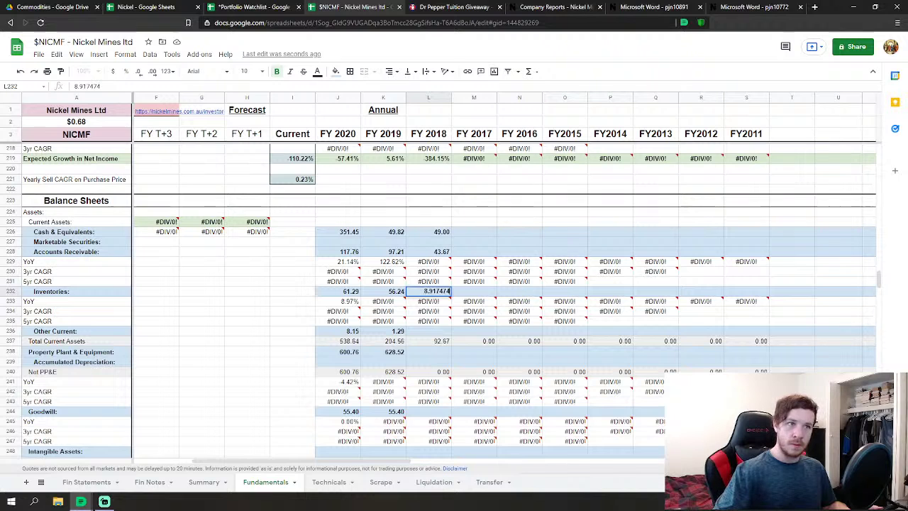
key("Return")
Enter 6.617630 as the FY 2018 Other Current assets, just above Total Current Assets.
key("Down")
key("Down")
key("Down")
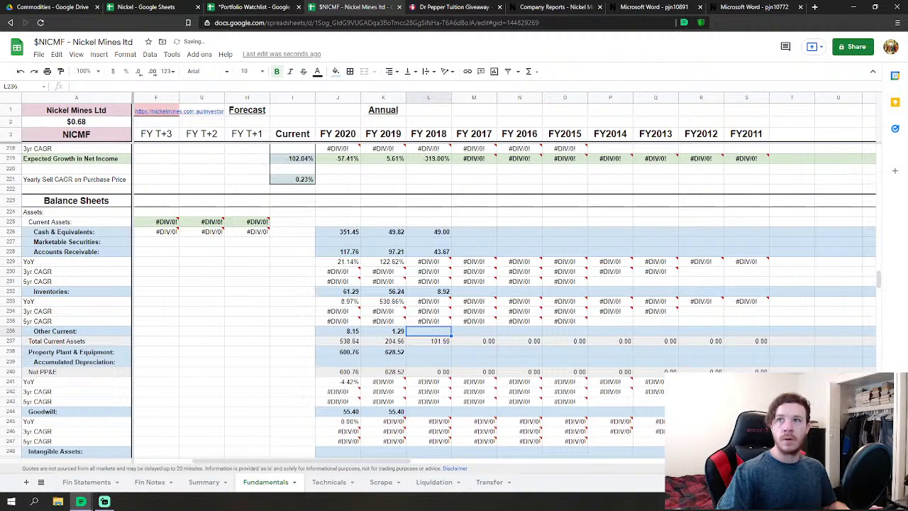
type("6.617630")
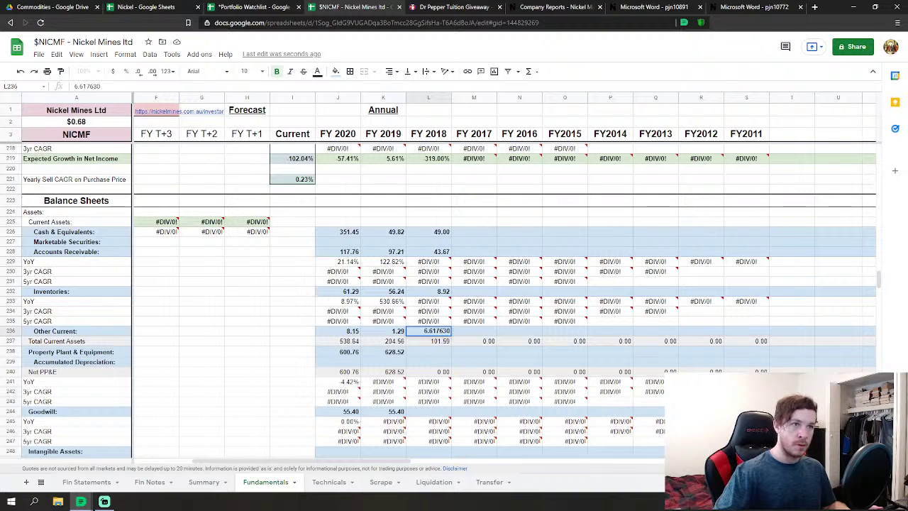
key("Return")
Enter 340.090494 as the FY 2018 Property Plant & Equipment in the Balance Sheets section.
key("Down")
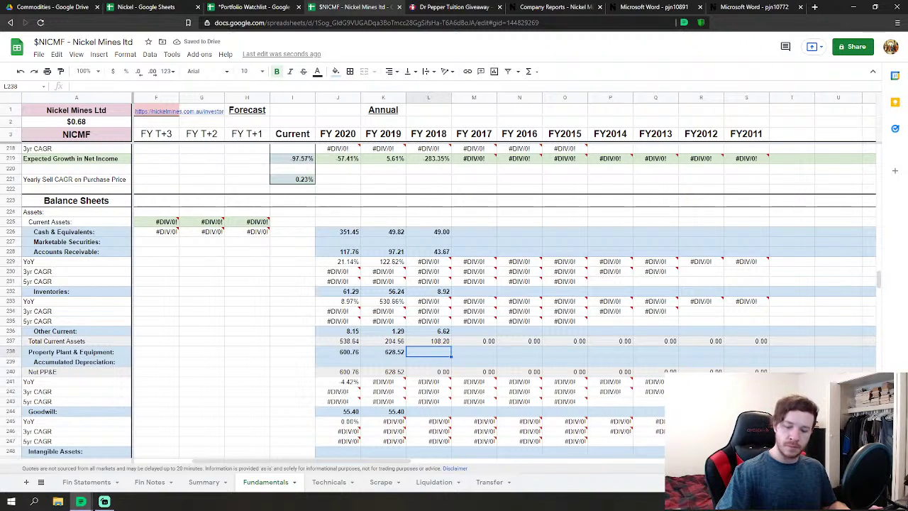
type("340.090494")
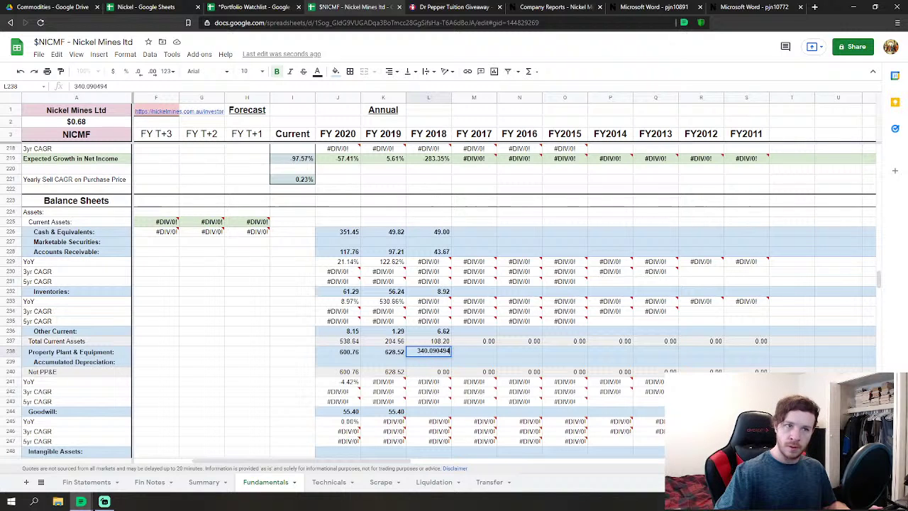
key("Return")
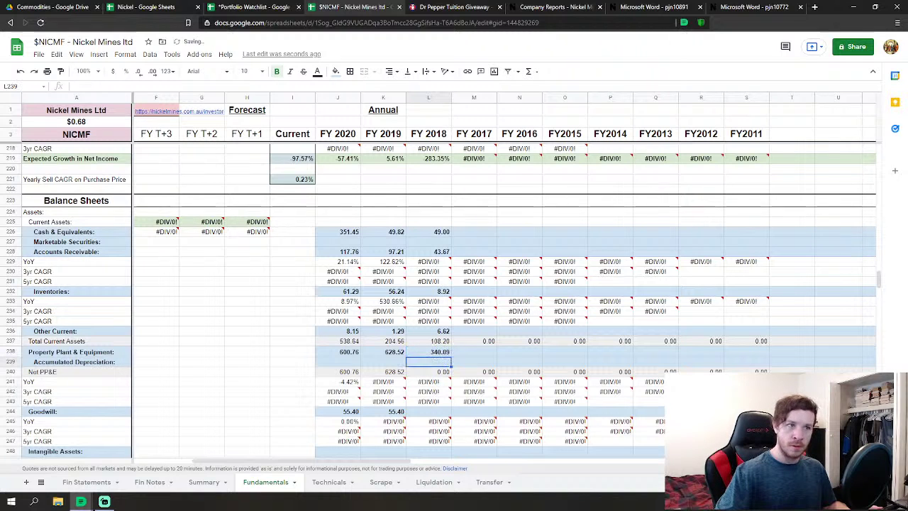
Enter 29.219349 as the FY 2018 Goodwill in the Balance Sheets section.
key("Down")
key("Down")
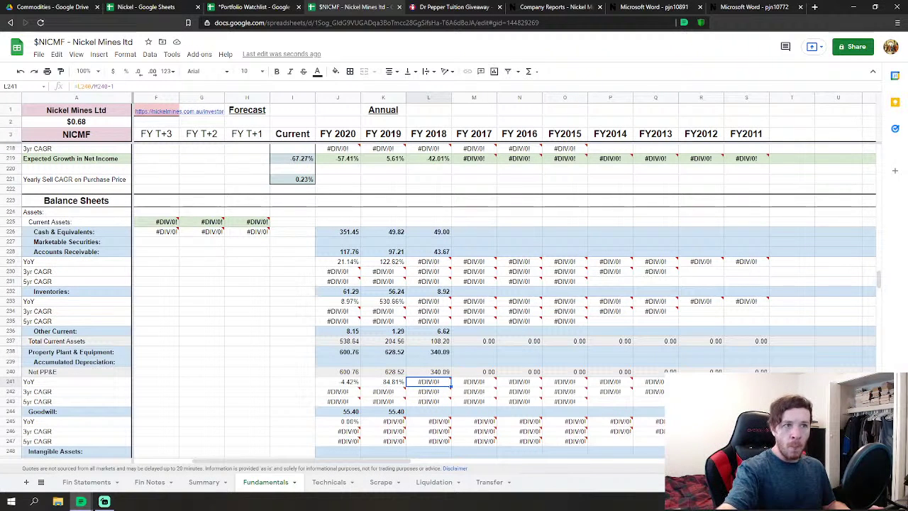
scroll(616, 257, "down", 3)
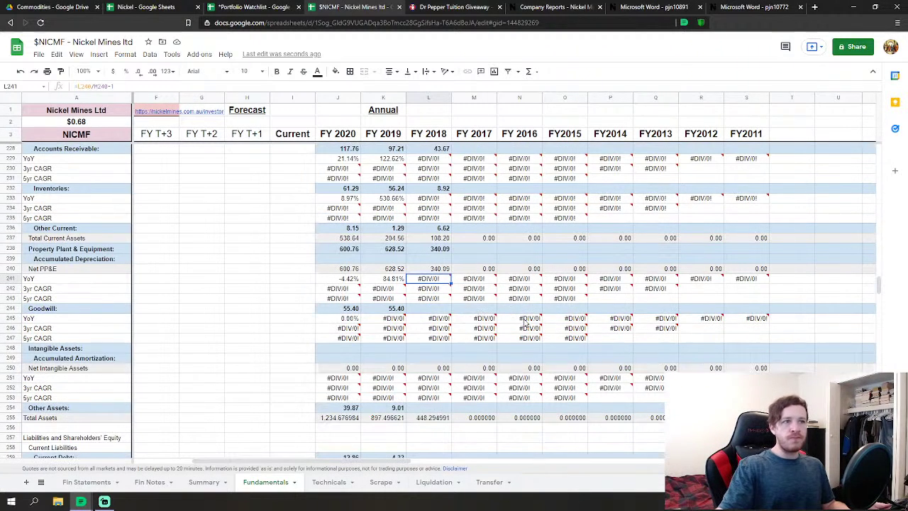
left_click(429, 311)
mouse_move(500, 284)
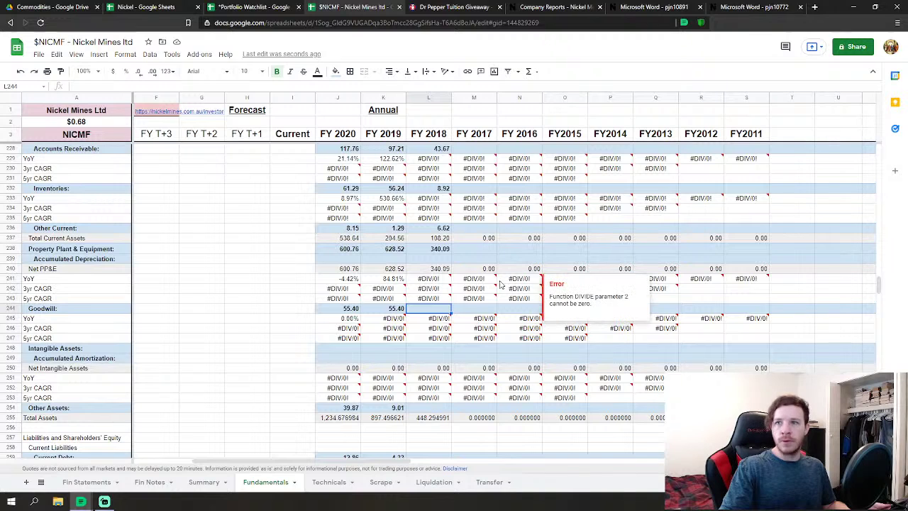
type("29.219")
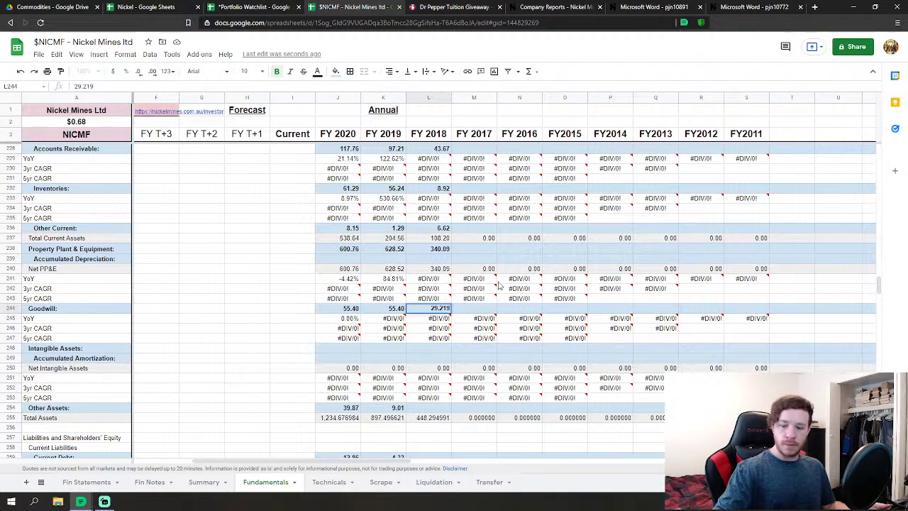
type("349")
key("Return")
Enter 4.459072 as the FY 2018 Other Assets, just above Total Assets.
key("Down")
key("Down")
key("Down")
key("Down")
key("Down")
key("Down")
key("Down")
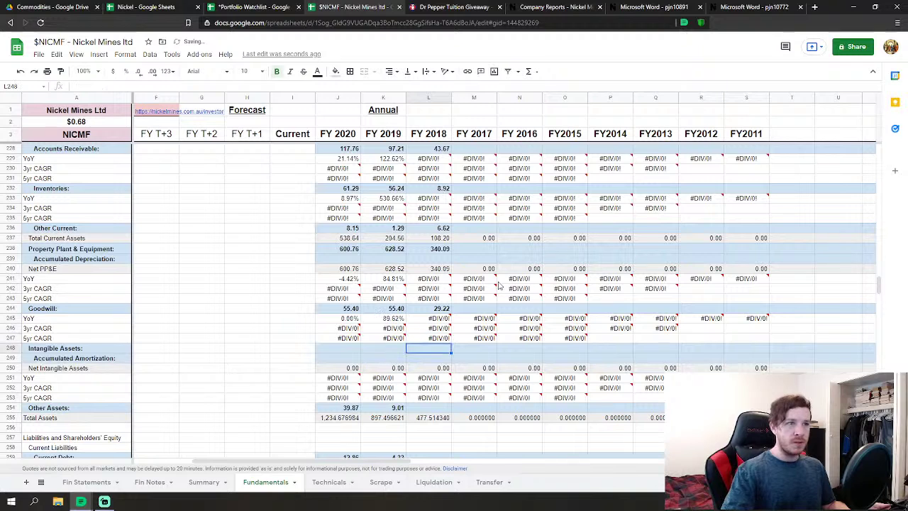
key("Down")
key("Down")
key("Down")
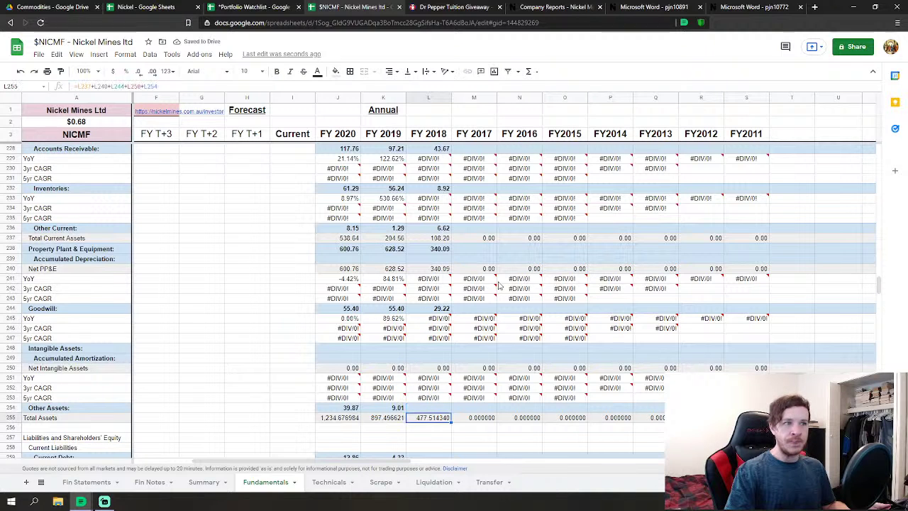
key("Up")
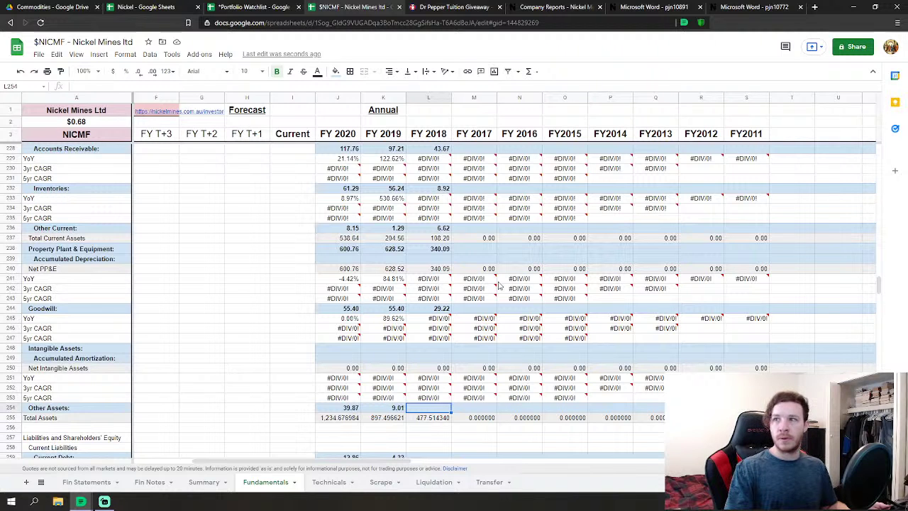
type("1")
key("BackSpace")
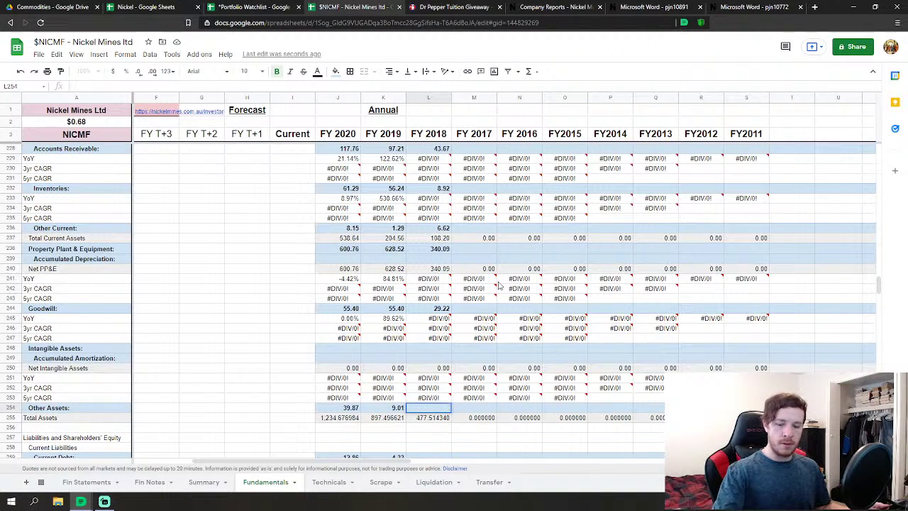
type("4.459072")
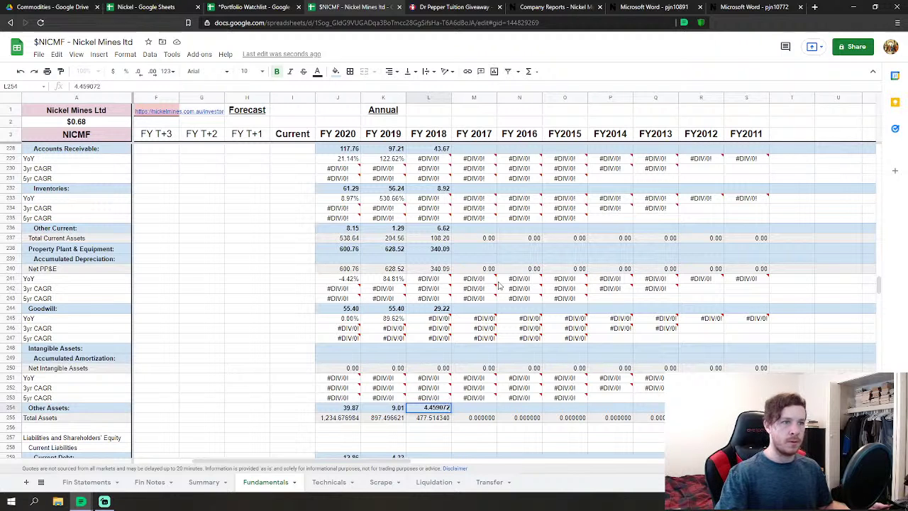
key("Return")
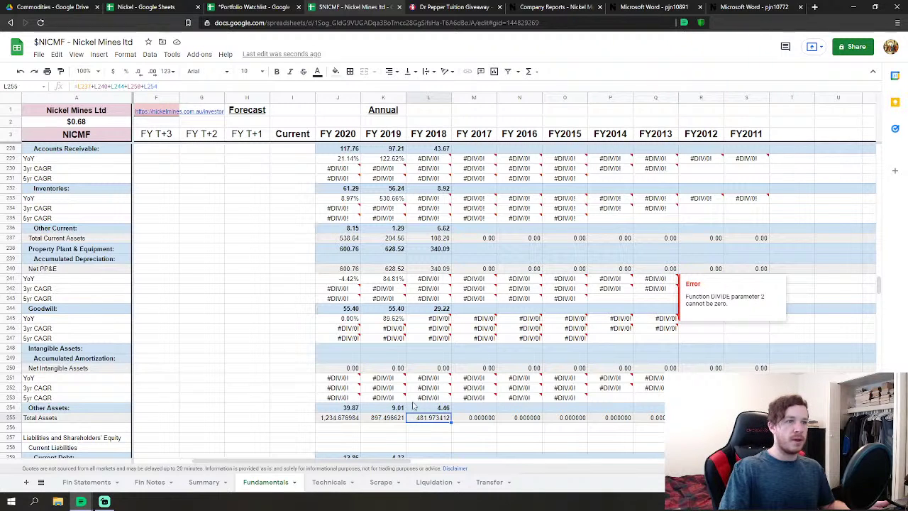
Replace the FY 2018 Other Assets value with 54.419808.
left_click(436, 409)
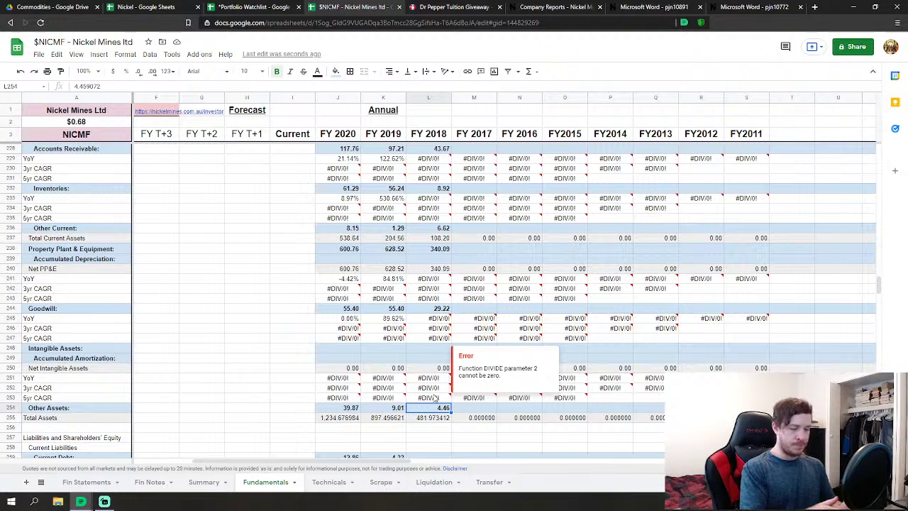
type("54.419808")
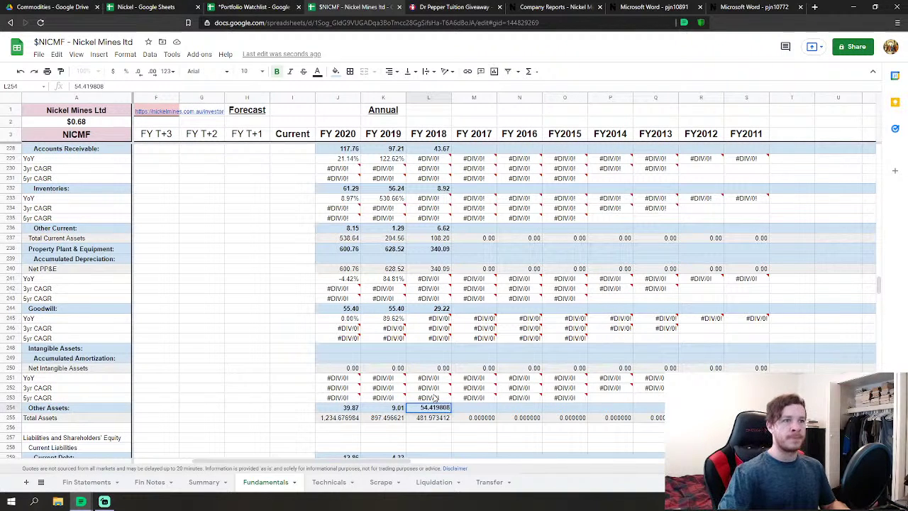
key("Return")
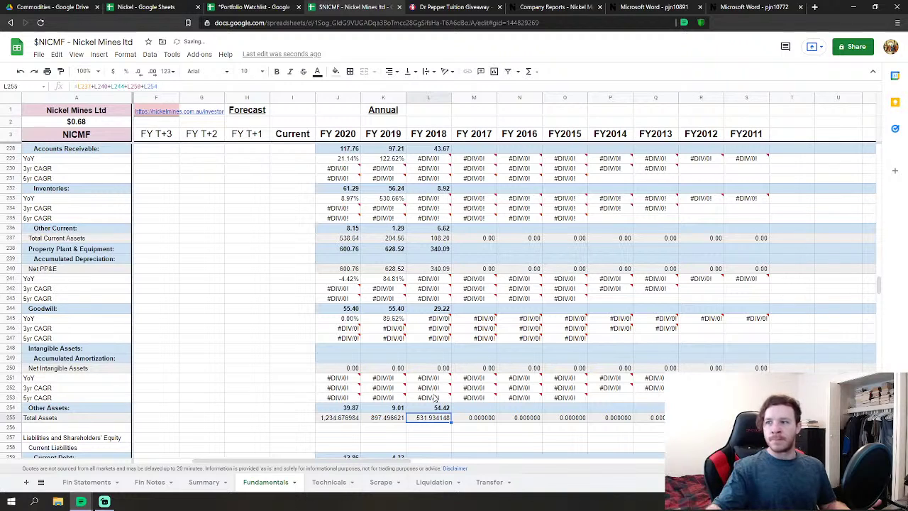
Enter 4.180333 as the FY 2018 Current Debt under Current Liabilities.
scroll(495, 353, "down", 2)
scroll(495, 353, "down", 3)
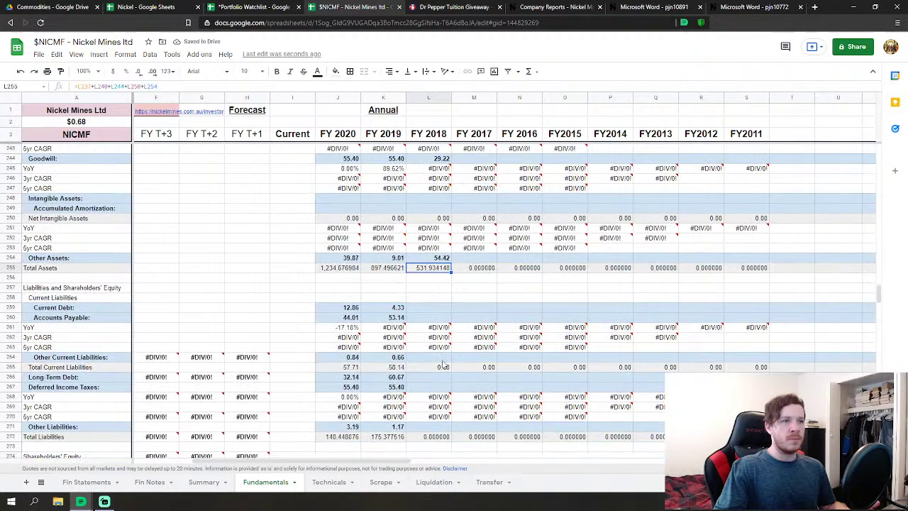
left_click(429, 309)
scroll(429, 309, "down", 2)
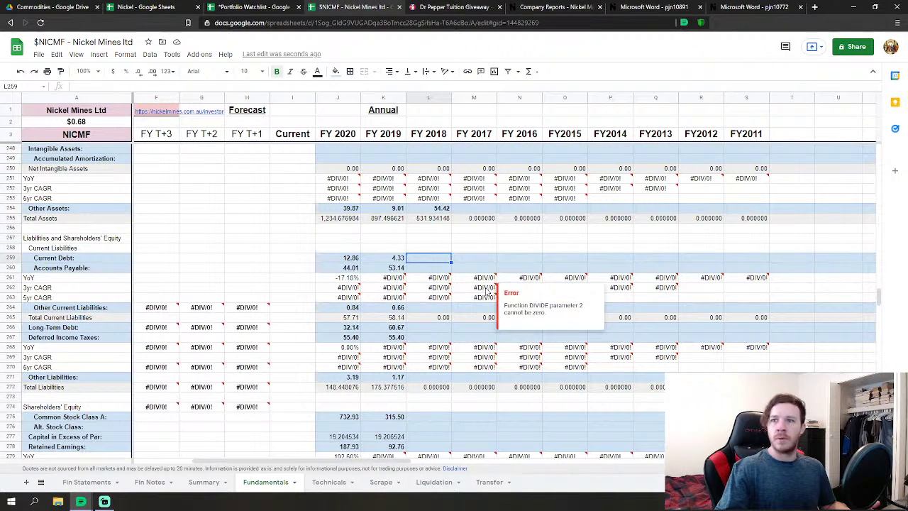
type("4.1")
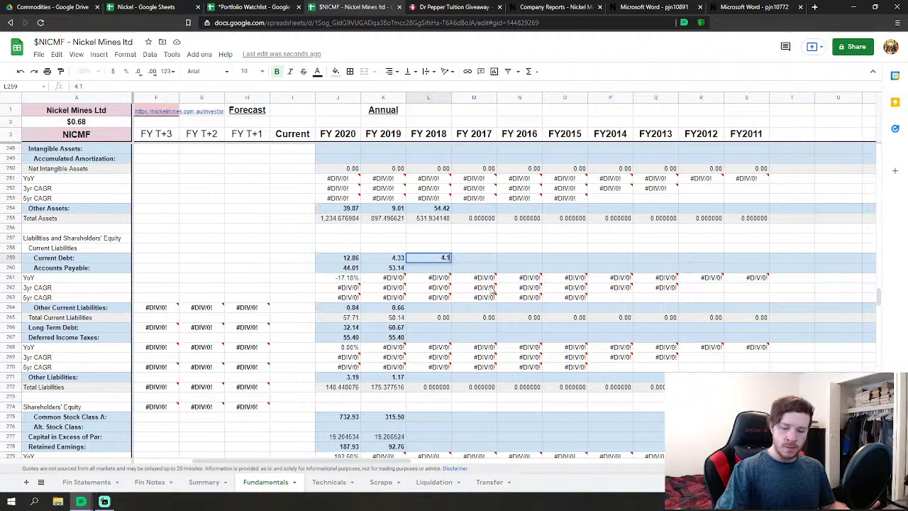
type("80333")
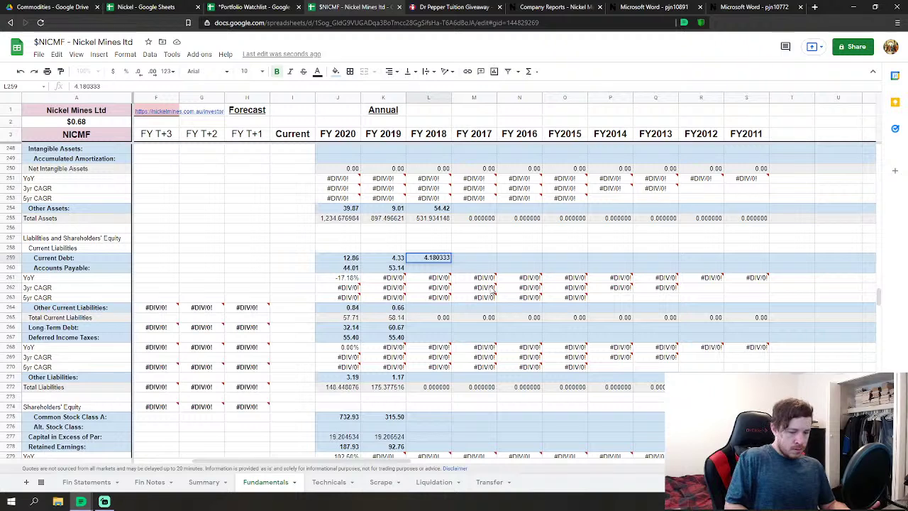
key("Return")
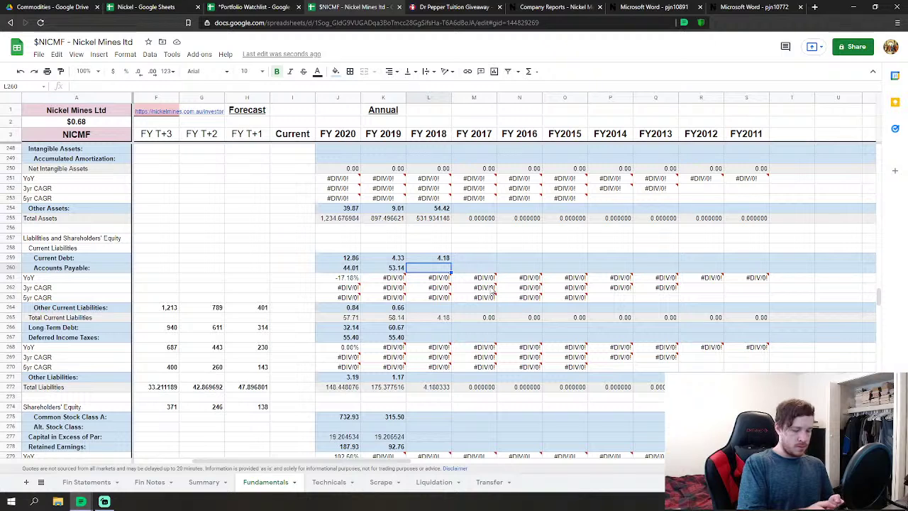
Enter 42.552752 as the FY 2018 Accounts Payable under Current Liabilities.
type("42")
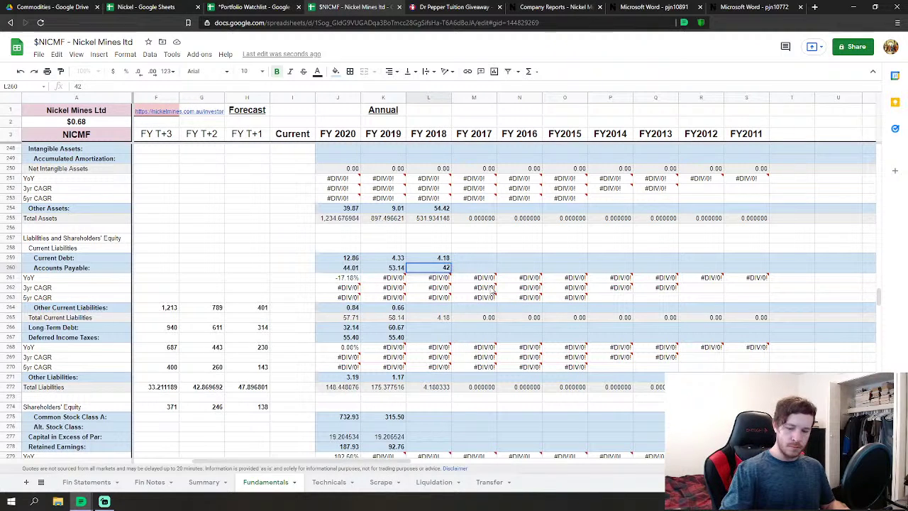
type(".552752")
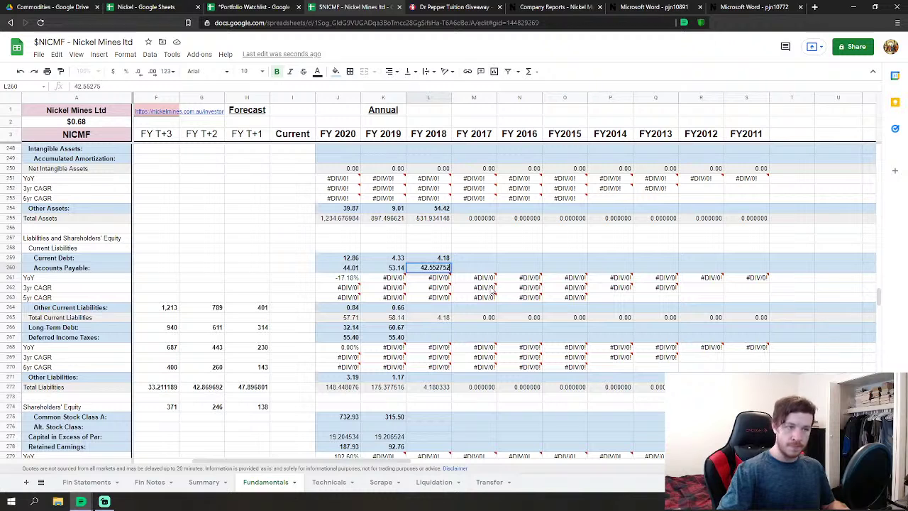
key("Return")
Enter .497886 as the FY 2018 Other Current Liabilities, just above Total Current Liabilities.
key("Down")
key("Down")
key("Down")
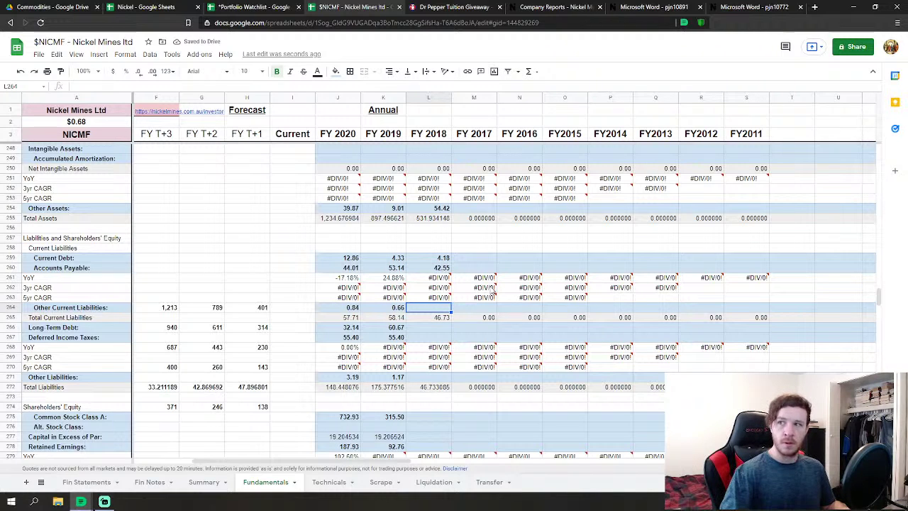
type(".497")
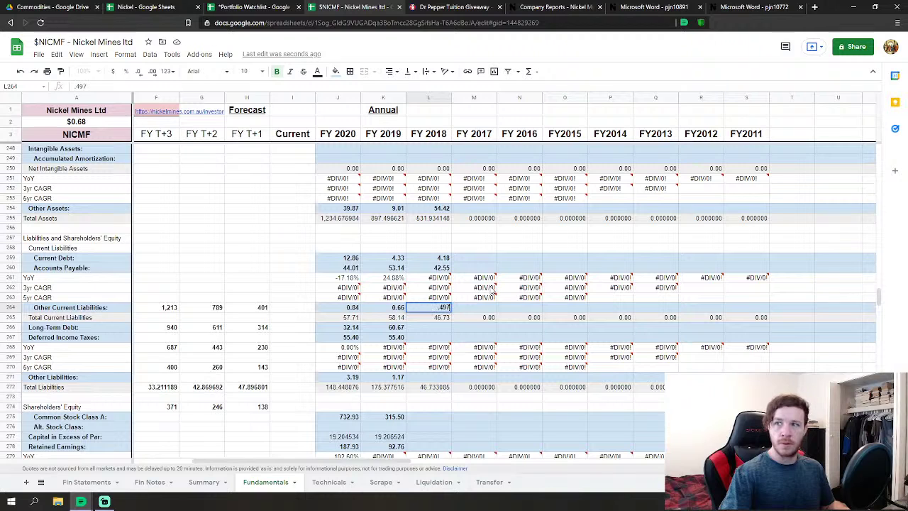
type("886")
key("Return")
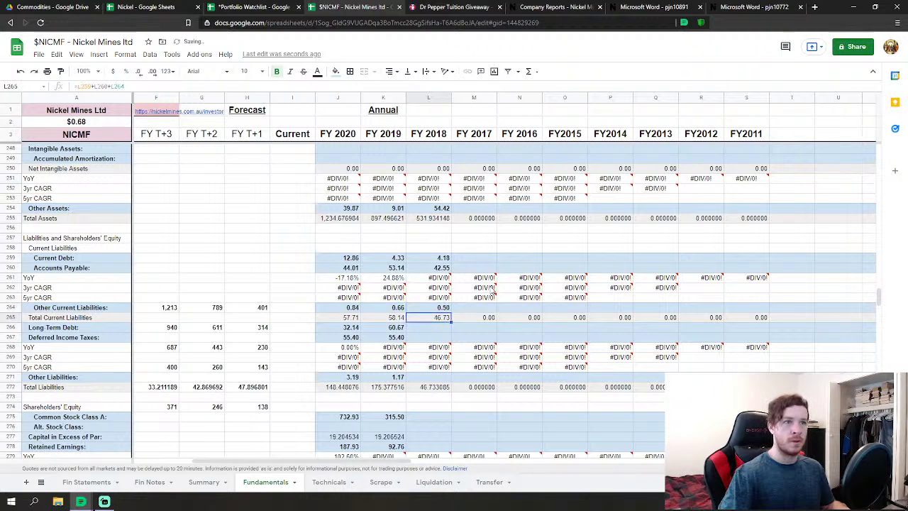
Enter 0 as the FY 2018 Long-Term Debt in the liabilities section.
key("Down")
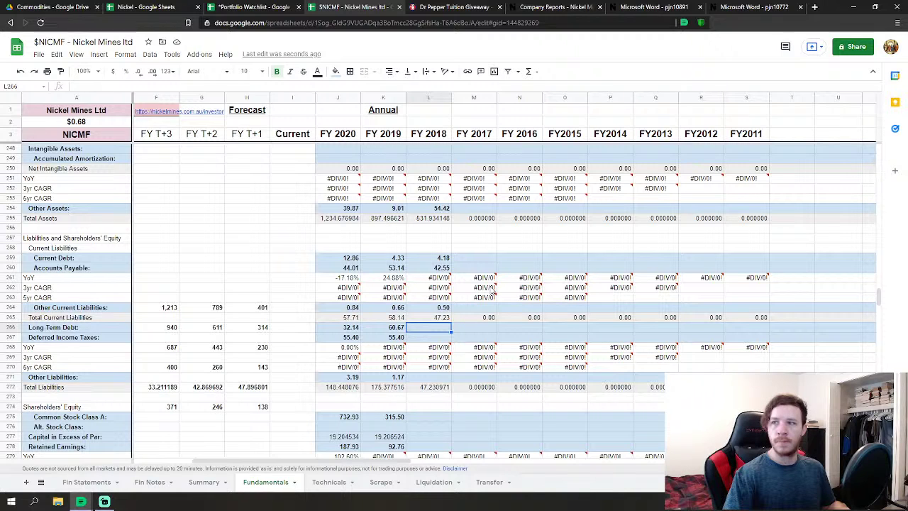
type("0")
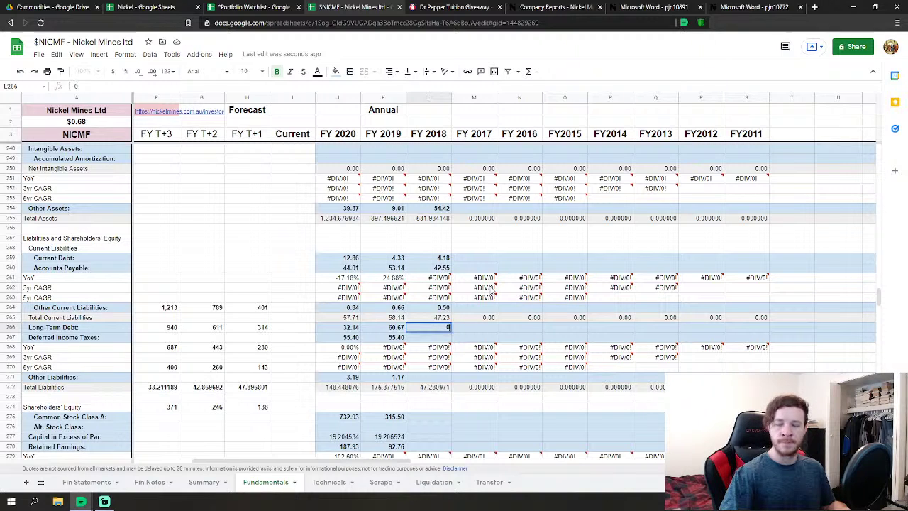
key("Return")
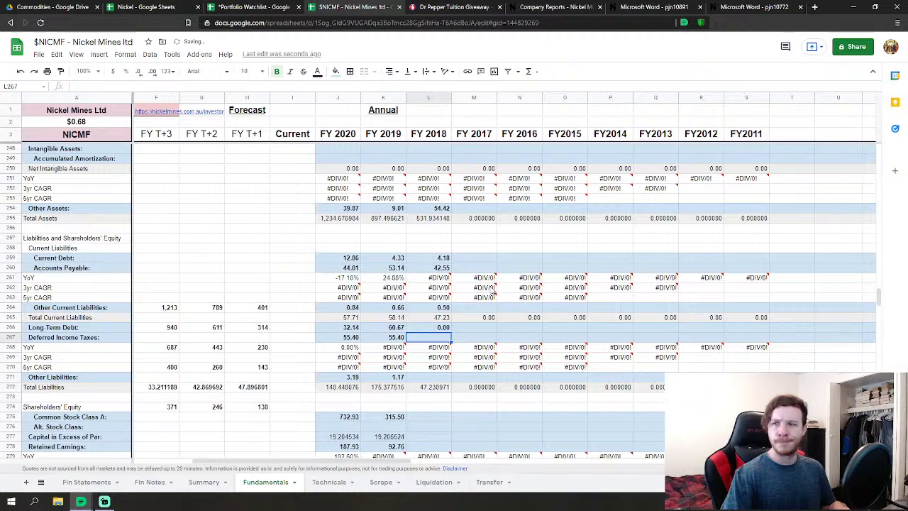
Enter 29.391174 as the FY 2018 Deferred Income Taxes in the liabilities section.
type("29")
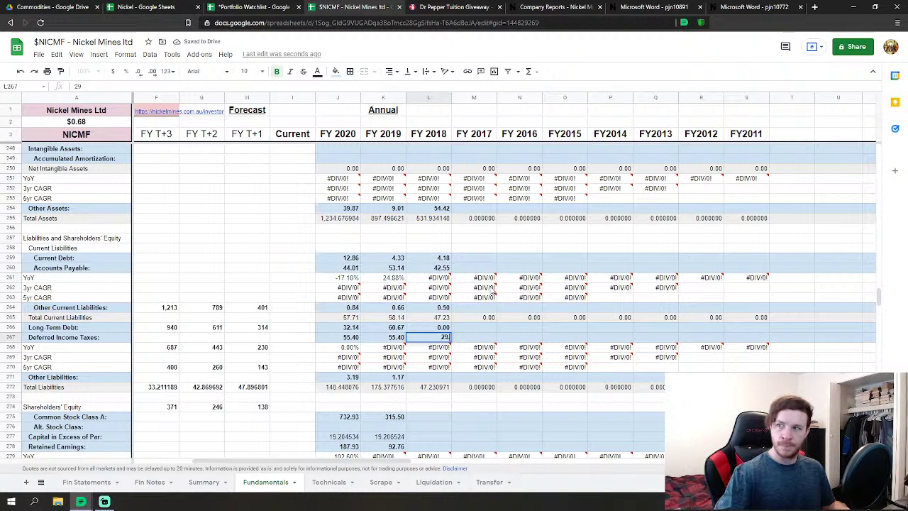
type(".391")
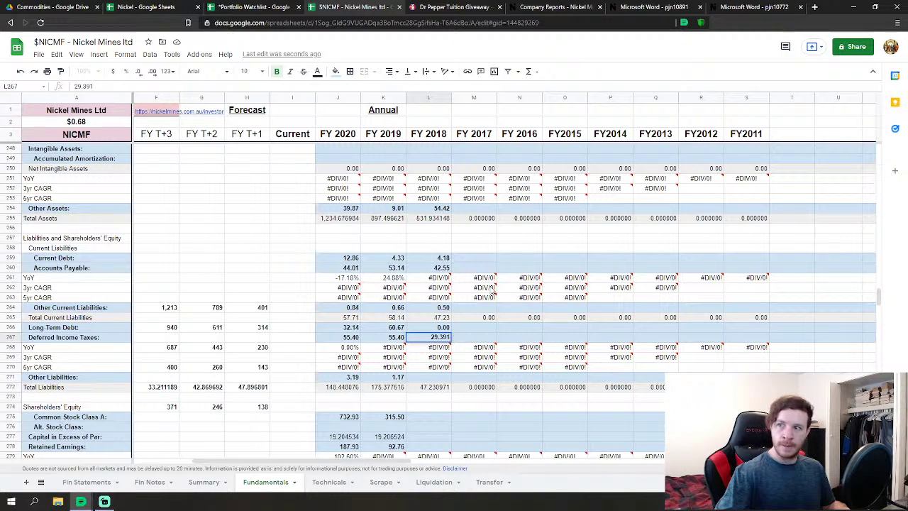
type("174")
key("Return")
Enter .198309 as the FY 2018 Other Liabilities, just above Total Liabilities.
key("Down")
key("Down")
key("Down")
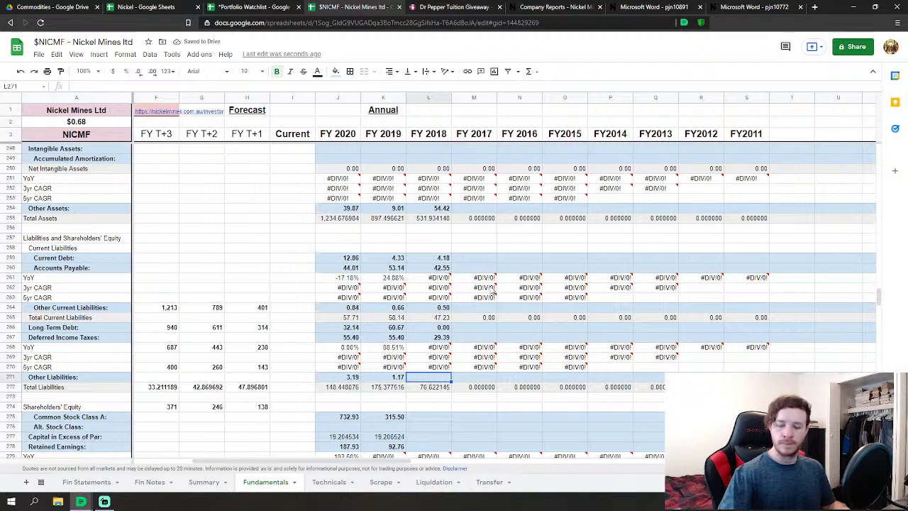
type(".18")
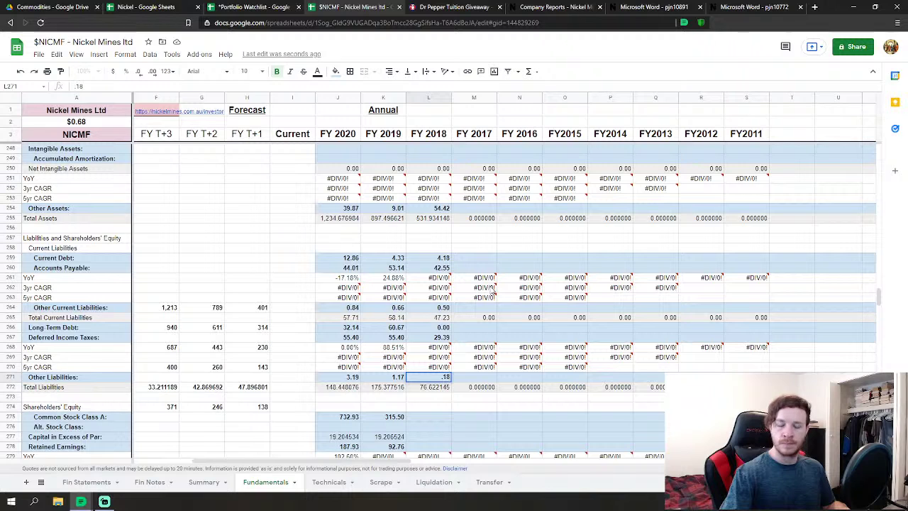
type("98309")
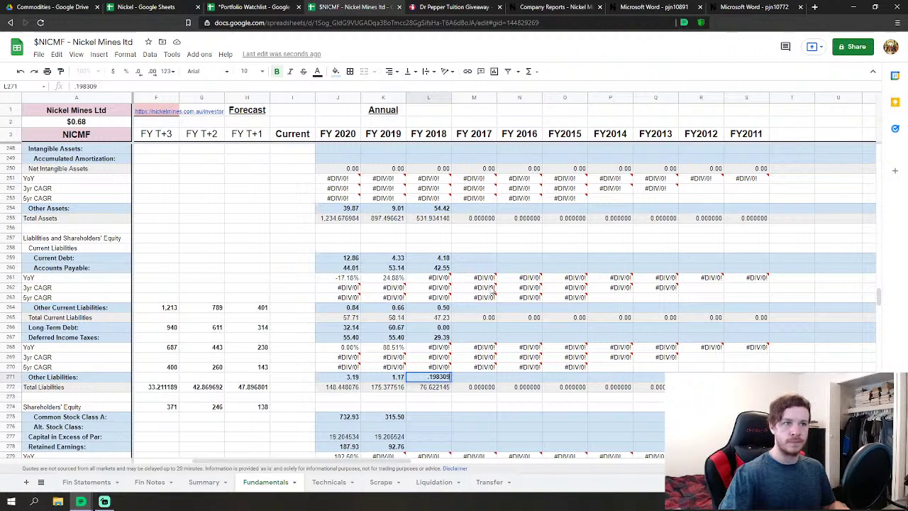
key("Return")
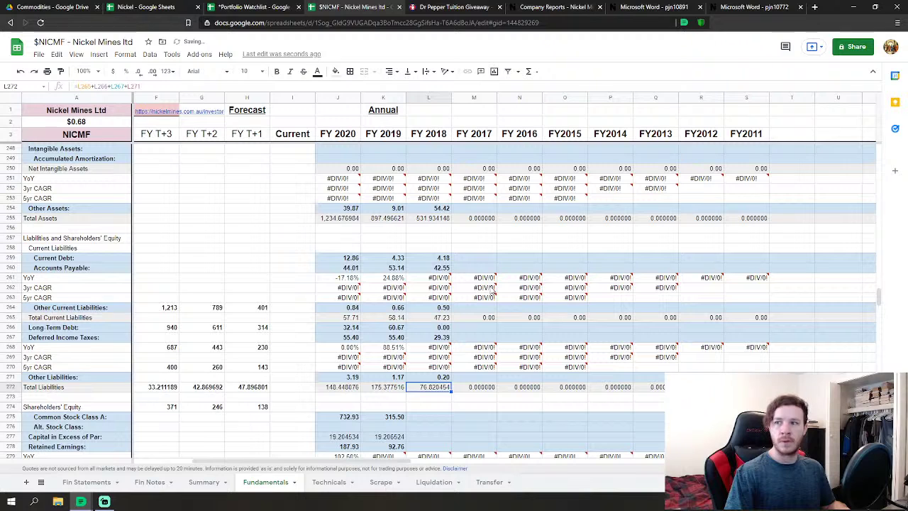
Replace the FY 2018 Other Liabilities value with .545125.
key("Up")
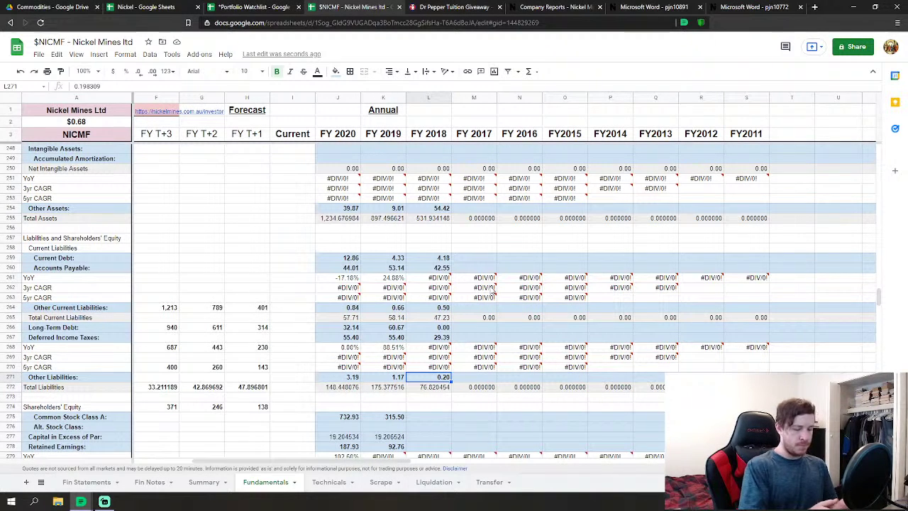
type(".545125")
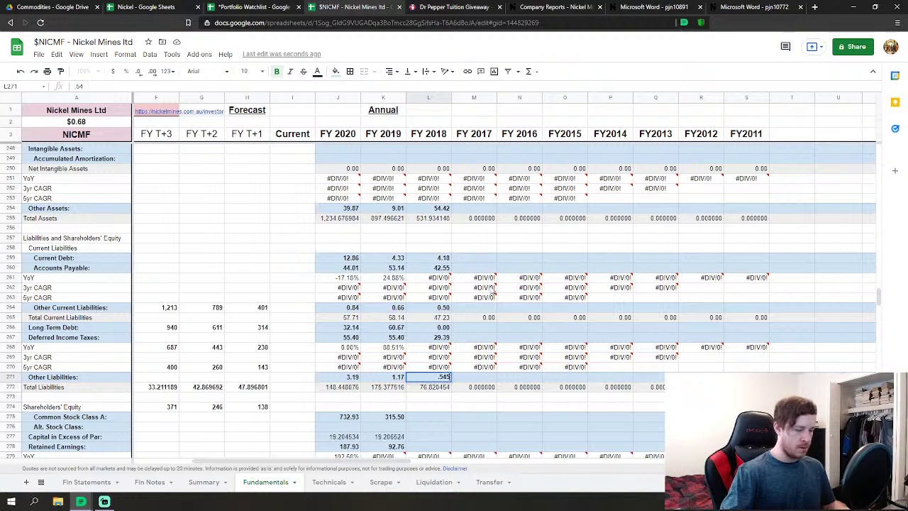
key("Return")
key("Return")
key("Return")
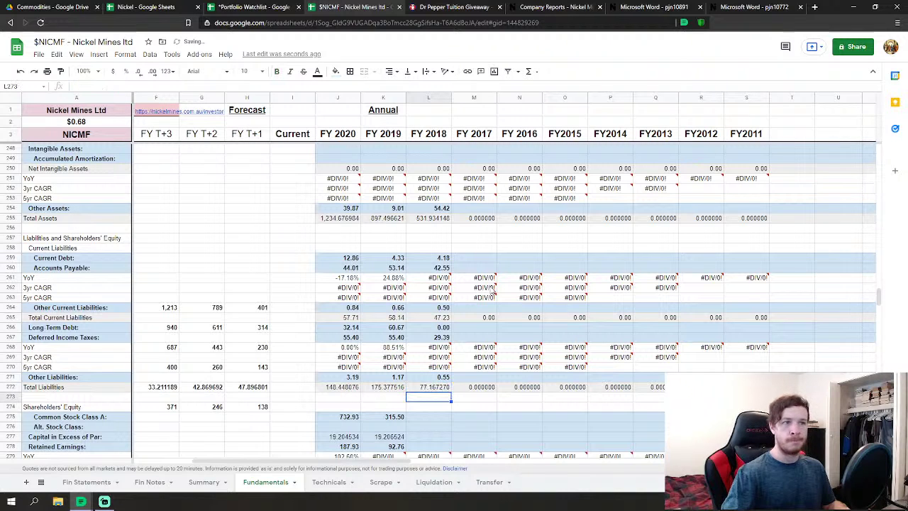
Enter 275.938304 as the FY 2018 Common Stock Class A under Shareholders' Equity.
key("Return")
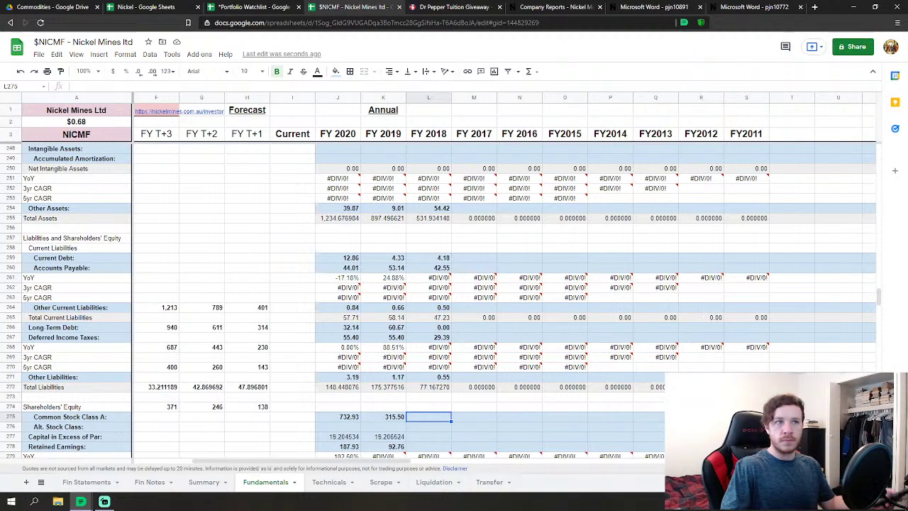
scroll(437, 361, "down", 2)
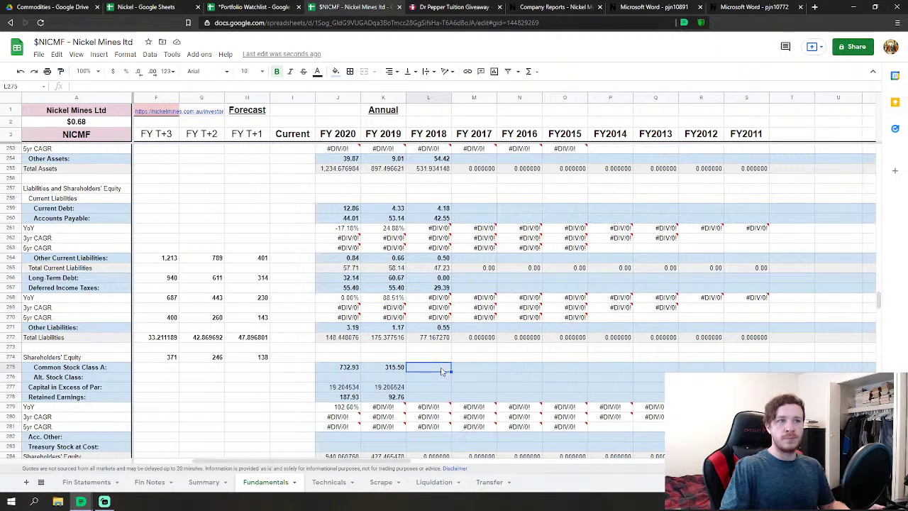
scroll(442, 373, "down", 1)
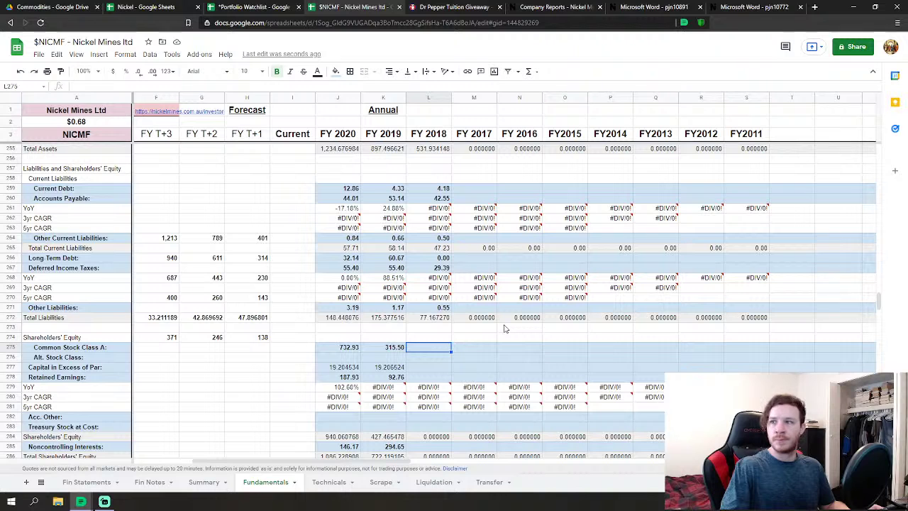
type("275")
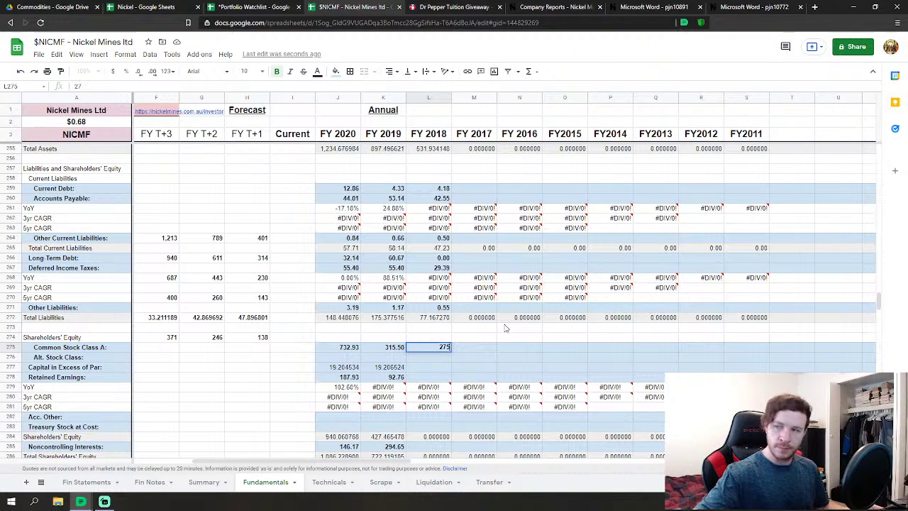
type(".936808")
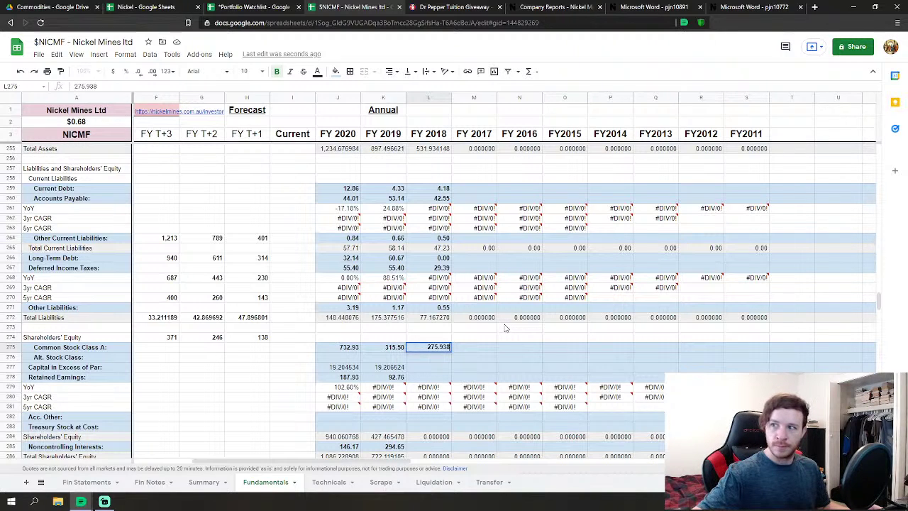
key("Return")
key("Return")
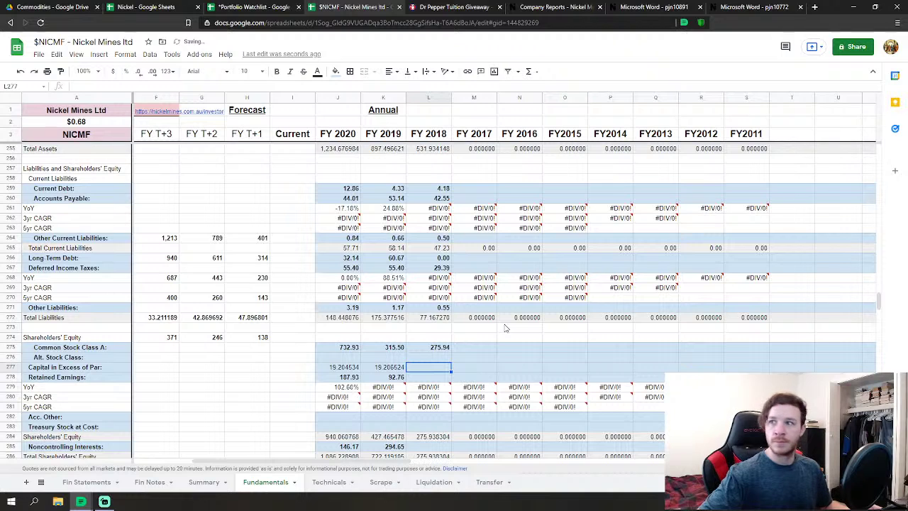
Enter 36.253532 as the FY 2018 Capital in Excess of Par.
type("36")
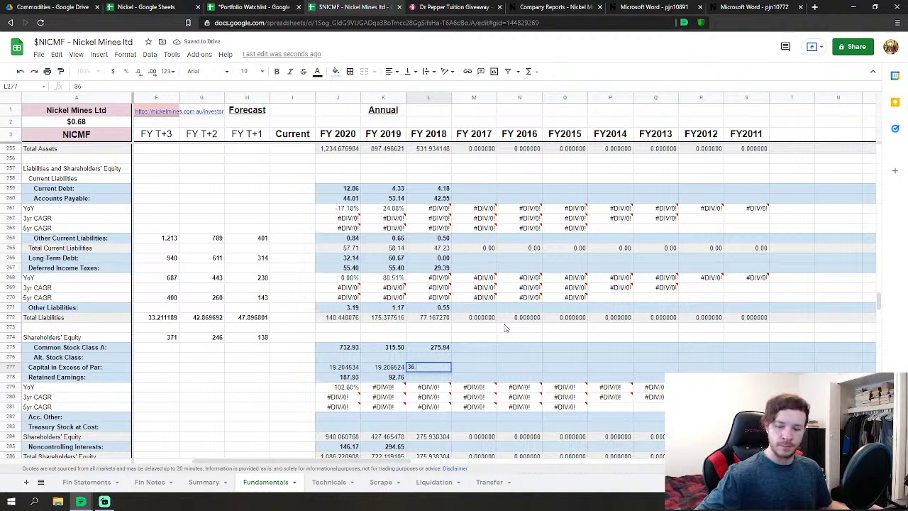
type(".253")
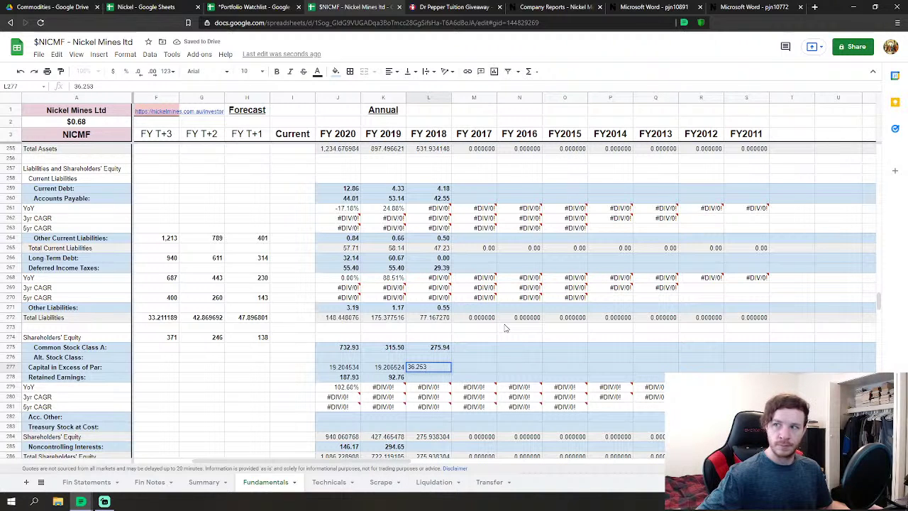
type("532")
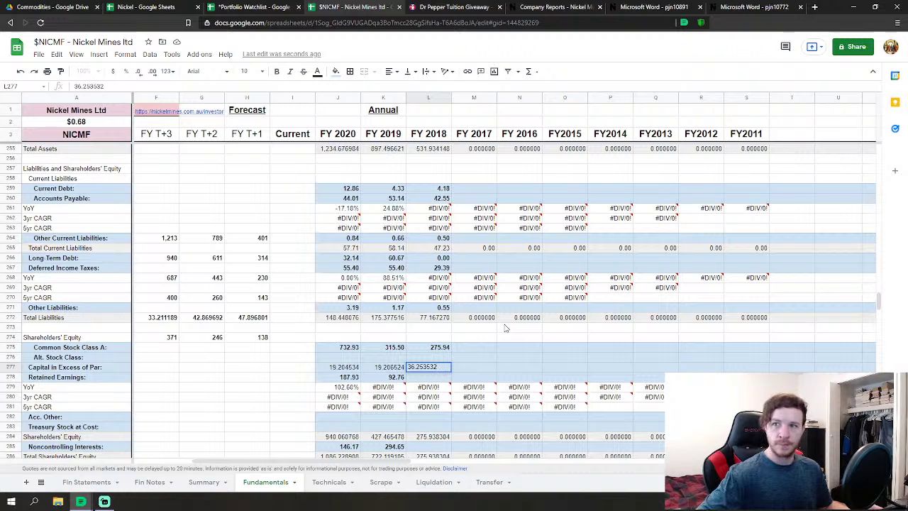
key("Return")
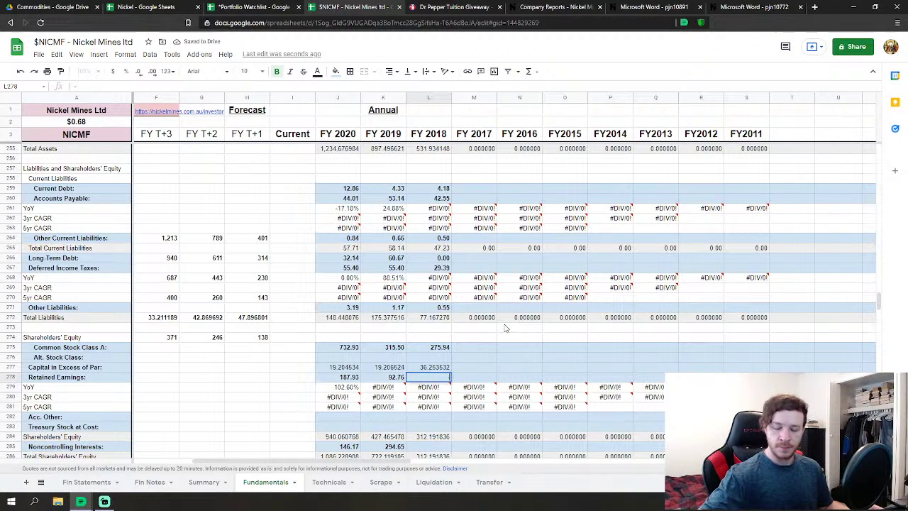
Enter -.639437 as the FY 2018 Retained Earnings.
type("-639")
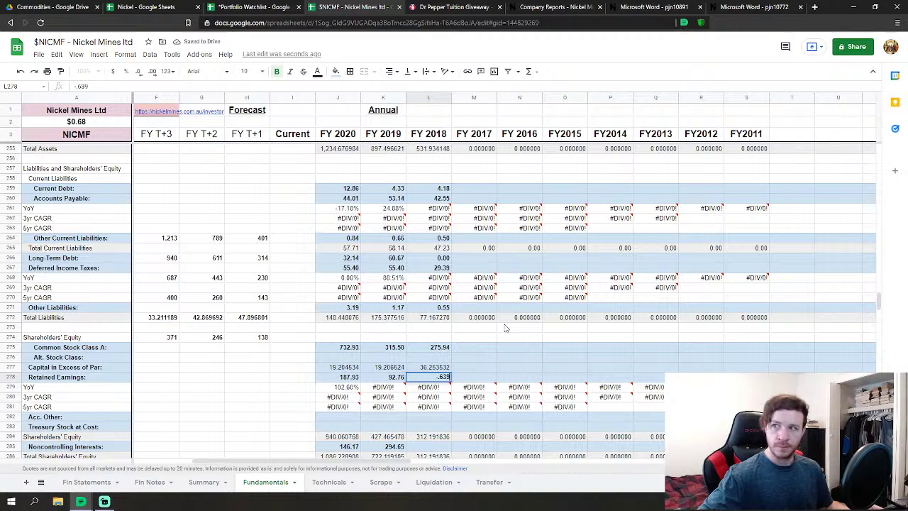
type("437")
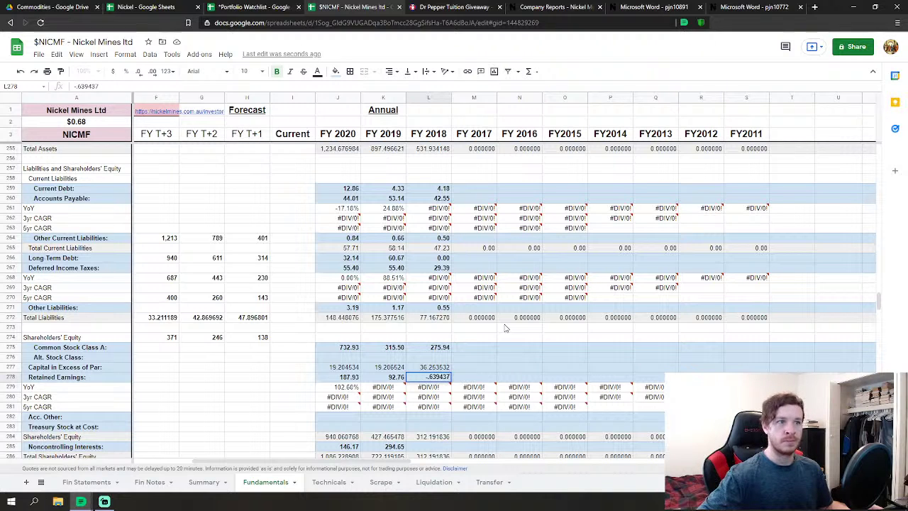
key("Return")
Enter 143.214479 as the FY 2018 Noncontrolling Interests and check the liabilities and equity total against total assets.
key("Down")
key("Down")
key("Down")
key("Down")
key("Down")
key("Down")
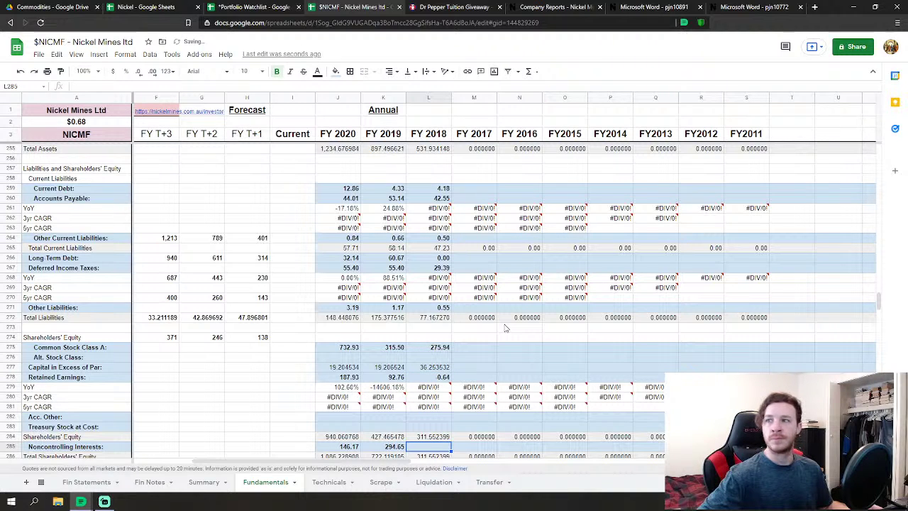
type("143.214")
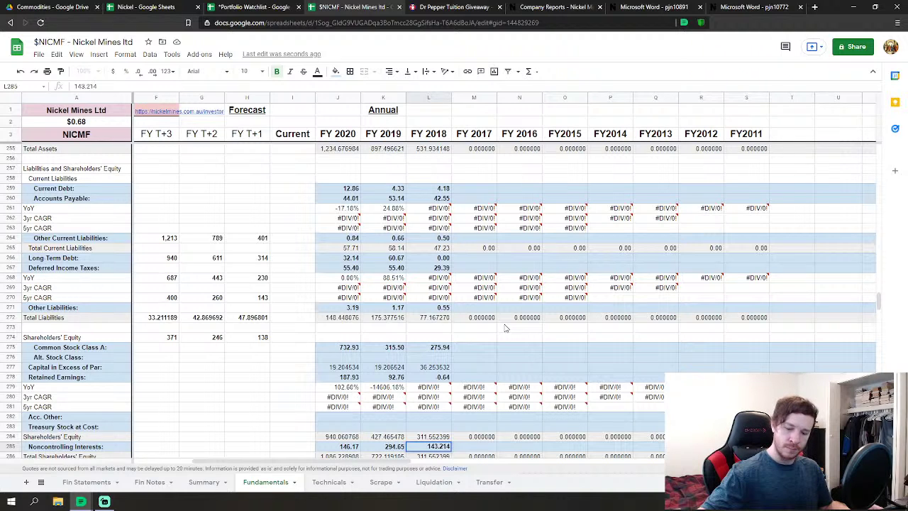
key("Return")
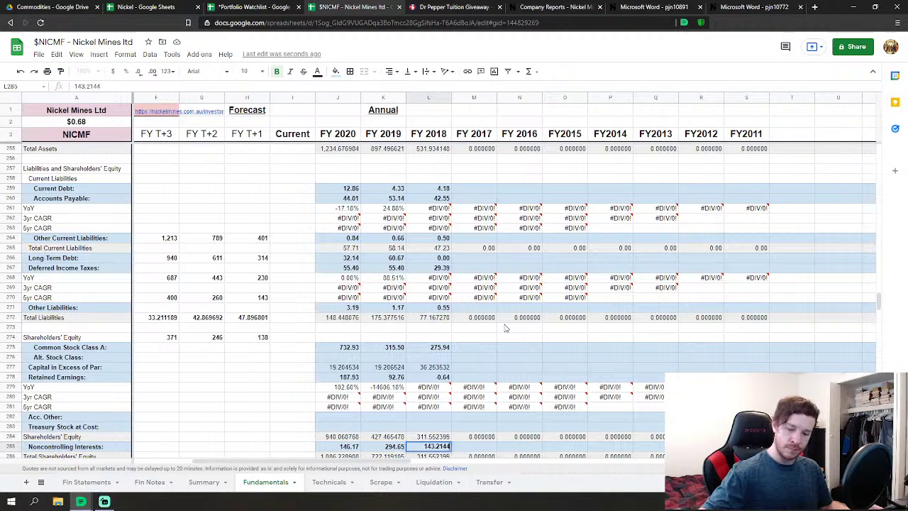
scroll(511, 328, "down", 2)
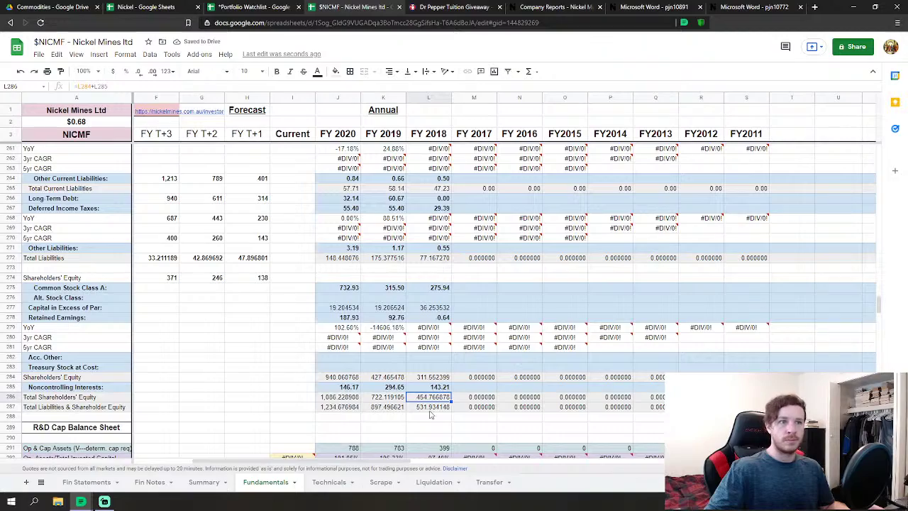
Return to the Income Statements section and enter 13.551415 as the FY 2017 Revenues.
scroll(438, 409, "up", 20)
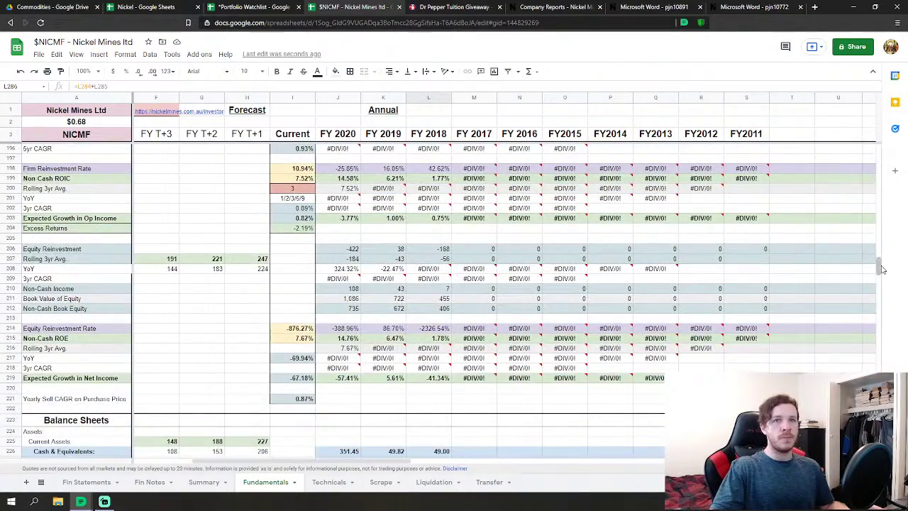
left_click_drag(879, 266, 878, 223)
left_click_drag(878, 208, 879, 154)
scroll(753, 204, "down", 3)
scroll(753, 203, "down", 2)
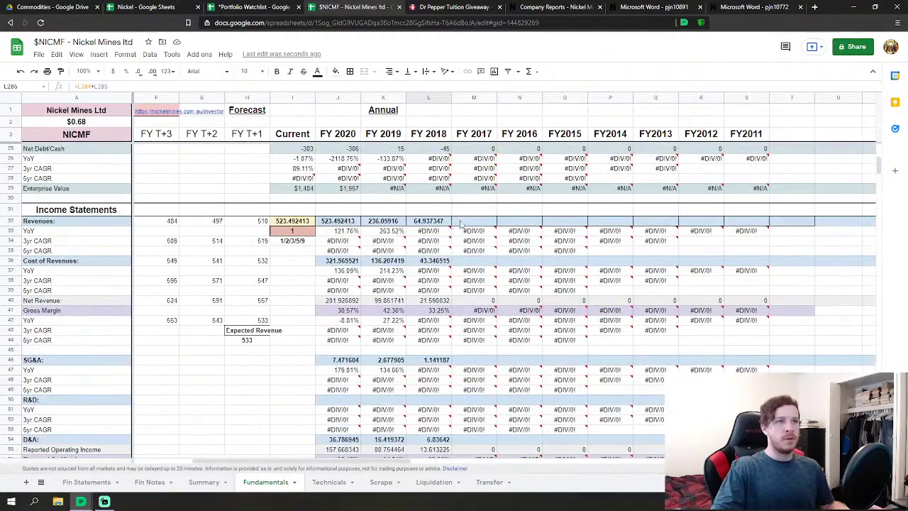
left_click_drag(392, 465, 418, 464)
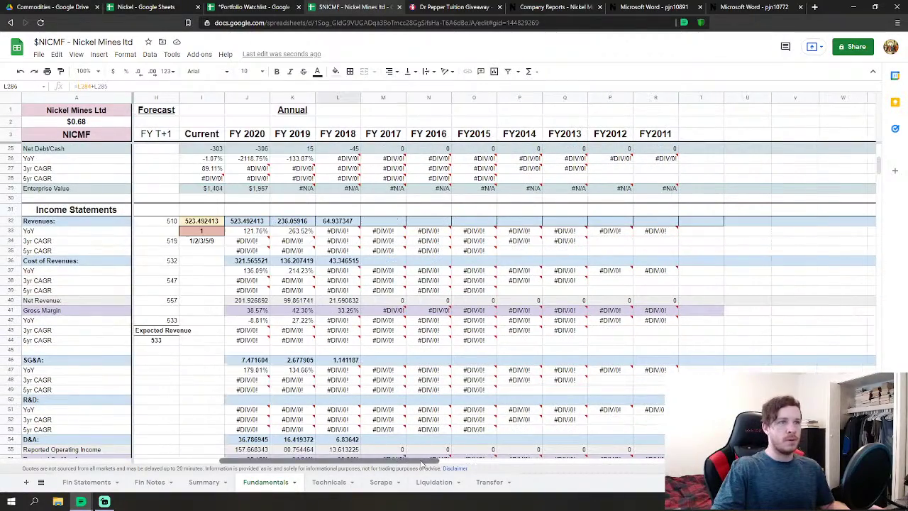
left_click(394, 222)
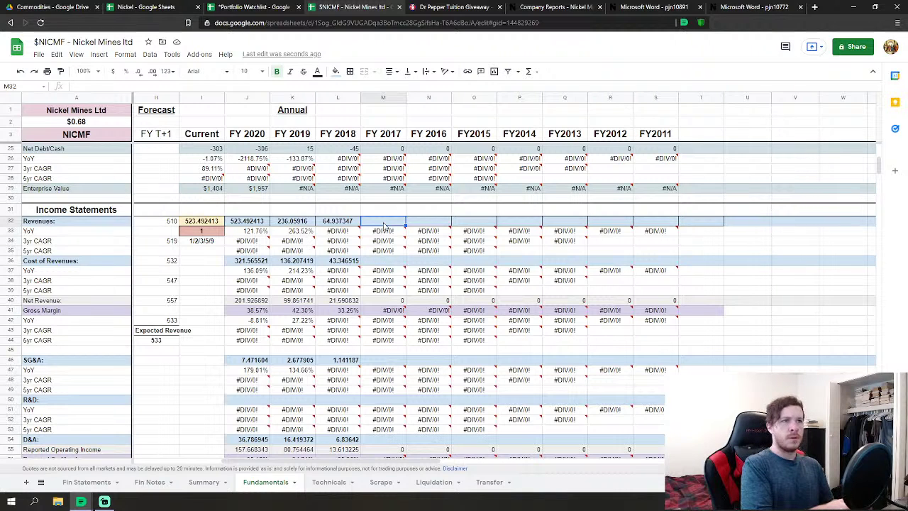
type("13")
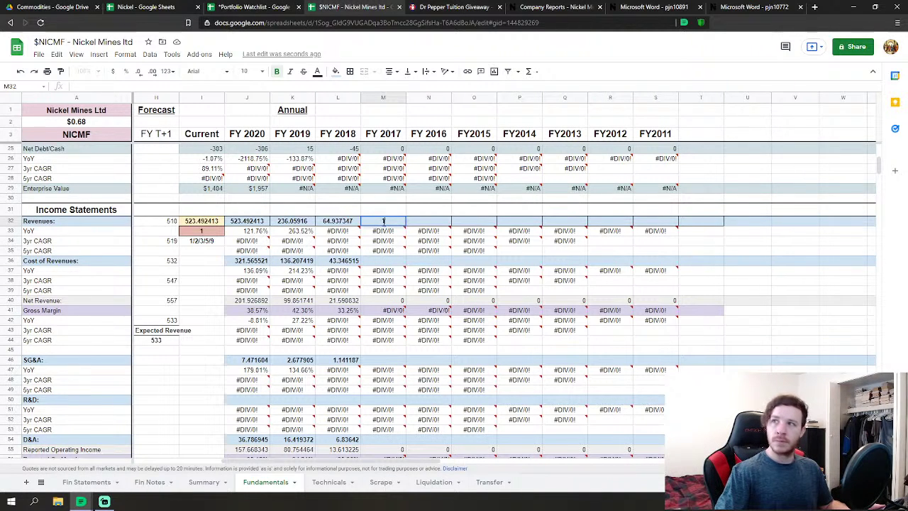
type(".551")
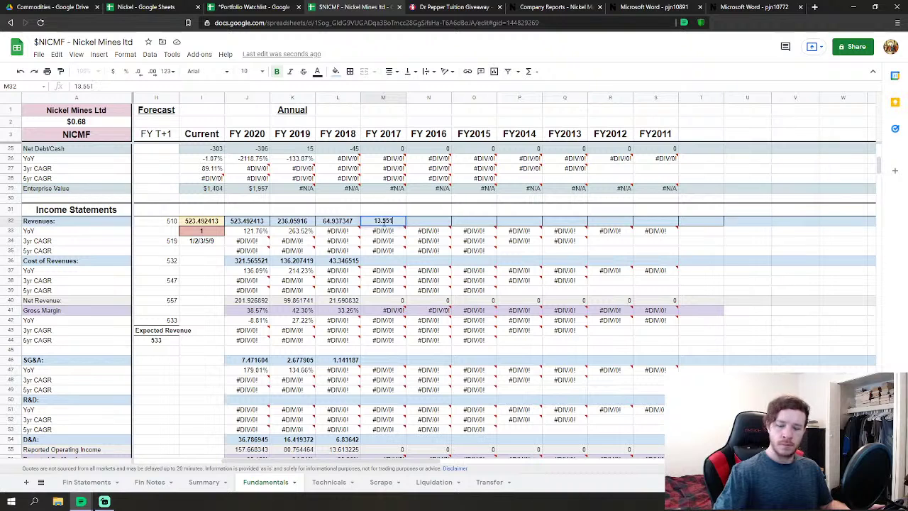
type("415")
key("Return")
Enter 10.693574 as the FY 2017 Cost of Revenues.
key("Down")
key("Down")
key("Down")
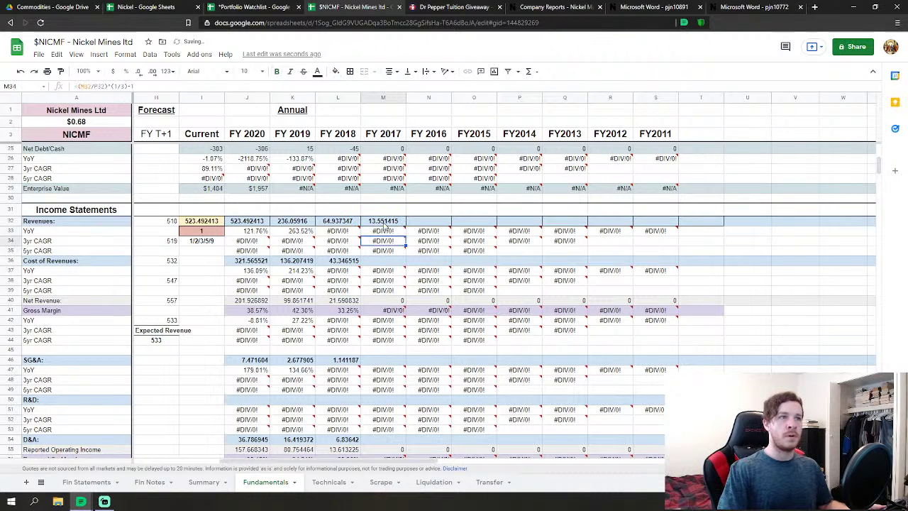
type("10")
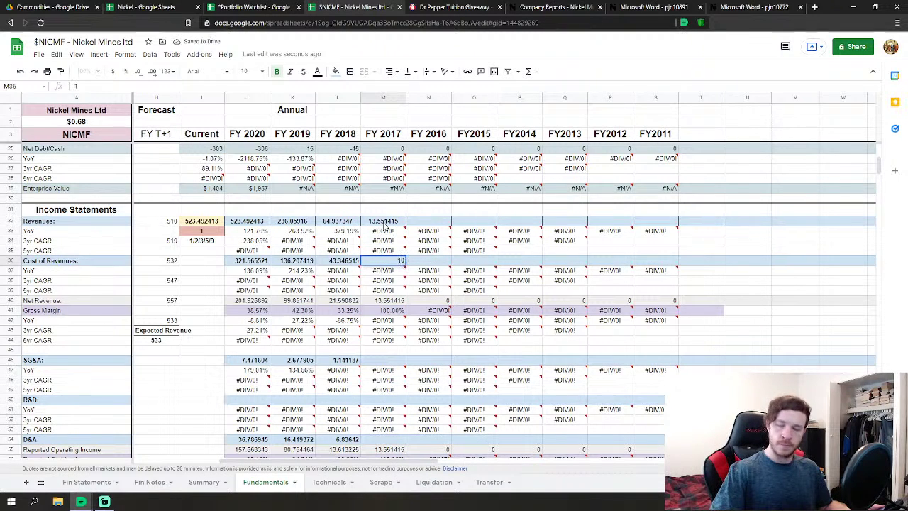
type(".69")
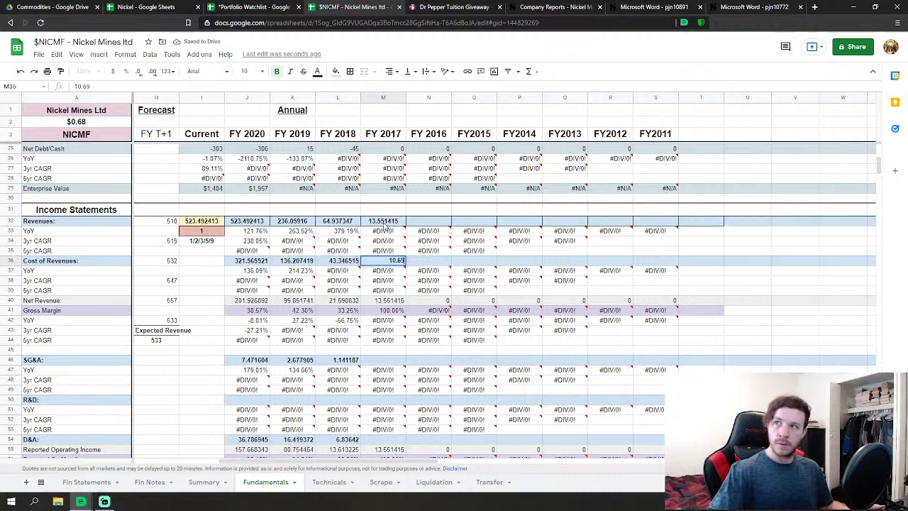
type("3574")
key("Return")
Enter 4.413402 as the FY 2017 SG&A expense in the income statement.
key("Down")
key("Down")
key("Down")
key("Down")
key("Down")
key("Down")
key("Down")
key("Down")
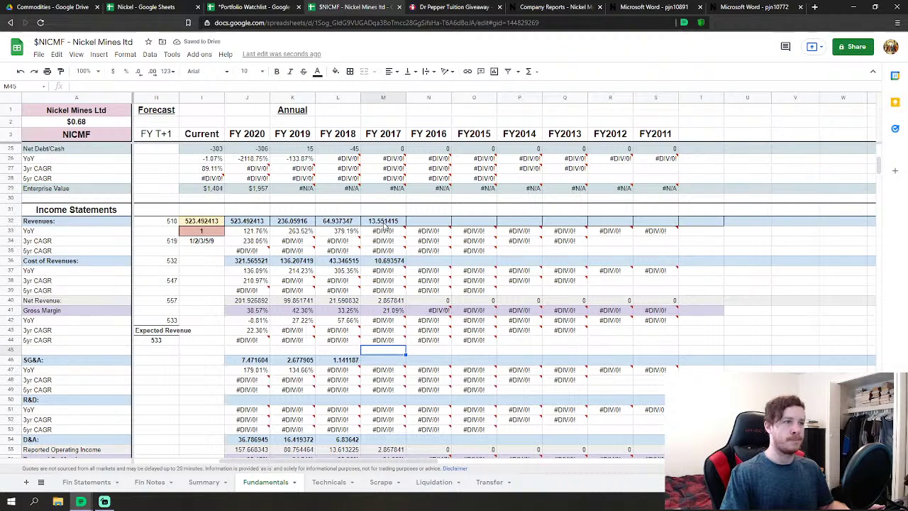
key("Down")
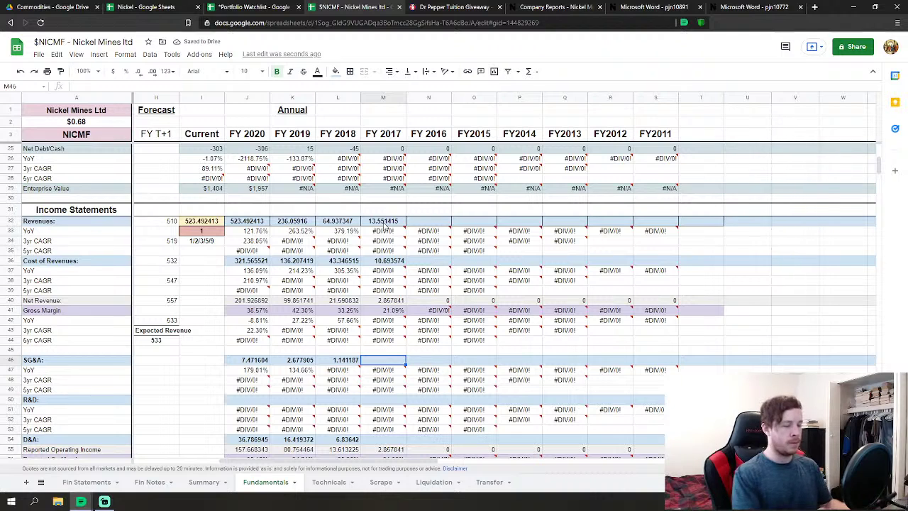
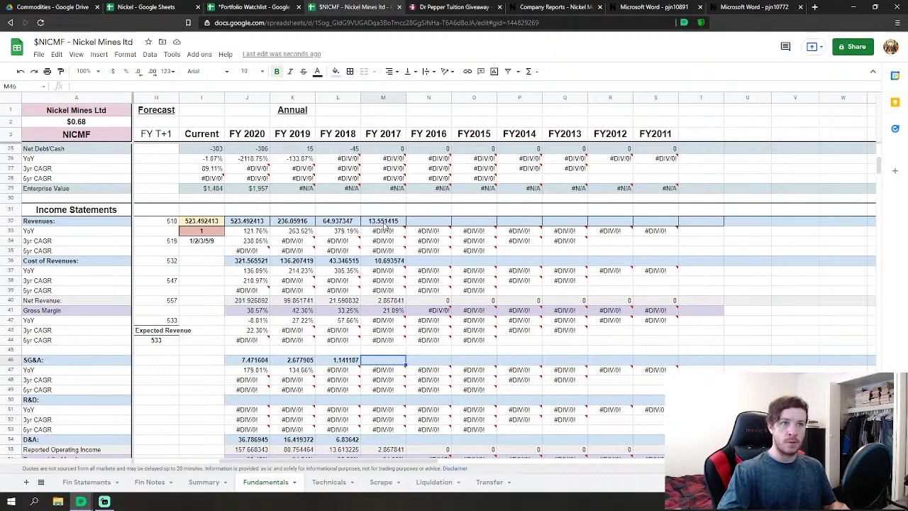
type("4.")
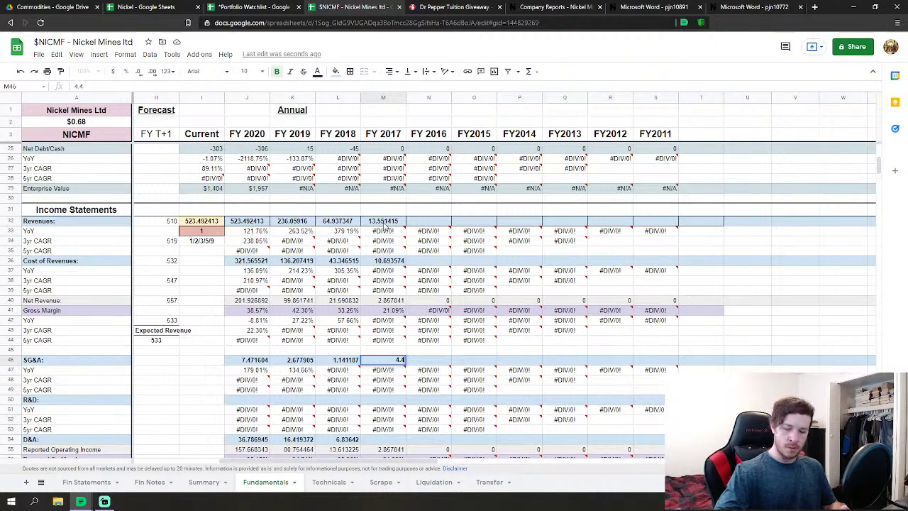
type("413402")
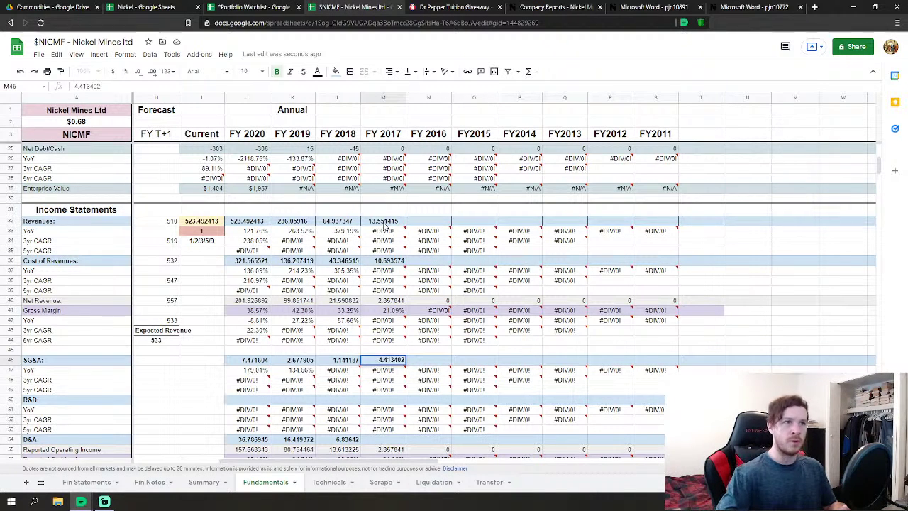
key("Return")
Leave FY 2017 R&D blank and enter .064425 as the FY 2017 D&A.
key("Down")
key("Down")
key("Down")
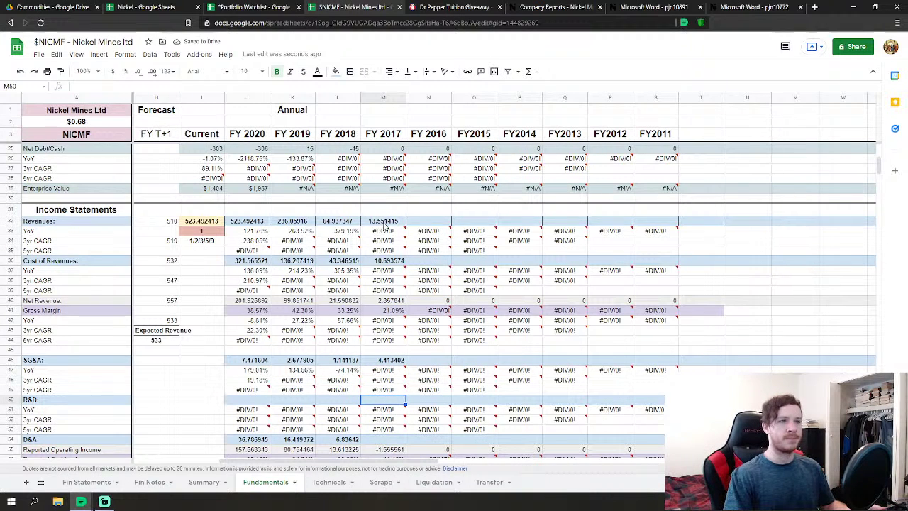
key("Down")
key("Down")
key("Down")
key("Down")
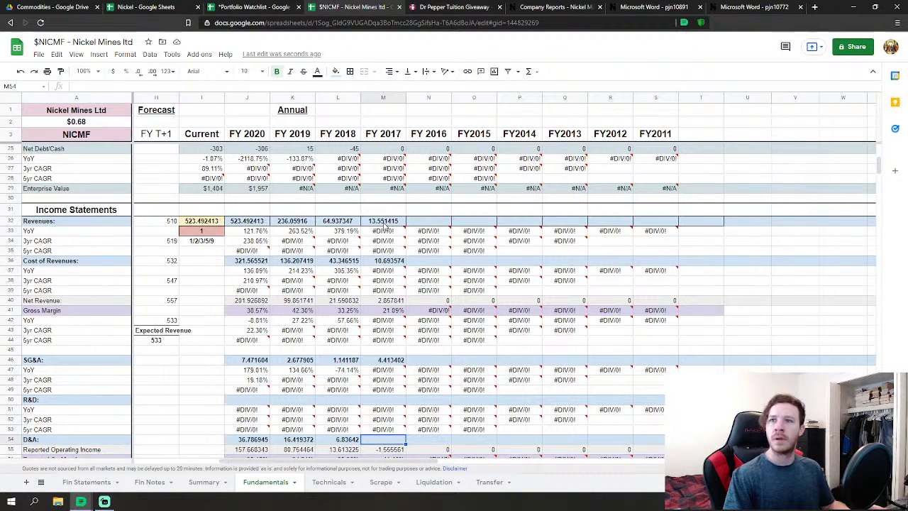
type(".06")
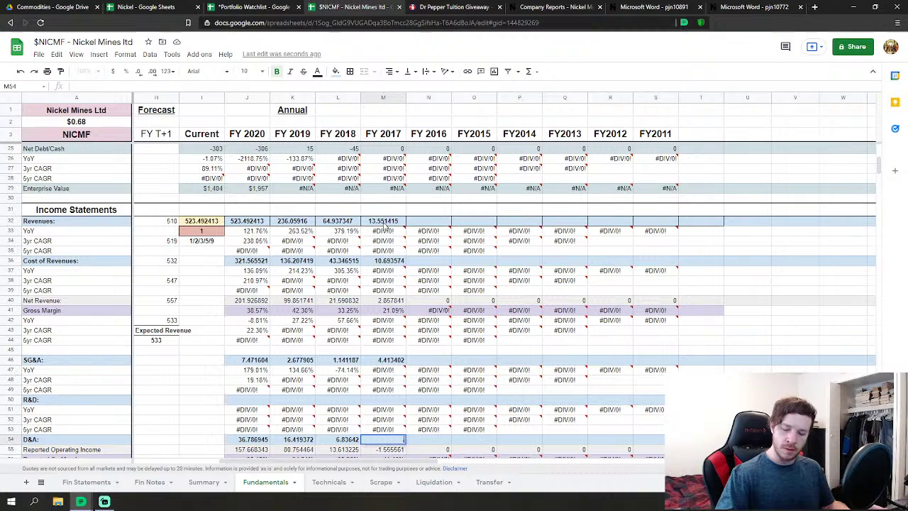
type("44")
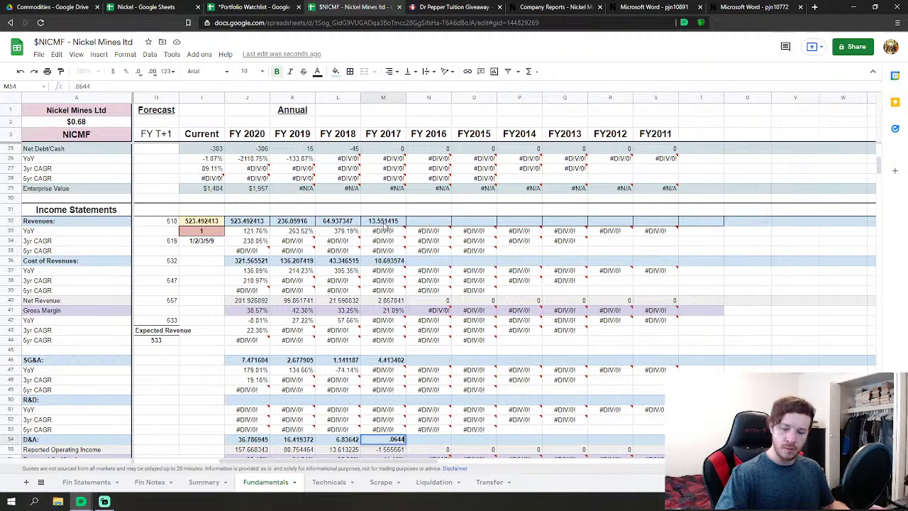
type("25")
key("Return")
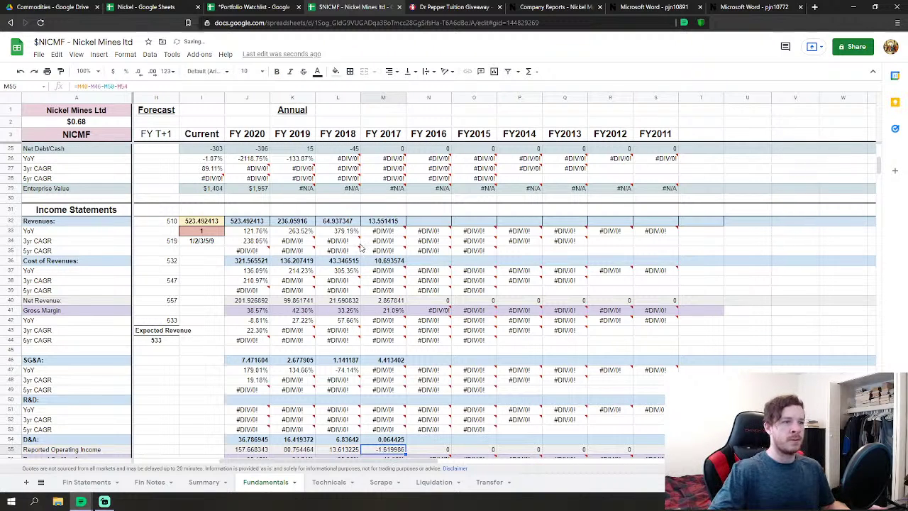
Enter .675890 as the FY 2017 Interest Income and 1.326476 as the FY 2017 Interest Expense.
scroll(431, 310, "down", 5)
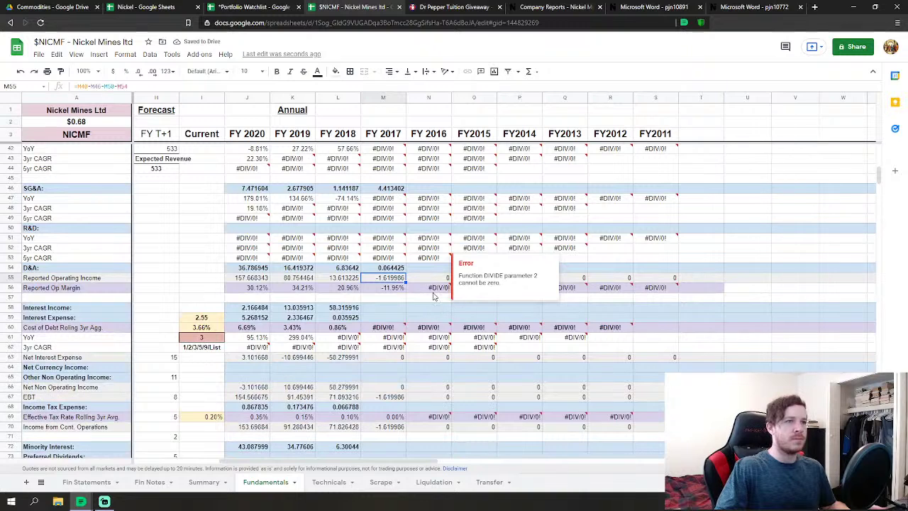
left_click(383, 310)
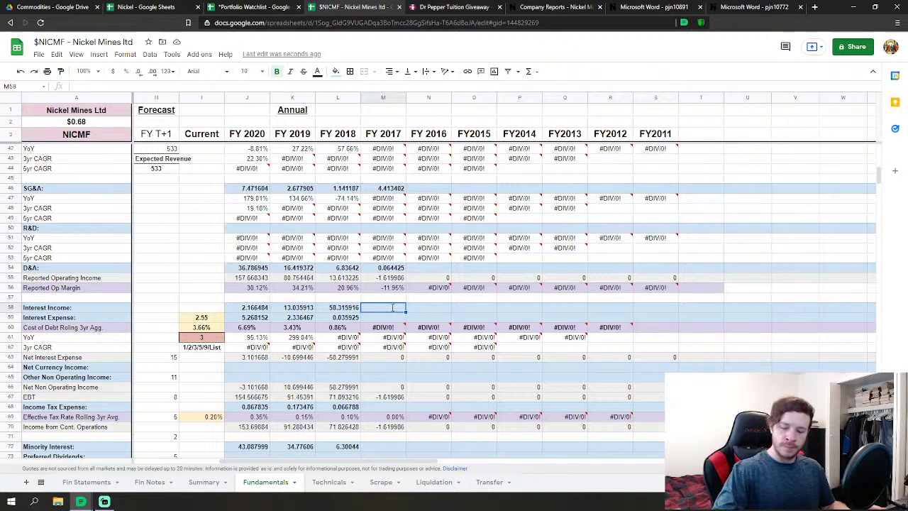
type(".675890")
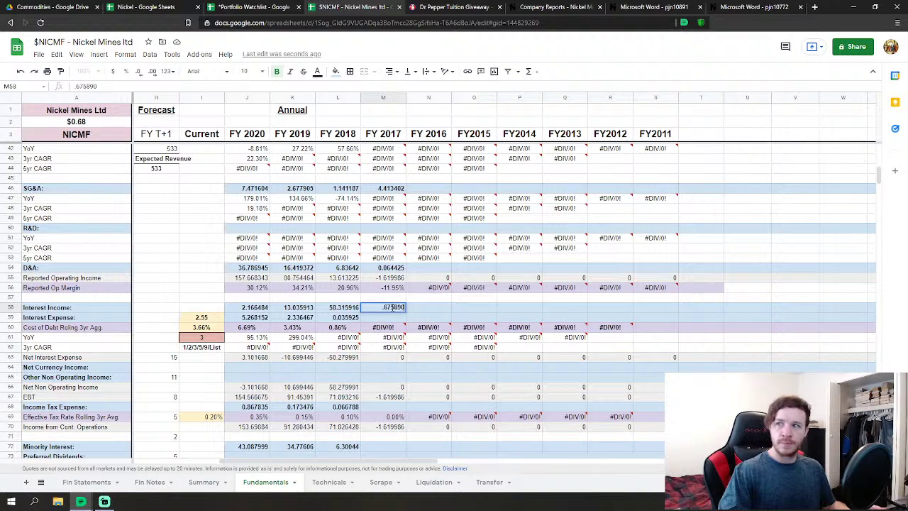
key("Return")
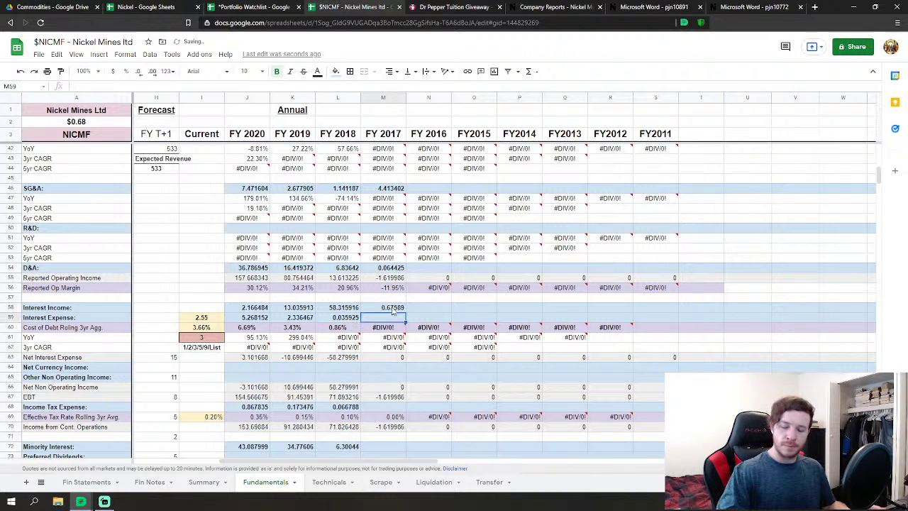
type("1.3")
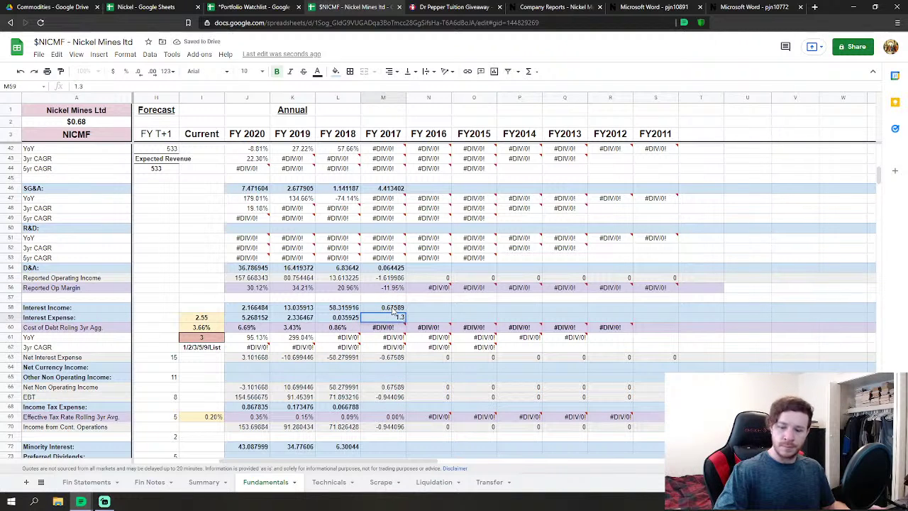
type("26476")
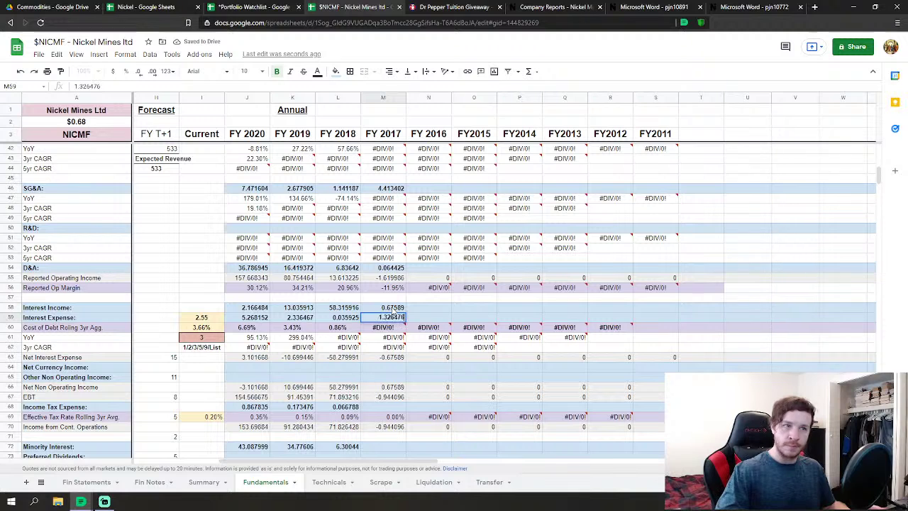
key("Return")
Enter .656261 as the FY 2017 Income Tax Expense in the income statement.
scroll(411, 278, "down", 2)
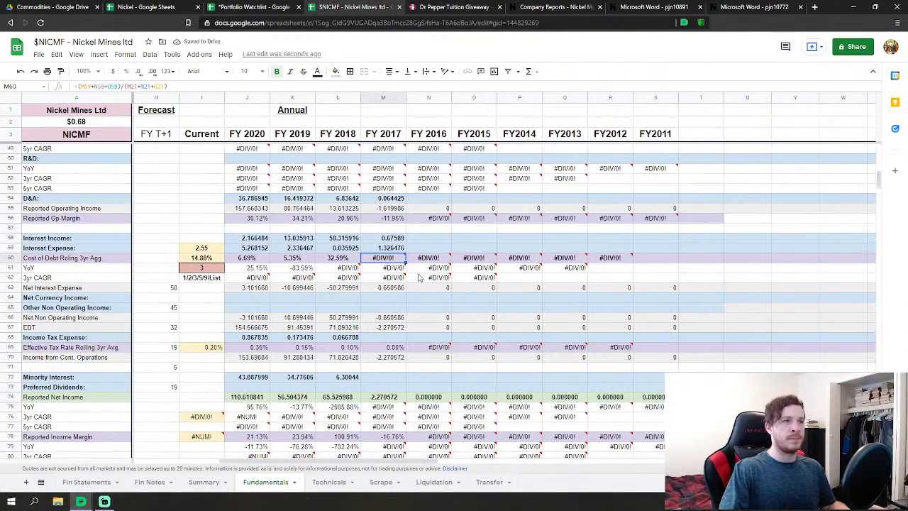
left_click(394, 339)
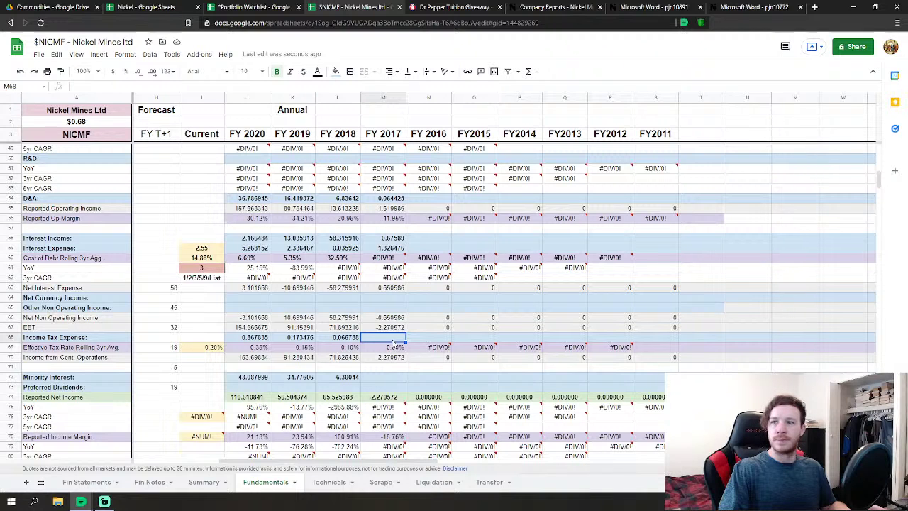
type(".65")
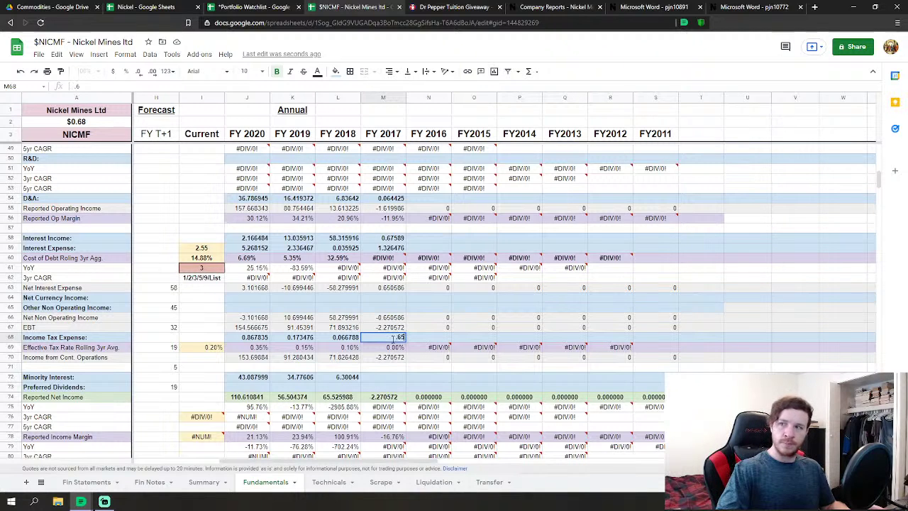
type("6261")
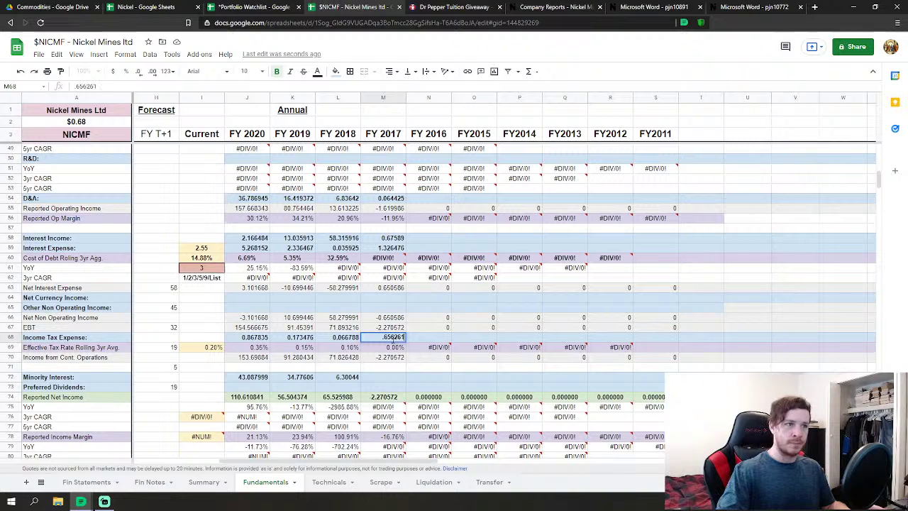
key("Return")
Enter .384693 as the FY 2017 Minority Interest.
key("Down")
key("Down")
key("Down")
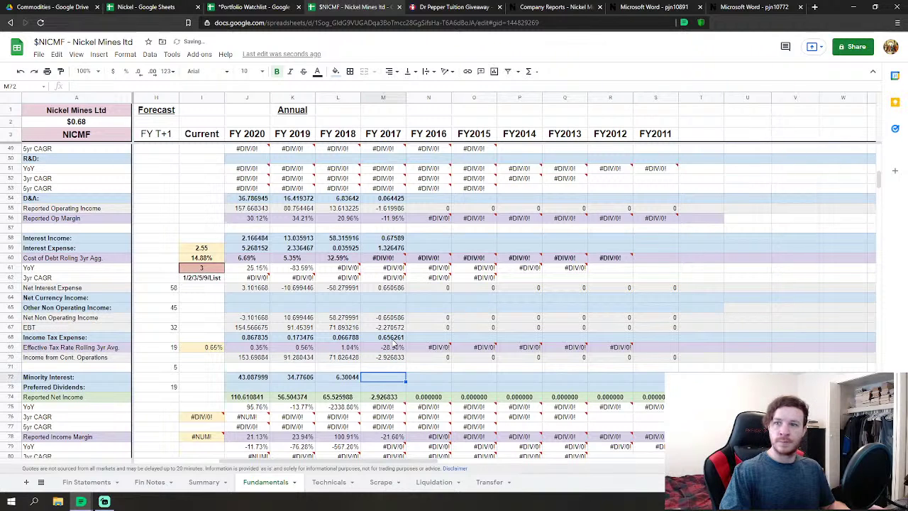
type(".")
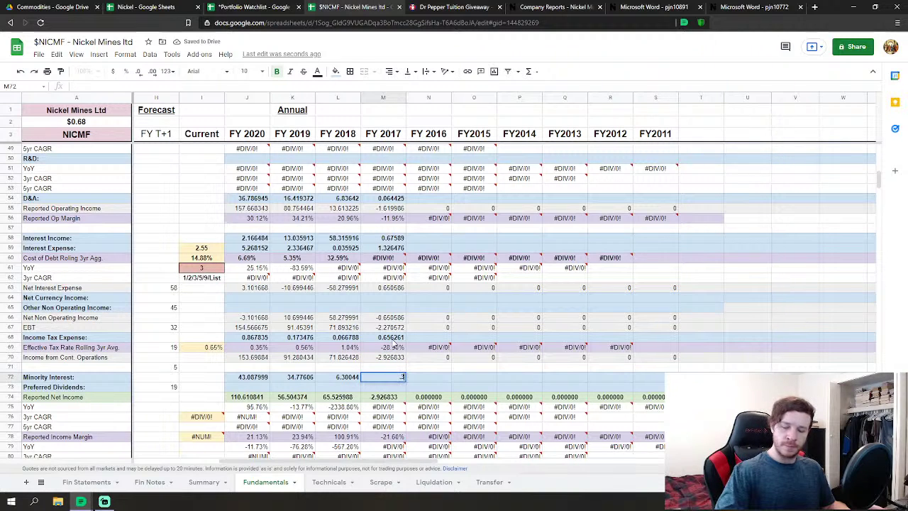
type("384693")
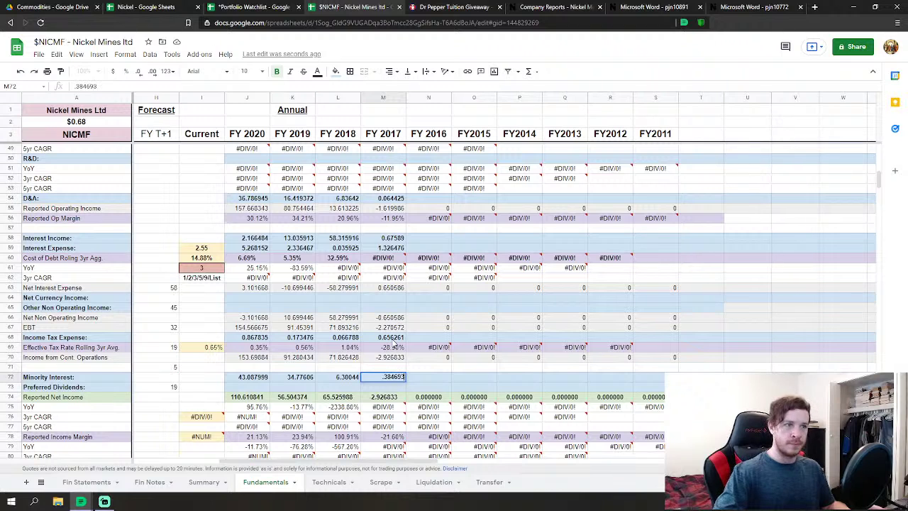
key("Return")
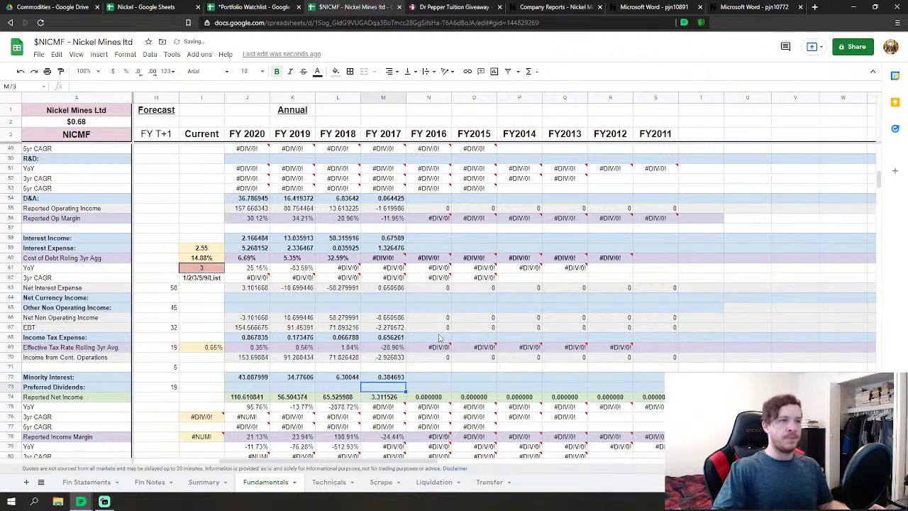
Go to the Cashflow & Growth section and enter .670670 as the FY 2017 Capex.
key("Up")
key("Up")
key("Up")
key("Right")
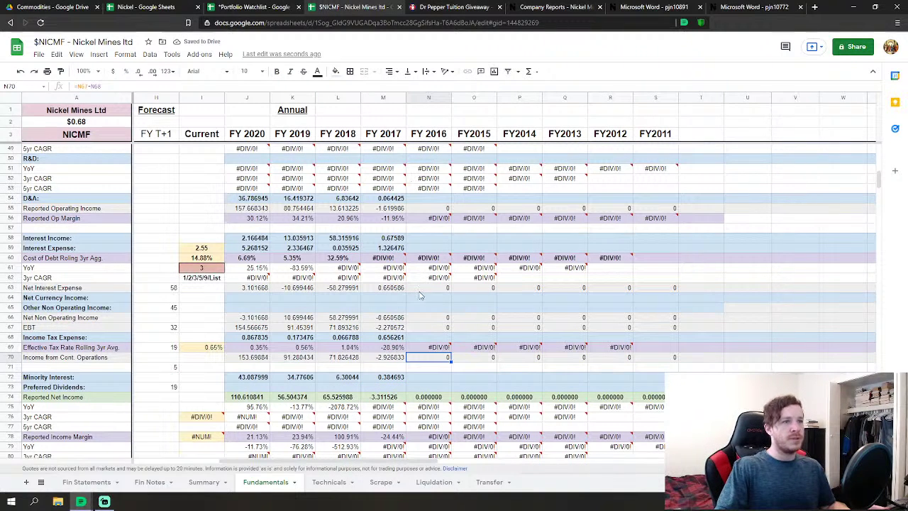
left_click(565, 302)
scroll(553, 319, "down", 5)
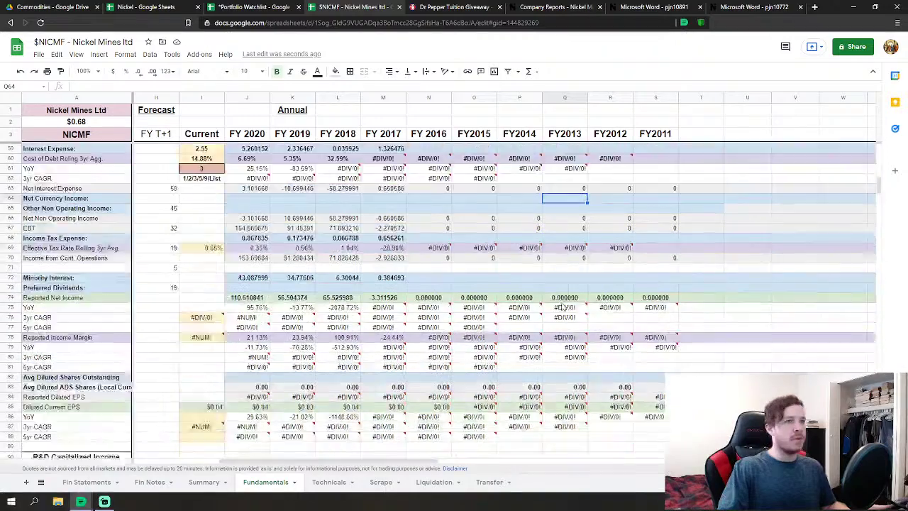
left_click(489, 299)
scroll(490, 300, "down", 7)
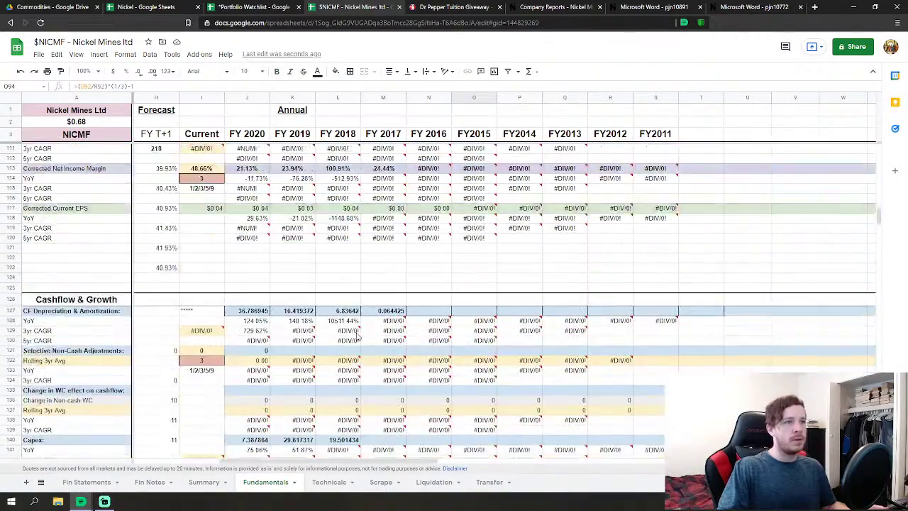
left_click(424, 275)
scroll(425, 277, "down", 1)
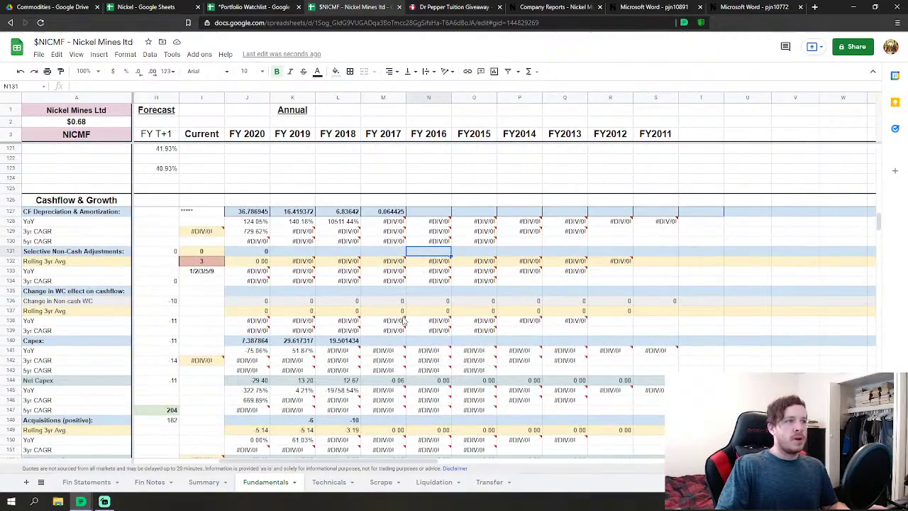
left_click(379, 341)
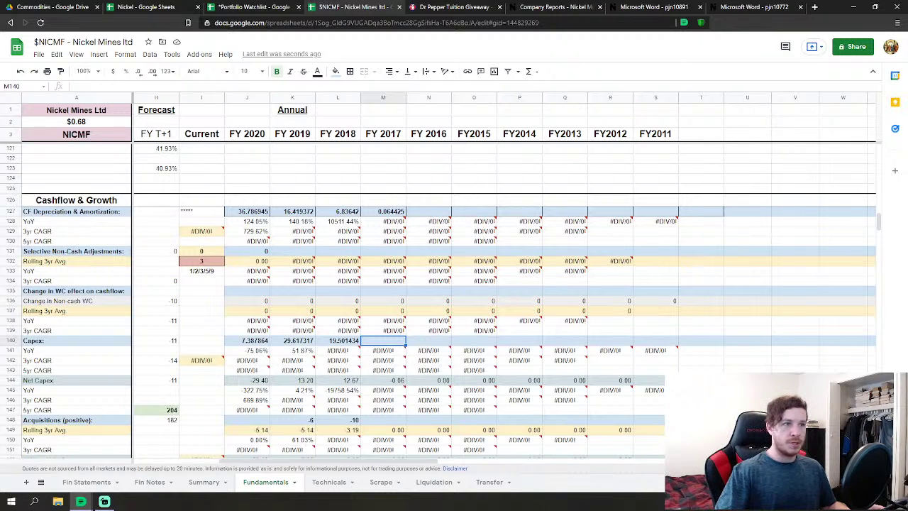
type(".67")
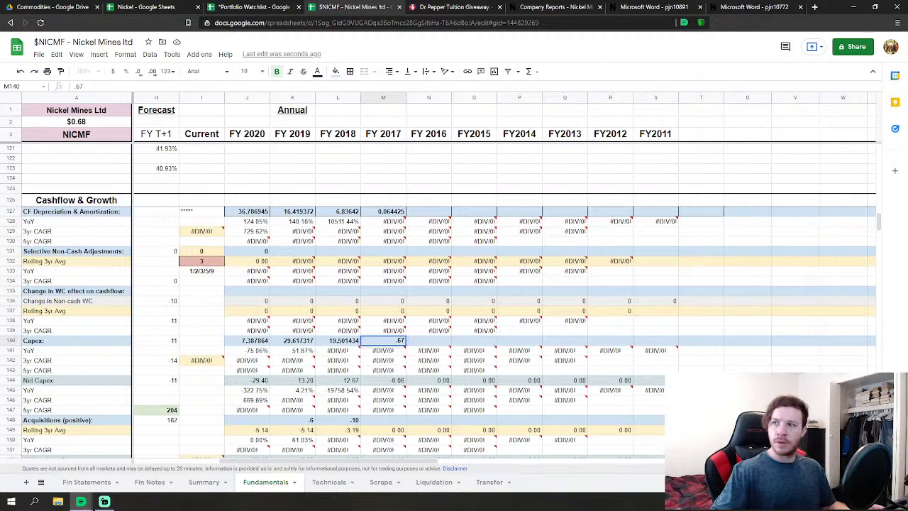
type("0670")
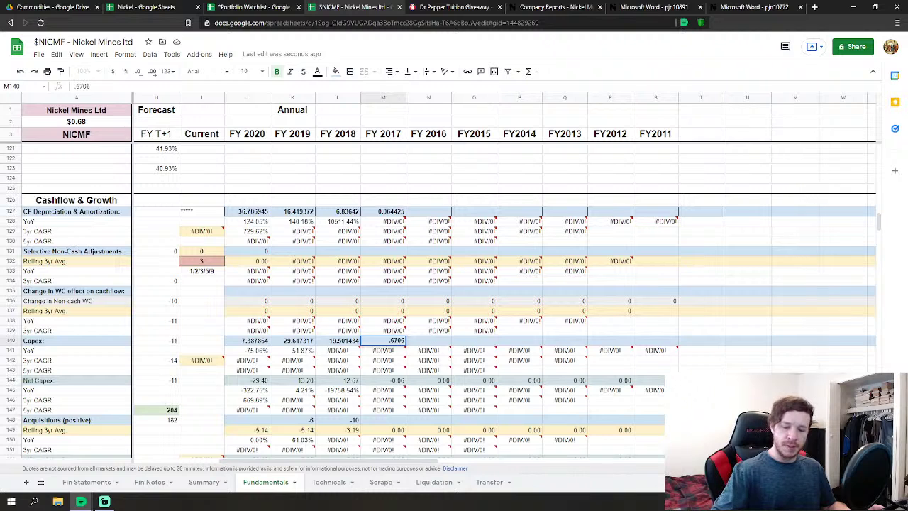
key("Return")
Leave FY 2017 Acquisitions blank and enter 58.955610 as the FY 2017 Net Debt Issue incl. Pref. (Repay).
key("Down")
key("Down")
key("Down")
key("Down")
key("Down")
key("Down")
key("Down")
key("Down")
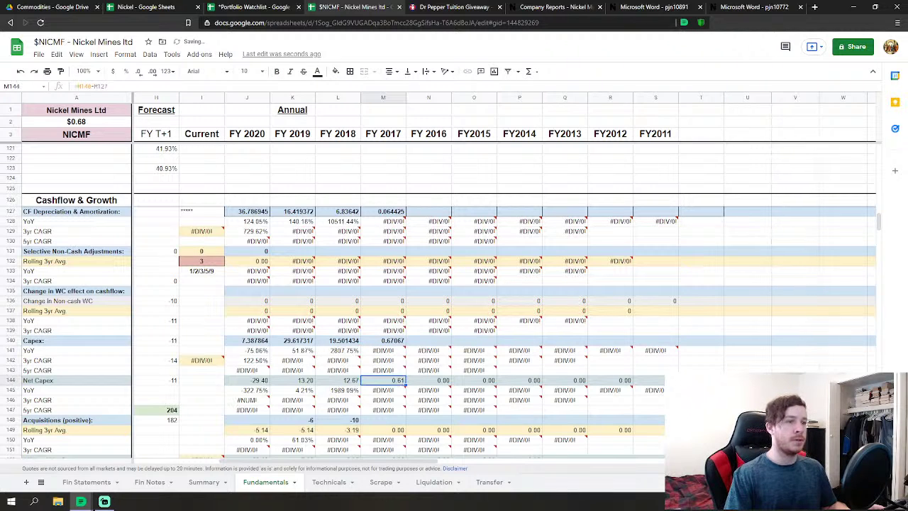
key("Down")
key("Down")
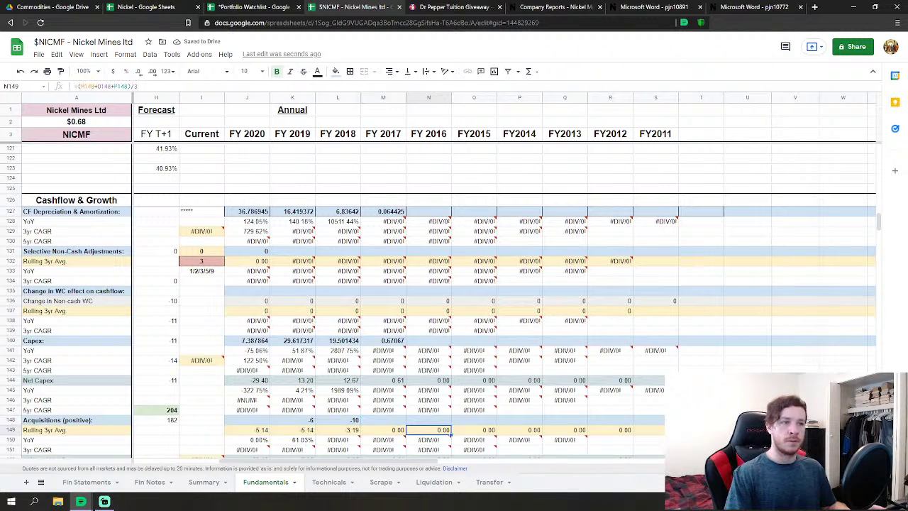
key("Down")
key("Down")
key("Down")
key("Down")
key("Down")
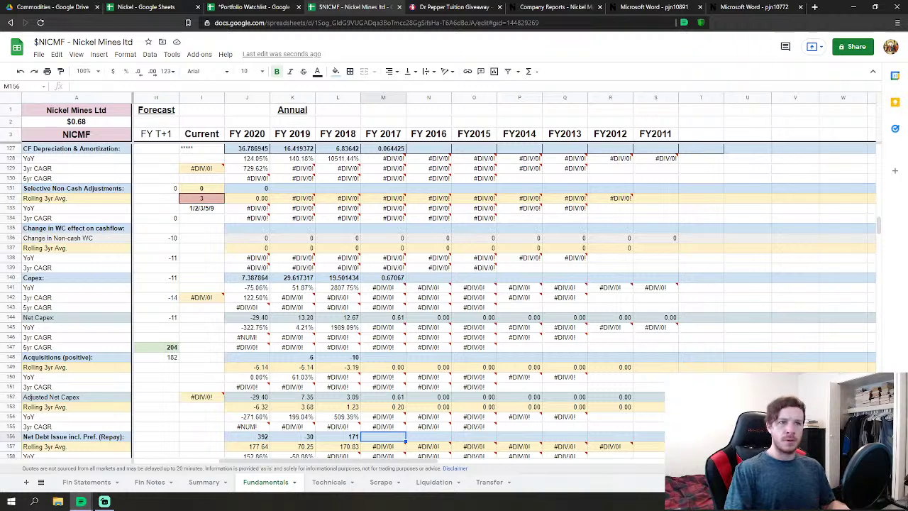
type("58.955")
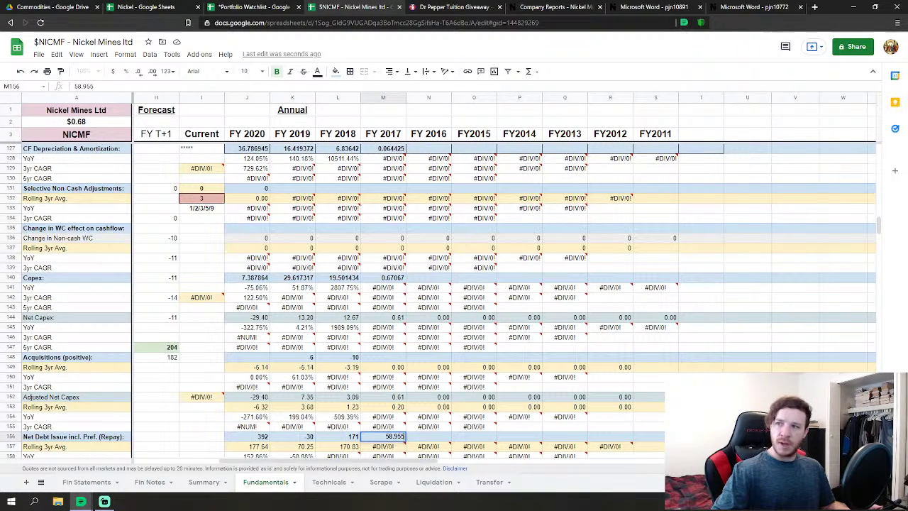
type("610")
key("Return")
Enter -73.908362 as the FY 2017 Net Treasury Purchases.
key("Down")
key("Down")
key("Down")
key("Down")
key("Down")
key("Down")
key("Down")
key("Down")
key("Down")
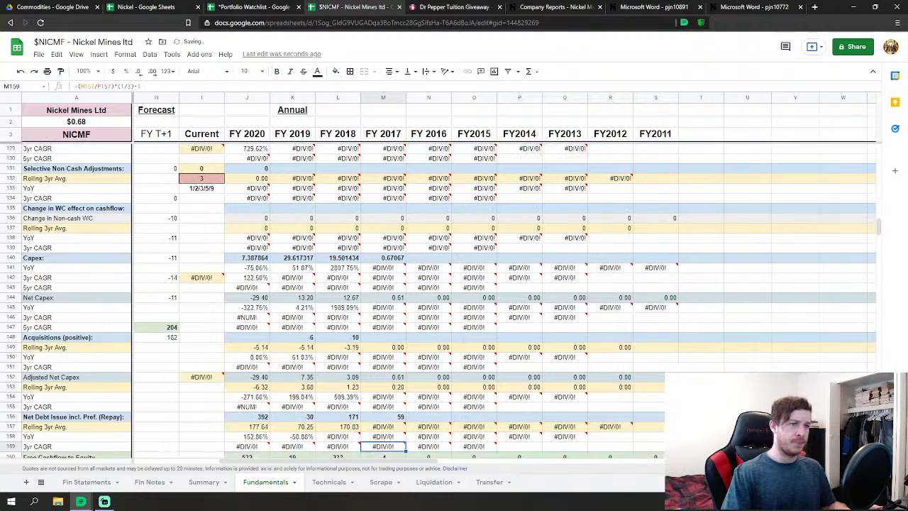
key("Up")
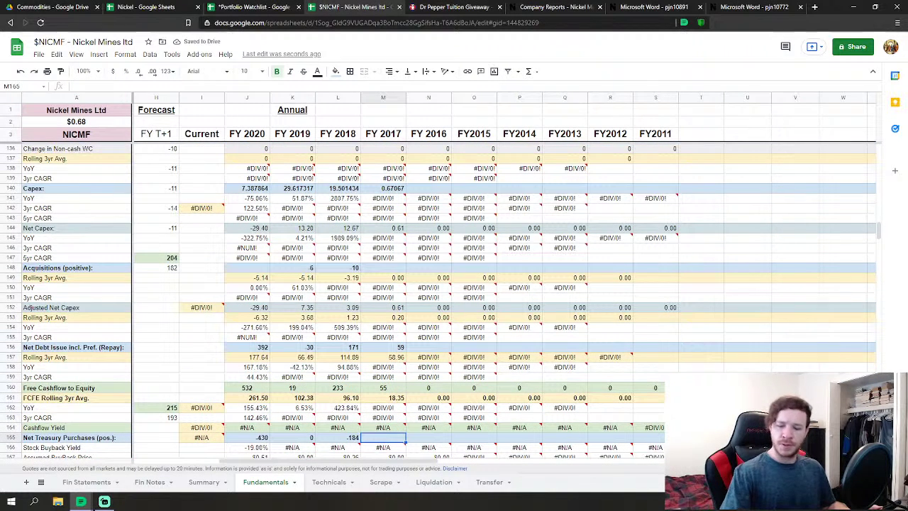
type("-73.908")
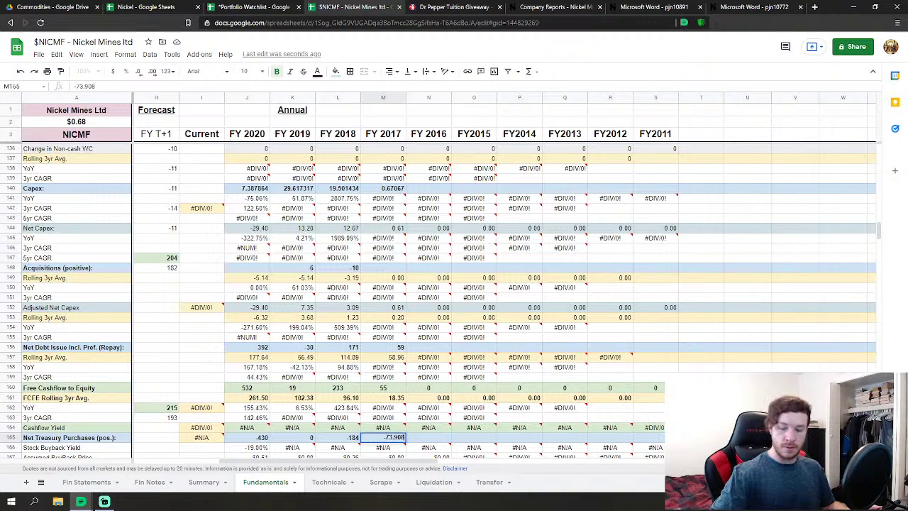
type("362")
key("Return")
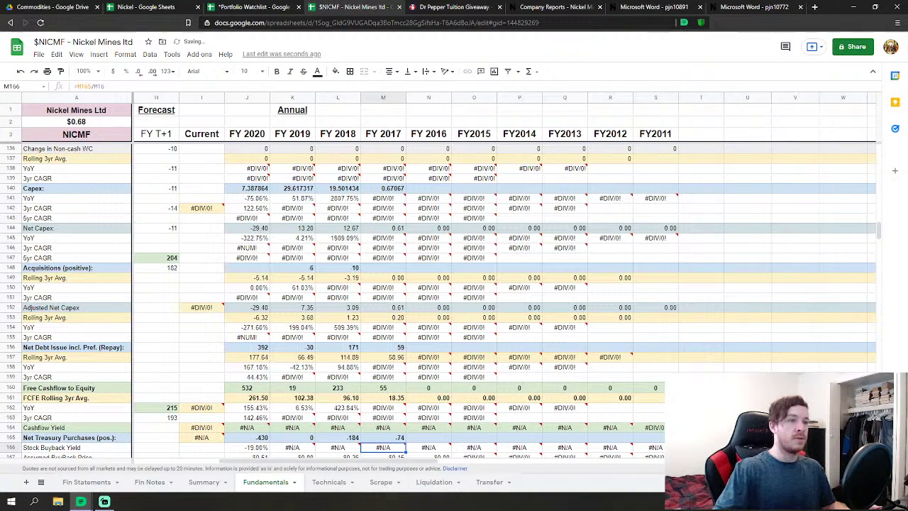
Go to the Balance Sheets section and enter .806574 as the FY 2017 Cash & Equivalents.
scroll(417, 310, "down", 3)
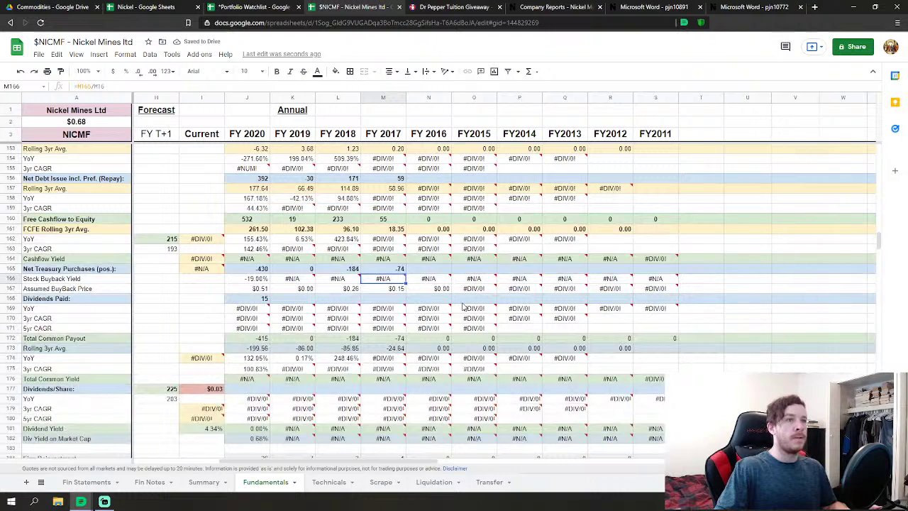
scroll(419, 310, "down", 1)
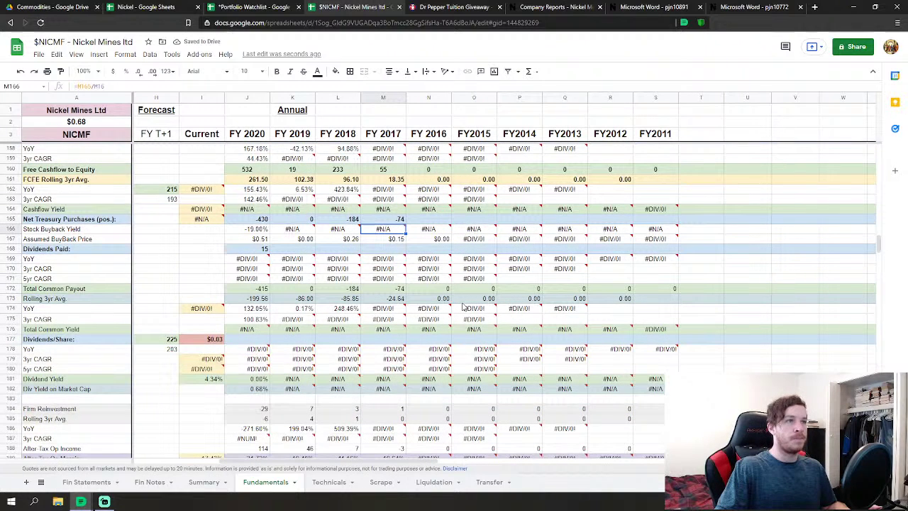
scroll(462, 306, "down", 1)
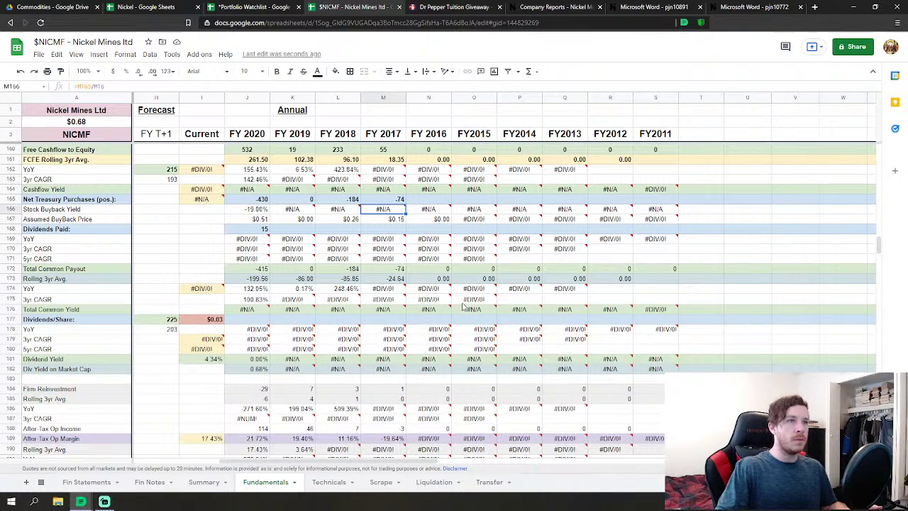
scroll(461, 307, "down", 7)
scroll(453, 310, "down", 12)
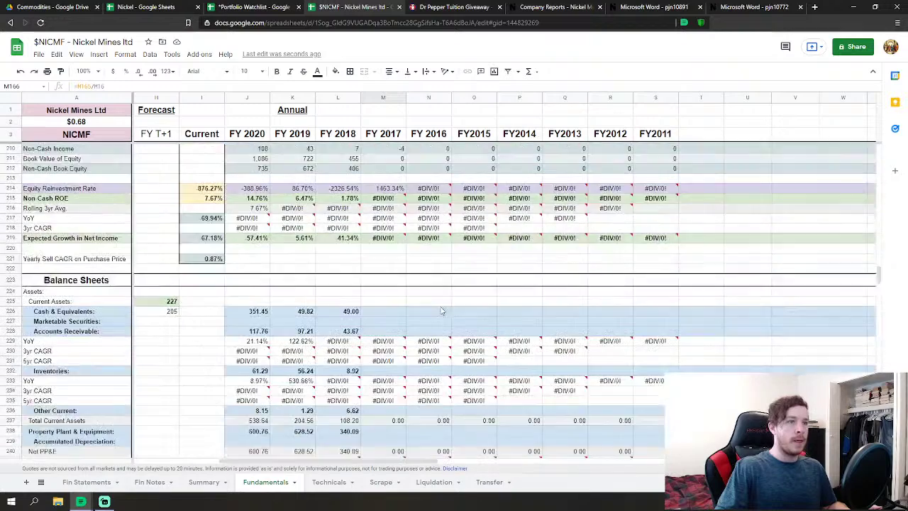
left_click(383, 211)
scroll(383, 212, "down", 1)
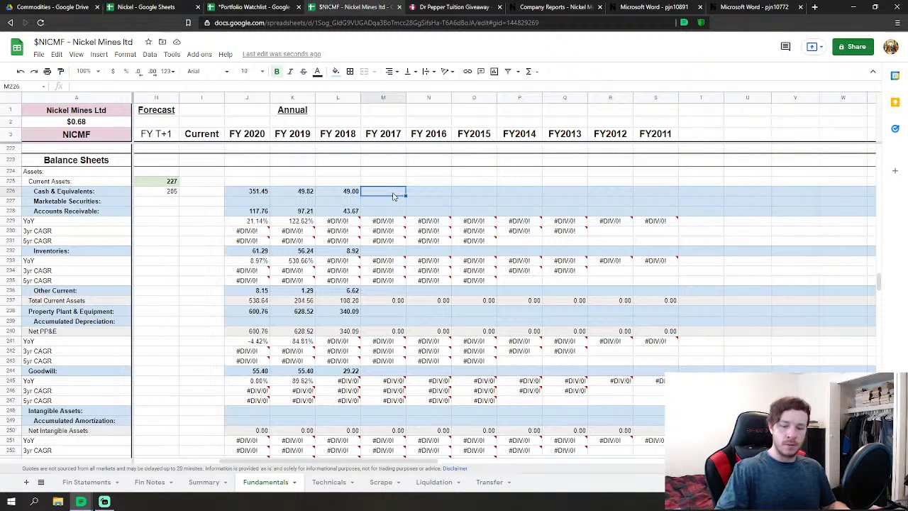
type("806")
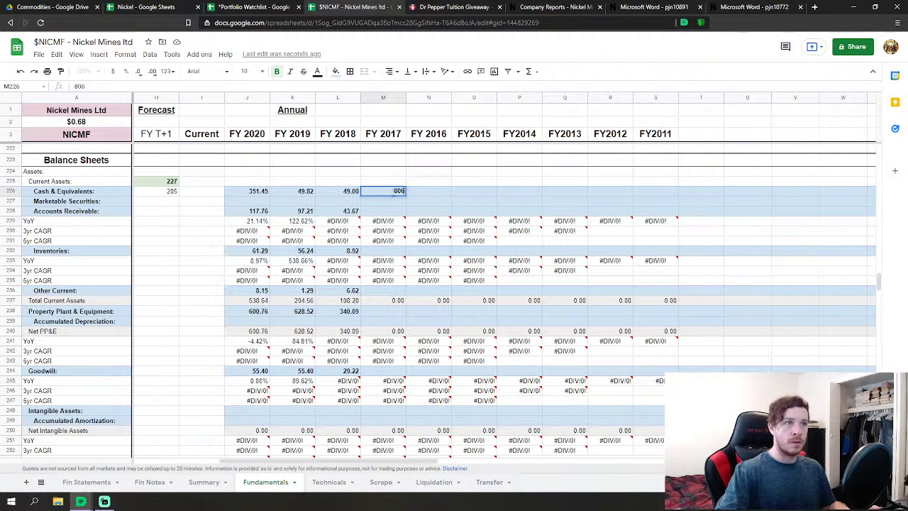
key("BackSpace")
key("BackSpace")
key("BackSpace")
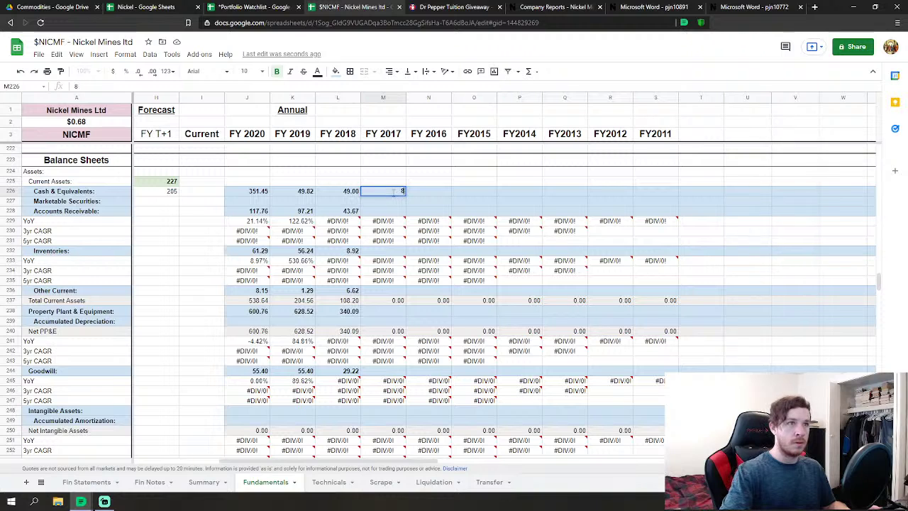
type(".806")
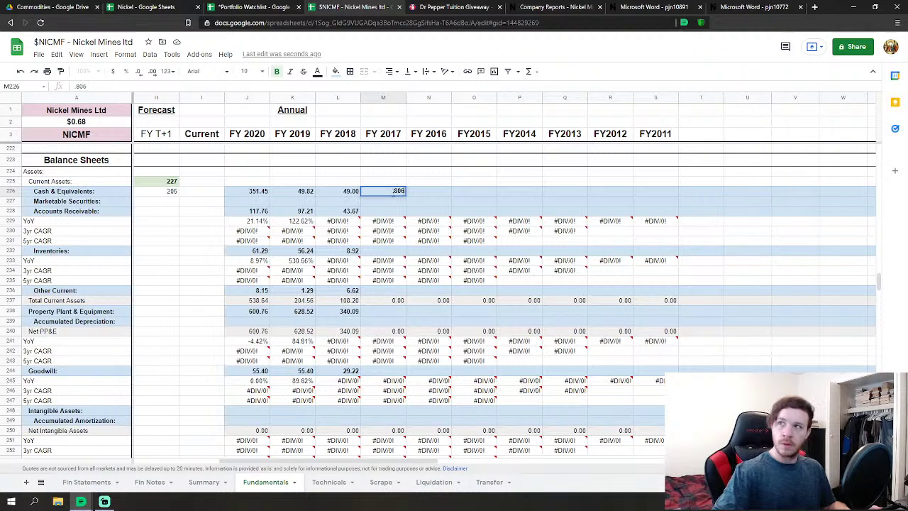
type("574")
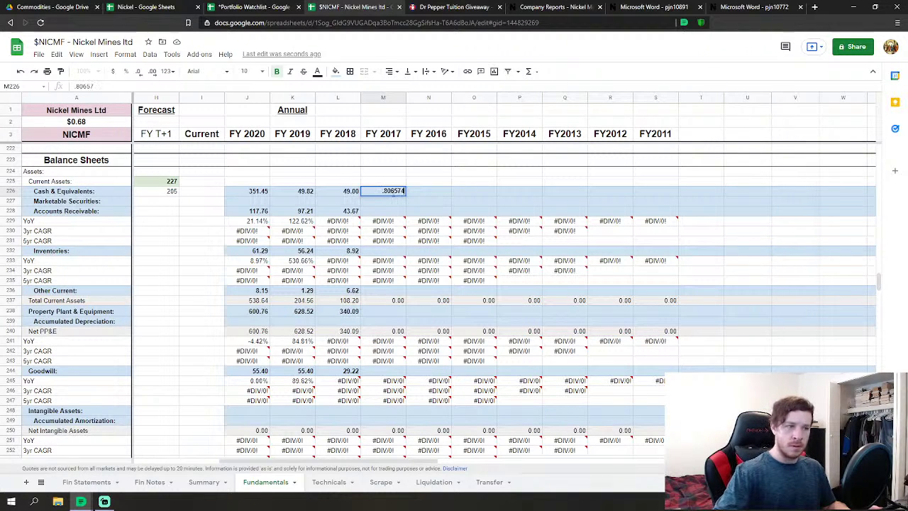
key("Return")
Leave FY 2017 Marketable Securities blank and enter .3874 as the FY 2017 Accounts Receivable.
key("Down")
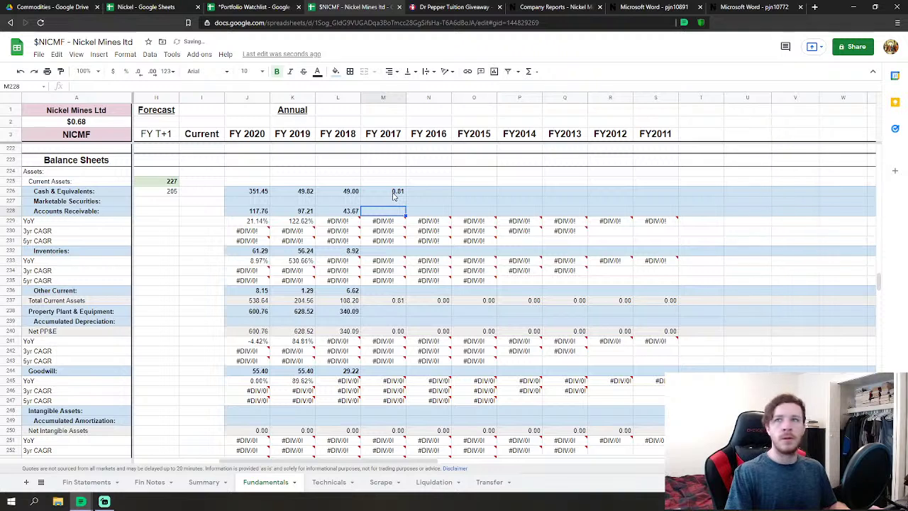
type(".")
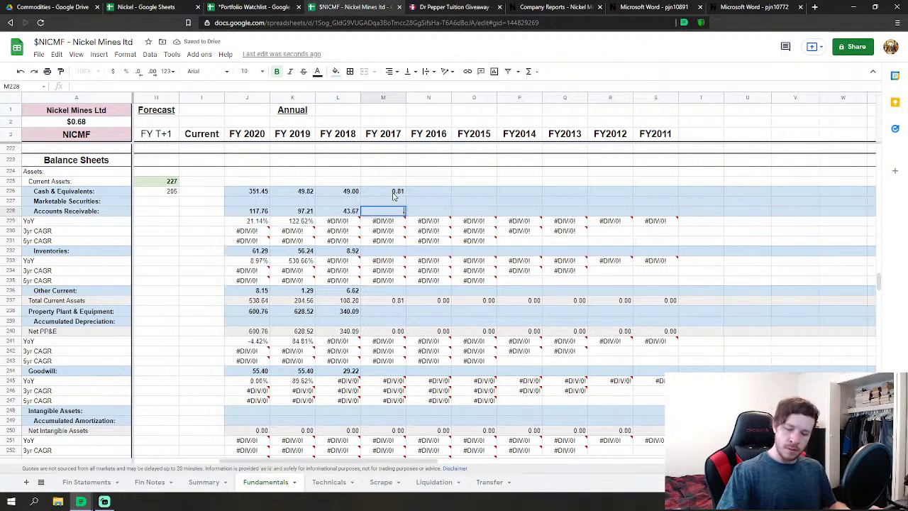
type("3874")
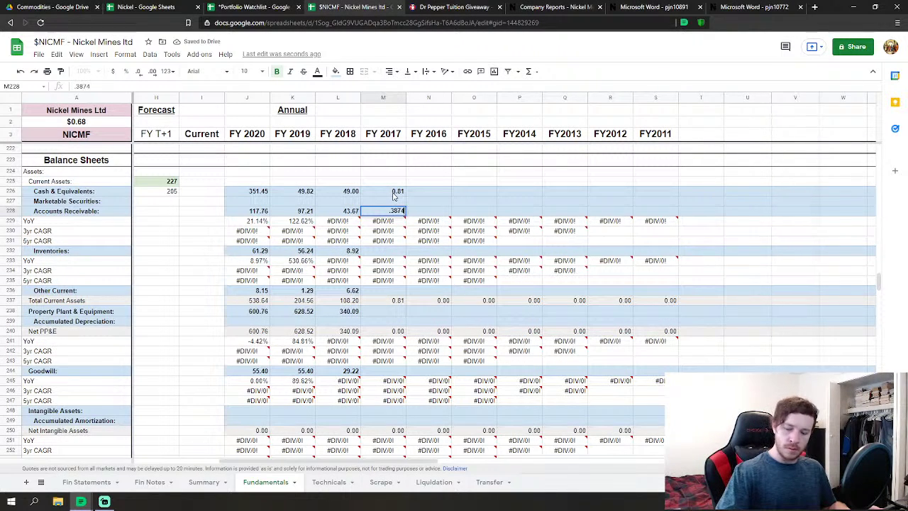
key("Return")
Enter .588843 as the FY 2017 Inventories.
key("Down")
key("Down")
key("Down")
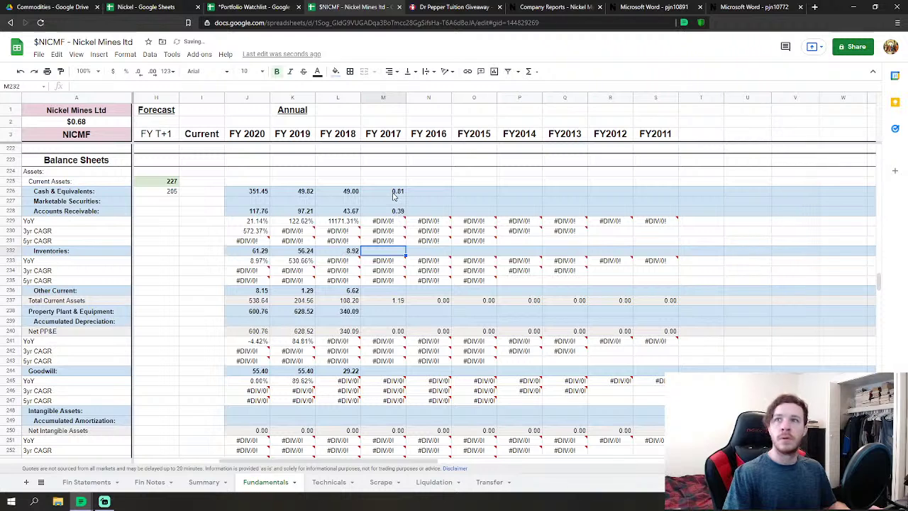
type(".588843")
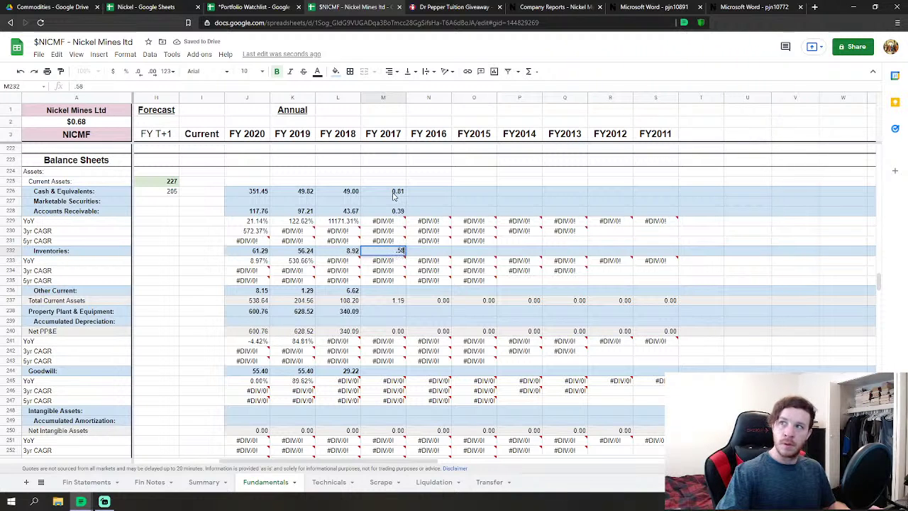
key("Return")
Enter .768643 as the FY 2017 Other Current assets.
key("Down")
key("Down")
key("Down")
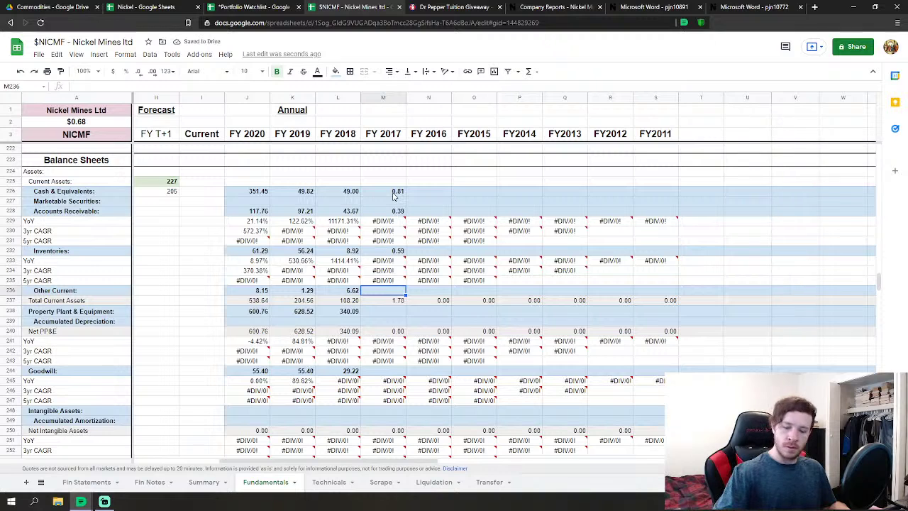
type(".7")
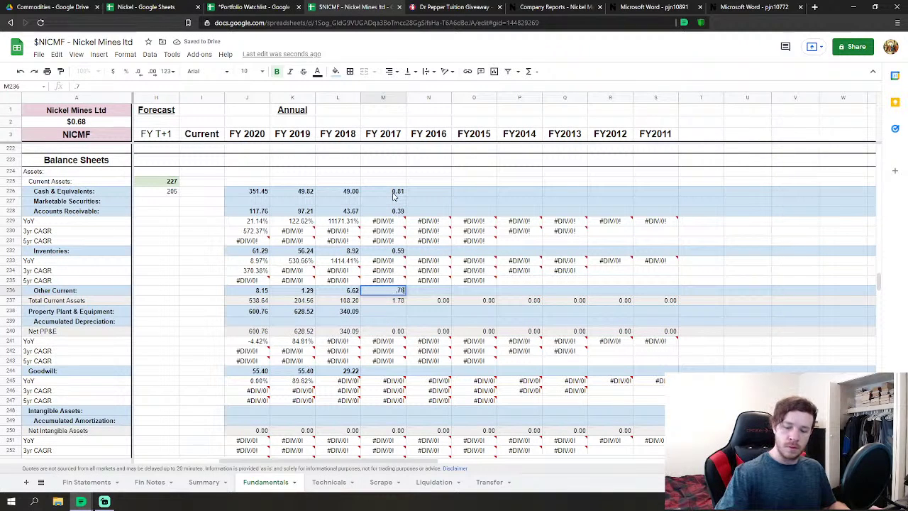
type("68643")
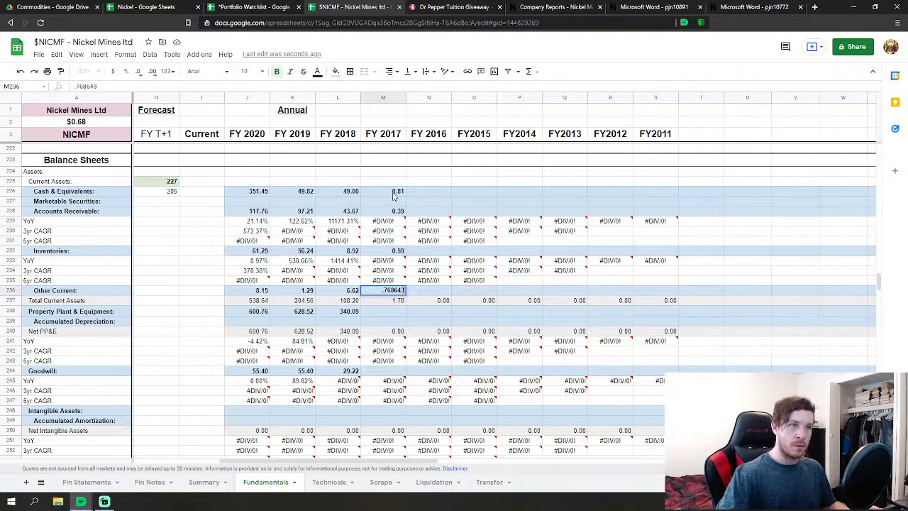
key("Return")
Enter 26.627 as the FY 2017 Property Plant & Equipment.
key("Down")
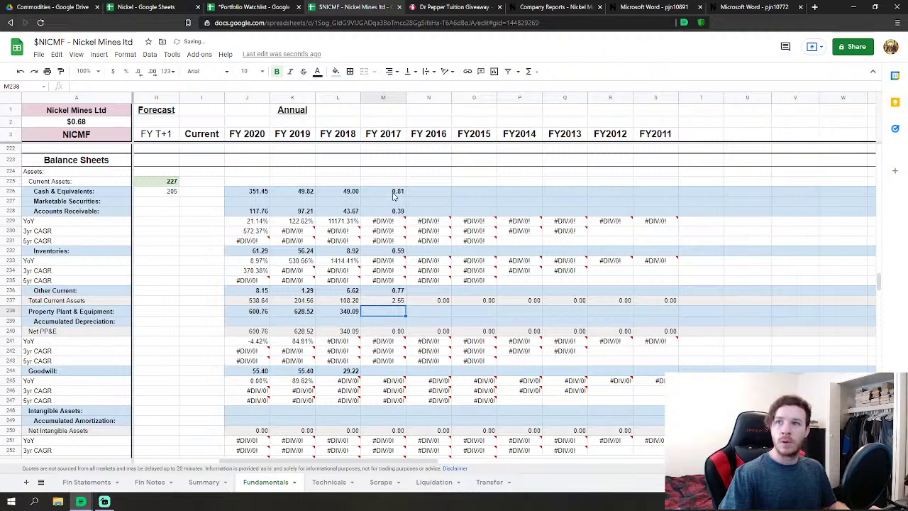
type("2")
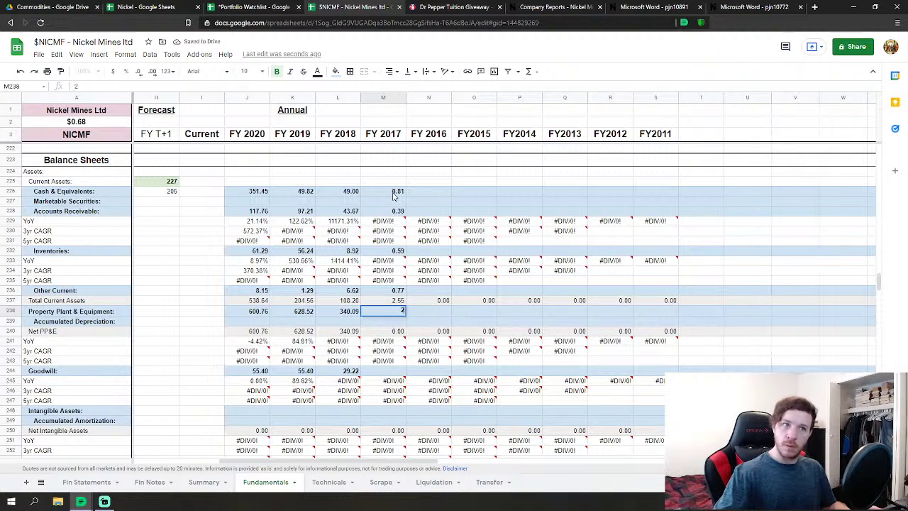
type("6.627")
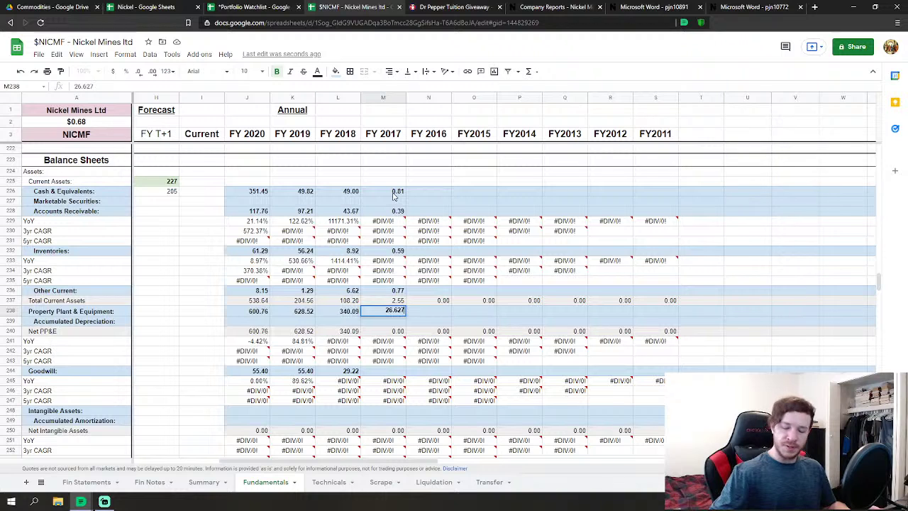
key("Return")
Leave FY 2017 Goodwill and Intangible Assets blank and enter 50.242070 as the FY 2017 Other Assets.
key("Down")
key("Down")
key("Down")
key("Down")
key("Down")
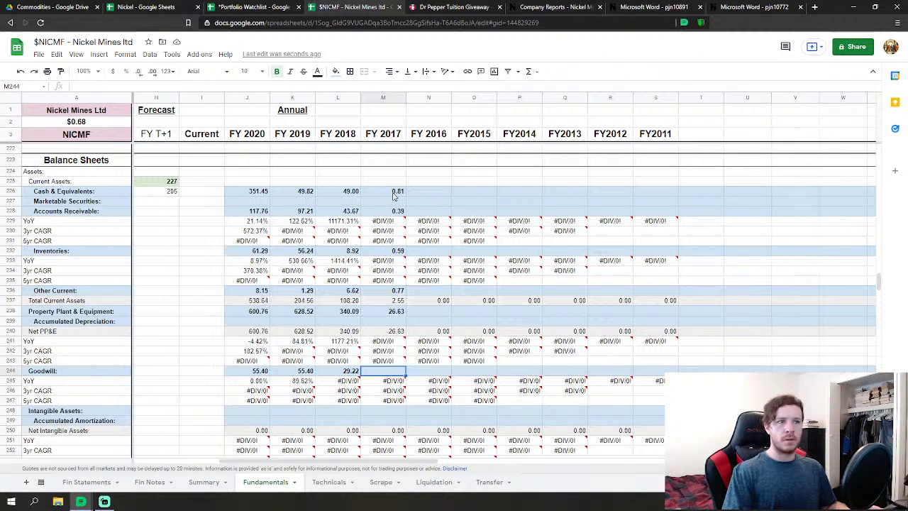
key("Down")
key("Down")
key("Down")
key("Down")
key("Down")
key("Down")
key("Down")
key("Down")
key("Down")
key("Down")
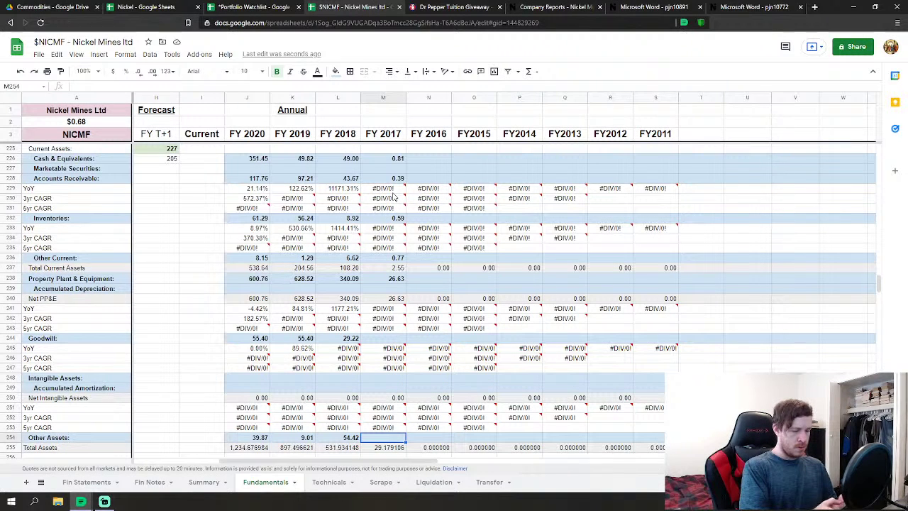
type("50.24207")
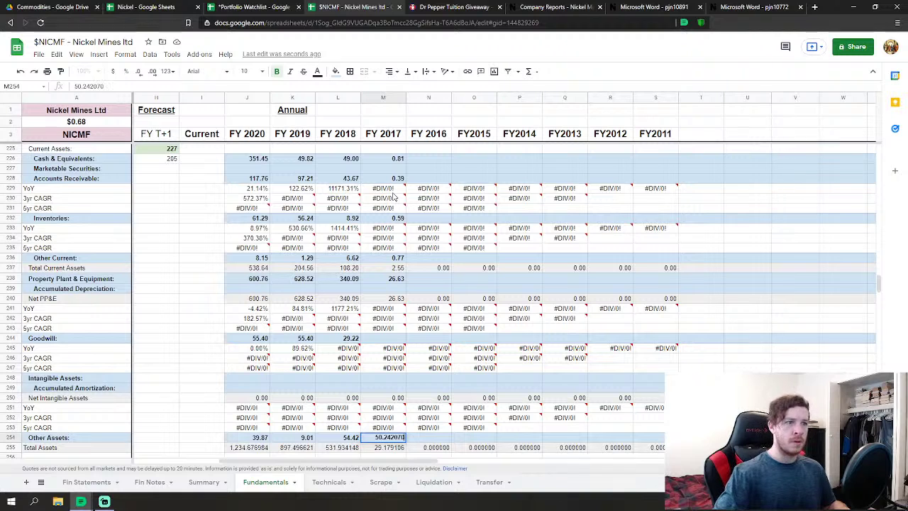
key("Return")
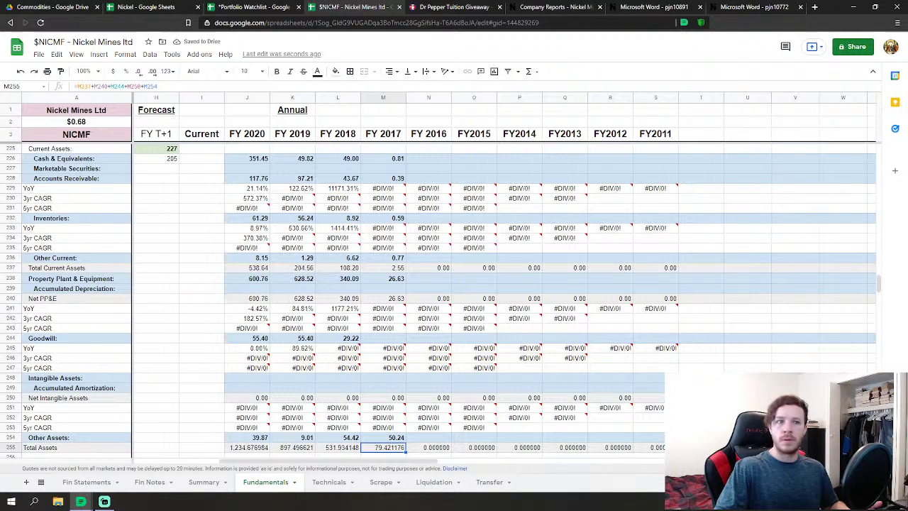
In the liabilities section, leave FY 2017 Current Debt blank and enter 3.512856 as the FY 2017 Accounts Payable.
scroll(383, 409, "down", 3)
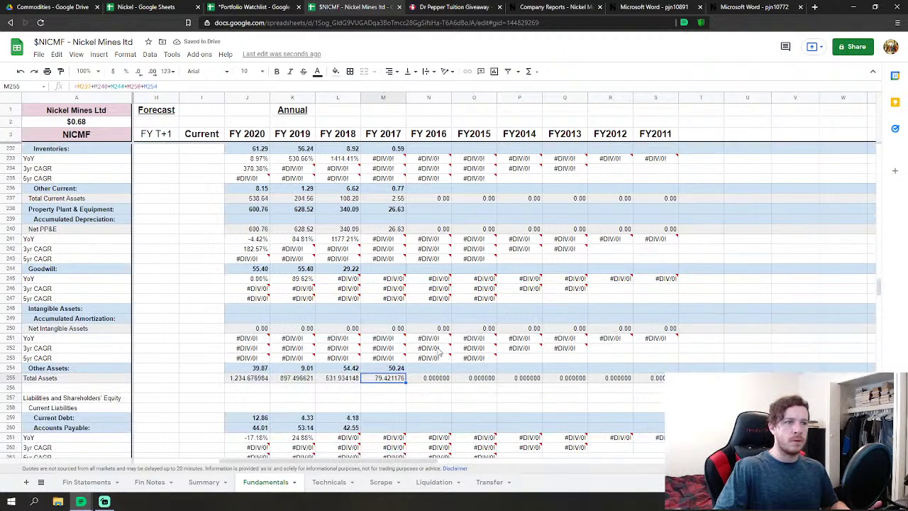
left_click(383, 417)
scroll(397, 369, "down", 5)
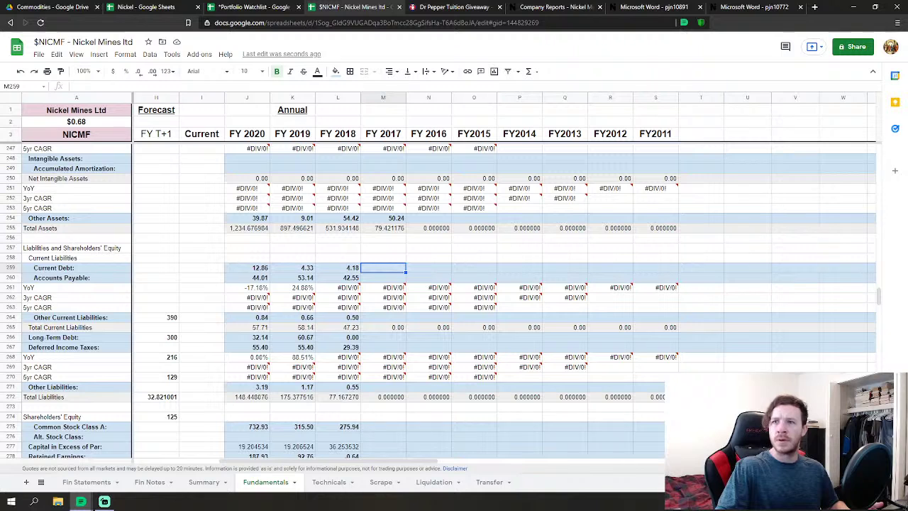
key("Down")
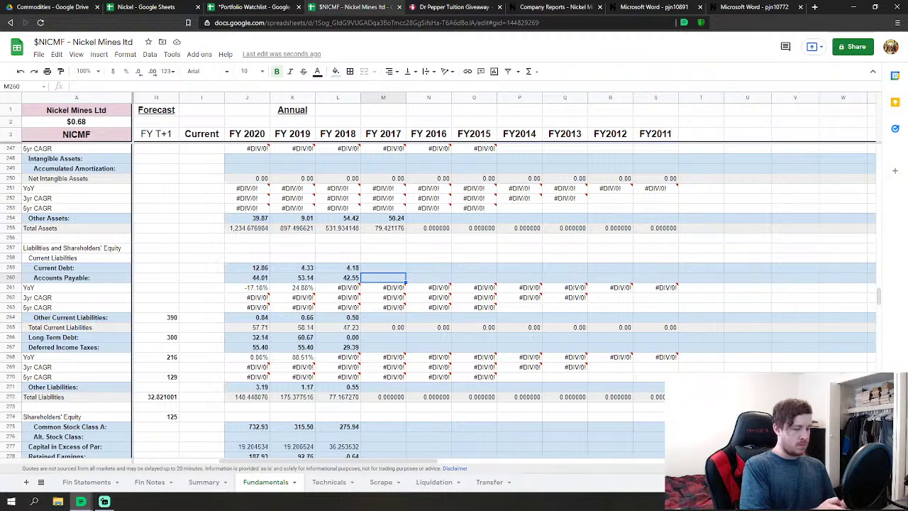
type("3")
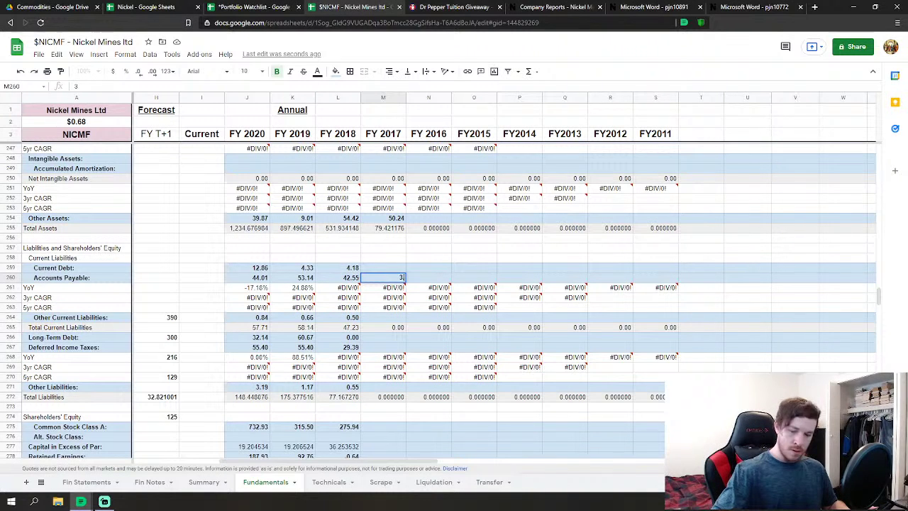
type(".51")
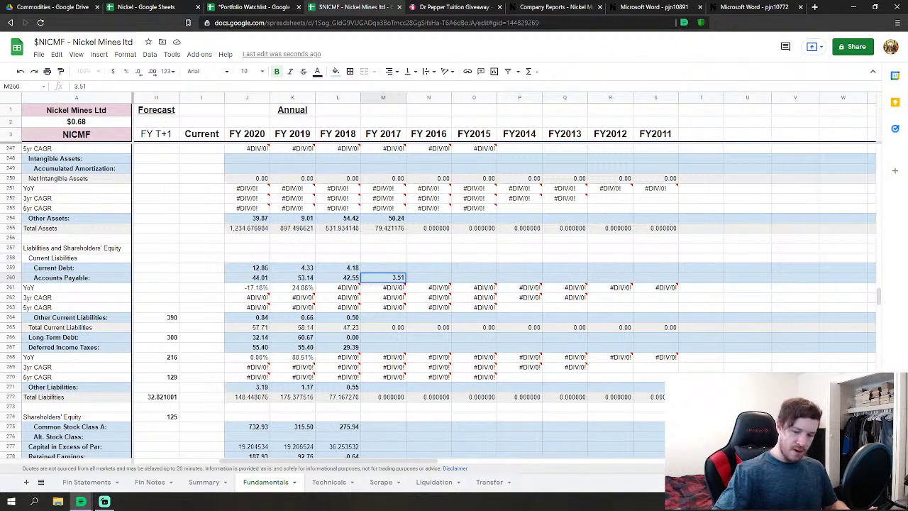
type("2856")
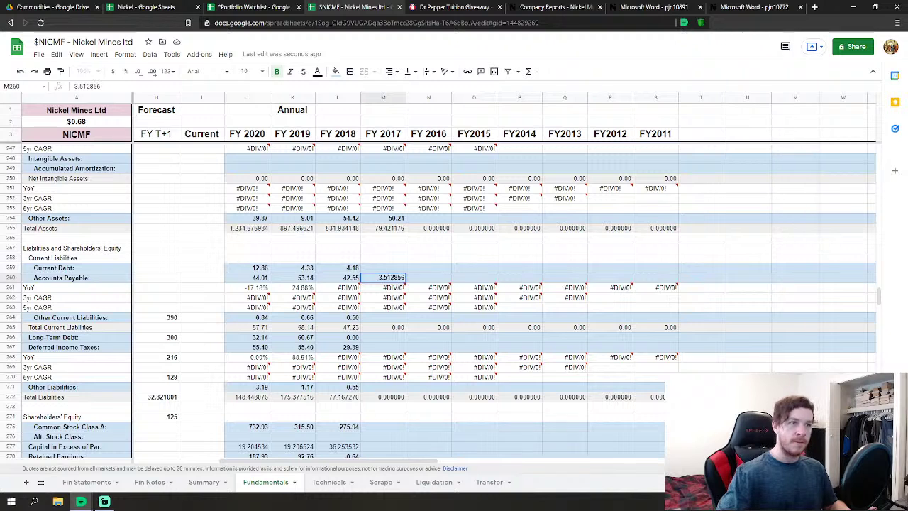
key("Return")
Enter .478549 as the FY 2017 Other Current Liabilities.
key("Down")
key("Down")
key("Down")
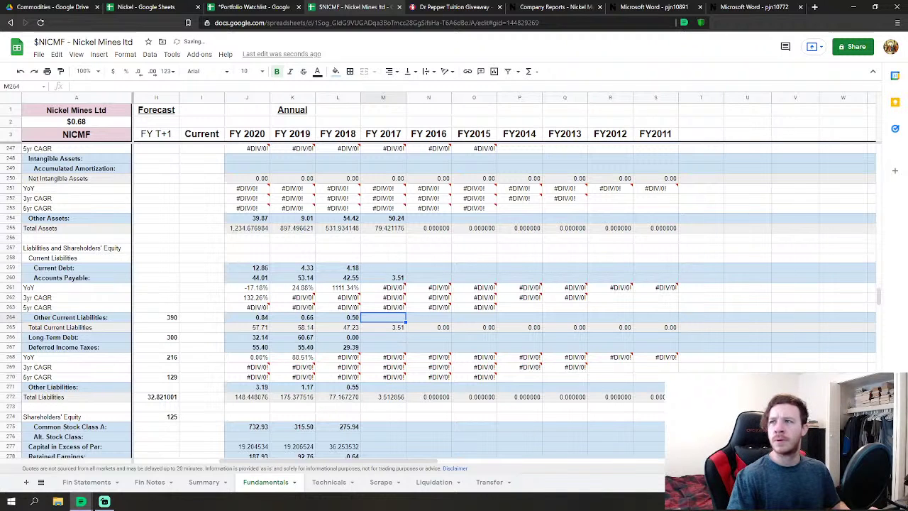
type(".4")
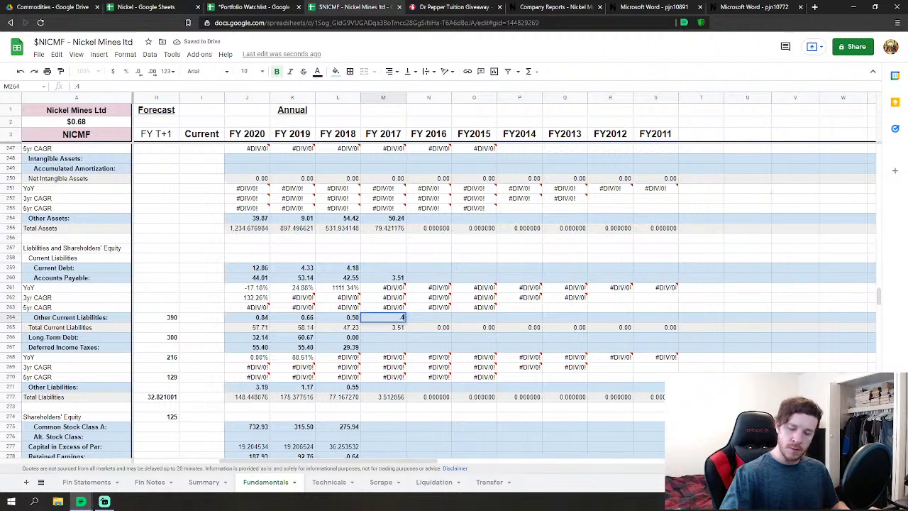
type("78549")
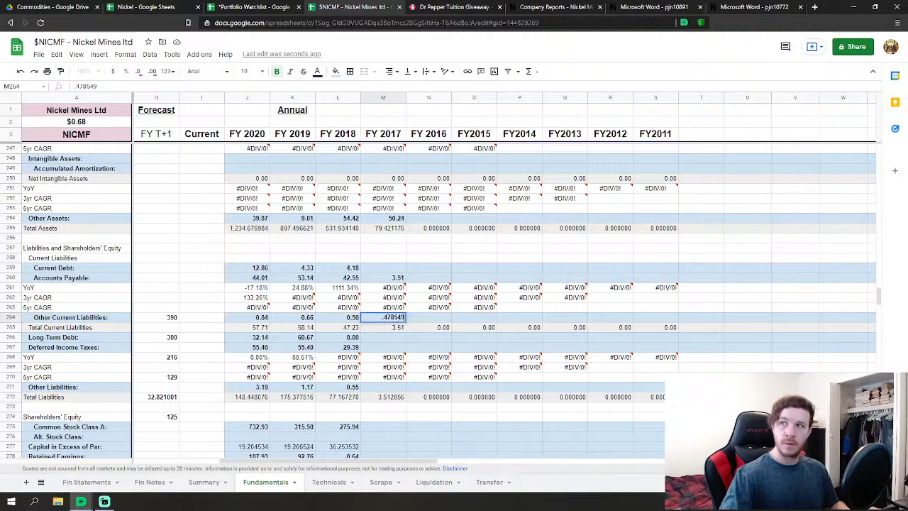
key("Down")
Leave FY 2017 Long-Term Debt and Deferred Income Taxes blank and enter .285057 as the FY 2017 Other Liabilities.
key("Down")
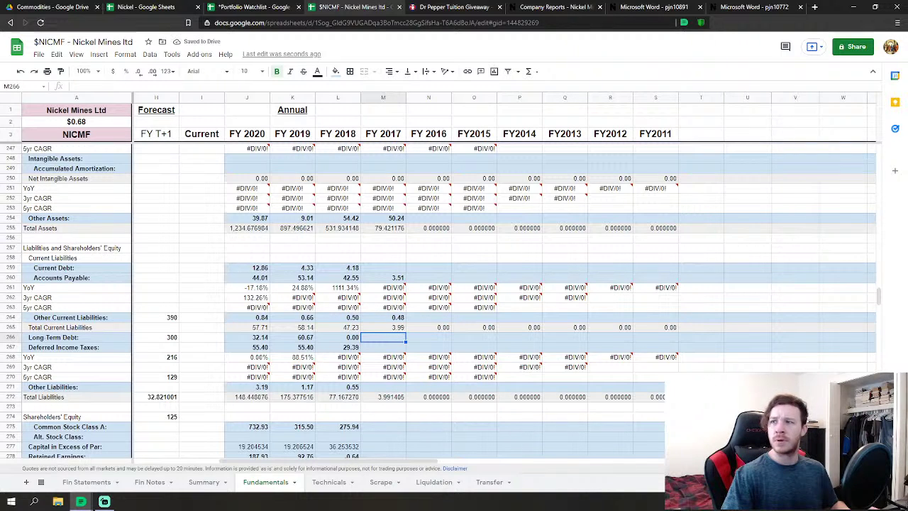
key("Down")
key("Down")
key("Down")
key("Down")
key("Down")
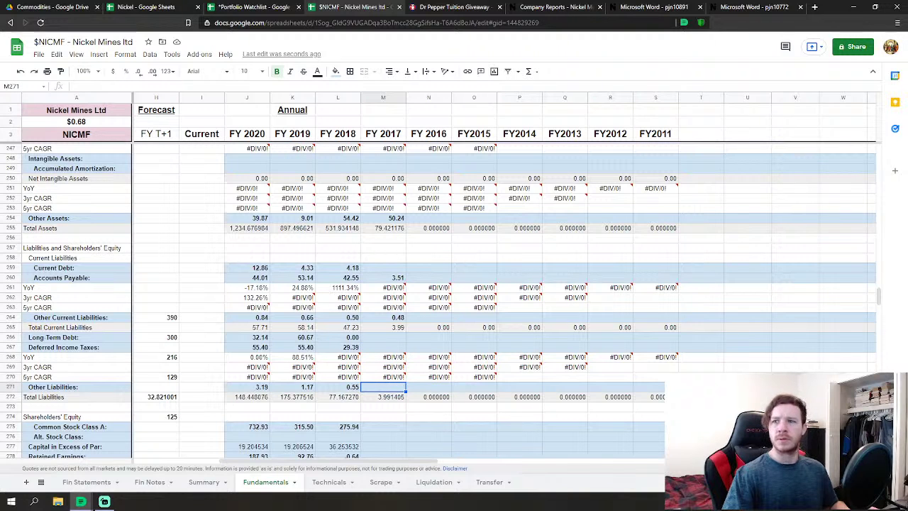
type(".2")
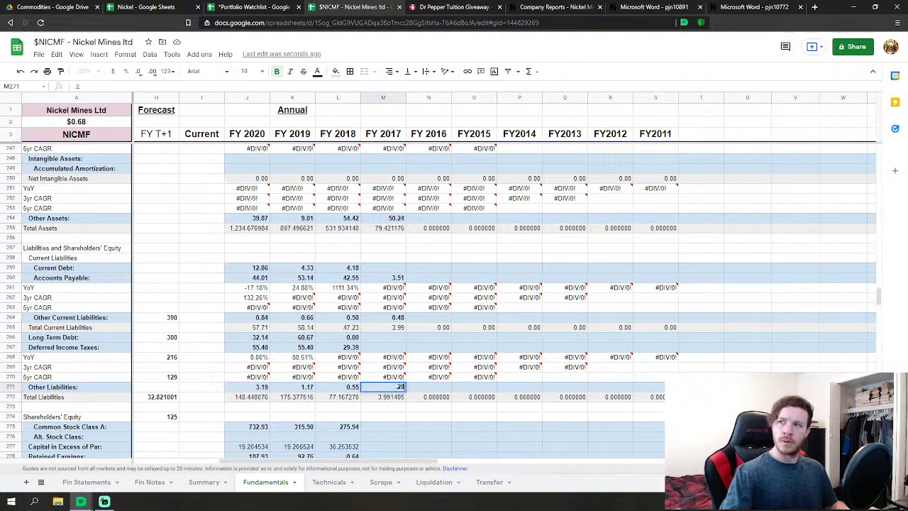
type("85057")
key("Return")
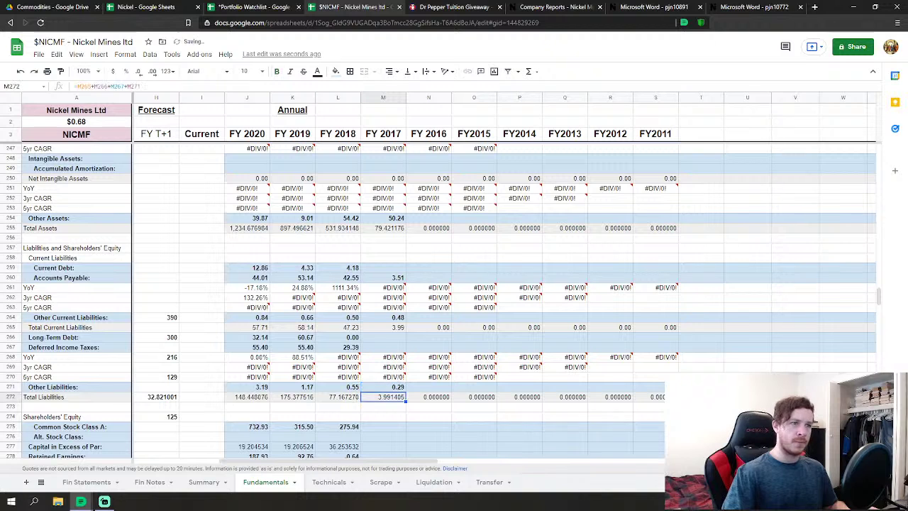
Enter 103.105128 as the FY 2017 Common Stock Class A value in the Shareholders' Equity section.
key("Down")
key("Down")
key("Down")
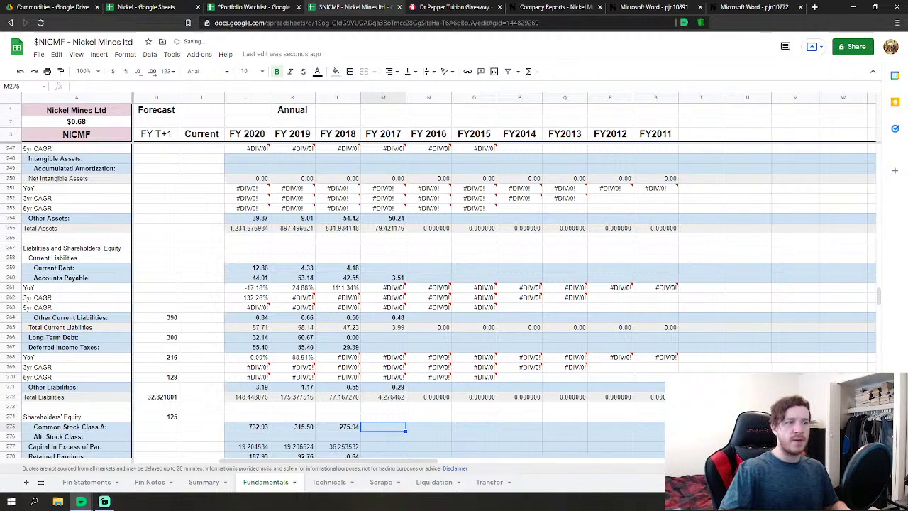
scroll(478, 285, "down", 1)
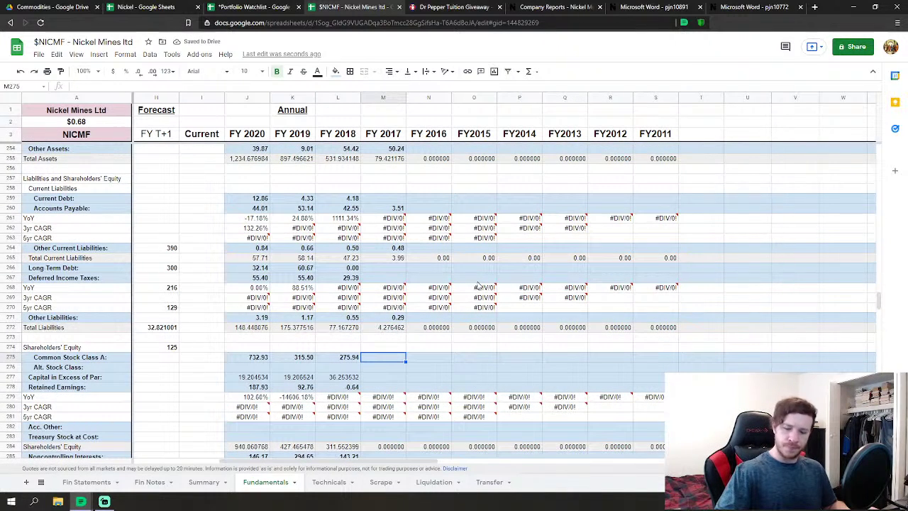
type("103.105128")
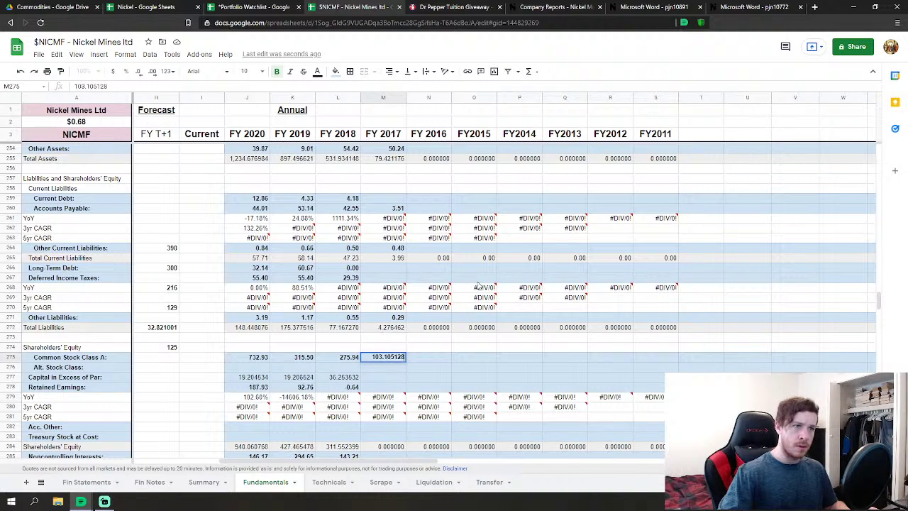
key("Return")
Fill in FY 2017 Capital in Excess of Par as -0.595498 and Retained Earnings as -29.272456.
key("Down")
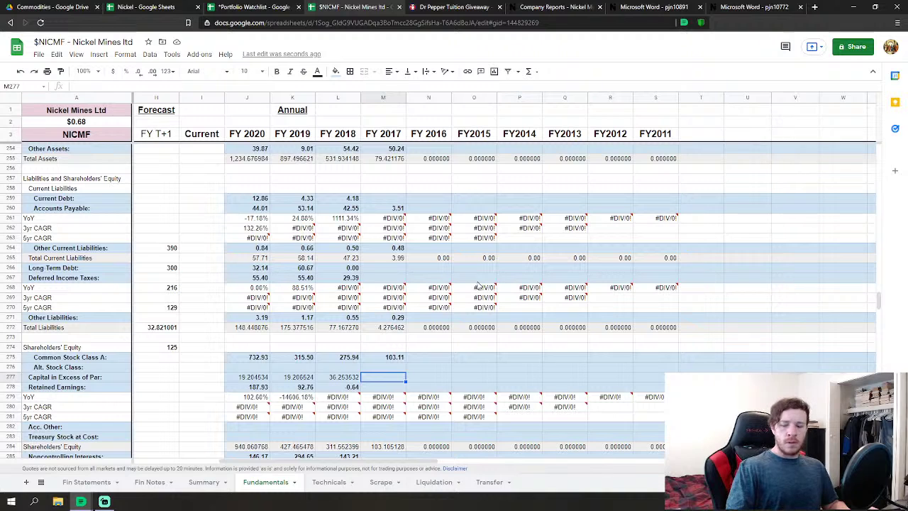
type("-")
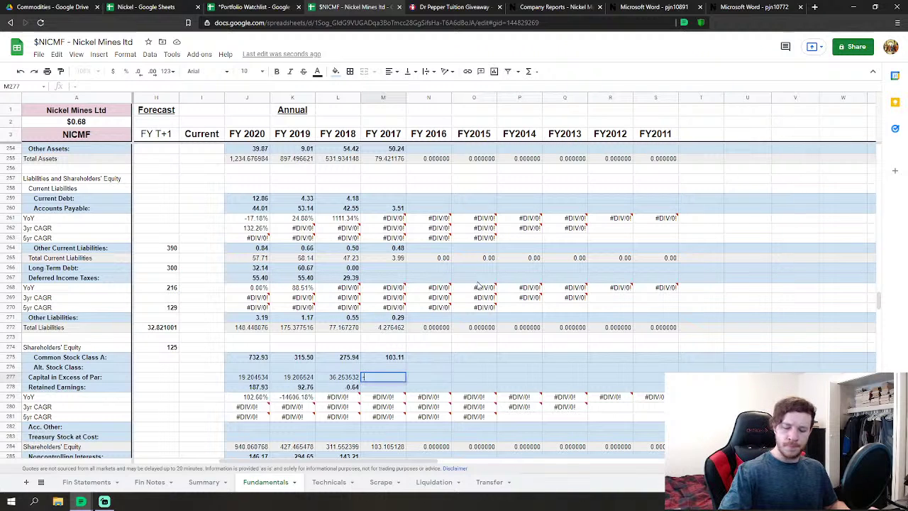
type("0.59")
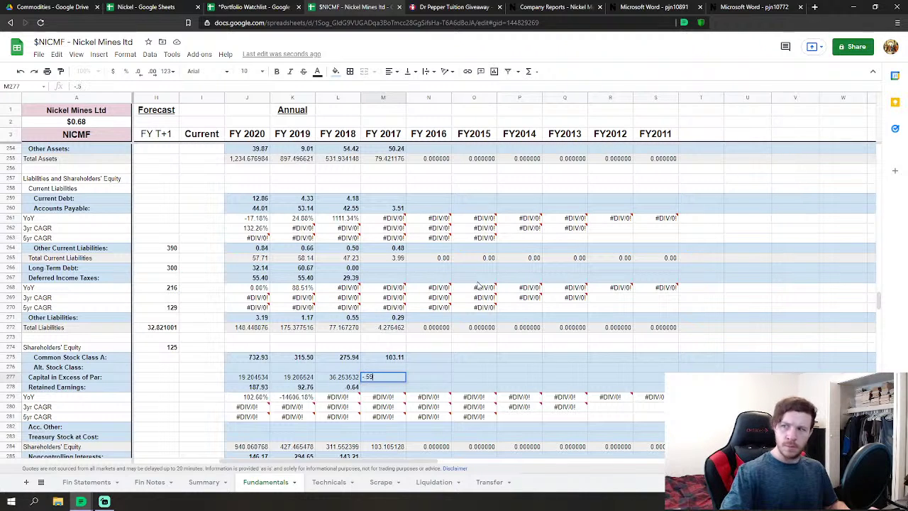
type("5498")
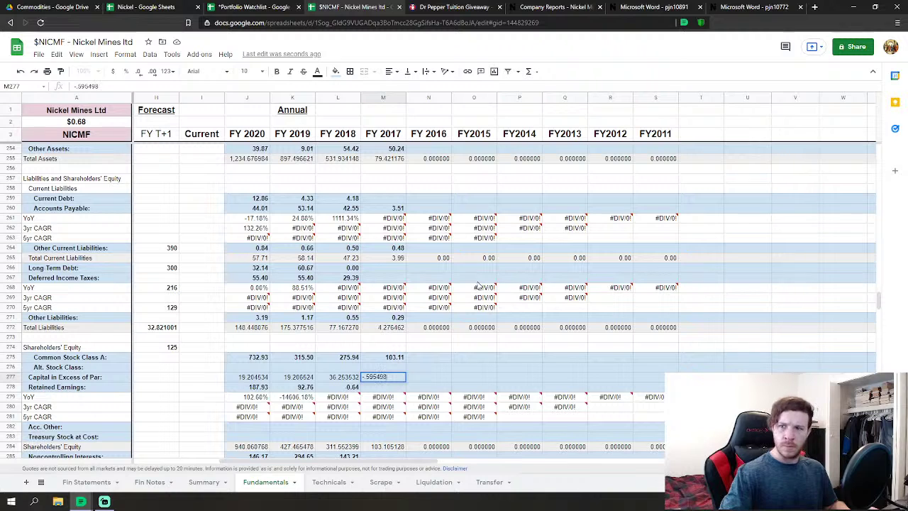
key("Return")
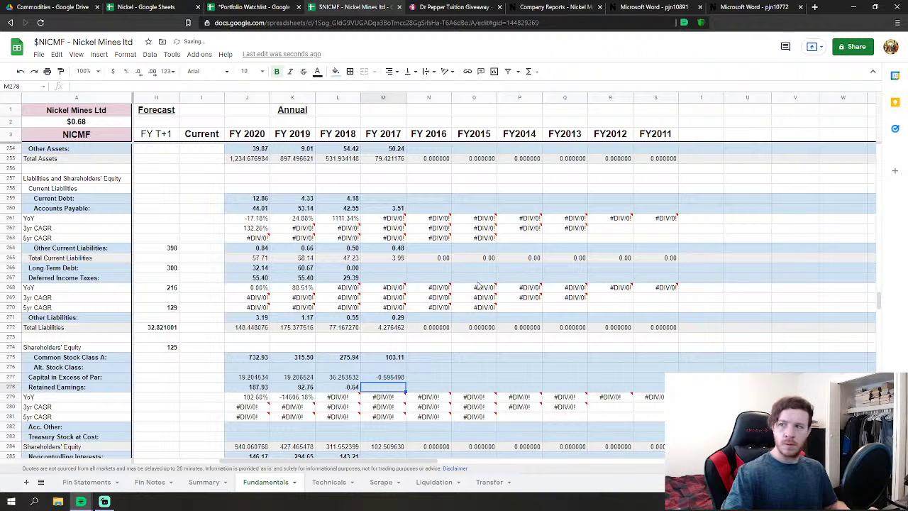
type("-29")
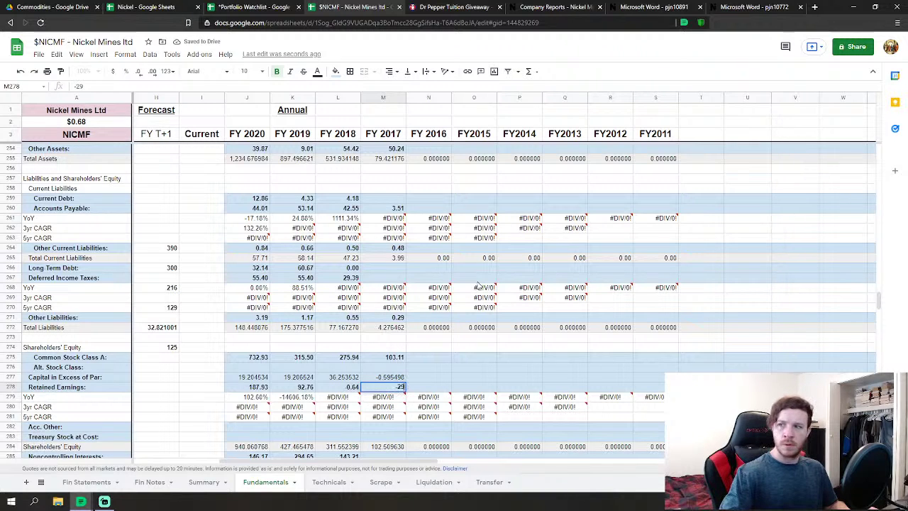
type(".272456")
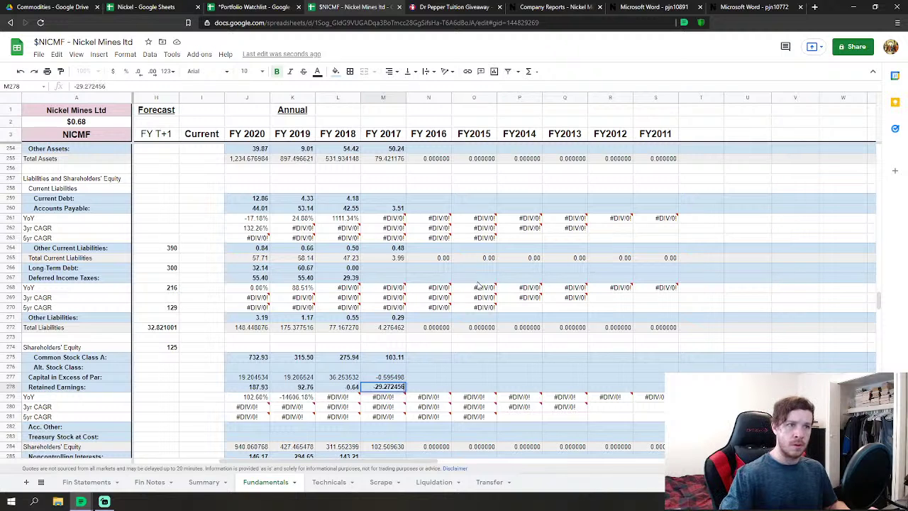
key("Return")
Enter 1.907540 as the FY 2017 Noncontrolling Interests and check the balance sheet totals below it.
key("Down")
key("Down")
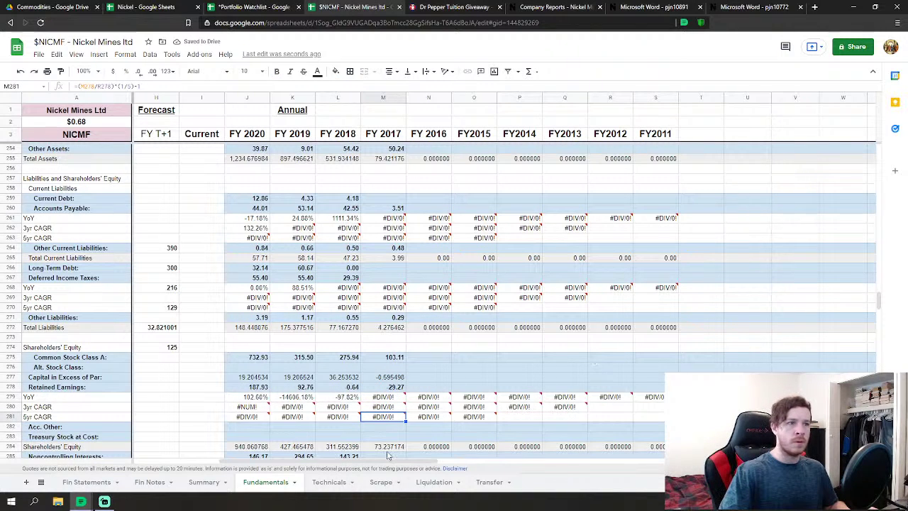
key("Down")
key("Down")
key("Down")
key("Down")
type("1")
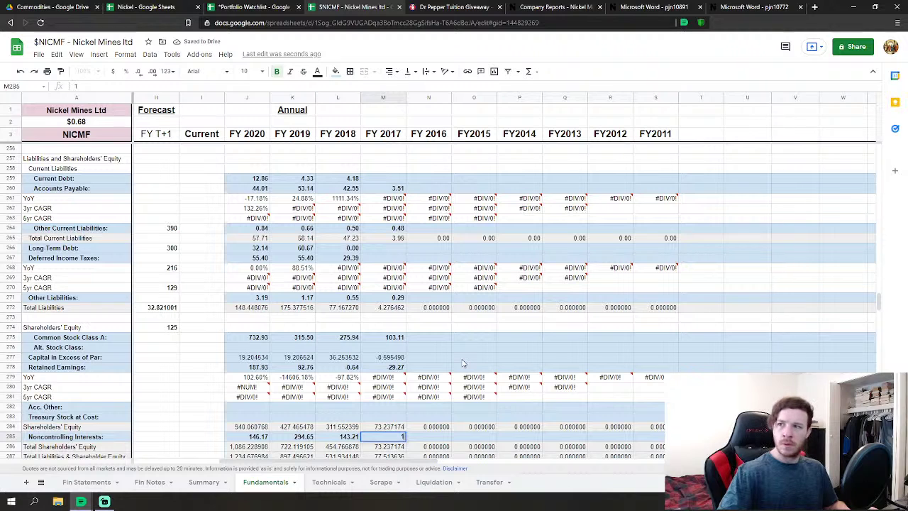
type(".907540")
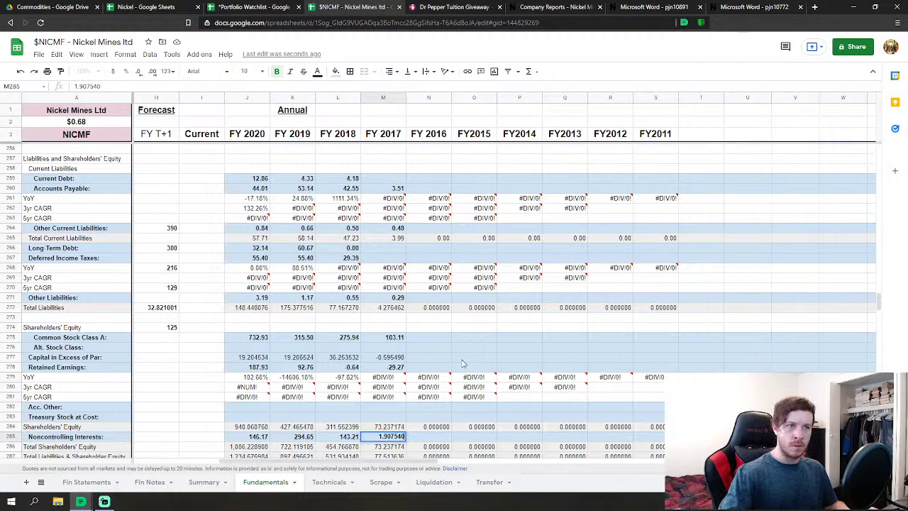
key("Return")
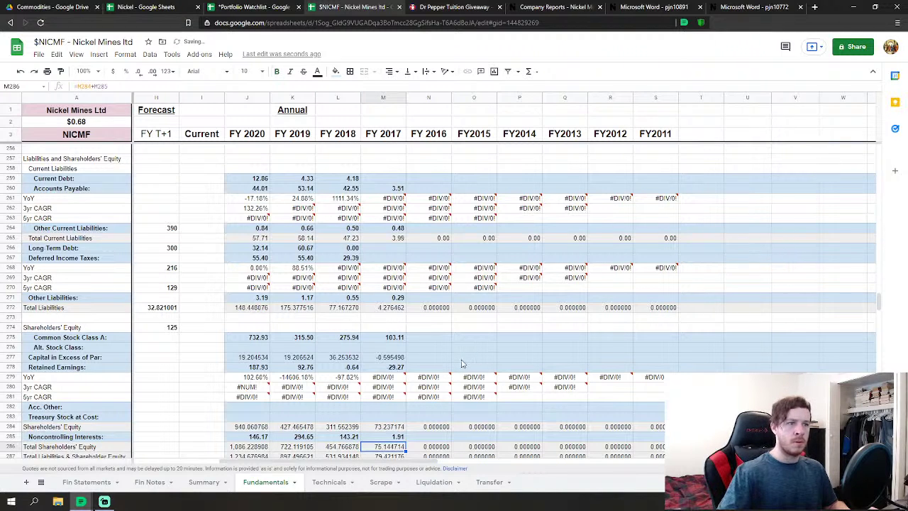
scroll(462, 364, "down", 1)
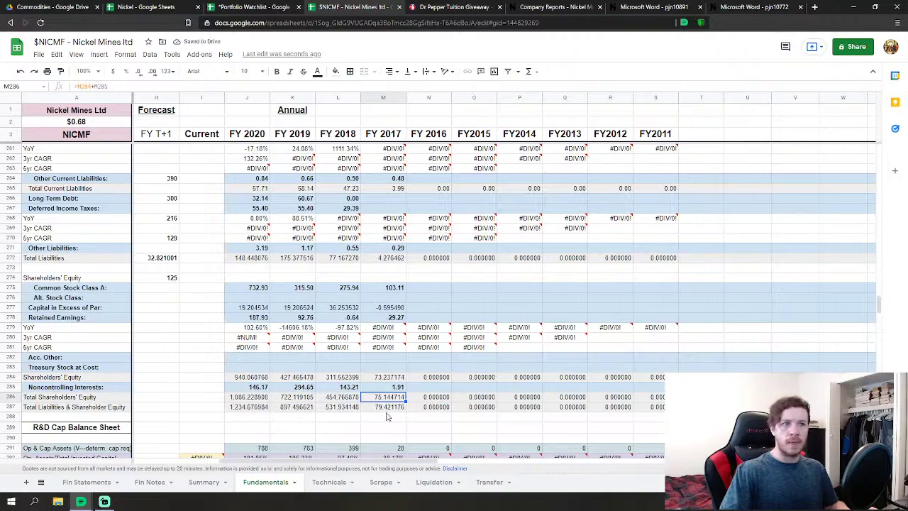
Enter 8.594750 as the FY 2016 Revenues in the Income Statements section.
scroll(431, 398, "up", 13)
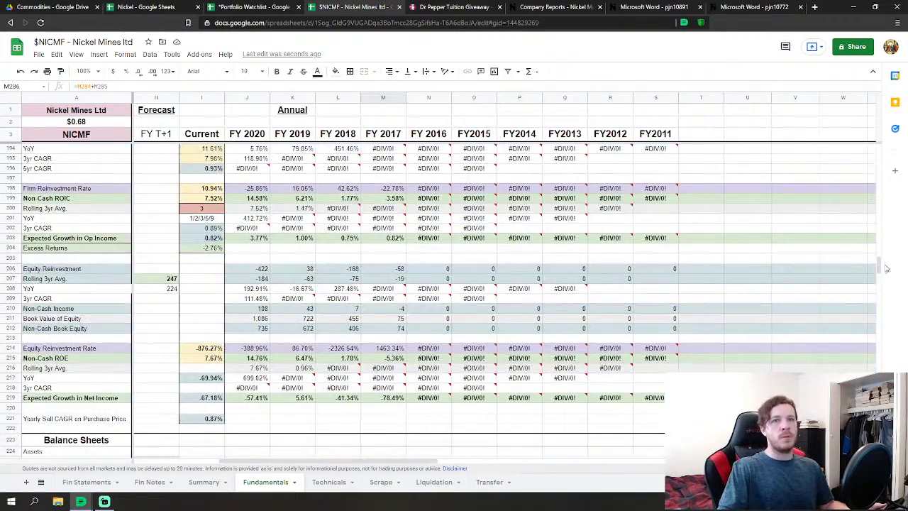
left_click_drag(880, 267, 878, 153)
scroll(440, 284, "down", 6)
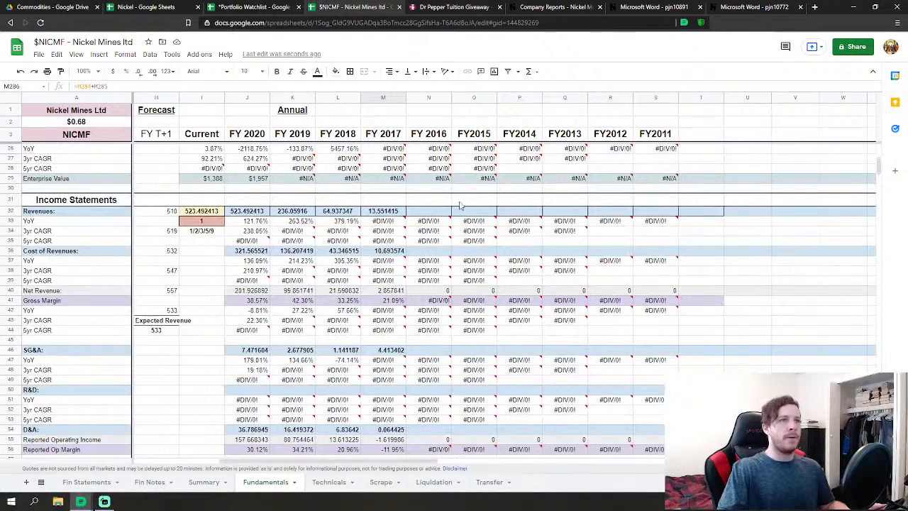
left_click(438, 212)
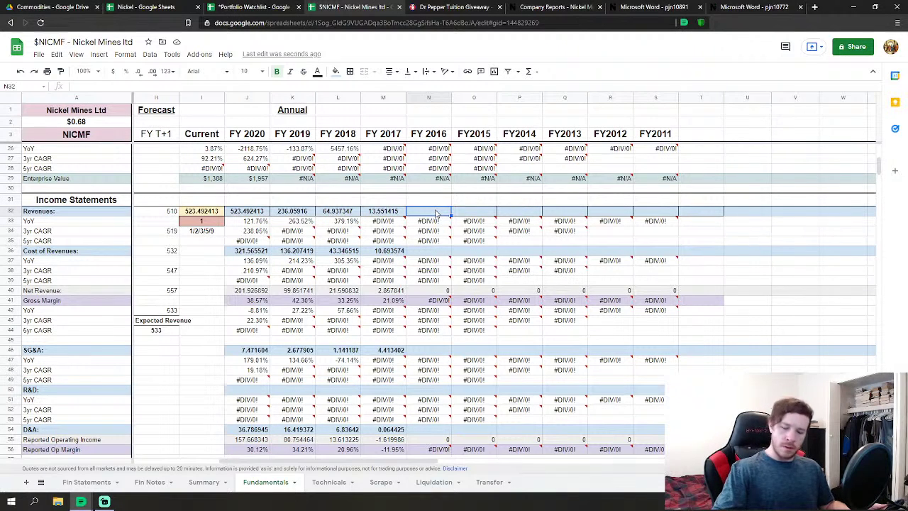
type("8.594")
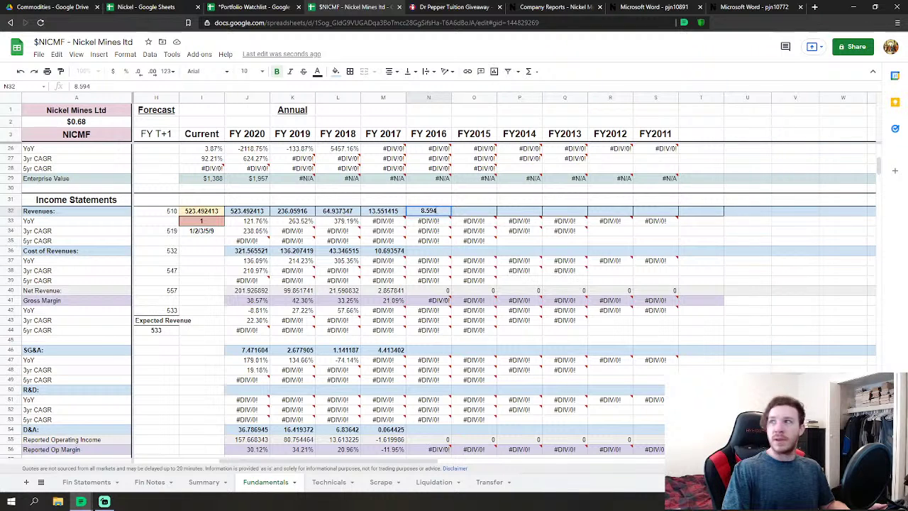
type("750")
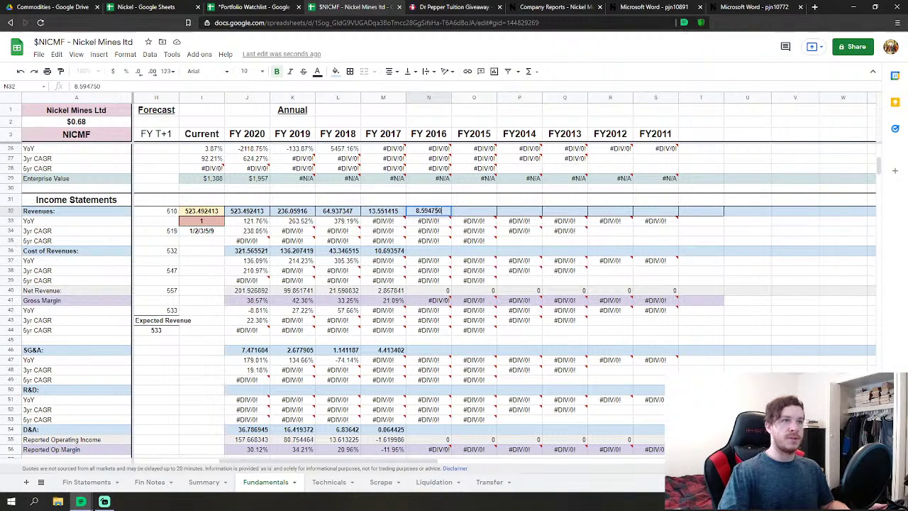
key("Return")
Set the FY 2016 Cost of Revenues to 7.68383.
key("Down")
key("Down")
key("Down")
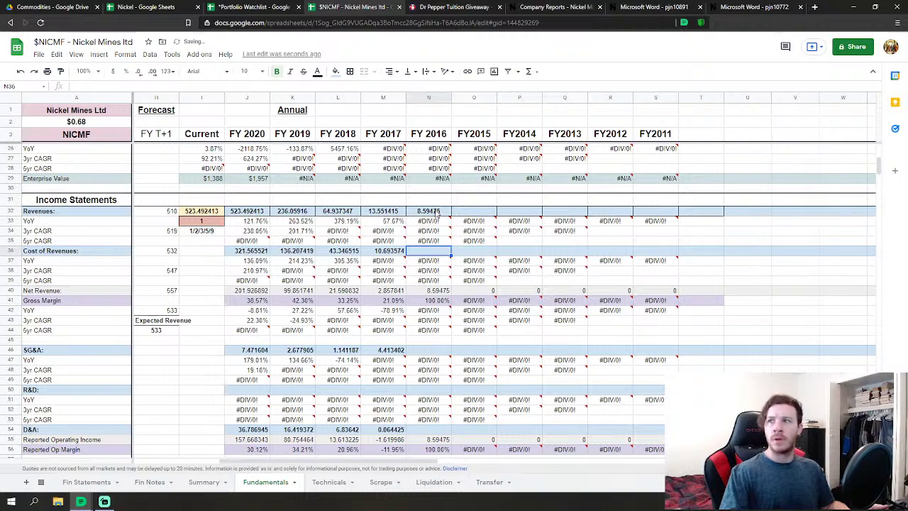
type("7.6")
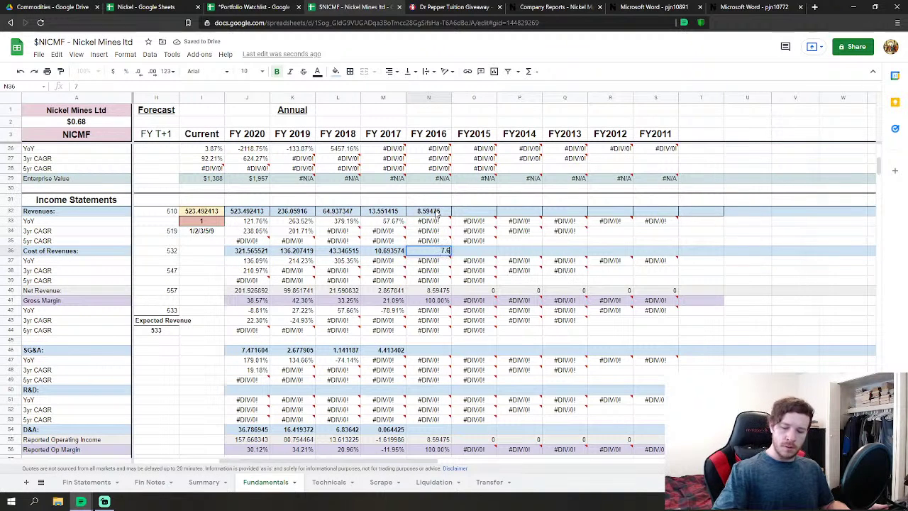
type("8383")
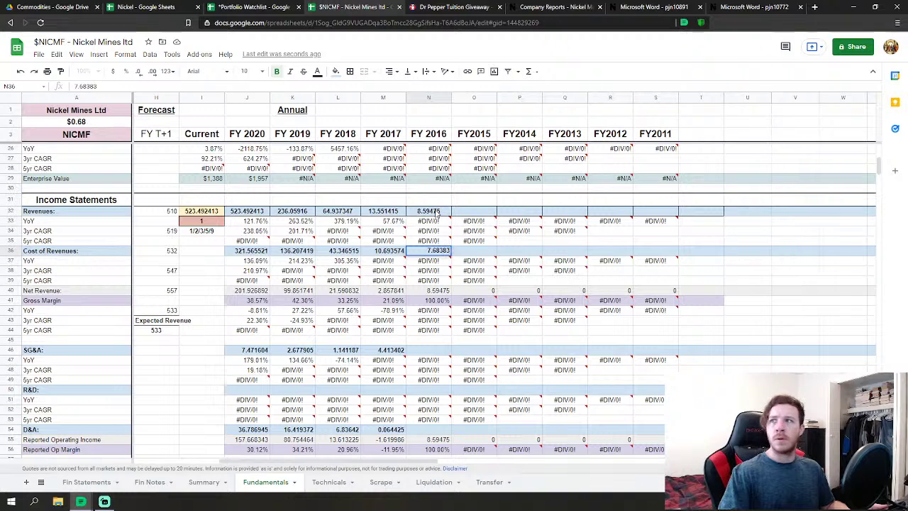
key("Return")
Enter 4.236213 as the FY 2016 SG&A expense.
key("Down")
key("Down")
key("Down")
key("Down")
key("Down")
key("Down")
key("Down")
key("Down")
key("Down")
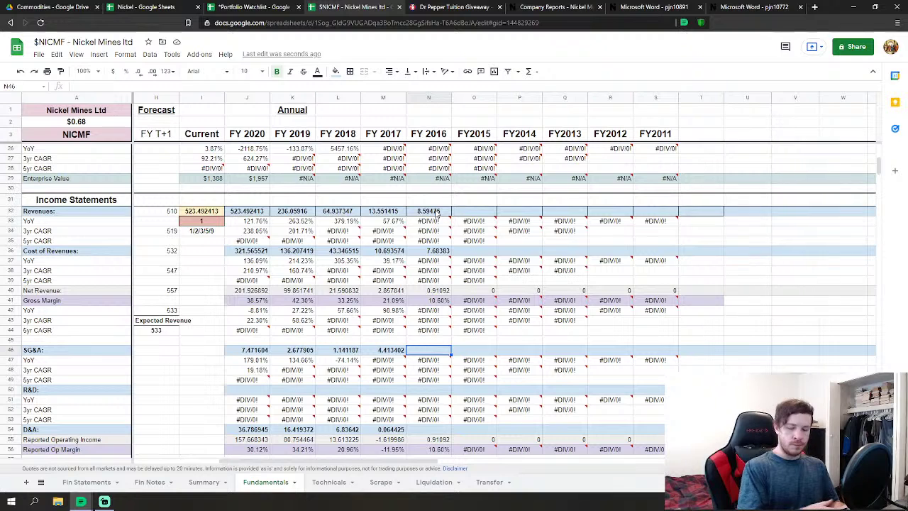
type("74")
key("Escape")
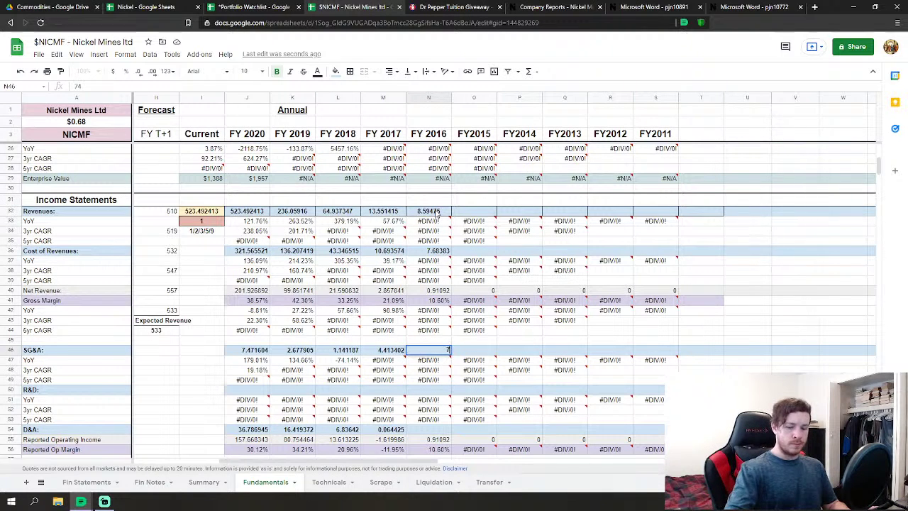
type("4.236213")
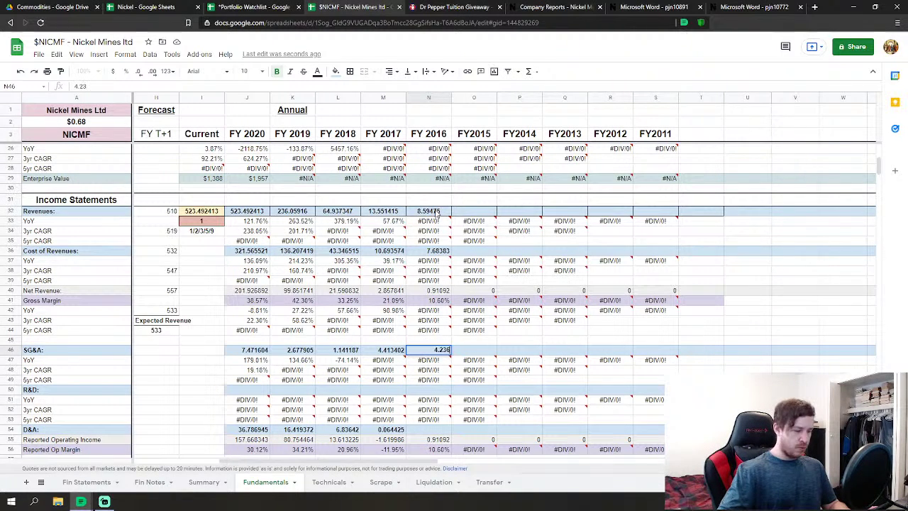
key("Return")
Enter .050337 as the FY 2016 D&A value, leaving R&D blank.
key("Down")
key("Down")
key("Down")
key("Down")
key("Down")
key("Down")
key("Down")
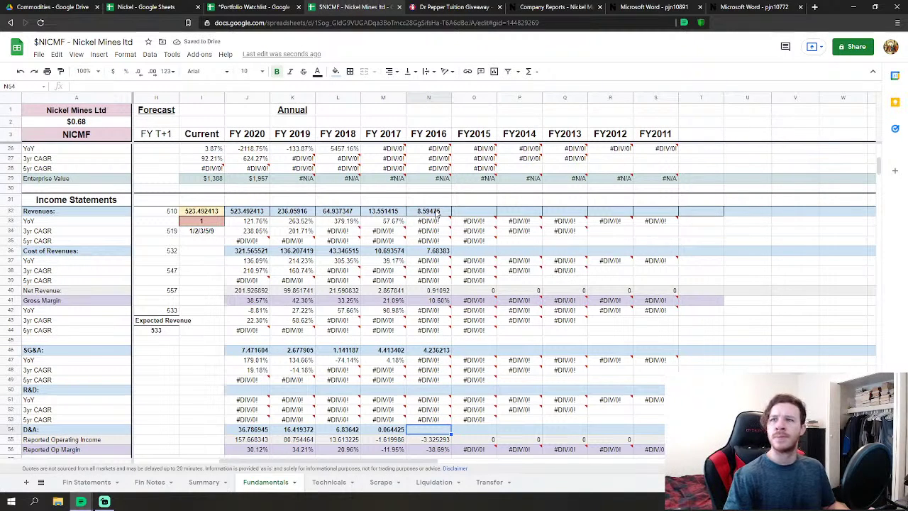
type(".05")
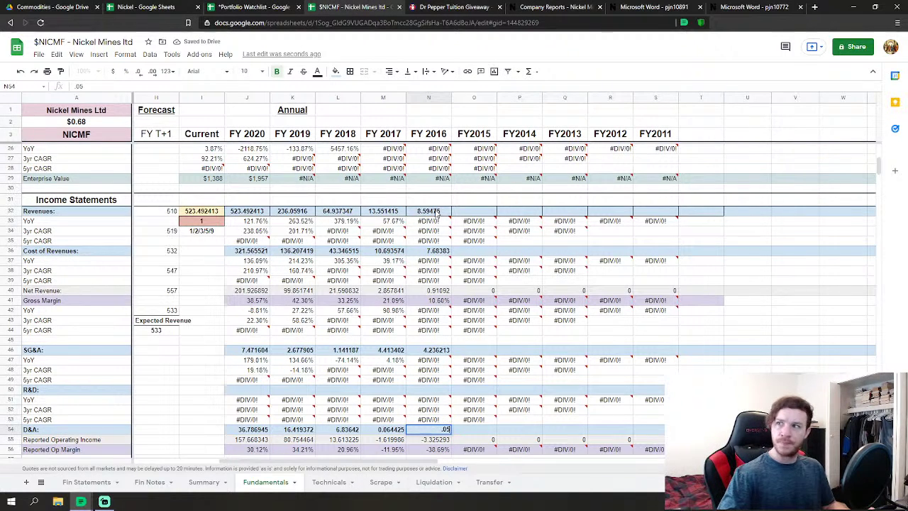
type("0337")
key("Return")
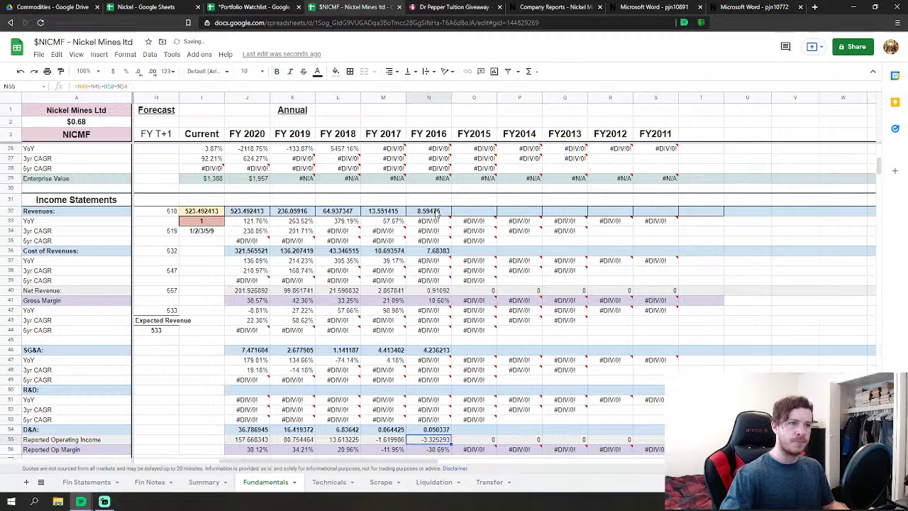
Enter .010683 as the FY 2016 Interest Income in the Income Statements section.
scroll(484, 338, "down", 3)
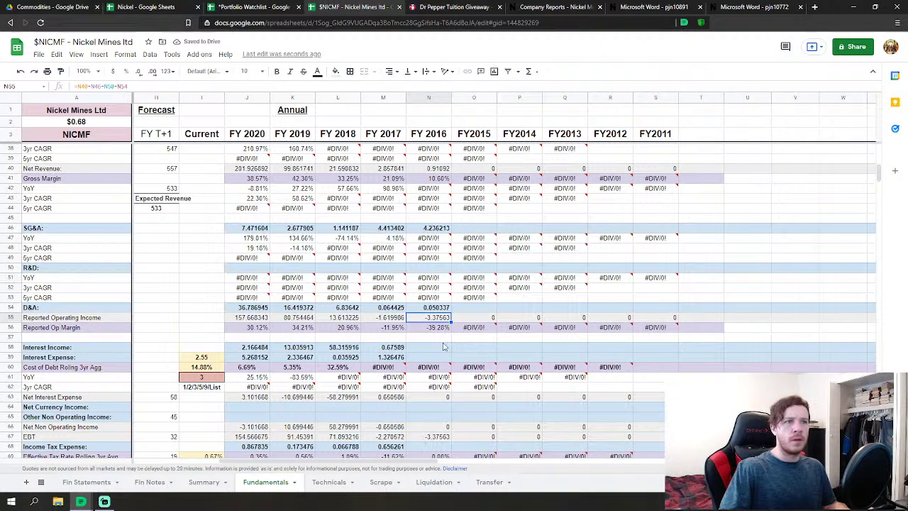
left_click(441, 347)
scroll(527, 303, "down", 2)
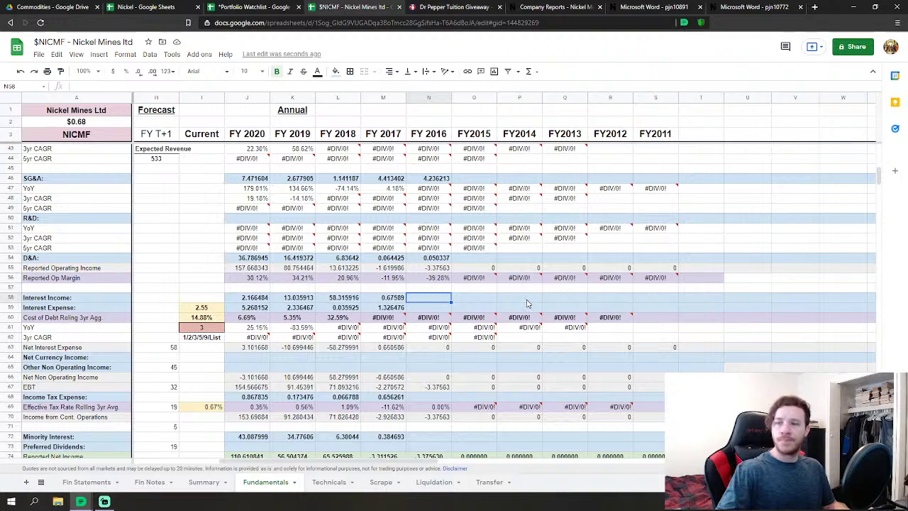
type(".010")
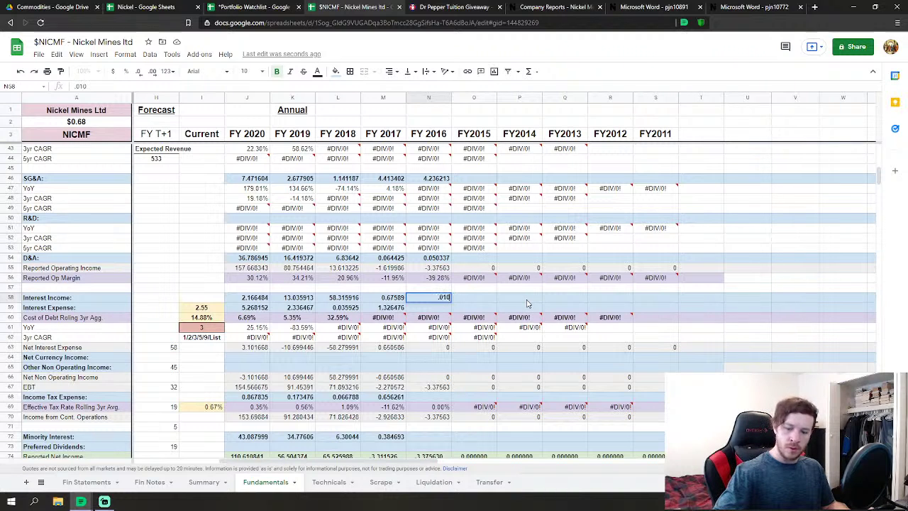
type("683")
key("Return")
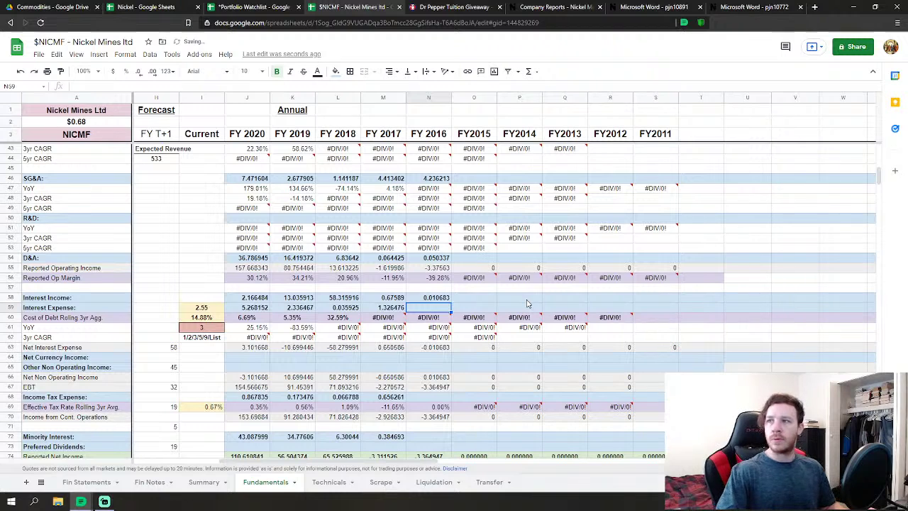
Set the FY 2016 Interest Expense to .552895.
type(".55")
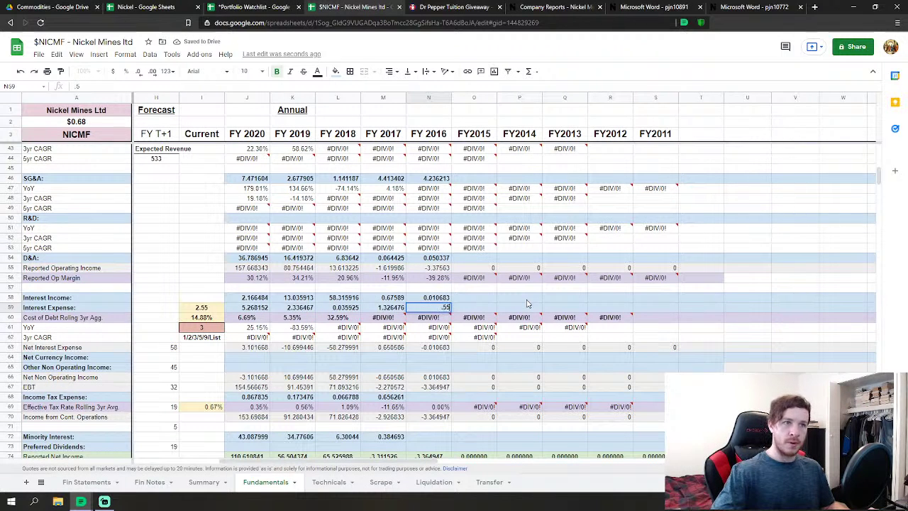
type("2895")
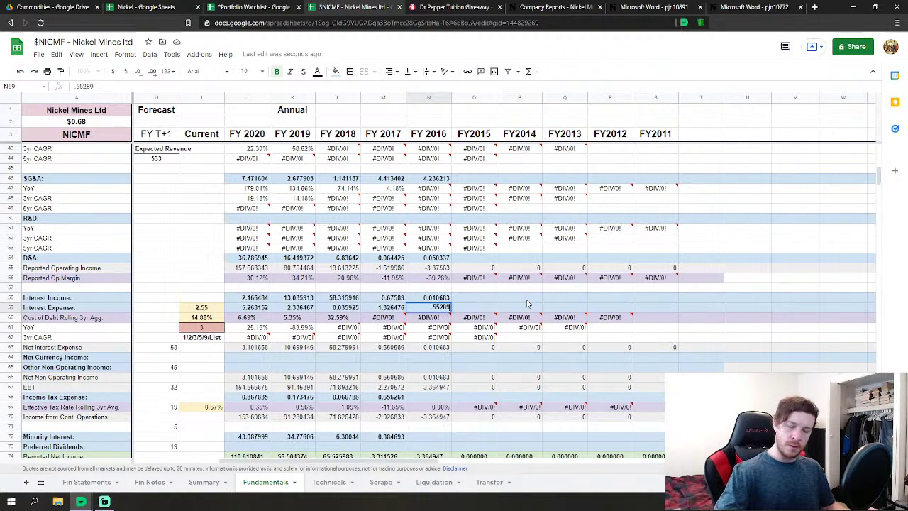
key("Return")
Enter -.179348 as the FY 2016 Income Tax Expense, leaving Net Currency Income and Other Non Operating Income blank.
key("Down")
key("Down")
key("Down")
key("Down")
key("Down")
key("Down")
key("Down")
key("Down")
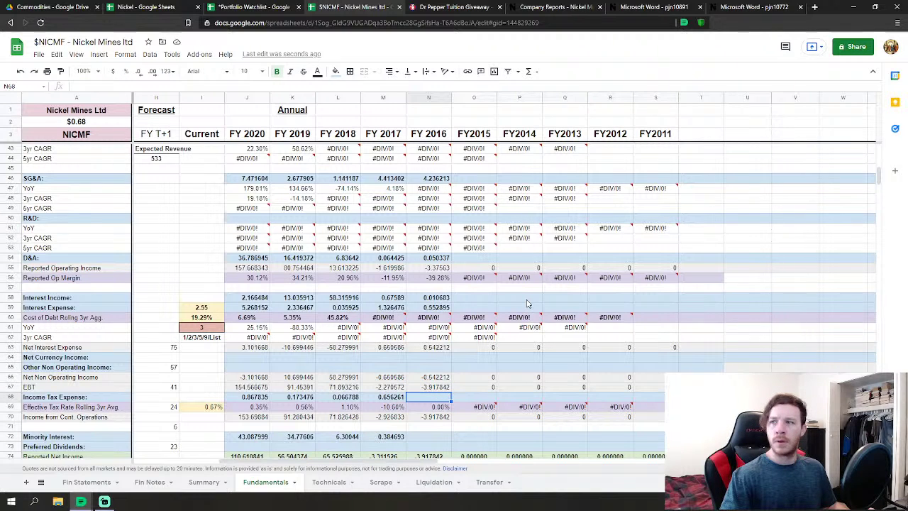
type("-.179")
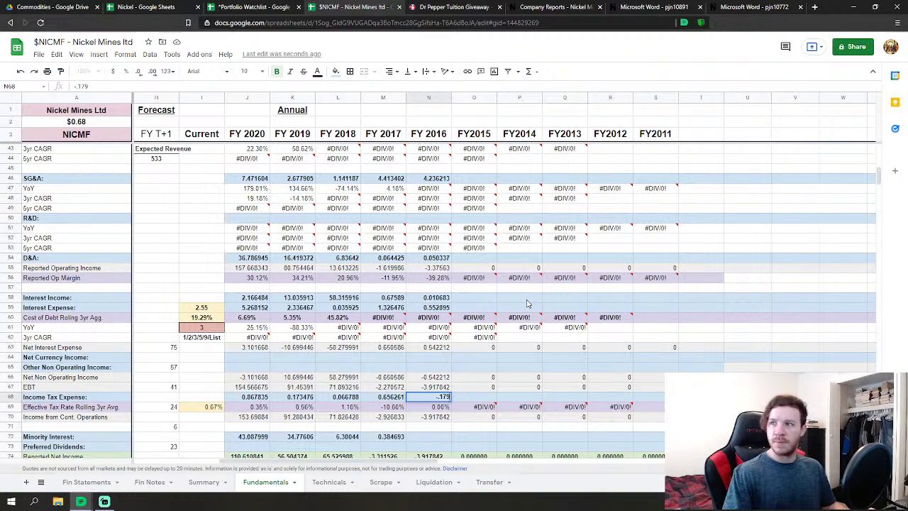
type("348")
key("Return")
Enter .093267 as the FY 2016 Minority Interest.
key("Down")
key("Down")
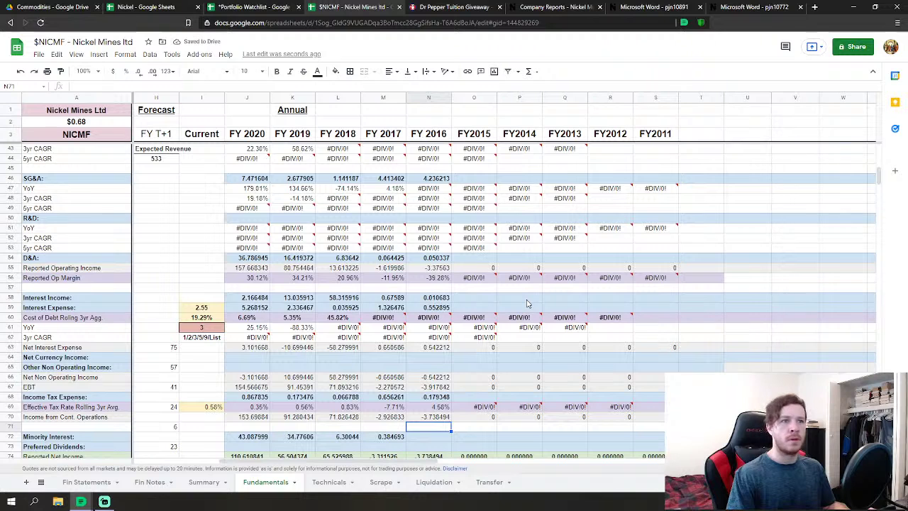
key("Down")
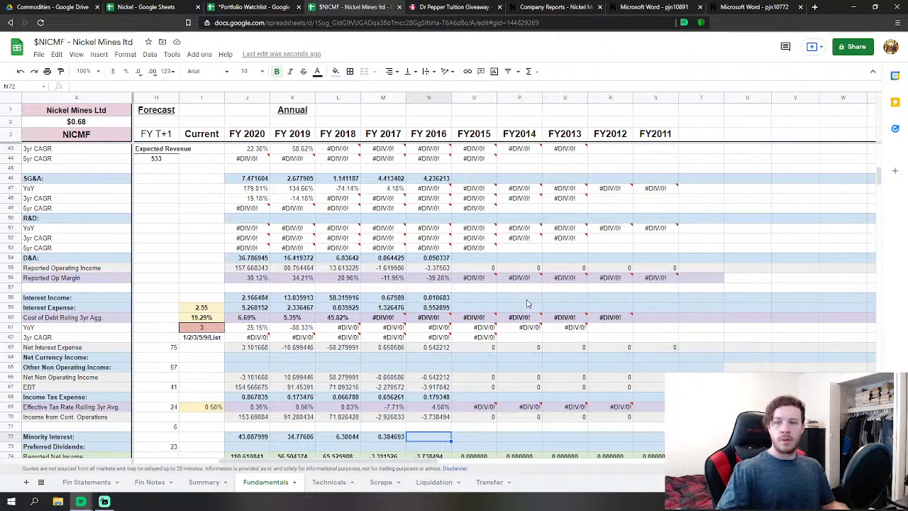
type(".09")
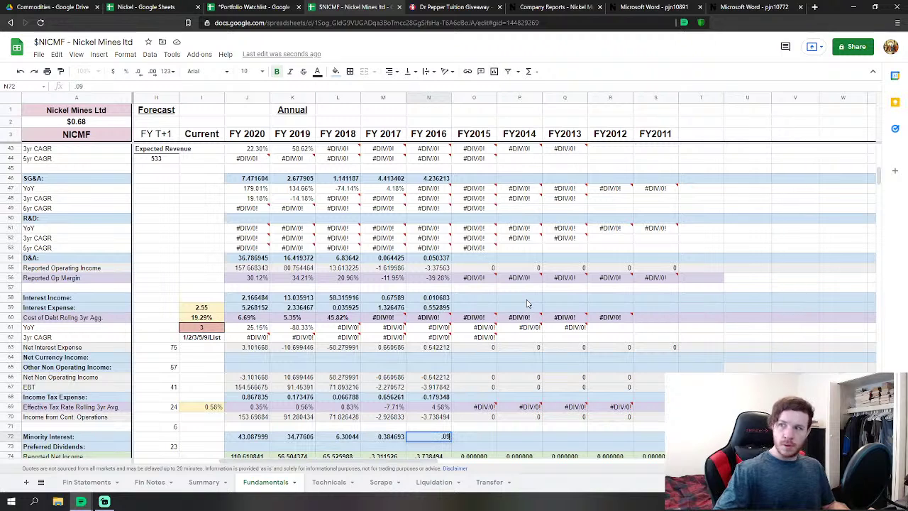
type("3267")
key("Return")
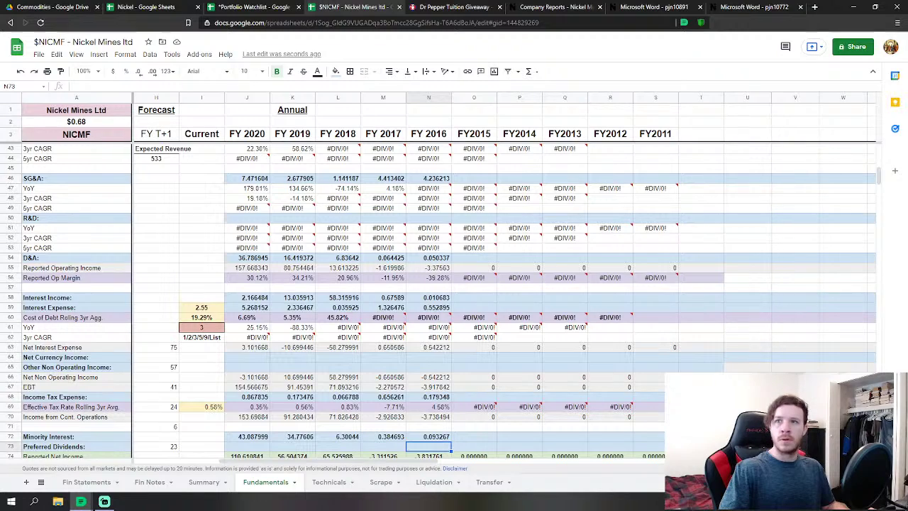
Enter .670670 as the FY 2016 Capex in the Cashflow & Growth section.
scroll(468, 305, "down", 5)
scroll(468, 305, "down", 15)
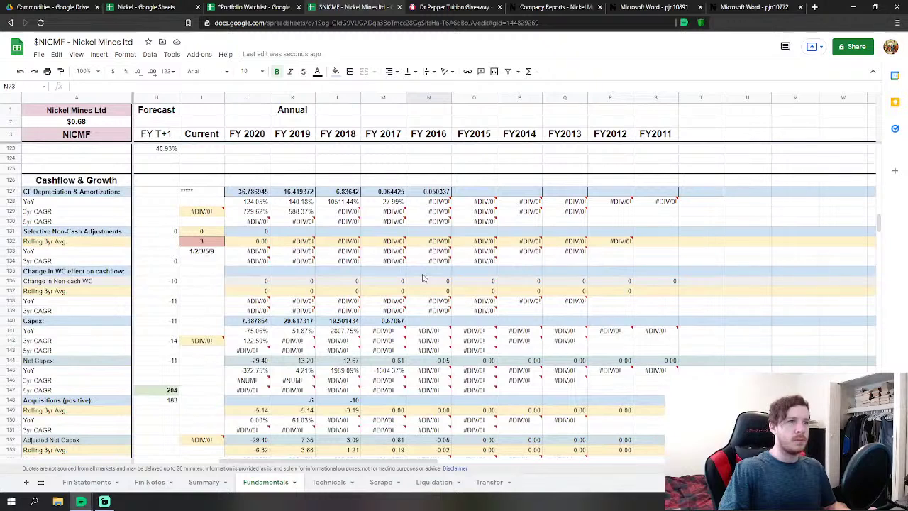
left_click(444, 323)
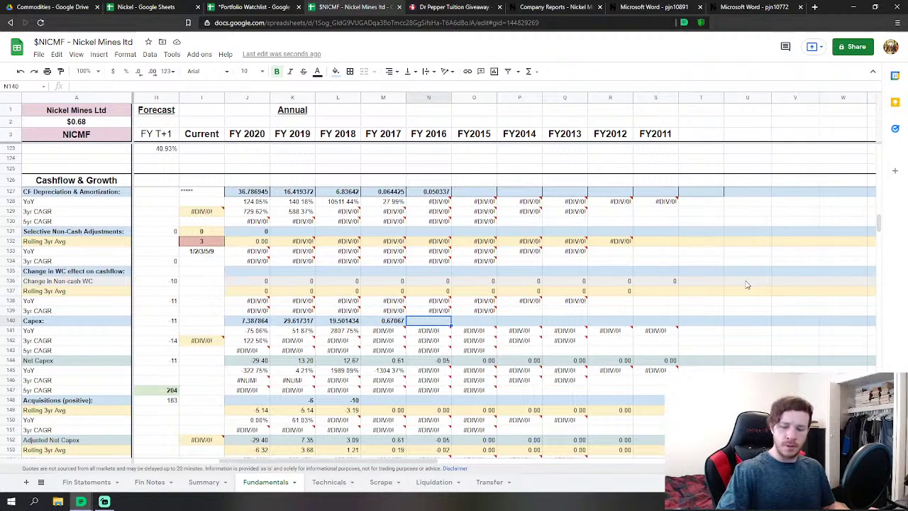
type(".670")
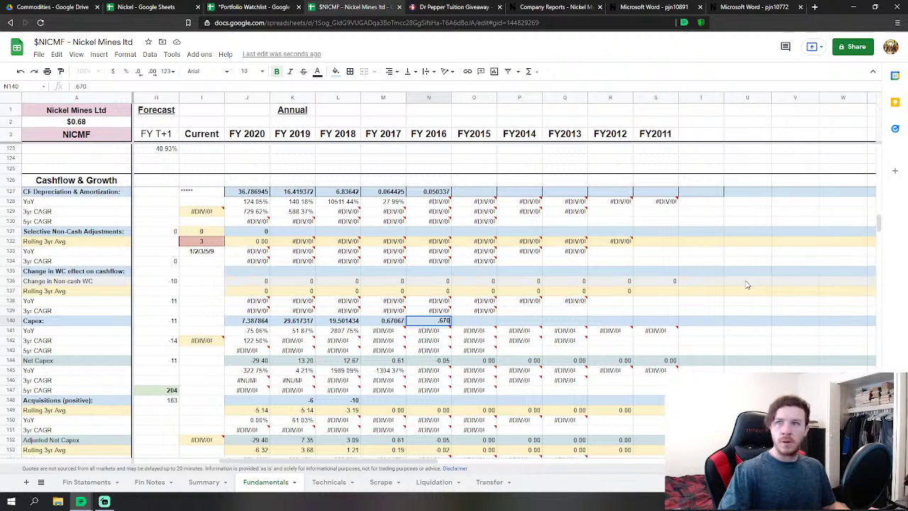
type("670")
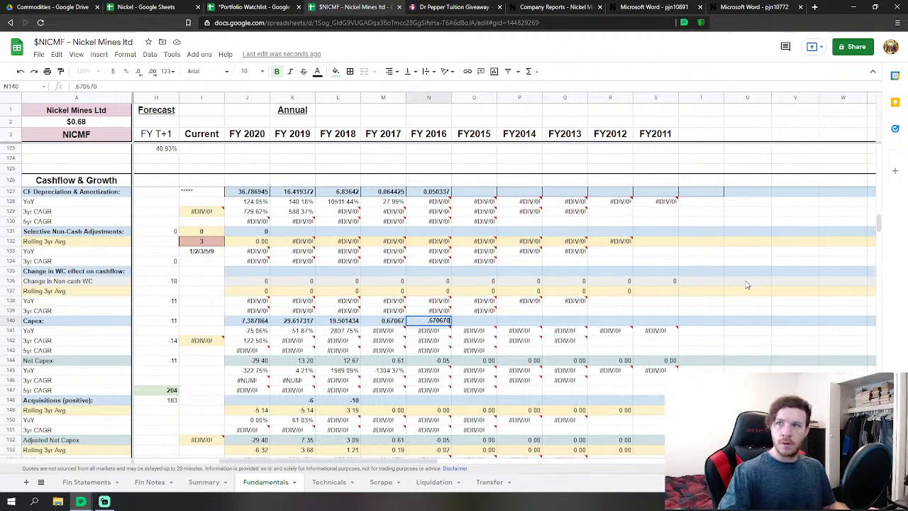
key("Return")
Enter 0 as the FY 2016 Acquisitions value.
key("Down")
key("Down")
key("Down")
key("Down")
key("Down")
key("Down")
key("Down")
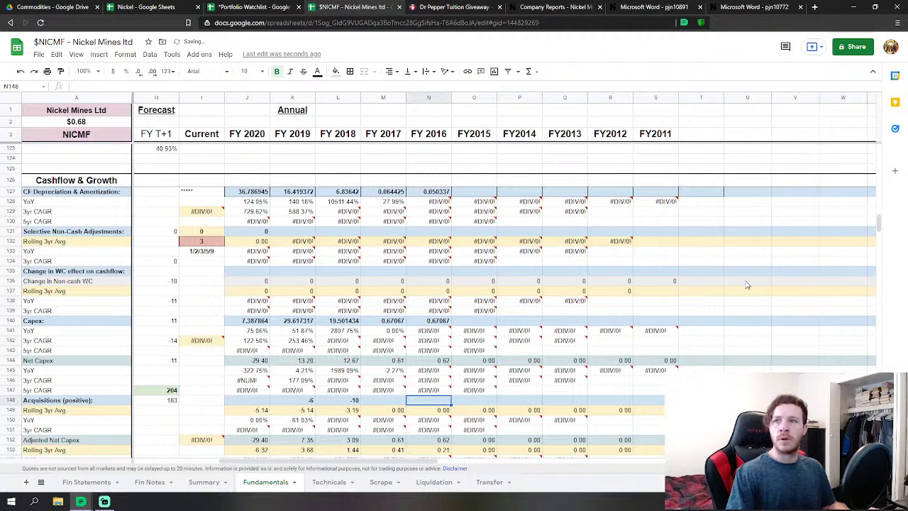
type("0")
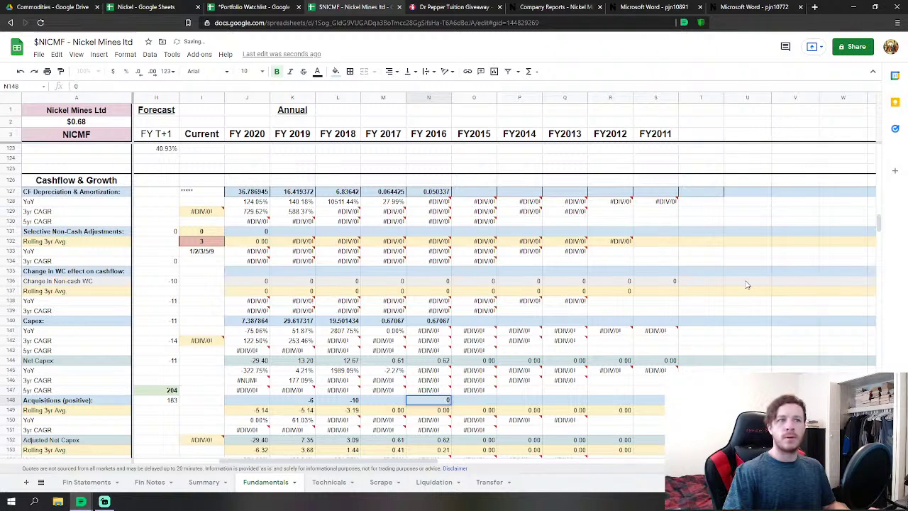
key("Return")
Undo the FY 2016 Acquisitions entry so that the cell is blank again.
key("Down")
key("Down")
key("Down")
key("Up")
key("Up")
key("Up")
key("Up")
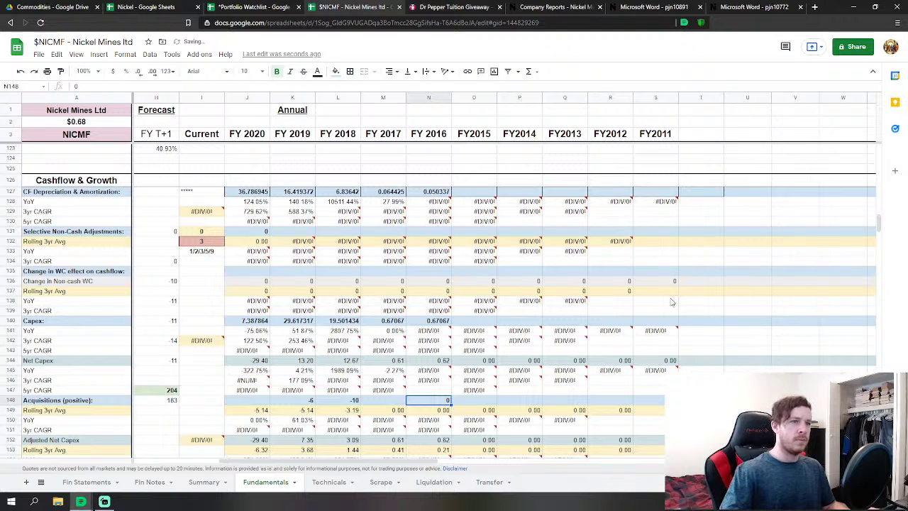
key("Up")
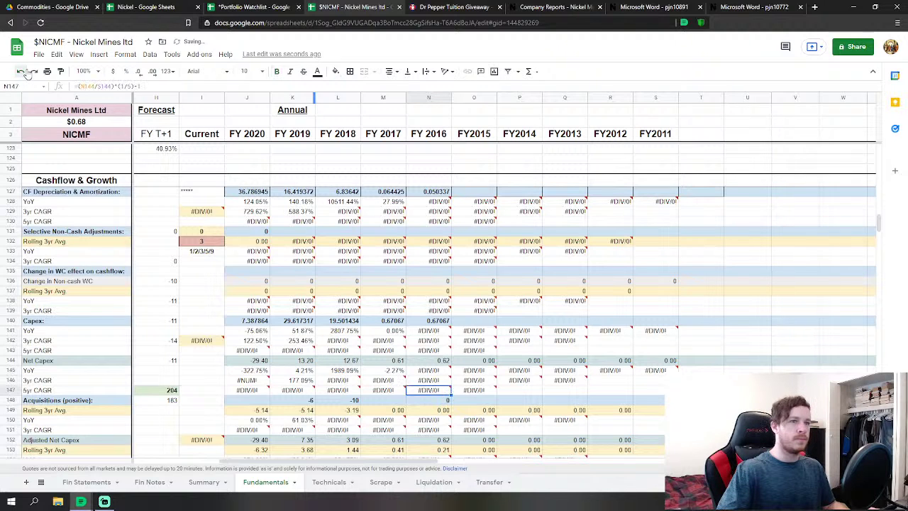
key("Down")
key("Down")
key("Down")
key("Down")
key("Down")
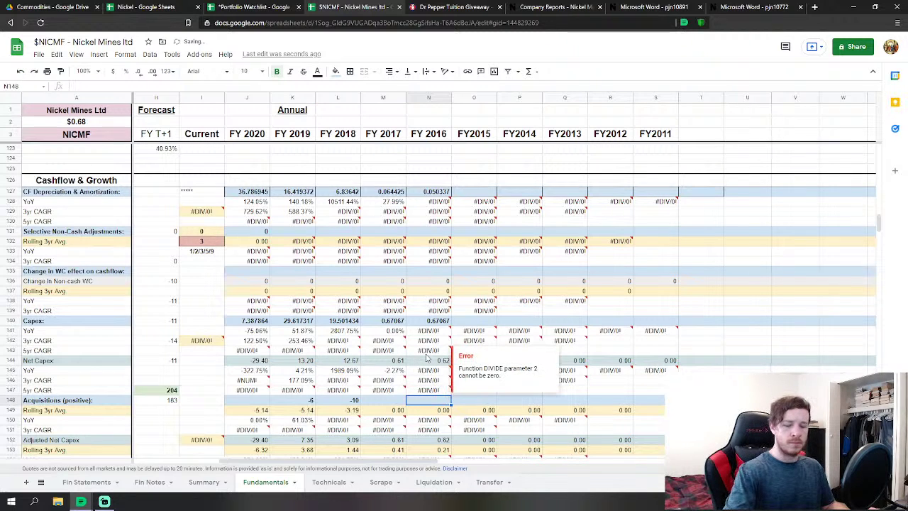
Correct the FY 2016 Capex to .111191.
key("Down")
key("Down")
key("Down")
key("Down")
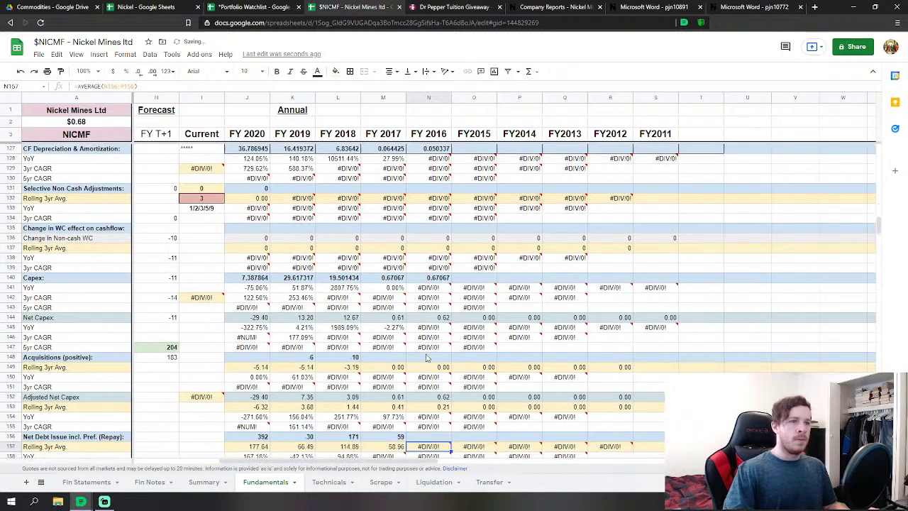
scroll(428, 356, "down", 2)
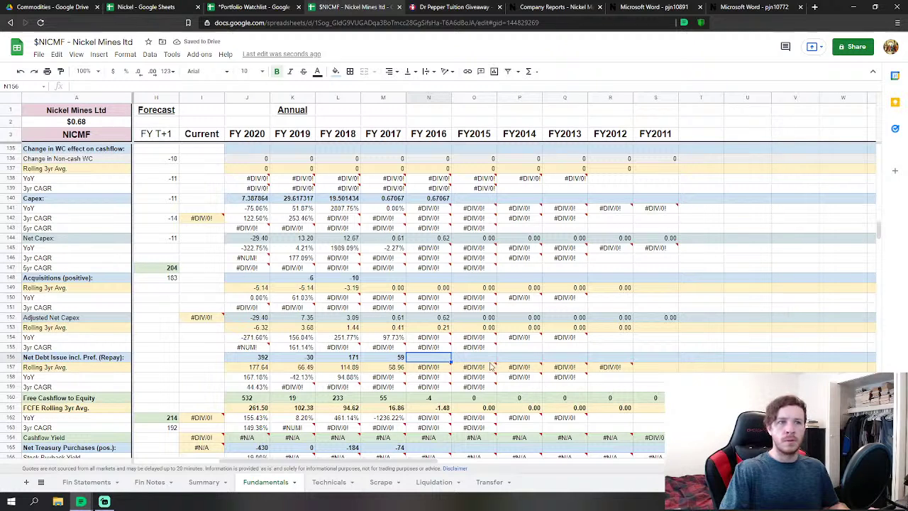
mouse_move(532, 352)
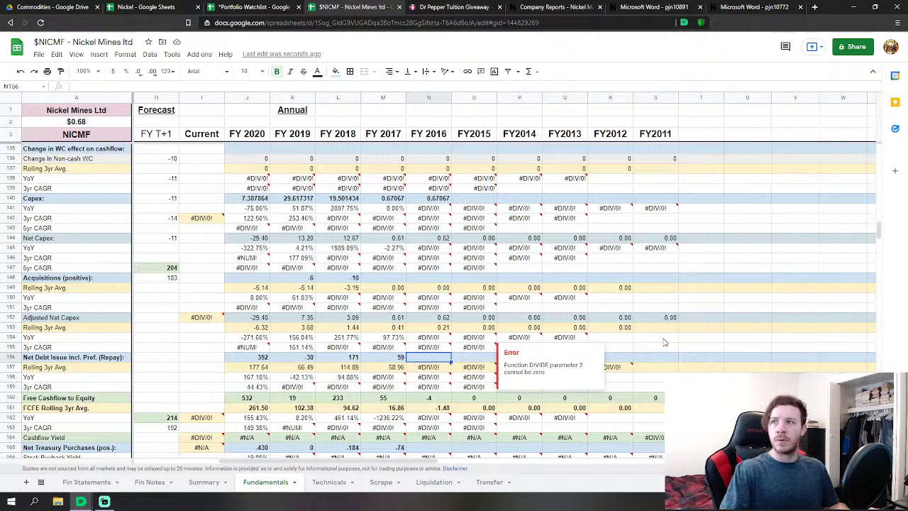
scroll(648, 254, "up", 1)
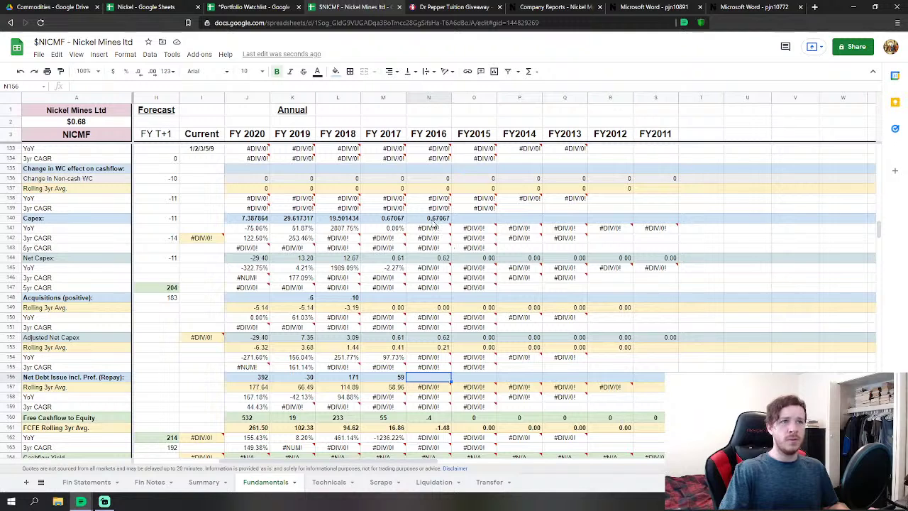
left_click(434, 220)
type(".111191")
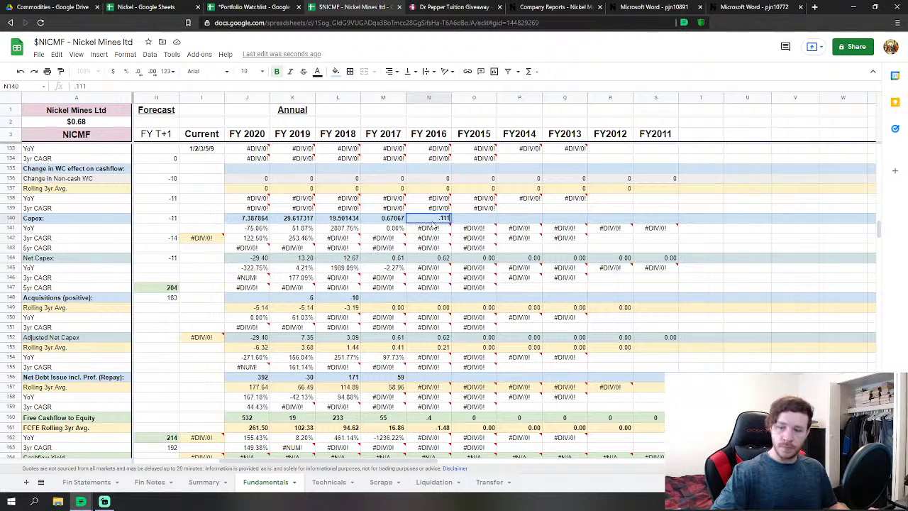
key("Return")
Enter .084836 as the FY 2016 Net Debt Issue incl. Pref. (Repay) value.
key("Down")
key("Down")
key("Down")
key("Down")
key("Down")
key("Down")
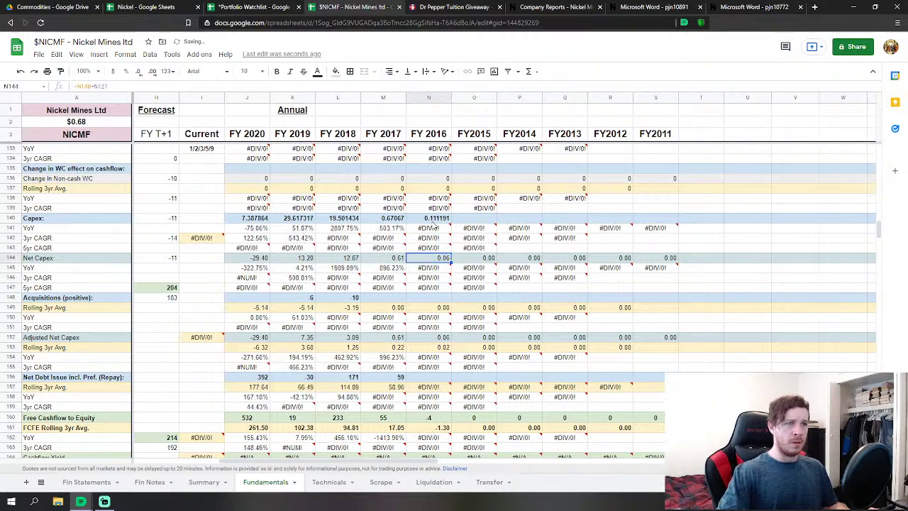
key("Down")
key("Down")
key("Down")
key("Down")
key("Down")
key("Down")
key("Down")
key("Down")
key("Down")
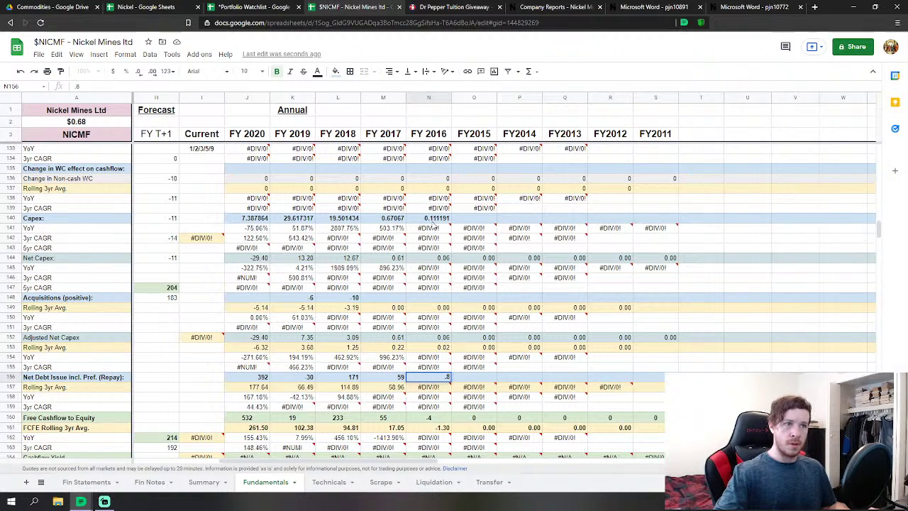
key("BackSpace")
key("BackSpace")
type(".084")
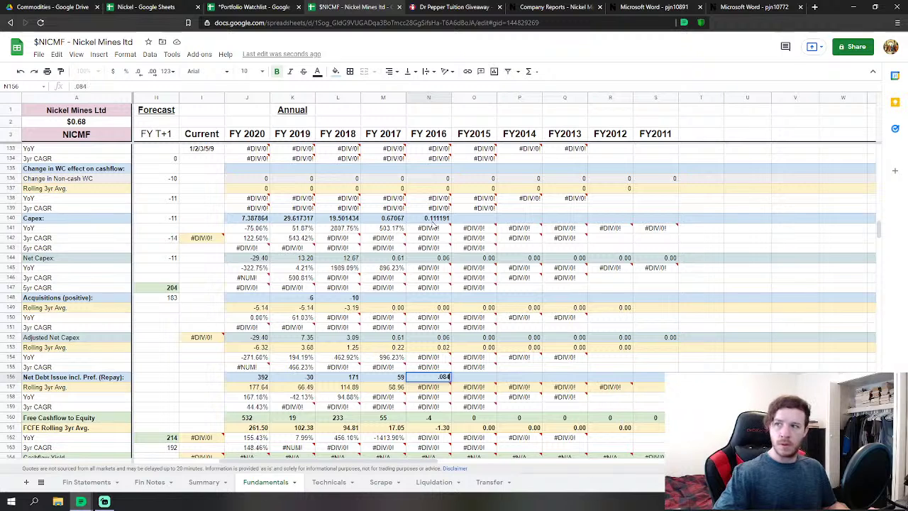
type("836")
key("Return")
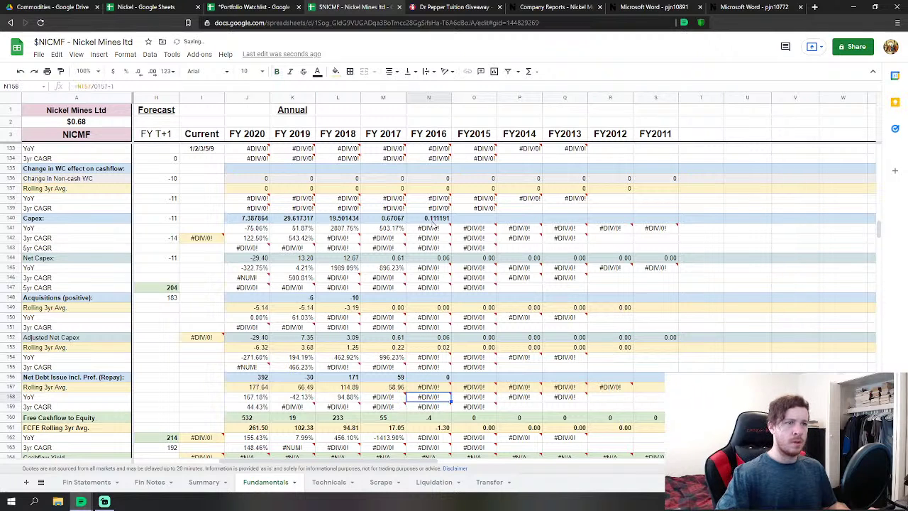
Enter -.084836 as the FY 2016 Net Treasury Purchases value.
key("Down")
key("Down")
scroll(408, 335, "down", 2)
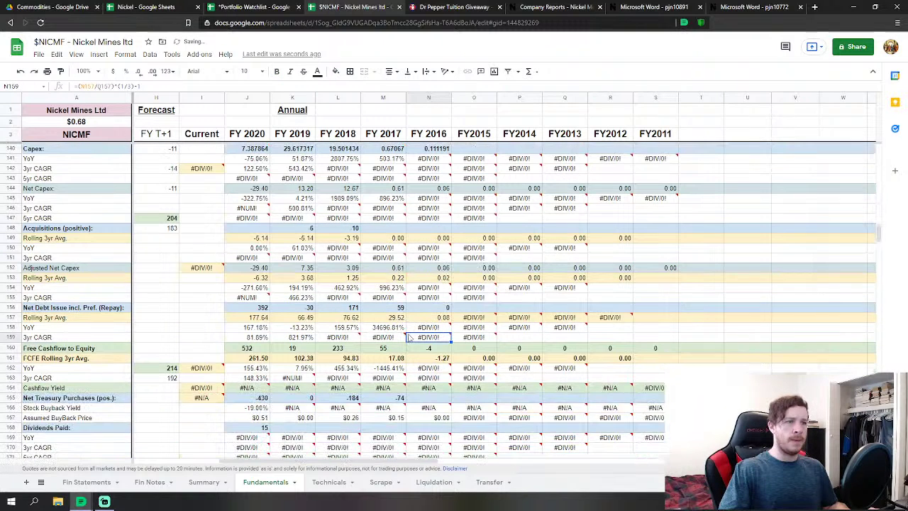
left_click(439, 400)
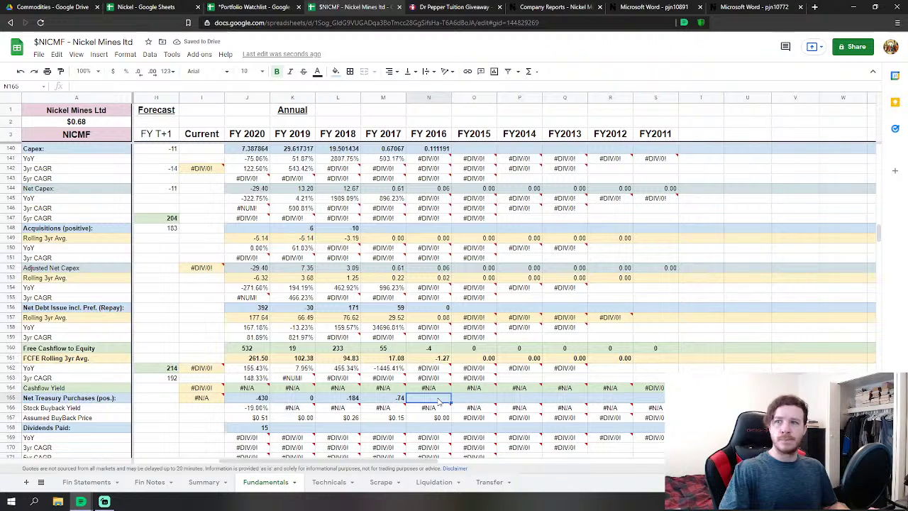
type("-")
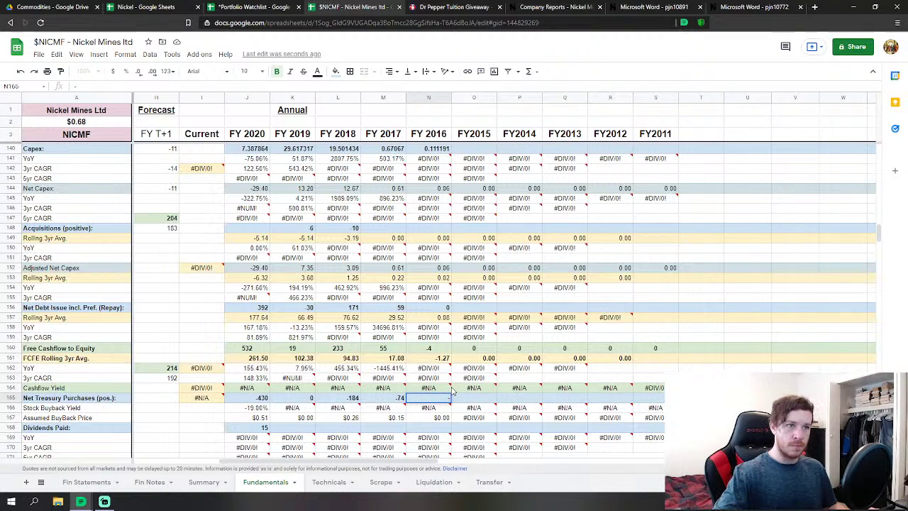
type(".084")
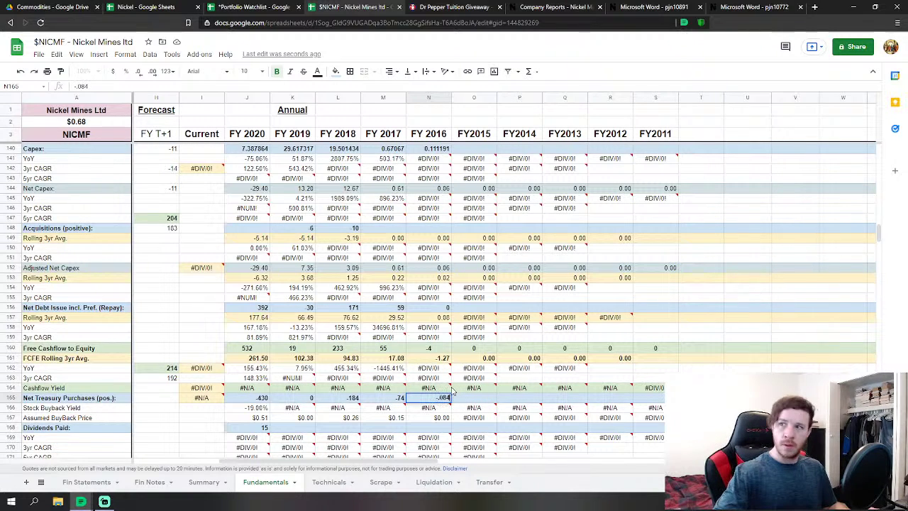
type("83")
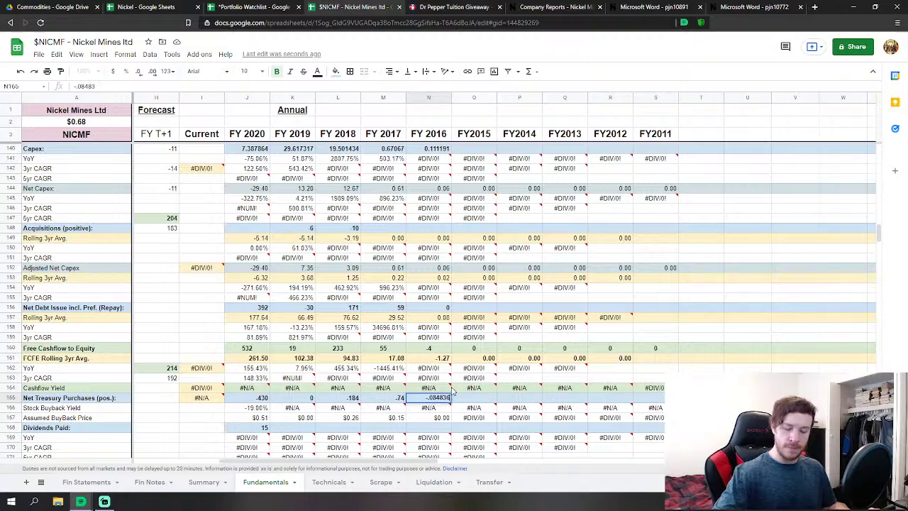
type("6")
key("Return")
Enter .278775 as the FY 2016 Cash & Equivalents value under Current Assets.
scroll(468, 383, "down", 6)
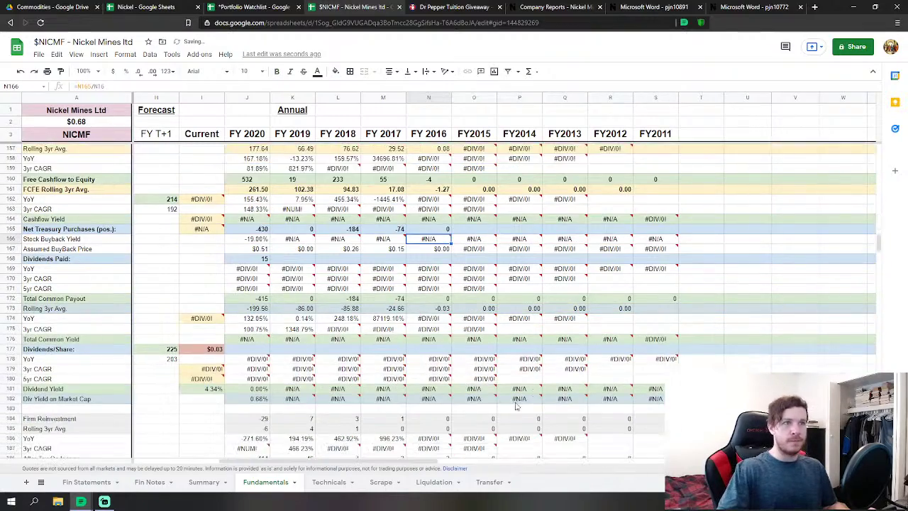
scroll(491, 372, "down", 8)
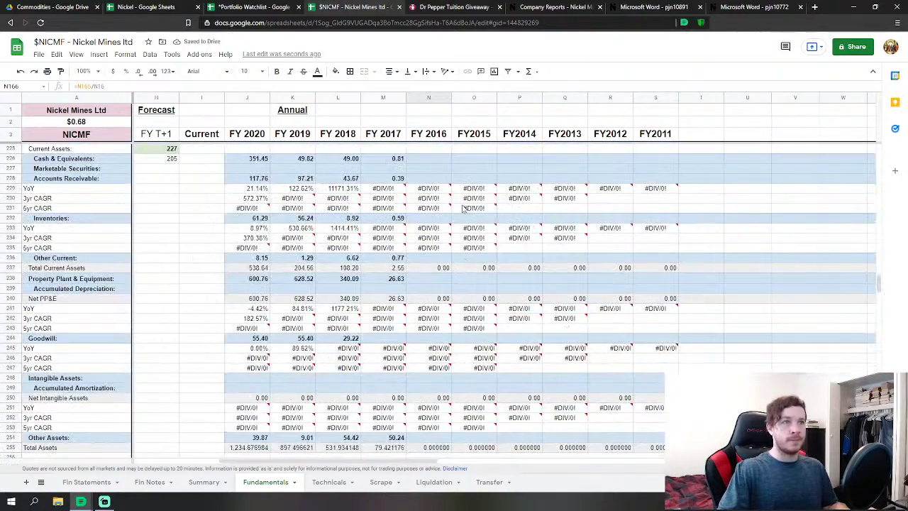
left_click(439, 162)
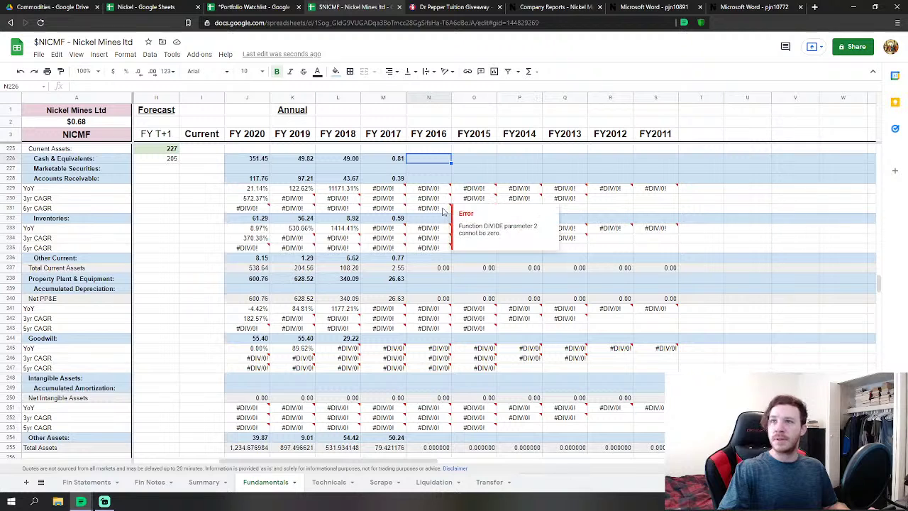
type("2")
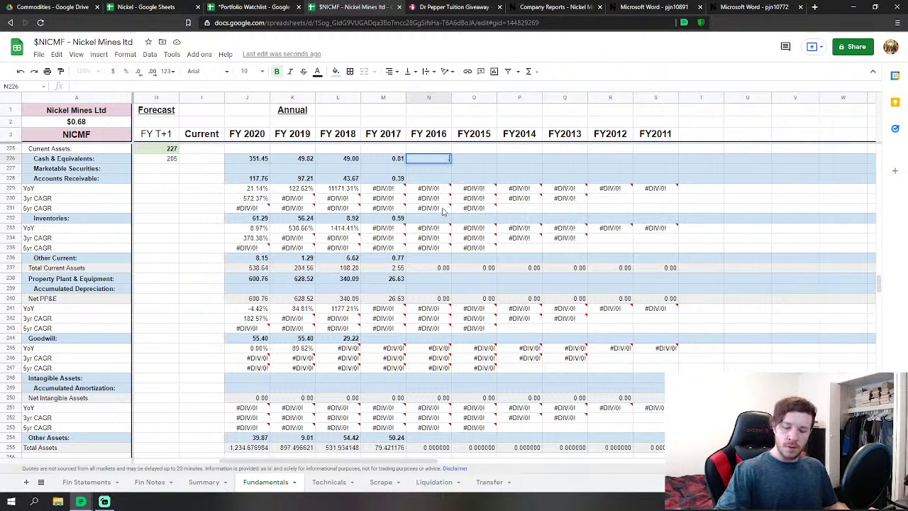
type(".27")
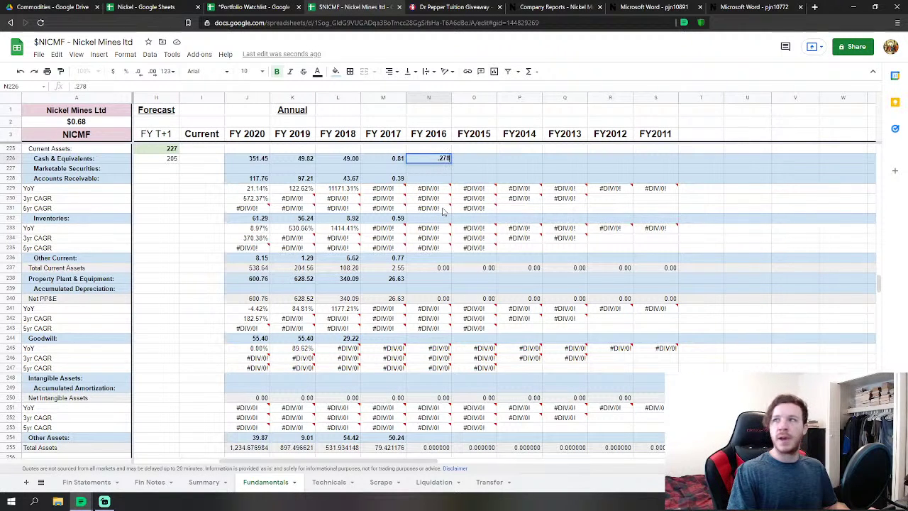
type("877")
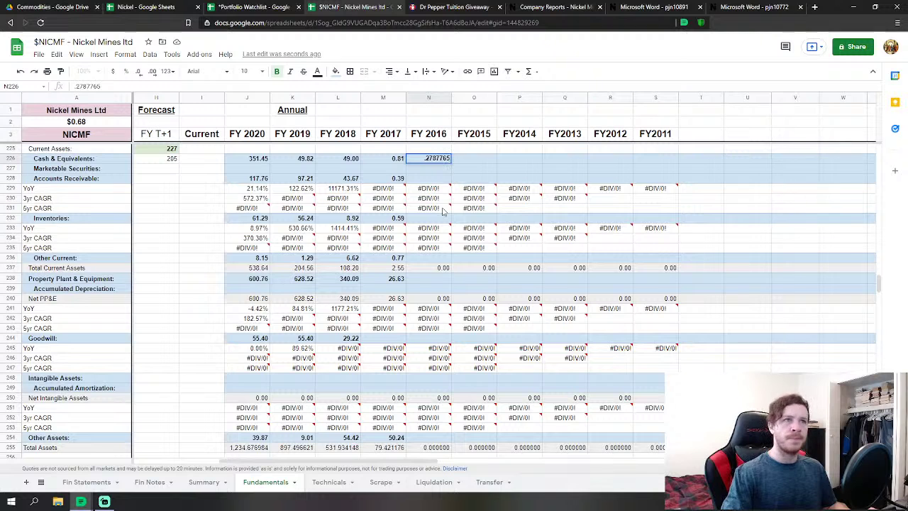
type("5")
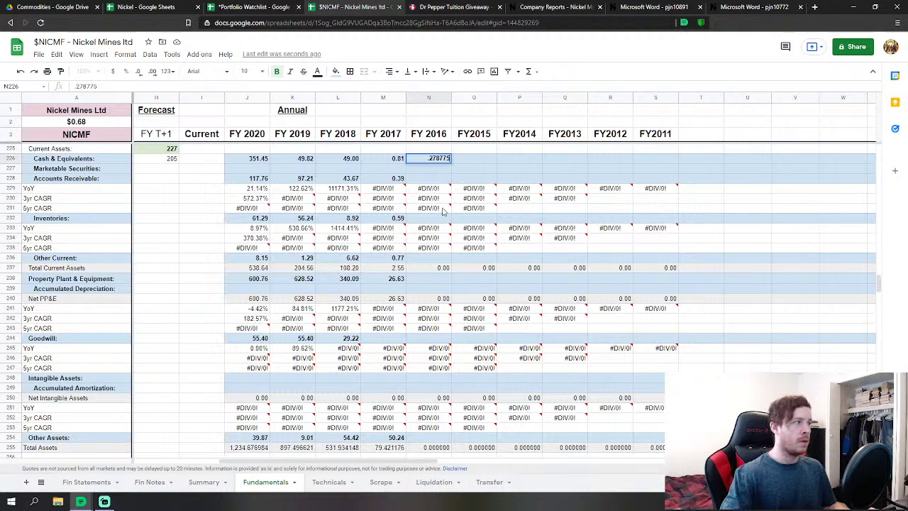
key("Return")
key("Down")
key("Down")
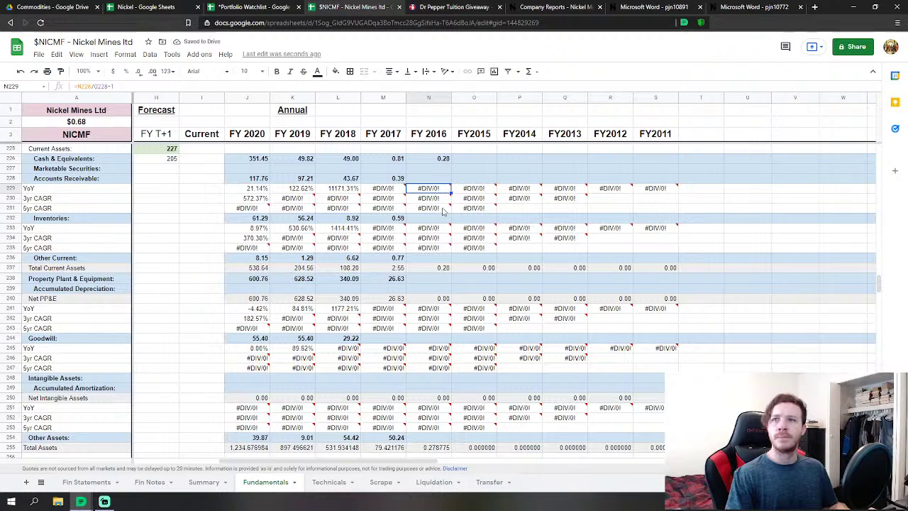
type(".2")
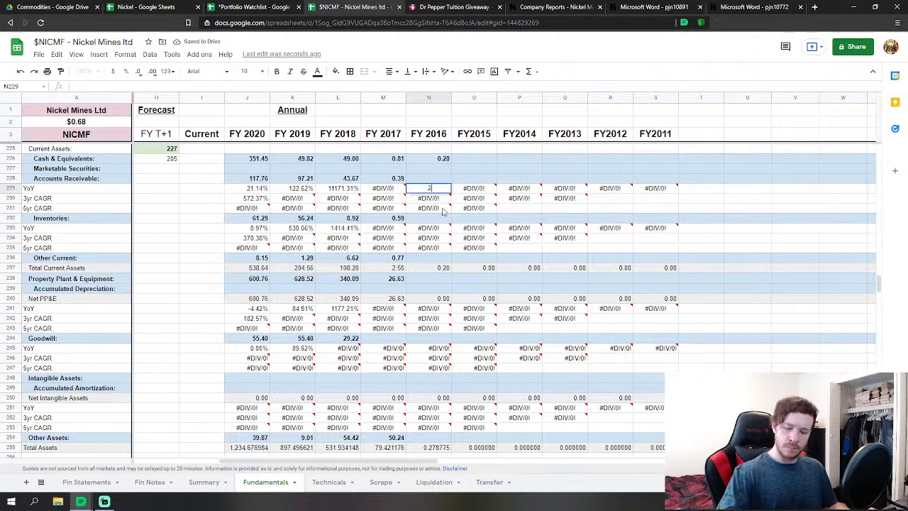
type("88689")
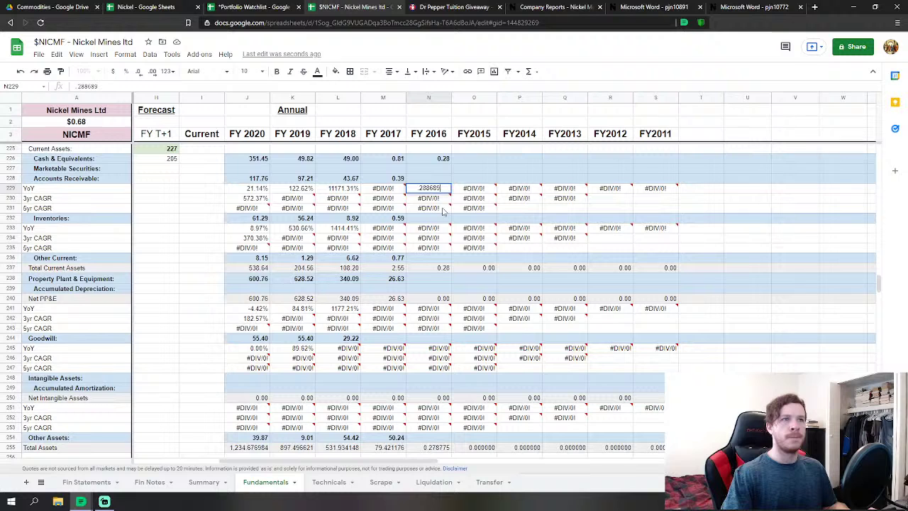
key("Return")
key("Down")
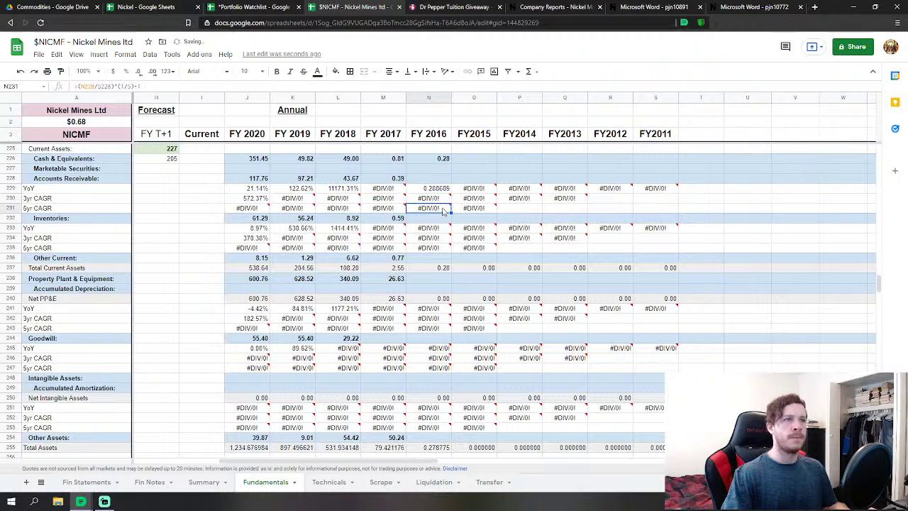
left_click(20, 71)
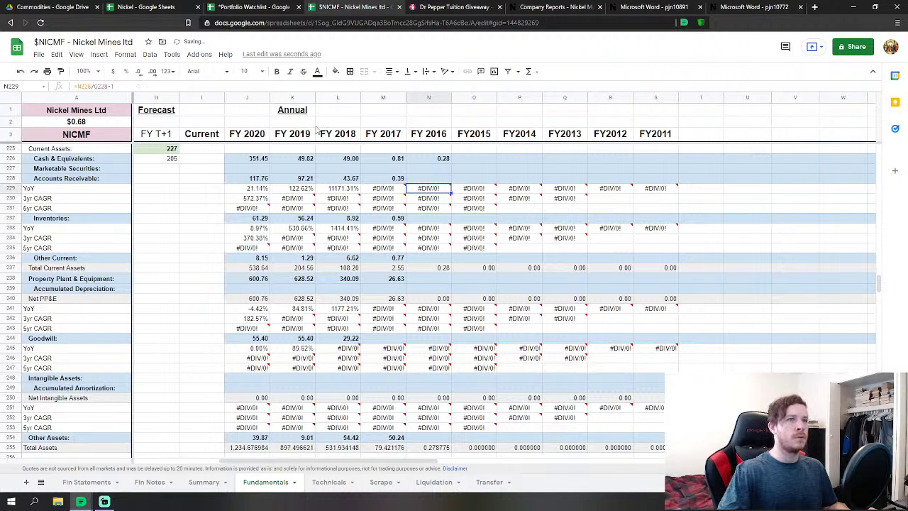
Enter .288689 as the FY 2016 Accounts Receivable value.
double_click(429, 178)
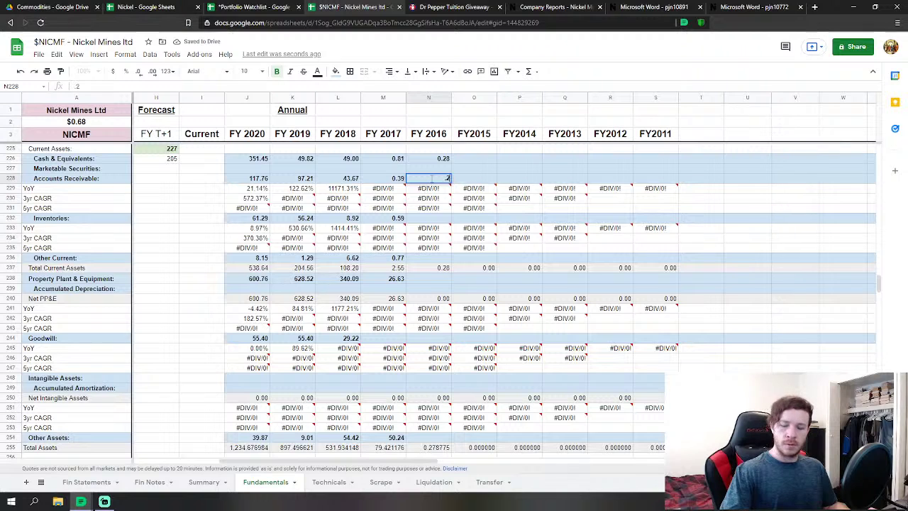
type(".2886")
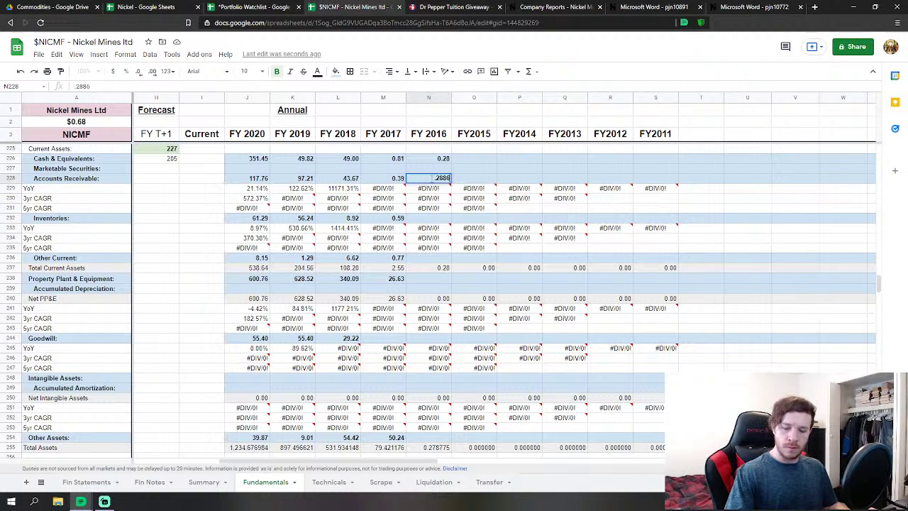
type("89")
key("Return")
Enter .959451 as the FY 2016 Inventories value.
key("Down")
key("Down")
key("Down")
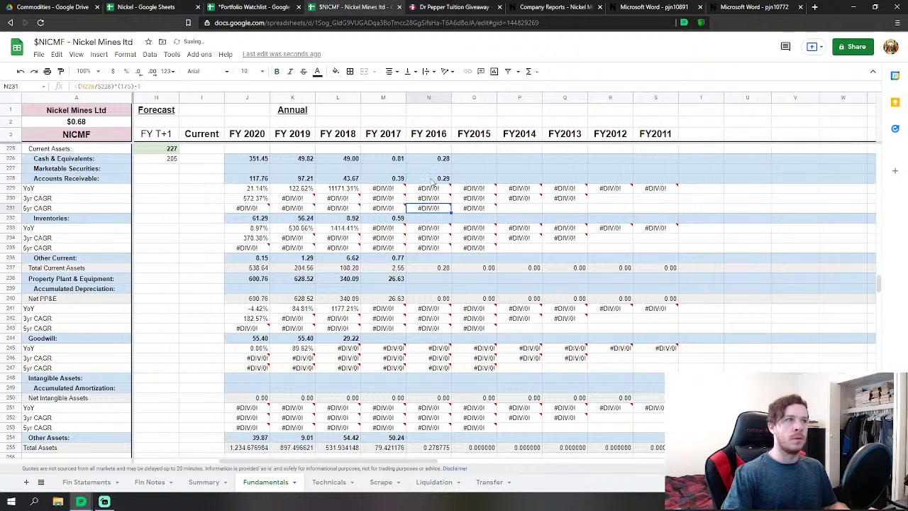
type(".95")
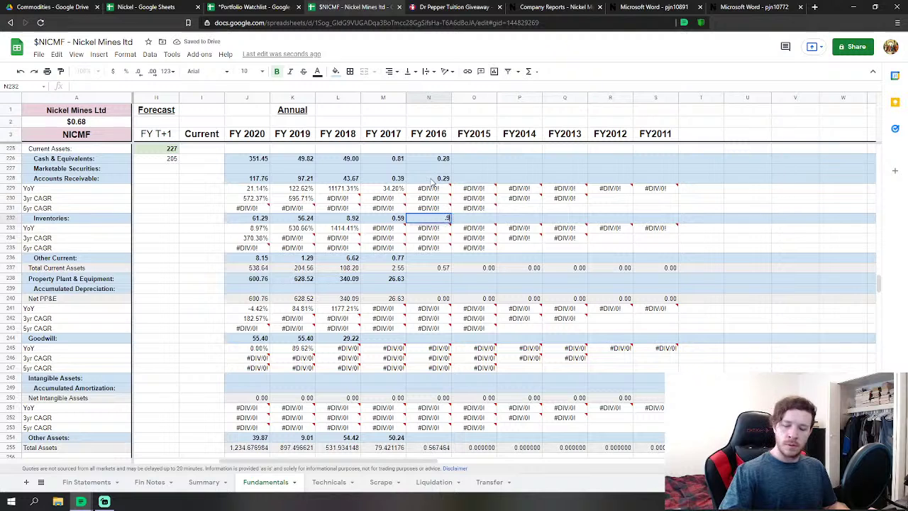
type("9451")
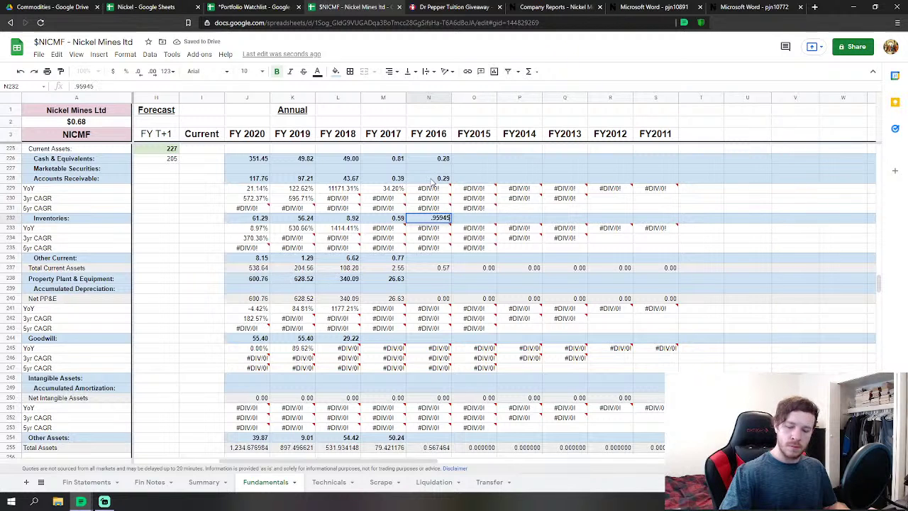
key("Return")
Enter .136855 as the FY 2016 Other Current assets value.
key("Down")
key("Down")
key("Down")
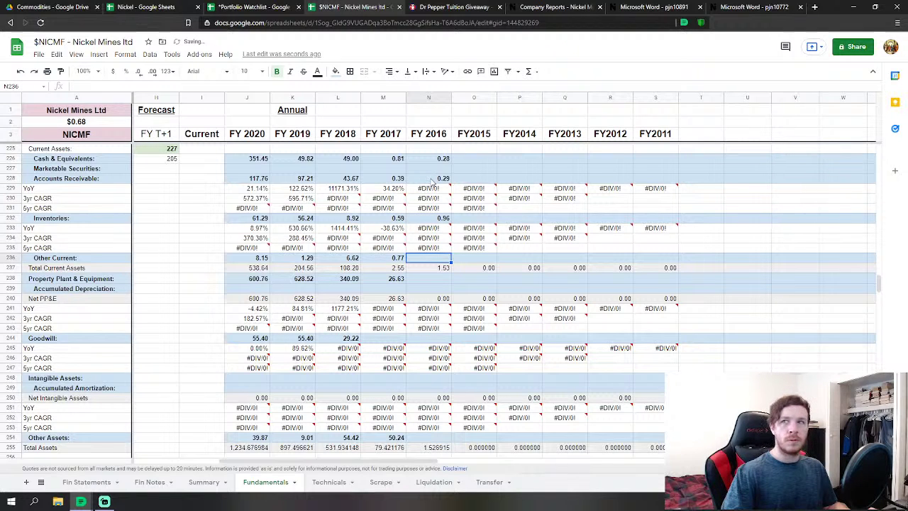
type(".13")
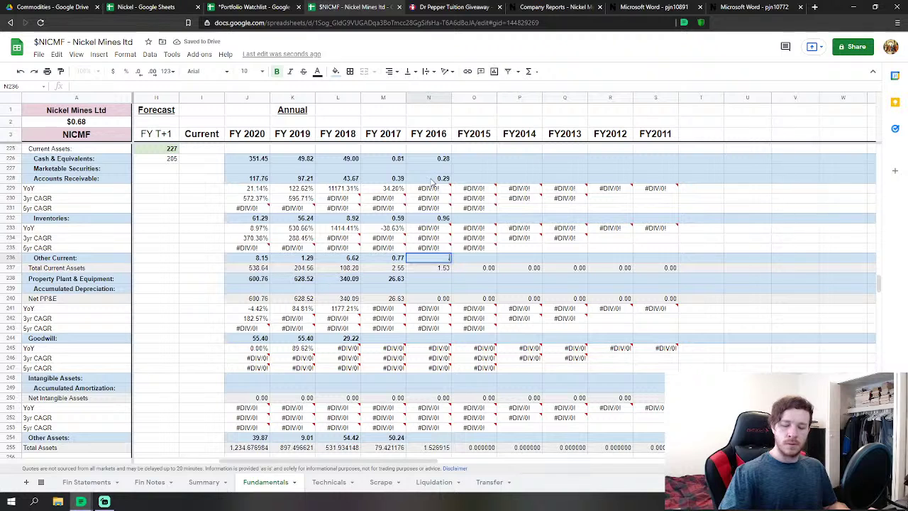
type("6")
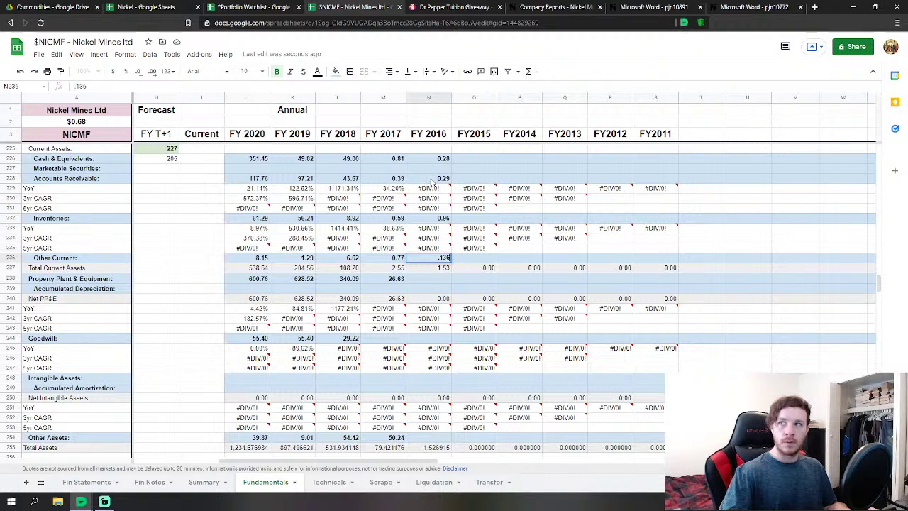
type("855")
key("Return")
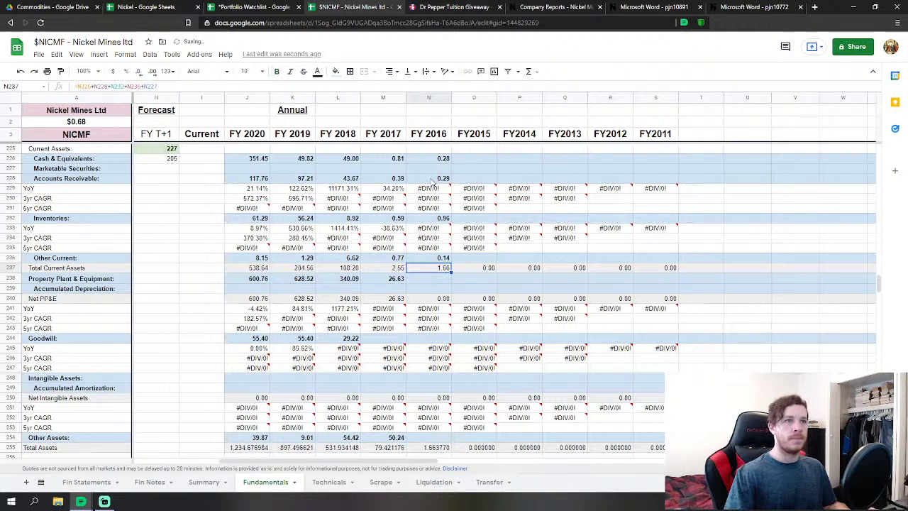
Enter 26.276076 as the FY 2016 Property Plant & Equipment value.
key("Down")
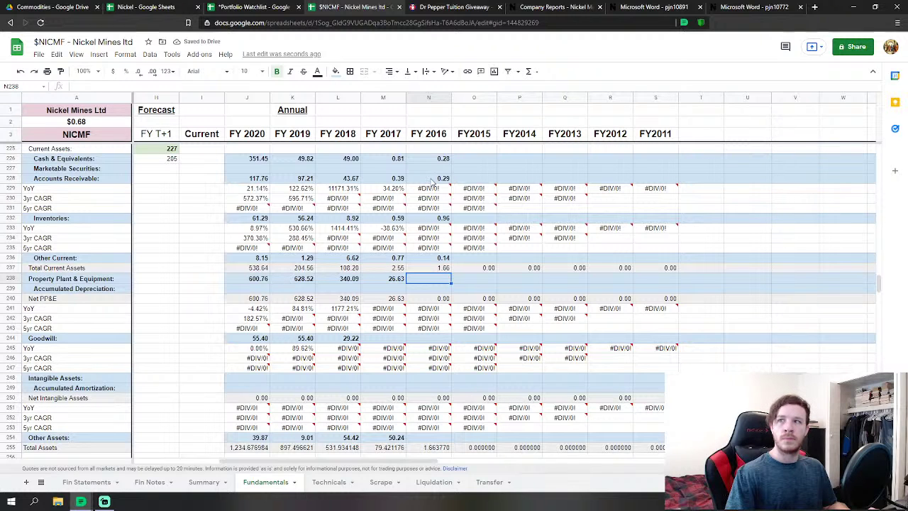
type("26")
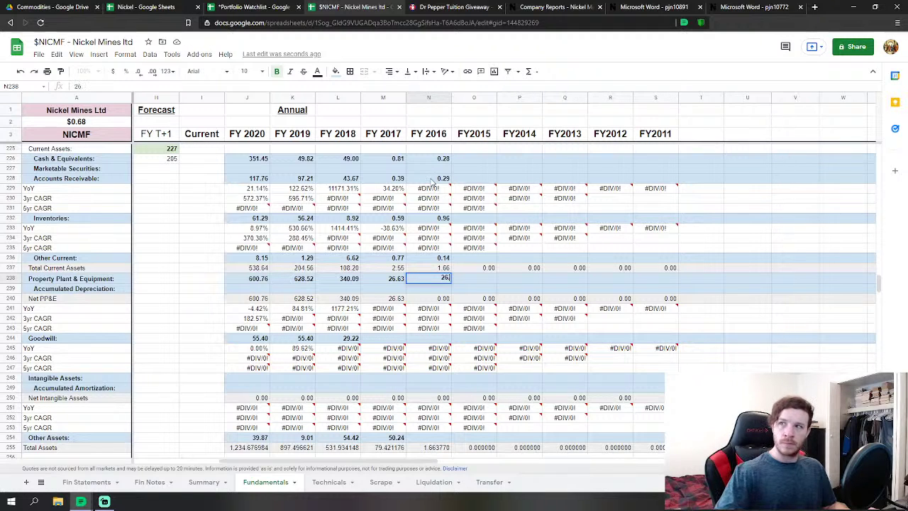
type(".27")
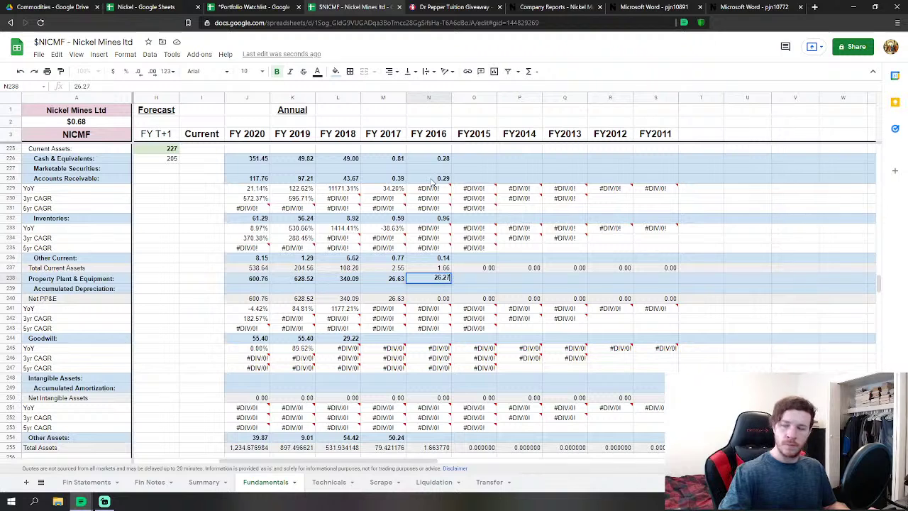
type("6076")
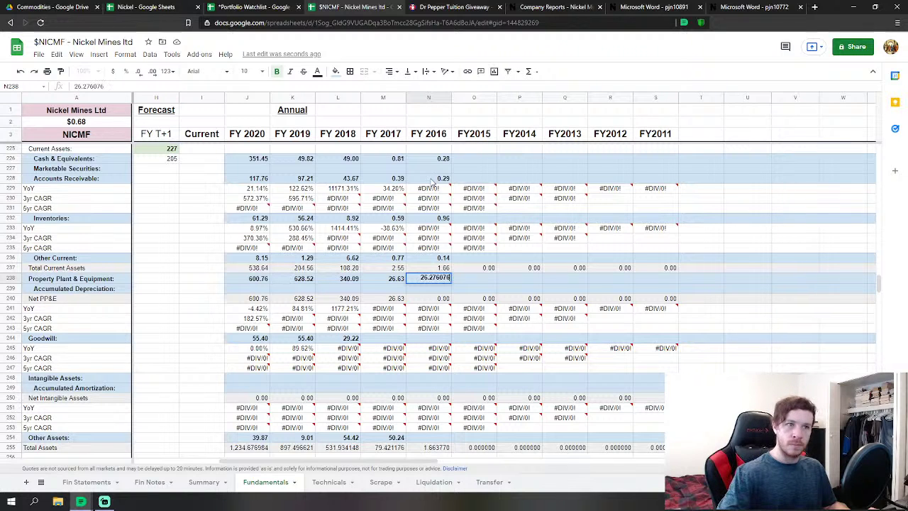
key("Return")
Enter 5.381025 as the FY 2016 Current Debt value.
key("Down")
key("Down")
key("Down")
key("Down")
key("Down")
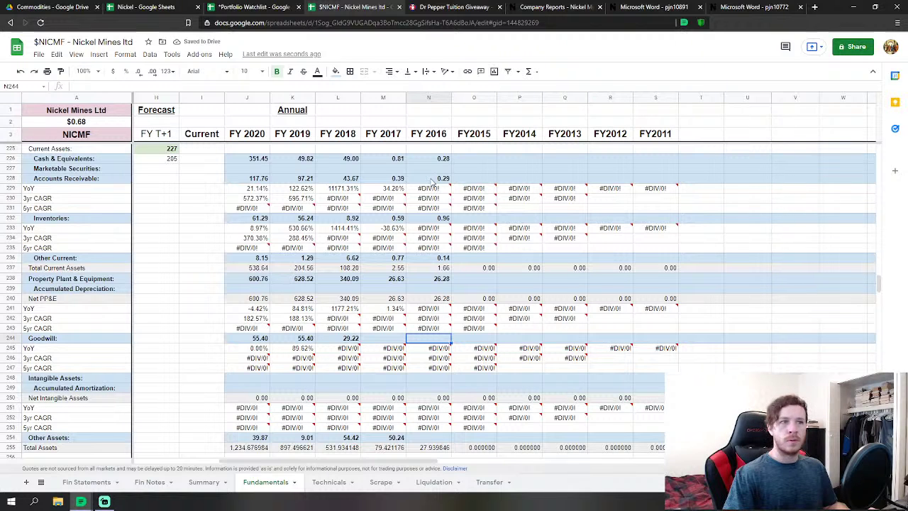
key("Down")
key("Down")
key("Down")
key("Down")
key("Down")
key("Down")
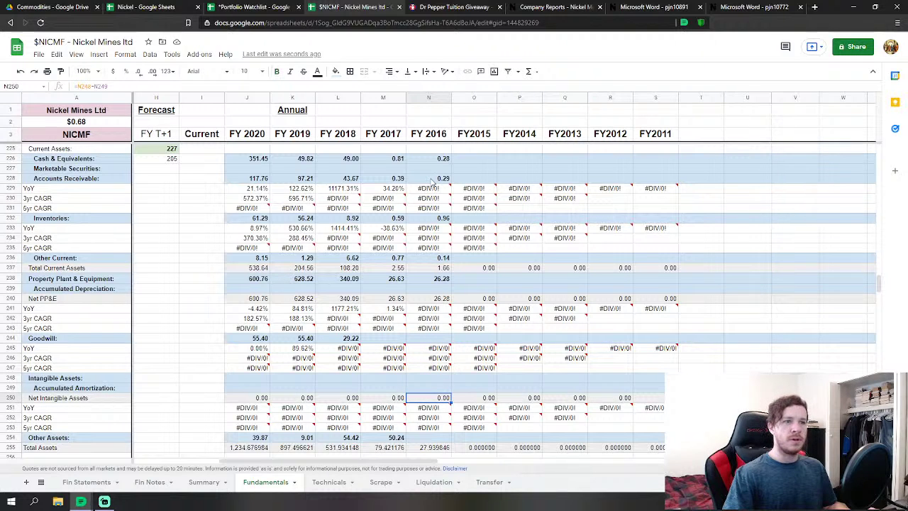
key("Down")
key("Down")
key("Down")
key("Down")
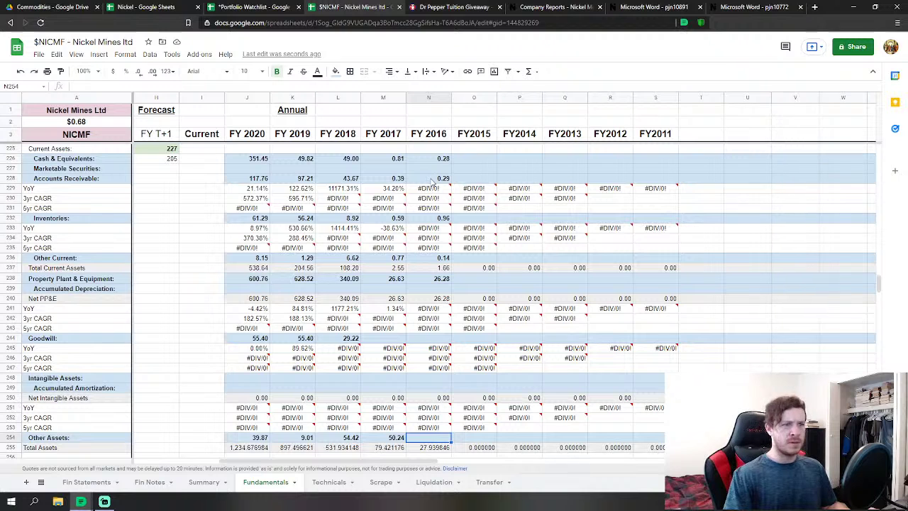
key("Down")
key("Down")
key("Down")
key("Down")
key("Down")
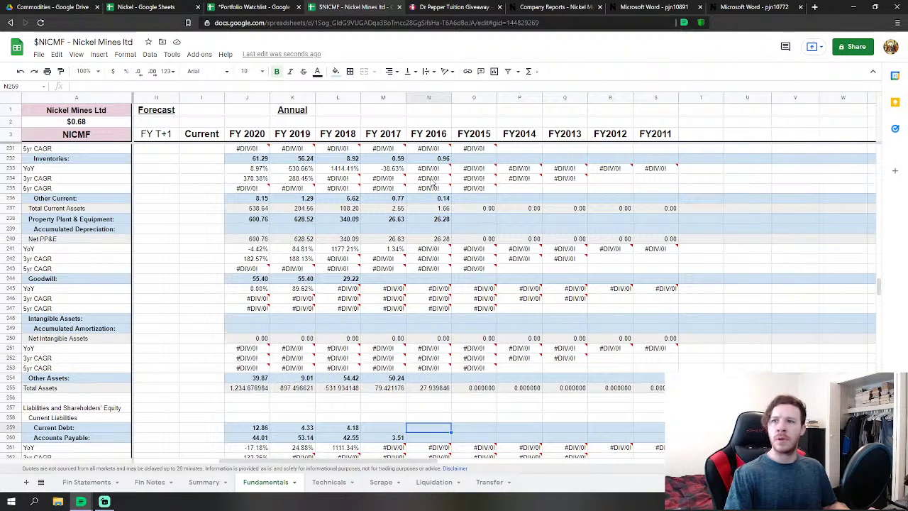
type("5")
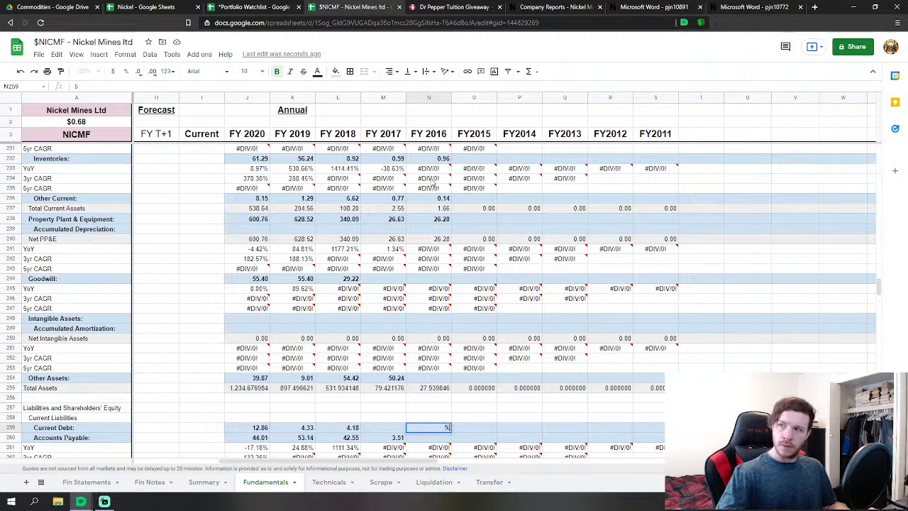
type(".381025")
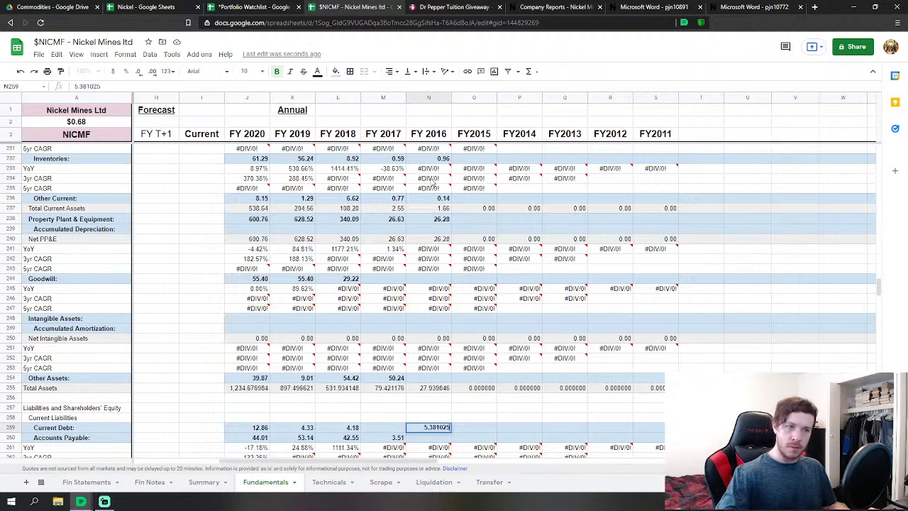
key("Return")
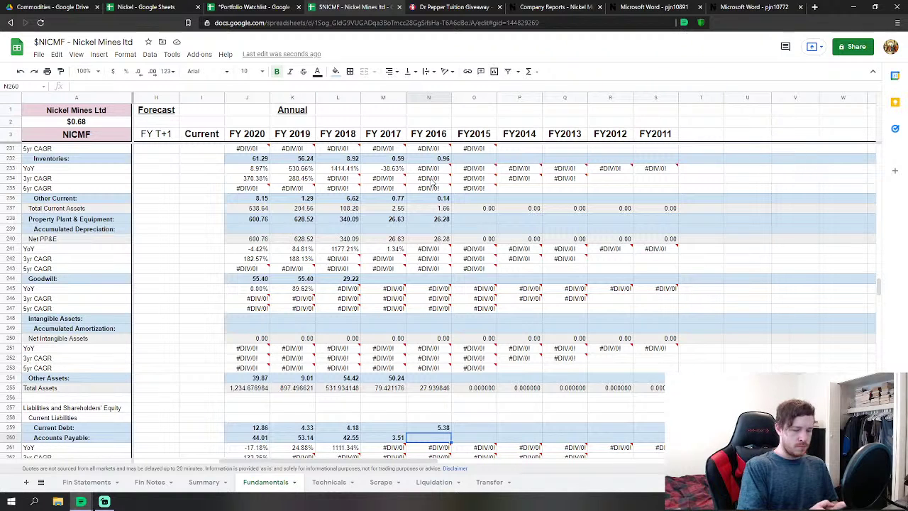
Enter 12.687311 as the FY 2016 Accounts Payable value and .268996 as the FY 2016 Other Current Liabilities value.
type("12")
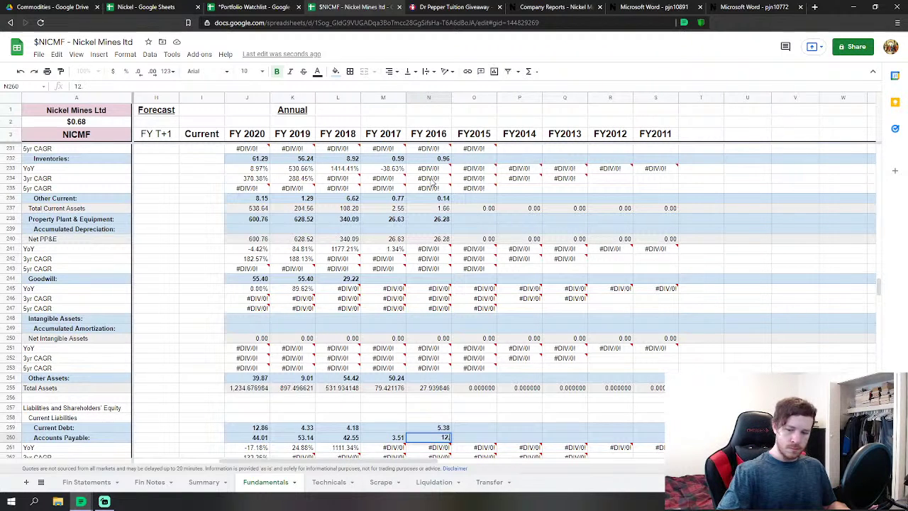
type(".687171")
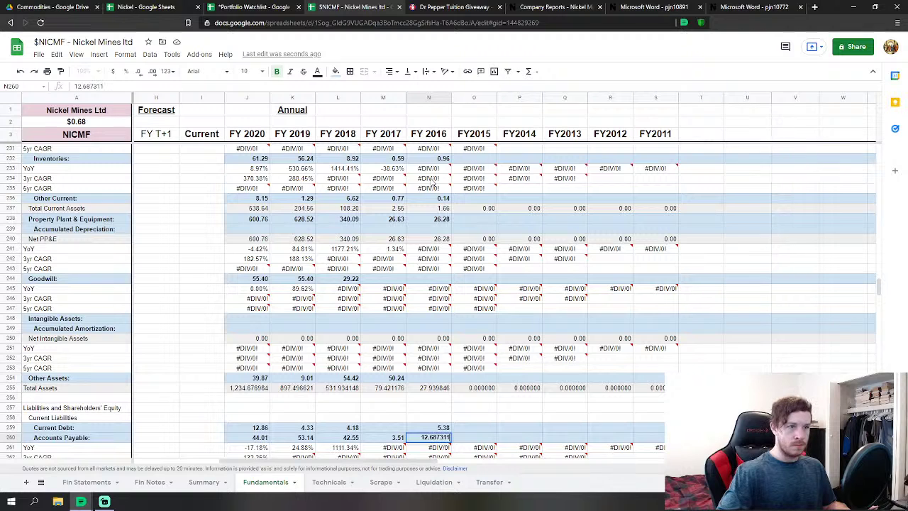
key("Down")
key("Down")
key("Down")
key("Down")
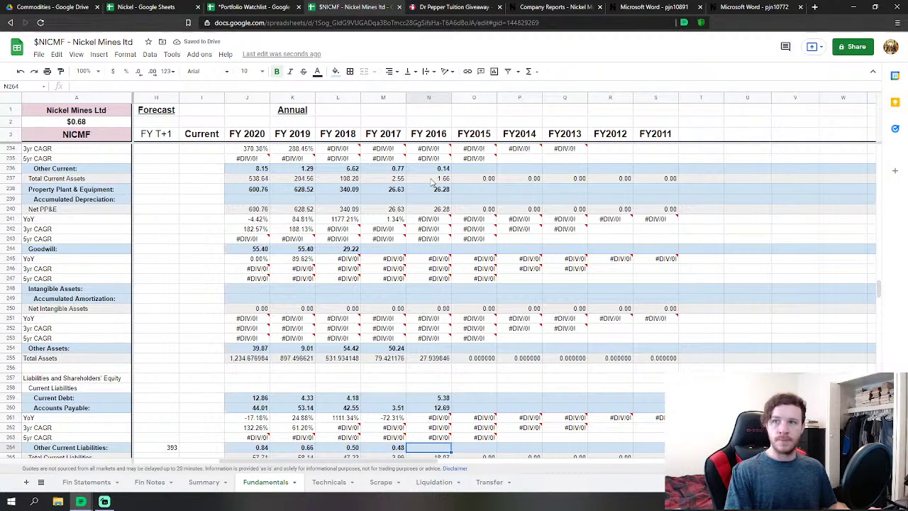
type(".26")
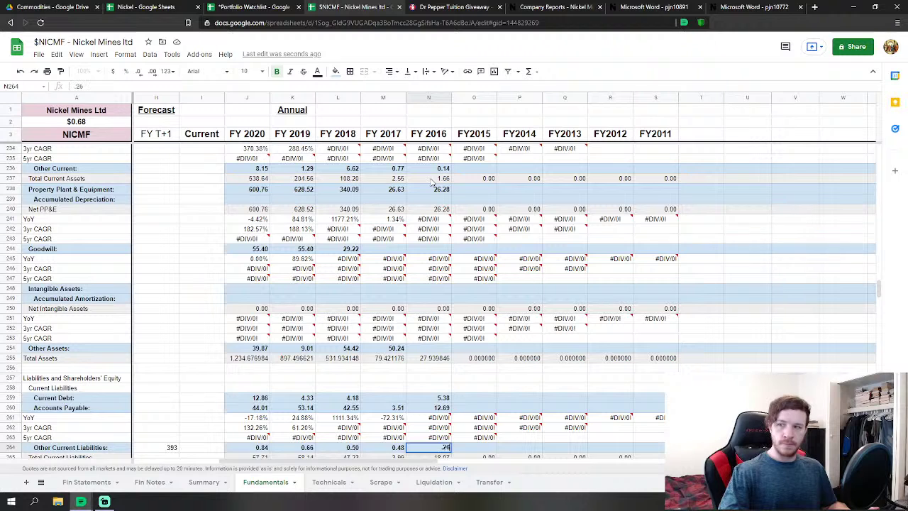
type("89")
key("Return")
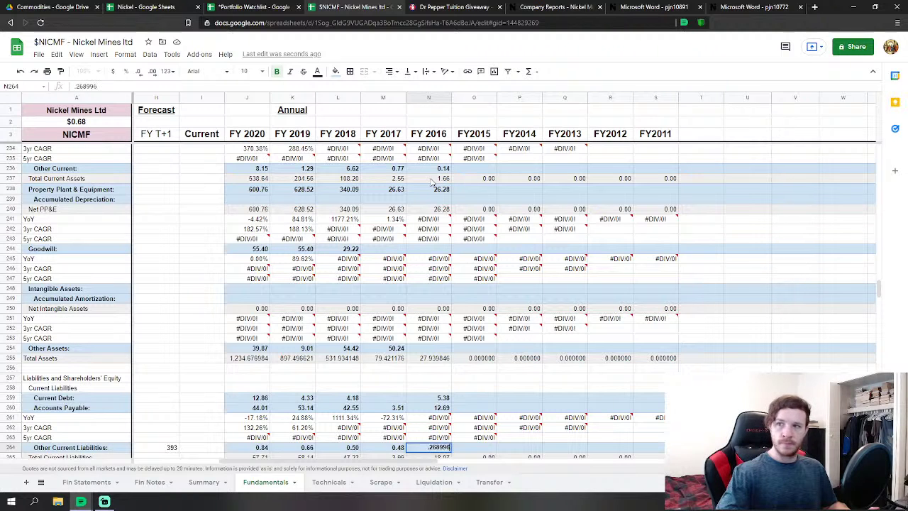
Enter 8.151 as the FY 2016 Long-Term Debt value.
key("Down")
key("Down")
key("Down")
key("Up")
key("Up")
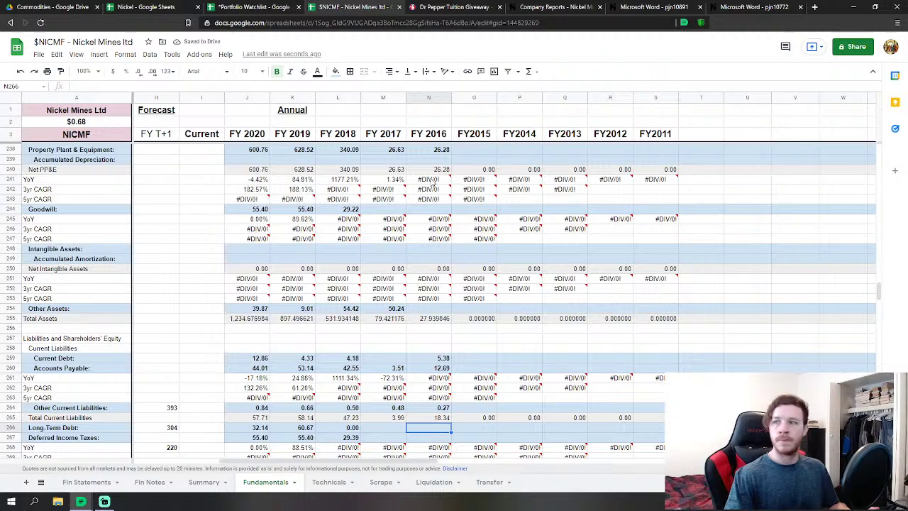
type("8")
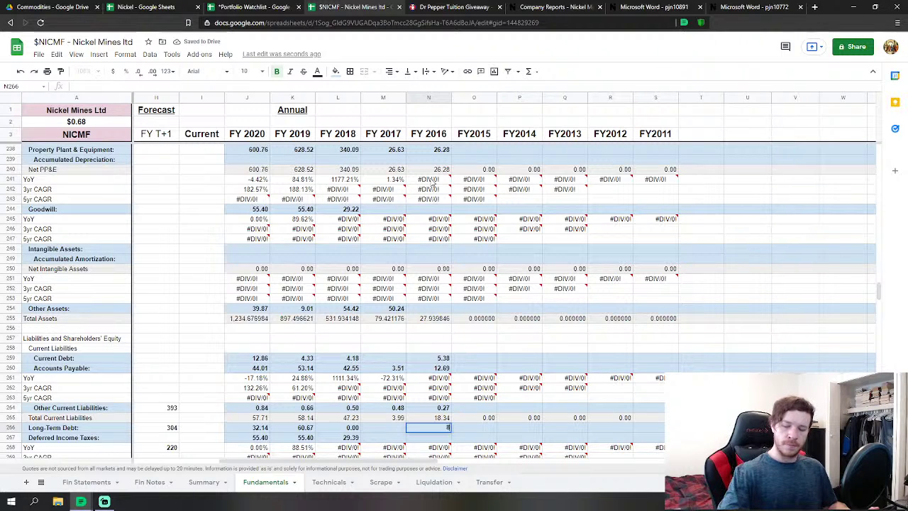
type(".151")
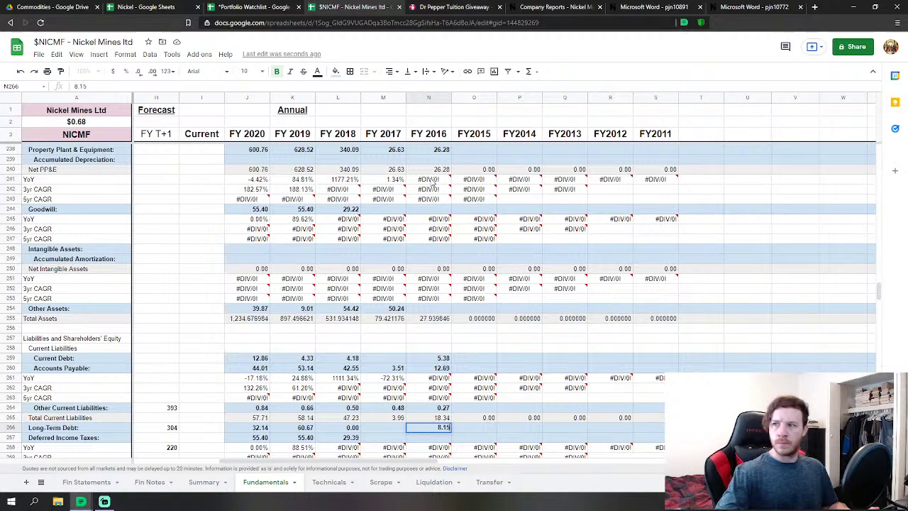
key("Return")
Enter .297066 as the FY 2016 Other Liabilities value.
key("Return")
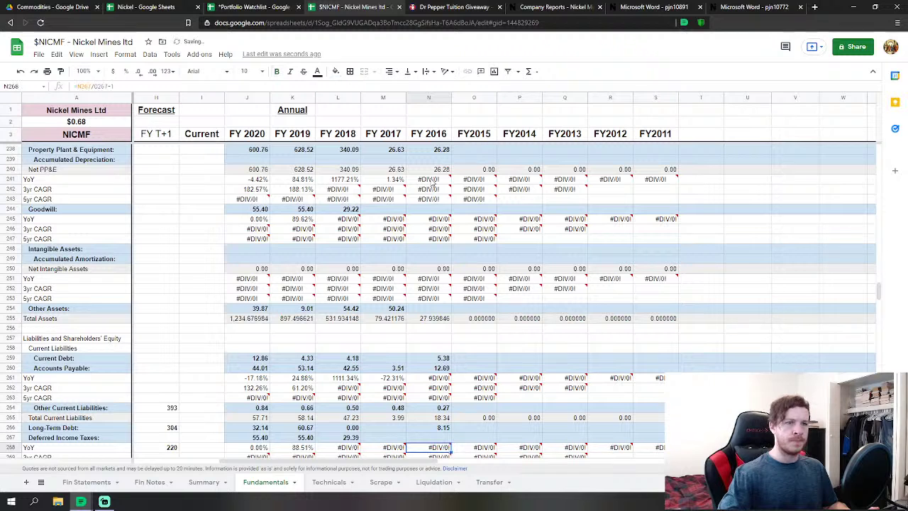
key("Down")
key("Down")
key("Down")
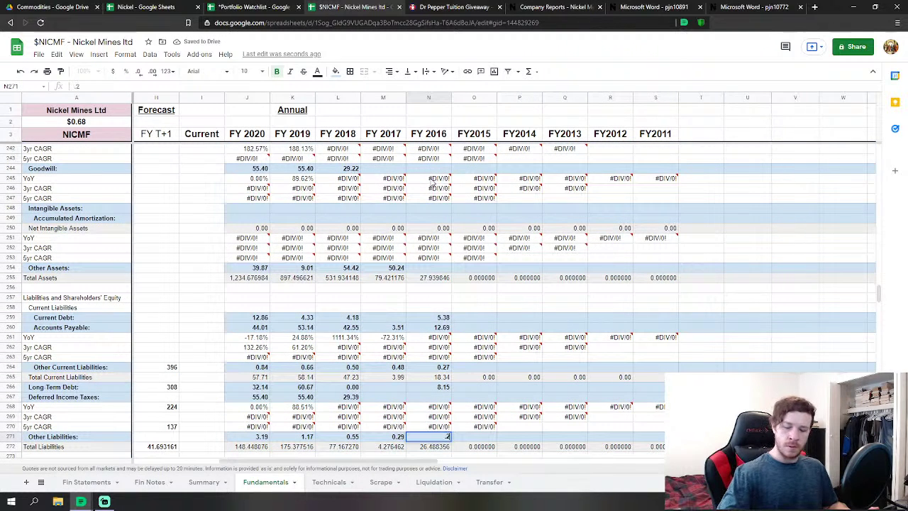
type(".297066")
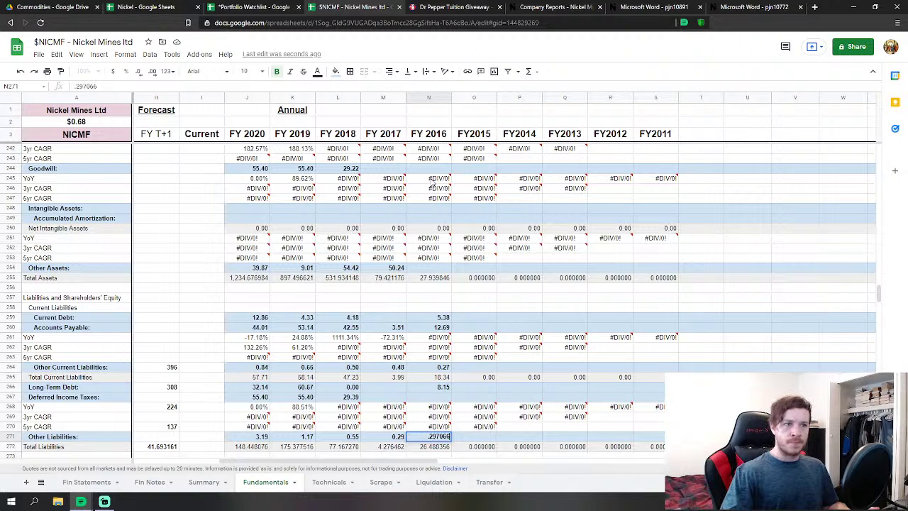
key("Return")
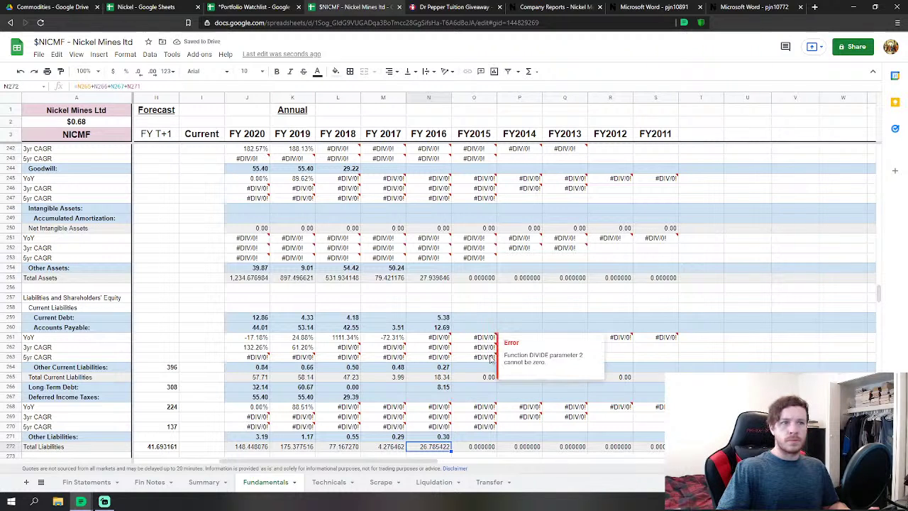
Enter 26.188005 as the FY 2016 Common Stock Class A value under Shareholders' Equity.
scroll(489, 366, "down", 5)
scroll(495, 370, "down", 2)
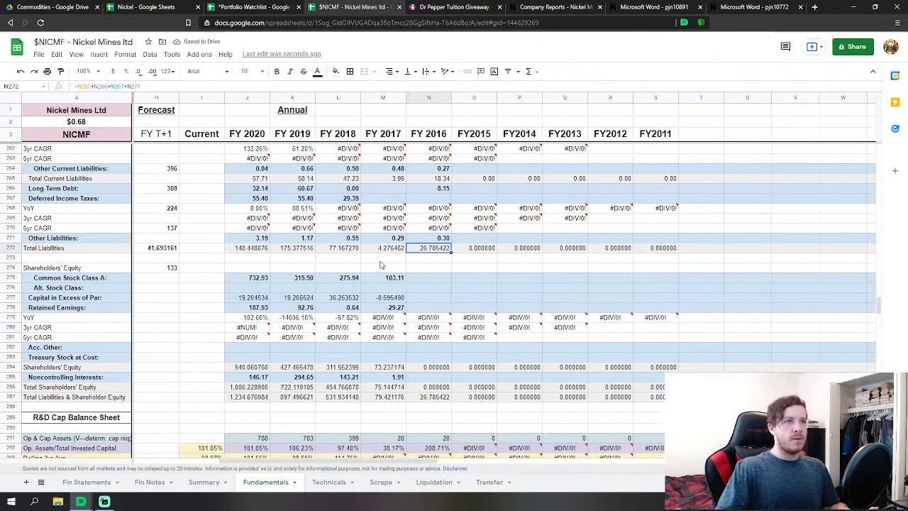
key("Down")
key("Down")
key("Down")
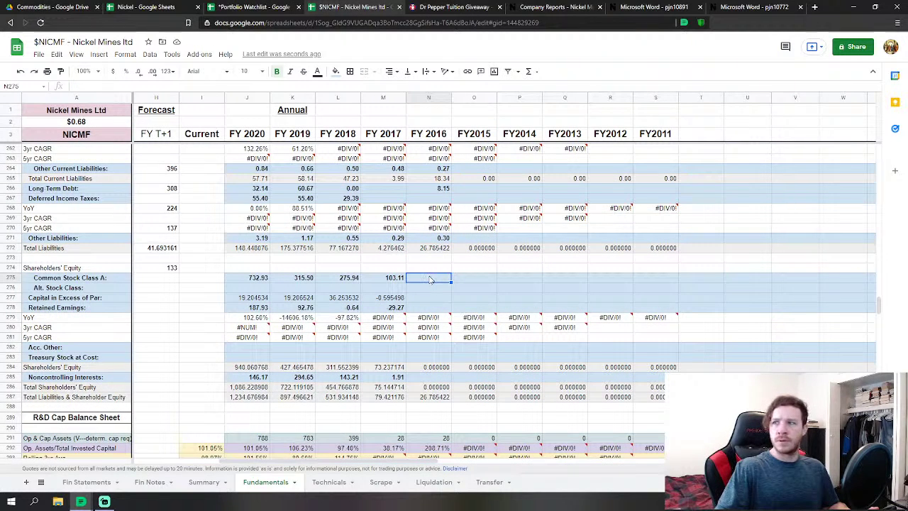
type("26.")
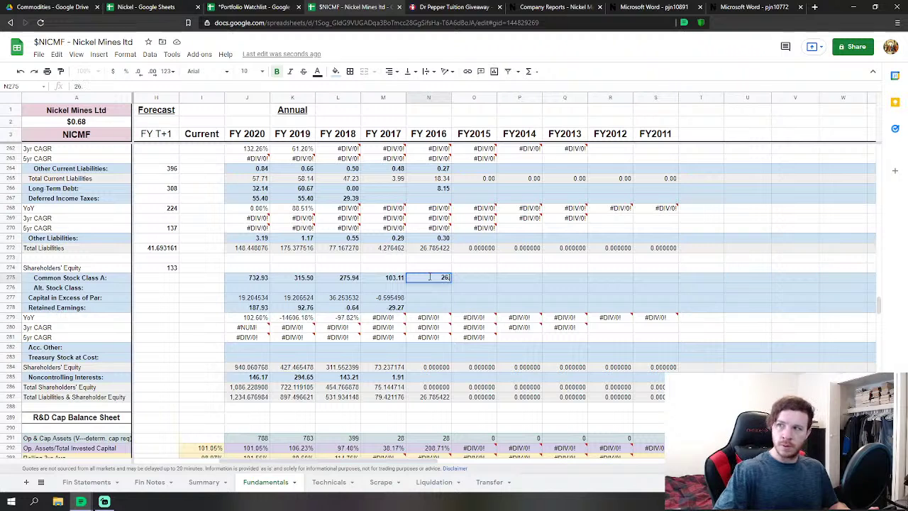
type("188005")
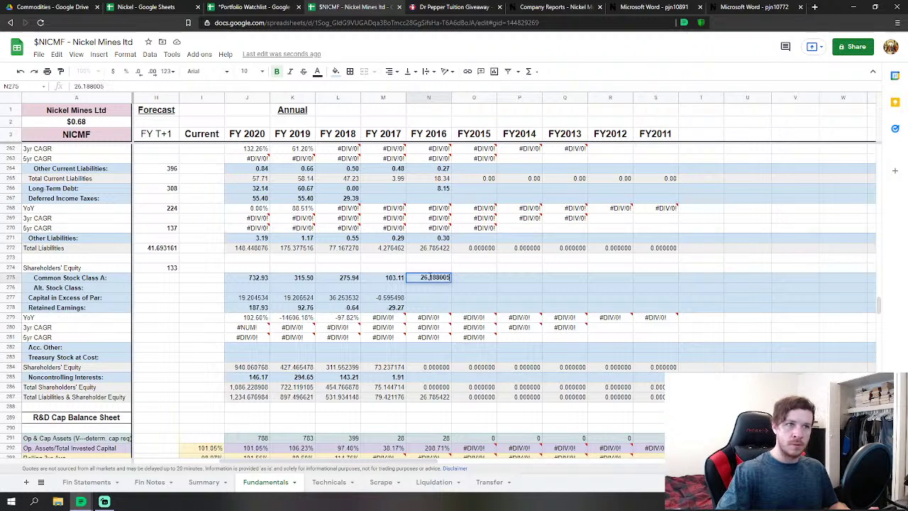
key("Return")
Enter -.595498 as the FY 2016 Capital in Excess of Par value and -25.960930 as the FY 2016 Retained Earnings value.
key("Down")
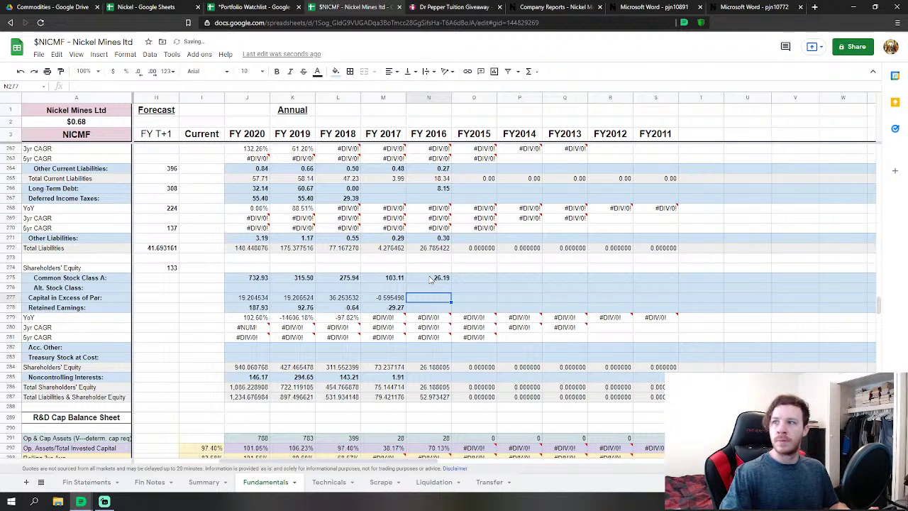
type("-")
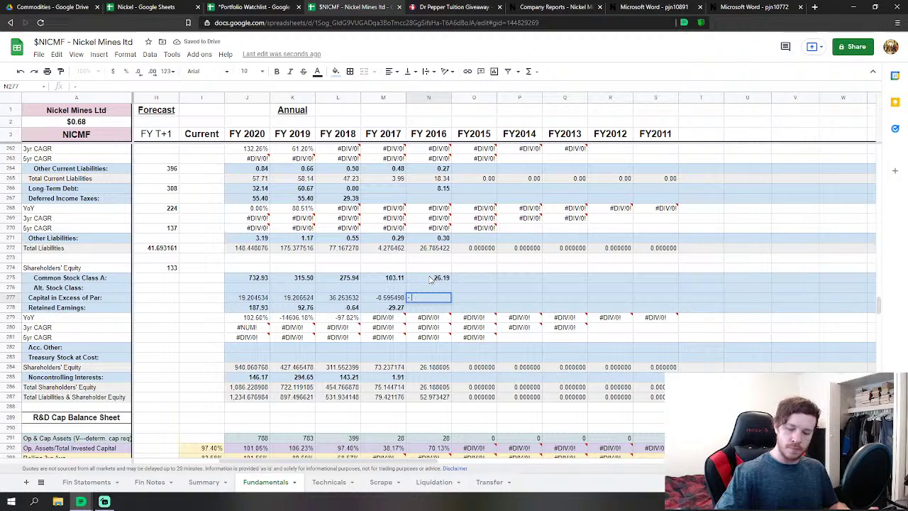
type(".595498")
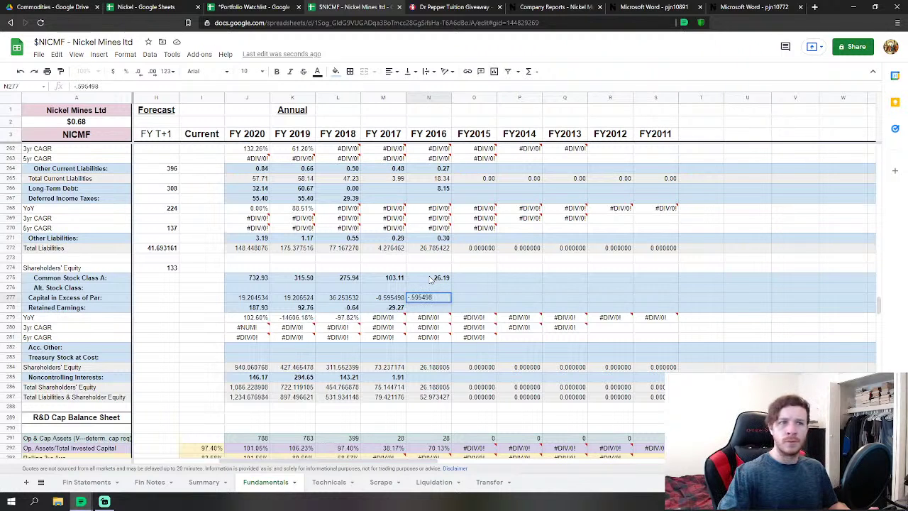
key("Return")
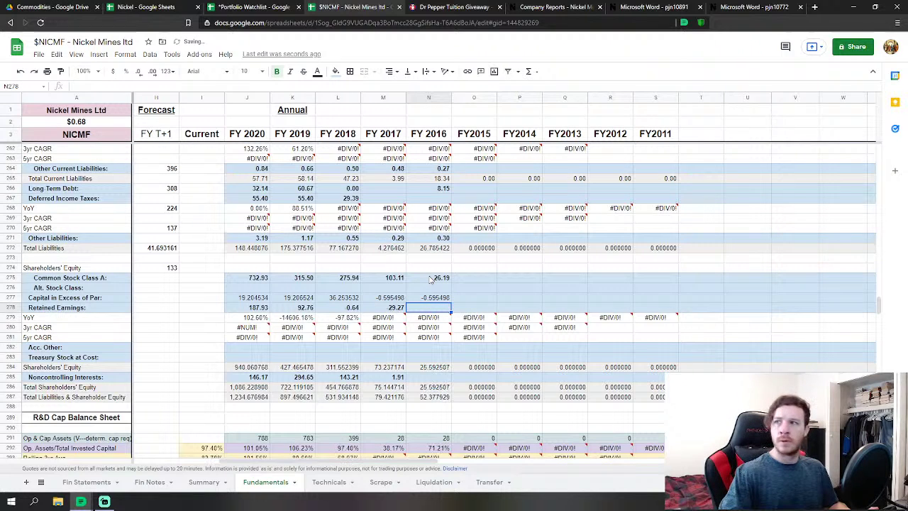
type("-25")
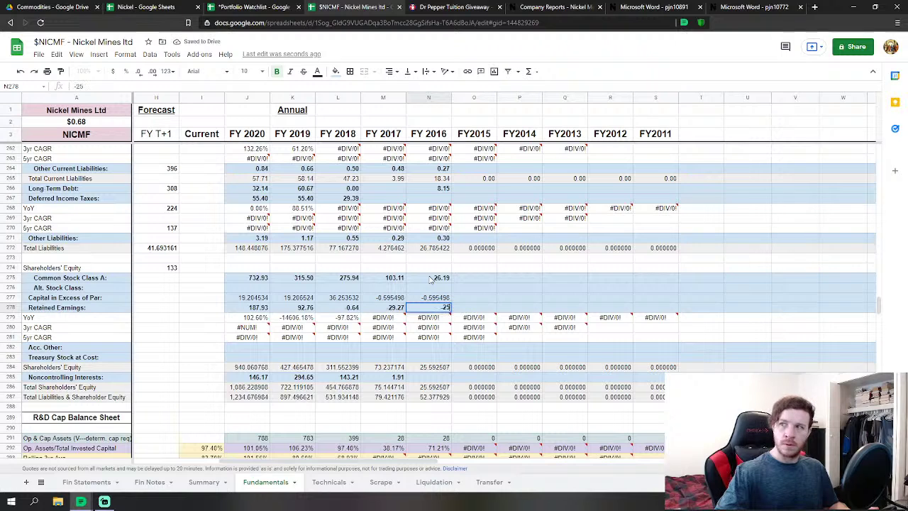
type(".980930")
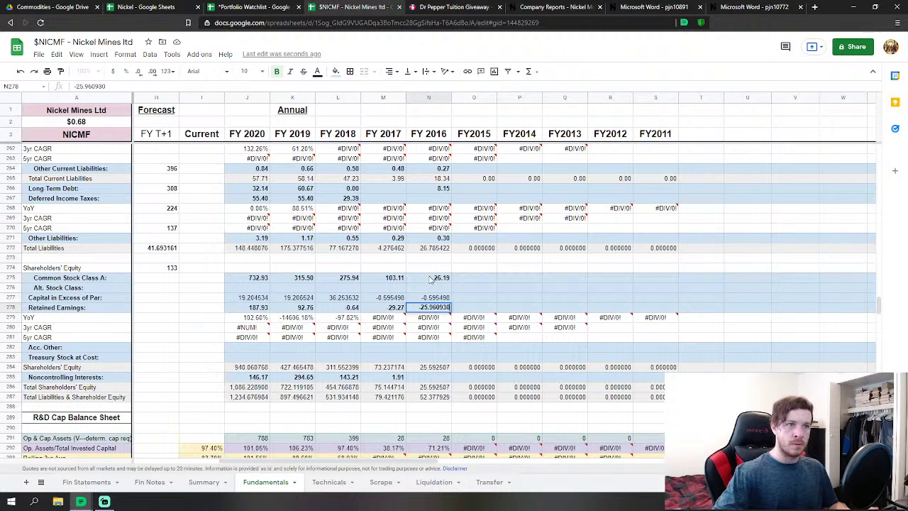
key("Return")
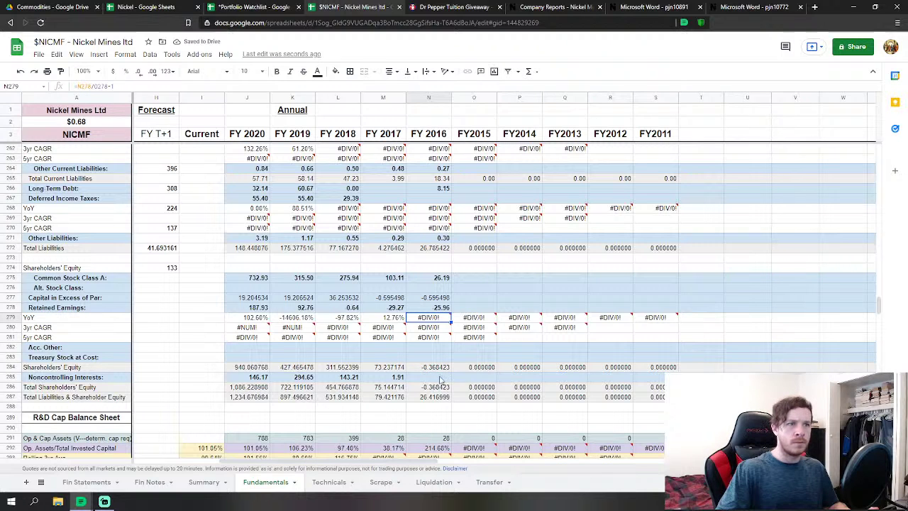
Review the forecast columns beside the balance sheet and the Leverage & Discount section further down the Fundamentals sheet.
left_click(509, 339)
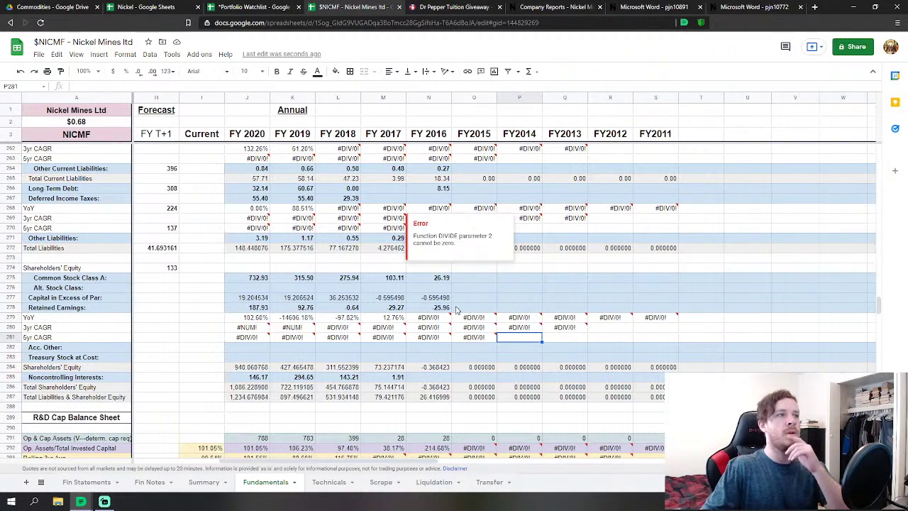
scroll(458, 311, "up", 3)
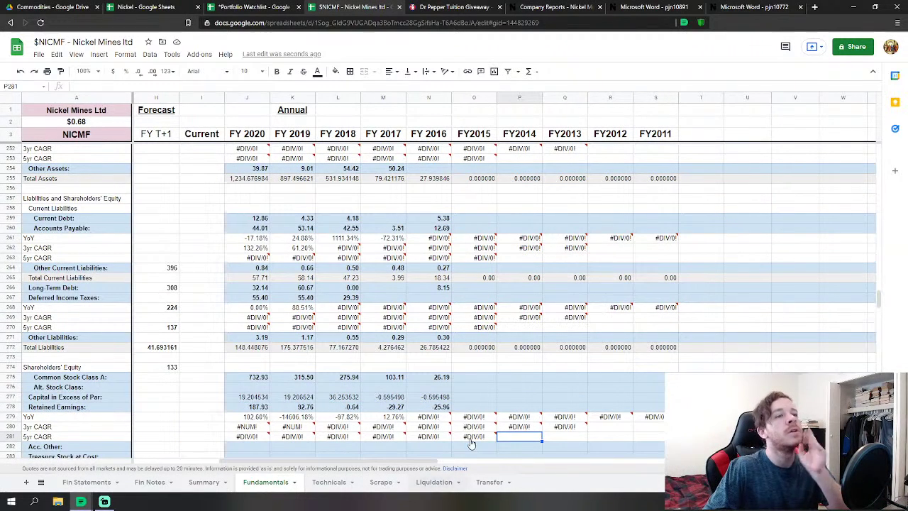
left_click_drag(434, 461, 344, 453)
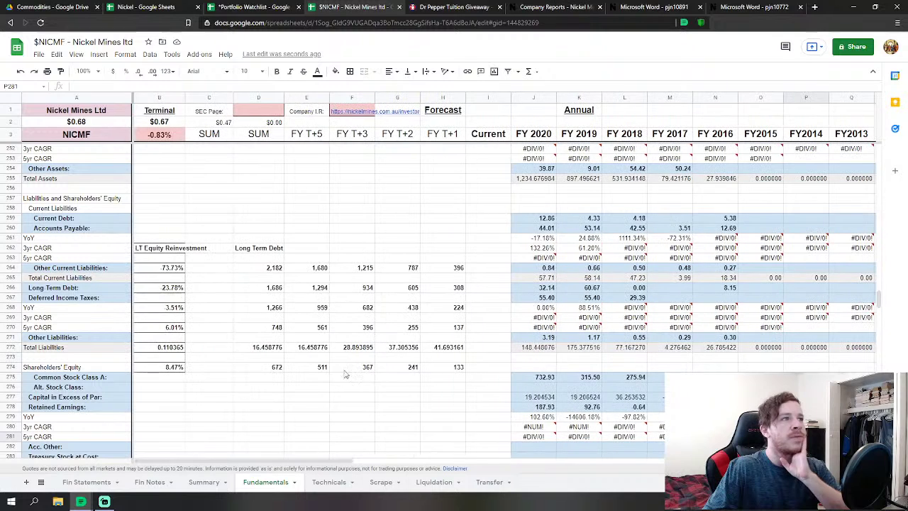
left_click(447, 229)
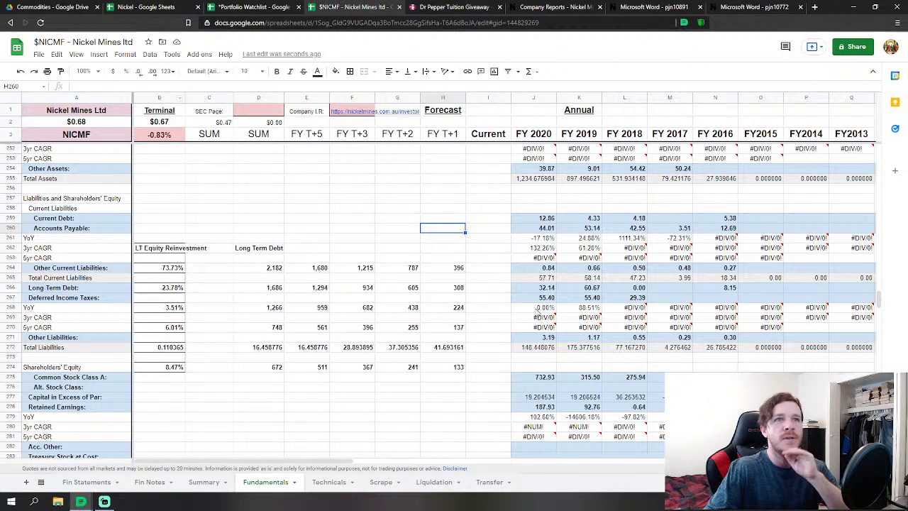
left_click_drag(877, 302, 878, 400)
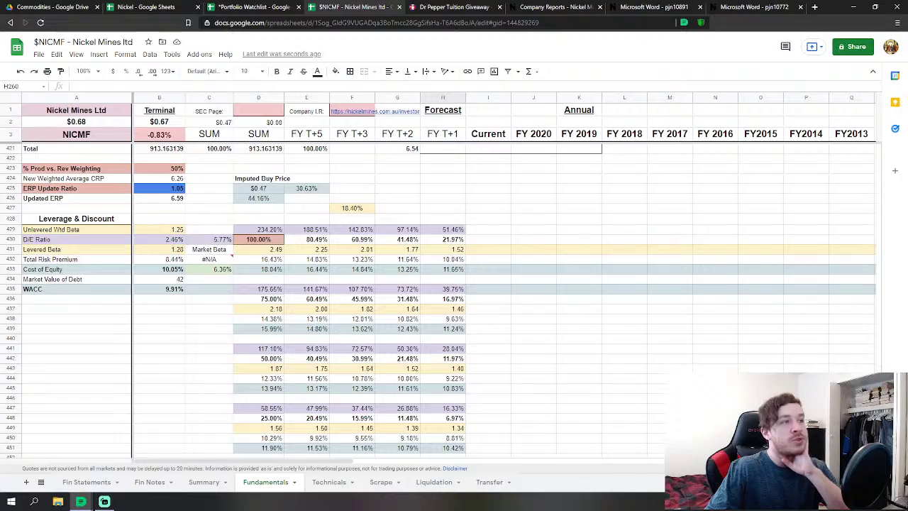
Check the Summary sheet's debt/equity assumptions for each model and return to the Leverage & Discount section of the Fundamentals sheet.
left_click_drag(877, 401, 823, 418)
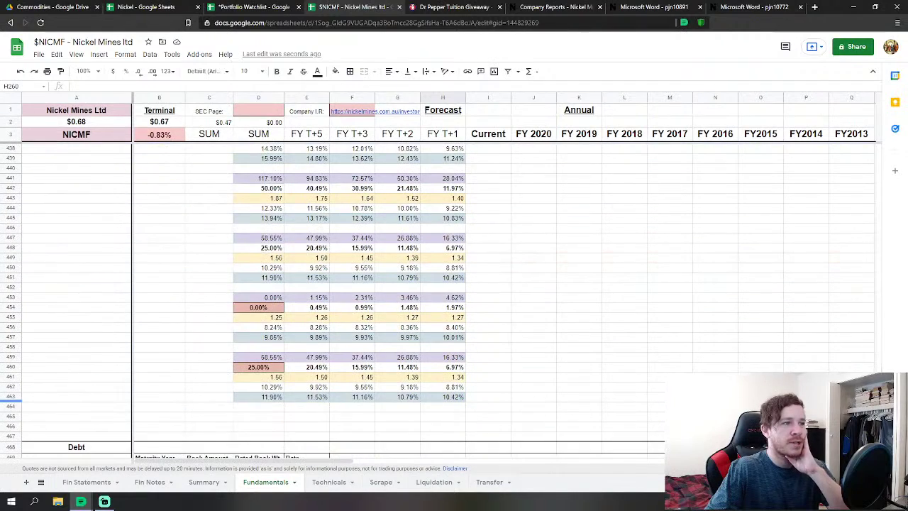
left_click(204, 482)
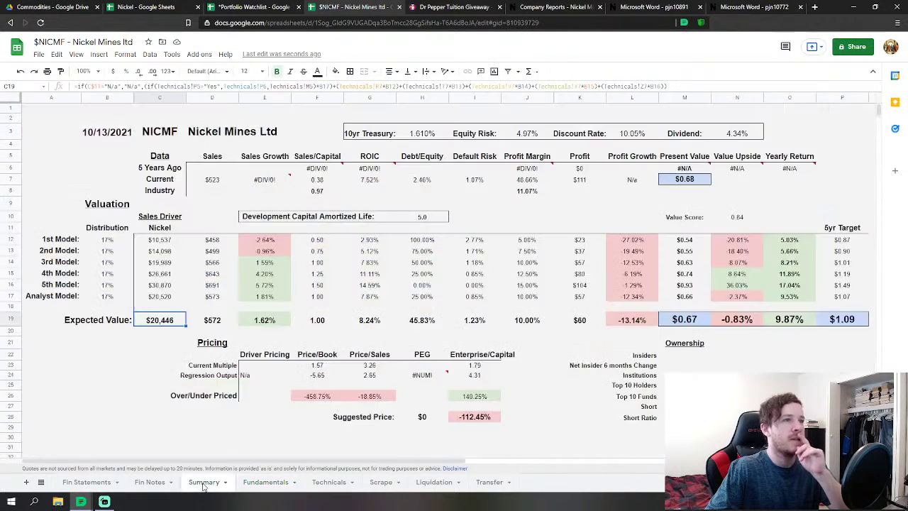
left_click(267, 484)
left_click(670, 253)
scroll(560, 304, "up", 5)
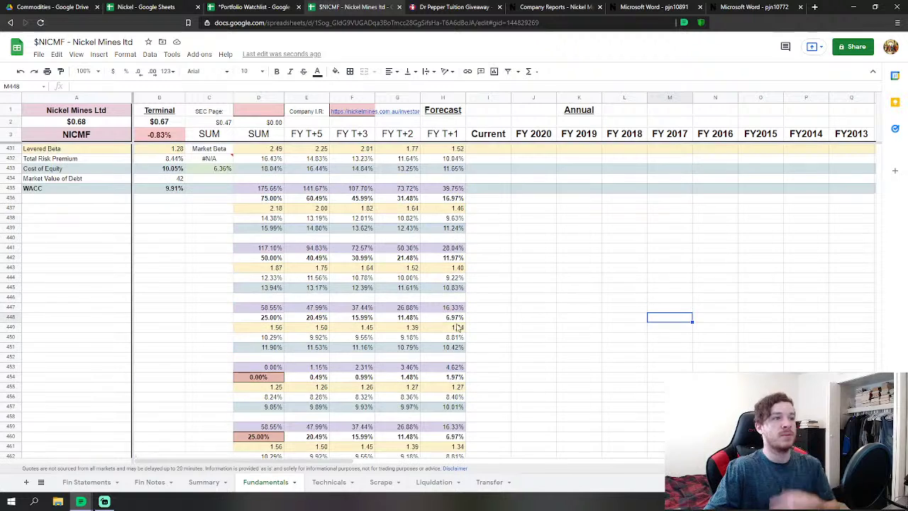
scroll(424, 328, "up", 2)
left_click(250, 261)
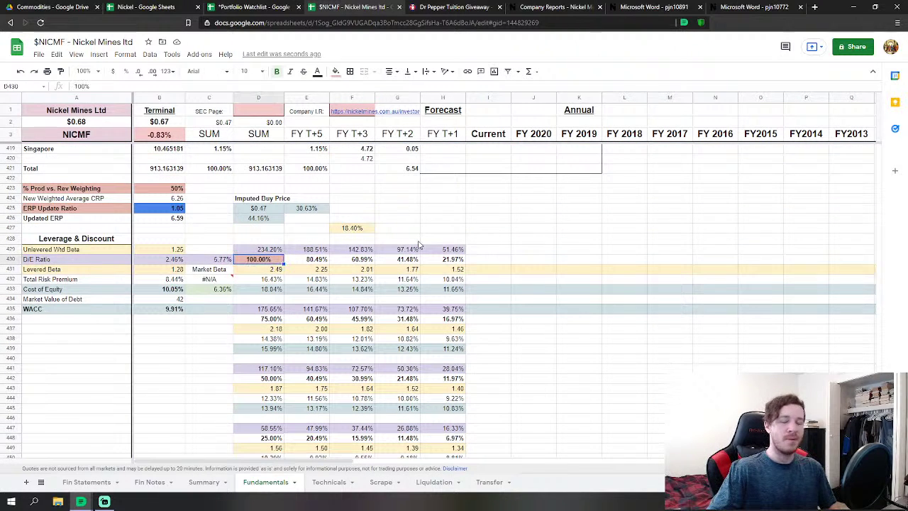
type("10")
key("Return")
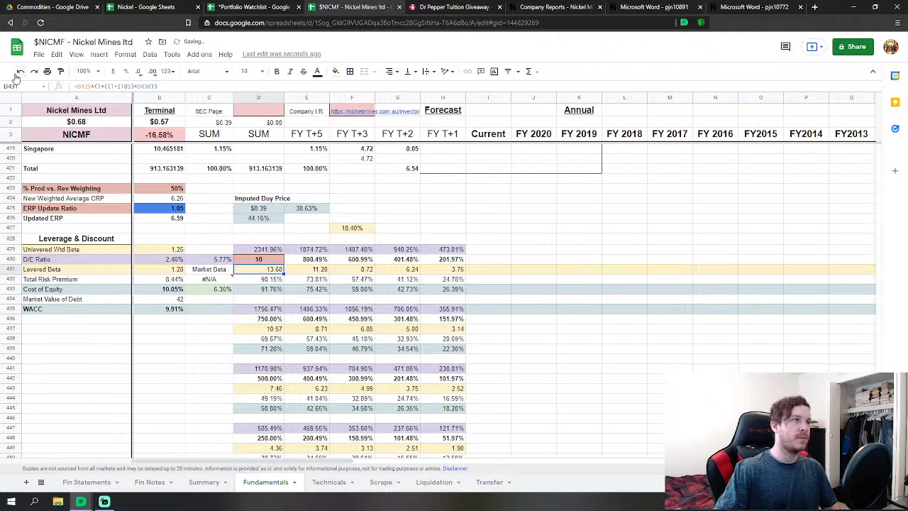
key("ctrl+z")
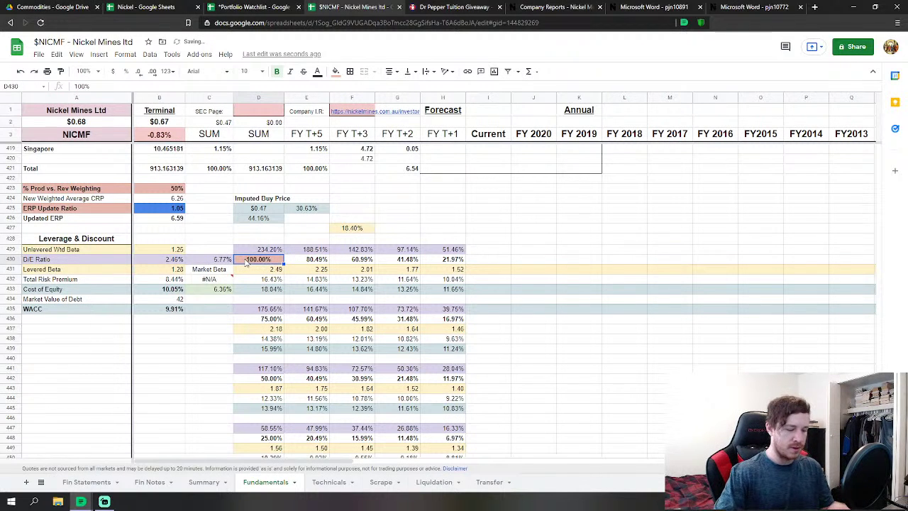
Set the first model's D/E Ratio assumption in the Leverage & Discount section to 10%.
type("10")
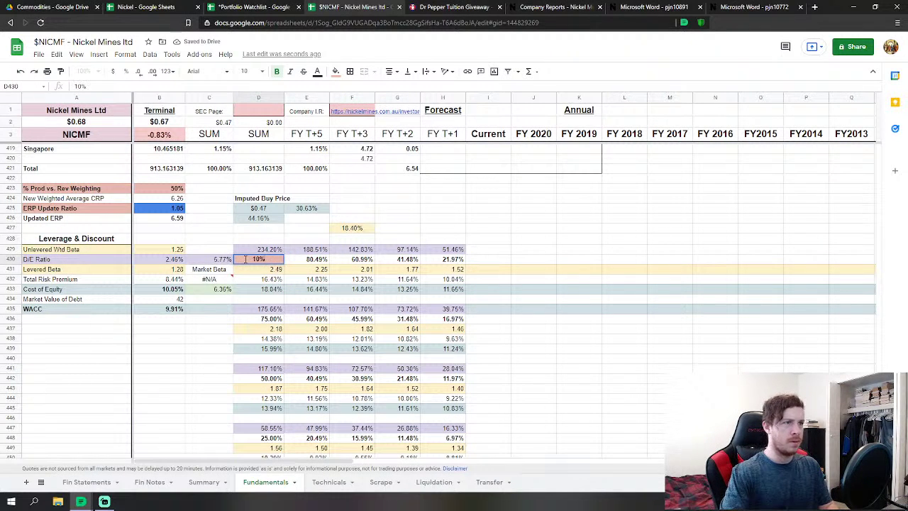
key("Return")
scroll(376, 259, "down", 2)
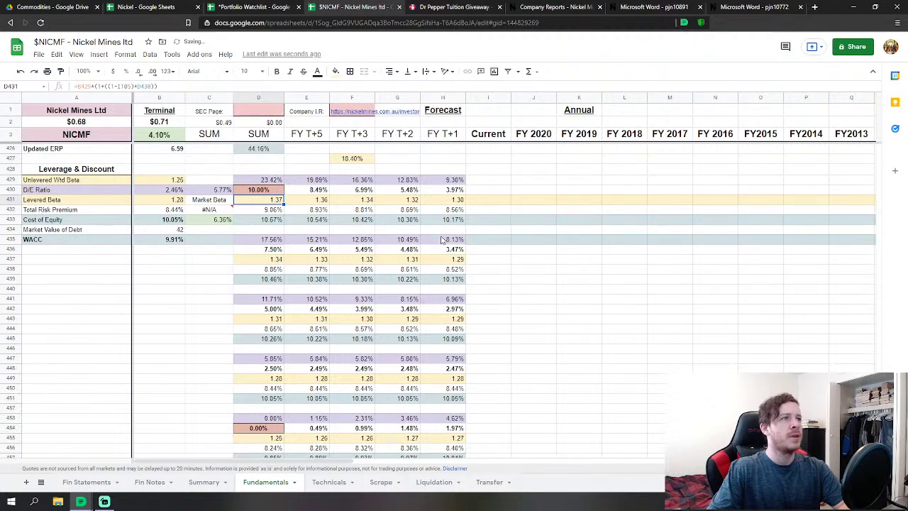
left_click(589, 277)
scroll(589, 277, "down", 2)
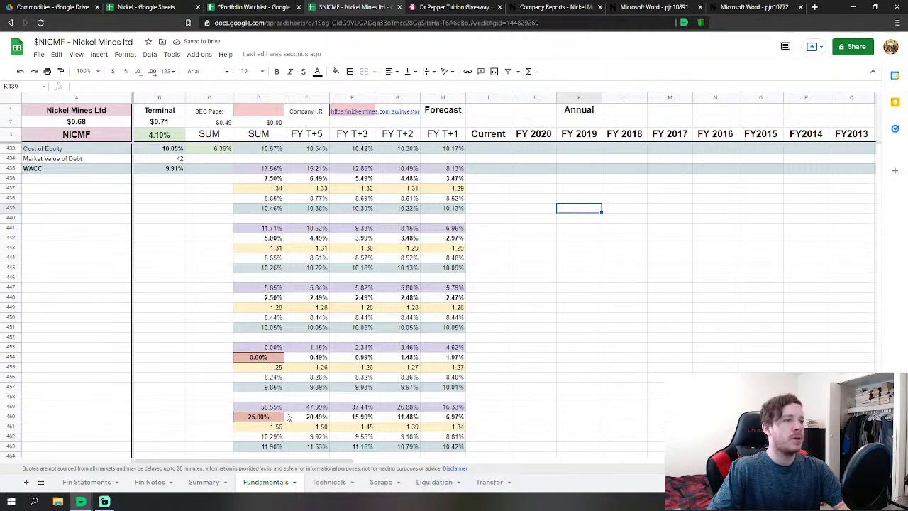
left_click(259, 417)
key("BackSpace")
key("Return")
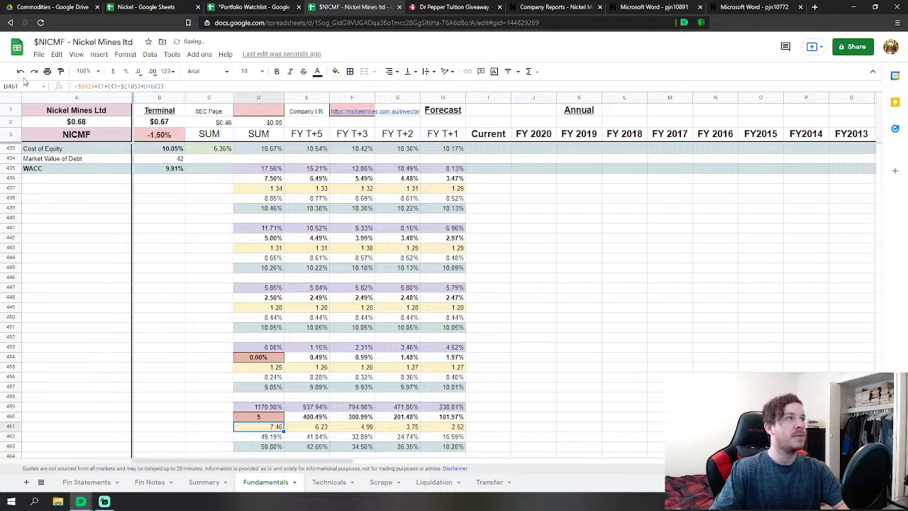
key("ctrl+z")
left_click(397, 288)
left_click(651, 238)
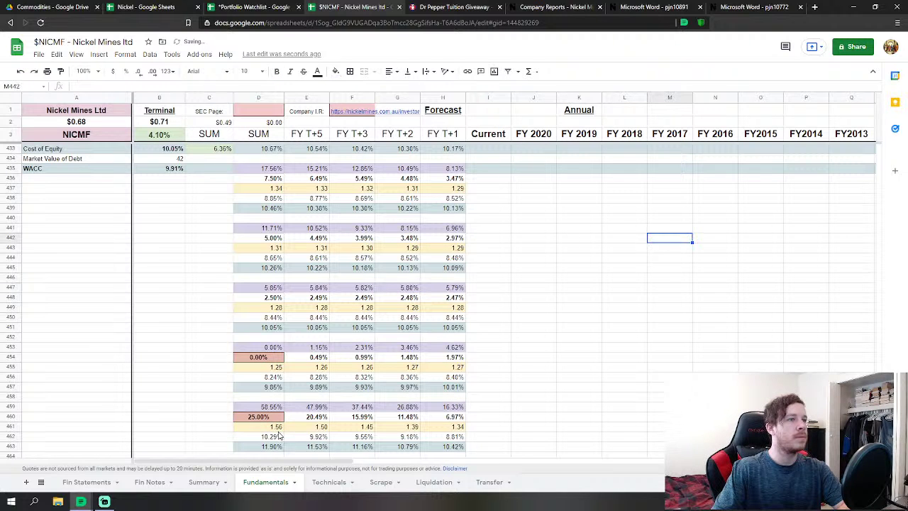
Set the D/E Ratio assumption of the last model block, in D460, to 5%.
left_click(261, 418)
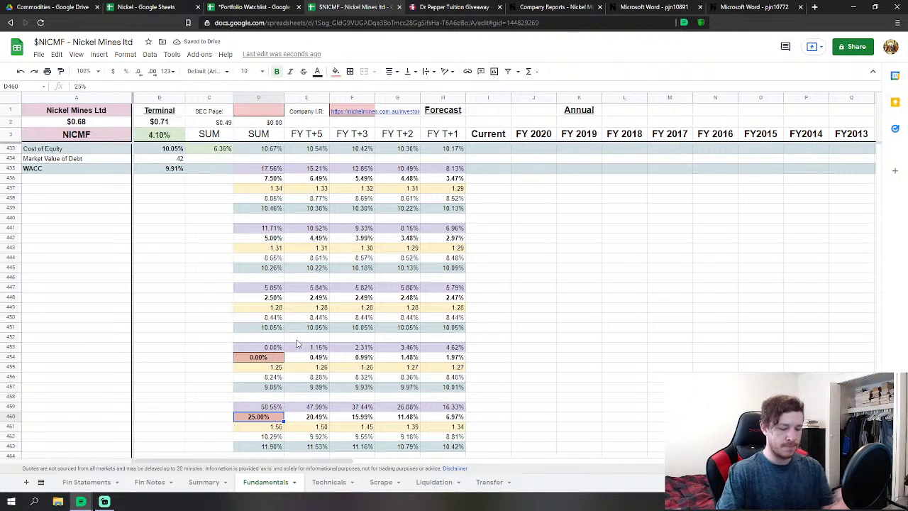
type("5")
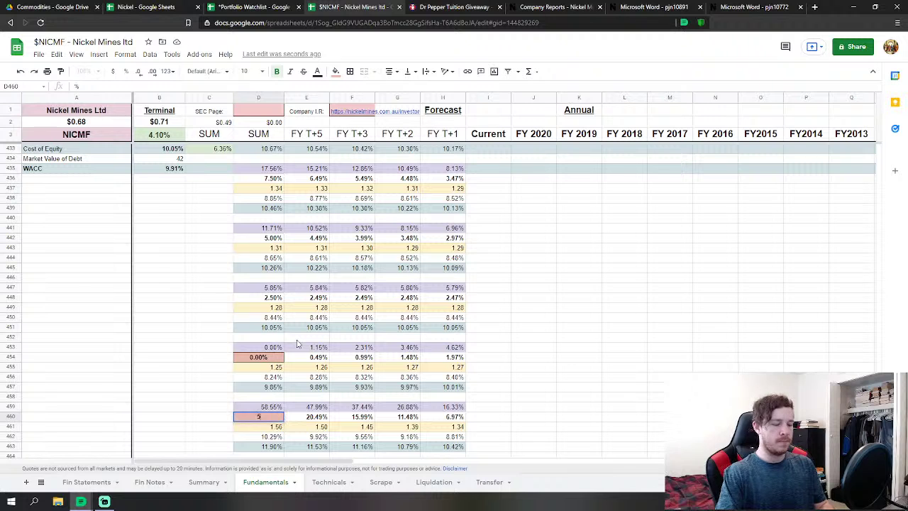
key("Return")
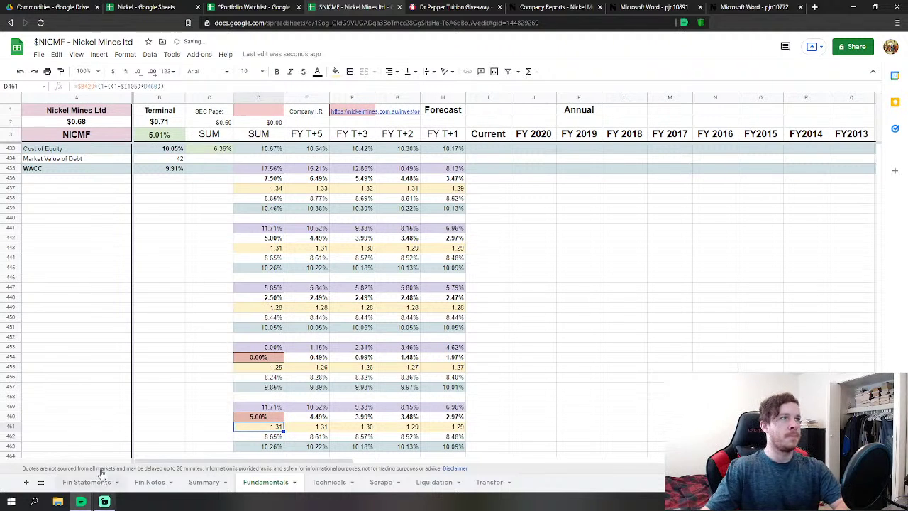
Review the debt/equity and value results on the Summary sheet, and the Leverage & Discount and Debt sections of the Fundamentals sheet.
left_click(204, 483)
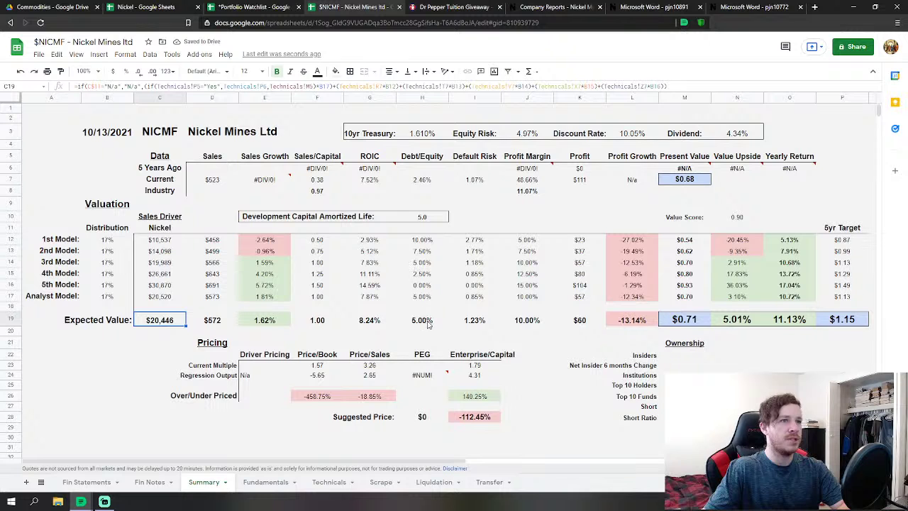
left_click(264, 483)
scroll(305, 309, "down", 5)
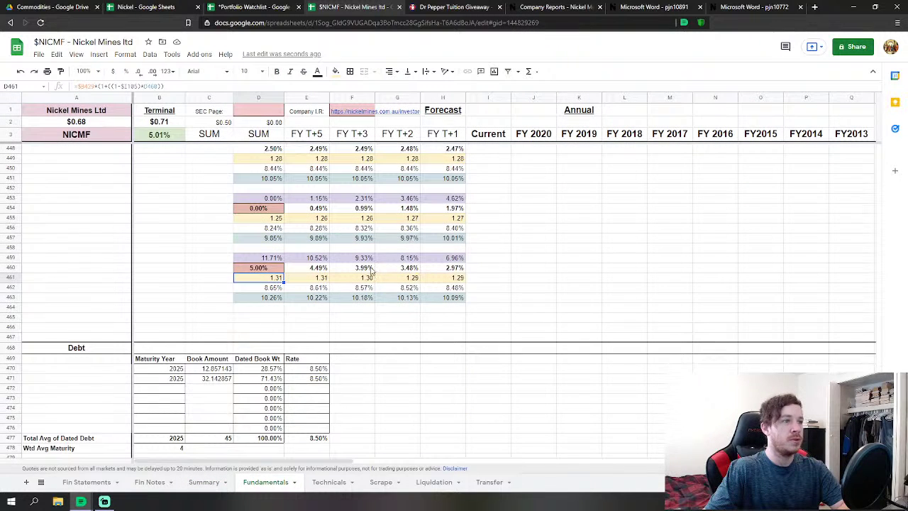
scroll(425, 259, "up", 10)
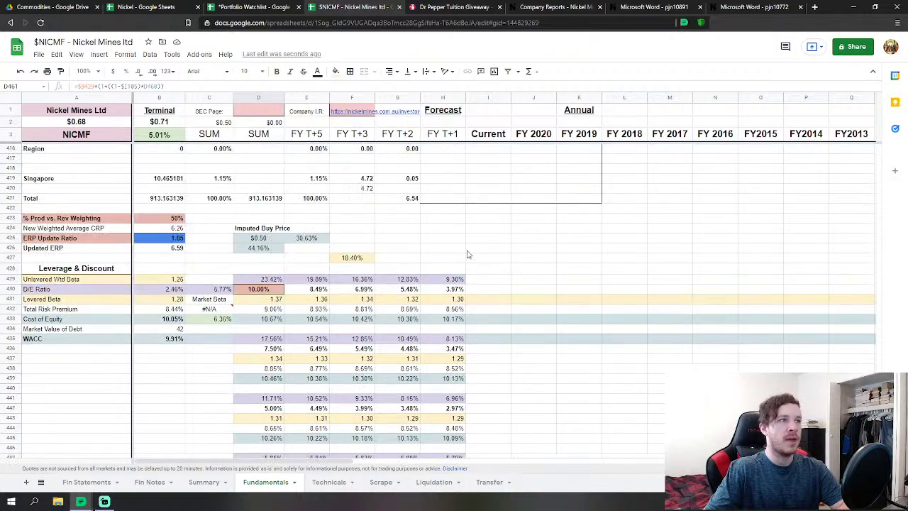
scroll(749, 280, "down", 13)
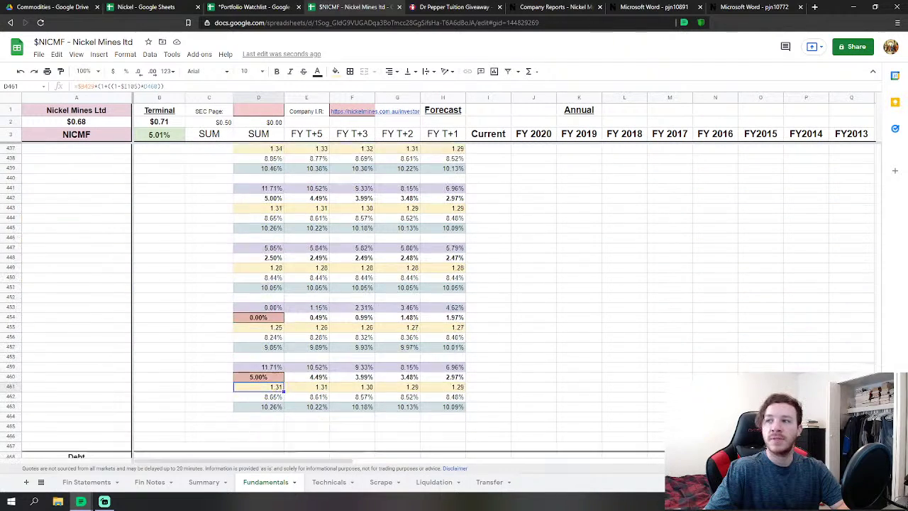
scroll(454, 298, "up", 12)
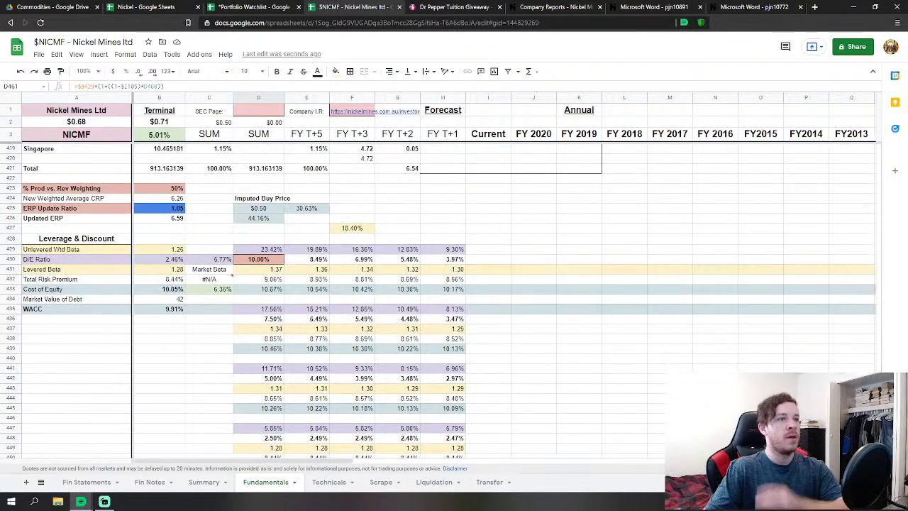
left_click(596, 339)
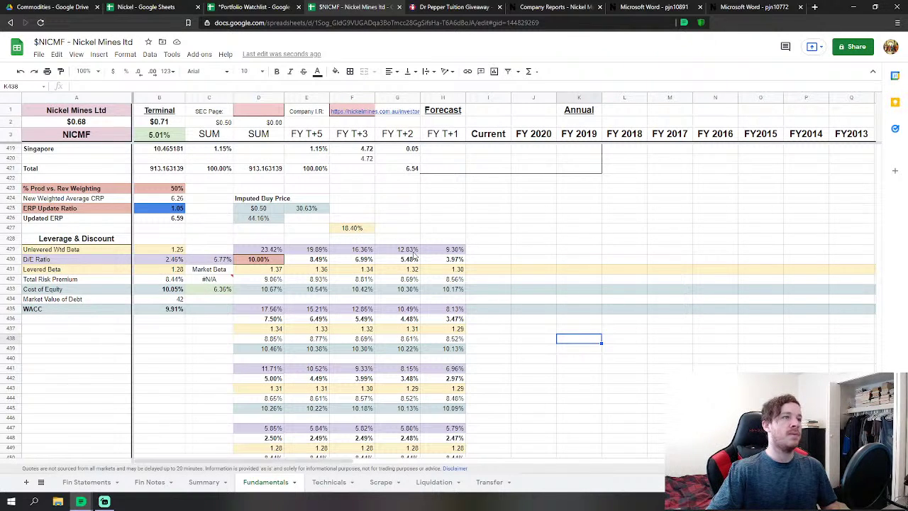
scroll(424, 260, "up", 1)
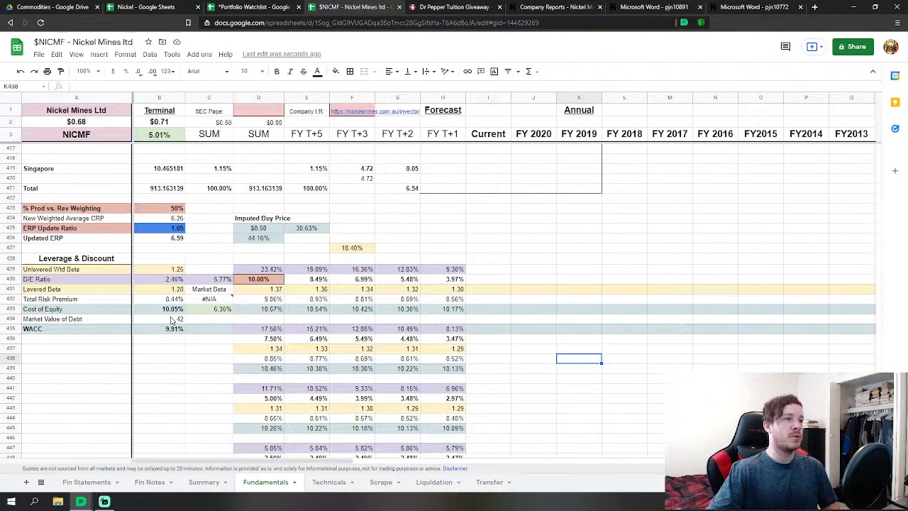
scroll(511, 317, "down", 12)
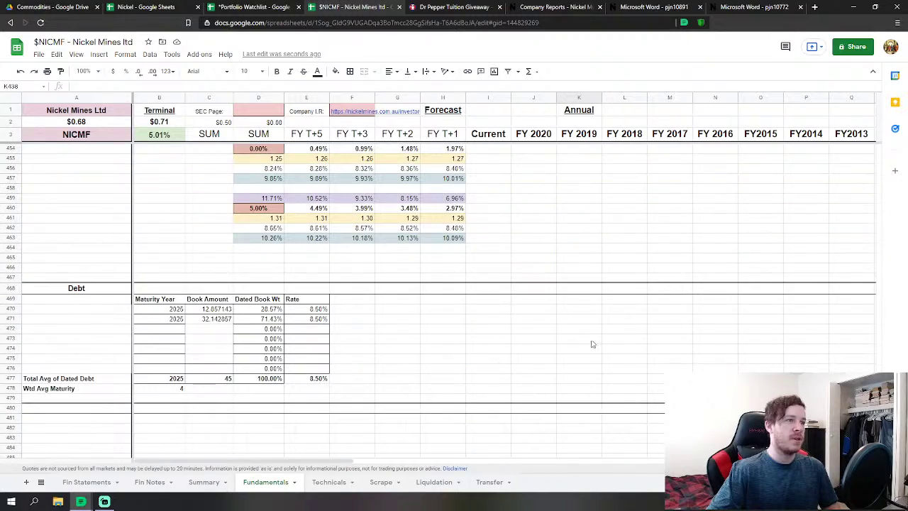
Examine the Current interest expense figures and the averaging period used for the Corrected Effective Tax Rate on the Fundamentals sheet.
left_click_drag(878, 420, 867, 181)
scroll(702, 228, "up", 1)
left_click(396, 218)
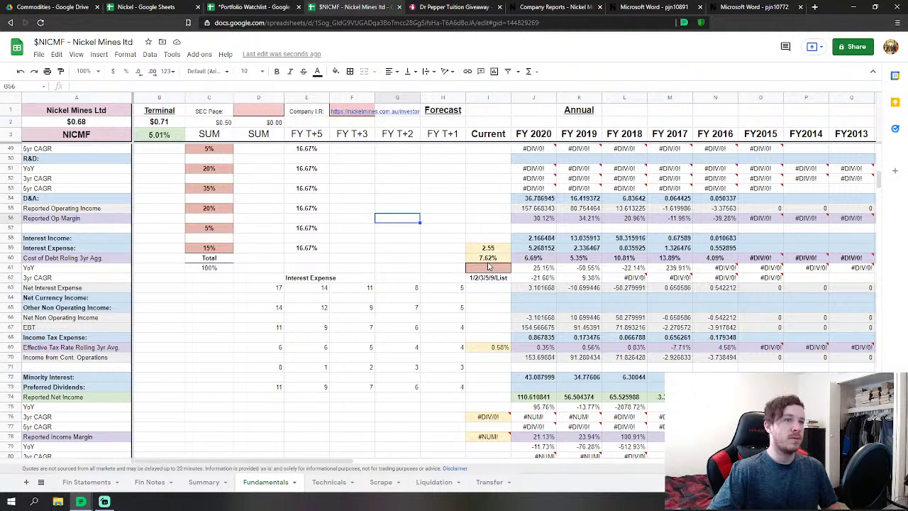
scroll(460, 301, "down", 5)
scroll(415, 307, "down", 9)
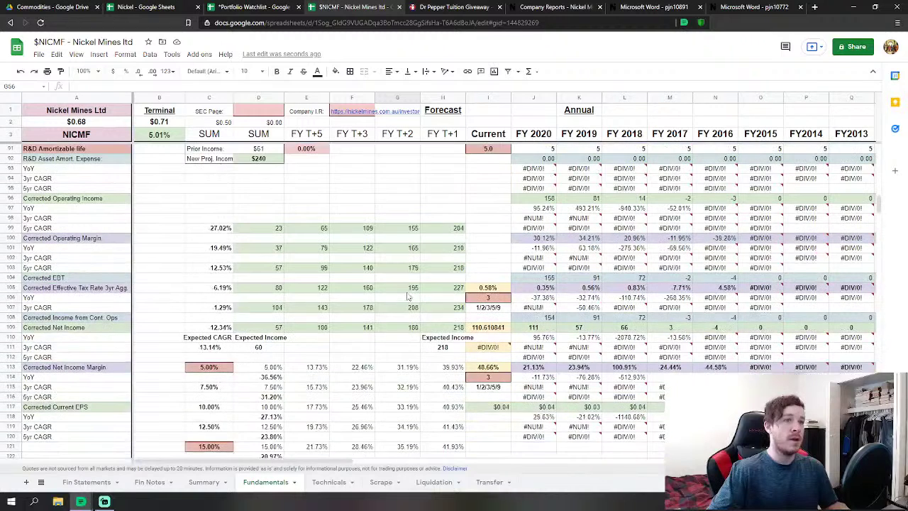
left_click(489, 298)
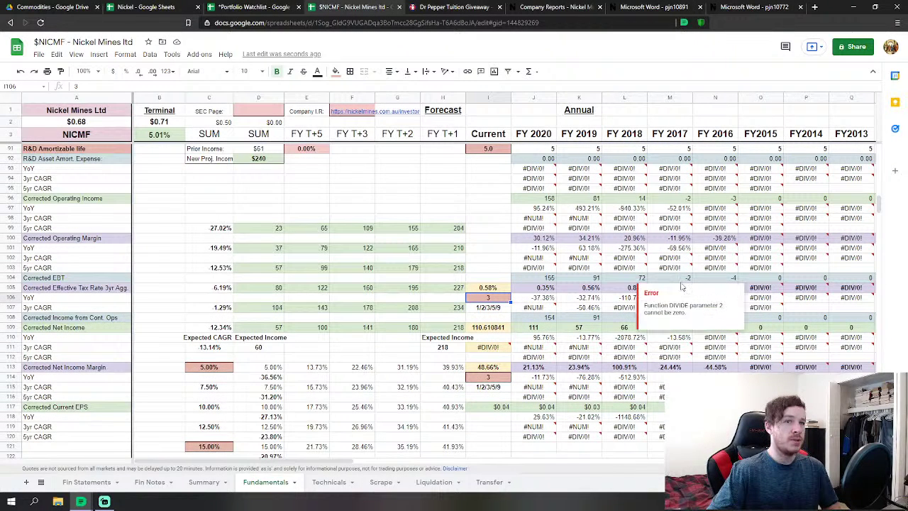
Try multiplying the Current Corrected Effective Tax Rate formula by 10, and undo the change.
left_click(496, 287)
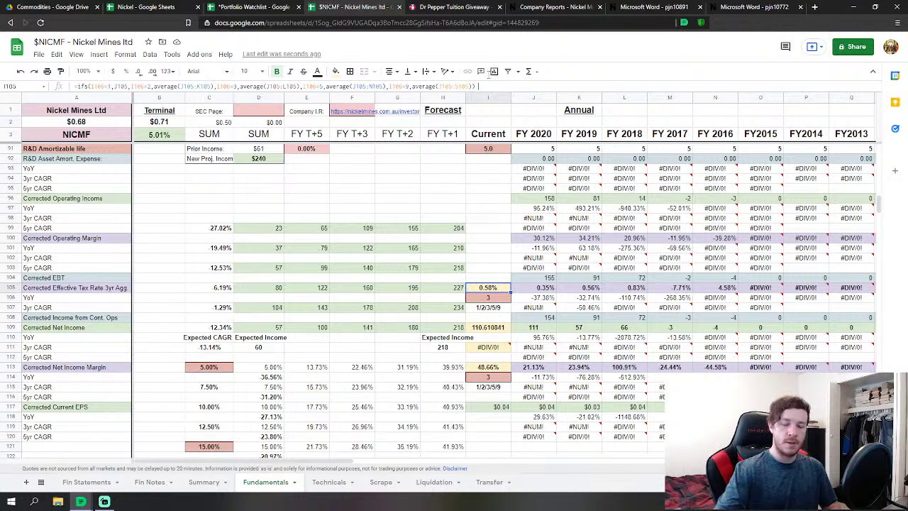
left_click(488, 82)
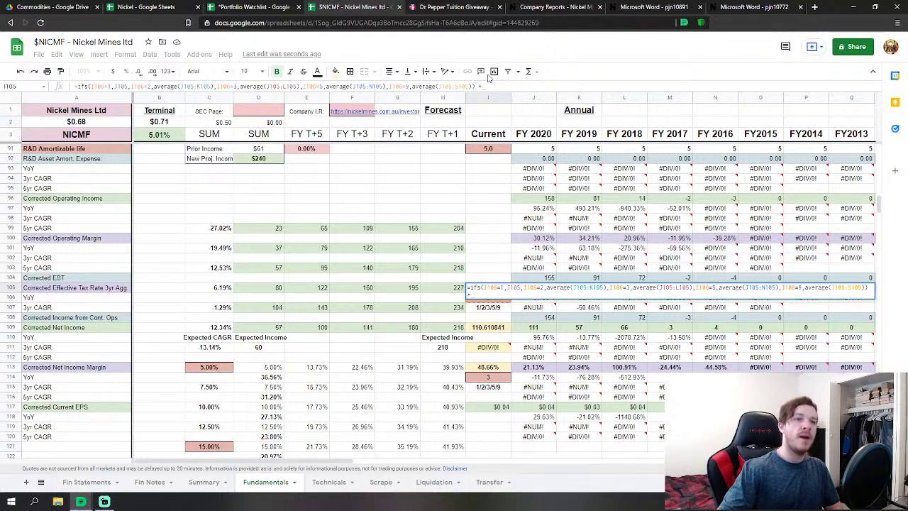
key("Return")
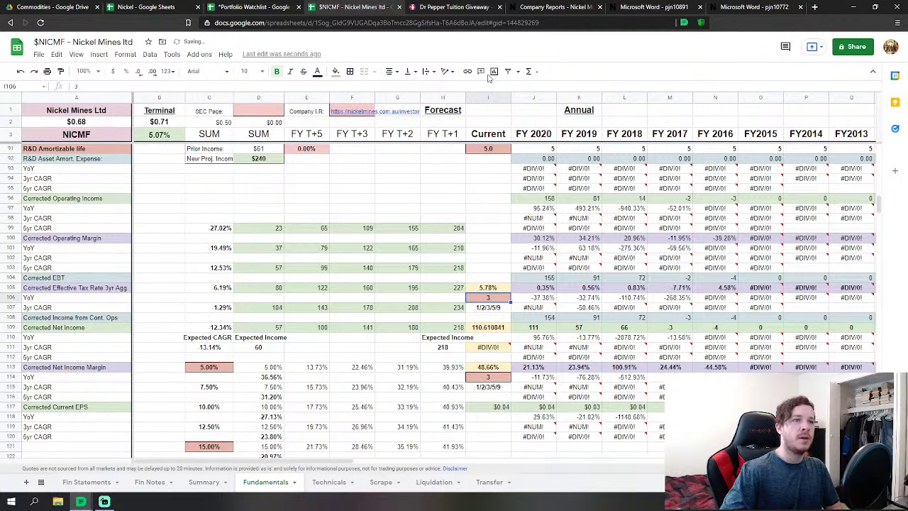
left_click(22, 72)
left_click(32, 73)
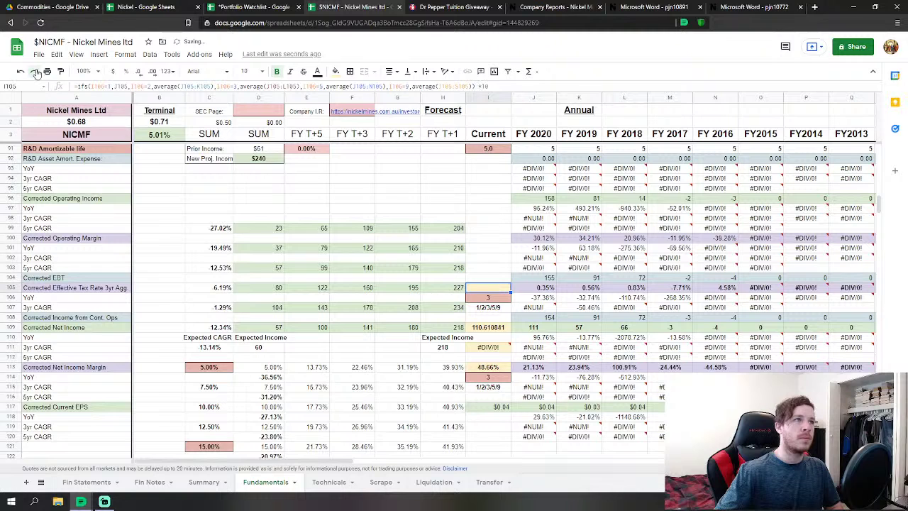
left_click(21, 72)
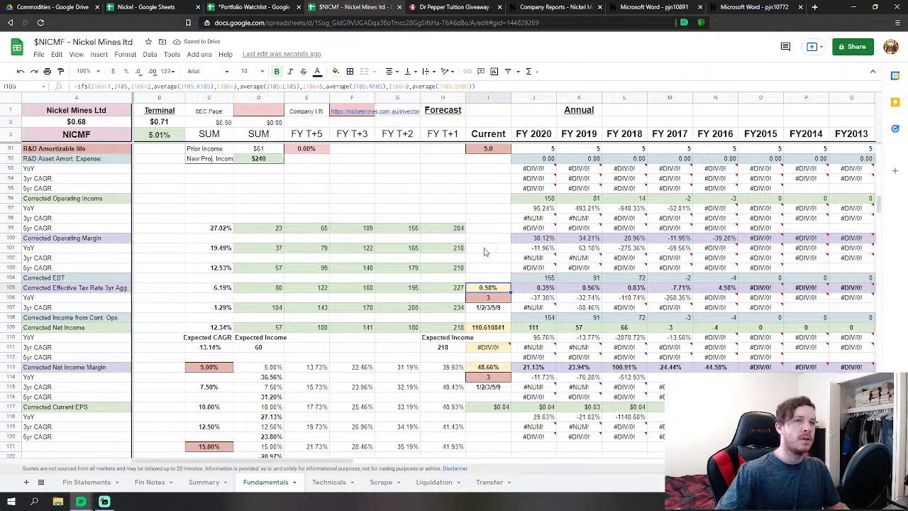
Append a multiplier to the Current Corrected Effective Tax Rate formula in I105 that brings the rate to 11.55%.
key("F2")
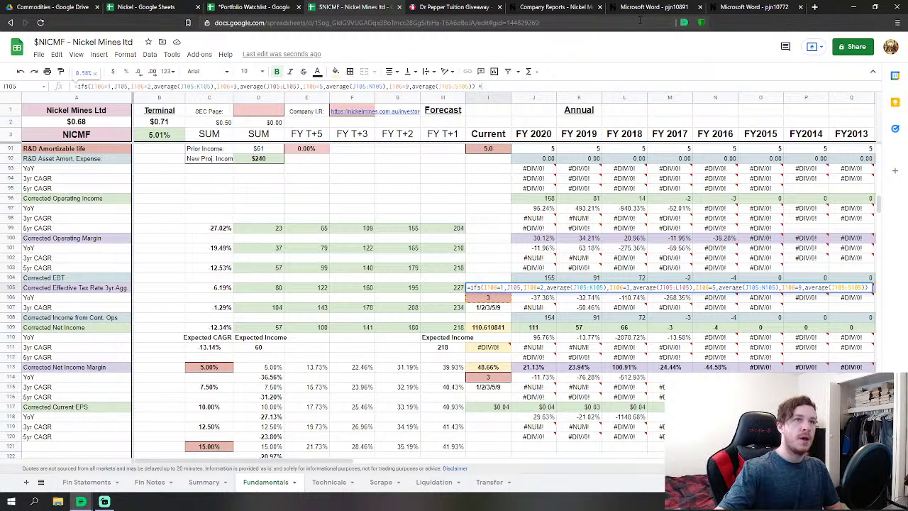
key("Return")
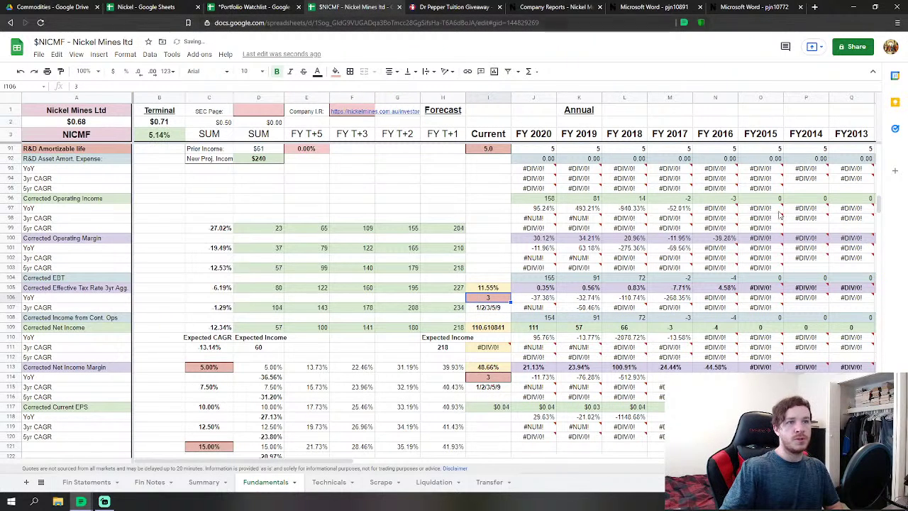
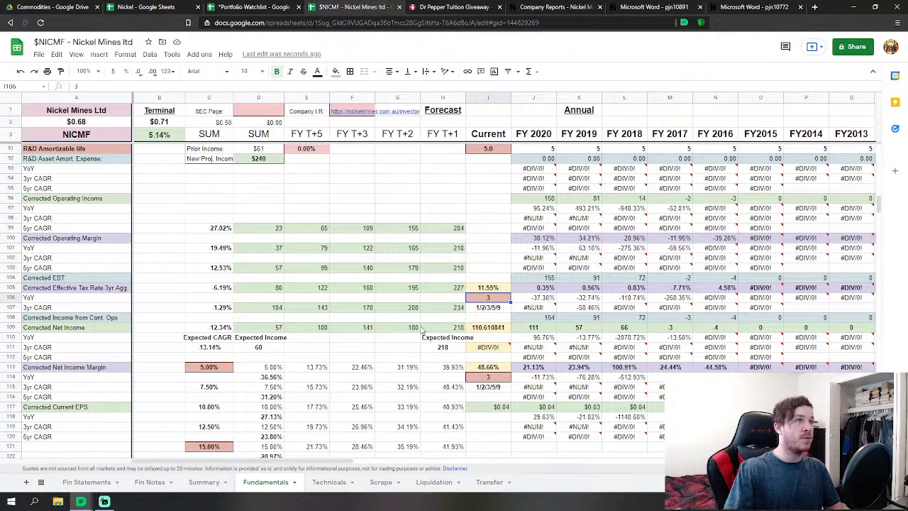
left_click(488, 254)
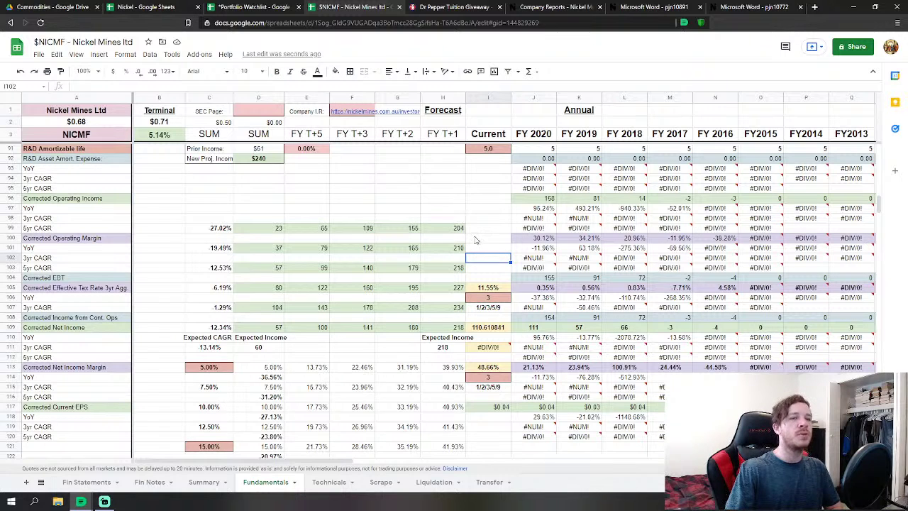
left_click(417, 269)
scroll(376, 296, "down", 6)
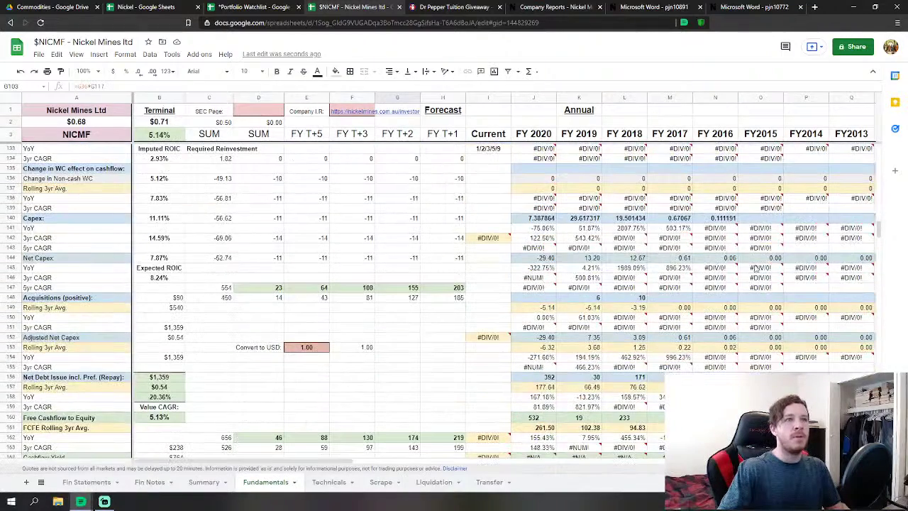
Try a 5-year averaging period for the Current Sales/Capital Ratio in I351, and undo the change.
left_click(457, 259)
scroll(665, 278, "down", 2)
left_click_drag(876, 237, 853, 347)
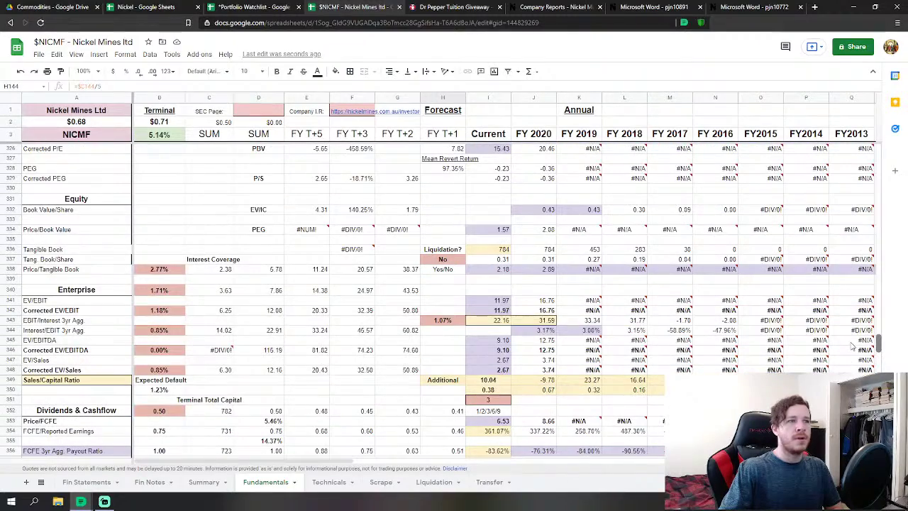
scroll(851, 349, "down", 3)
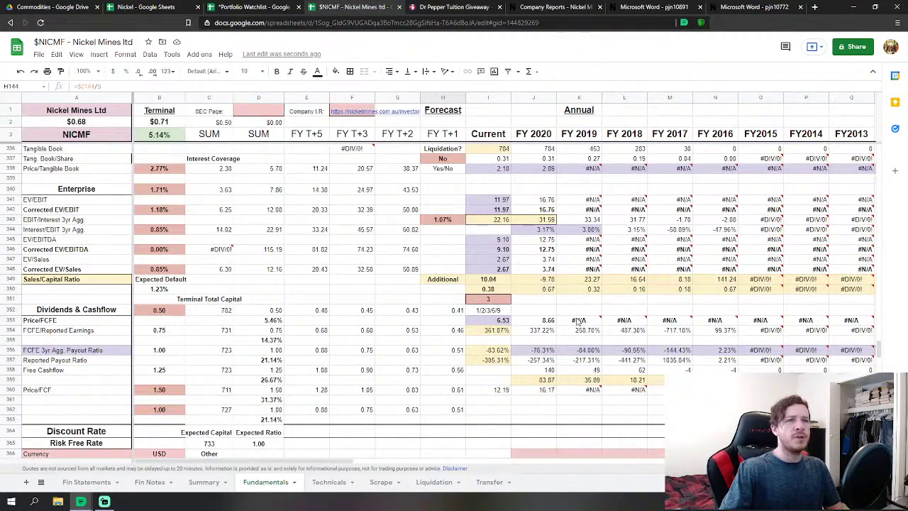
left_click(579, 321)
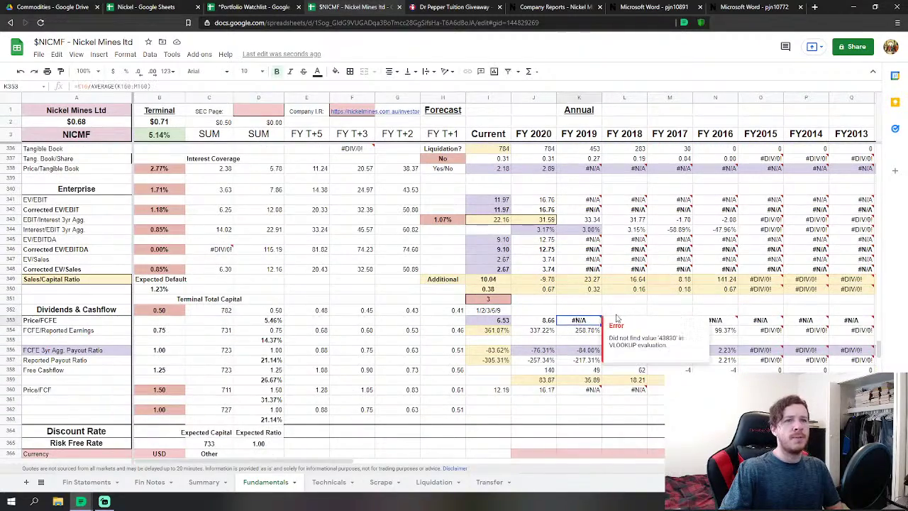
left_click(505, 299)
type("5")
key("Return")
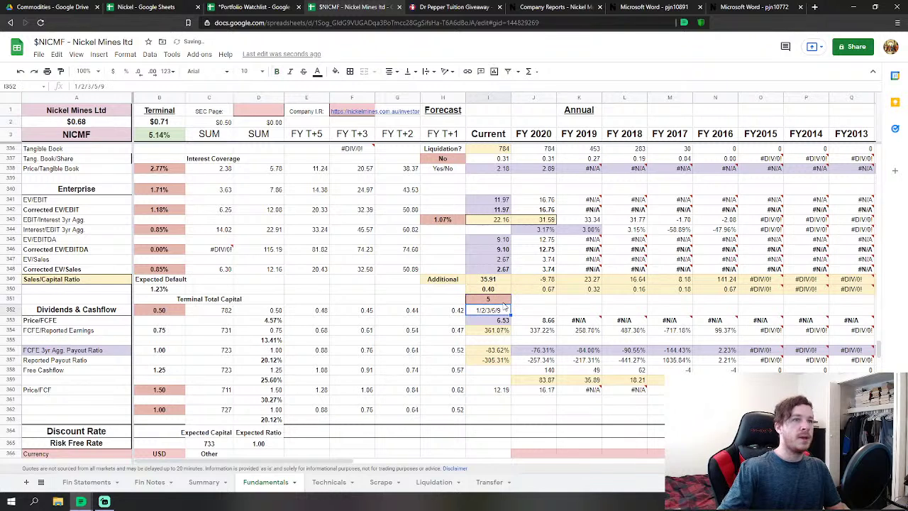
left_click(21, 71)
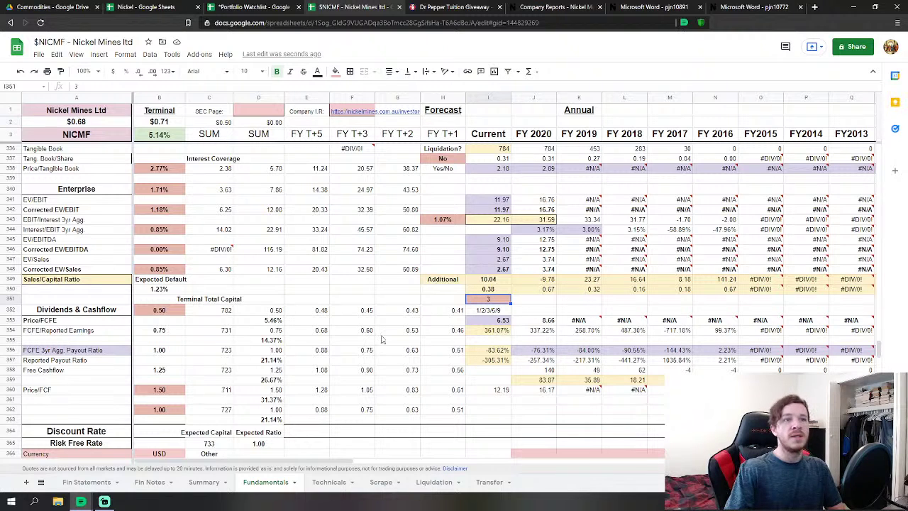
Set the low-end sales/capital assumption in B352 to 0.20 and the high-end one in B360 to 0.75.
left_click(166, 313)
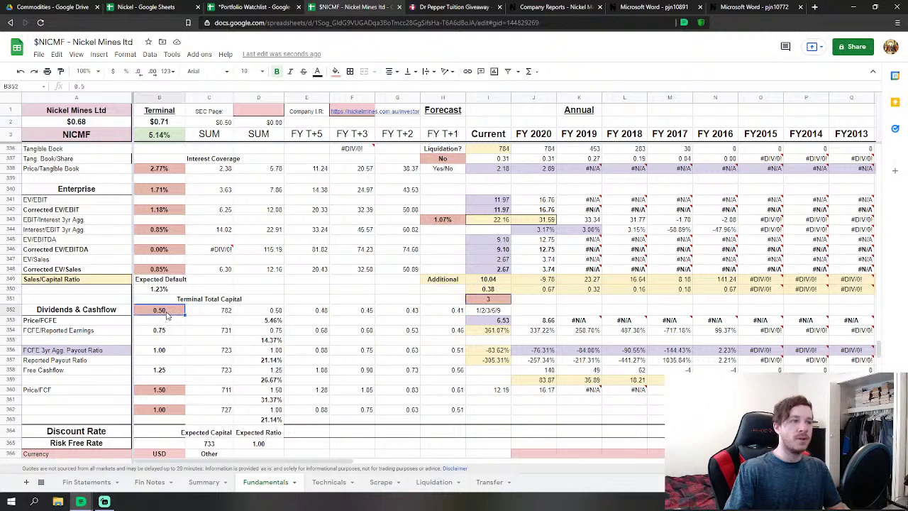
type("0.2")
key("Return")
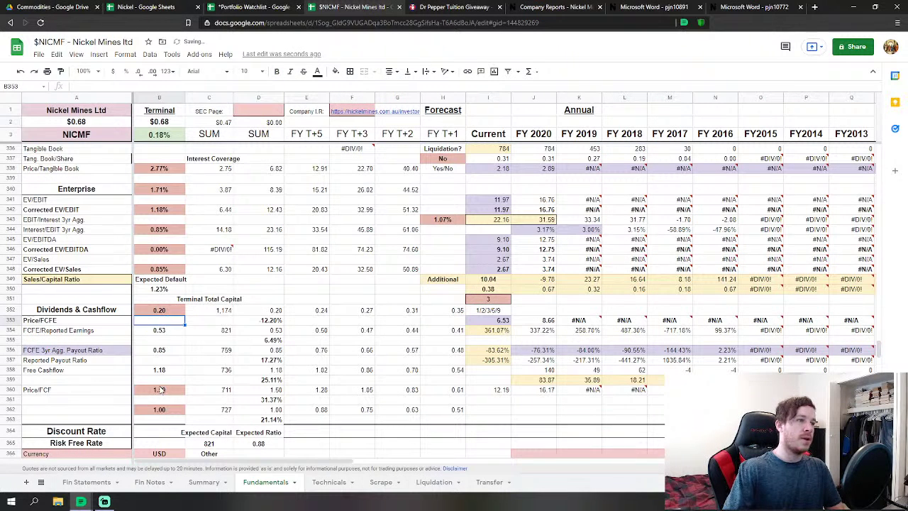
left_click(162, 392)
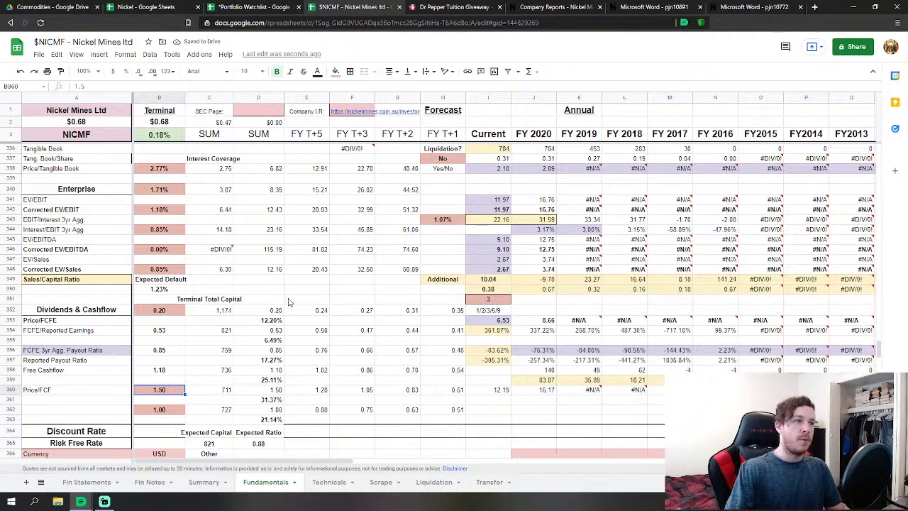
type("0.75")
key("Return")
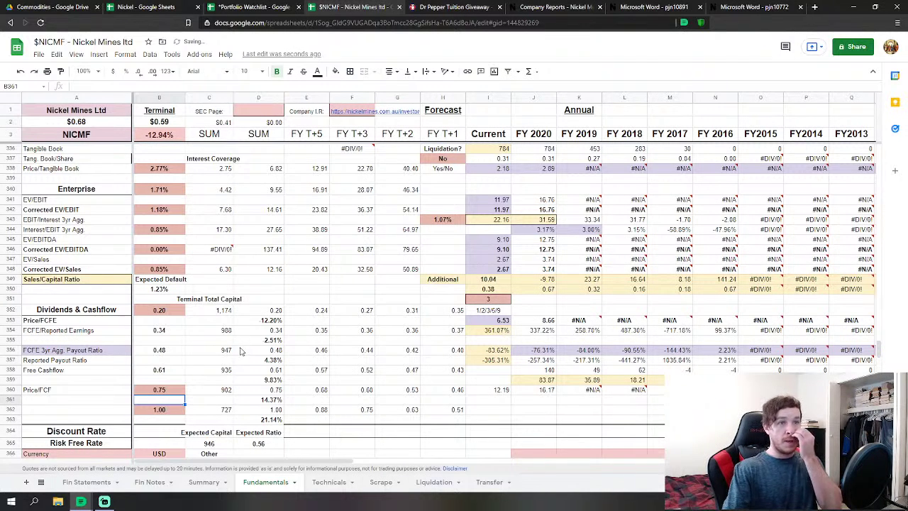
Set the separate sales/capital assumption in B362, above the Discount Rate section, to 0.50.
left_click(267, 278)
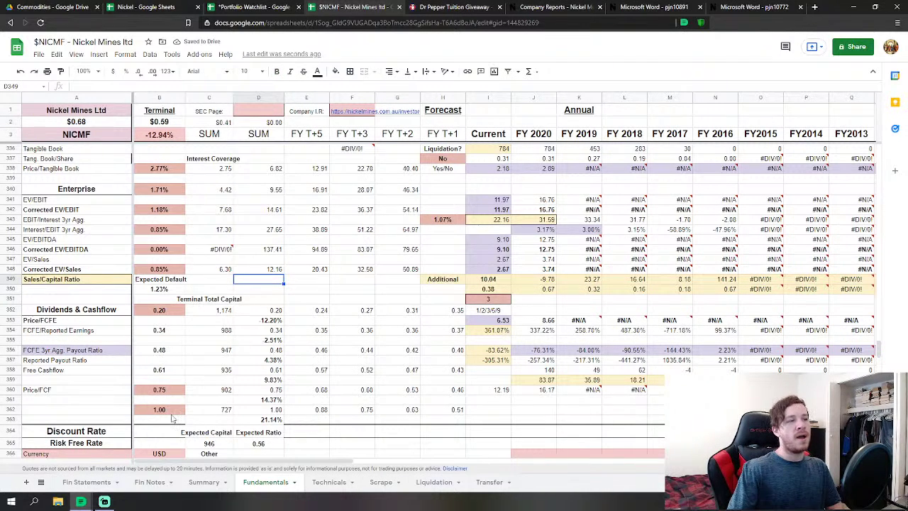
scroll(276, 442, "down", 3)
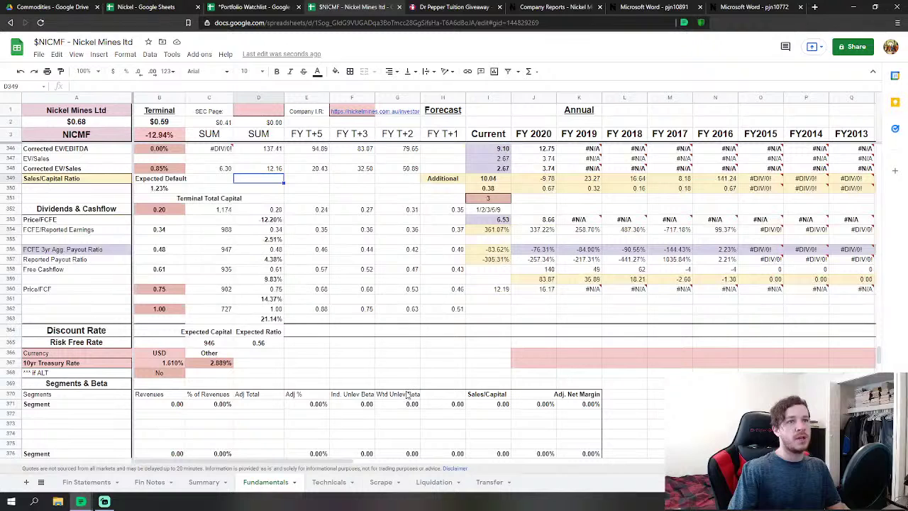
scroll(380, 395, "up", 2)
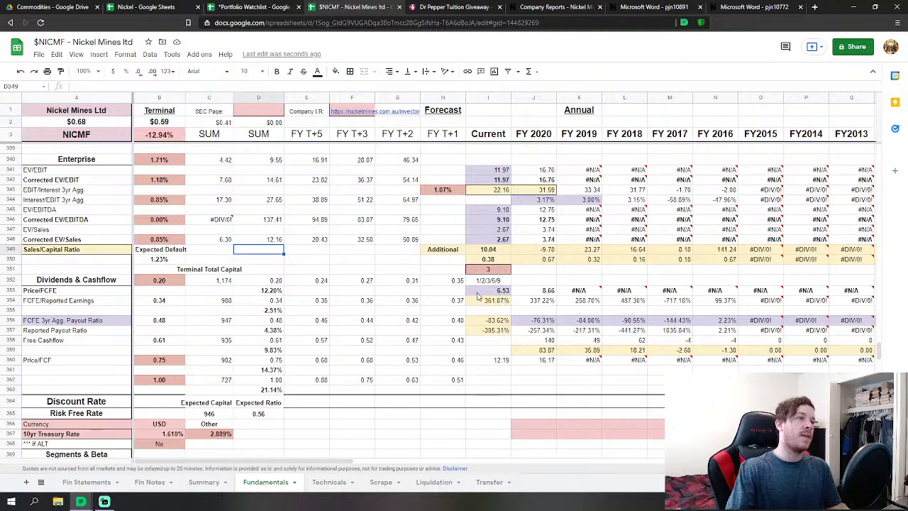
left_click(160, 377)
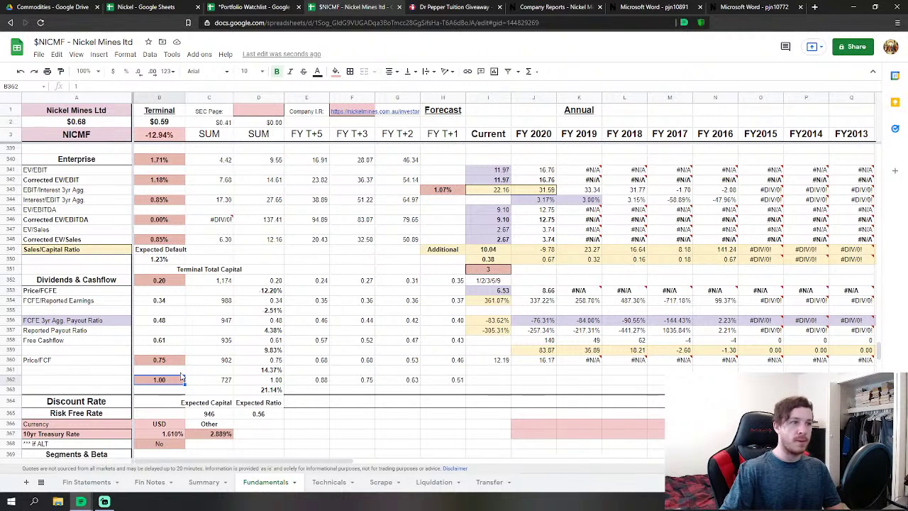
type("0.5")
key("Return")
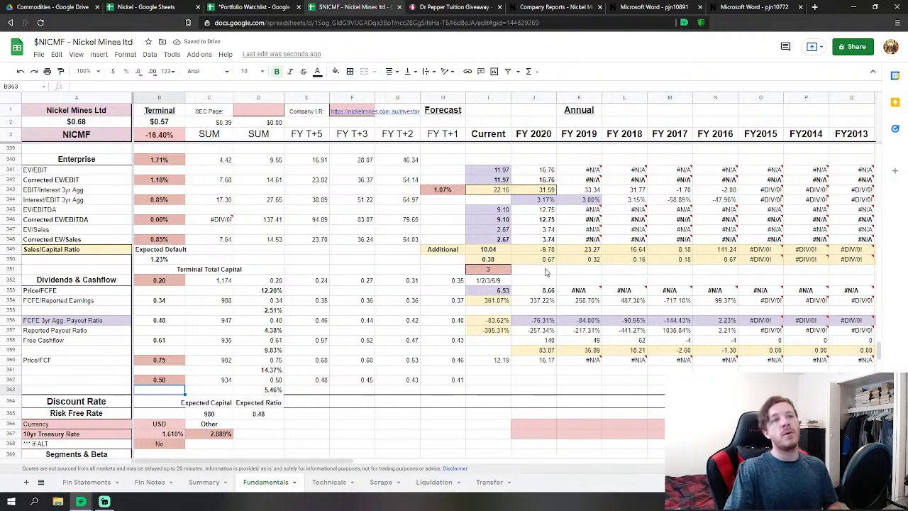
Examine the Corrected Net Income Margin and Corrected Current EPS history, along with the reported income margin, on the Fundamentals sheet.
scroll(411, 347, "down", 3)
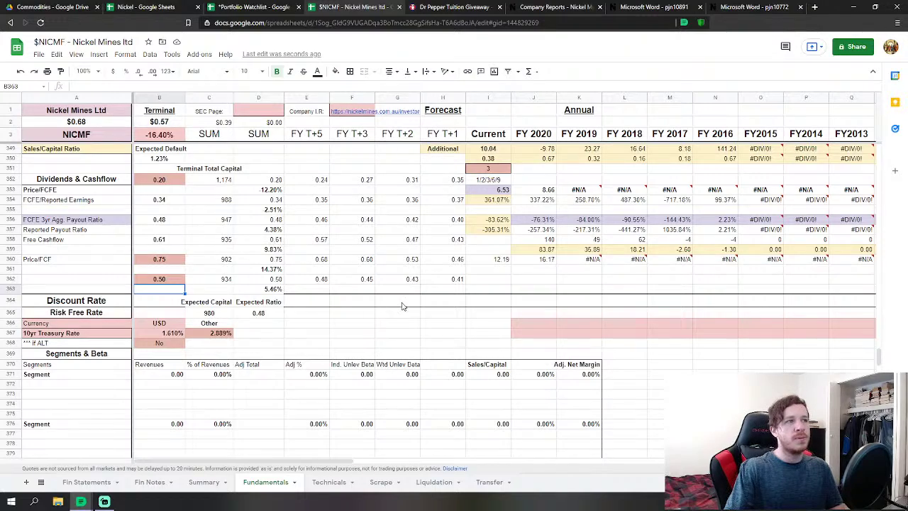
scroll(402, 306, "up", 4)
left_click_drag(879, 352, 889, 207)
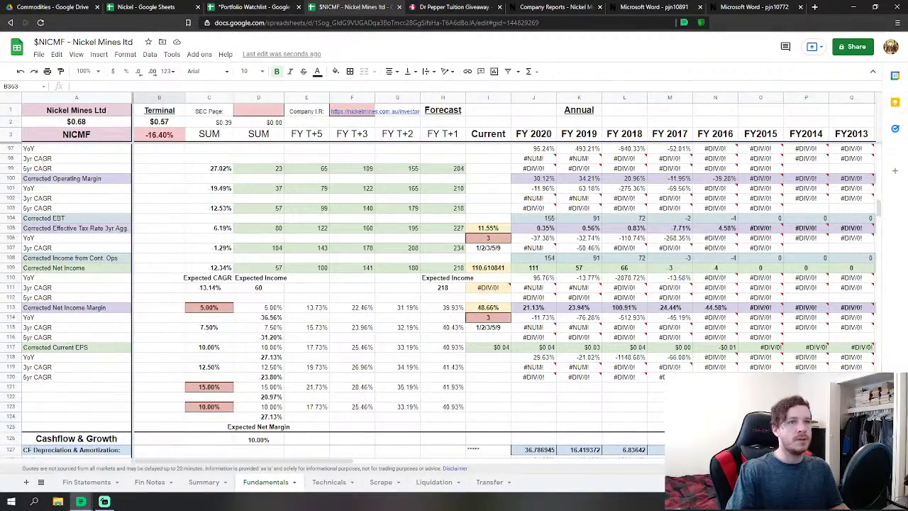
left_click(618, 398)
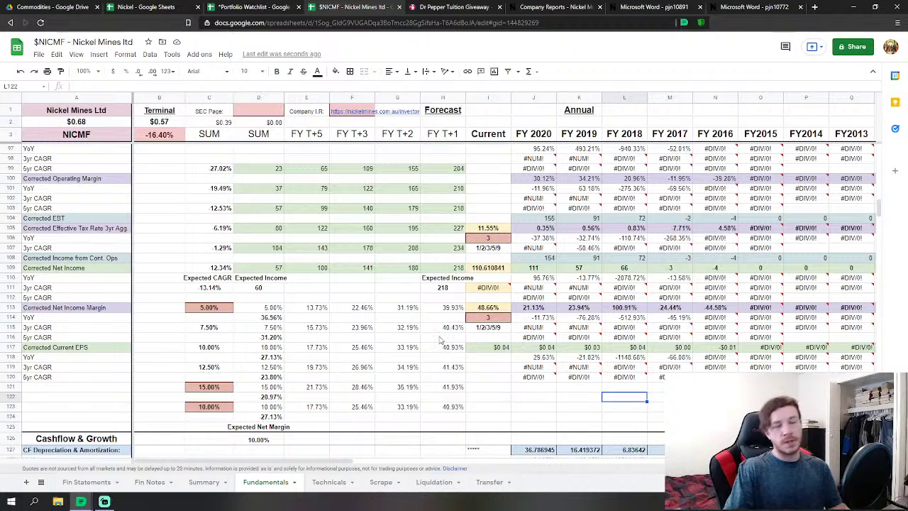
left_click(404, 297)
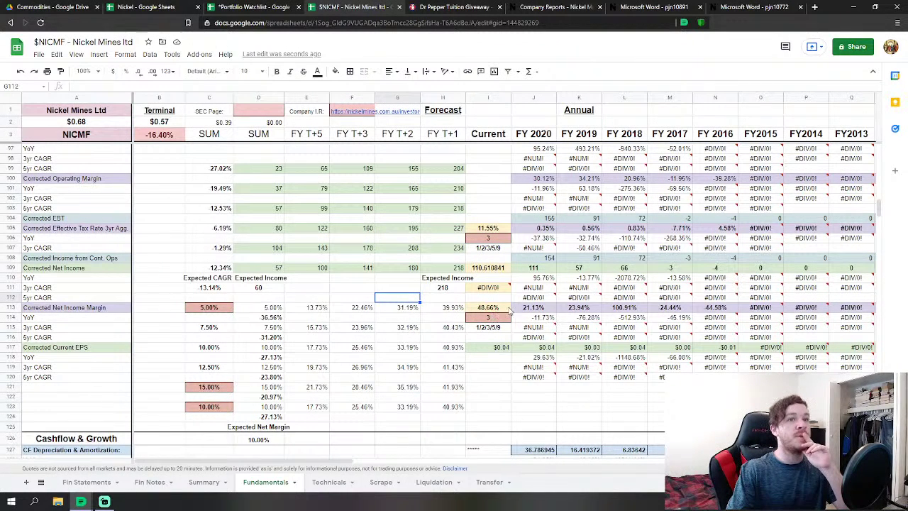
left_click(633, 310)
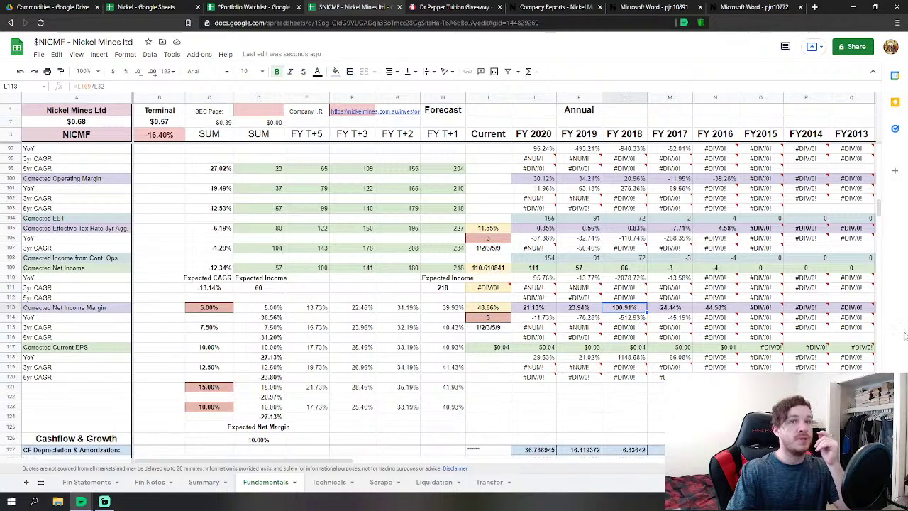
scroll(642, 320, "up", 3)
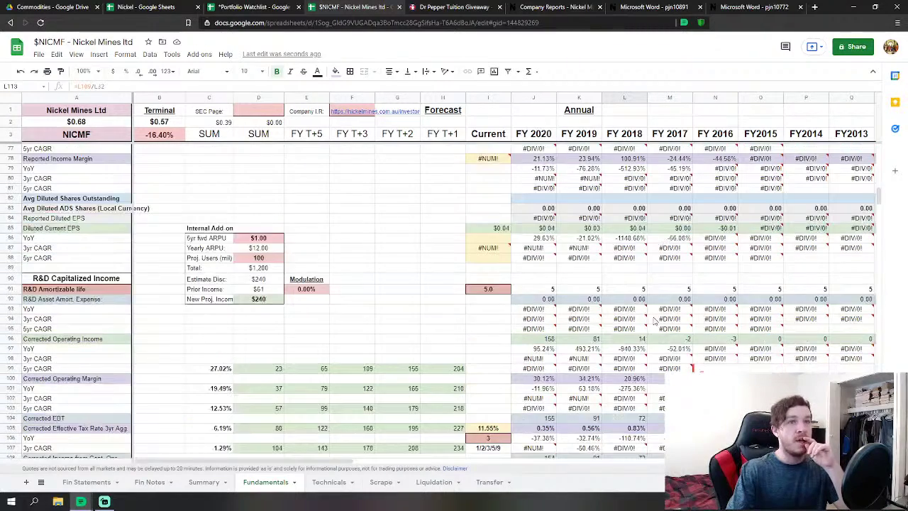
scroll(652, 320, "down", 2)
scroll(653, 320, "down", 1)
left_click(590, 349)
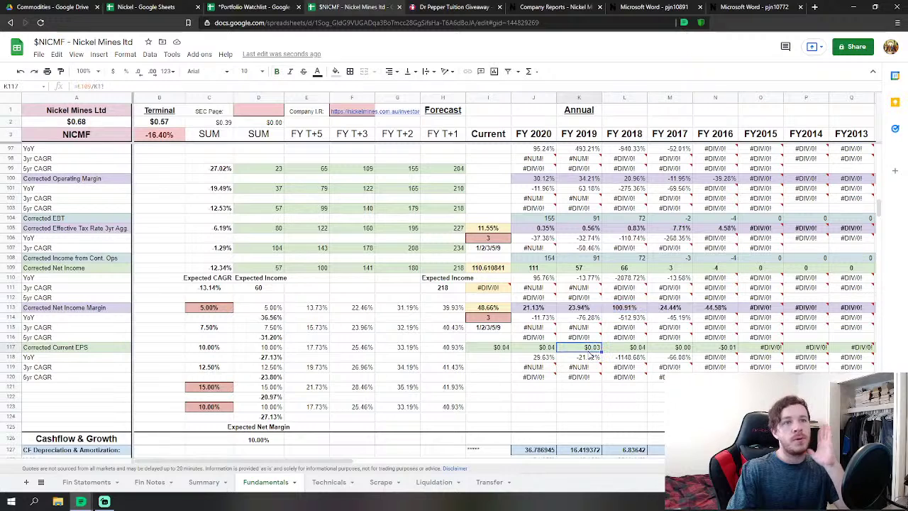
Set the averaging period for the Current Corrected Net Income Margin in I114 to 5 years.
left_click(491, 317)
type("5")
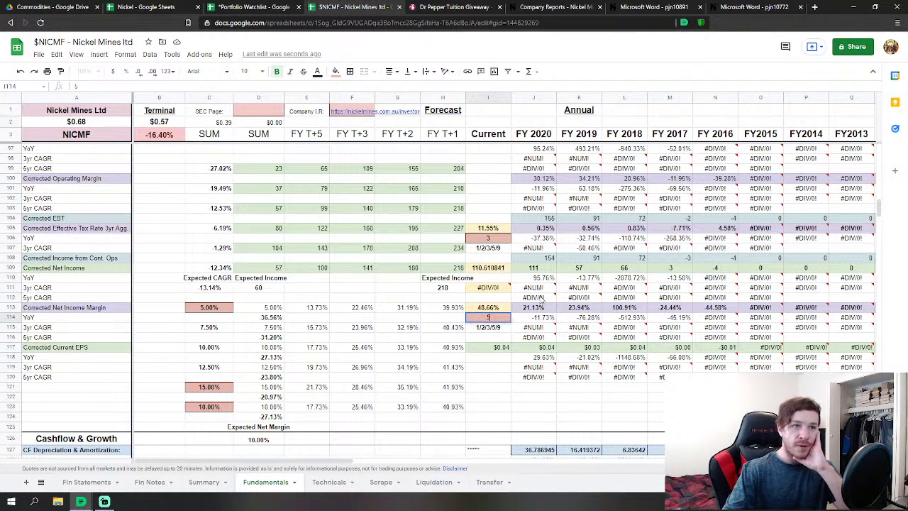
key("Return")
key("ctrl+z")
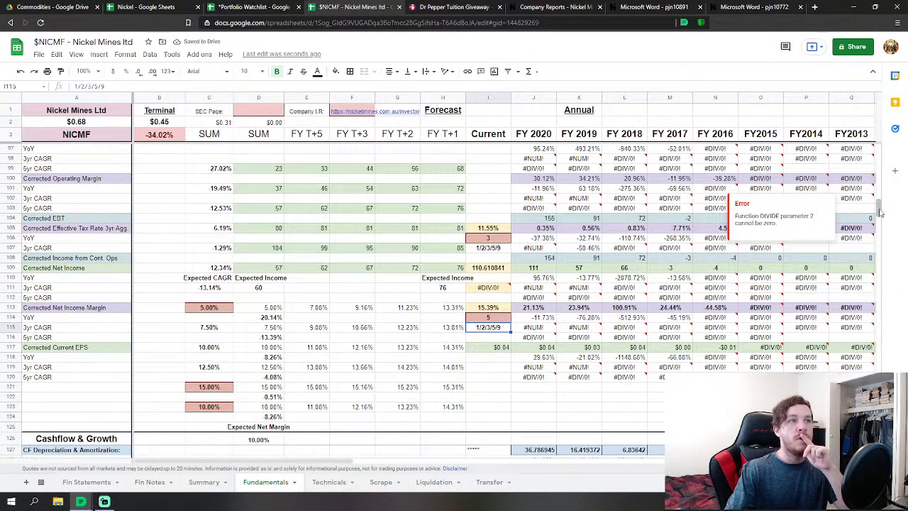
Check the Metals & Mining segment's adjusted net margin, and set the low-end net margin assumption in C113 to 7%.
left_click_drag(879, 212, 864, 370)
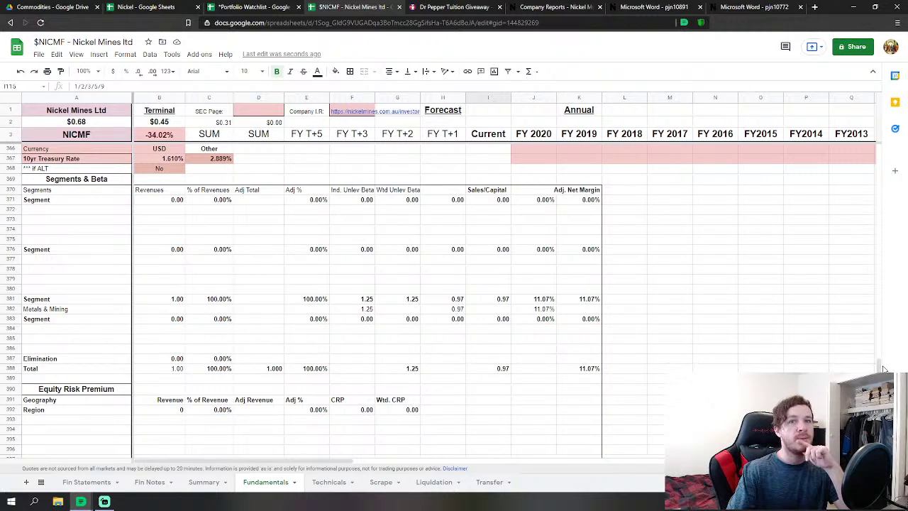
left_click_drag(878, 365, 878, 205)
left_click(443, 367)
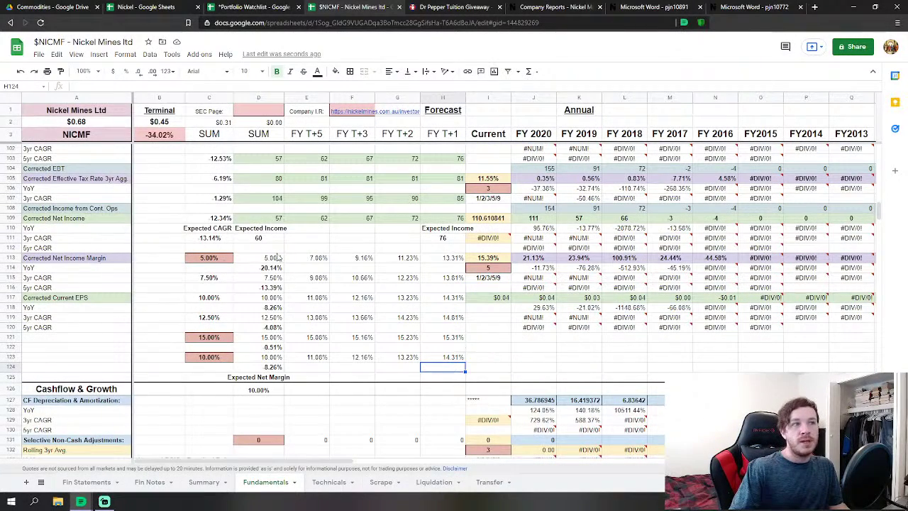
left_click(200, 259)
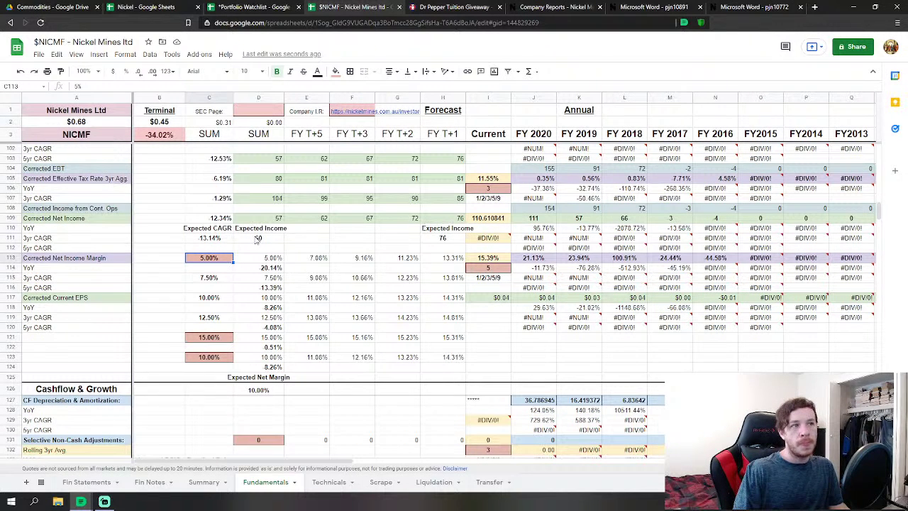
type("7")
key("Return")
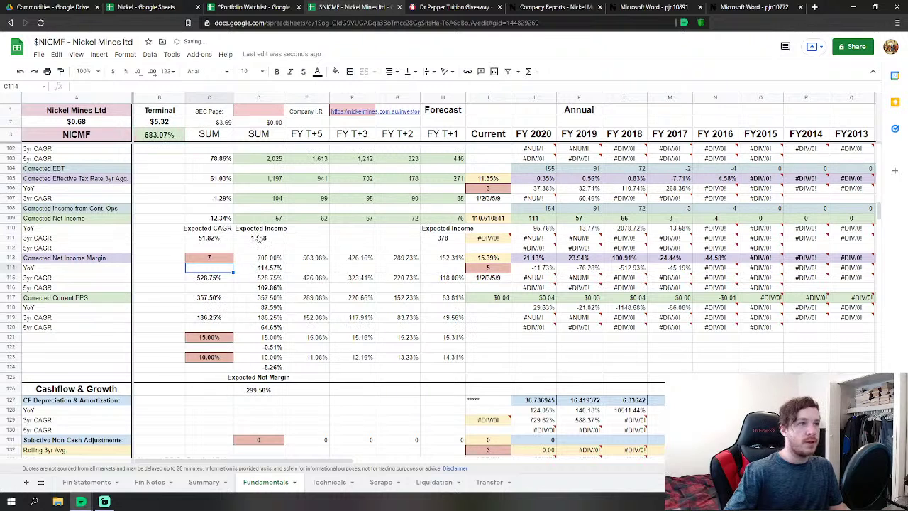
left_click(217, 258)
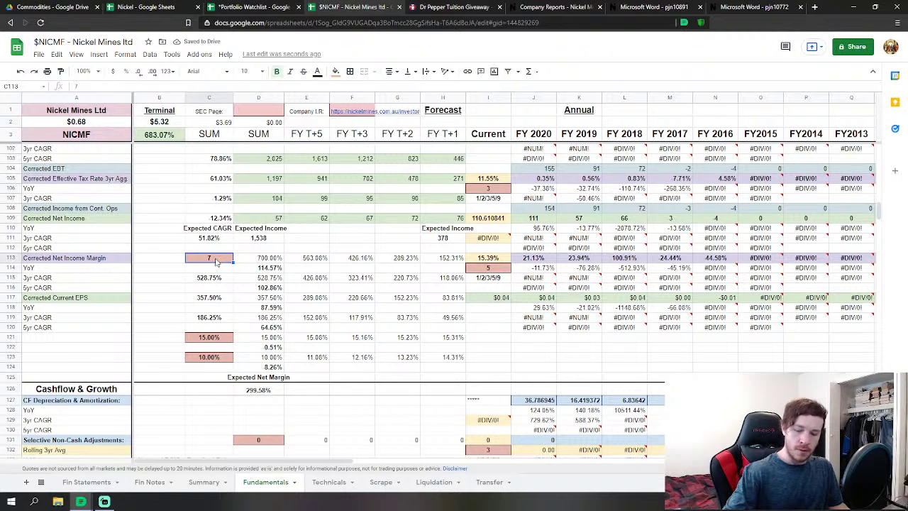
type("%")
key("Return")
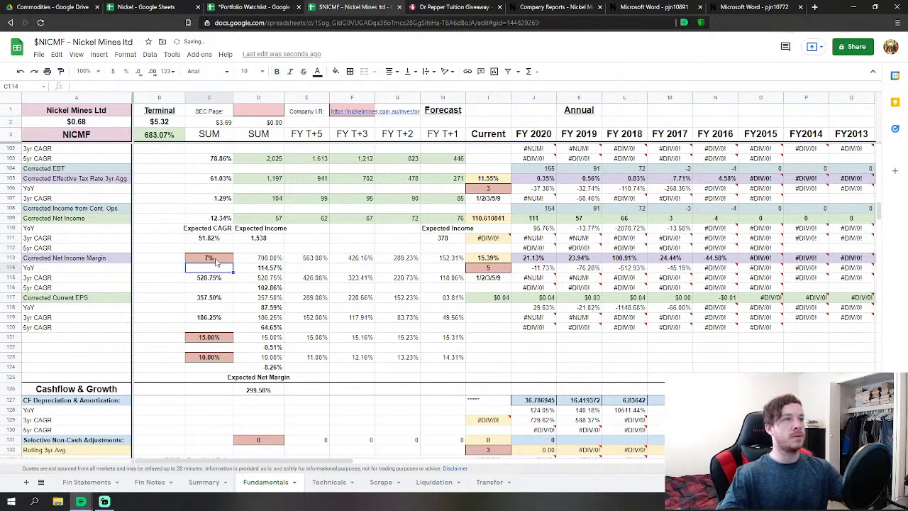
Set the high-end net margin assumption in C121 to 30%.
left_click(145, 302)
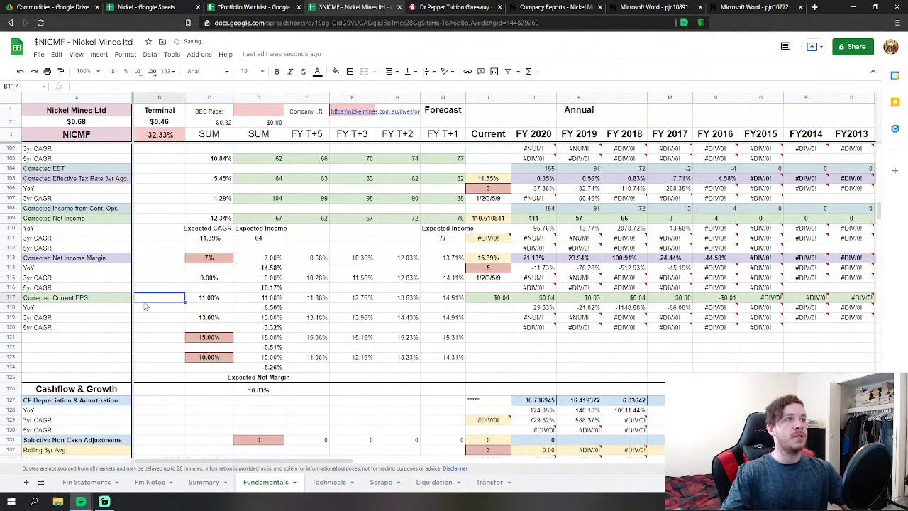
left_click(209, 337)
type("30")
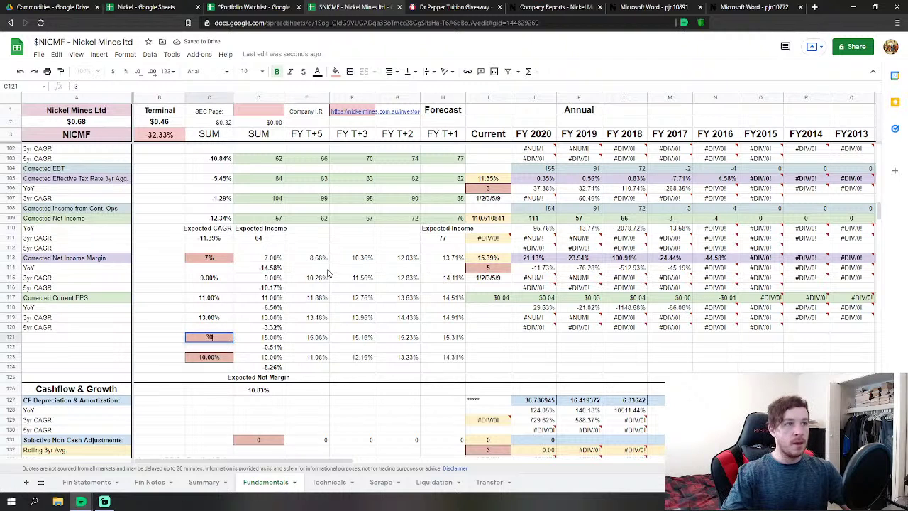
key("Return")
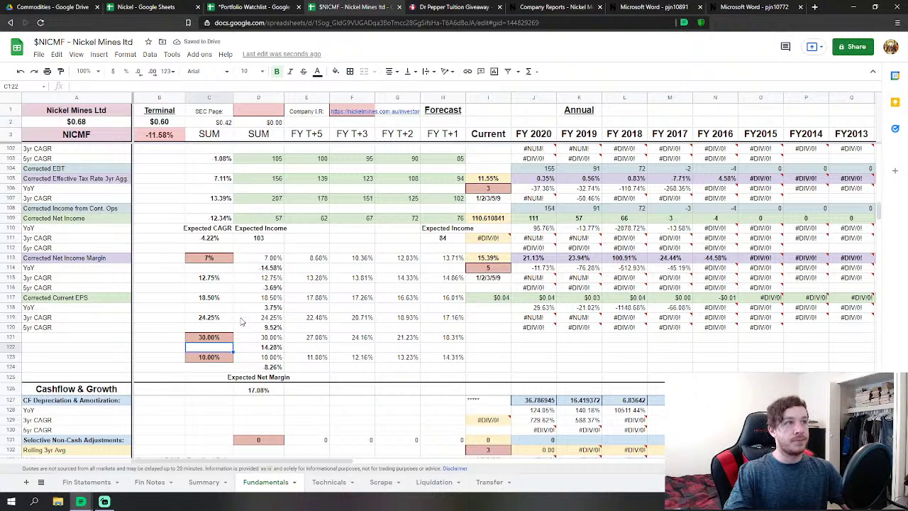
Set the net margin assumption in C123 of the Fundamentals sheet to 20%.
left_click_drag(162, 320, 162, 308)
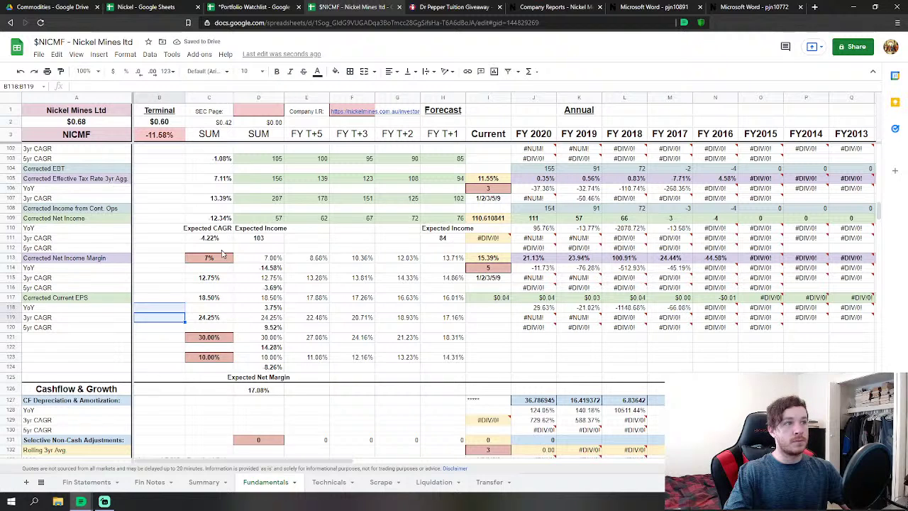
left_click(217, 358)
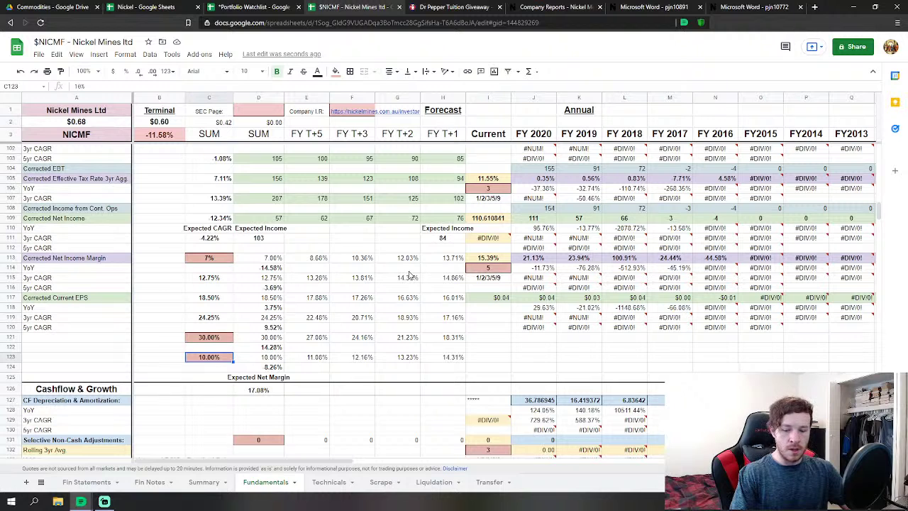
type("20")
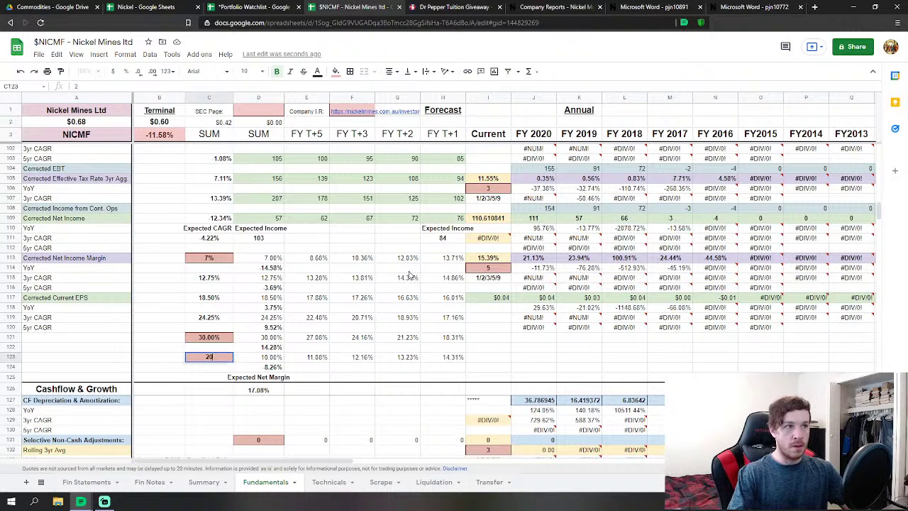
key("Return")
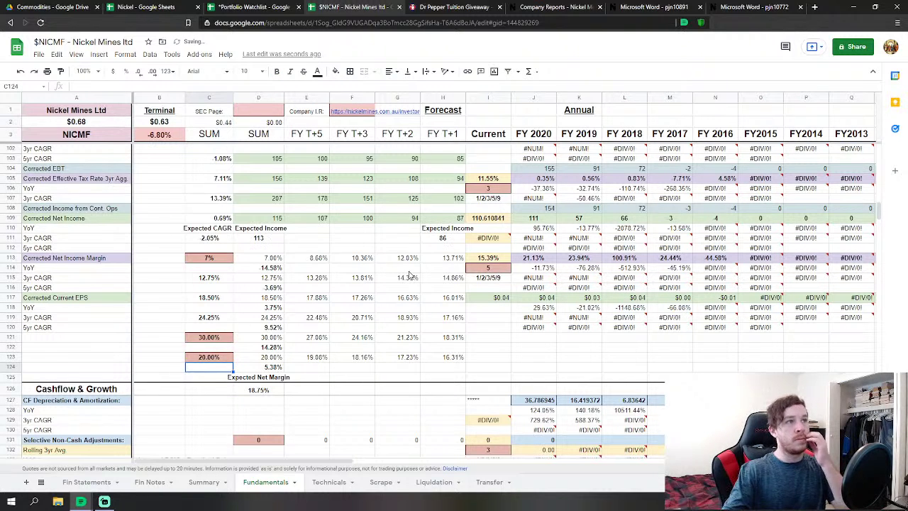
left_click(406, 241)
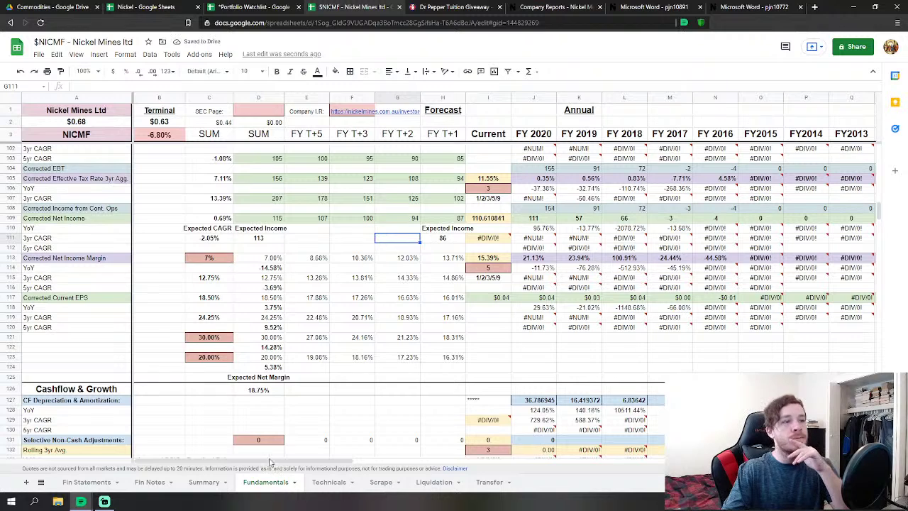
left_click(553, 351)
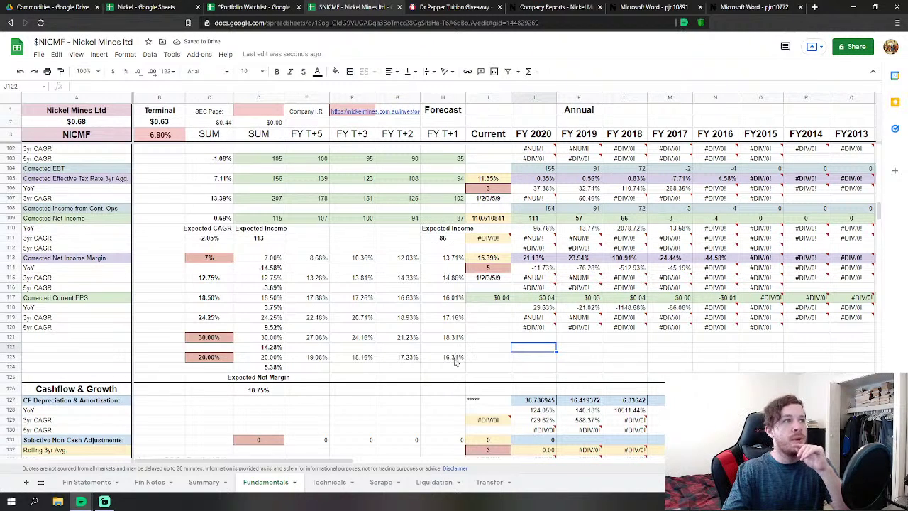
Review the revenue, capital ratio and AISC projections on the Technicals sheet.
left_click(323, 485)
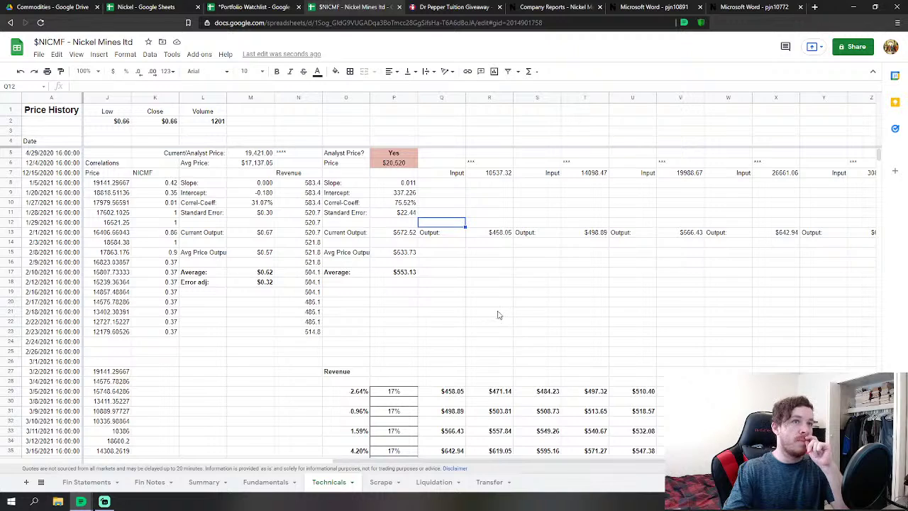
scroll(482, 319, "down", 7)
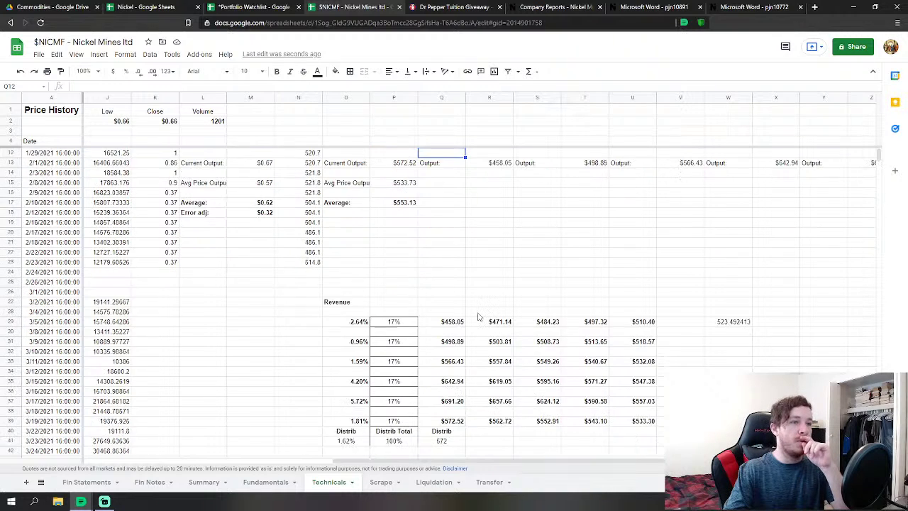
scroll(476, 319, "down", 4)
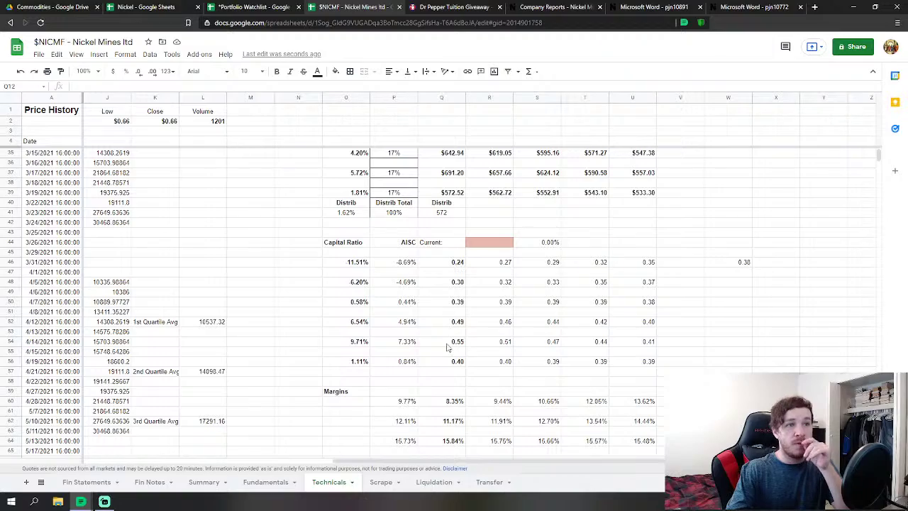
Try a low-end terminal sales/capital ratio of 0.25 in B352 of the Fundamentals sheet.
left_click(265, 481)
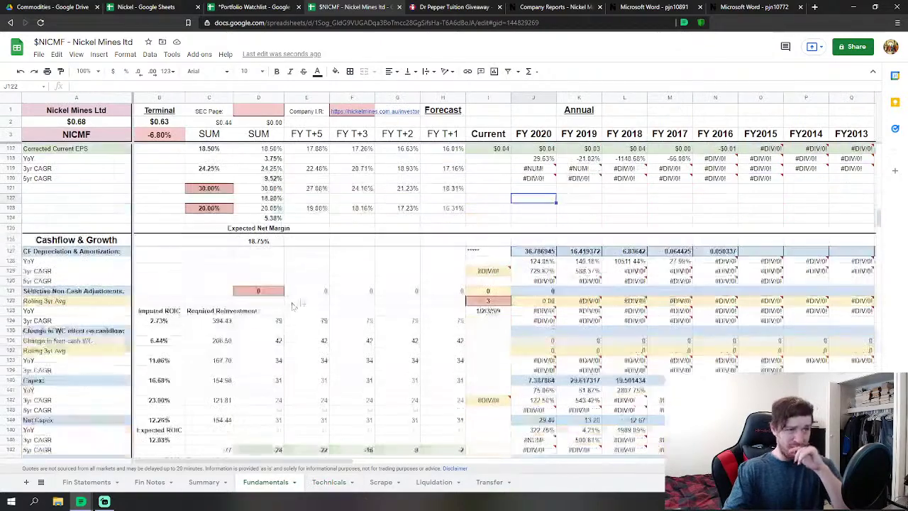
scroll(868, 291, "down", 18)
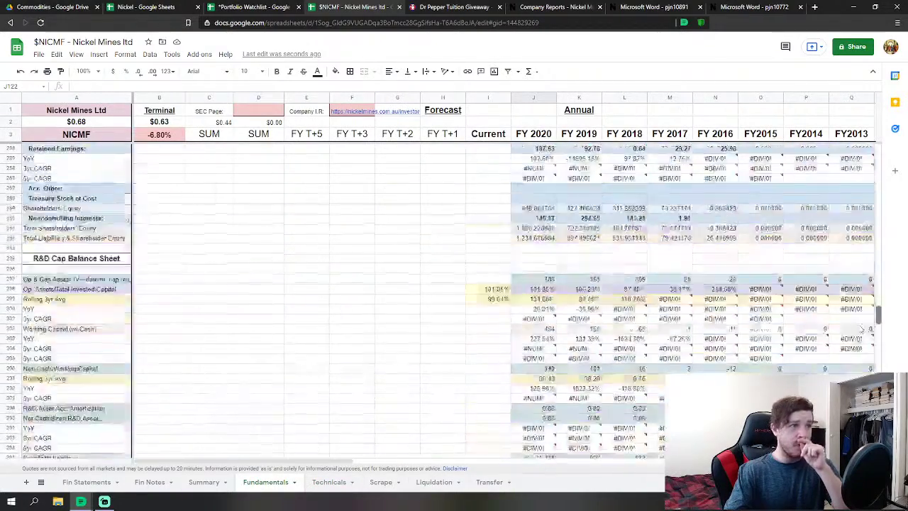
left_click(148, 273)
type("0.25")
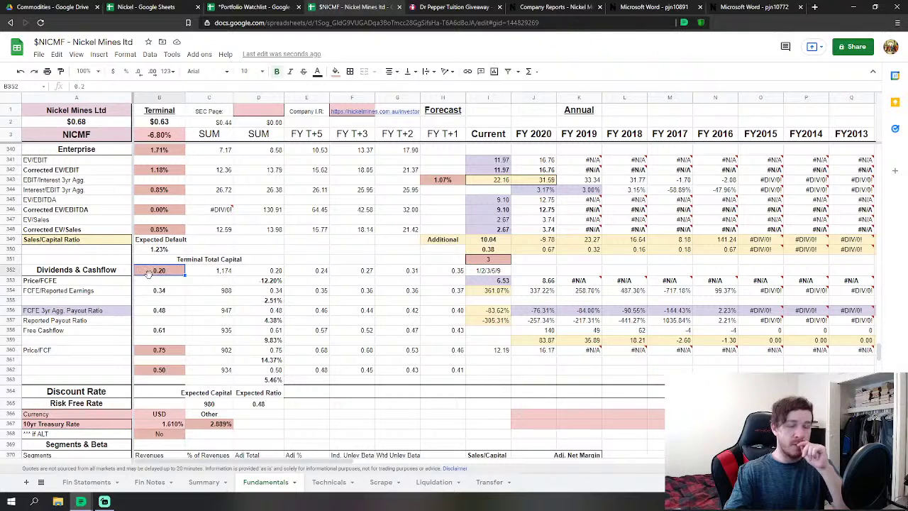
key("Return")
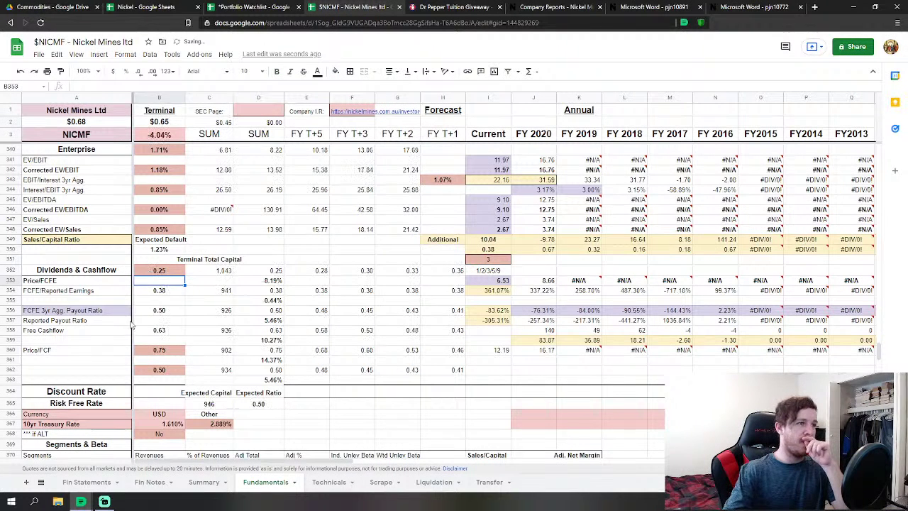
Try high-end terminal sales/capital ratios of 0.55 and 0.6 in B360.
left_click(160, 351)
type("0.55")
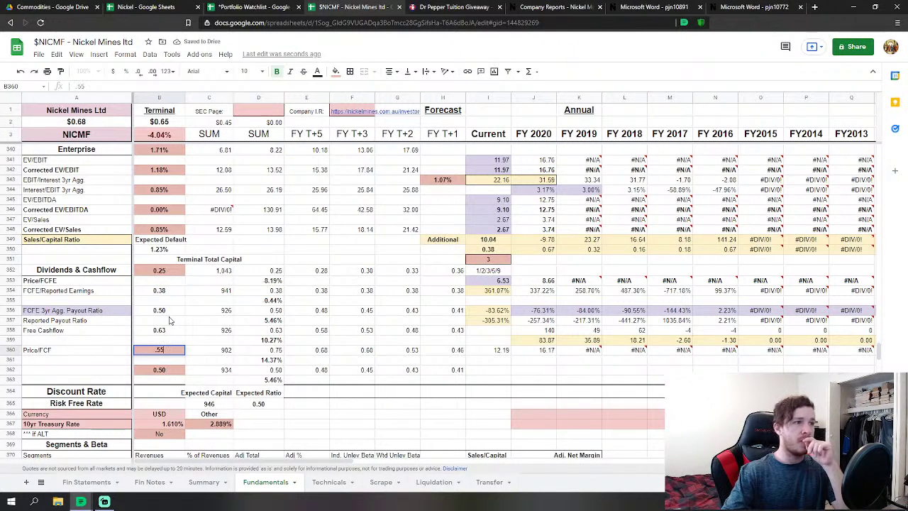
key("Return")
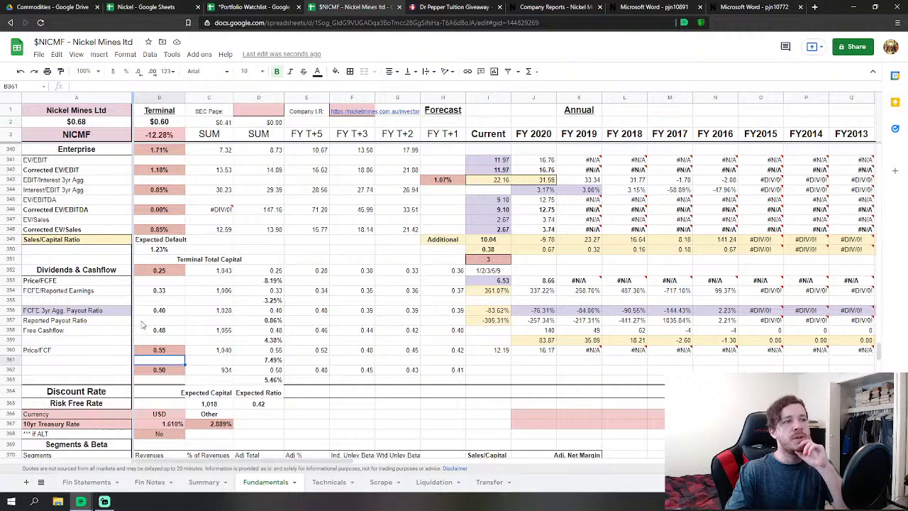
left_click(155, 351)
type("0.6")
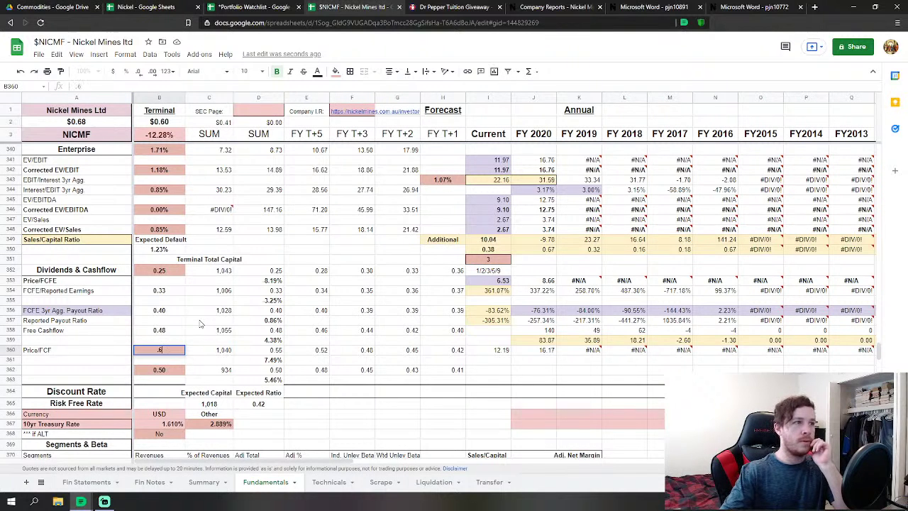
key("Return")
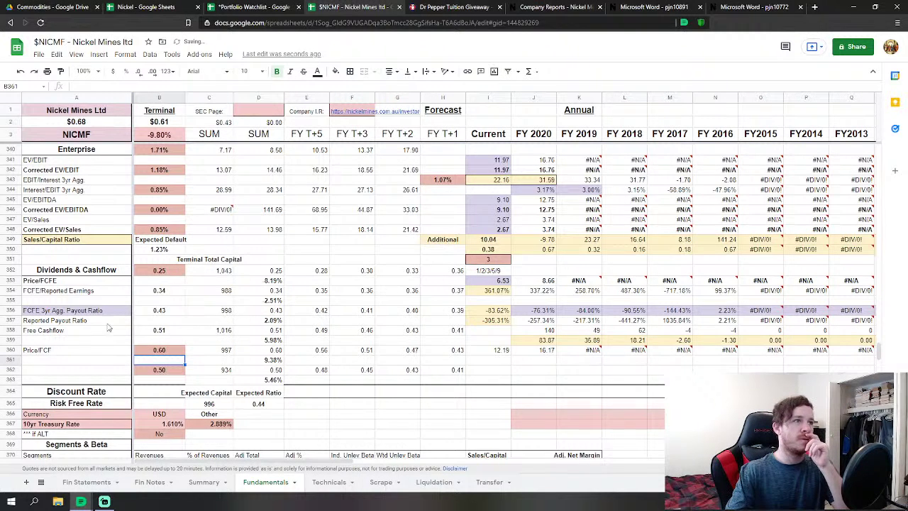
Undo the sales/capital ratio changes in B360 and B352.
left_click(21, 72)
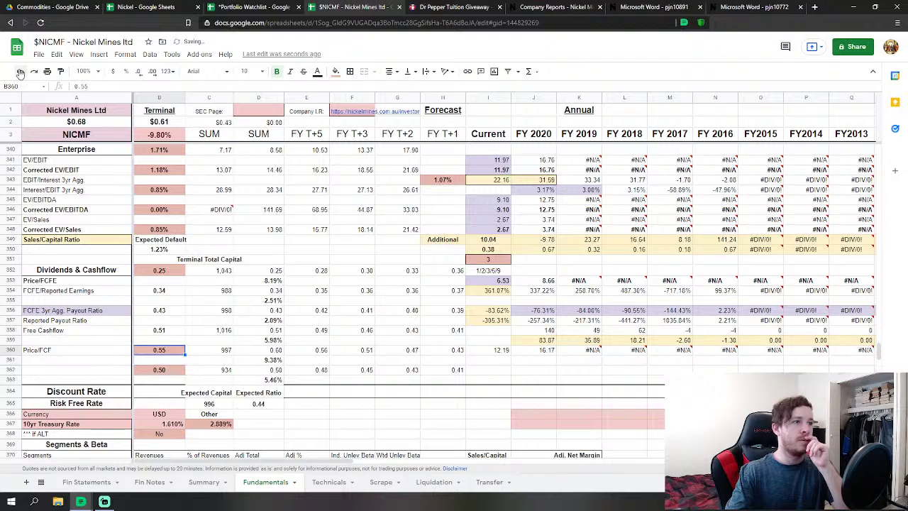
left_click(20, 71)
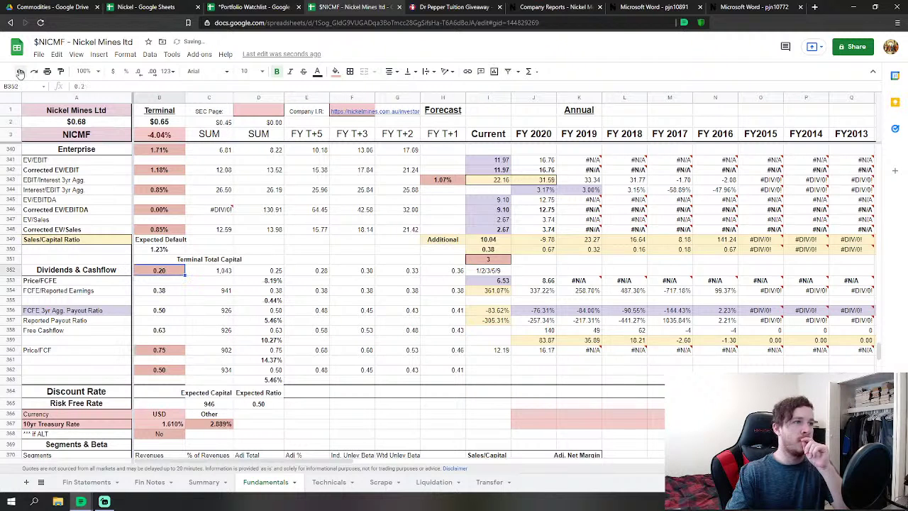
left_click(316, 259)
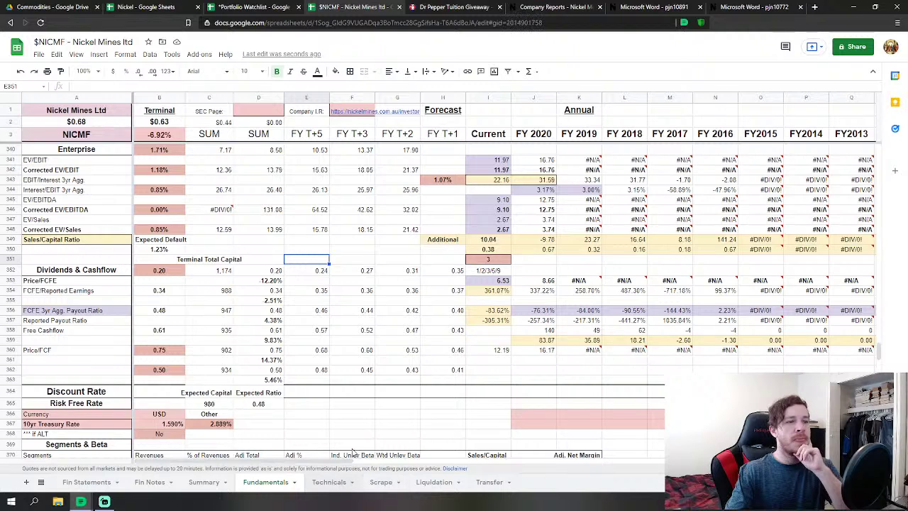
Examine the projected margins in the Margins section of the Technicals sheet.
left_click(329, 481)
scroll(488, 316, "down", 2)
scroll(487, 316, "down", 2)
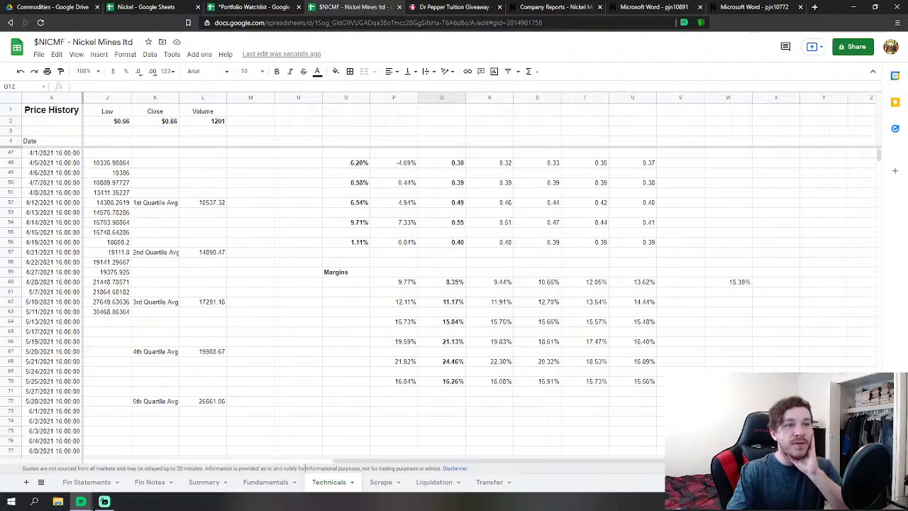
Set the low-end net margin assumption in C113 of the Fundamentals sheet to 8.5% and format it as a percentage with two decimals.
left_click(255, 482)
scroll(309, 317, "up", 20)
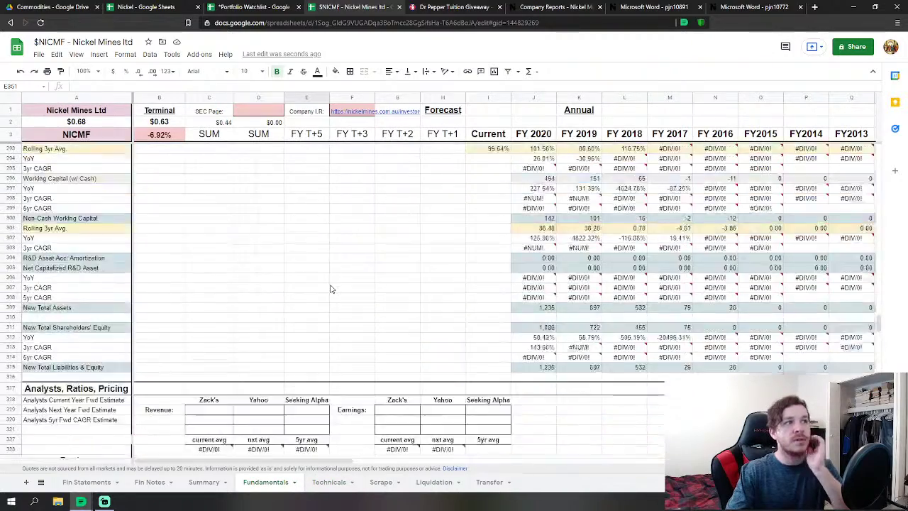
scroll(330, 289, "up", 20)
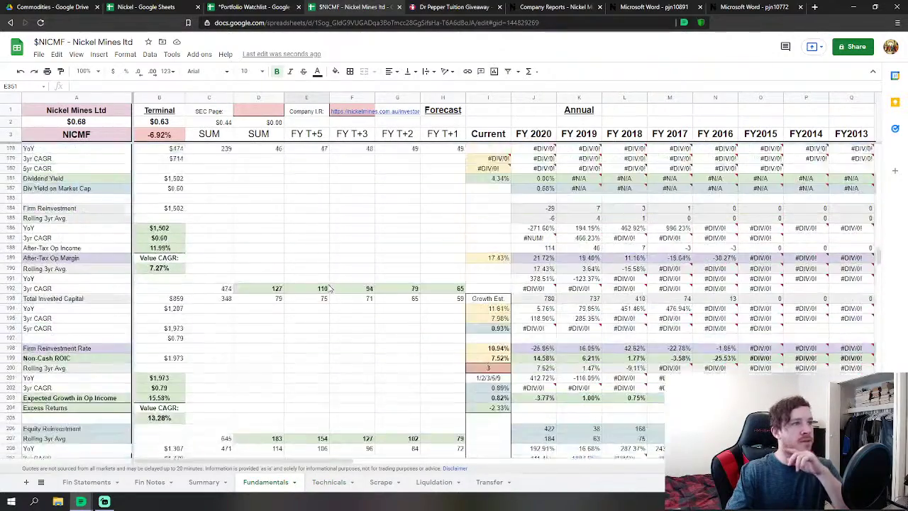
scroll(328, 287, "up", 7)
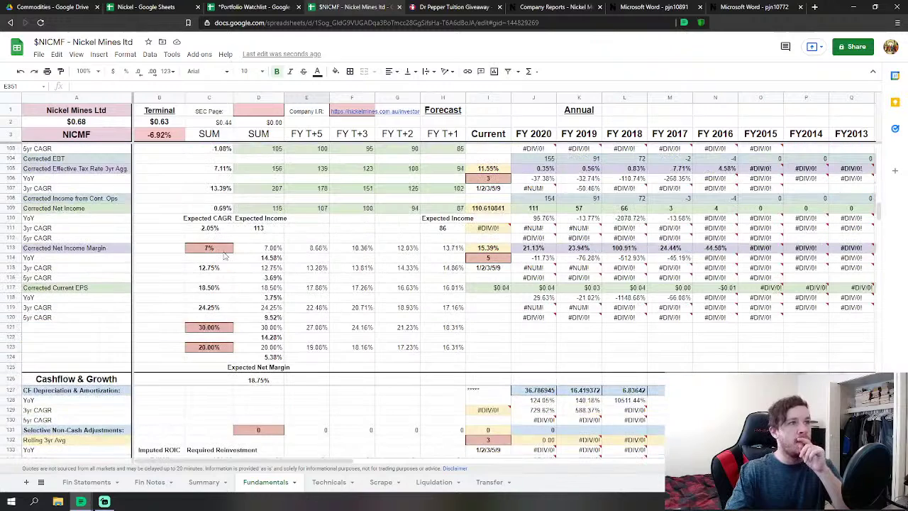
left_click(209, 250)
type("8.5")
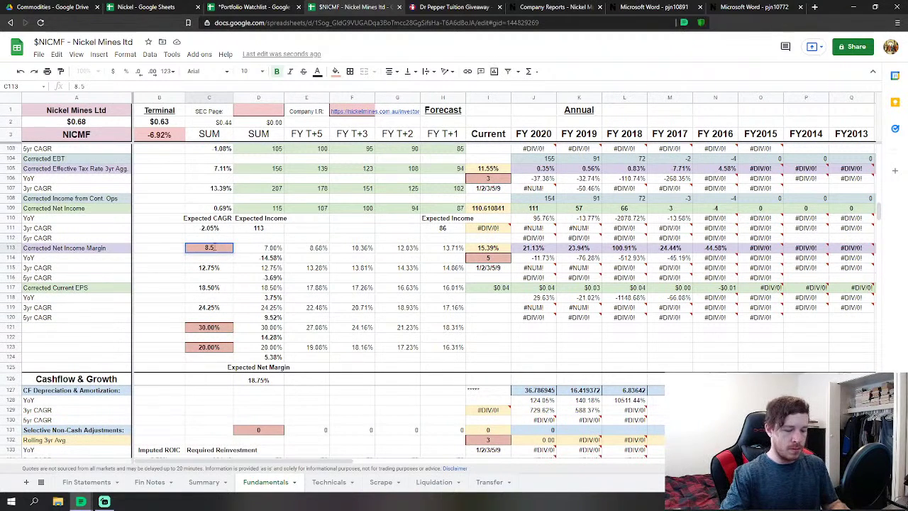
key("Return")
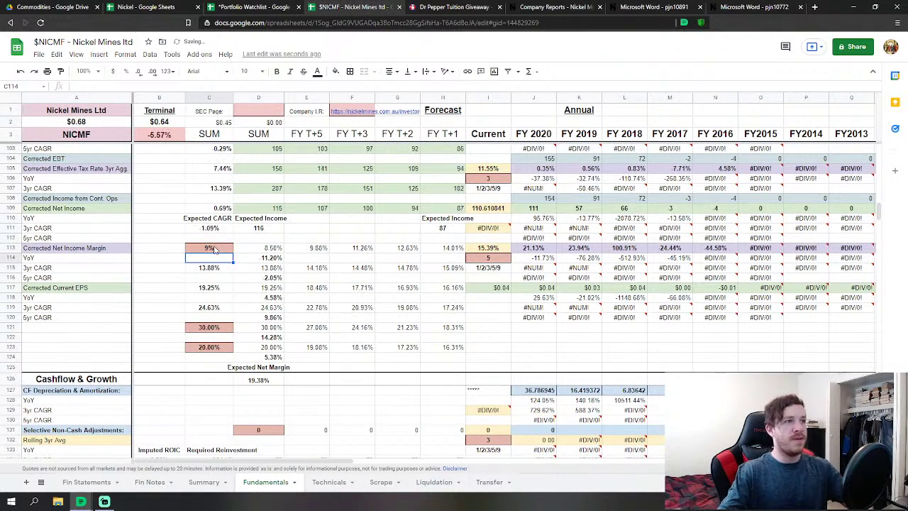
left_click(209, 248)
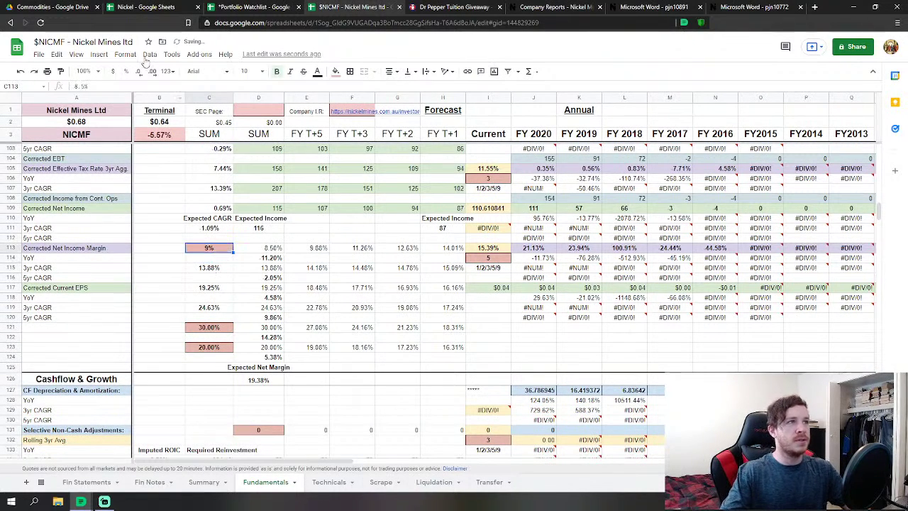
left_click(167, 71)
left_click(208, 141)
Try a high-end net margin assumption of 25% in C121.
left_click(208, 328)
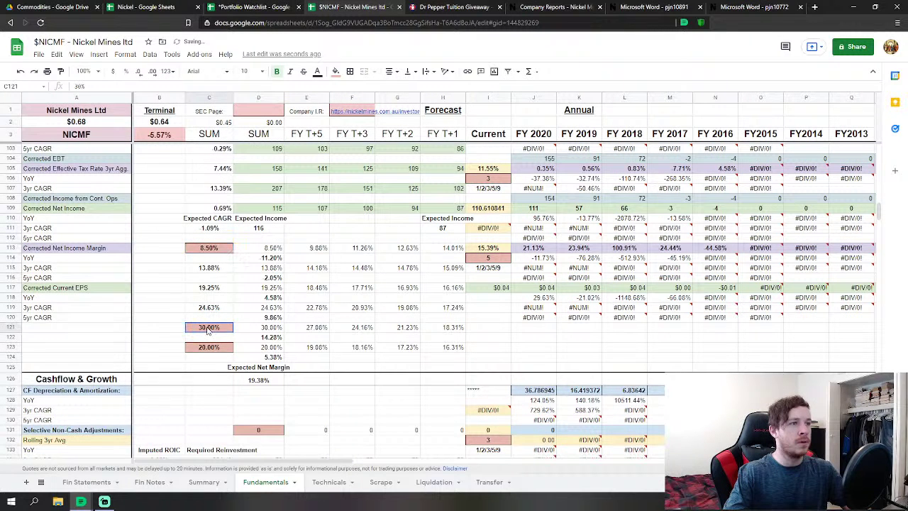
type("25")
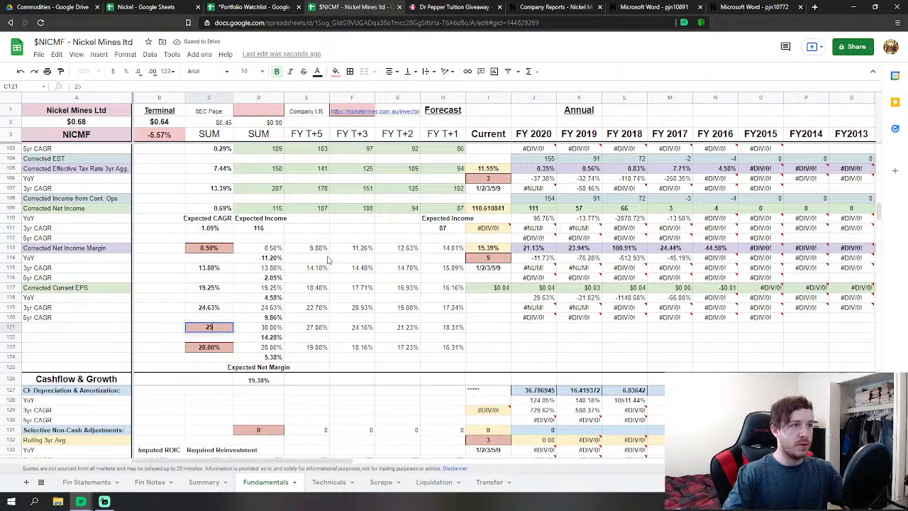
type(".00%")
key("Return")
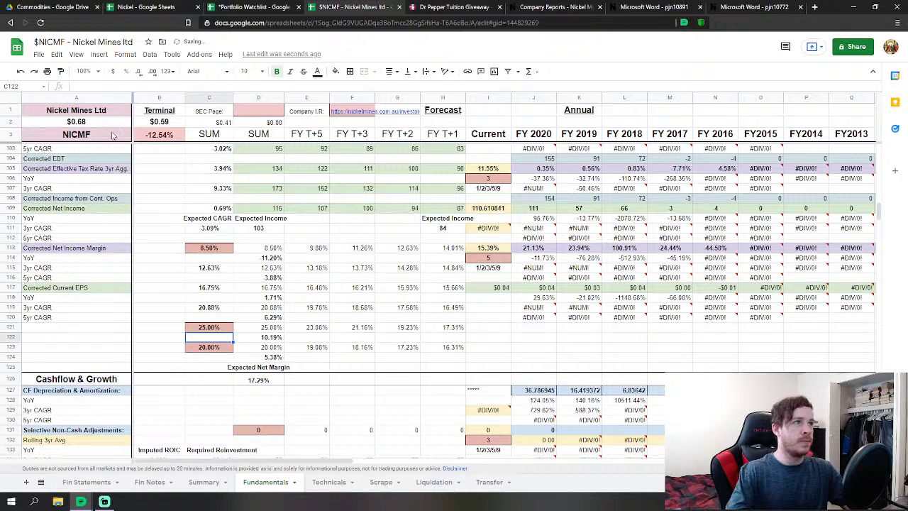
left_click(181, 330)
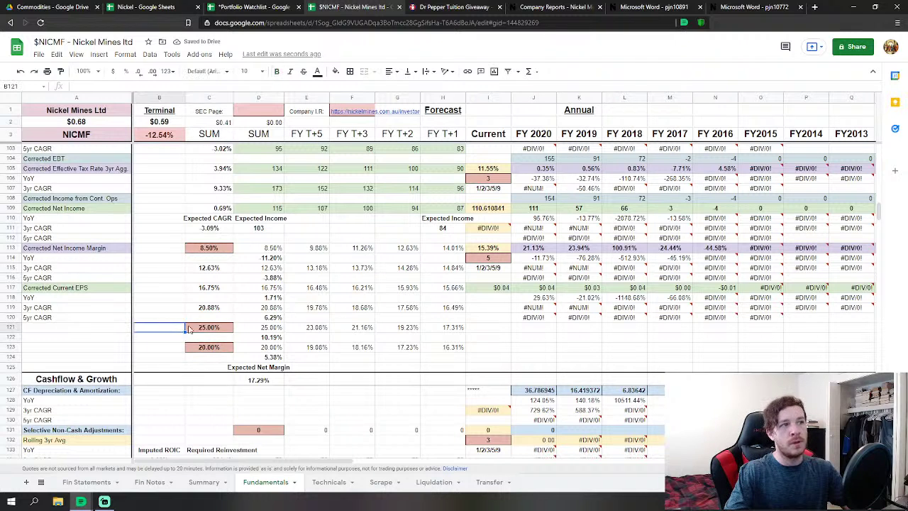
left_click(210, 329)
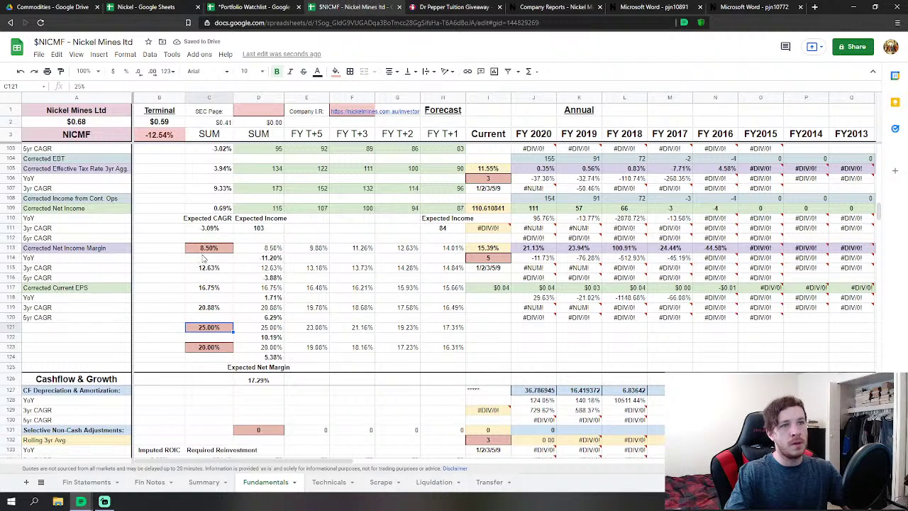
left_click(209, 249)
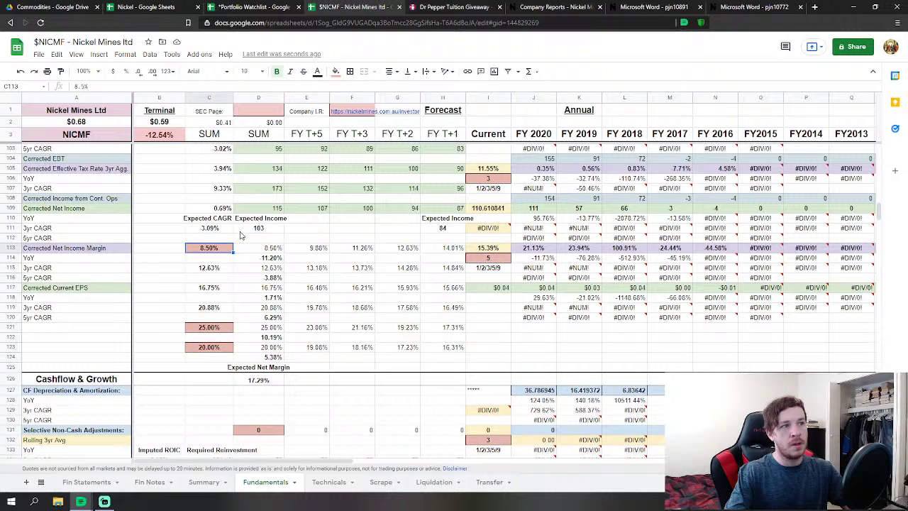
Set the high-end net margin assumption in C121 of the Fundamentals sheet to 30%.
left_click(210, 330)
type("30")
key("Return")
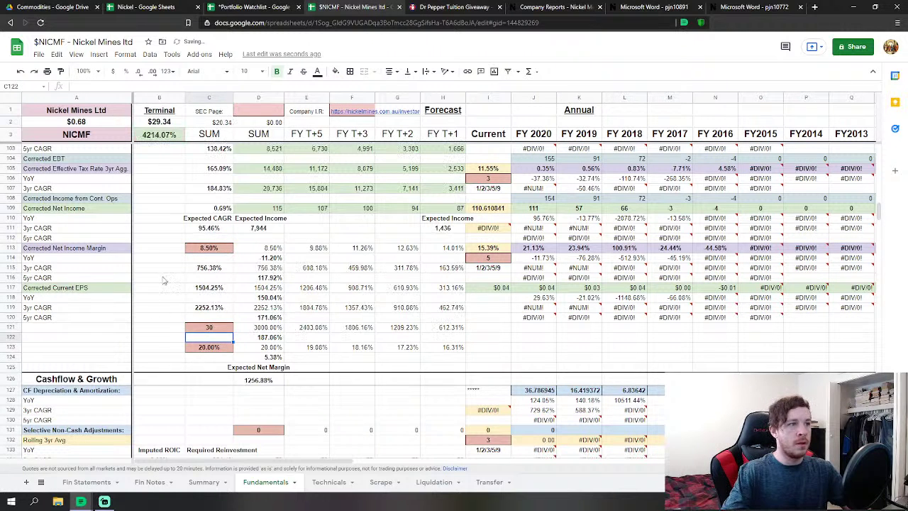
left_click(223, 330)
type("3")
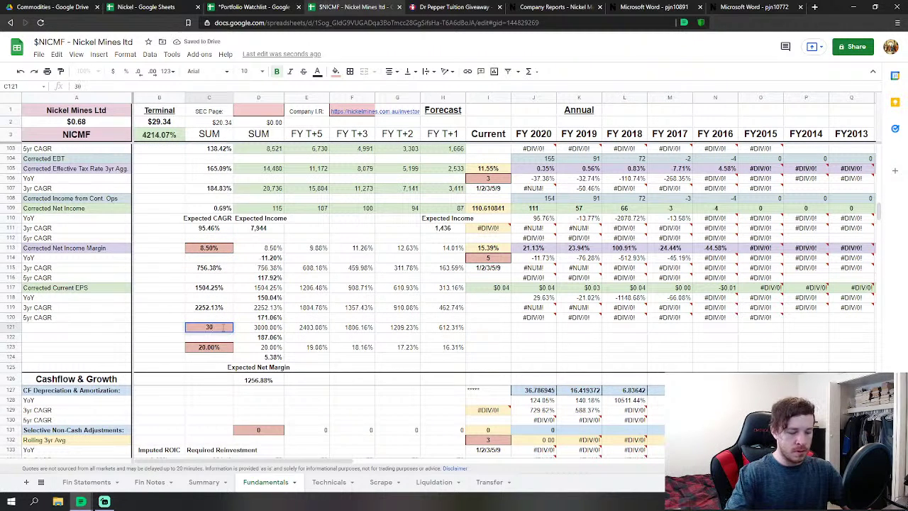
key("Return")
Set the low-end net margin assumption in C113 to 7.5%.
left_click(208, 250)
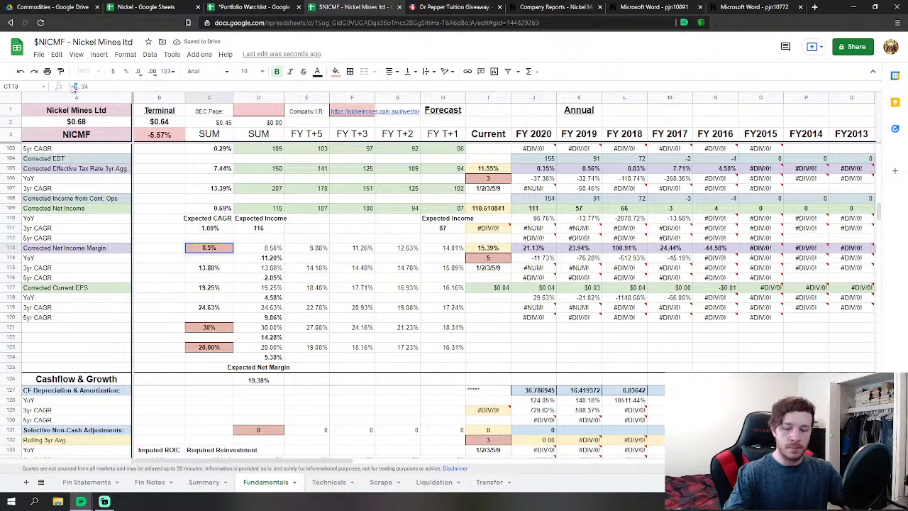
key("Return")
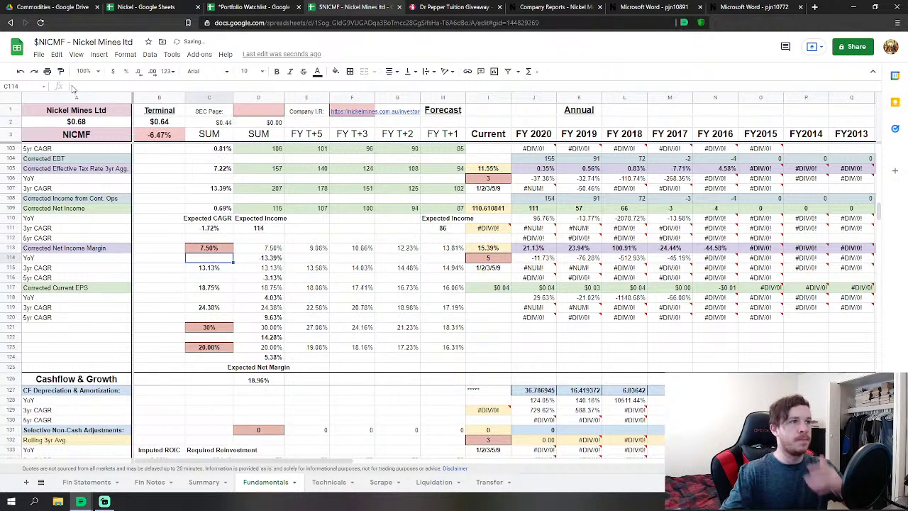
left_click(94, 288)
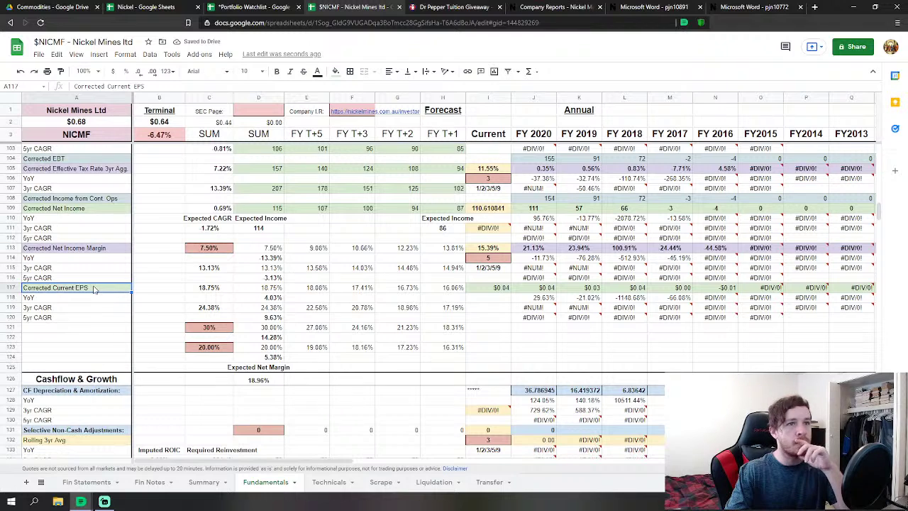
left_click(147, 288)
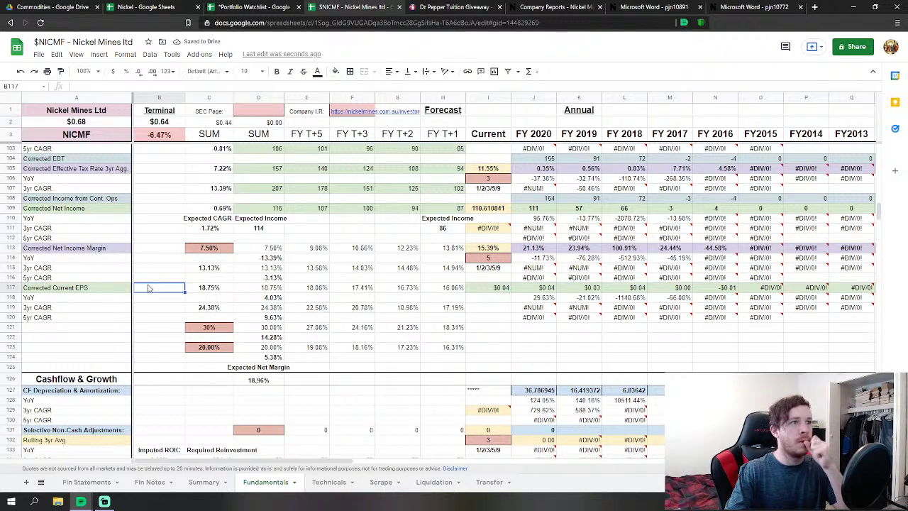
Examine the Cashflow & Growth, Balance Sheets, Leverage & Discount and market capitalization sections of the Fundamentals sheet.
scroll(390, 274, "down", 5)
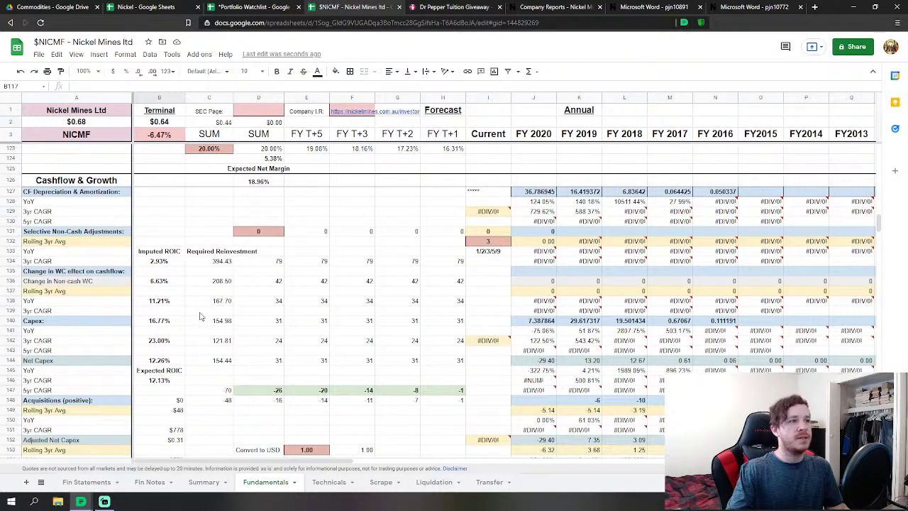
scroll(303, 368, "down", 8)
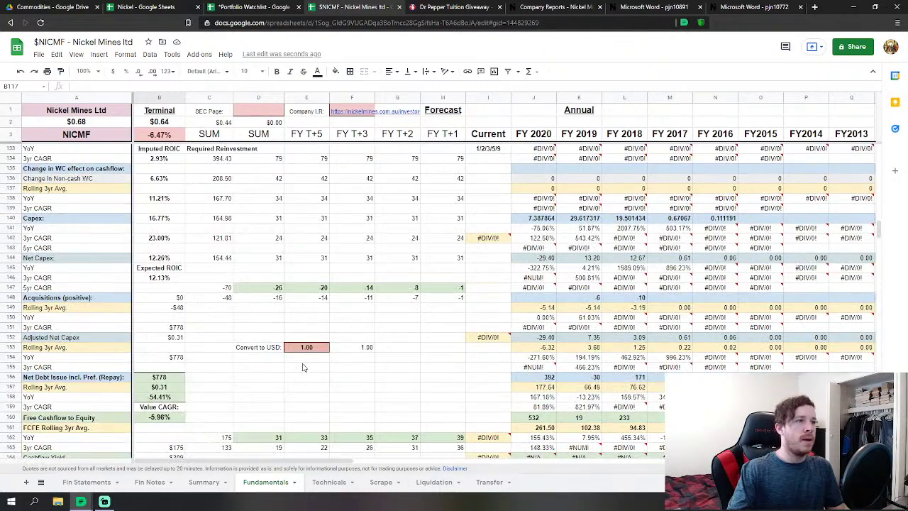
scroll(501, 330, "down", 8)
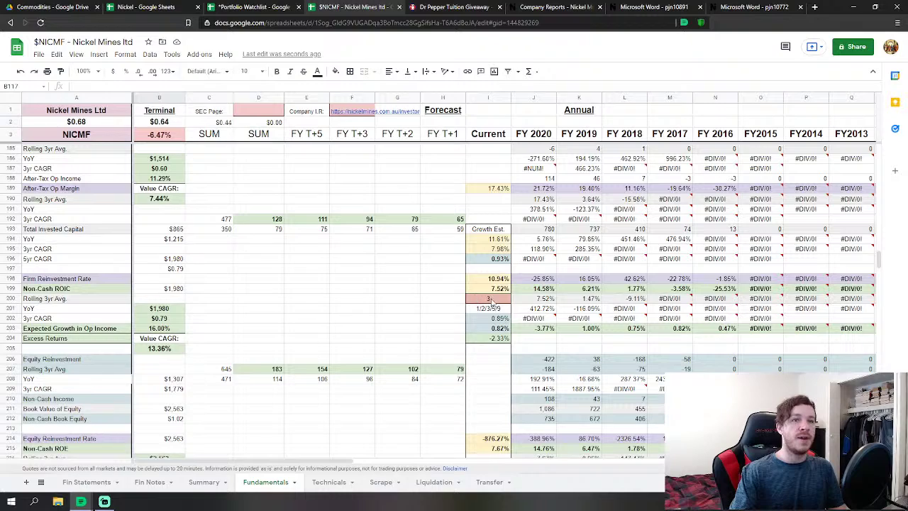
scroll(523, 274, "down", 5)
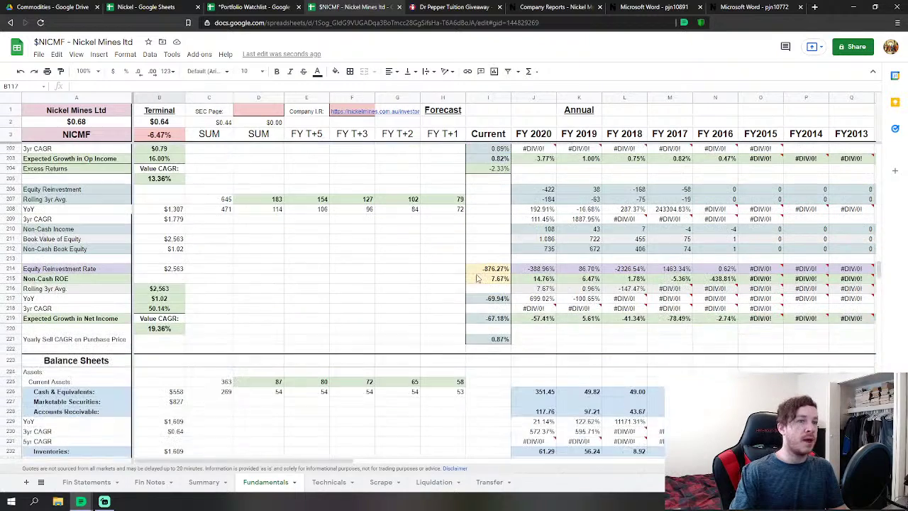
scroll(477, 278, "down", 12)
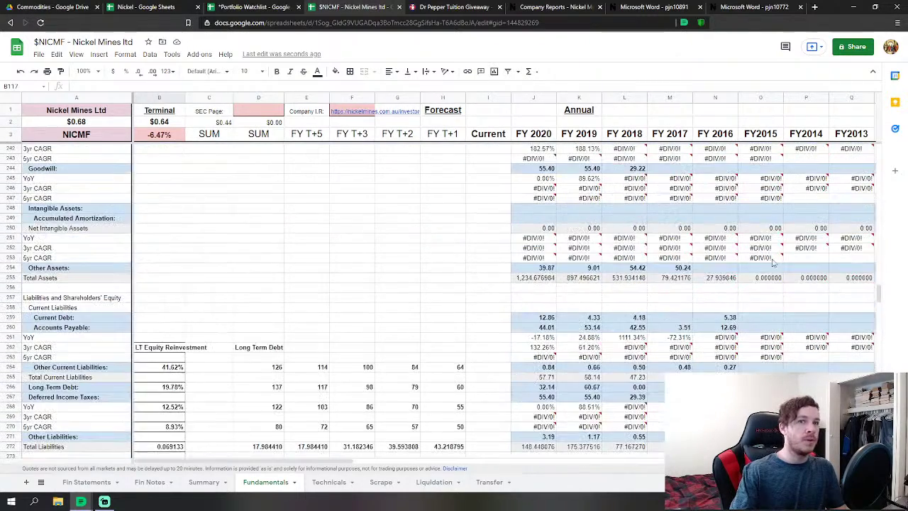
left_click_drag(880, 298, 885, 422)
scroll(676, 289, "up", 2)
scroll(676, 289, "up", 1)
left_click(614, 272)
scroll(575, 285, "down", 2)
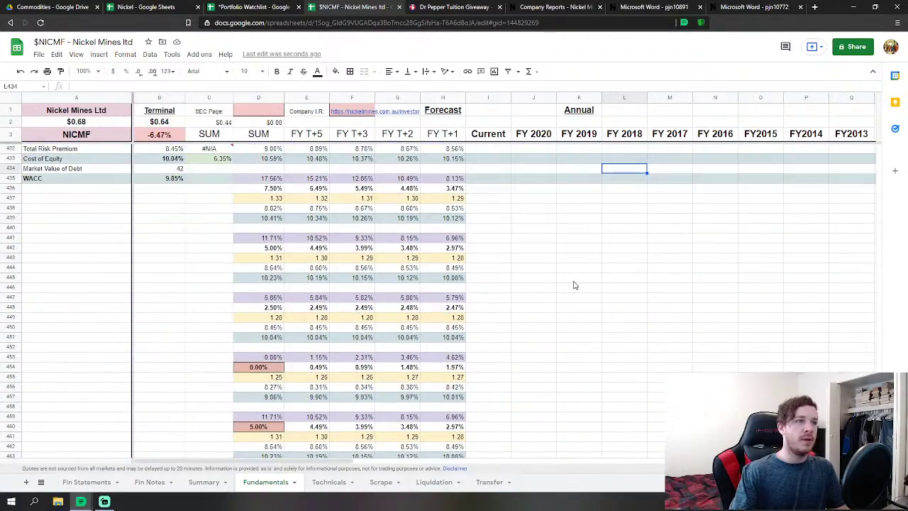
scroll(554, 279, "up", 3)
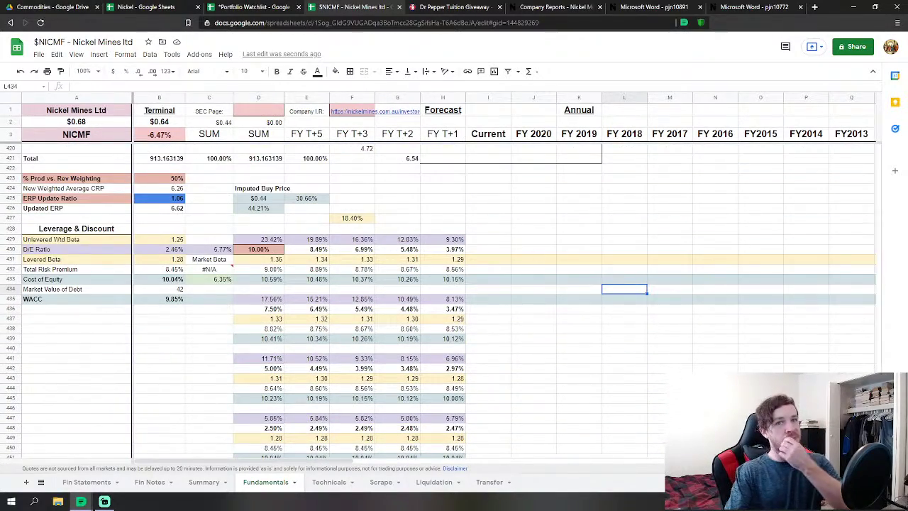
left_click_drag(878, 410, 872, 155)
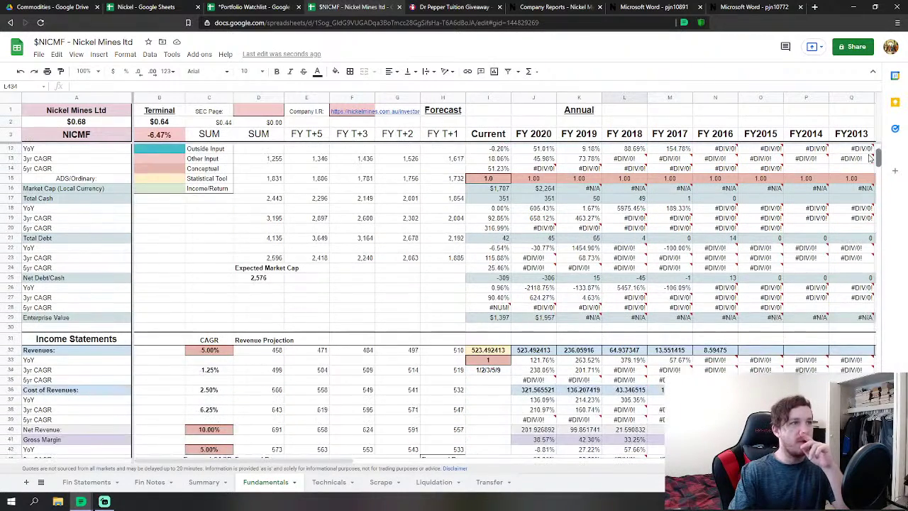
scroll(445, 277, "up", 1)
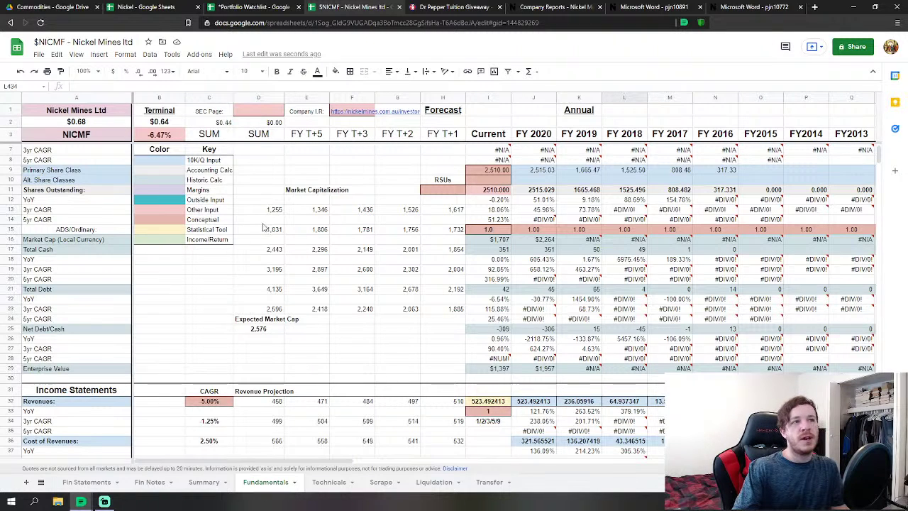
Try a high-end D/E ratio of 7% in D430 of the Leverage & Discount section and undo the change.
left_click_drag(880, 161, 884, 413)
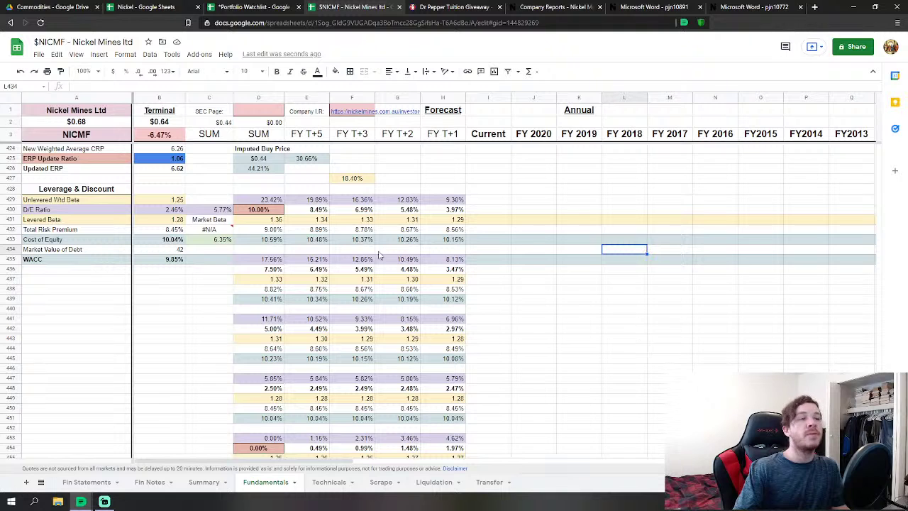
left_click(259, 210)
type("7")
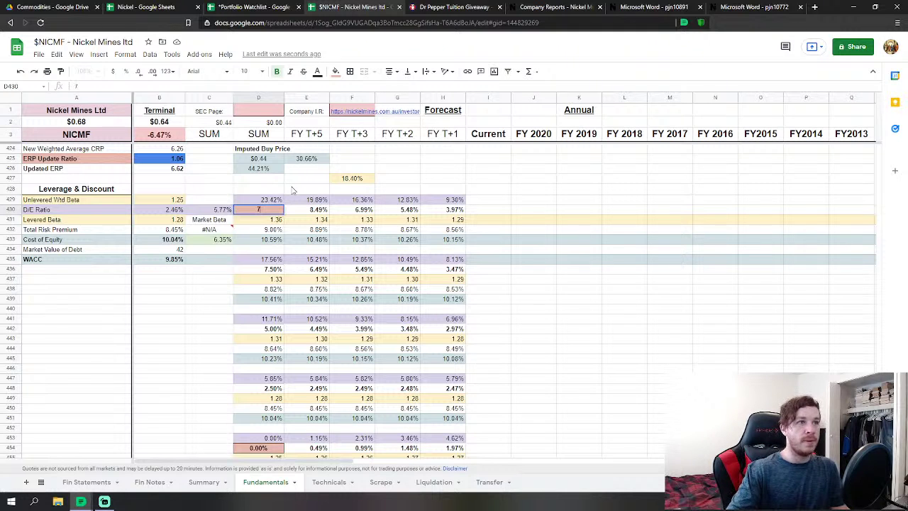
key("Return")
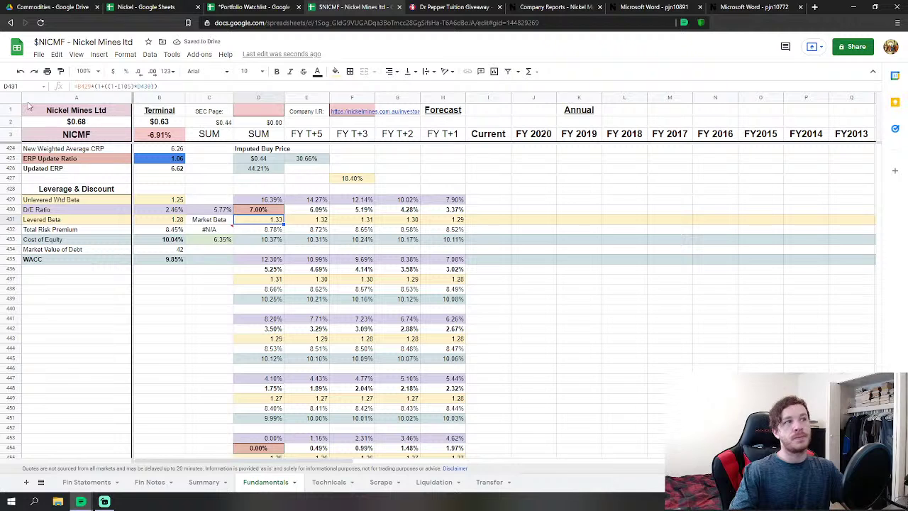
left_click(19, 73)
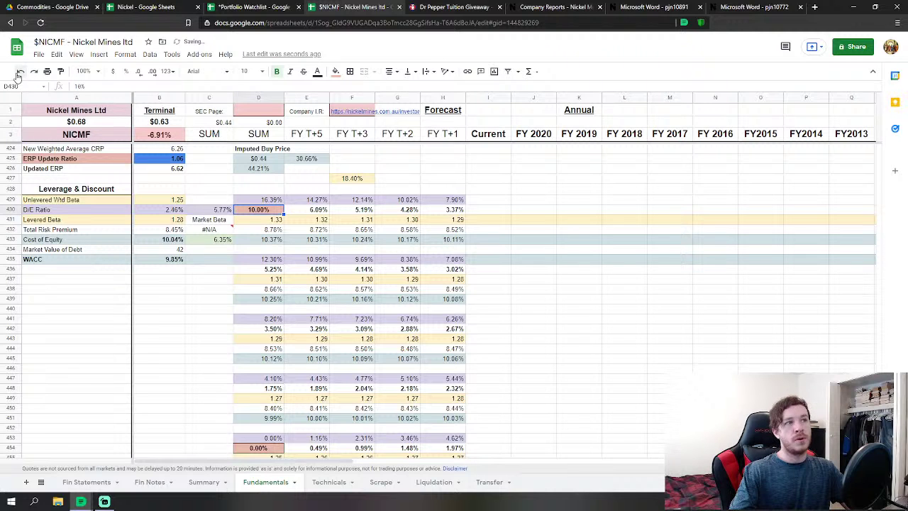
left_click(158, 360)
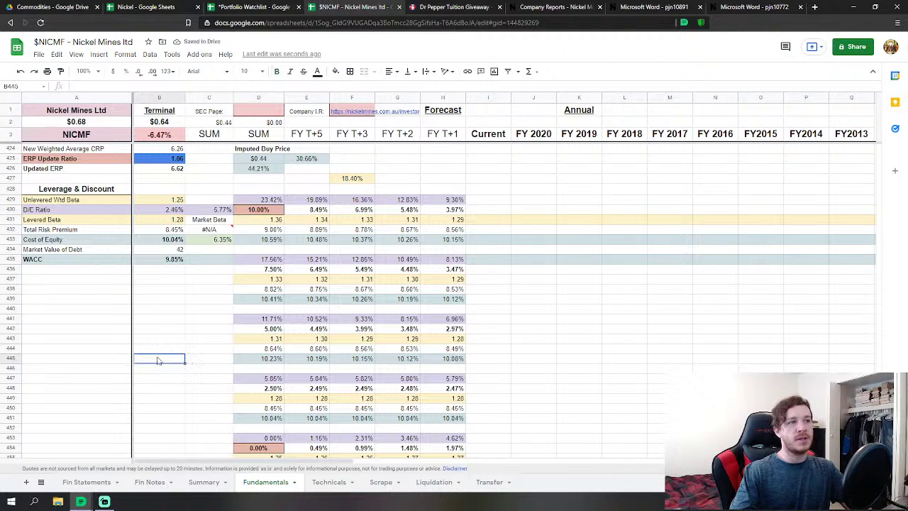
Try a low-end D/E ratio of 1% in D454 and undo the change.
scroll(43, 287, "down", 4)
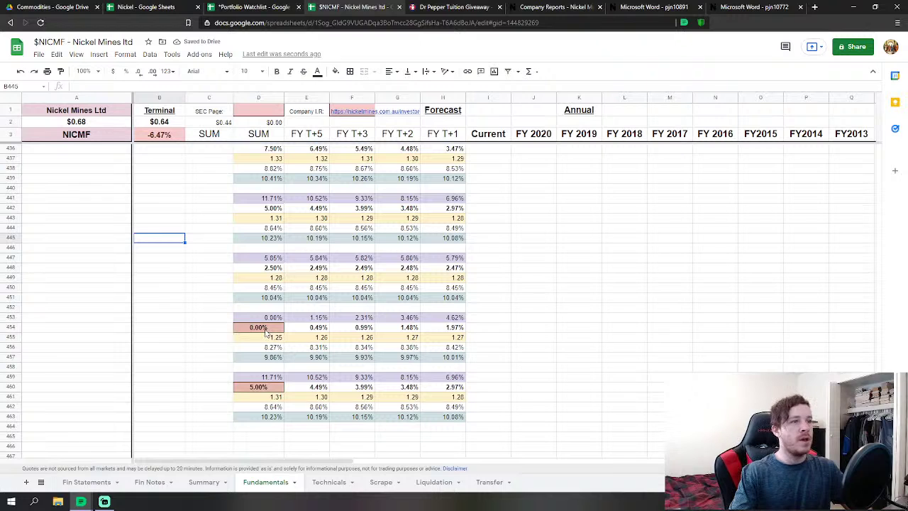
left_click(263, 328)
type("1")
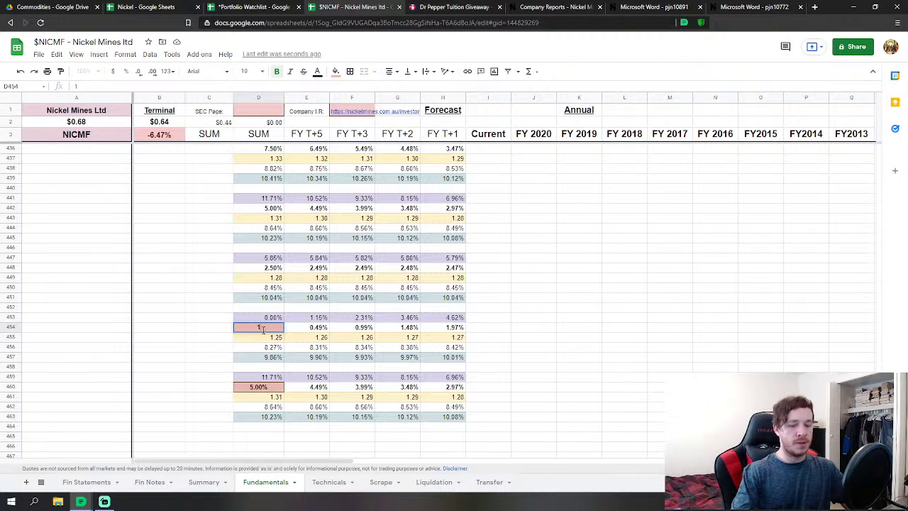
key("Return")
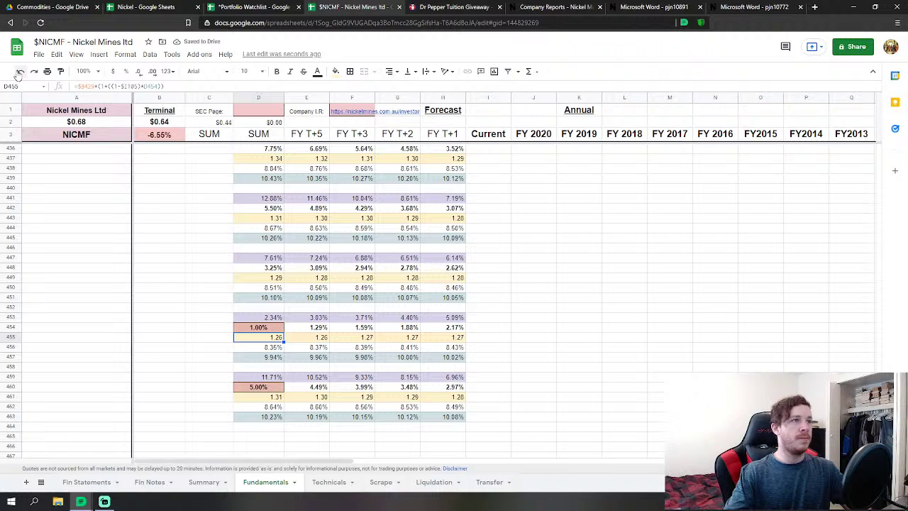
left_click(20, 73)
left_click(192, 311)
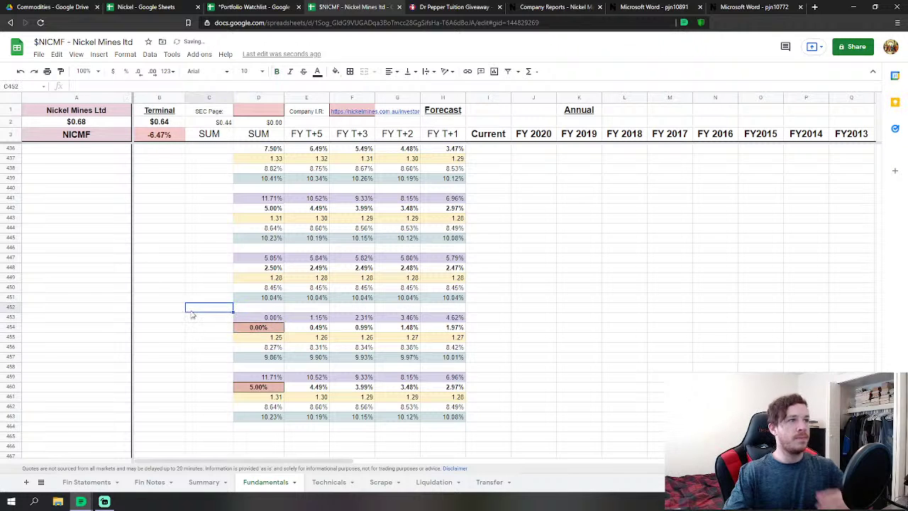
Review the Fundamentals sheet's leverage, cashflow, market capitalization and income sections, including the corrected net income and margin projections.
scroll(209, 317, "up", 3)
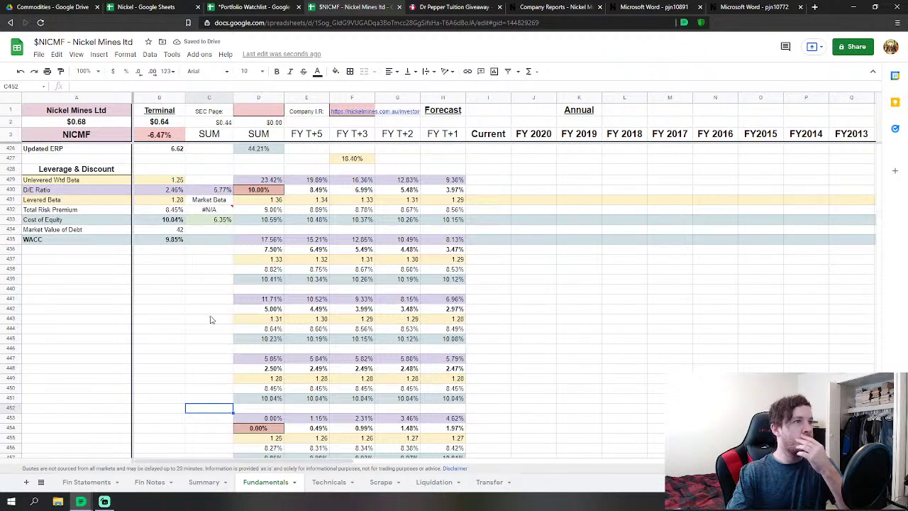
scroll(244, 319, "up", 4)
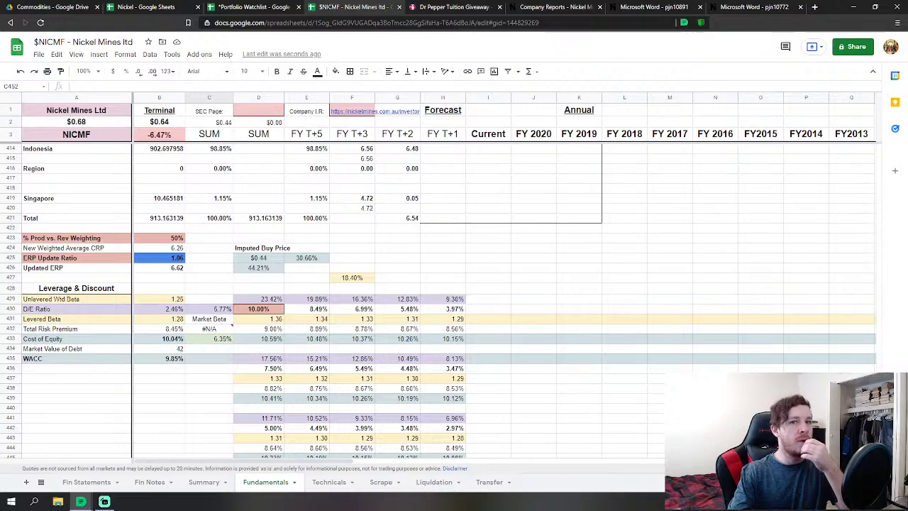
left_click_drag(878, 395, 888, 211)
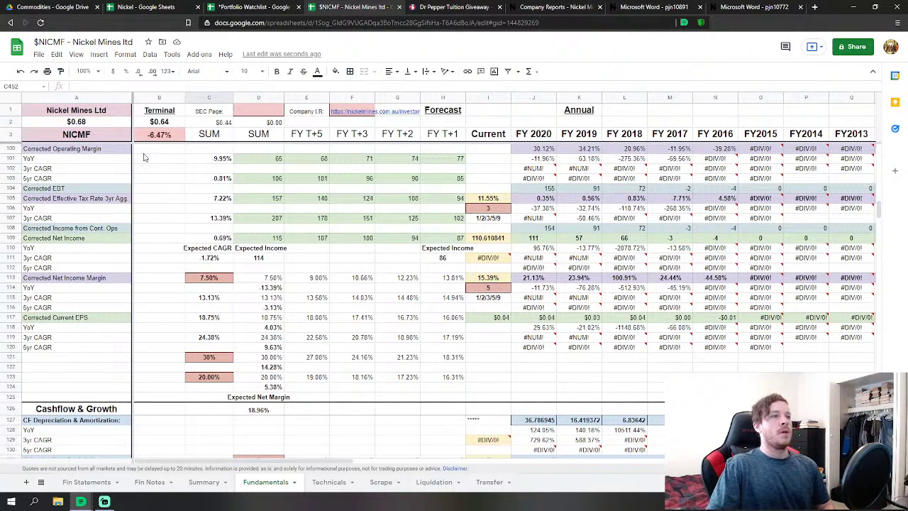
left_click(165, 240)
scroll(165, 240, "down", 10)
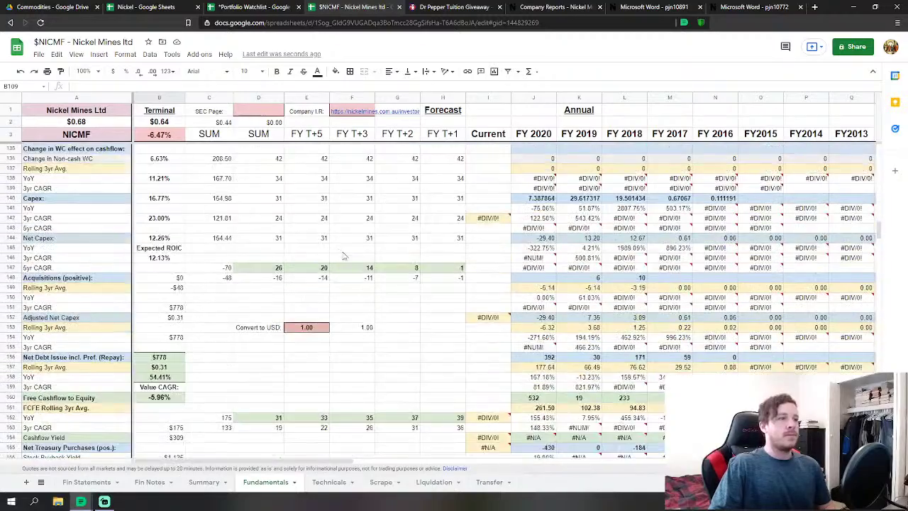
scroll(343, 256, "down", 2)
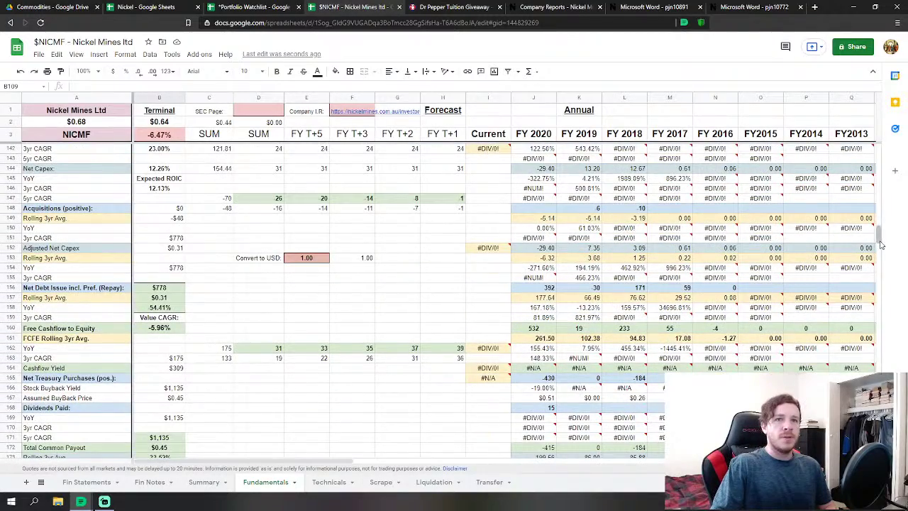
left_click_drag(880, 243, 874, 318)
left_click_drag(874, 323, 839, 151)
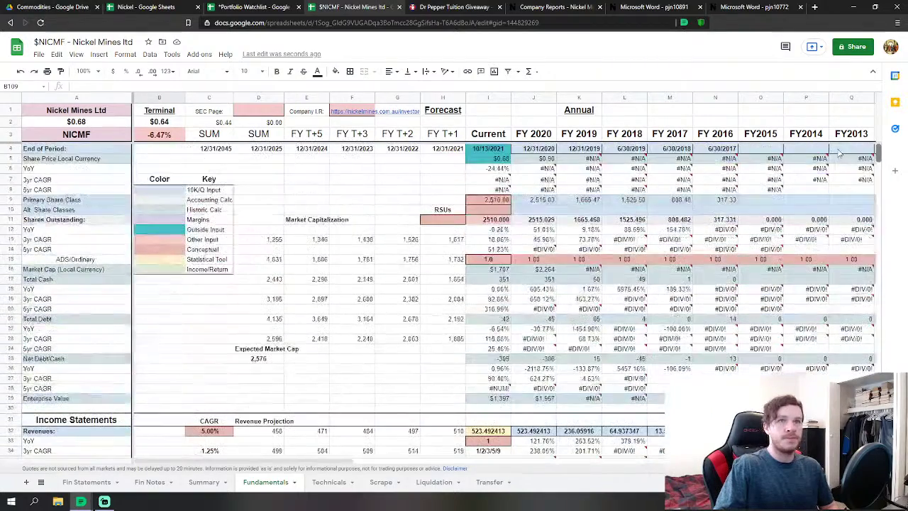
scroll(841, 170, "down", 10)
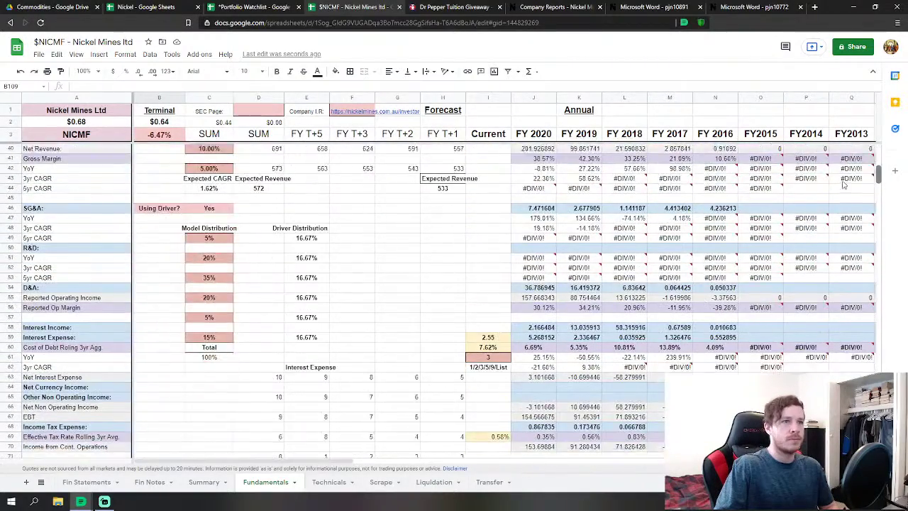
scroll(844, 186, "up", 6)
scroll(841, 181, "down", 7)
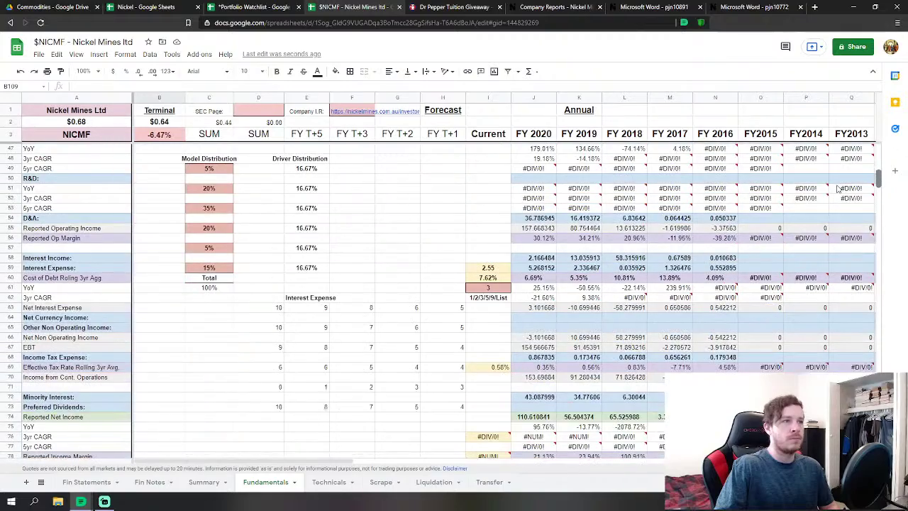
scroll(839, 188, "down", 10)
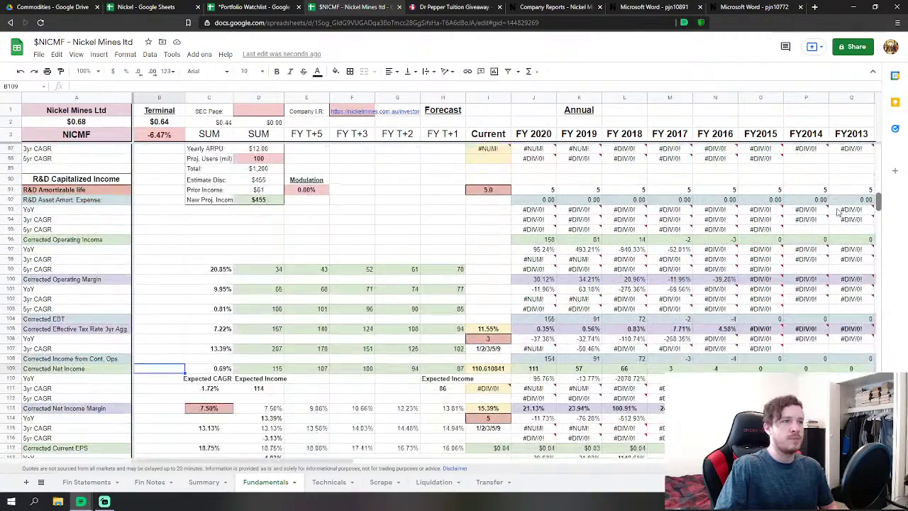
scroll(839, 215, "down", 3)
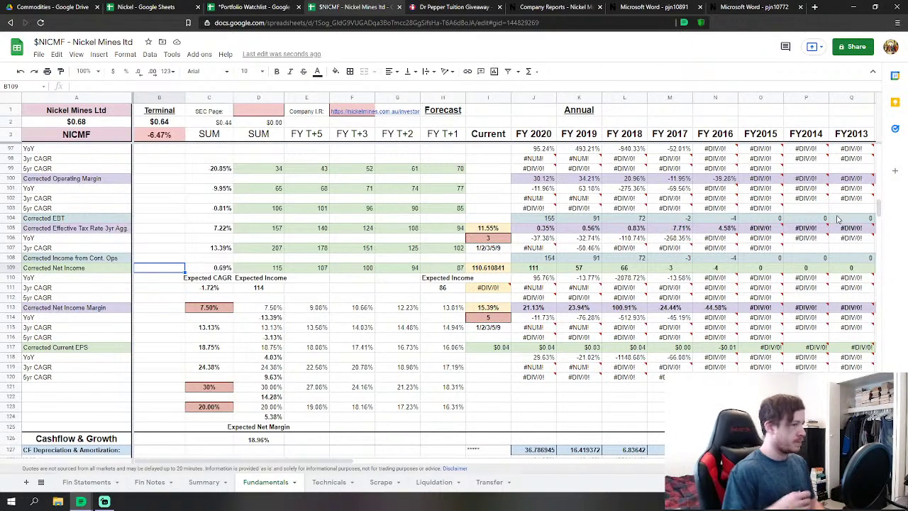
left_click(160, 207)
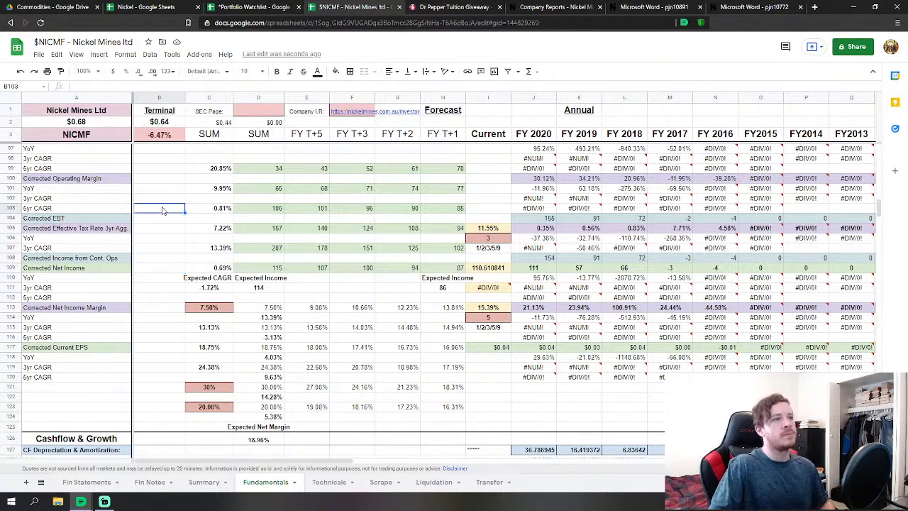
Review the Fundamentals sheet's corrected income and margin projections and the capex and free cashflow rows of the Cashflow & Growth section.
scroll(171, 271, "down", 8)
scroll(247, 323, "down", 6)
left_click(390, 211)
scroll(427, 239, "down", 10)
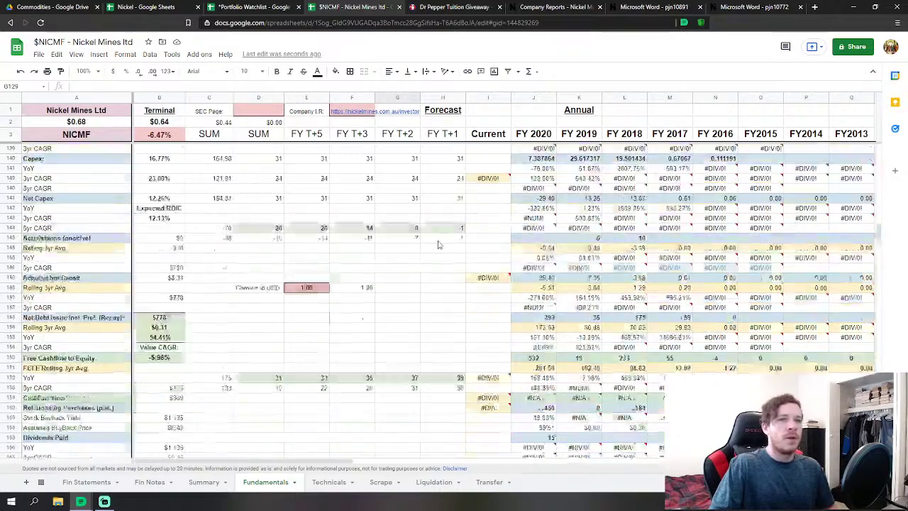
scroll(330, 337, "up", 12)
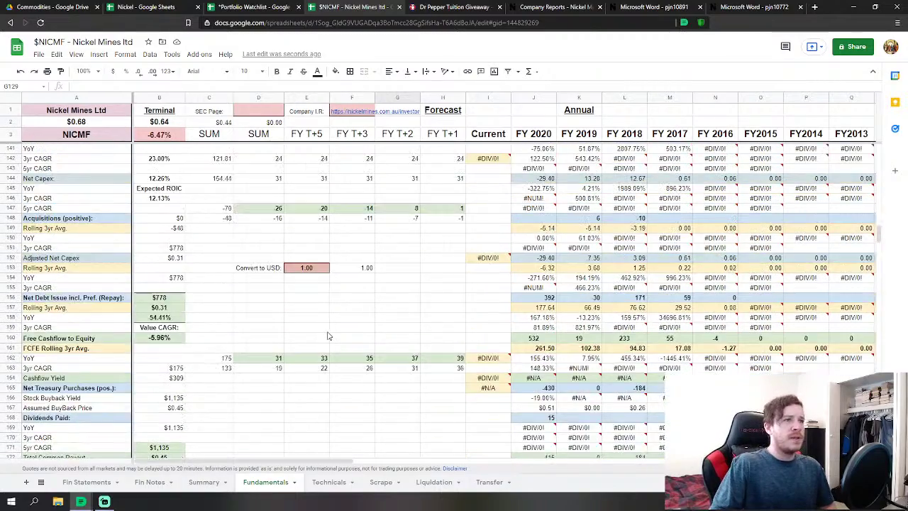
scroll(341, 346, "up", 12)
left_click(159, 337)
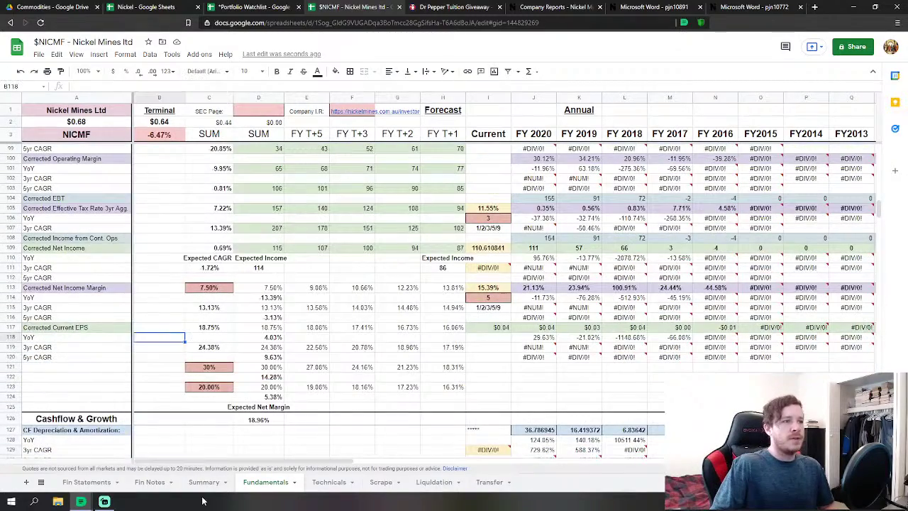
left_click(159, 407)
scroll(231, 393, "up", 3)
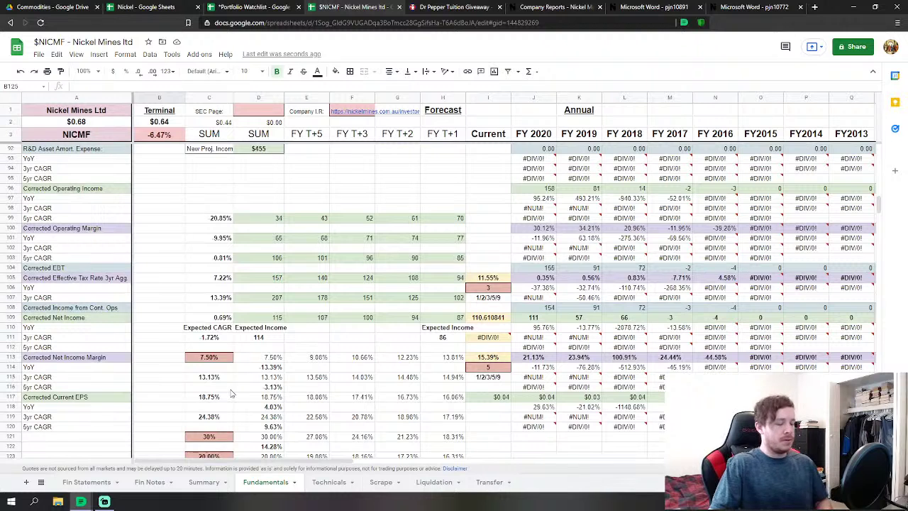
Check the Summary sheet's expected value, value upside and yearly return for Nickel Mines Ltd.
left_click(211, 482)
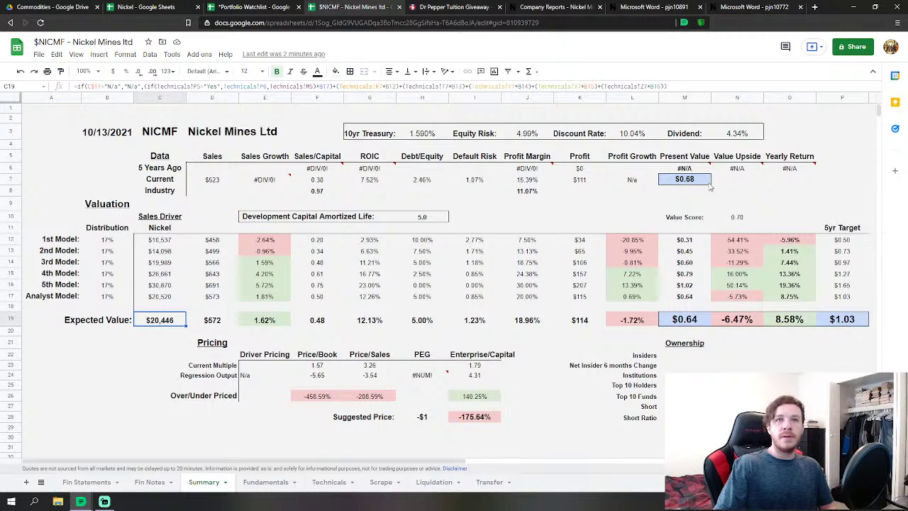
left_click(853, 119)
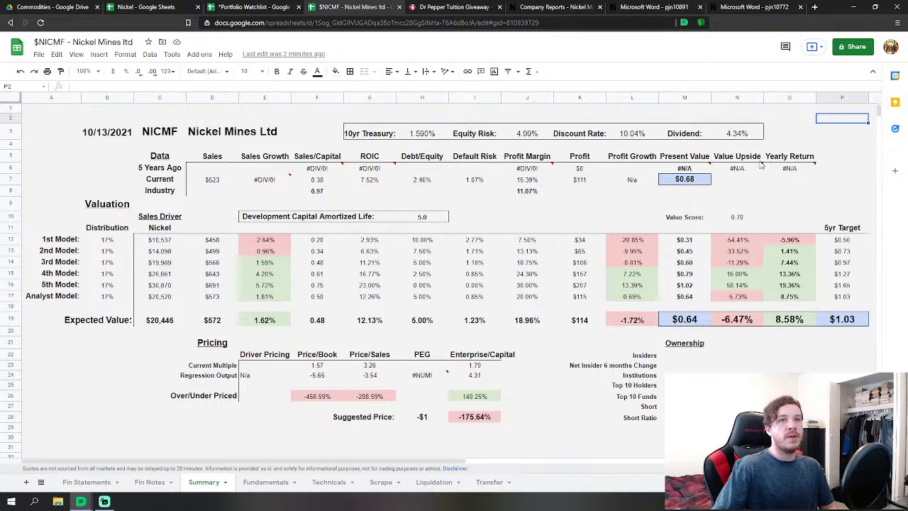
mouse_move(750, 164)
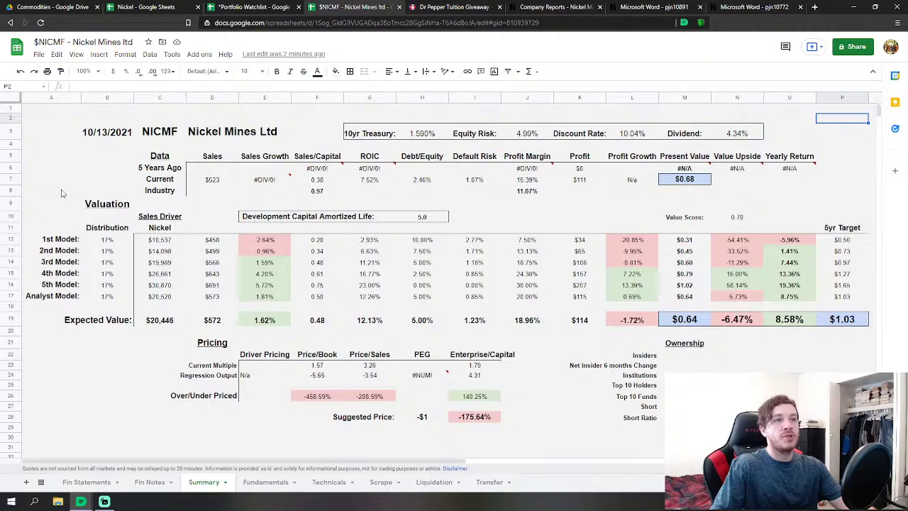
Set the current default risk in H343 of the Fundamentals sheet, beside the EBIT/Interest row, to 0.69%.
left_click(257, 482)
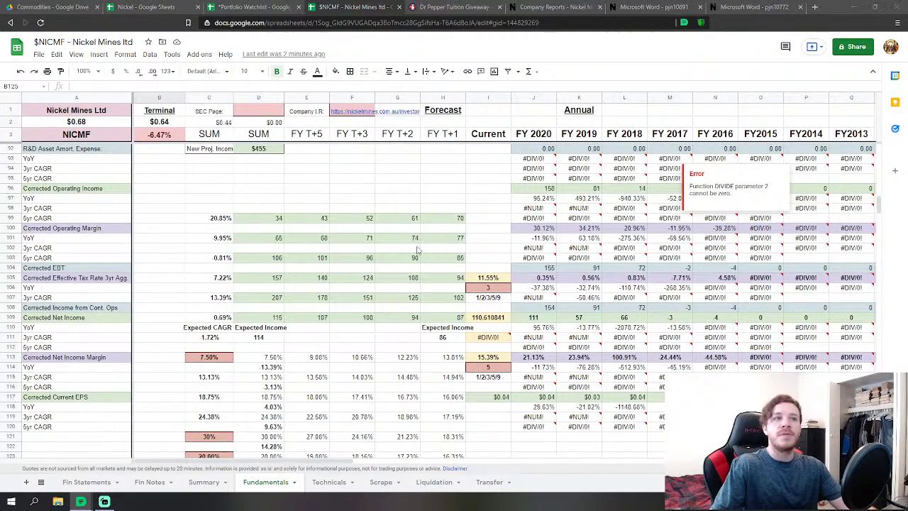
scroll(322, 289, "down", 4)
scroll(323, 289, "down", 20)
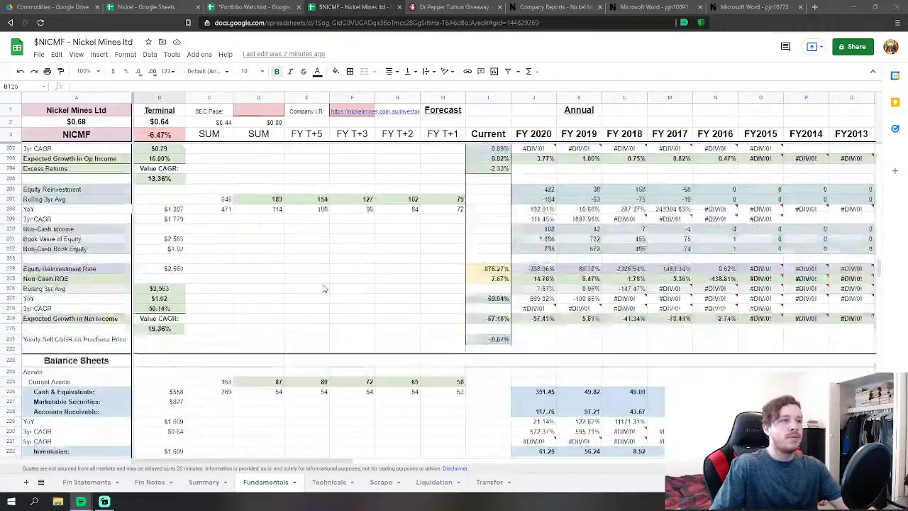
scroll(323, 289, "down", 20)
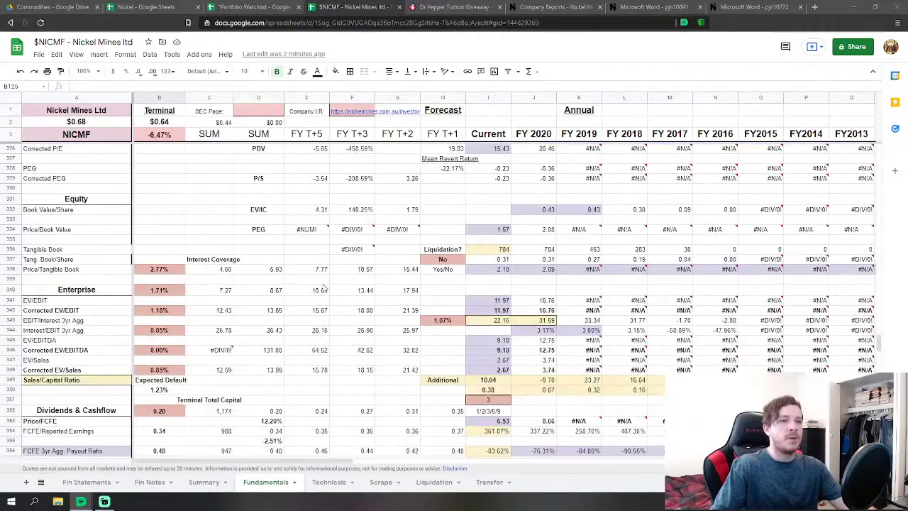
left_click(451, 321)
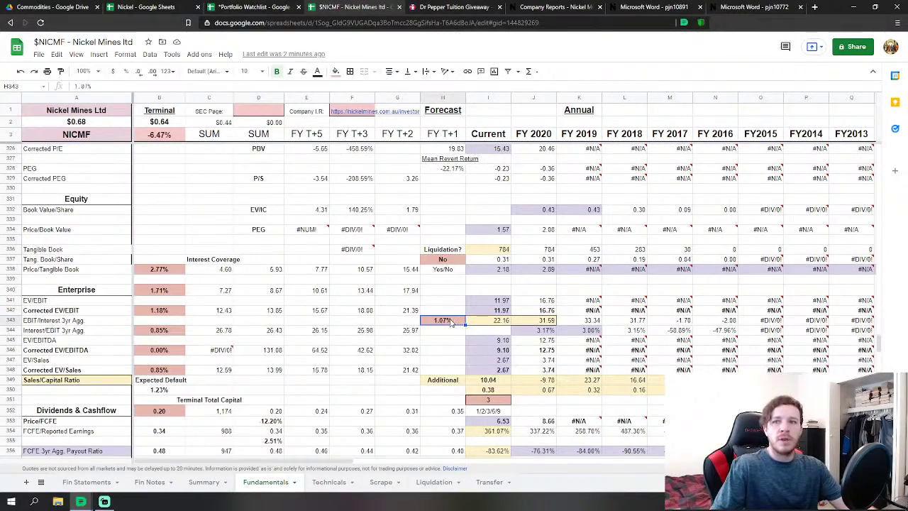
type("0.69")
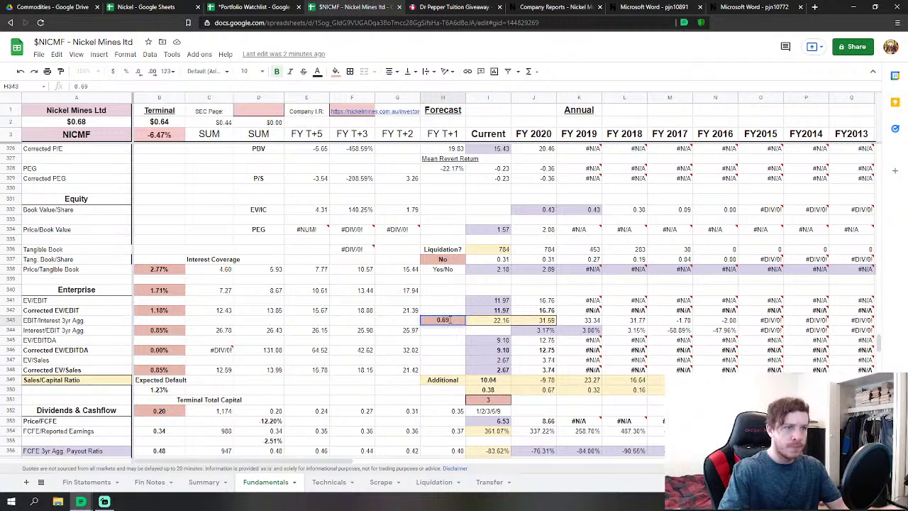
key("Return")
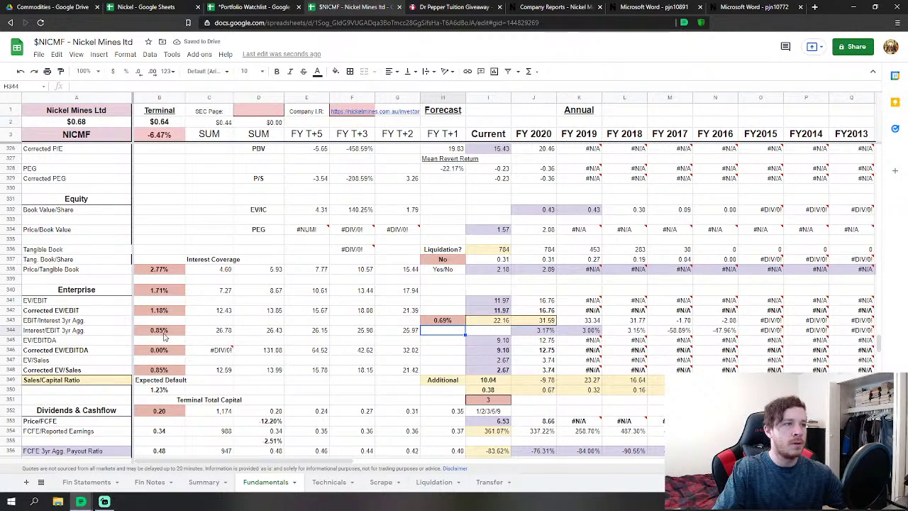
Set the default risk to 0% for the 4th model in B344 and 0.69% for the analyst model in B348.
left_click(177, 326)
type("0")
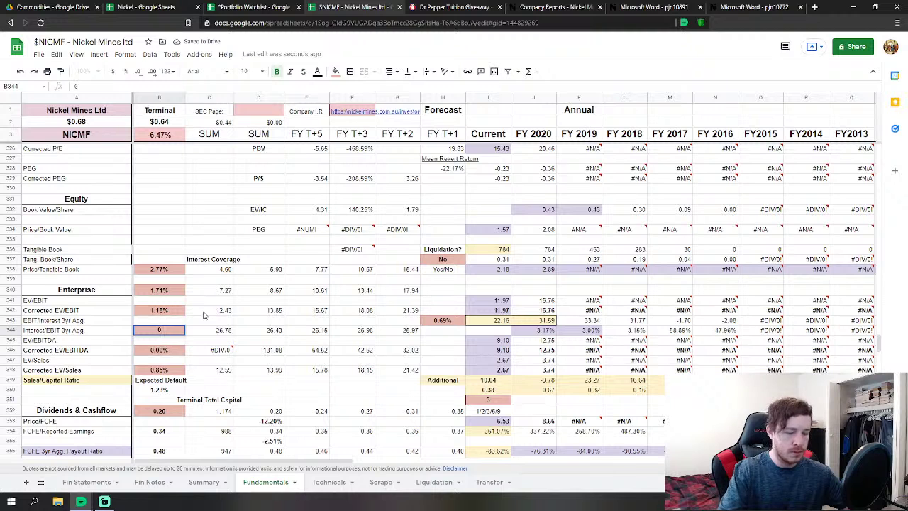
key("Return")
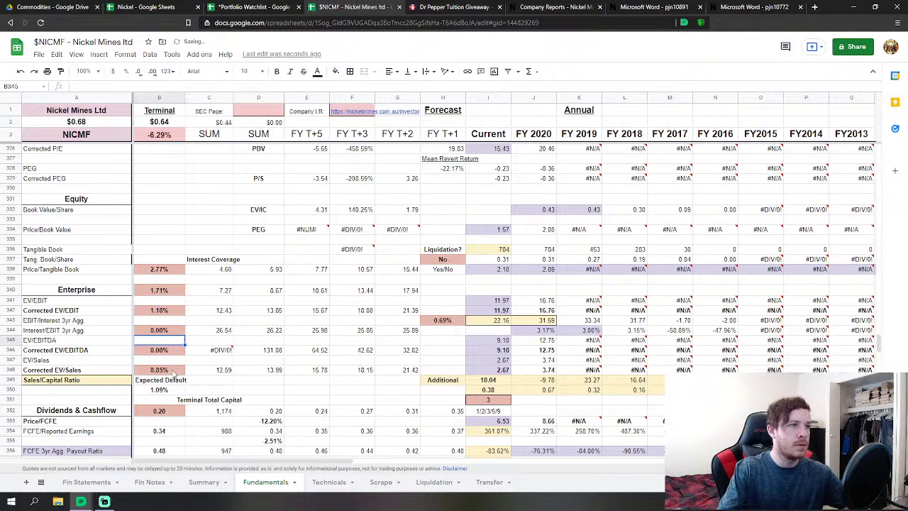
left_click(165, 371)
type("0.69")
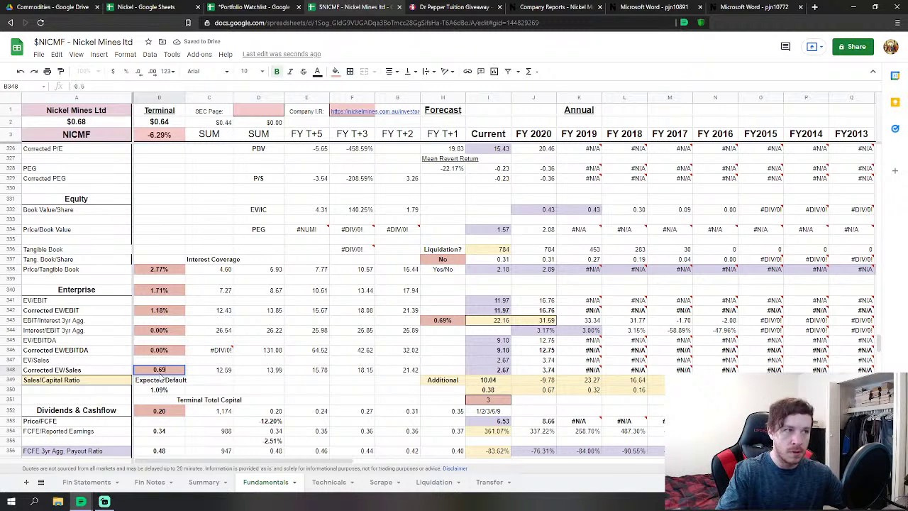
key("Return")
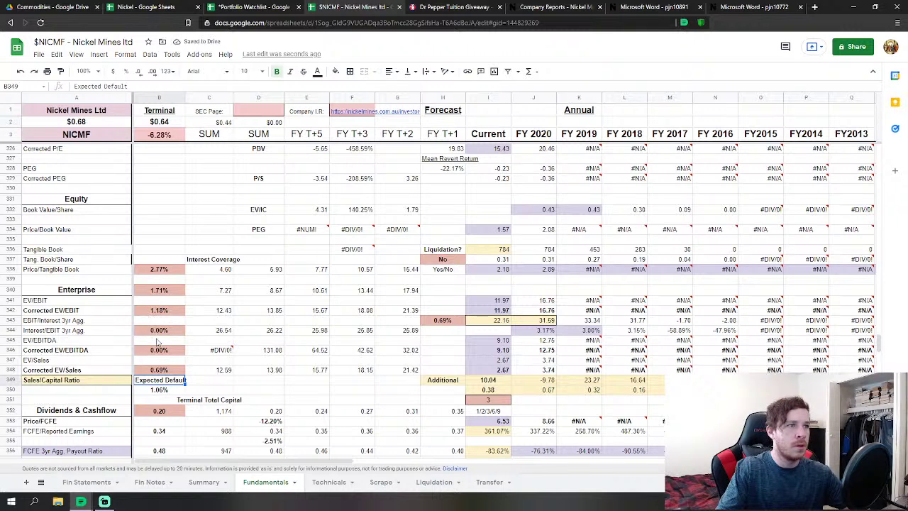
Set the default risk to 0.69% for the 3rd model in B342 and 0.85% for the 2nd model in B340.
left_click(158, 310)
type("0.69")
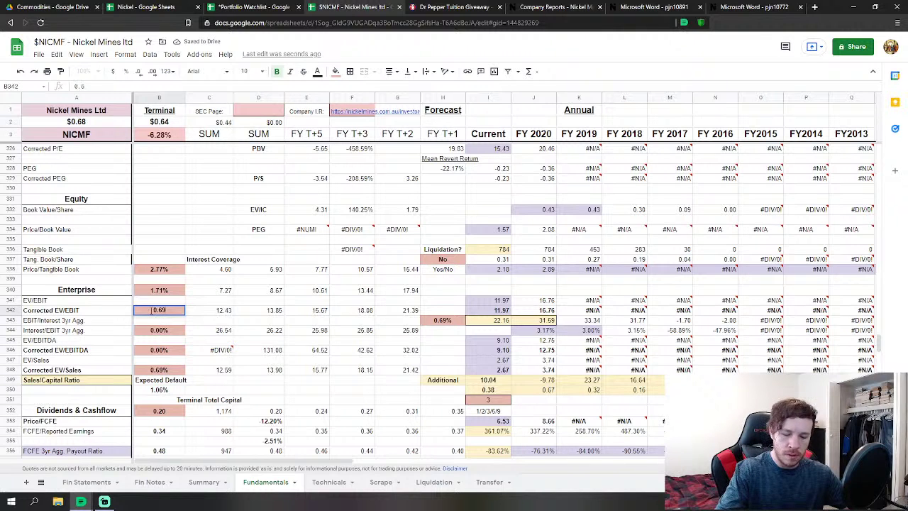
key("Return")
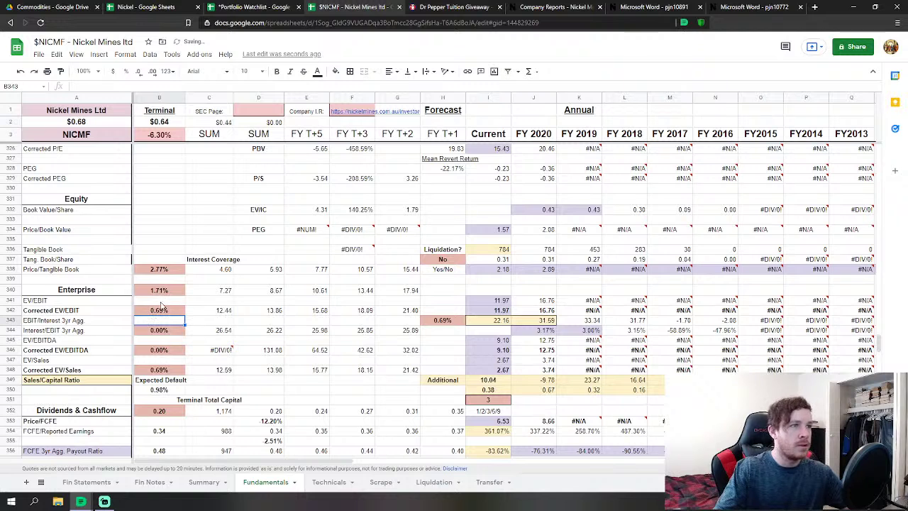
left_click(157, 291)
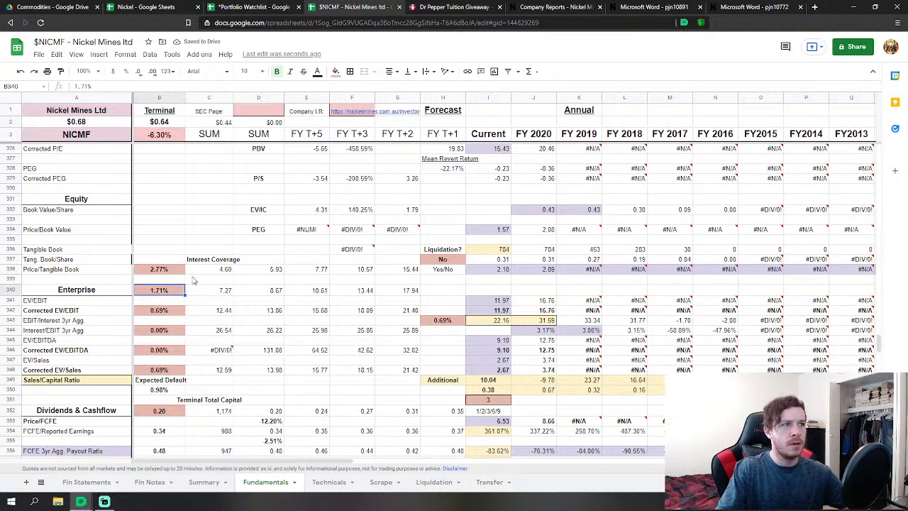
type("0.85")
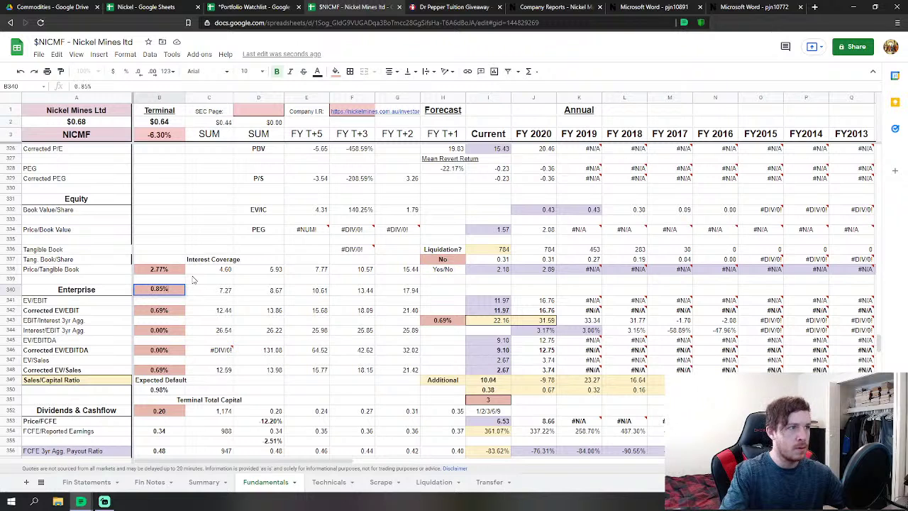
key("Up")
Set the 1st model's default risk in B338 to 1.18%.
key("Up")
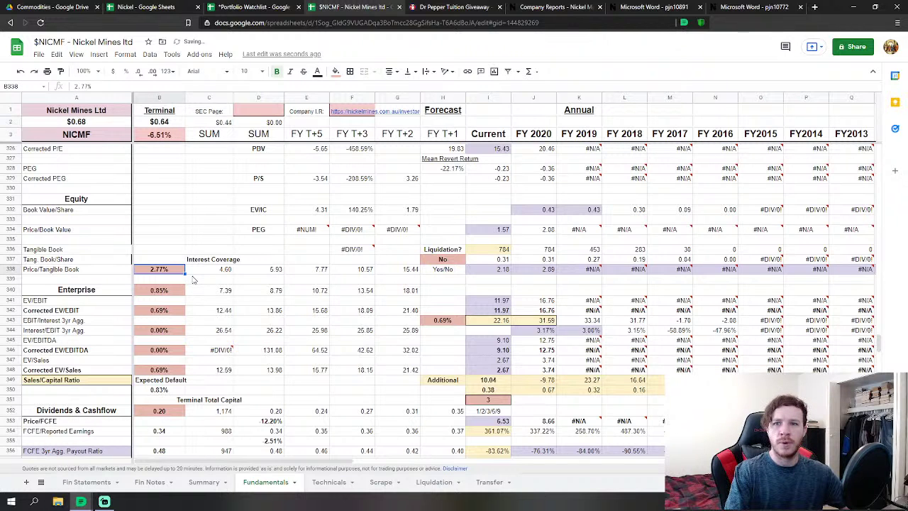
type("1.18")
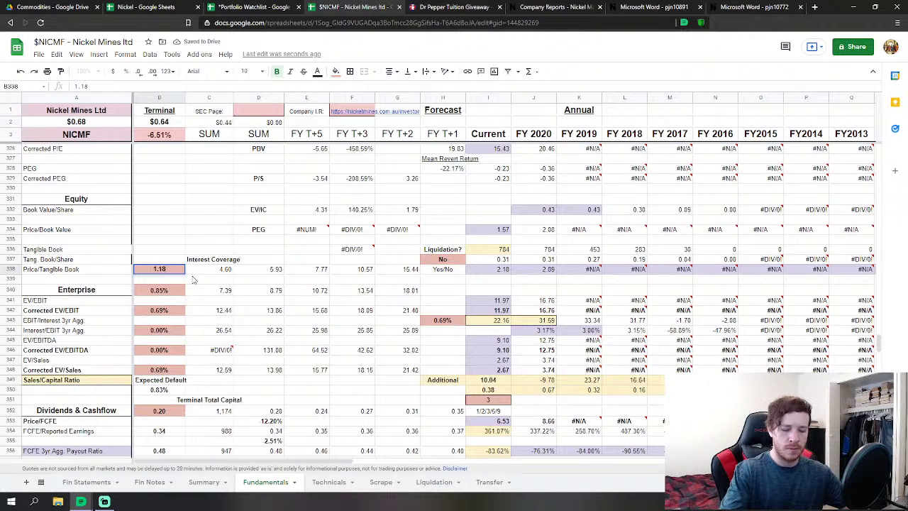
key("Return")
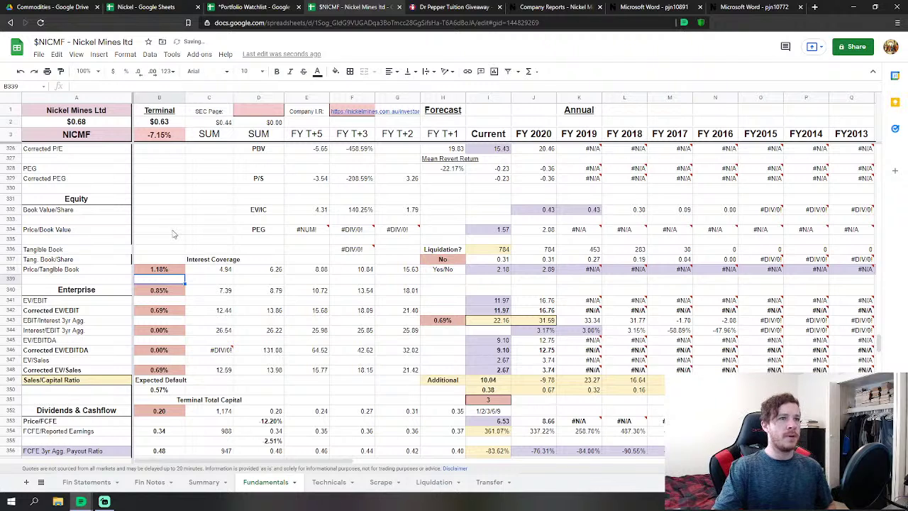
Review the Summary sheet's valuation models, distribution weights, Pricing section and value score.
left_click(204, 482)
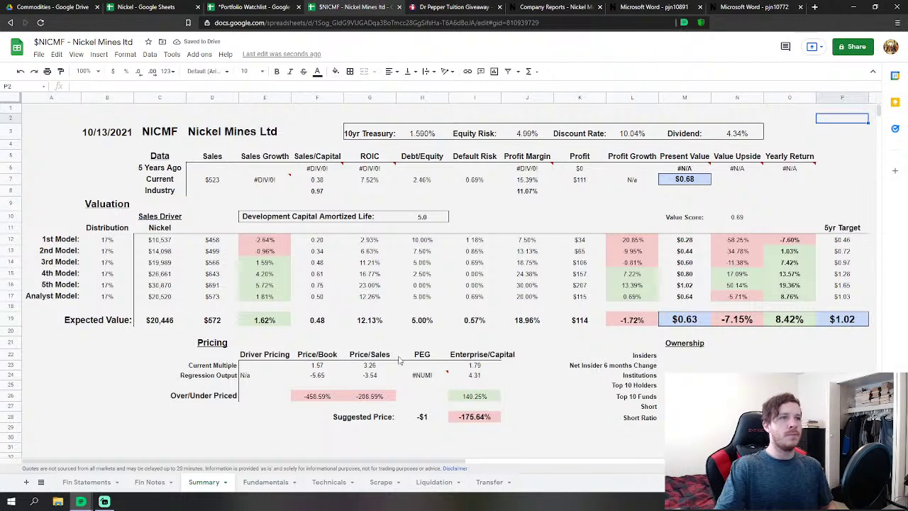
left_click(518, 207)
left_click(564, 450)
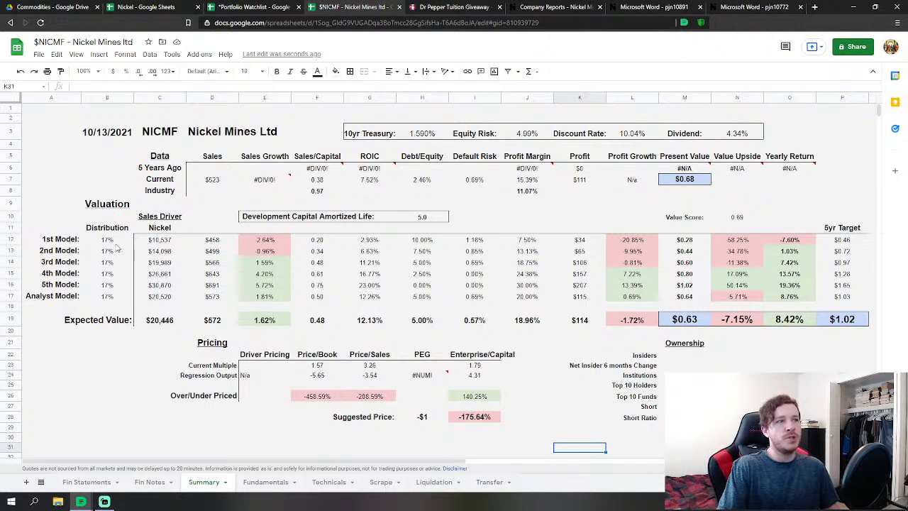
left_click_drag(114, 240, 114, 297)
left_click(116, 321)
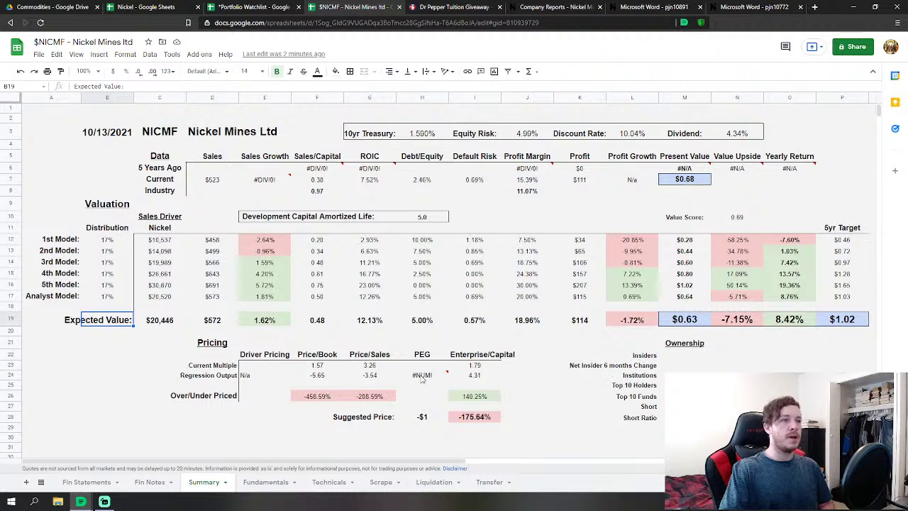
left_click_drag(213, 343, 502, 422)
left_click(591, 419)
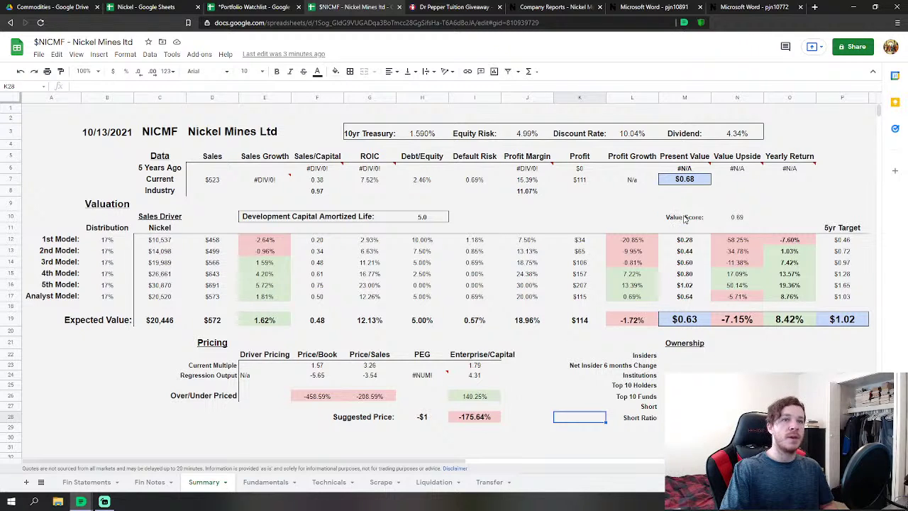
left_click_drag(682, 217, 737, 221)
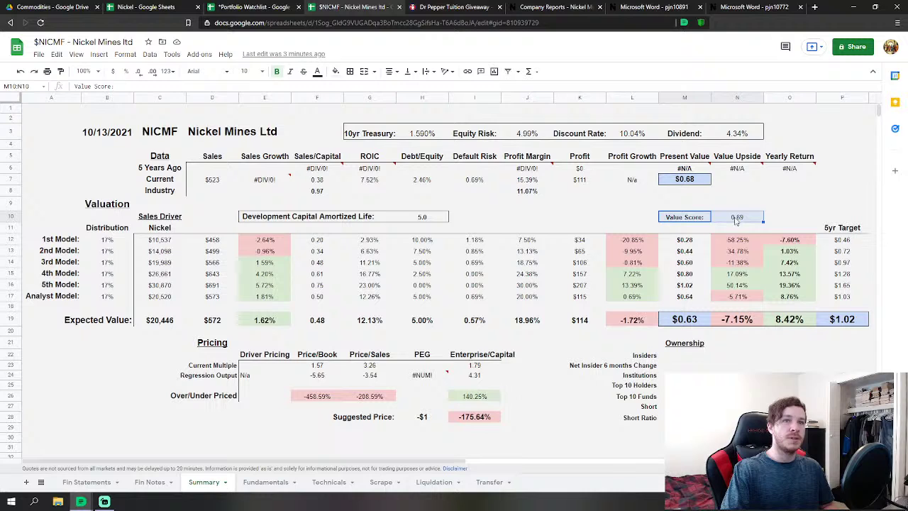
left_click(781, 218)
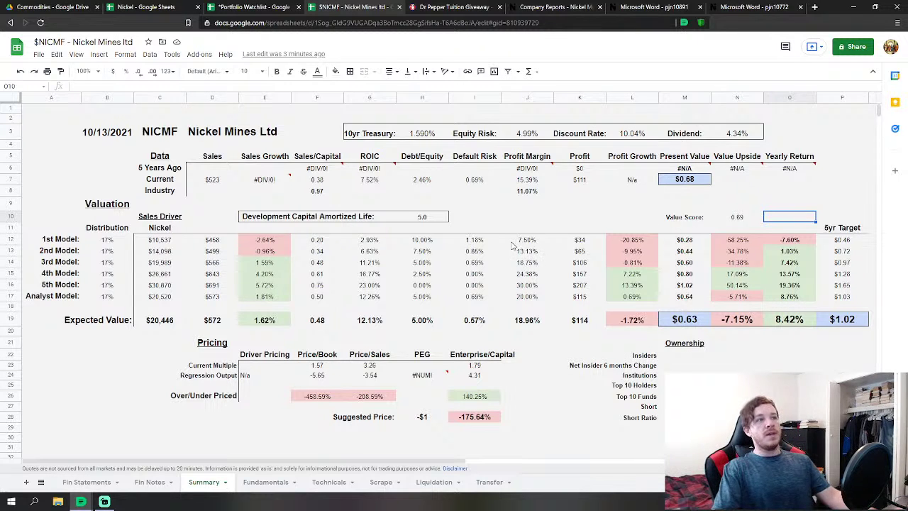
left_click(835, 172)
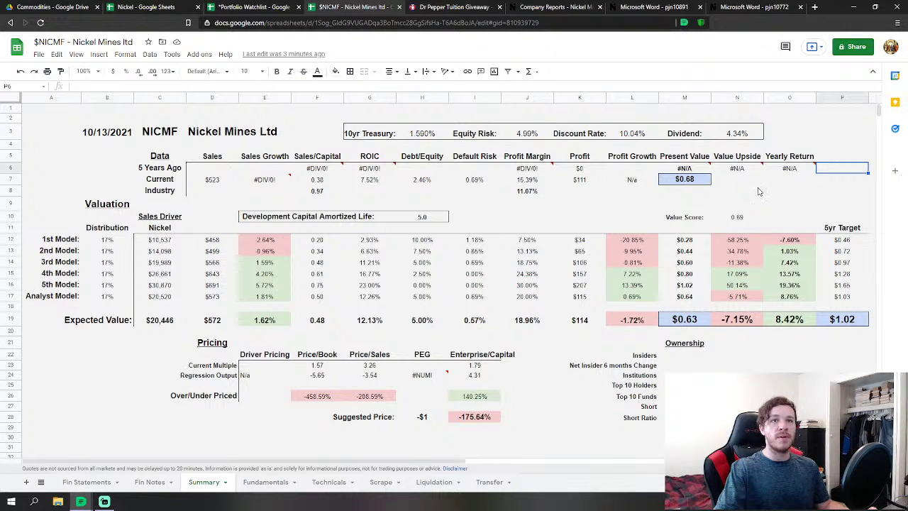
left_click(837, 135)
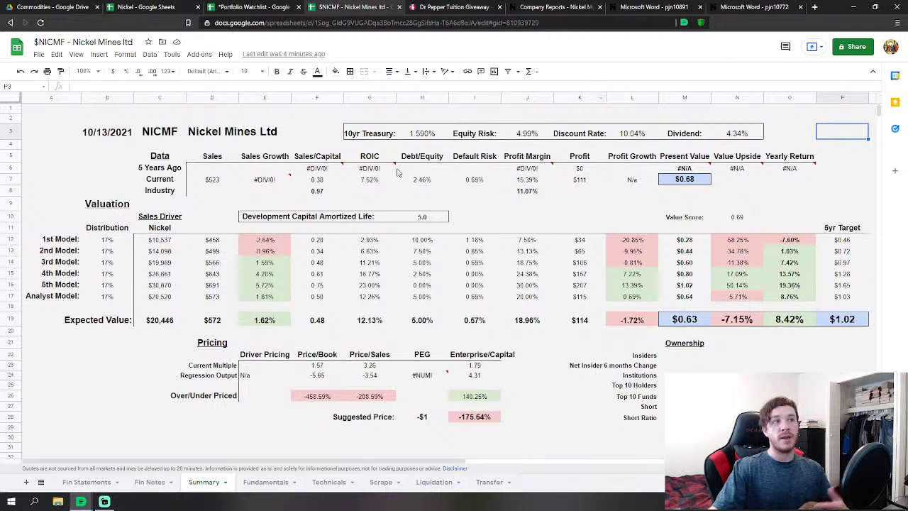
mouse_move(387, 172)
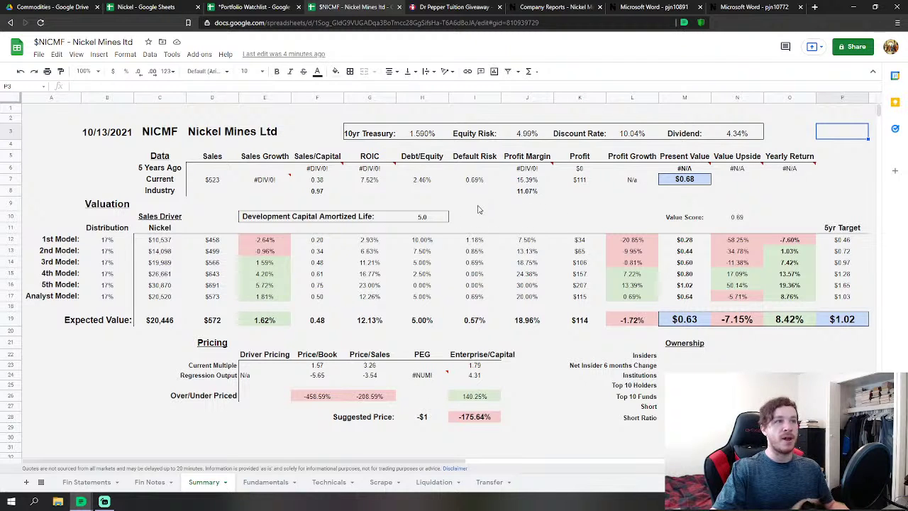
left_click(43, 112)
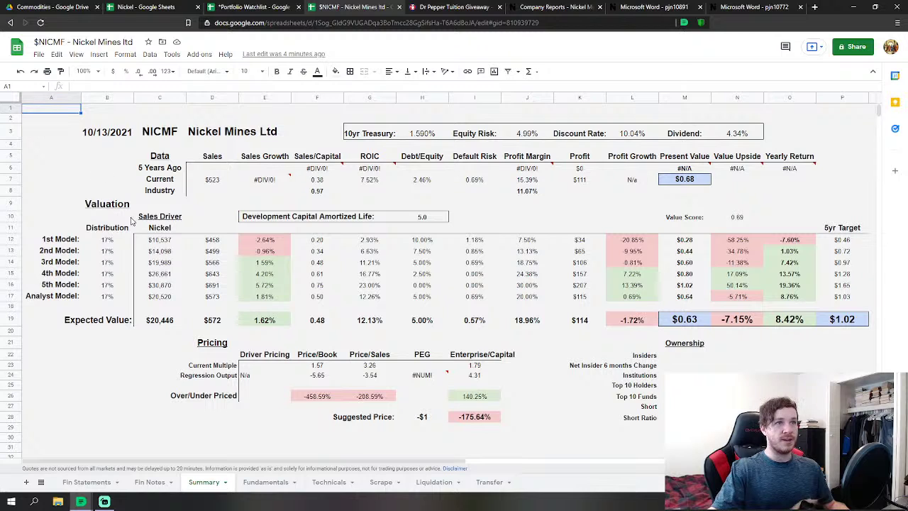
left_click(71, 206)
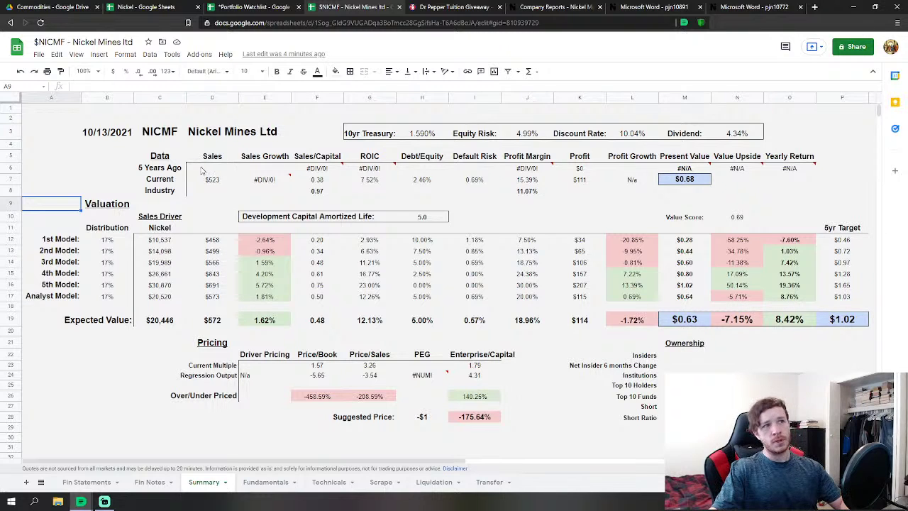
left_click(70, 166)
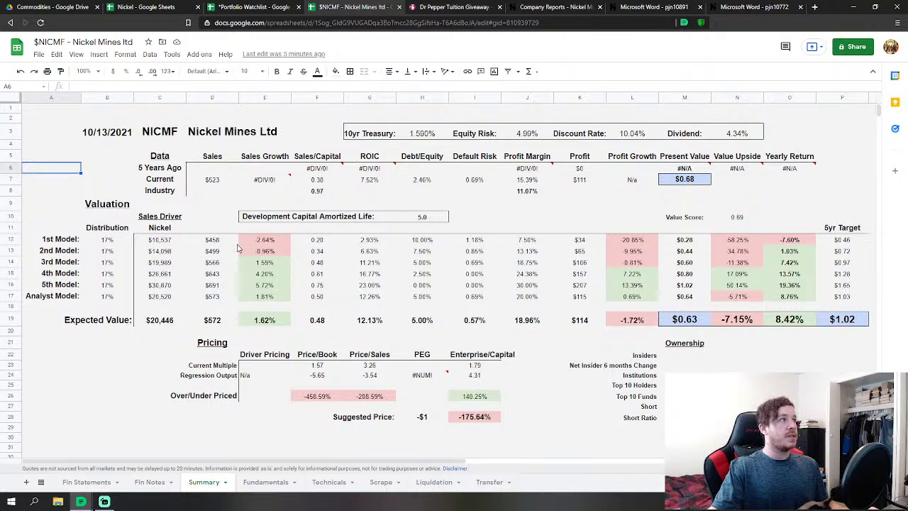
left_click(104, 503)
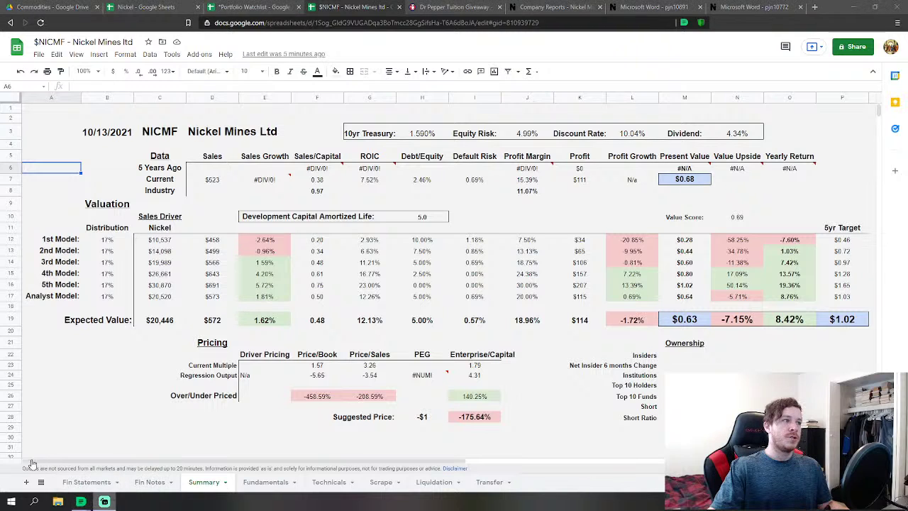